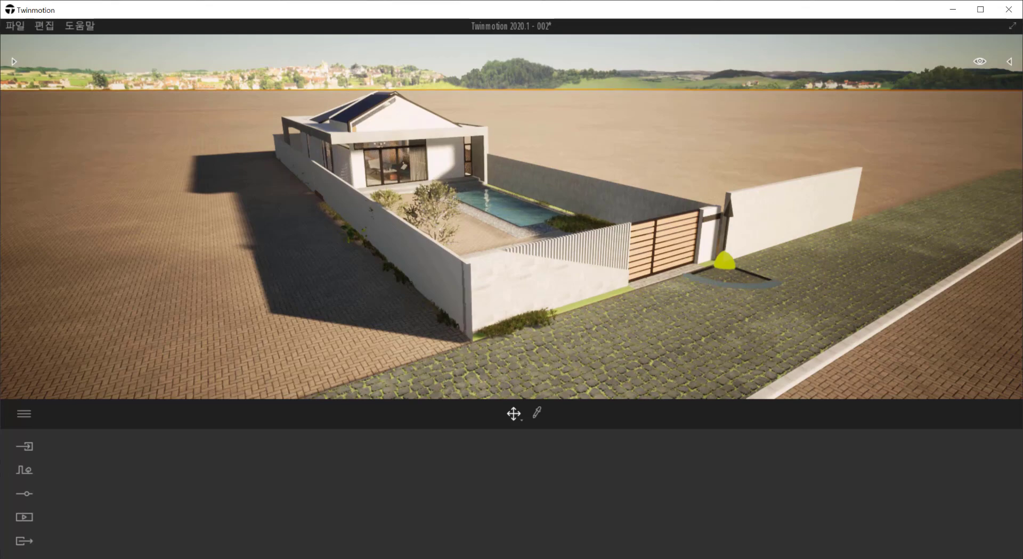
Step: Delete the brick-paved ground plane surrounding the house
mouse_move(692, 266)
shift+middle_down()
mouse_move(639, 330)
mouse_move(655, 282)
mouse_move(745, 256)
mouse_move(684, 275)
mouse_move(751, 269)
mouse_move(650, 284)
mouse_move(746, 265)
mouse_move(706, 278)
mouse_move(699, 264)
shift+middle_up()
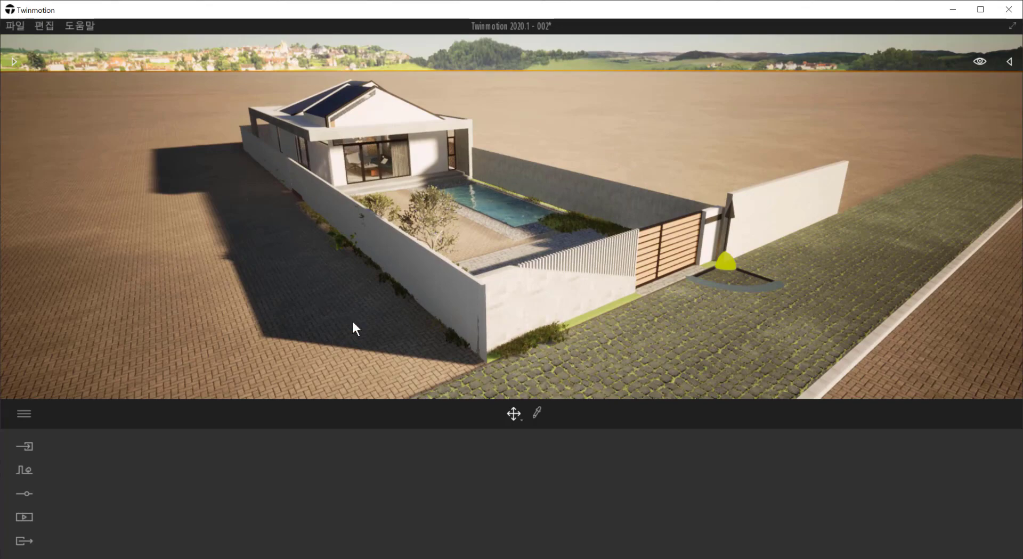
mouse_move(352, 318)
shift+middle_down()
mouse_move(256, 354)
mouse_move(274, 309)
mouse_move(344, 307)
shift+middle_up()
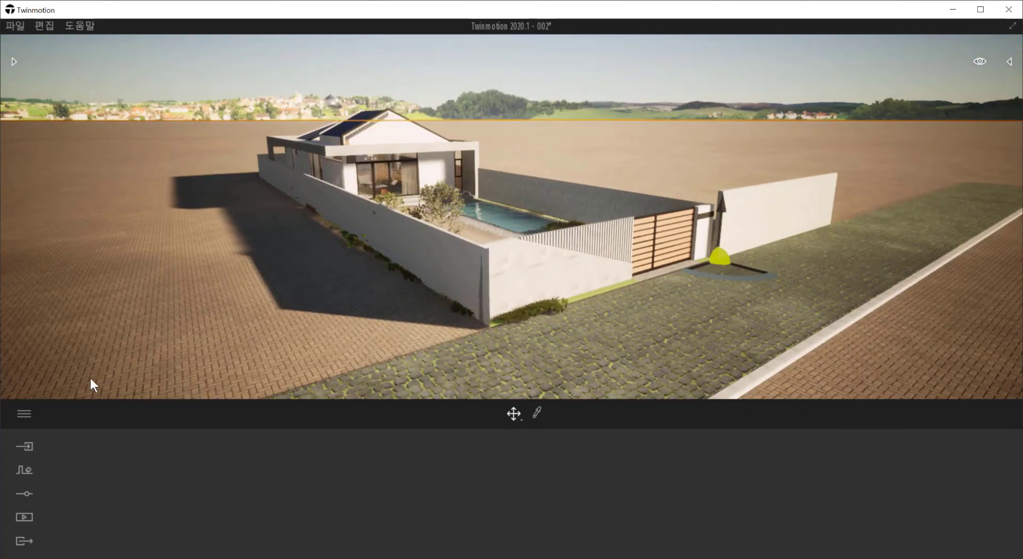
scroll(238, 332, down, 5)
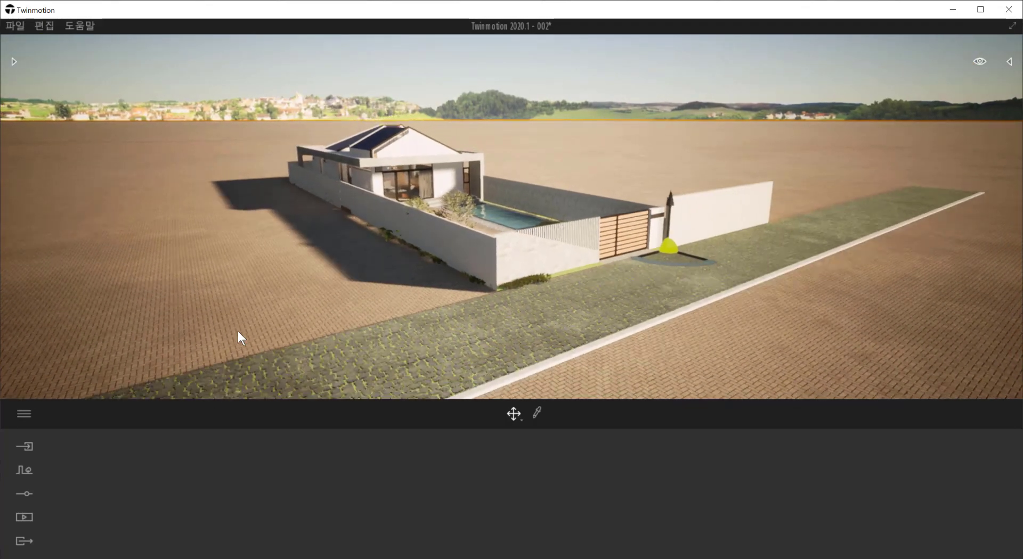
shift+middle_drag(272, 254, 260, 297)
scroll(284, 249, up, 3)
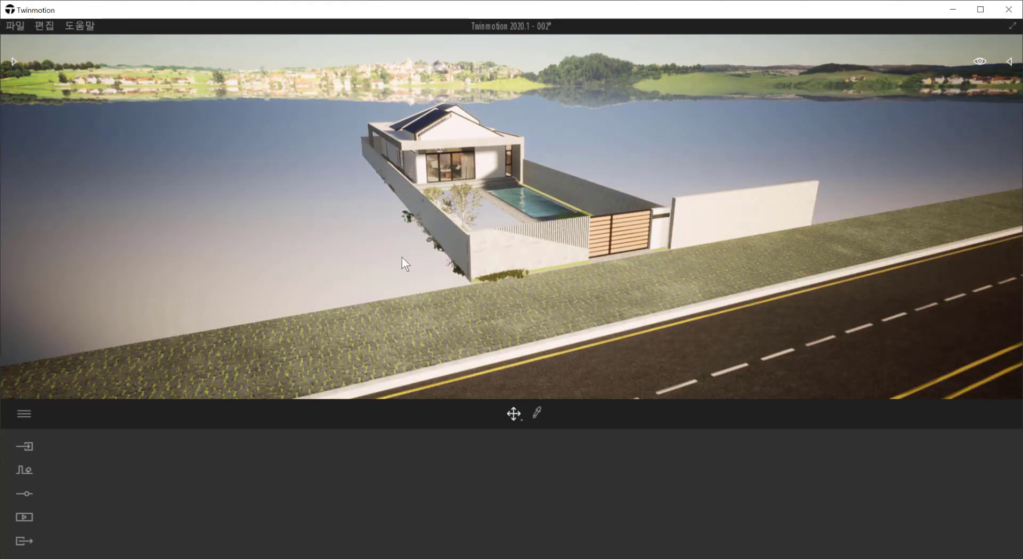
Step: Place the Flat landscape from the library's 랜드스케이프 category into the scene
shift+middle_drag(403, 262, 375, 234)
scroll(375, 234, down, 5)
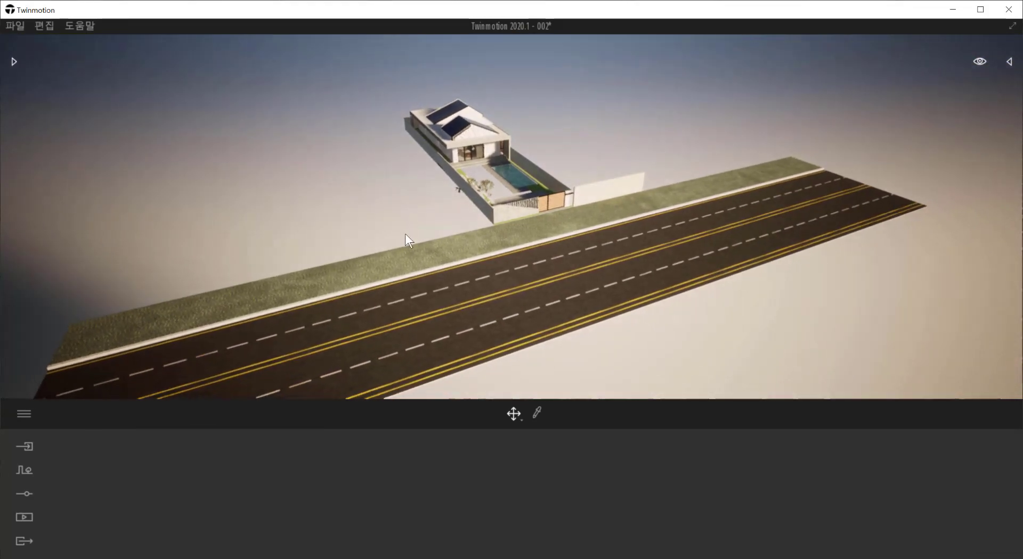
scroll(411, 232, up, 1)
scroll(568, 164, up, 3)
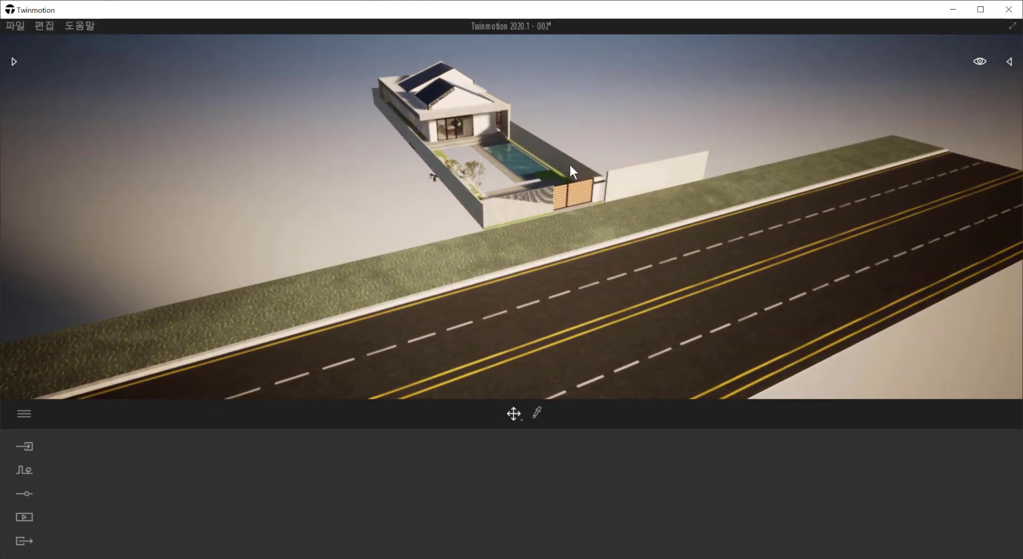
click(14, 62)
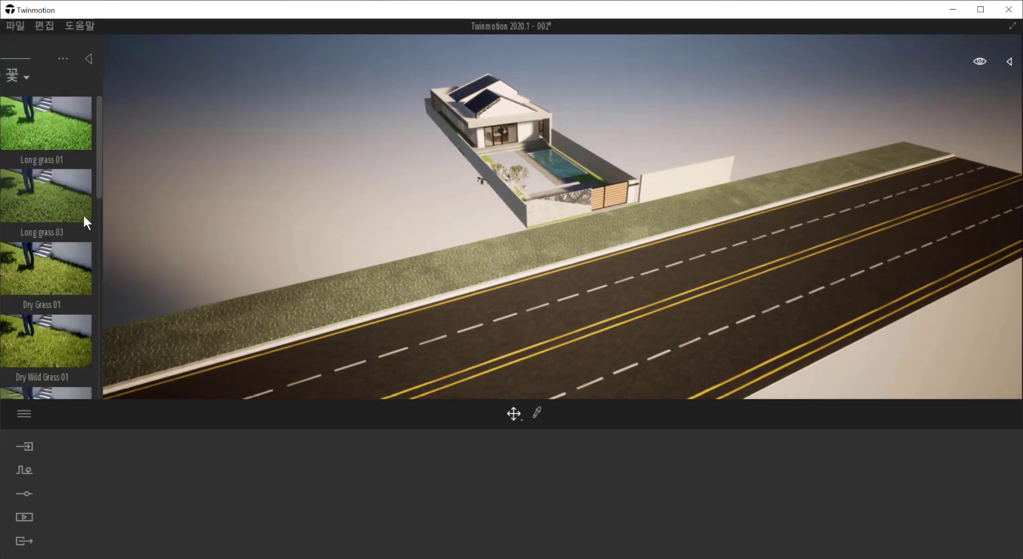
click(22, 76)
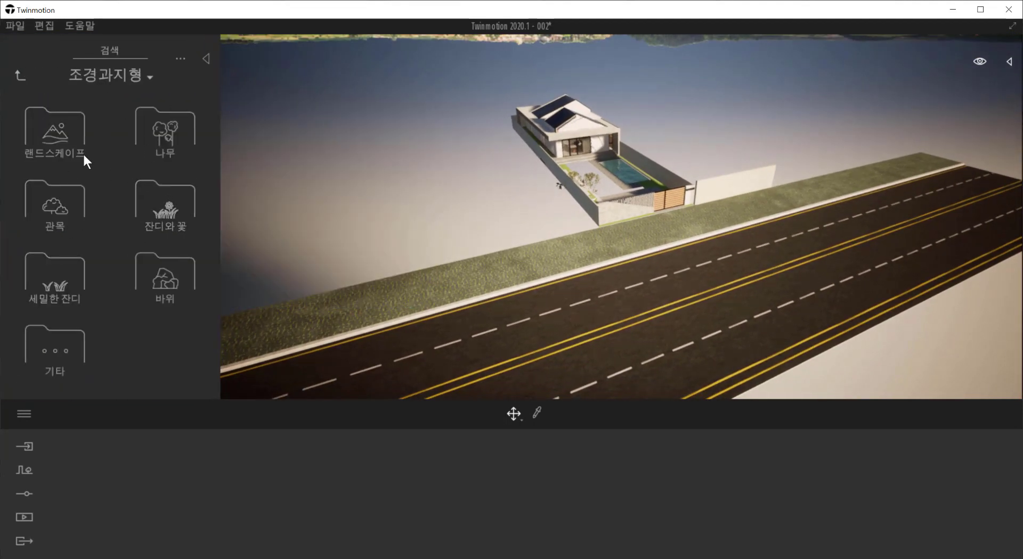
click(53, 142)
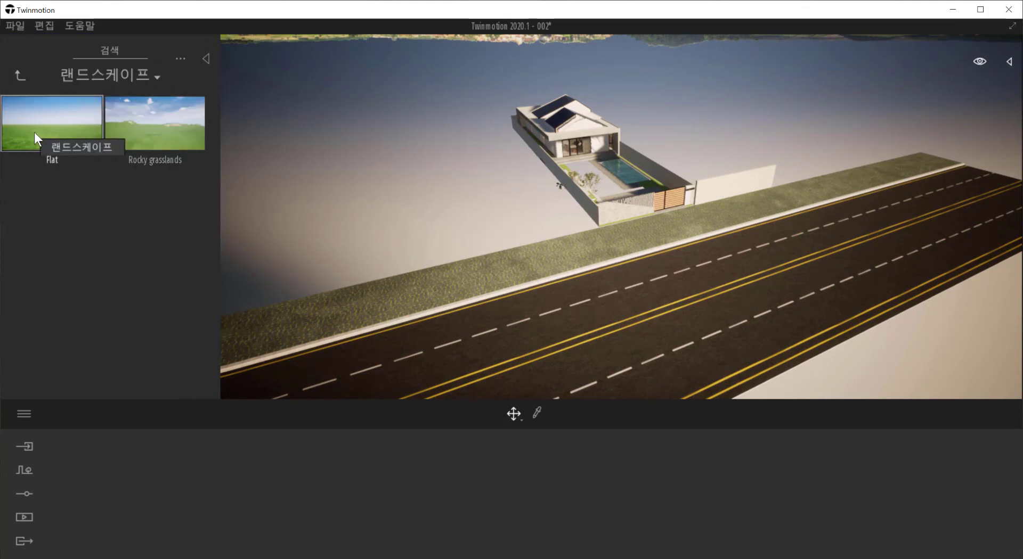
drag(35, 132, 368, 241)
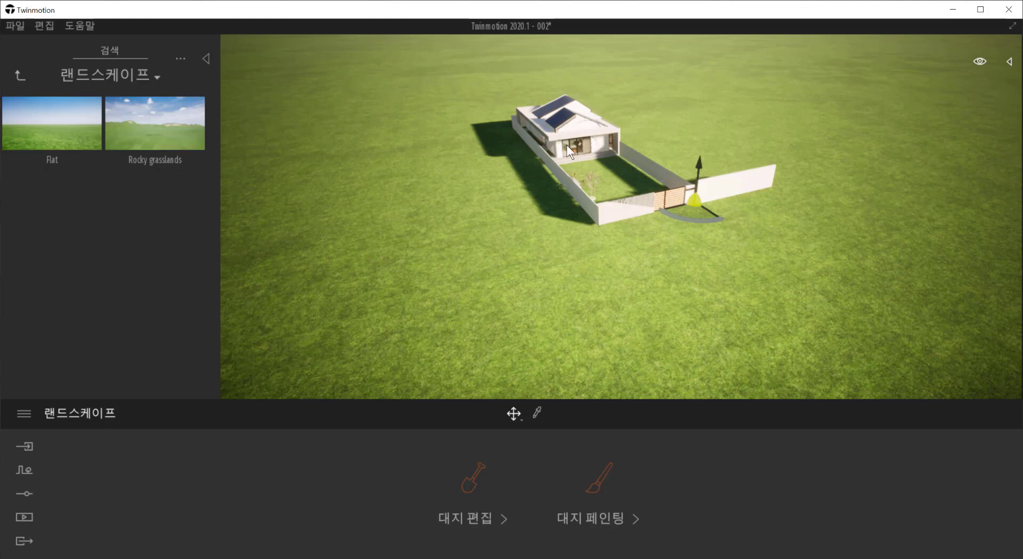
Step: Try lowering the boundary walls along the vertical axis, and undo the move
right_drag(670, 292, 681, 213)
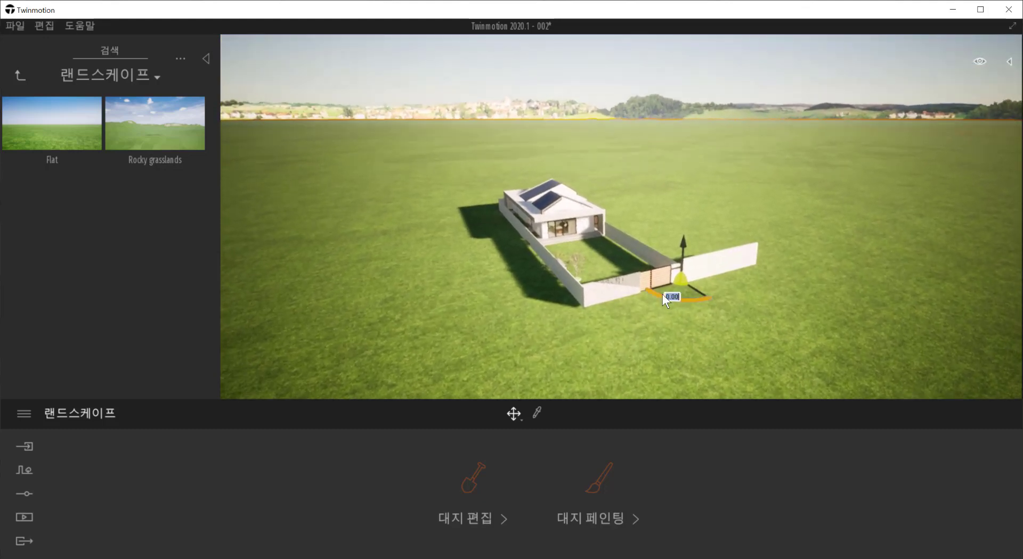
shift+middle_drag(650, 354, 656, 319)
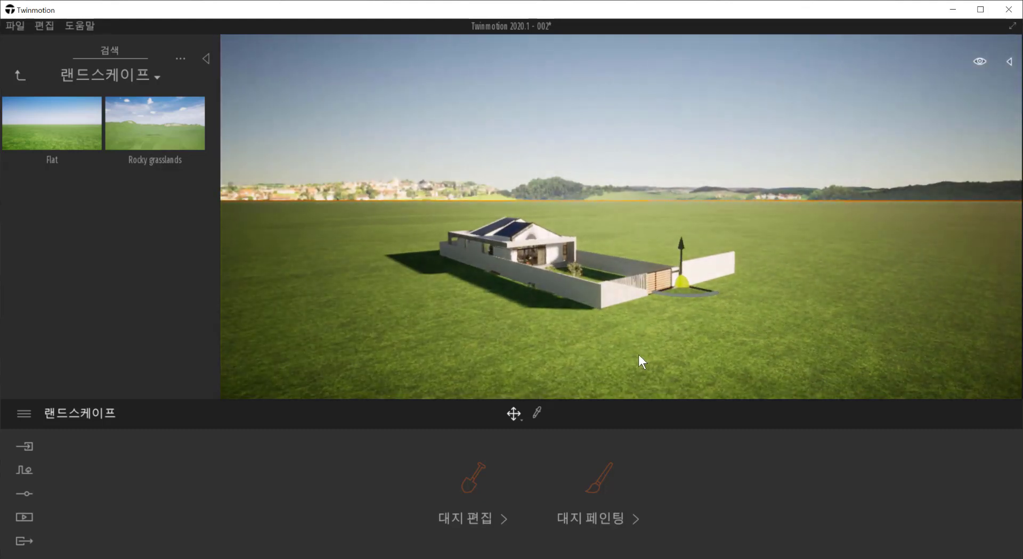
scroll(616, 333, up, 3)
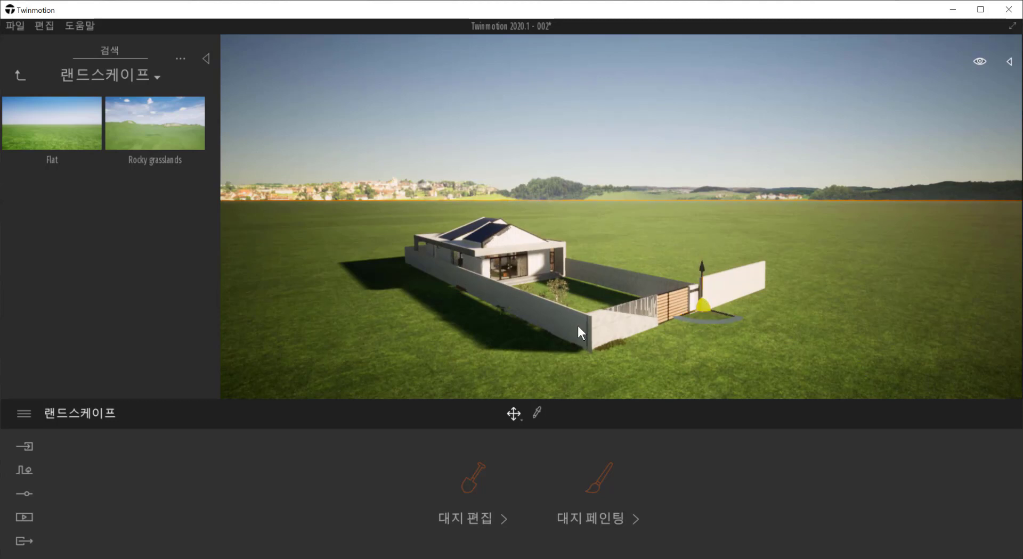
click(549, 321)
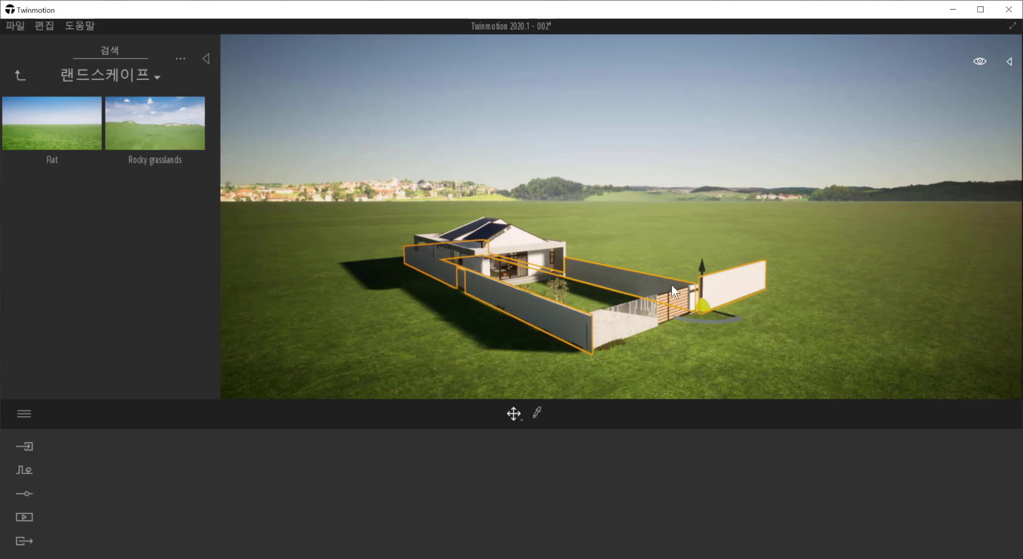
scroll(758, 337, down, 2)
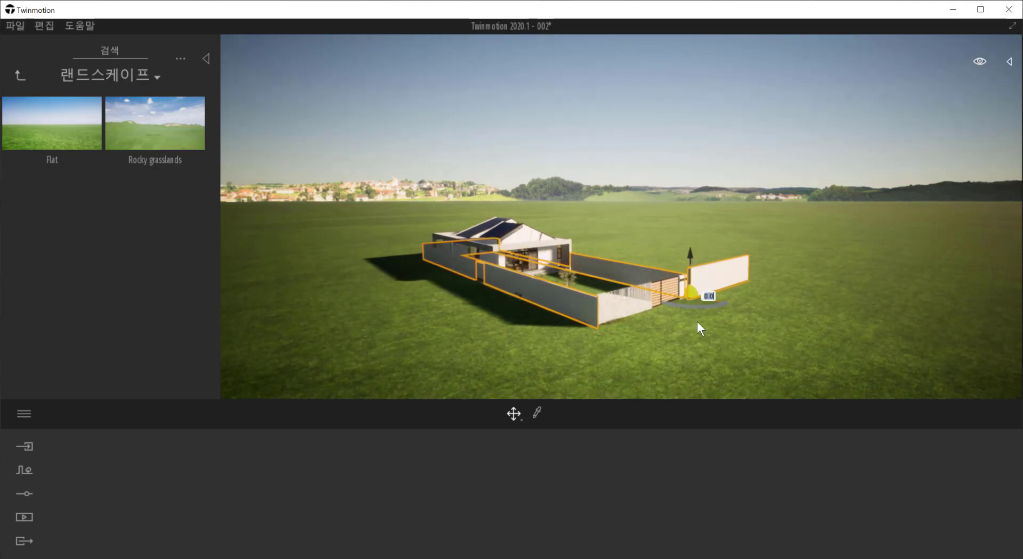
drag(689, 257, 689, 266)
key(ctrl+z)
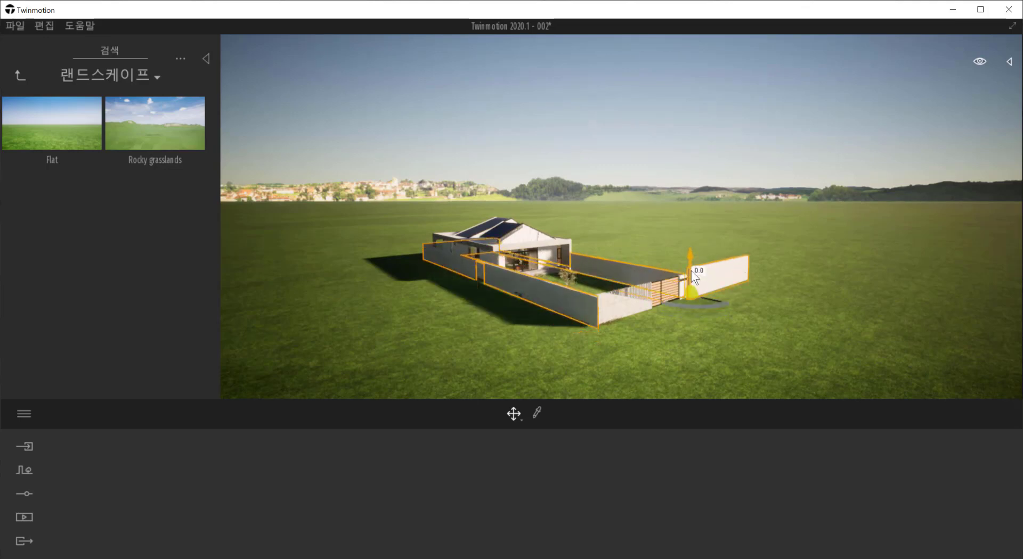
Step: Lower the Flat landscape slightly along the vertical axis to sit just below the pavement, road and pool
click(708, 352)
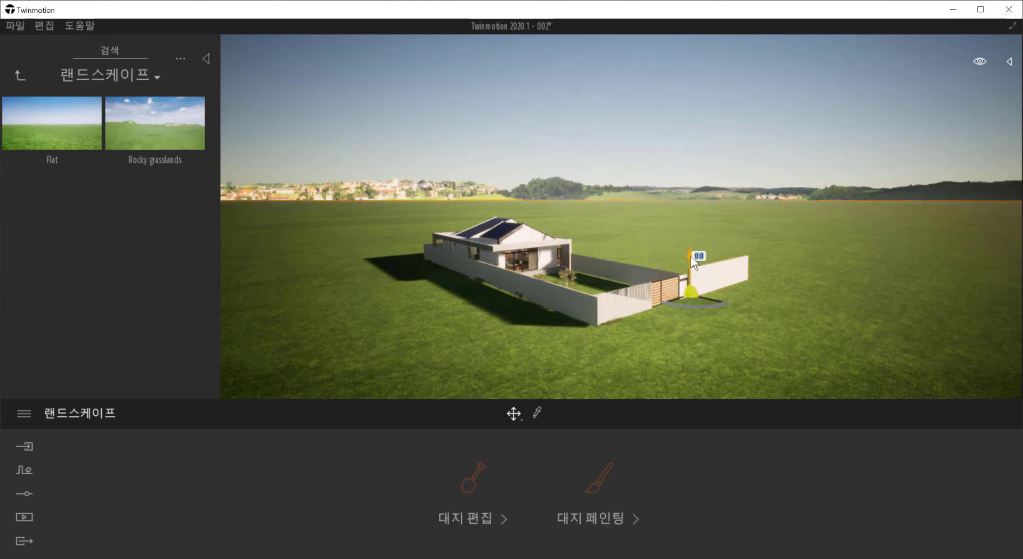
drag(690, 257, 686, 263)
scroll(554, 340, up, 3)
right_drag(554, 341, 523, 366)
scroll(548, 349, down, 2)
key(q)
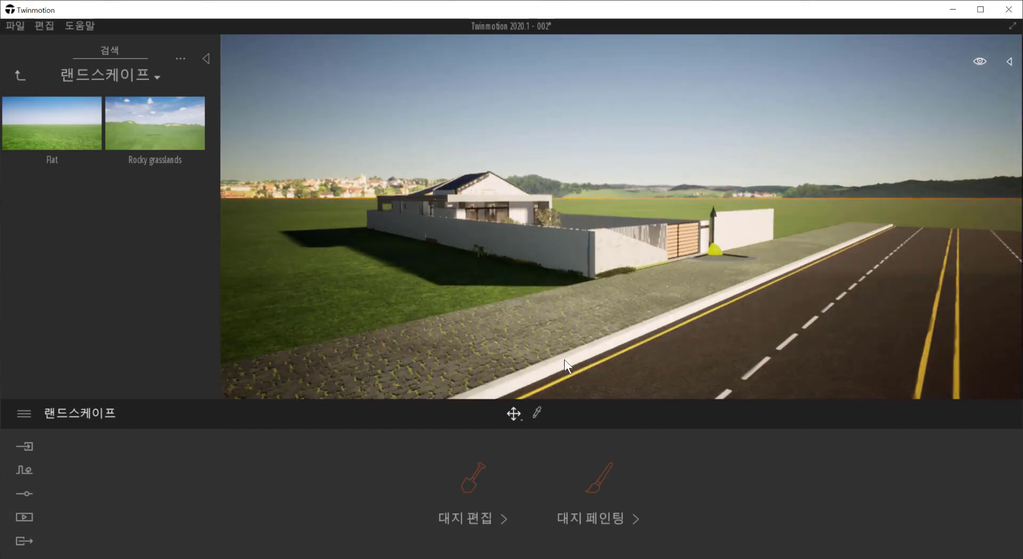
Step: Examine the lowered terrain around the house, courtyard, pavement and road from near and far
key(e)
right_drag(596, 312, 596, 341)
shift+middle_drag(597, 341, 594, 370)
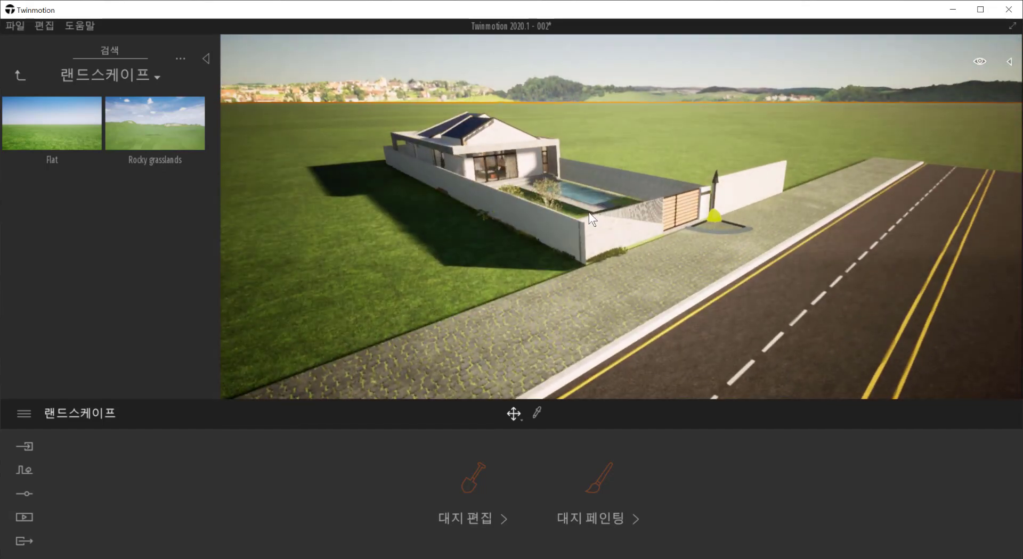
scroll(569, 260, up, 5)
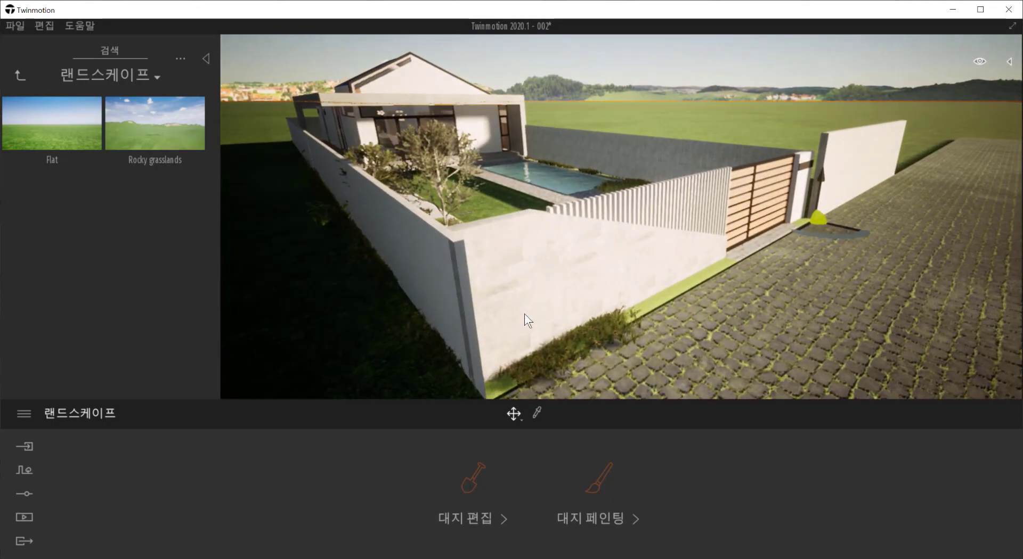
scroll(524, 318, down, 8)
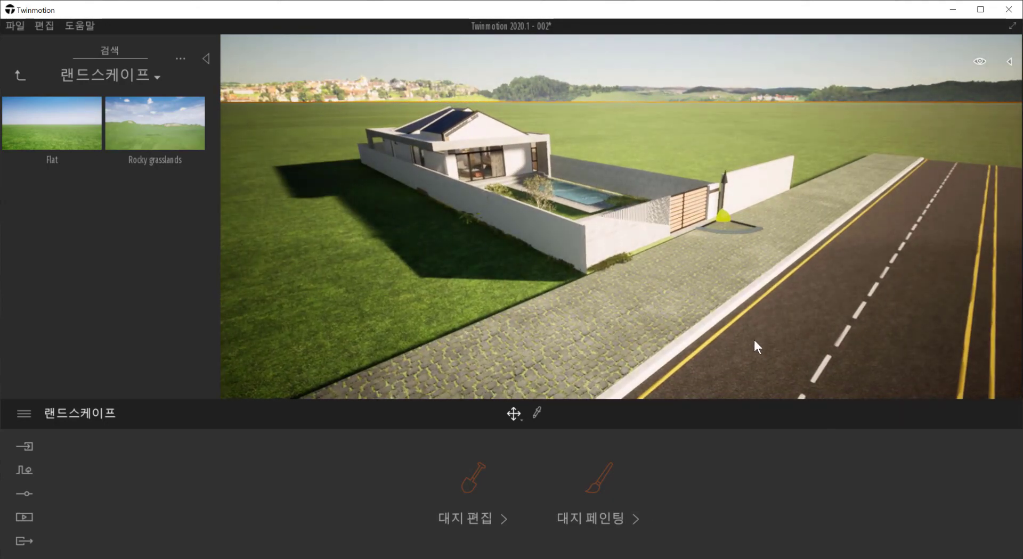
click(754, 340)
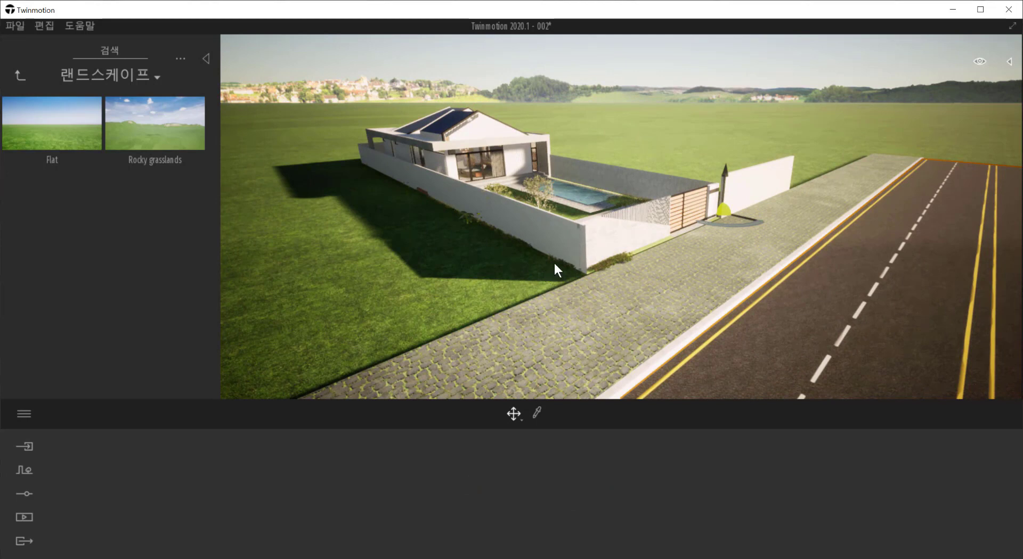
click(722, 218)
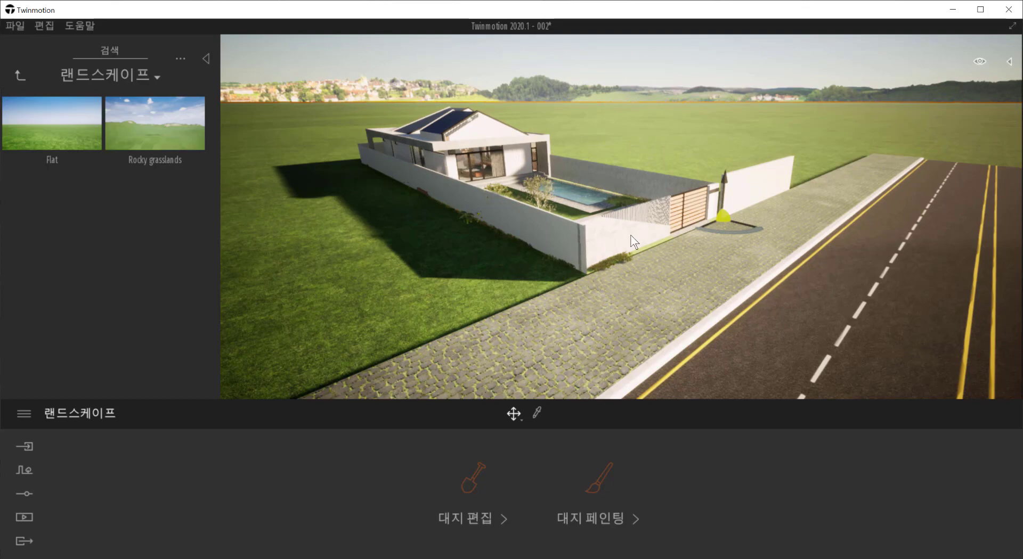
right_drag(787, 307, 758, 326)
scroll(782, 311, down, 5)
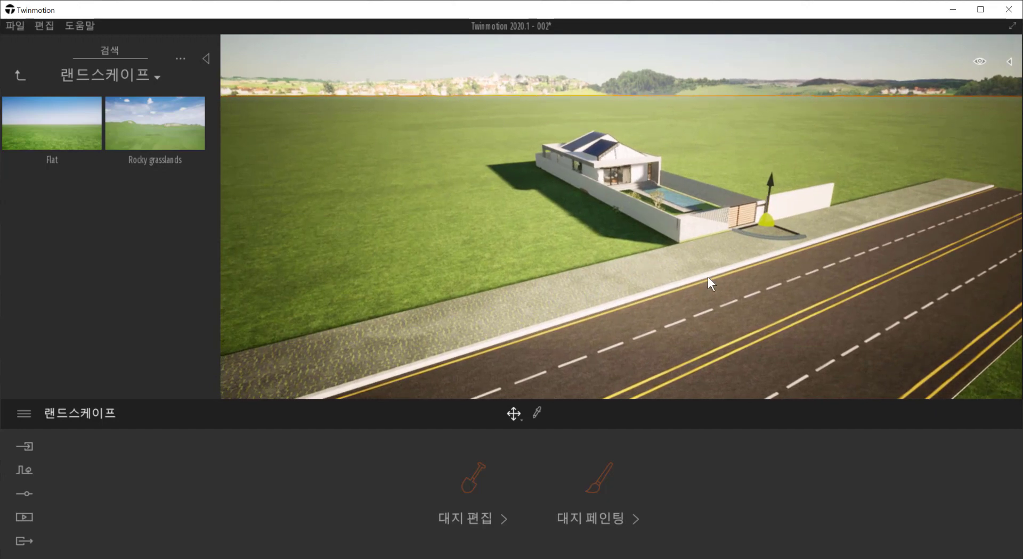
right_drag(737, 283, 804, 267)
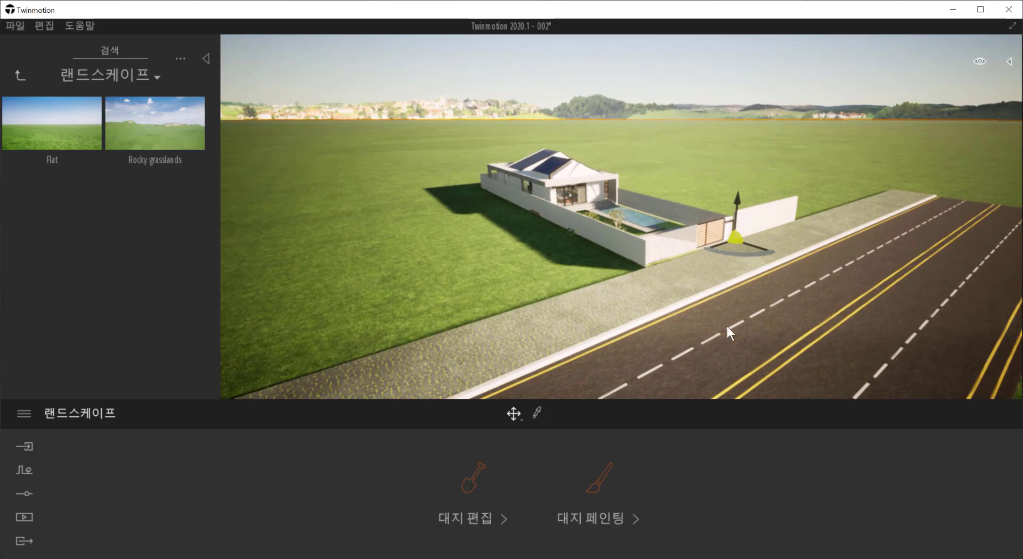
right_drag(726, 325, 702, 306)
scroll(702, 306, up, 3)
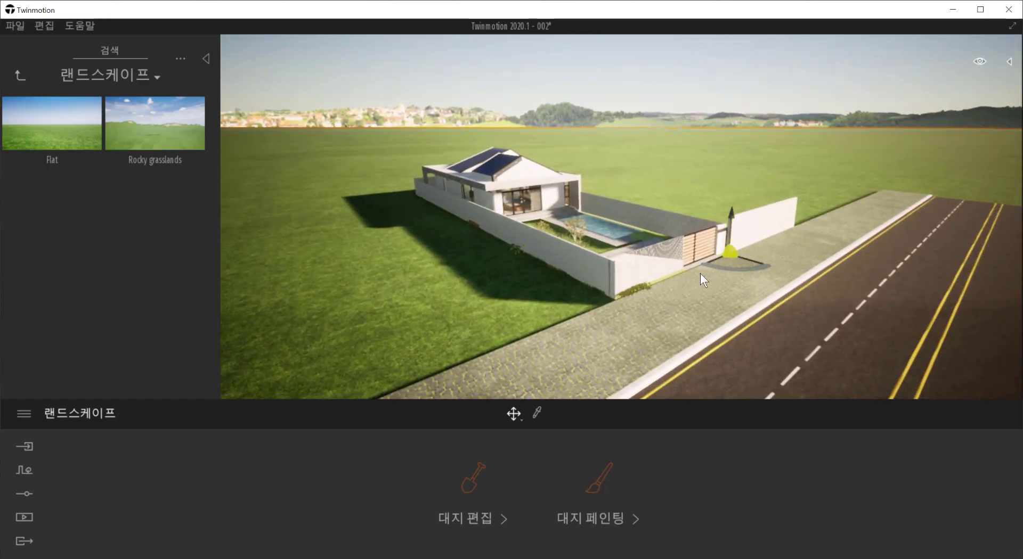
scroll(730, 246, up, 4)
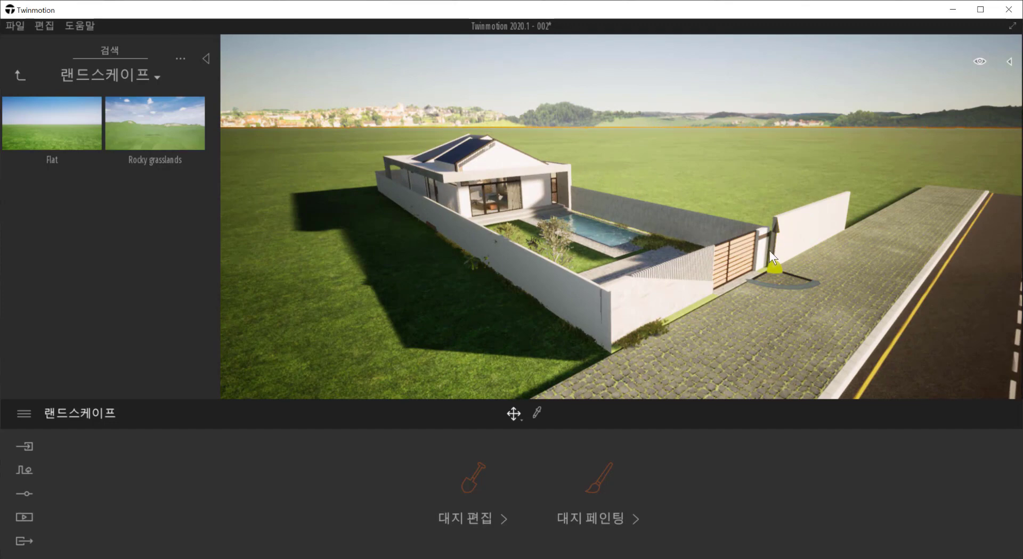
Step: Show the scene list and select the pavement, curb and road surfaces in turn to identify their entries
click(1008, 61)
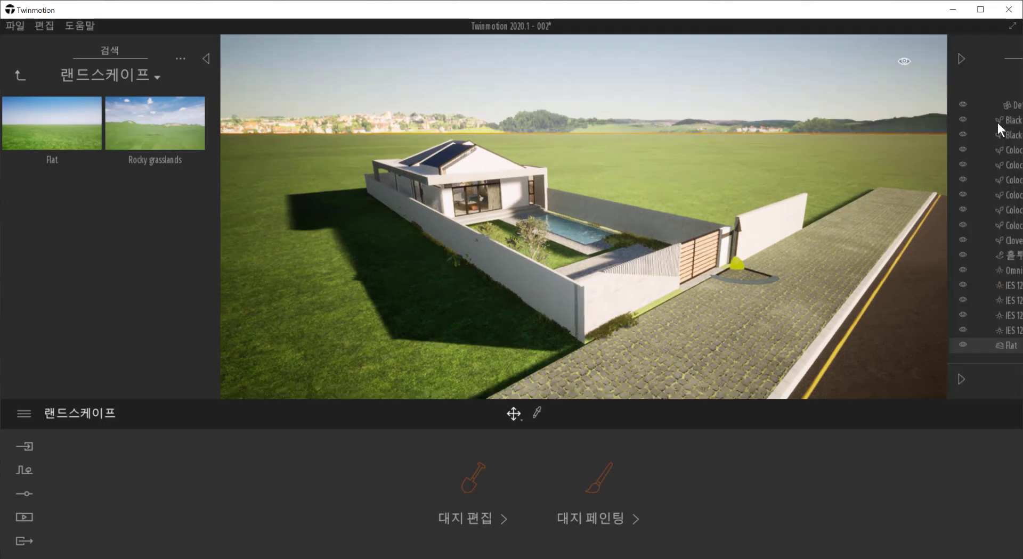
click(684, 314)
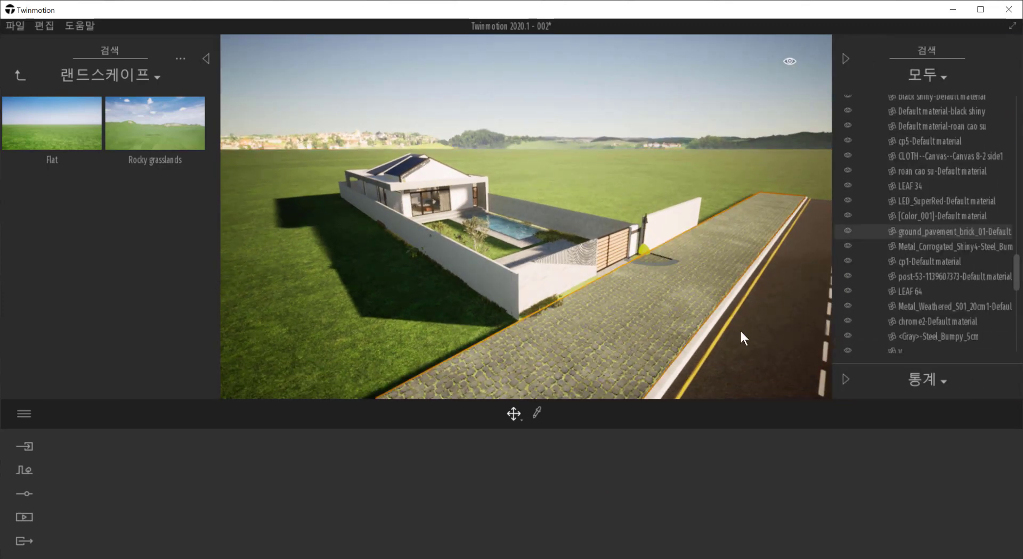
click(740, 331)
click(628, 327)
click(725, 349)
click(687, 269)
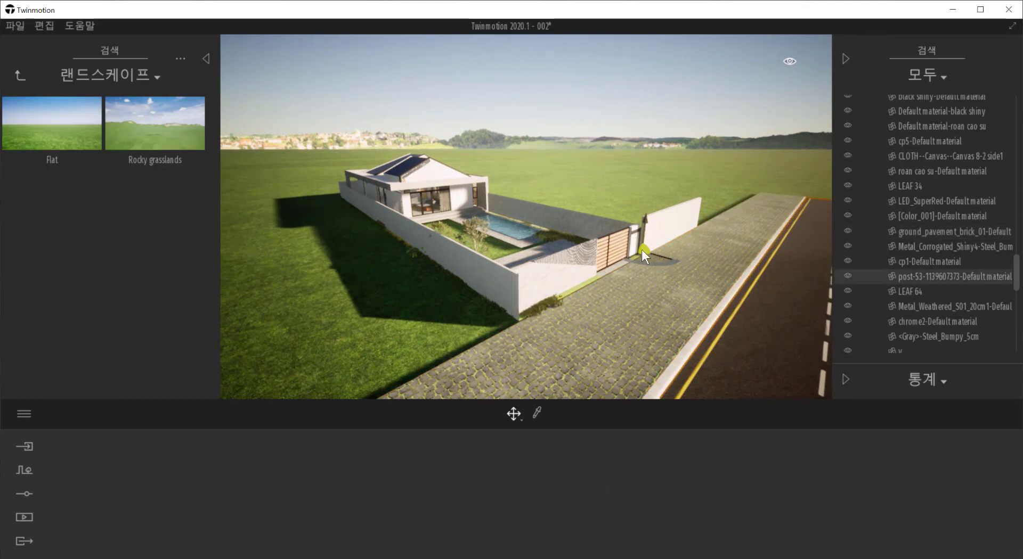
right_drag(538, 350, 520, 368)
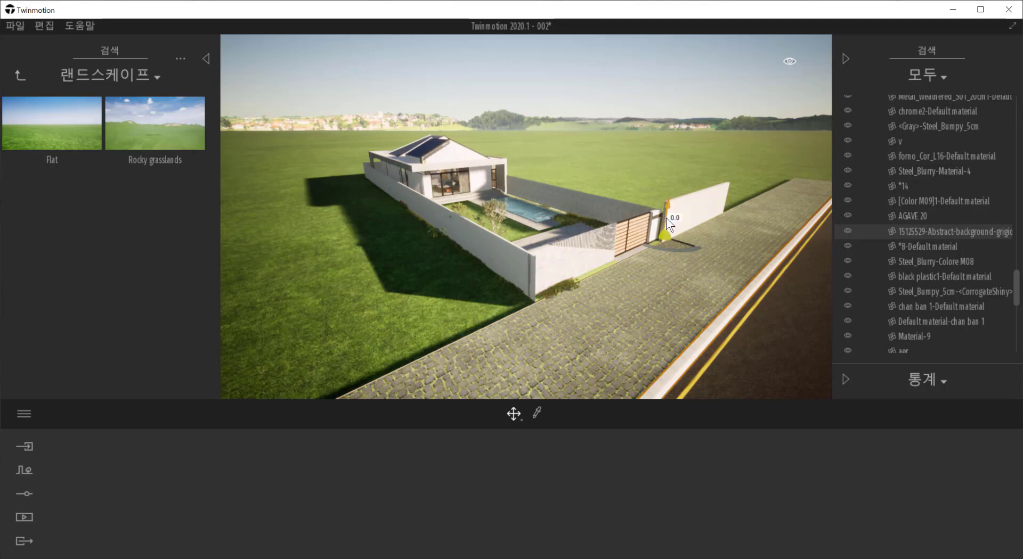
click(747, 373)
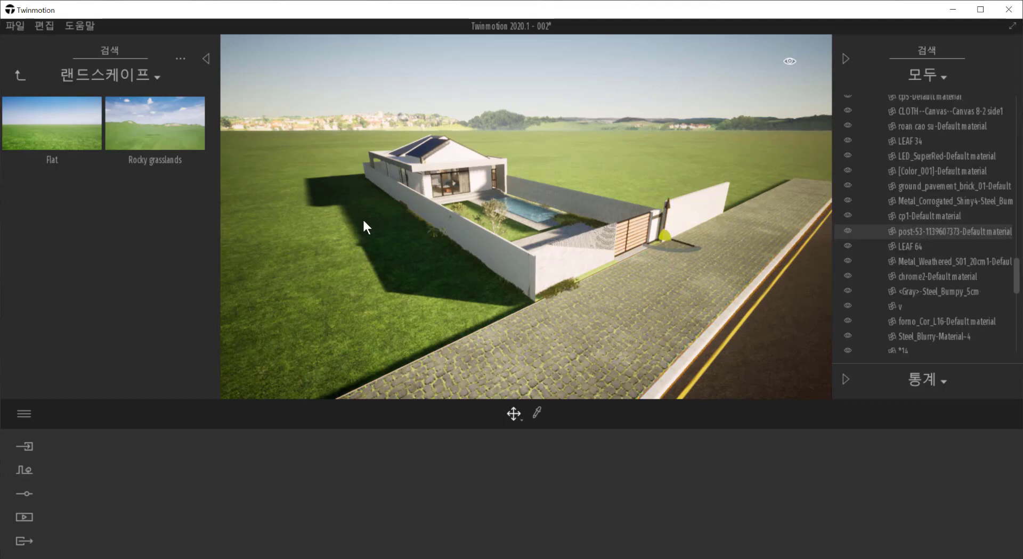
right_drag(434, 255, 375, 267)
click(846, 58)
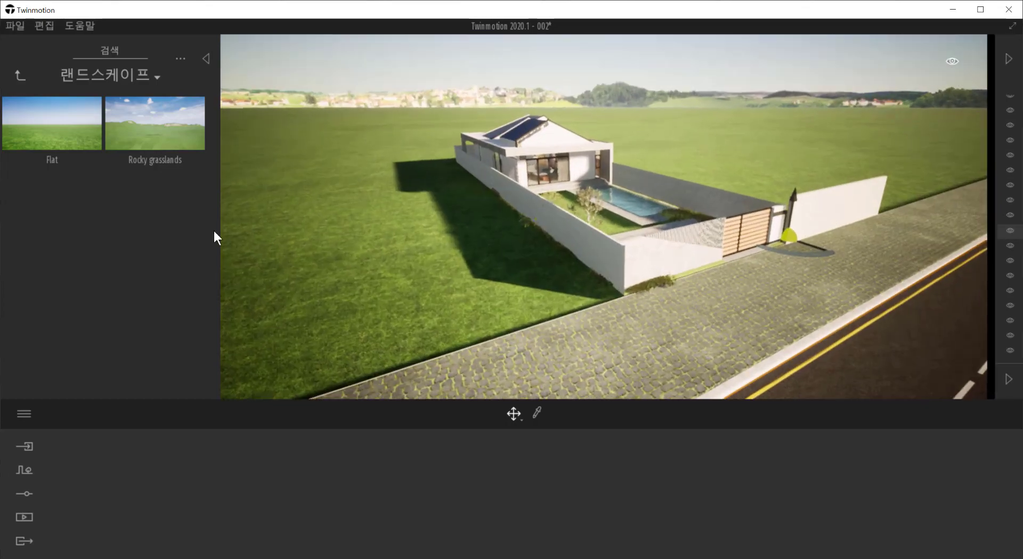
Step: Inspect the edge where the grass terrain meets the pavement beside the boundary wall
scroll(528, 251, up, 5)
right_drag(529, 257, 544, 273)
scroll(545, 274, down, 5)
scroll(500, 273, down, 5)
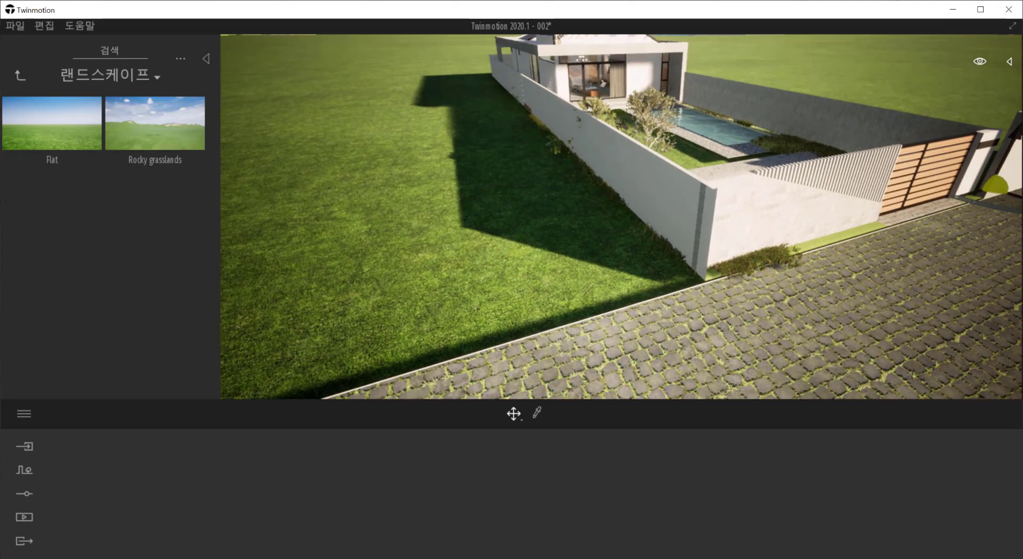
right_drag(500, 272, 505, 335)
scroll(505, 334, down, 5)
scroll(580, 325, up, 2)
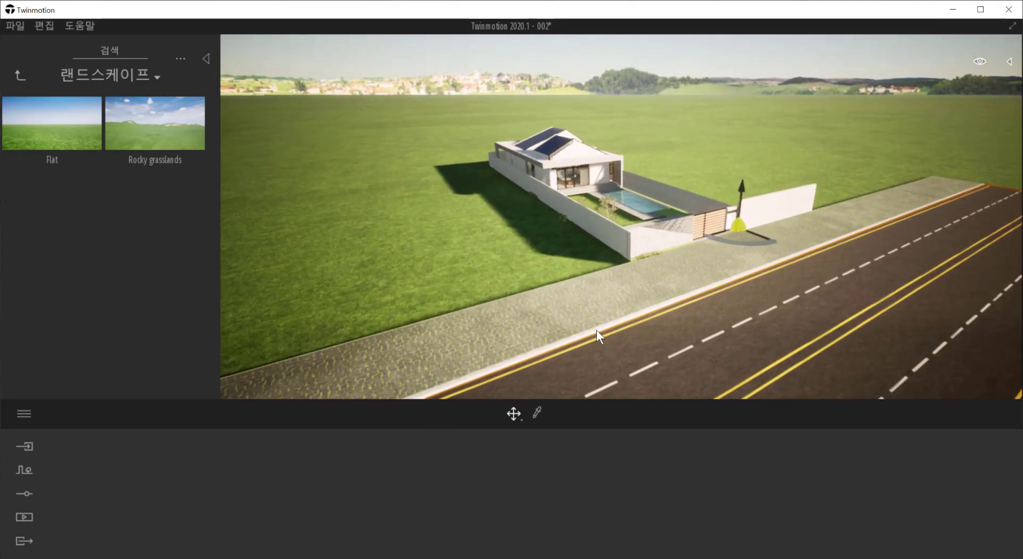
Step: Examine the house front, gate, boundary walls and the grass edge along the pavement from the road side
key(d)
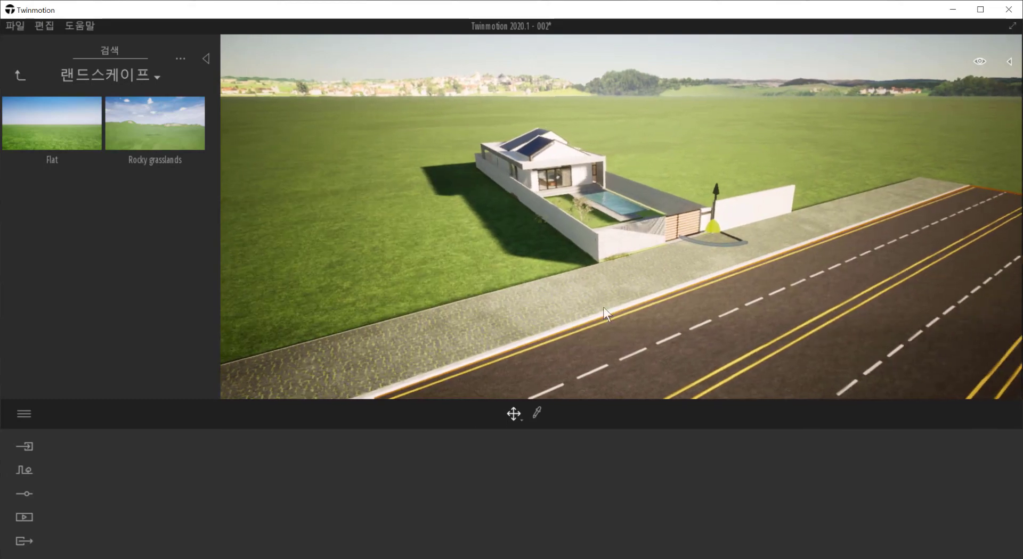
key(w)
scroll(544, 295, up, 5)
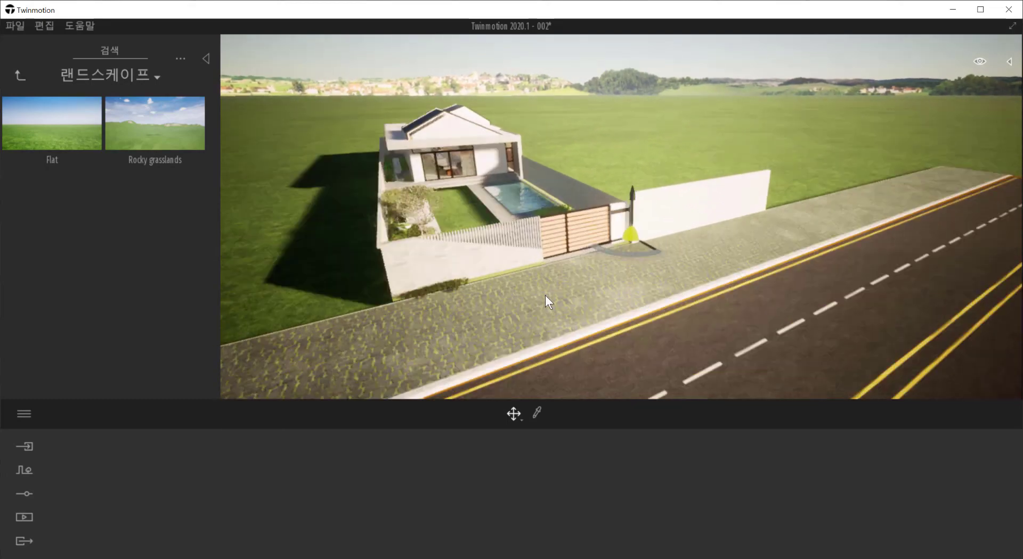
scroll(539, 300, down, 1)
right_drag(539, 299, 511, 263)
scroll(541, 299, down, 5)
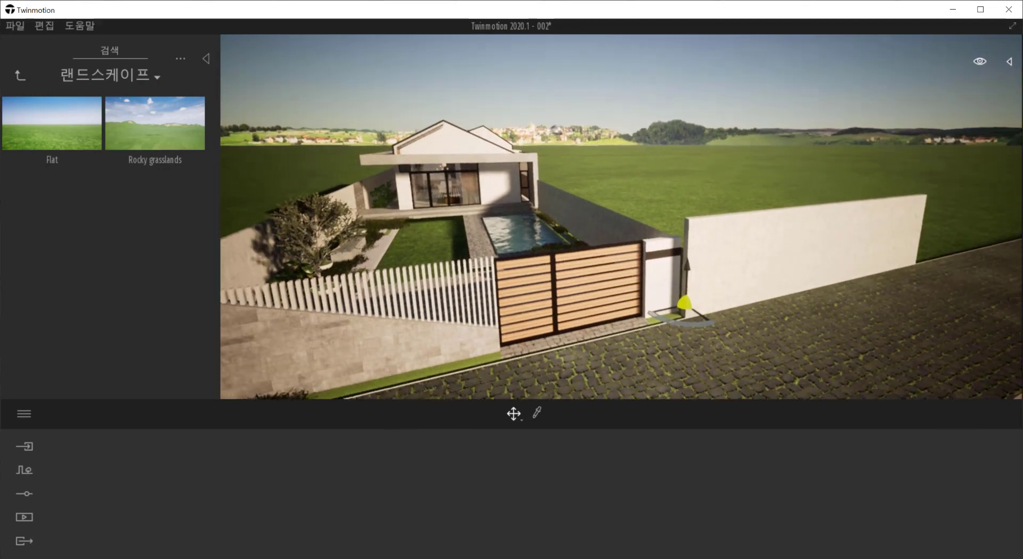
right_drag(541, 304, 541, 297)
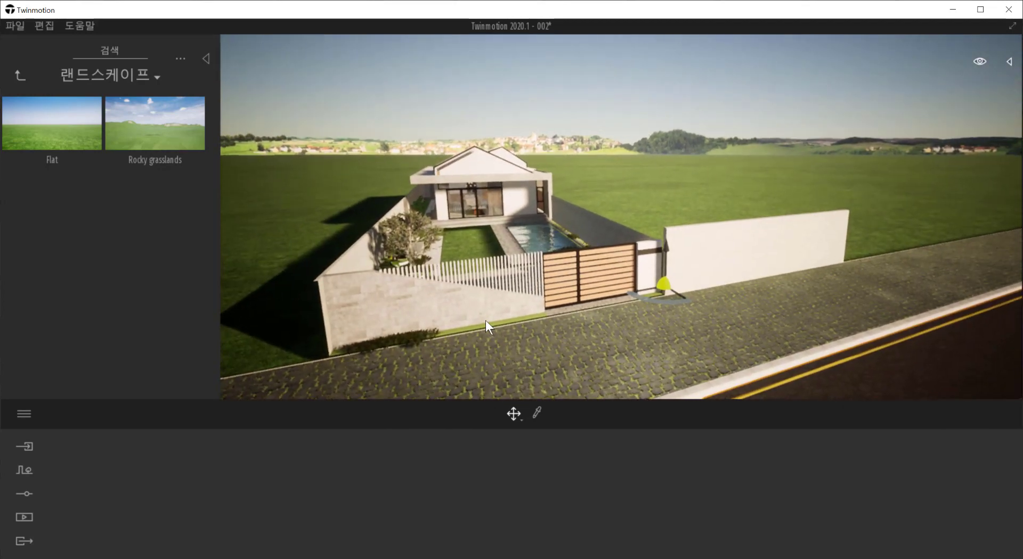
mouse_move(499, 324)
shift+middle_down()
mouse_move(451, 325)
mouse_move(500, 325)
shift+middle_up()
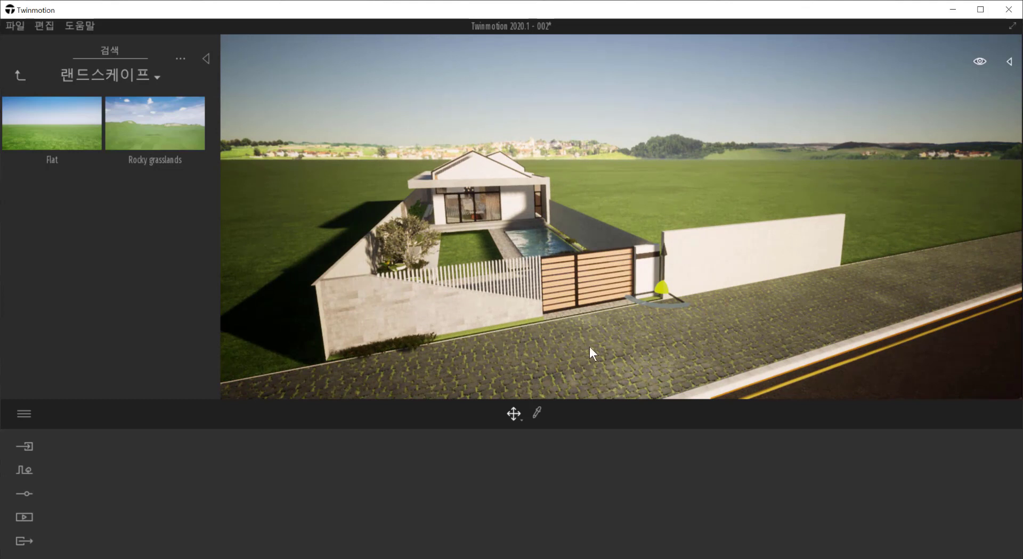
Step: Select the long boundary wall around the plot and show the scene list with its entry
mouse_move(663, 259)
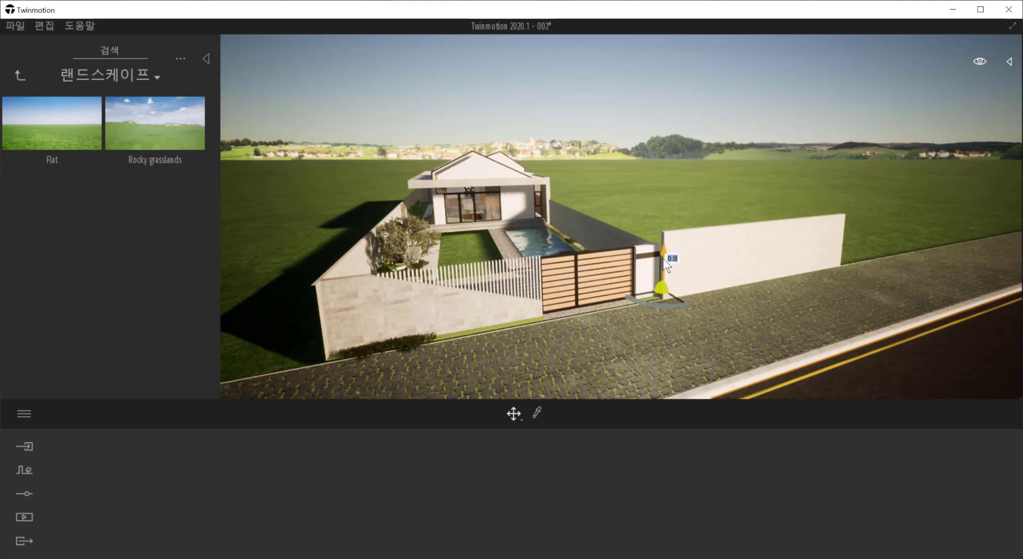
click(725, 240)
right_drag(481, 387, 483, 373)
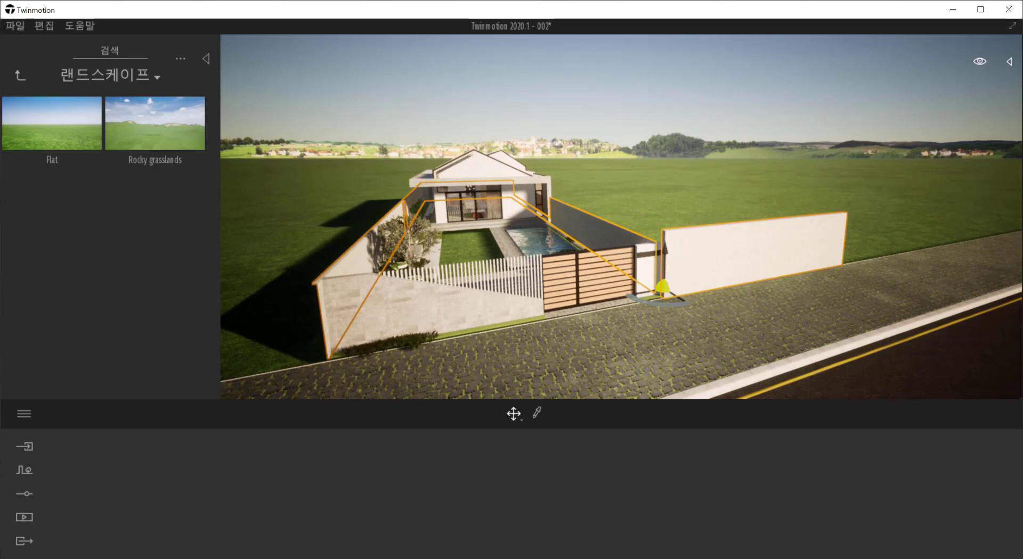
right_drag(660, 210, 625, 227)
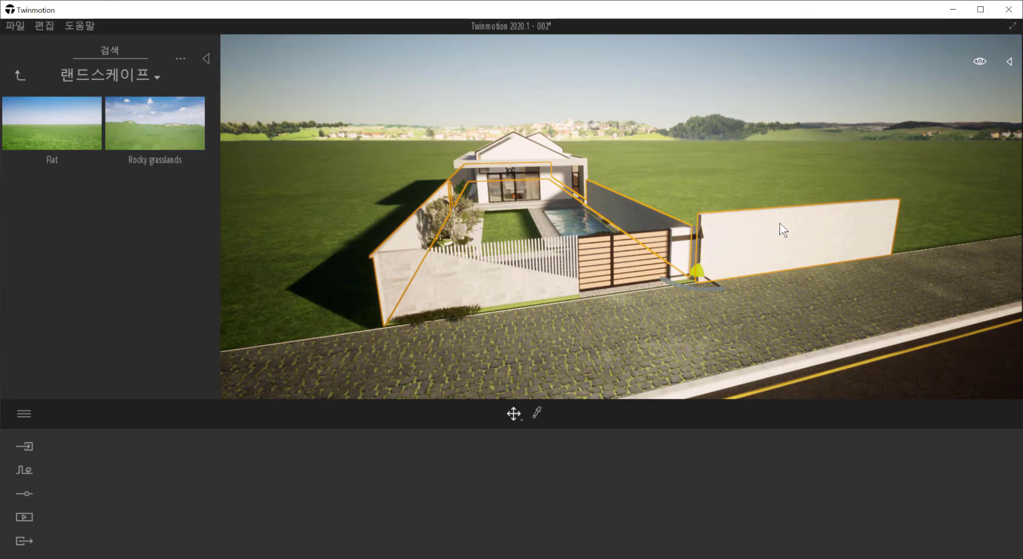
key(Delete)
click(1010, 62)
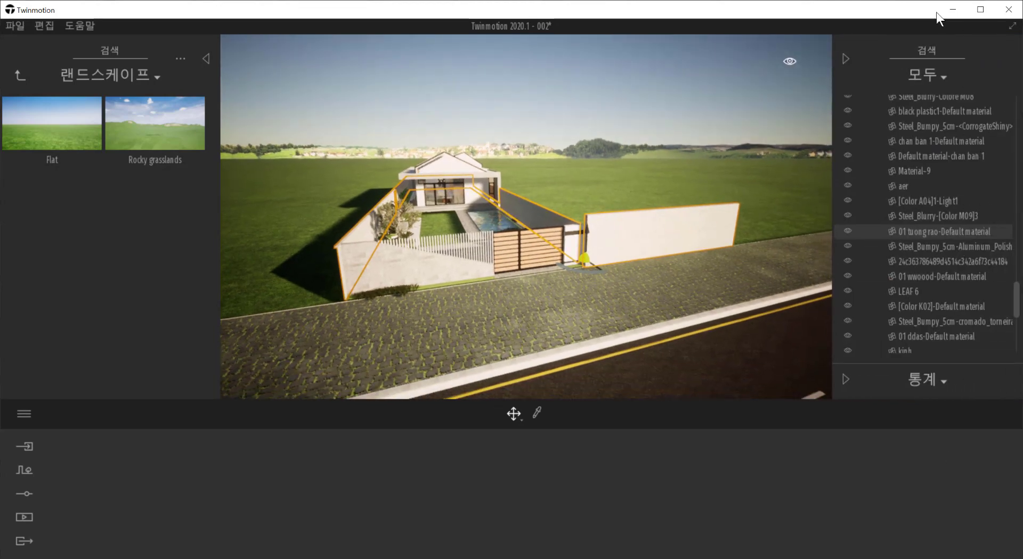
Step: Filter the scene list to objects only, and restore it to listing everything
click(929, 75)
click(929, 75)
click(938, 76)
click(935, 122)
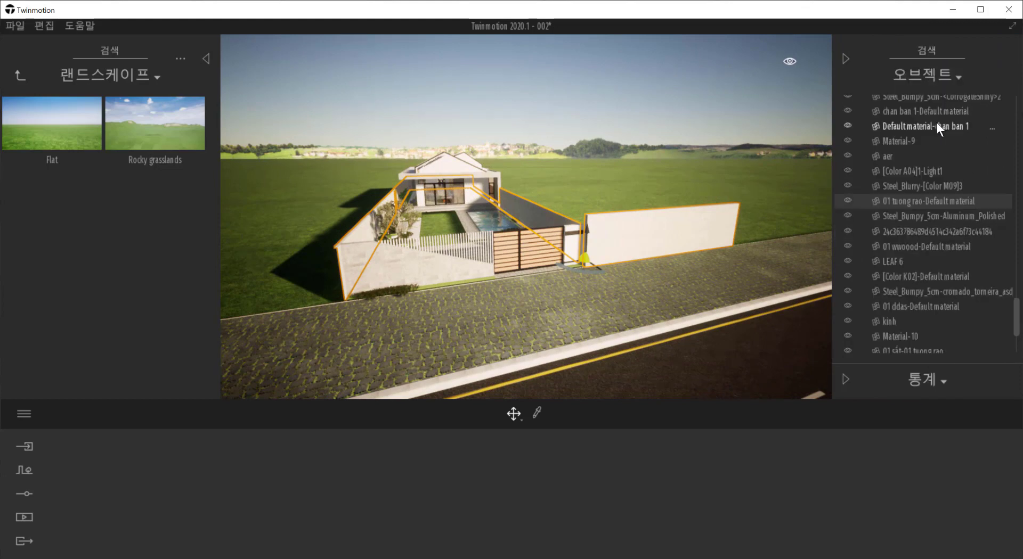
click(936, 73)
click(935, 119)
click(933, 80)
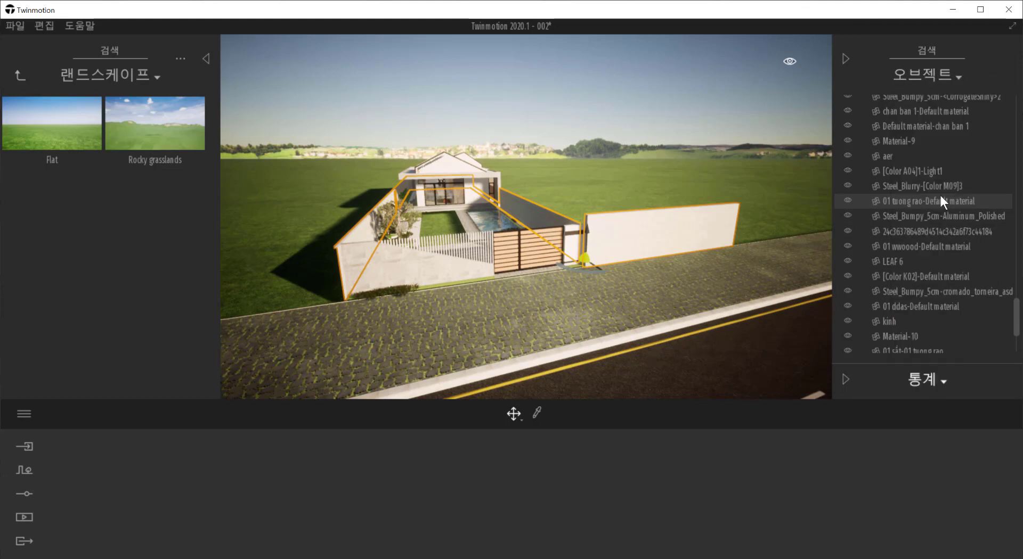
click(954, 76)
click(921, 74)
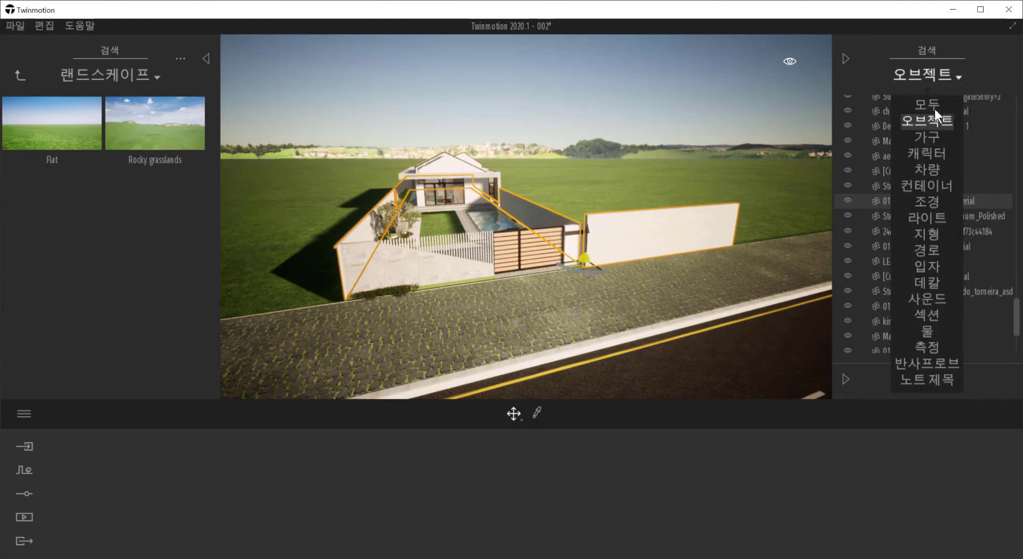
click(933, 105)
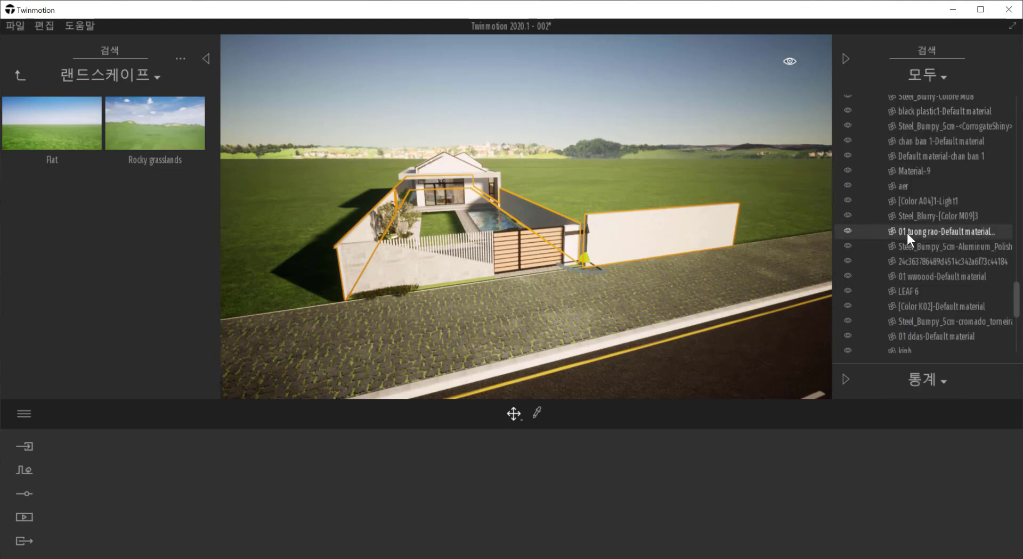
Step: Reselect the boundary wall and hide its entry "01 tuong rao-Default material" in the scene
scroll(872, 213, up, 5)
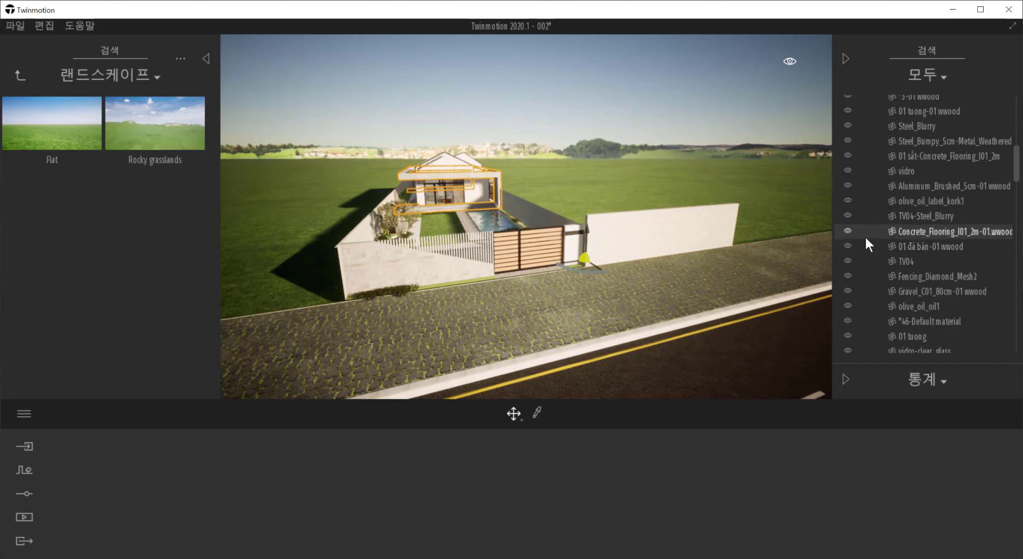
click(605, 229)
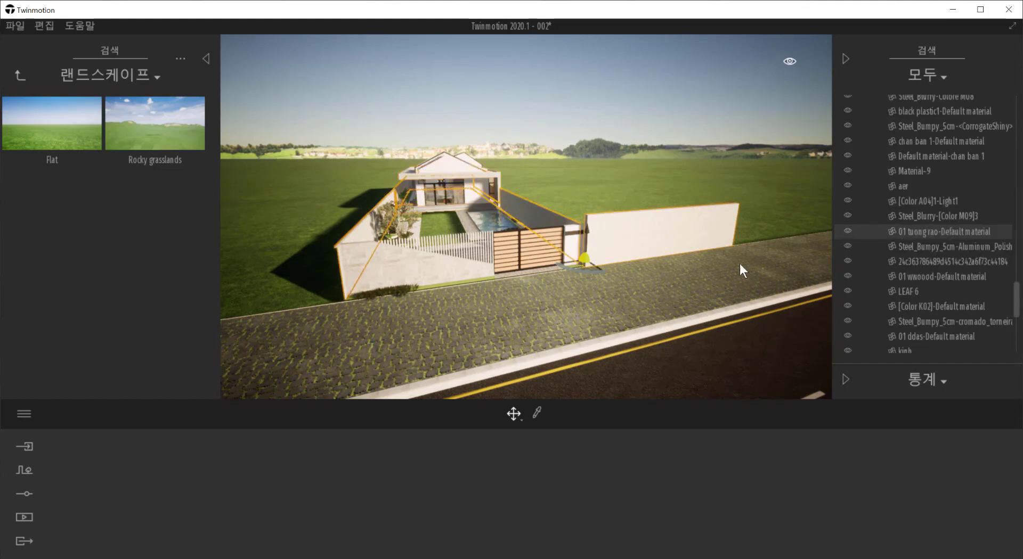
click(846, 231)
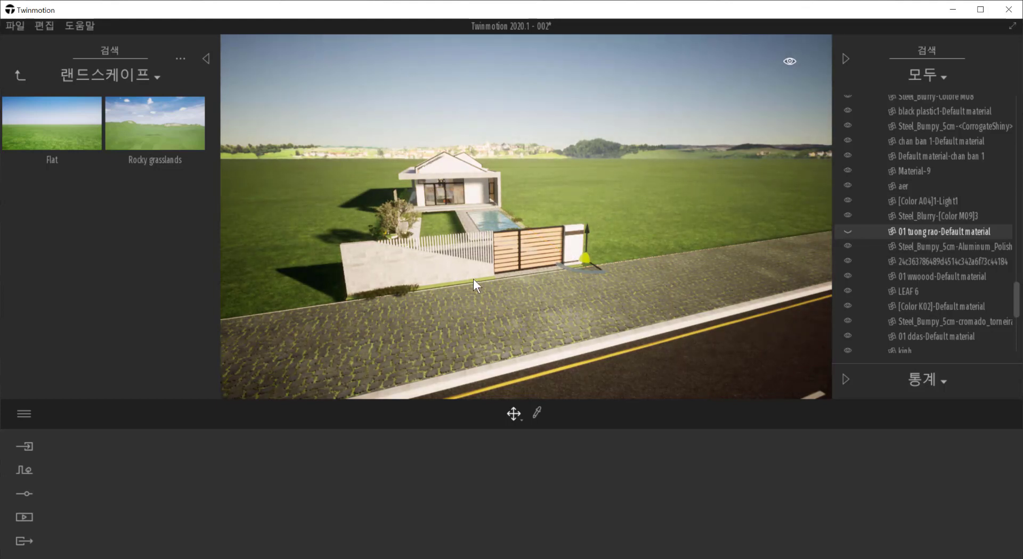
Step: Select the stone-clad front wall beside the gate, "01 op cong-Default material", and hide it
right_drag(439, 289, 435, 299)
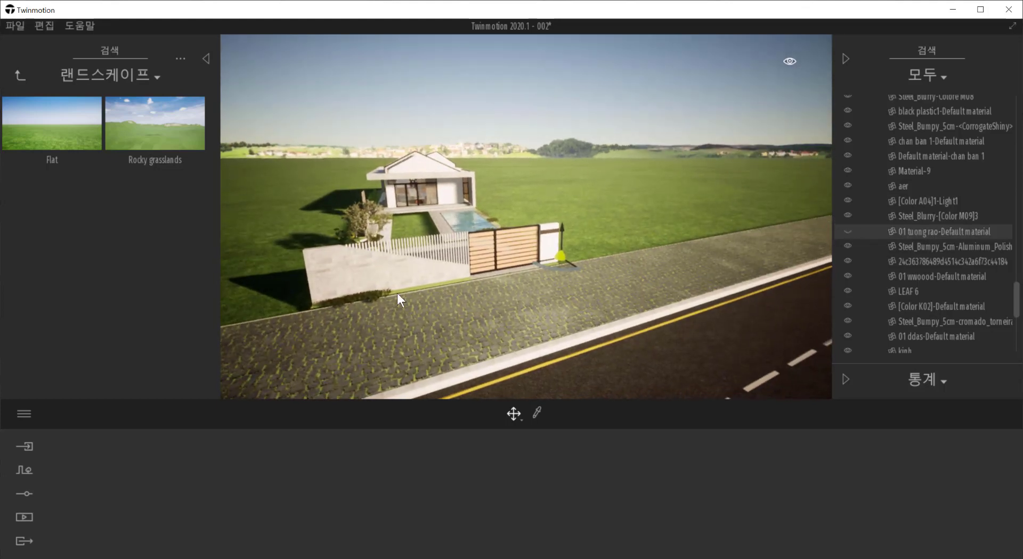
shift+middle_drag(396, 294, 417, 284)
drag(414, 274, 415, 274)
click(414, 273)
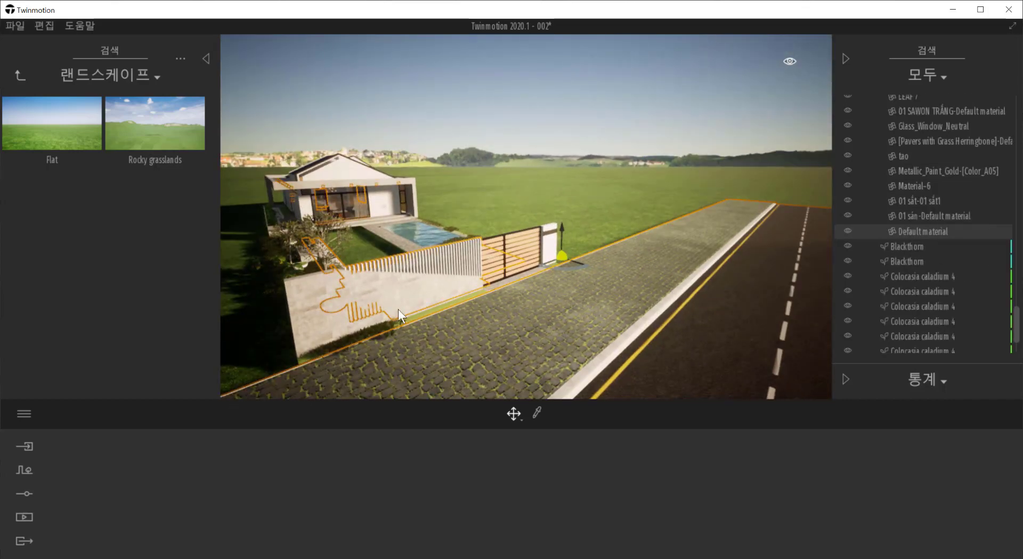
click(305, 294)
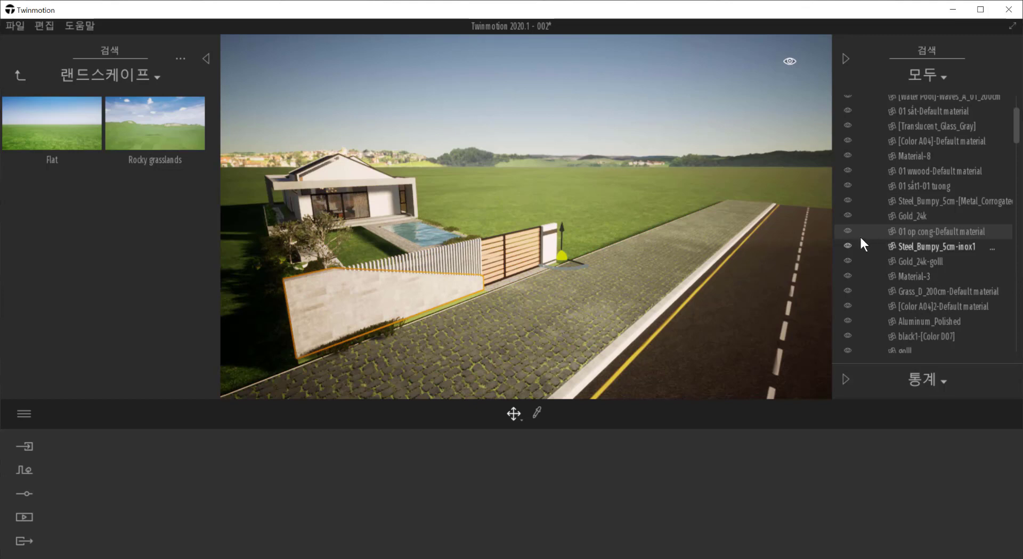
Step: Select the slatted fence and review the operations available for its Default material entry
click(421, 276)
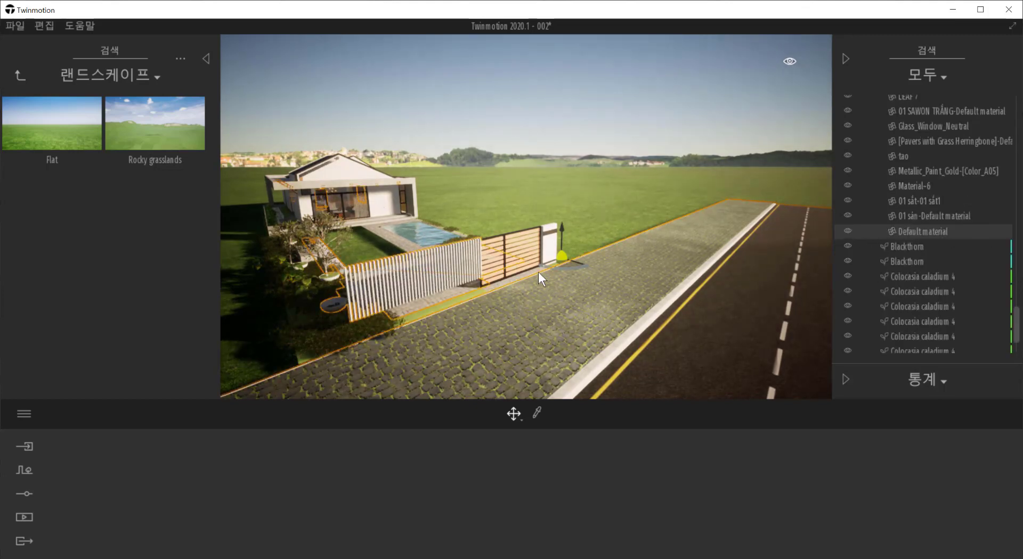
click(413, 261)
click(437, 261)
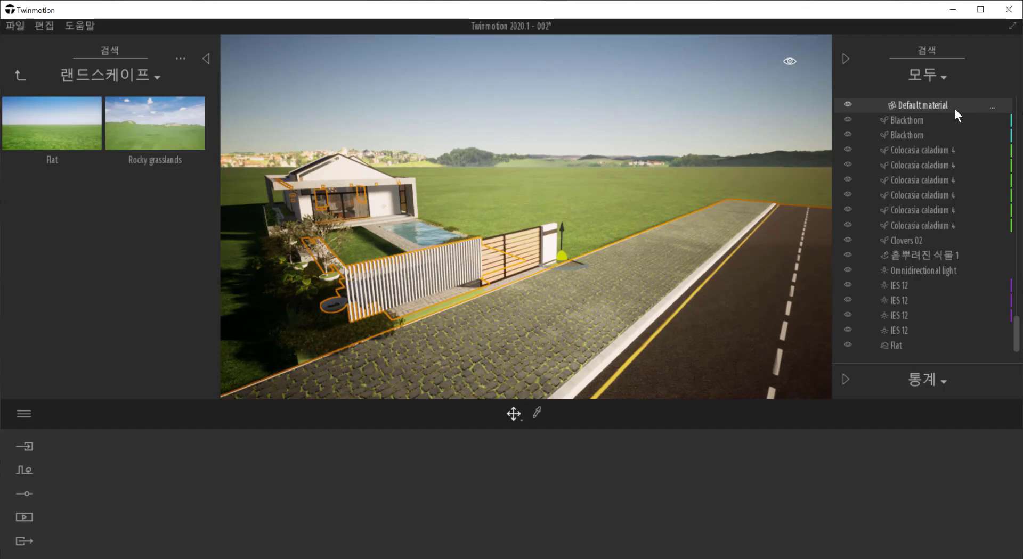
right_click(902, 106)
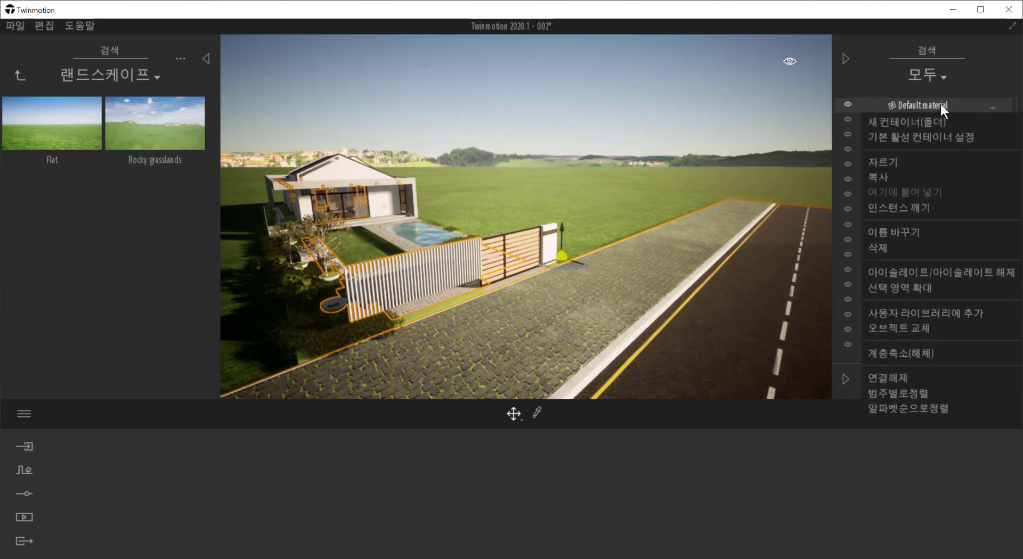
click(912, 103)
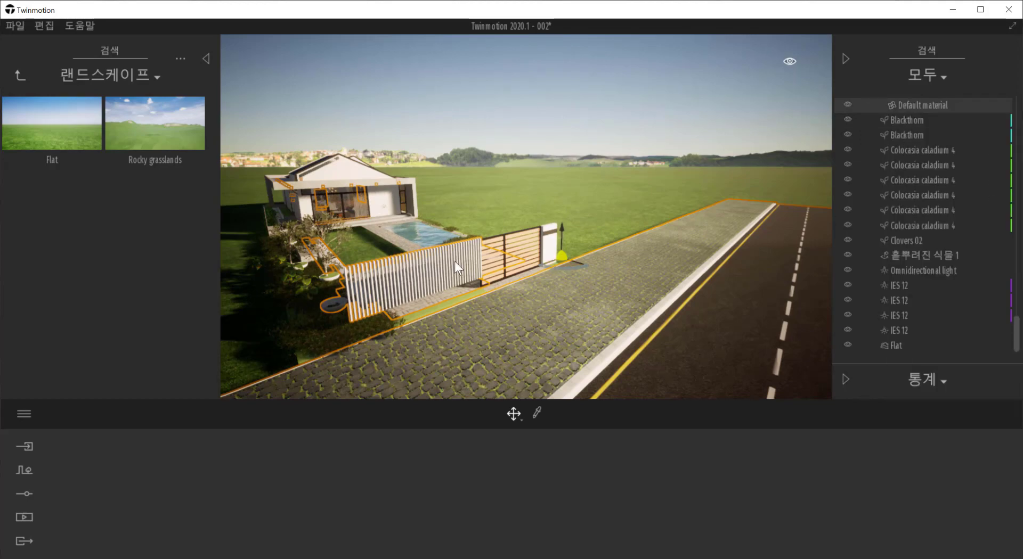
scroll(455, 261, up, 3)
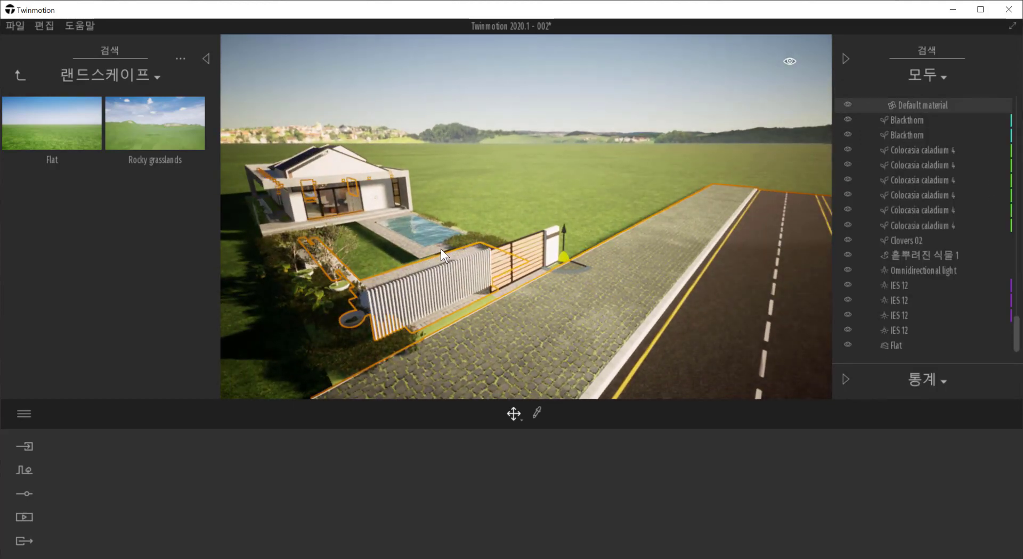
Step: Try deleting the Default material object that contains the slatted fence, and undo the deletion
drag(440, 248, 654, 220)
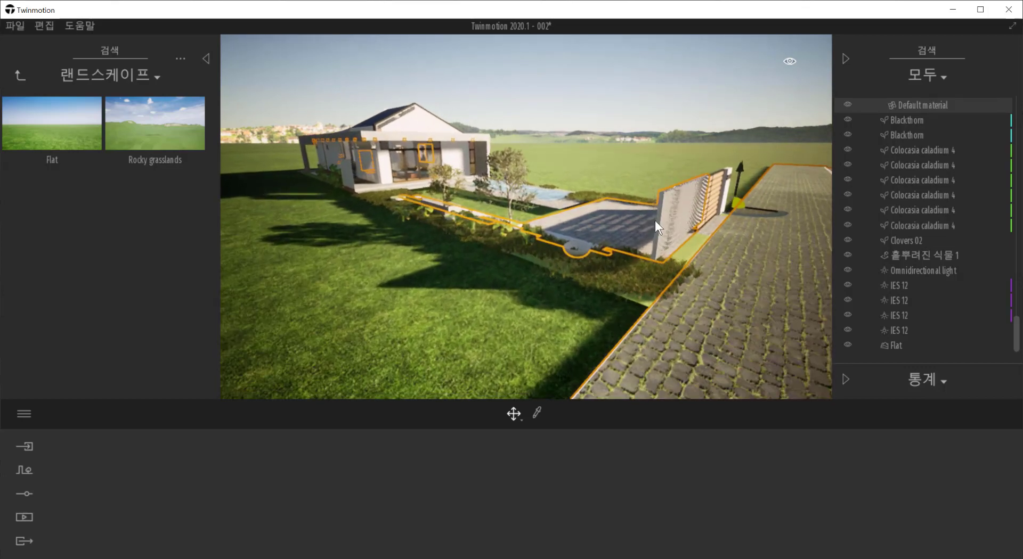
scroll(653, 218, up, 2)
key(Delete)
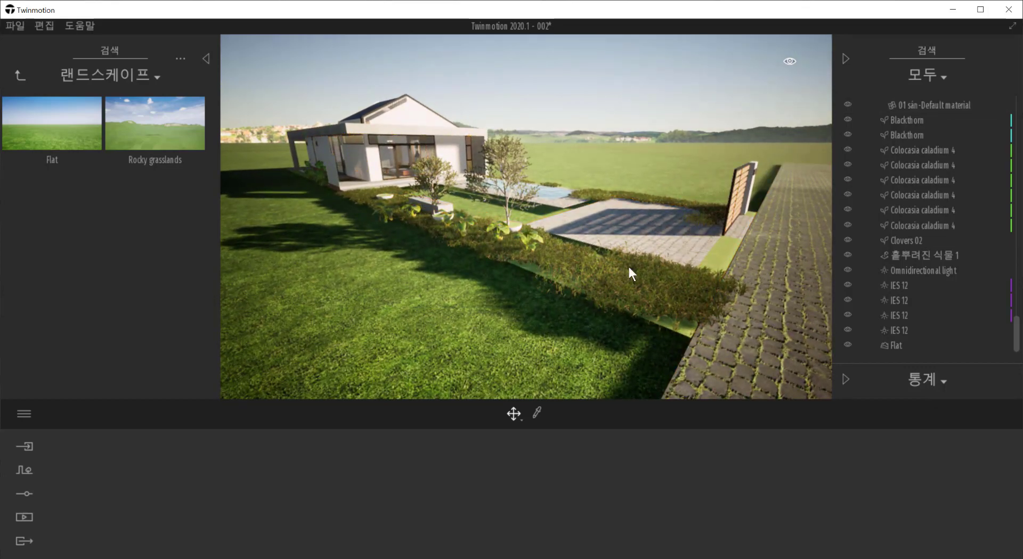
key(ctrl+z)
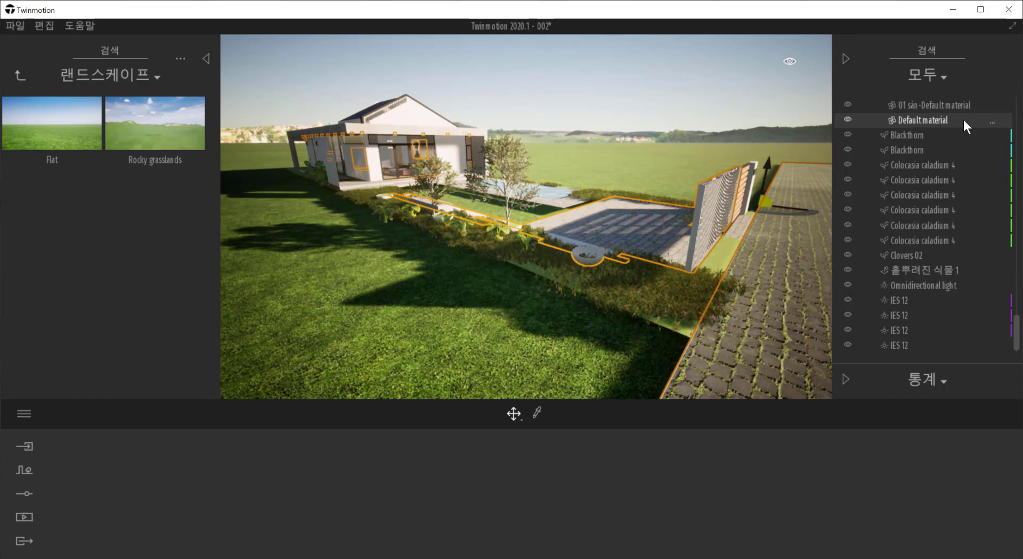
Step: Break the instance of the Default material object, and check whether the slatted fence can be selected separately
right_click(932, 120)
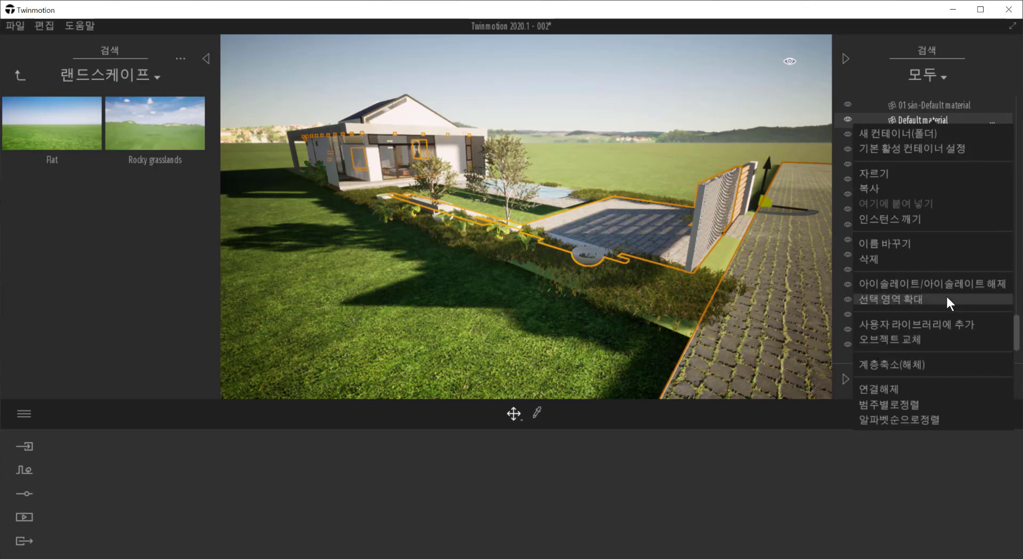
click(905, 220)
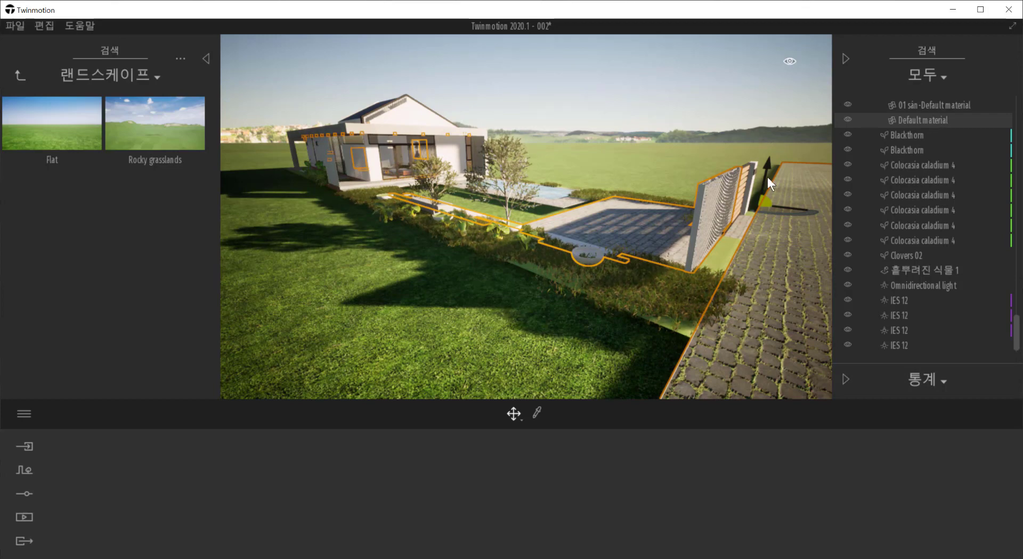
drag(763, 175, 702, 219)
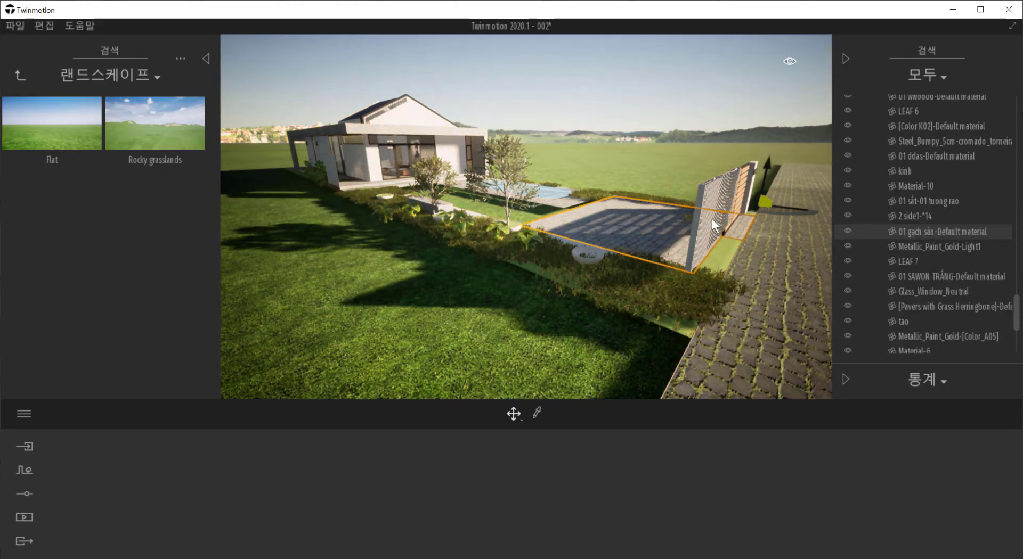
Step: Inspect which parts belong to the Default material object around the courtyard, and collapse its hierarchy
scroll(745, 209, up, 4)
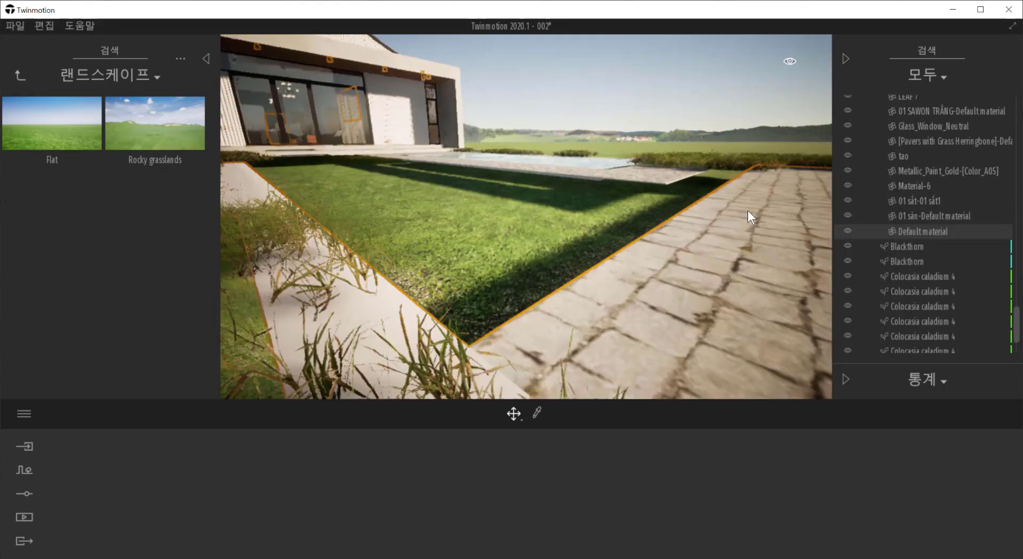
scroll(744, 213, down, 2)
scroll(746, 214, down, 3)
mouse_move(755, 209)
shift+middle_down()
mouse_move(731, 229)
mouse_move(793, 253)
mouse_move(773, 248)
mouse_move(762, 206)
shift+middle_up()
scroll(762, 207, down, 5)
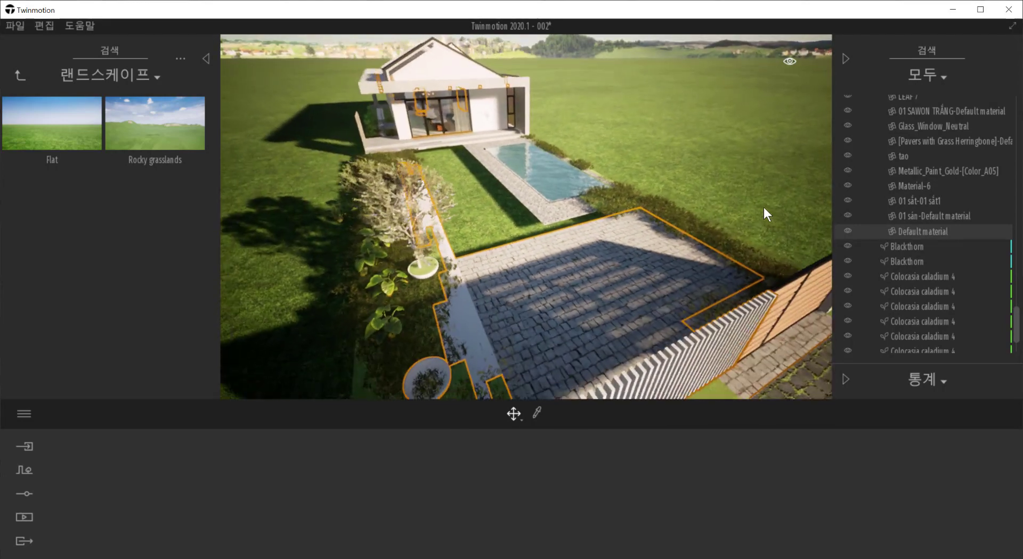
shift+middle_drag(615, 262, 609, 243)
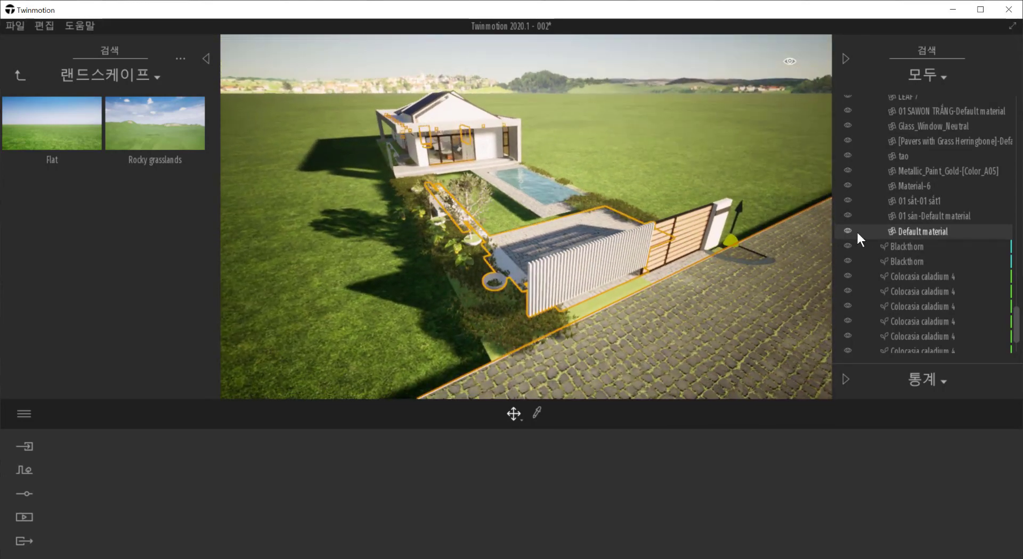
click(993, 233)
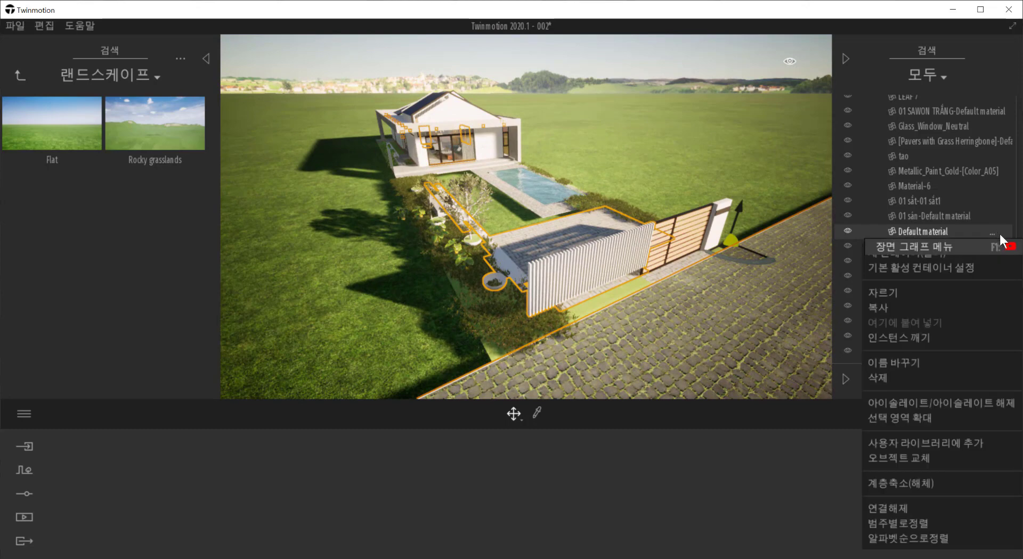
click(970, 481)
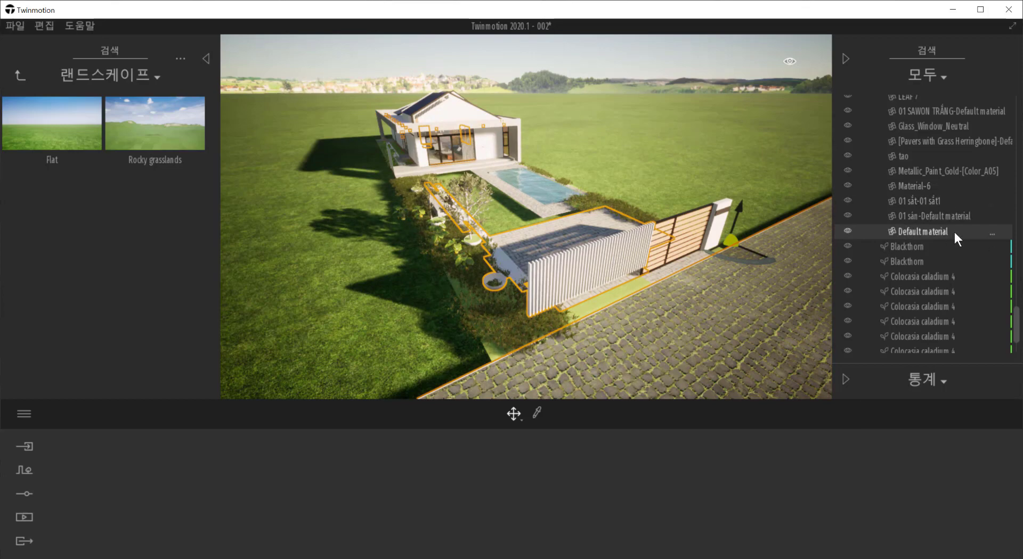
Step: Isolate the Default material object and check whether the slatted fence can be selected on its own
click(993, 233)
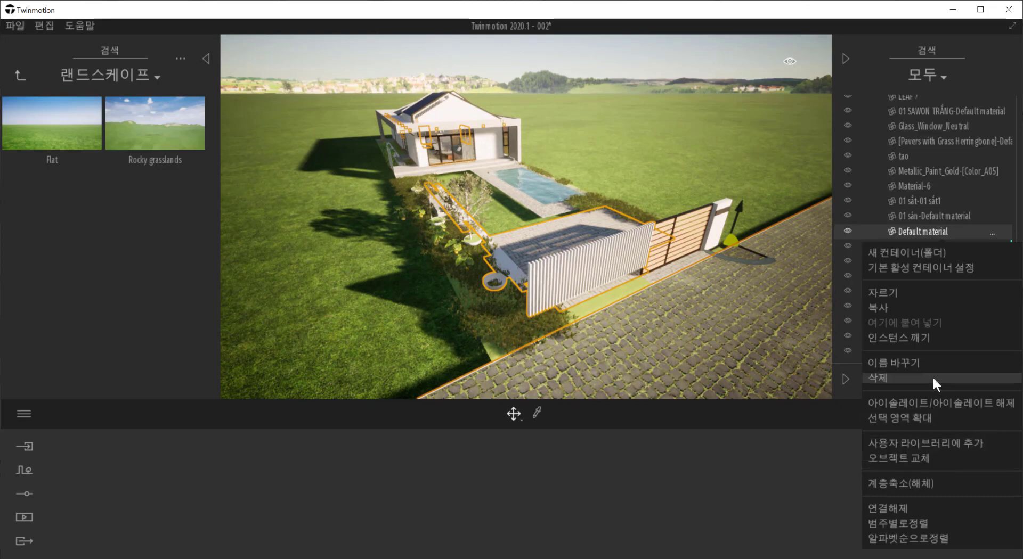
click(962, 404)
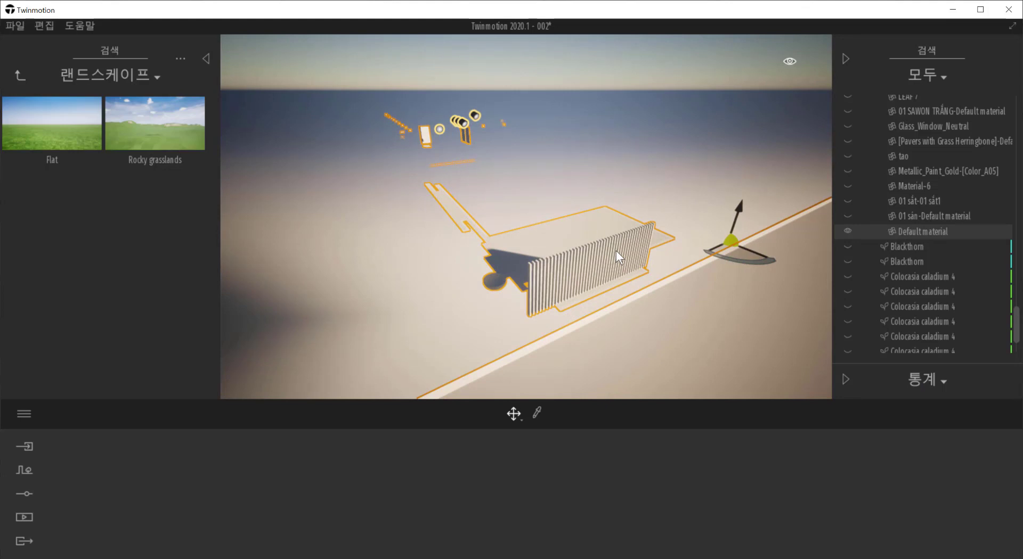
key(Escape)
click(600, 258)
Step: Unlink (연결해제) the Default material object from its parent and end its isolation
right_click(990, 234)
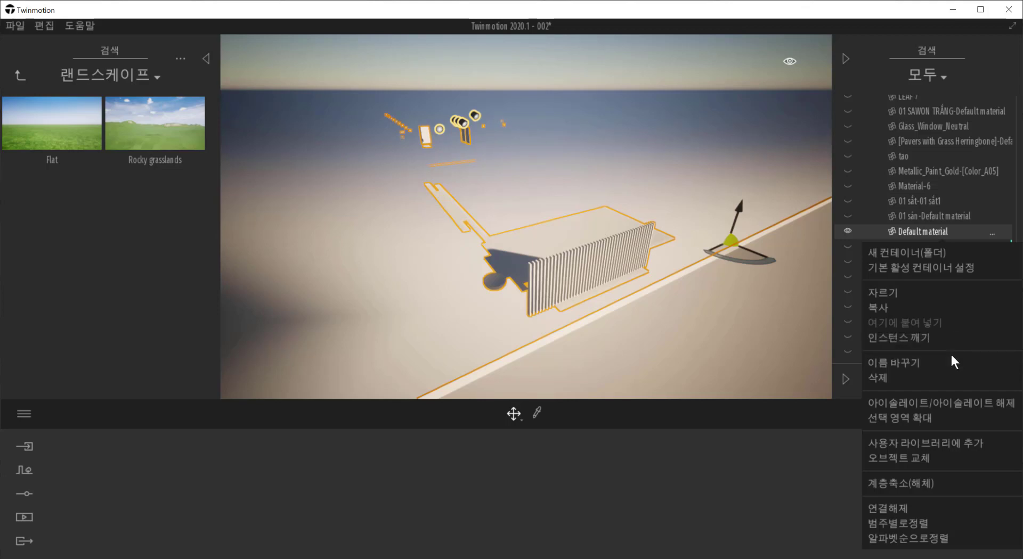
click(902, 509)
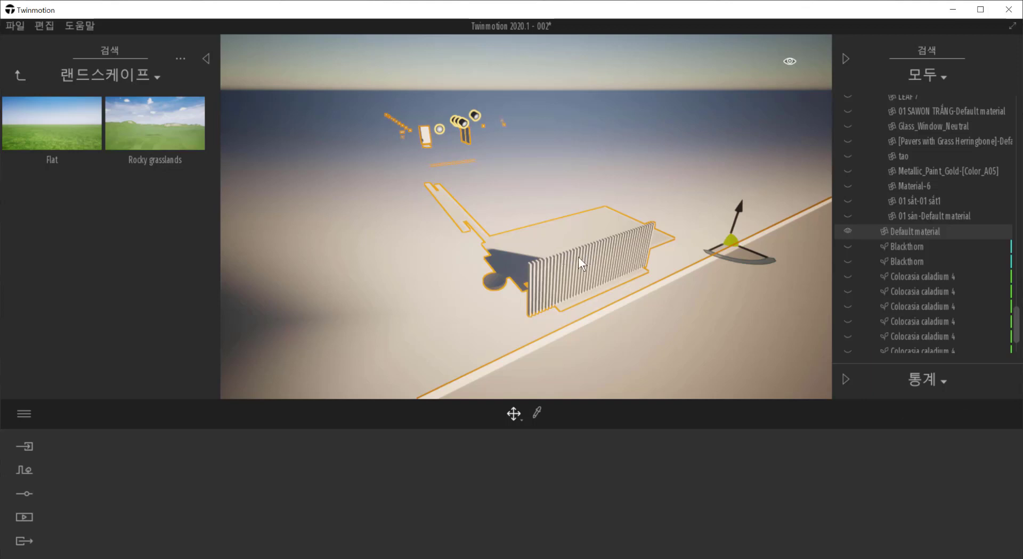
click(992, 236)
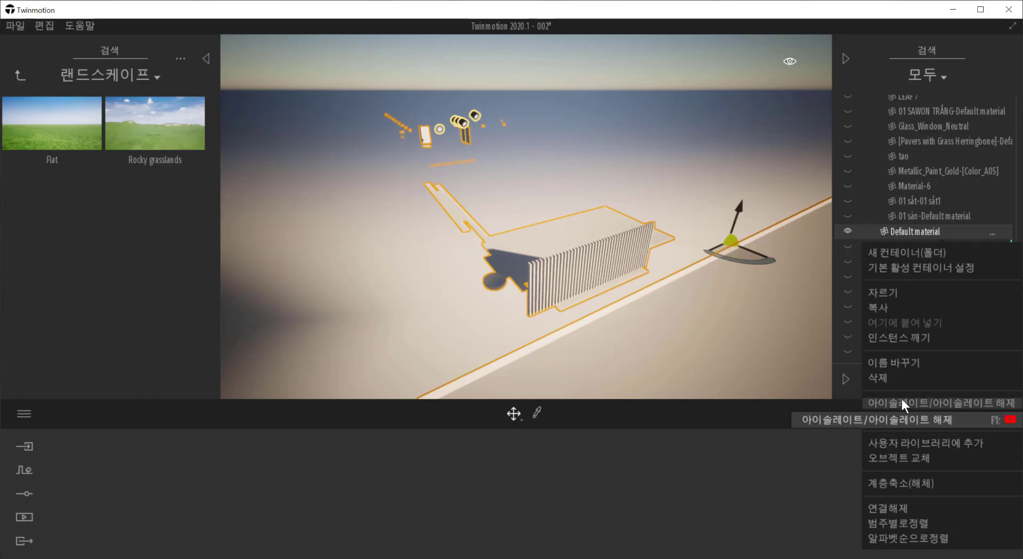
click(954, 406)
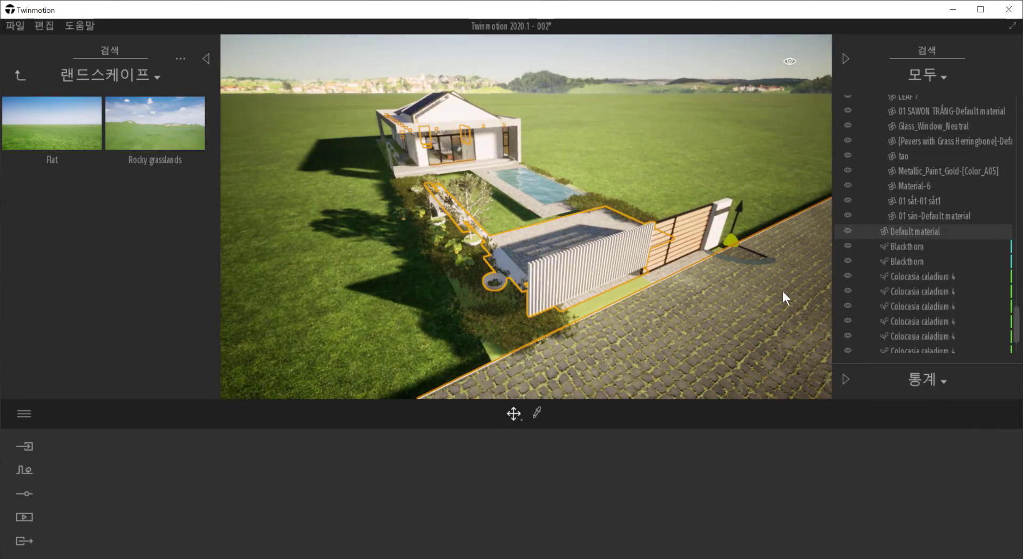
Step: Collapse the scene hierarchy and examine the house, fence, pavement and road from farther back
click(726, 148)
shift+middle_drag(529, 294, 796, 201)
scroll(533, 229, up, 5)
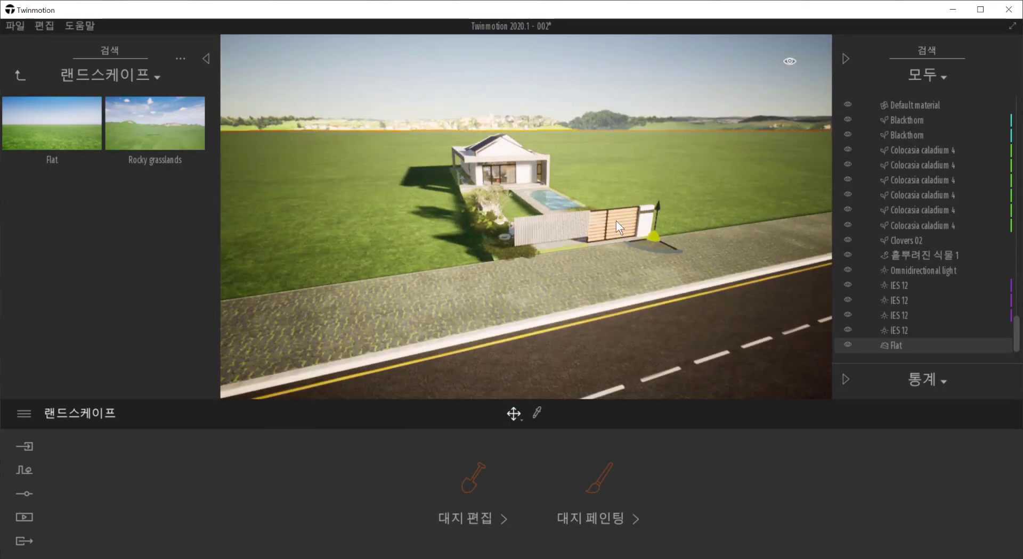
scroll(795, 202, up, 2)
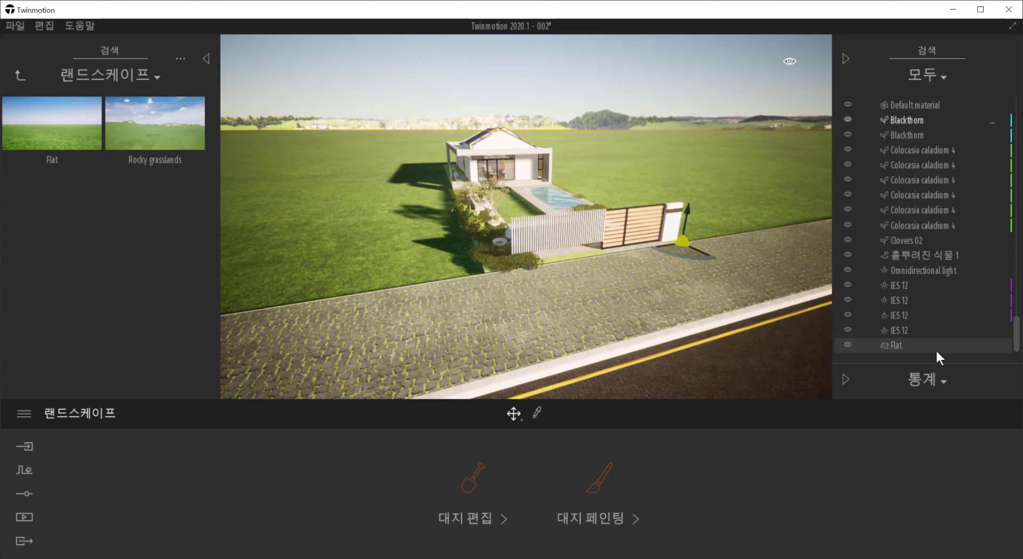
click(846, 58)
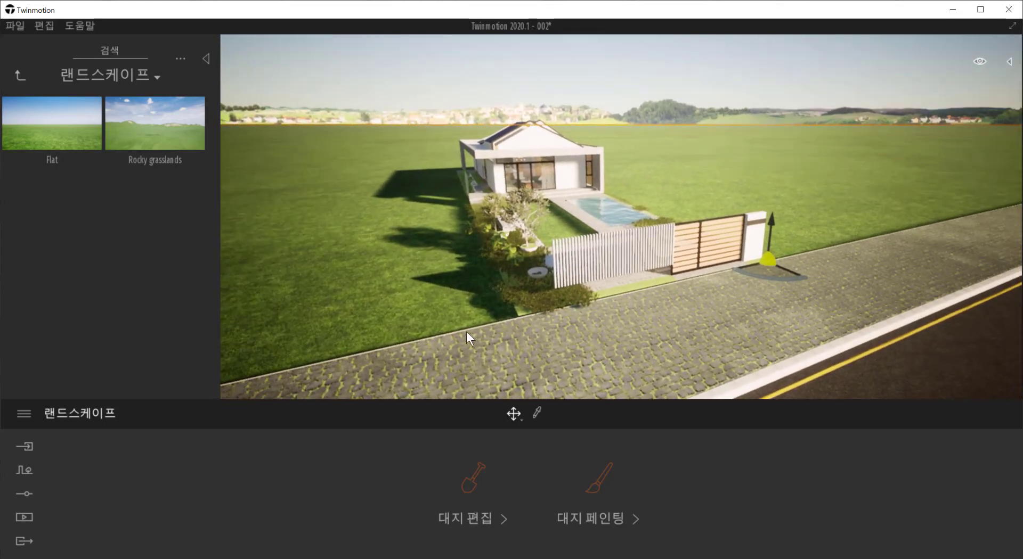
scroll(466, 331, up, 2)
scroll(549, 357, down, 3)
shift+middle_drag(563, 366, 548, 344)
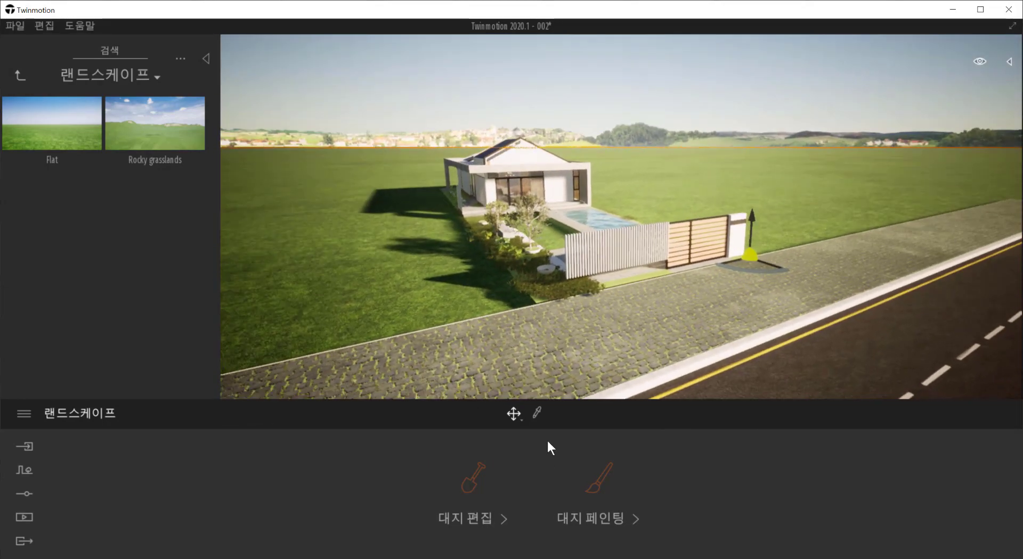
Step: Sample the material of the pavement in front of the fence with the material picker
click(19, 72)
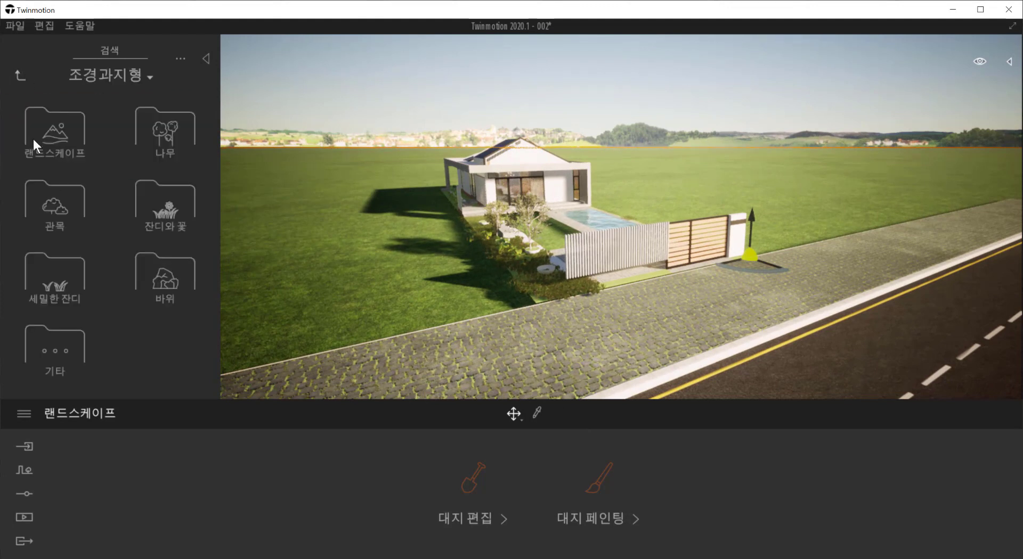
click(513, 348)
click(537, 410)
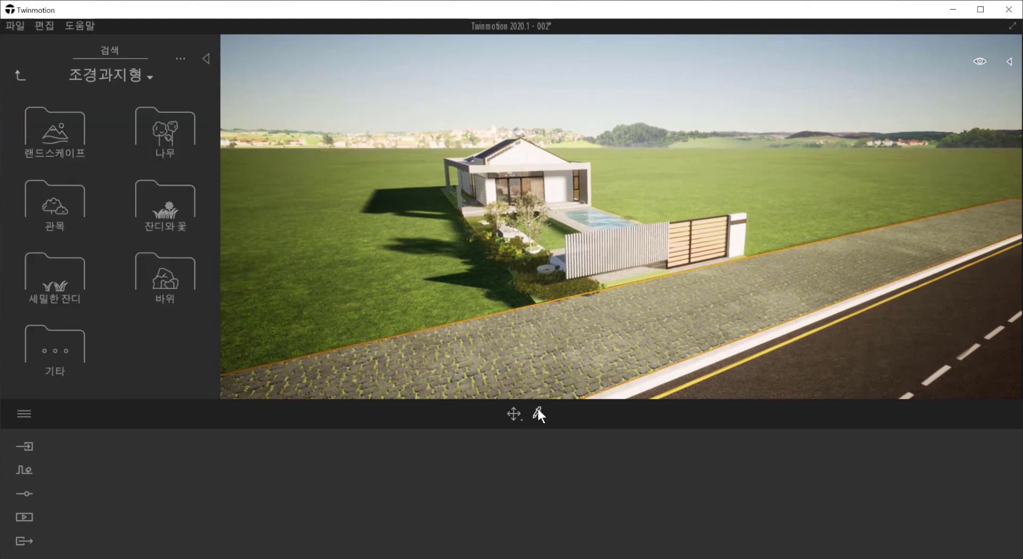
click(581, 345)
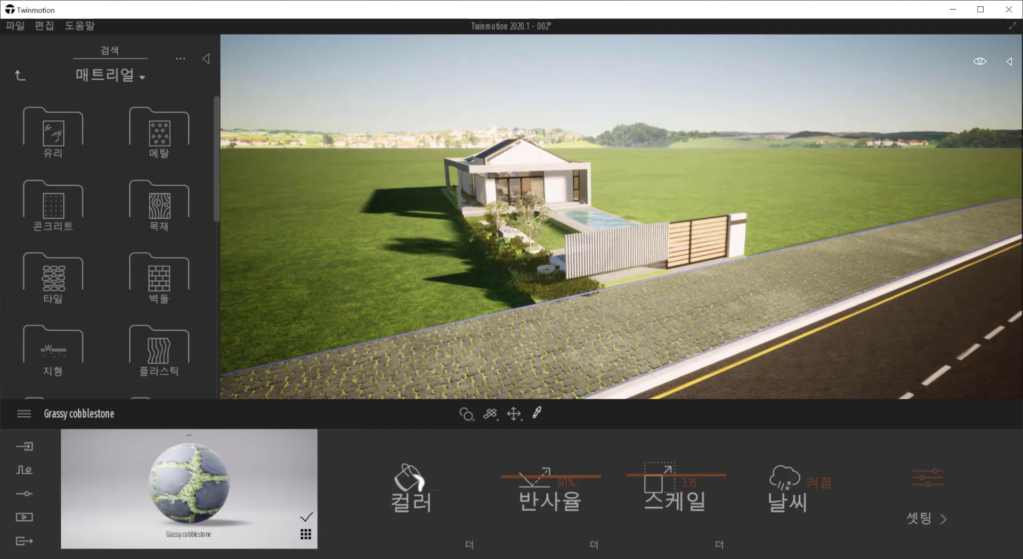
Step: Browse the natural ground materials (자연요소) in the 지형 category of the material library, and open the urban ones (도심요소)
click(23, 80)
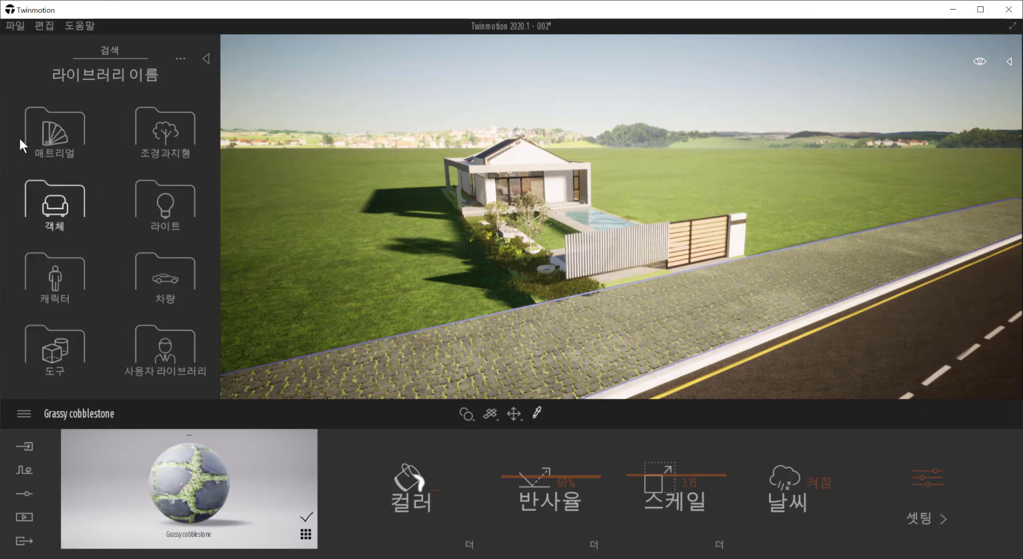
click(61, 151)
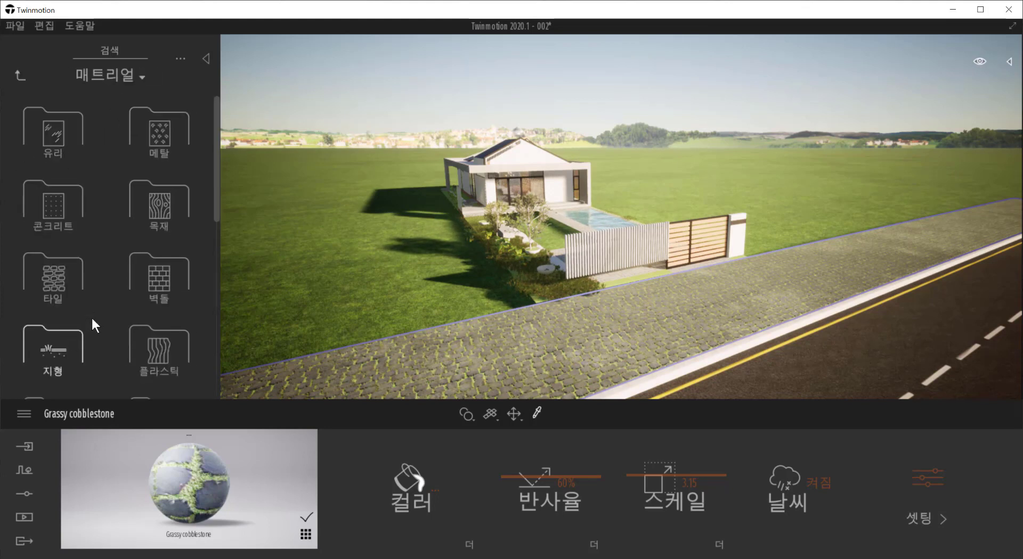
scroll(83, 328, down, 3)
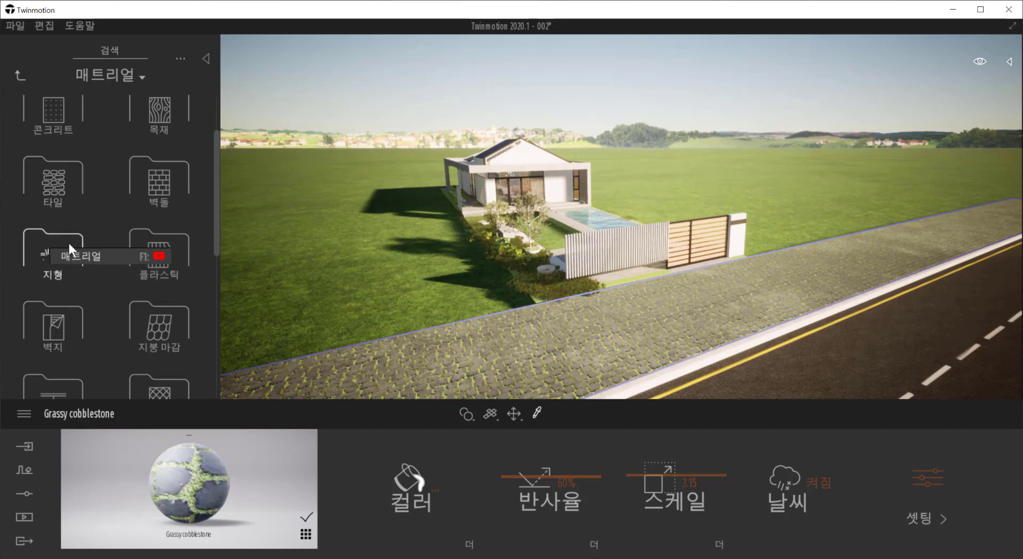
click(69, 244)
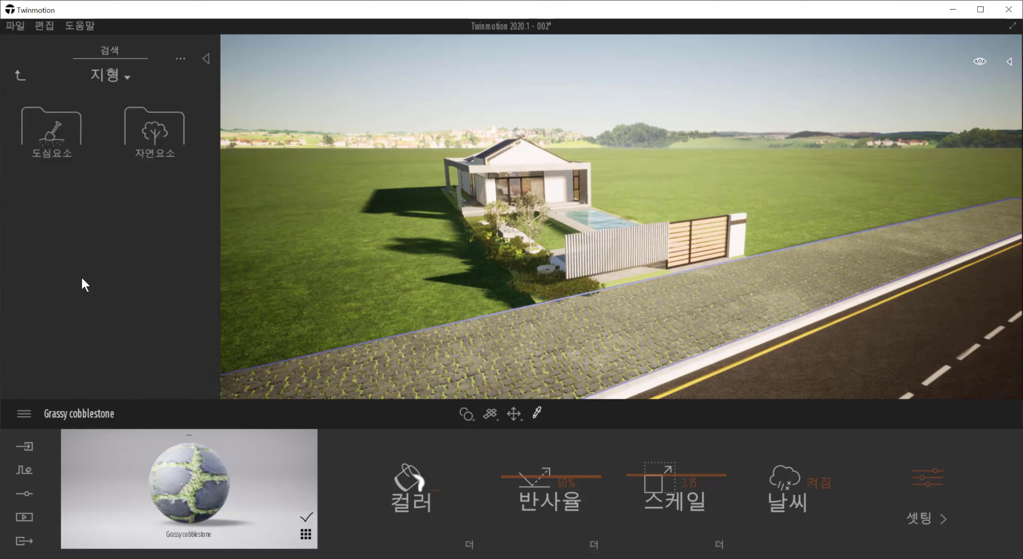
click(150, 140)
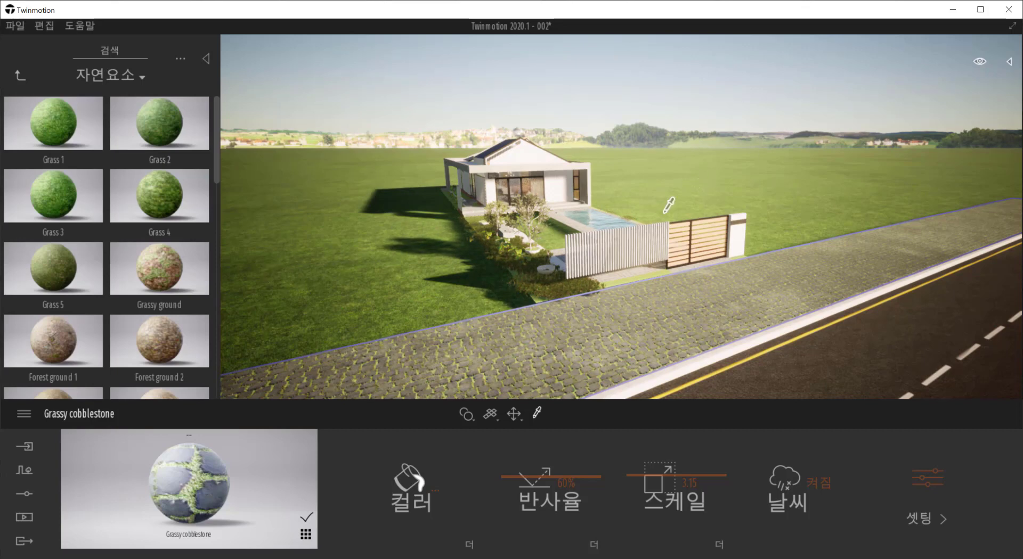
click(20, 75)
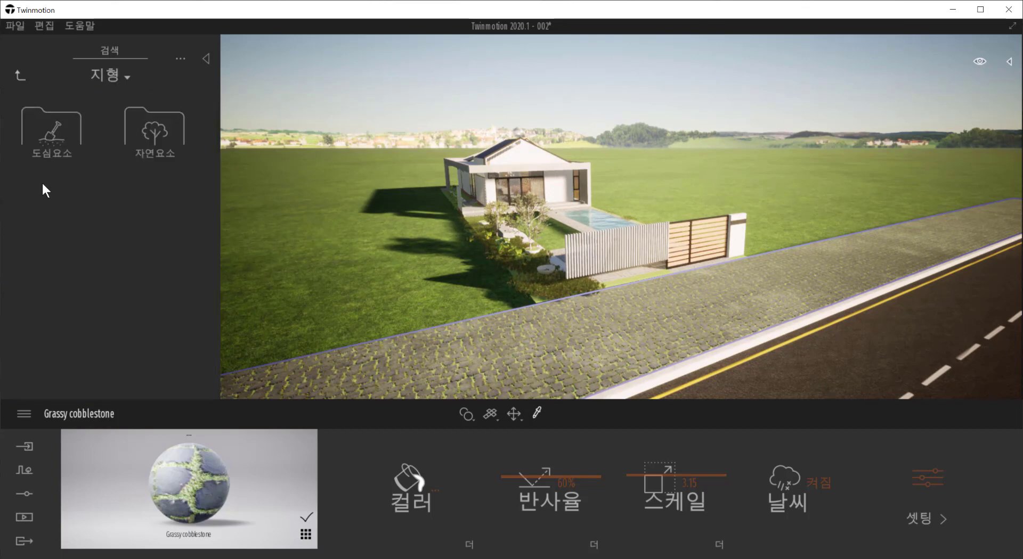
click(51, 130)
Step: Try applying the Asphalt 6 material to the road surface, and undo it
mouse_move(160, 215)
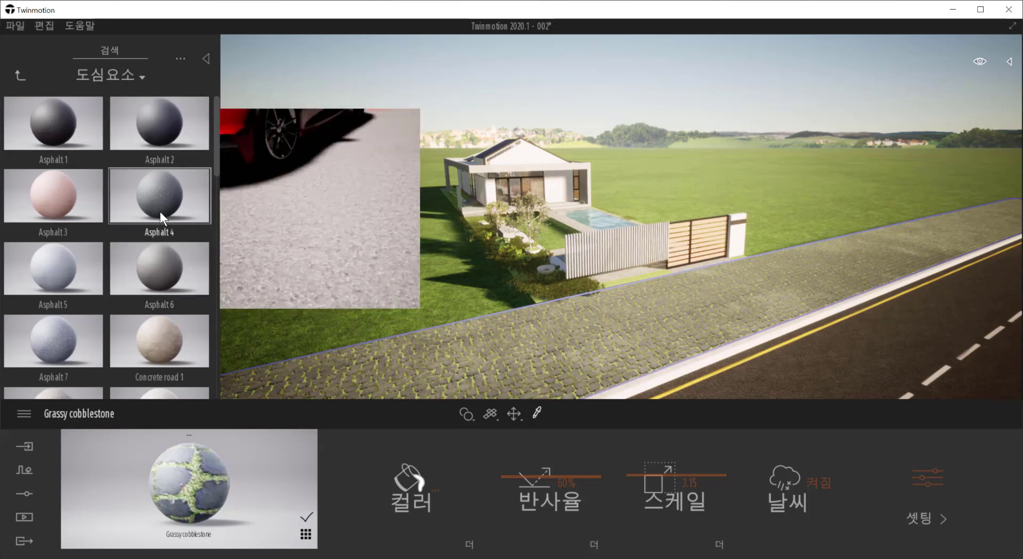
scroll(158, 309, down, 2)
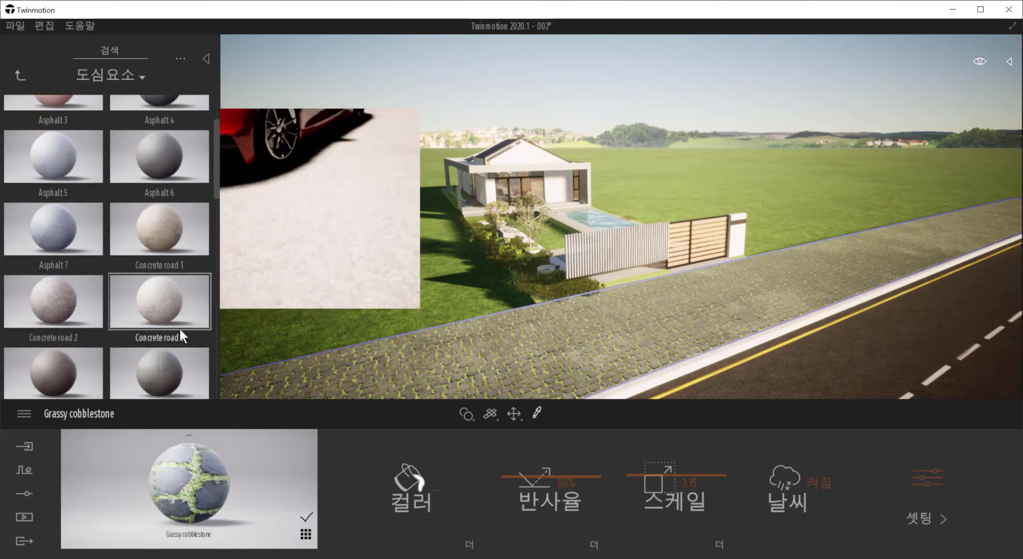
mouse_move(159, 171)
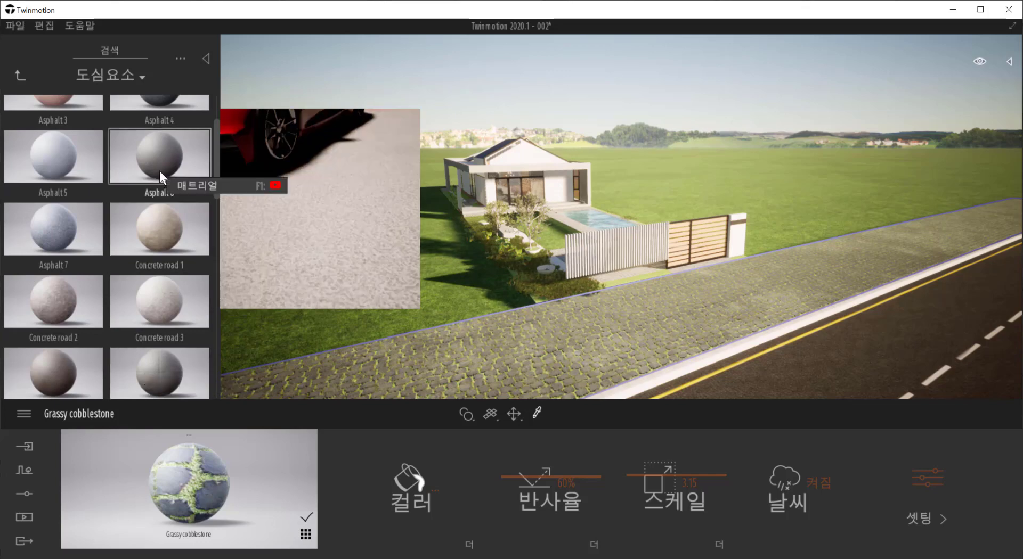
drag(158, 168, 811, 380)
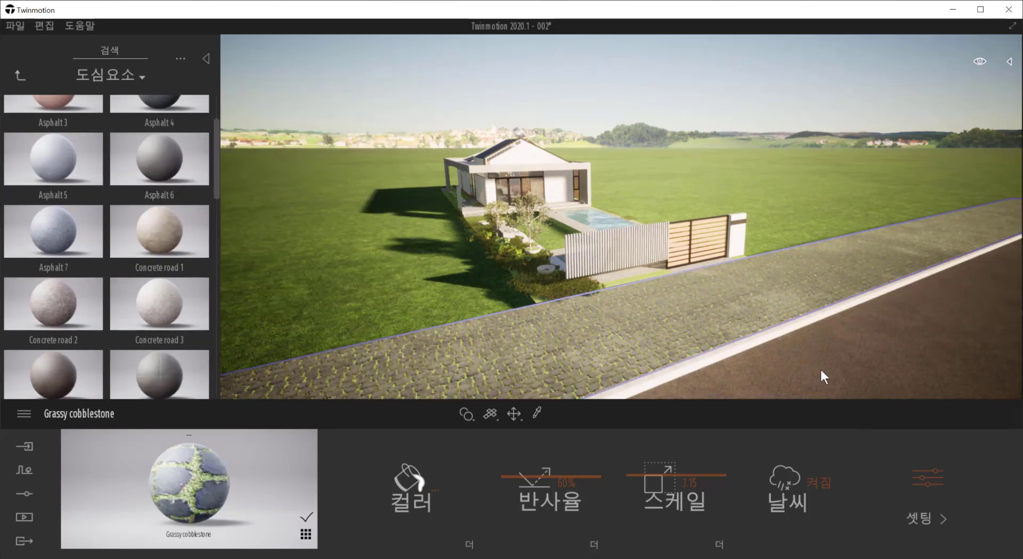
drag(191, 186, 185, 292)
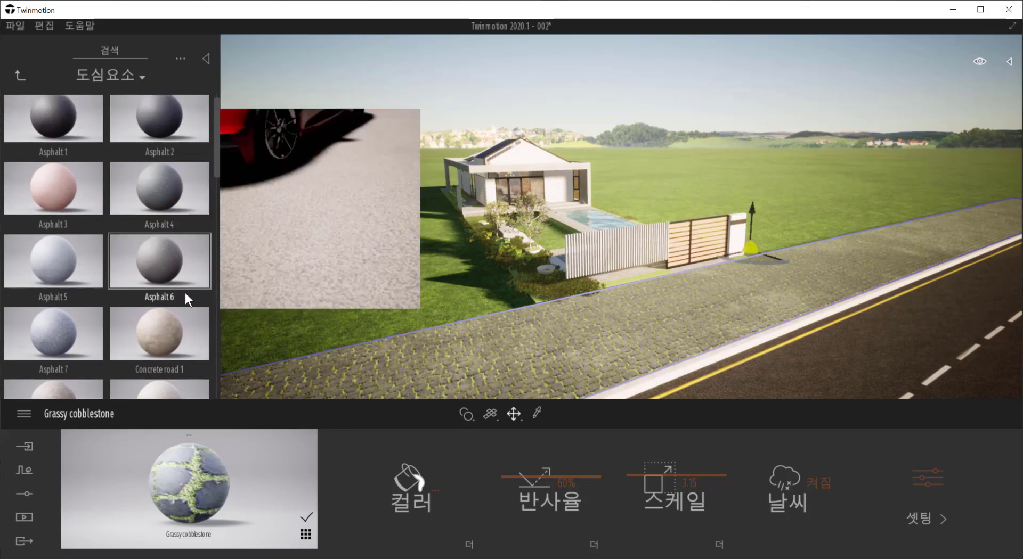
Step: Apply the Bricks cobblestone material from the urban ground materials to the pavement in front of the fence
scroll(138, 229, down, 3)
scroll(80, 189, up, 3)
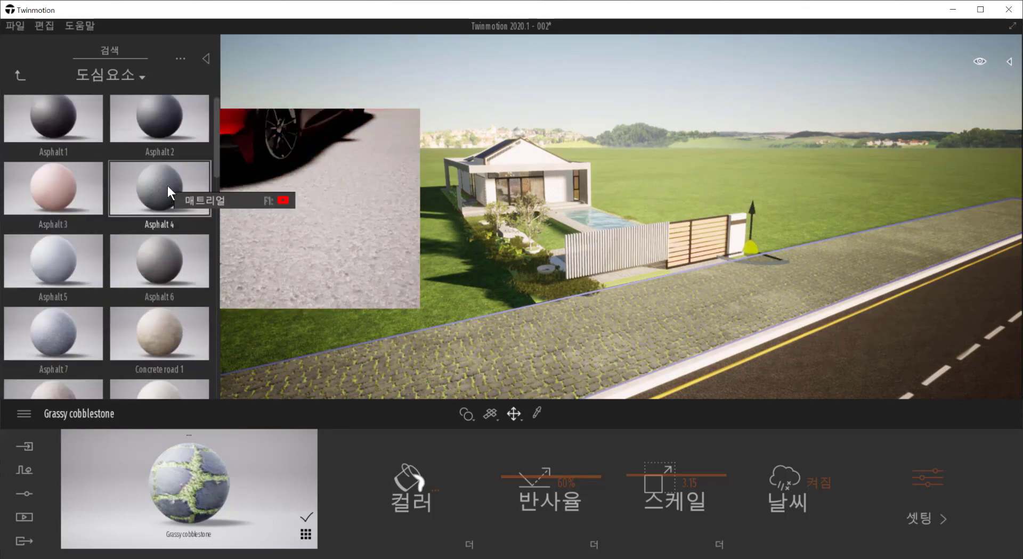
scroll(163, 182, down, 2)
scroll(135, 216, down, 2)
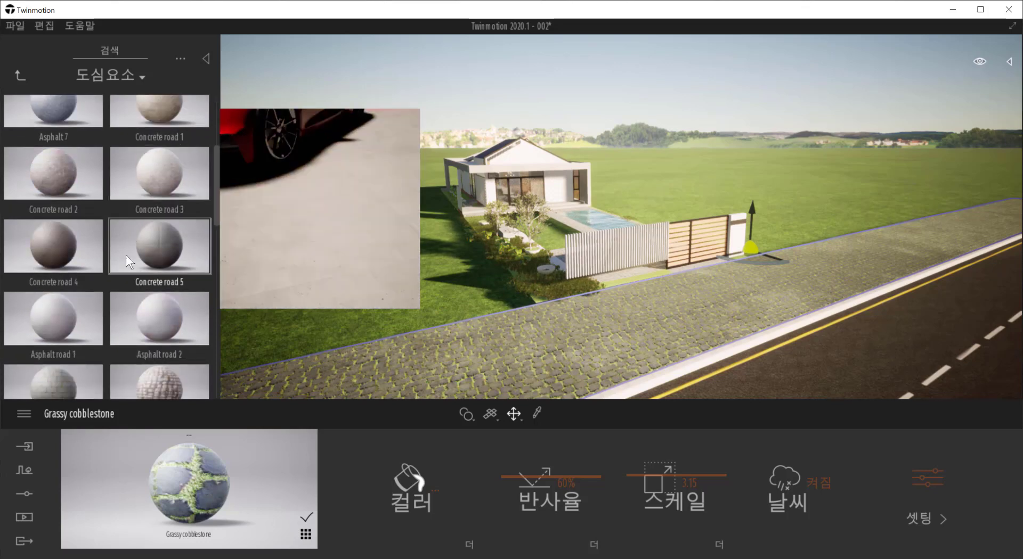
scroll(40, 320, down, 3)
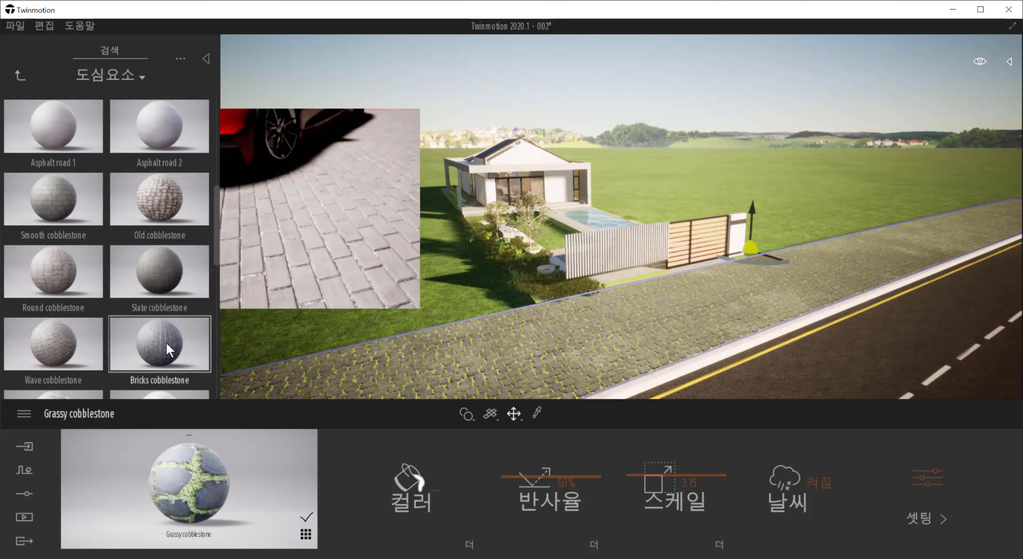
drag(155, 340, 547, 334)
Step: Set the scale of the pavement's Bricks cobblestone material to 0.82
scroll(584, 339, up, 3)
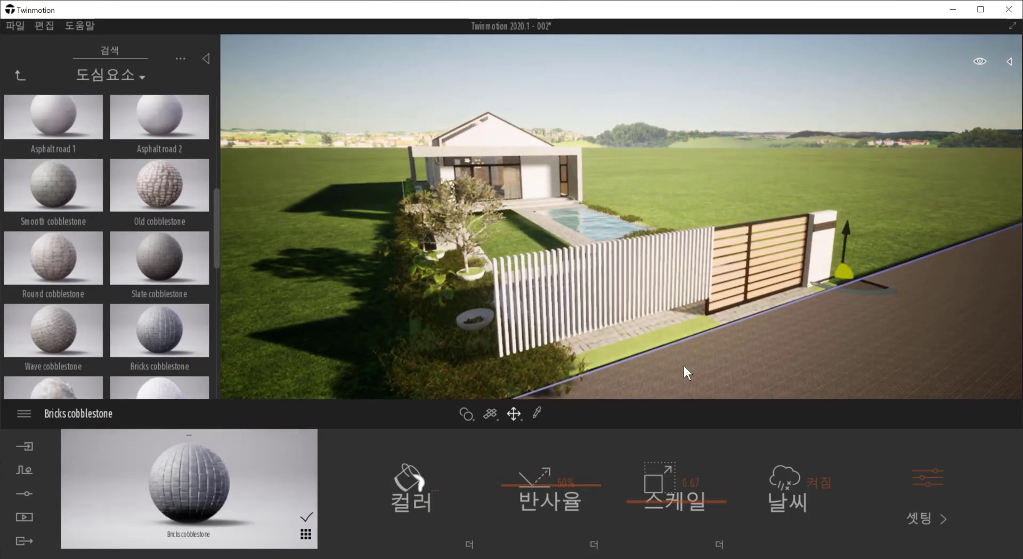
scroll(704, 338, up, 5)
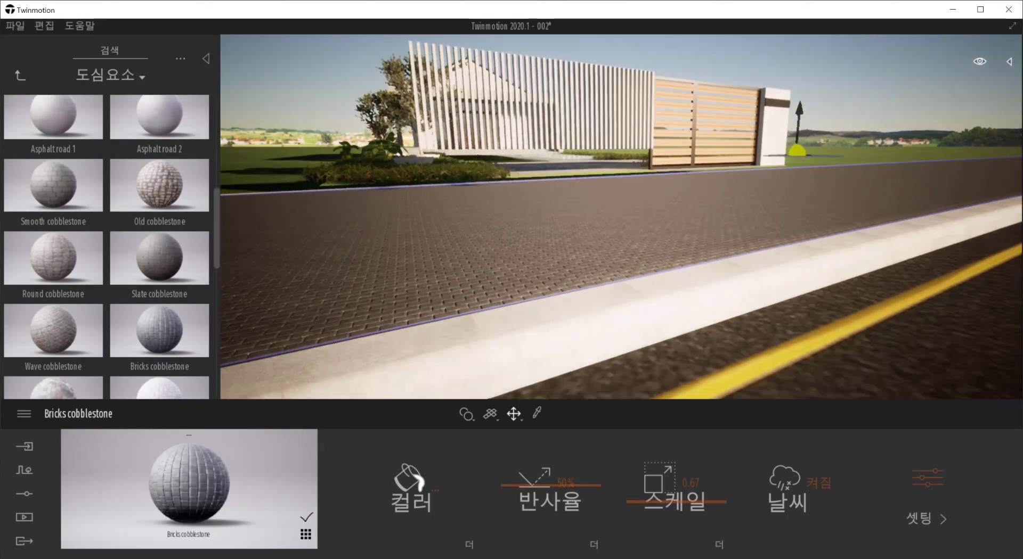
scroll(727, 345, down, 3)
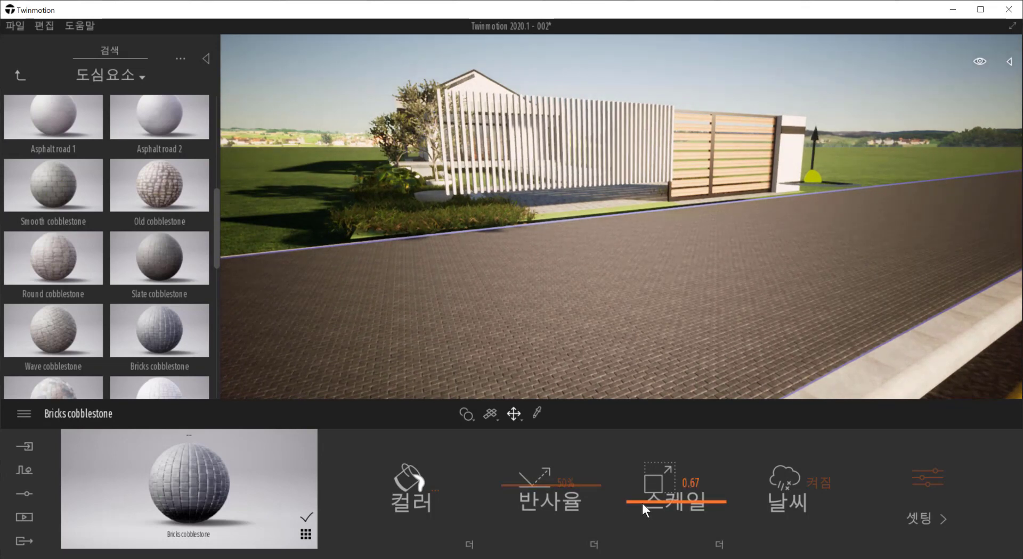
drag(642, 503, 646, 495)
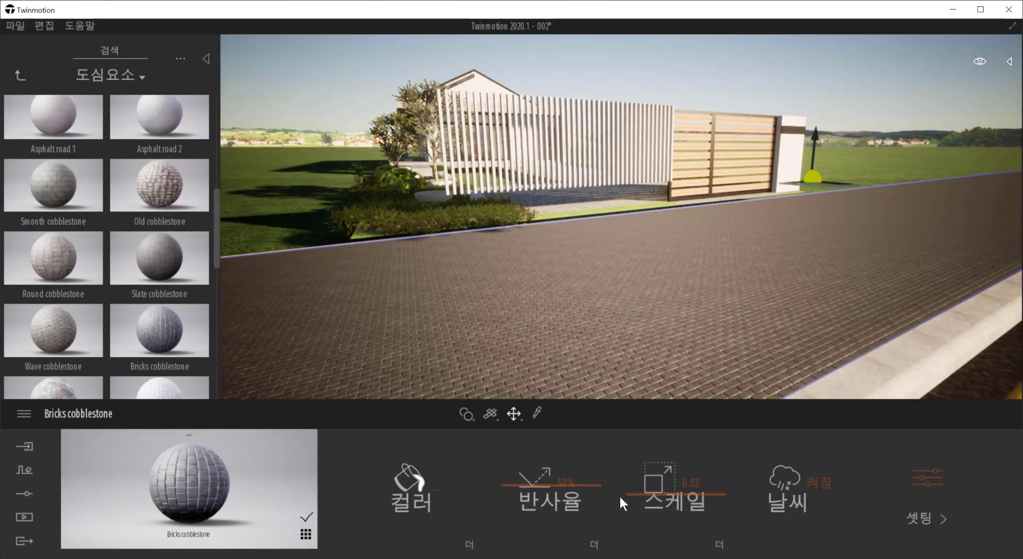
Step: Open the detailed settings of the Bricks cobblestone material and switch the transform mode to Rotate (회전)
click(947, 511)
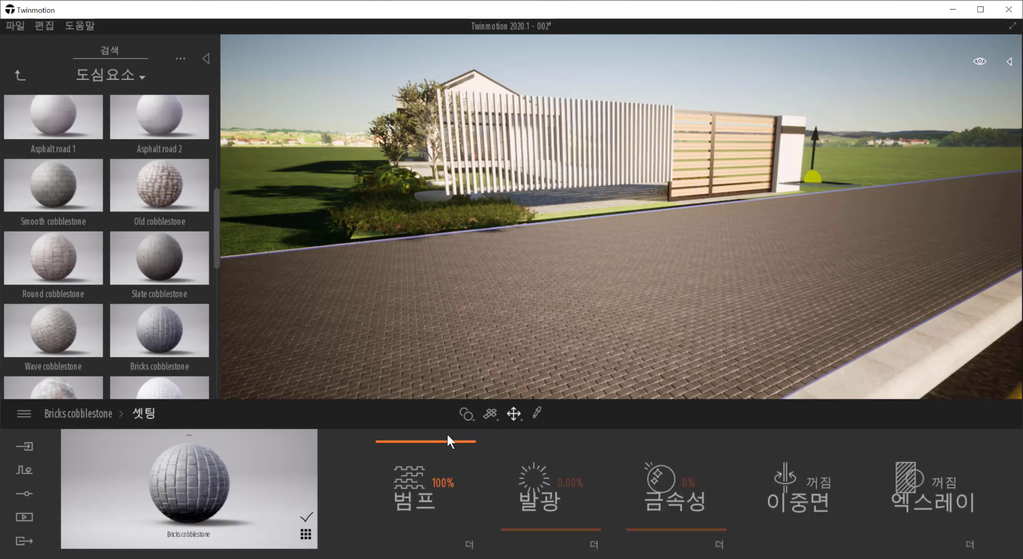
click(541, 413)
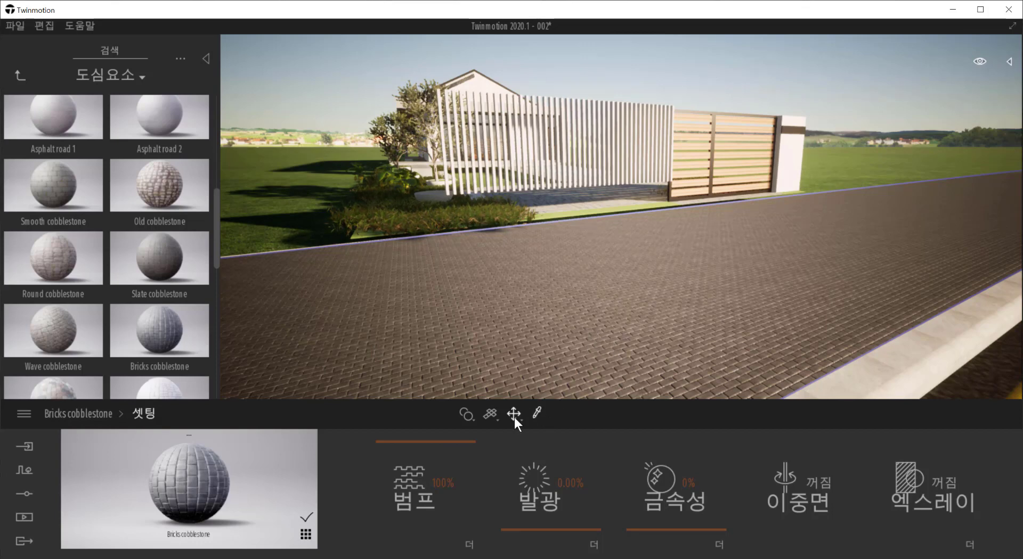
mouse_move(513, 417)
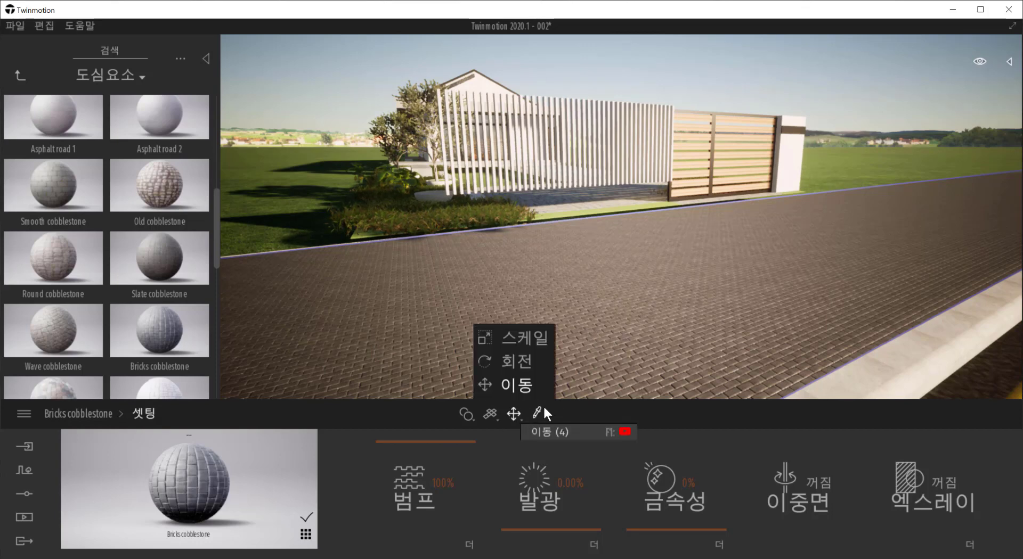
click(522, 364)
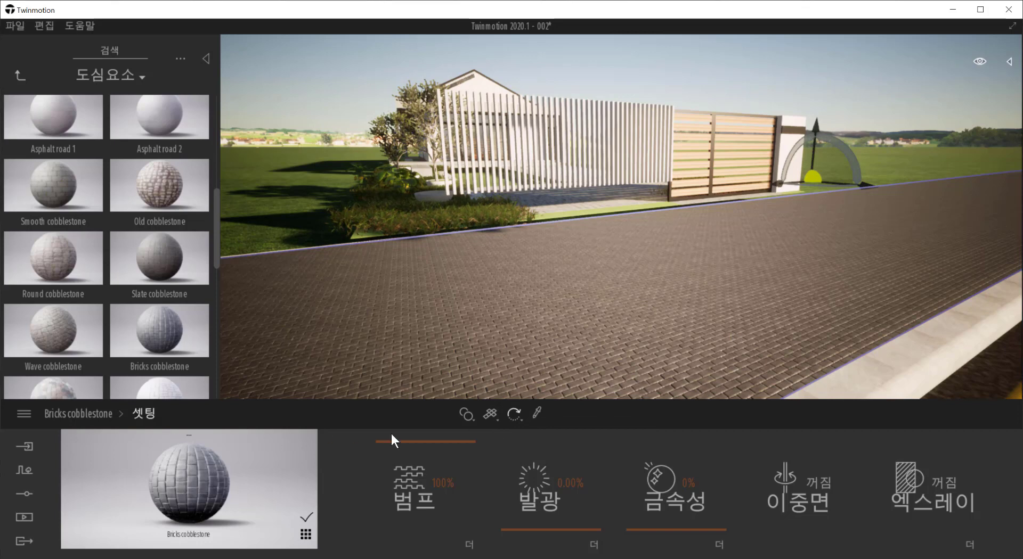
Step: Switch the transform mode to Move (이동) and set the rotation of the pavement's Bricks cobblestone texture to 90°
mouse_move(519, 417)
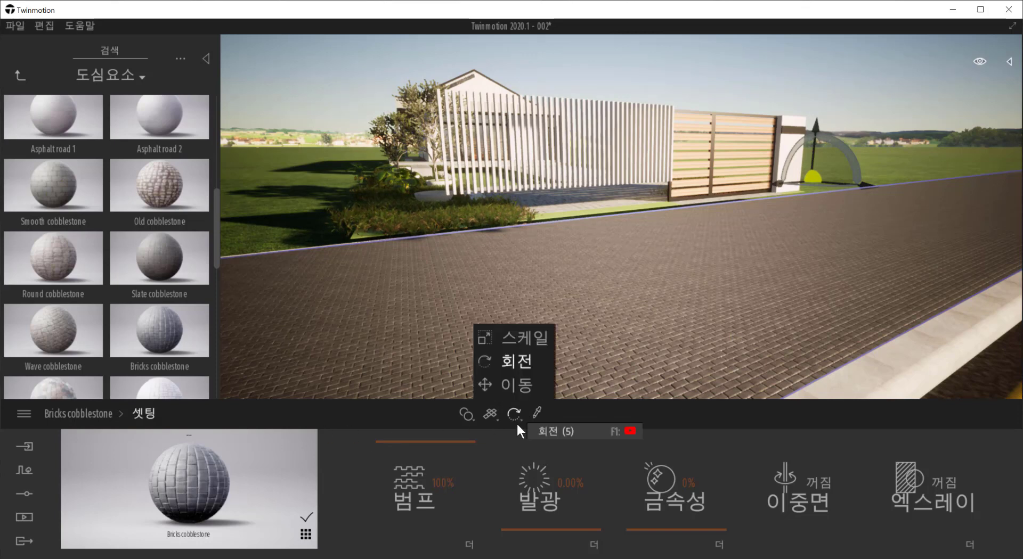
click(526, 385)
click(98, 416)
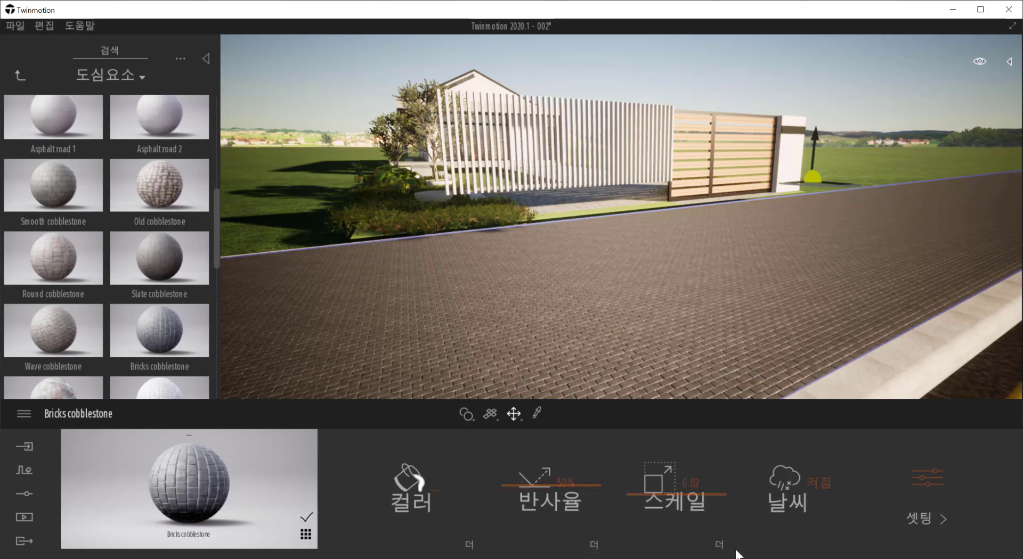
click(717, 546)
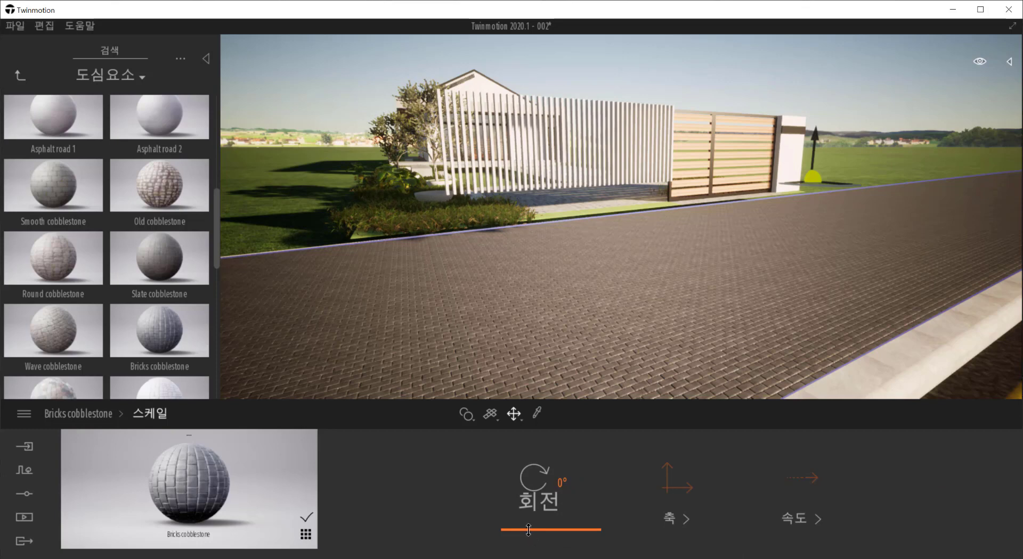
drag(527, 528, 566, 484)
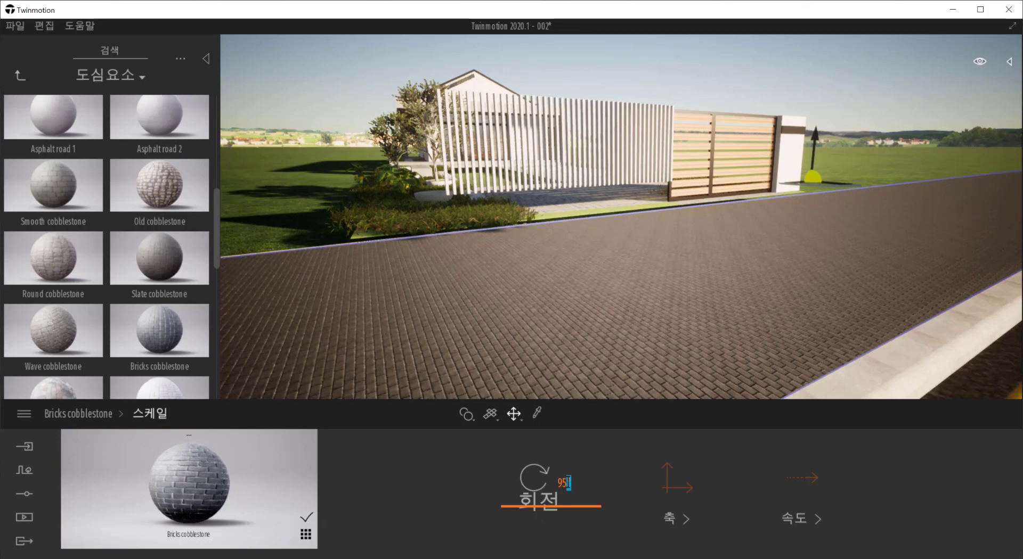
text(90)
key(Return)
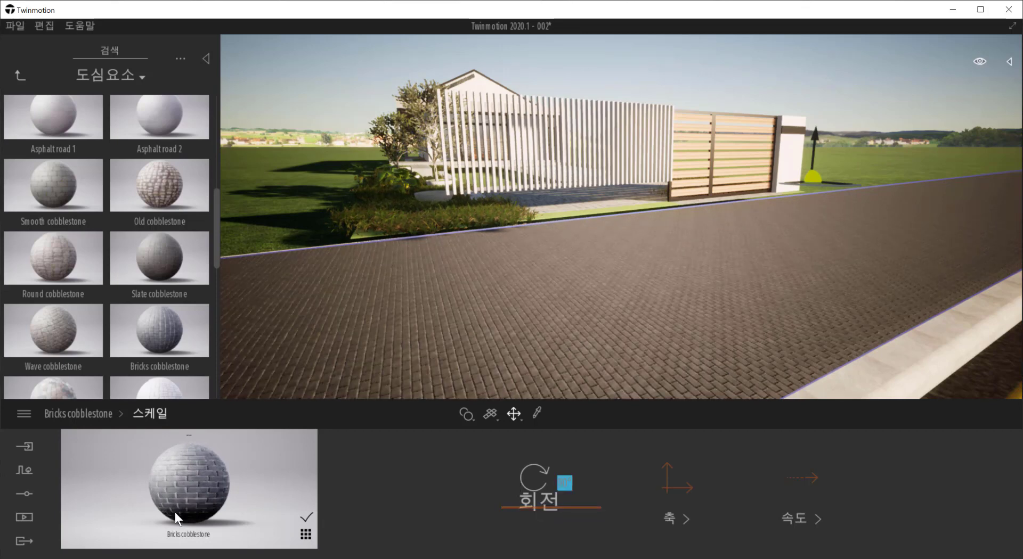
mouse_move(660, 280)
right_down()
mouse_move(699, 288)
mouse_move(659, 279)
right_up()
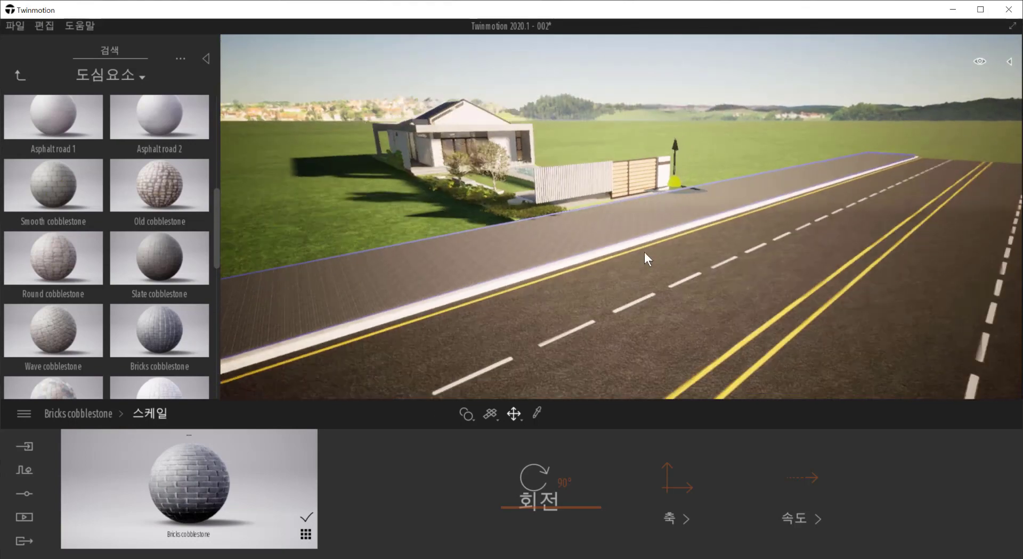
right_drag(644, 252, 650, 263)
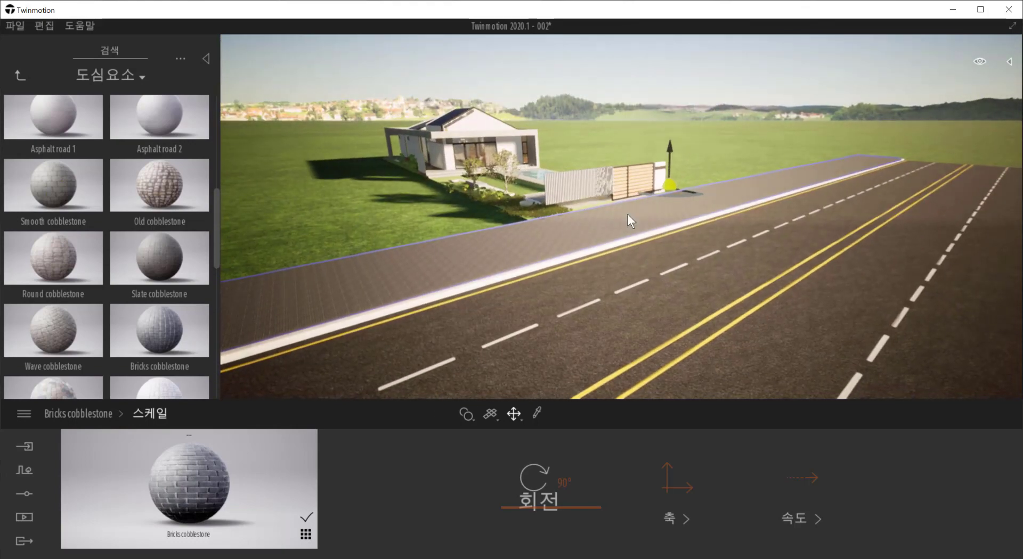
scroll(646, 196, up, 5)
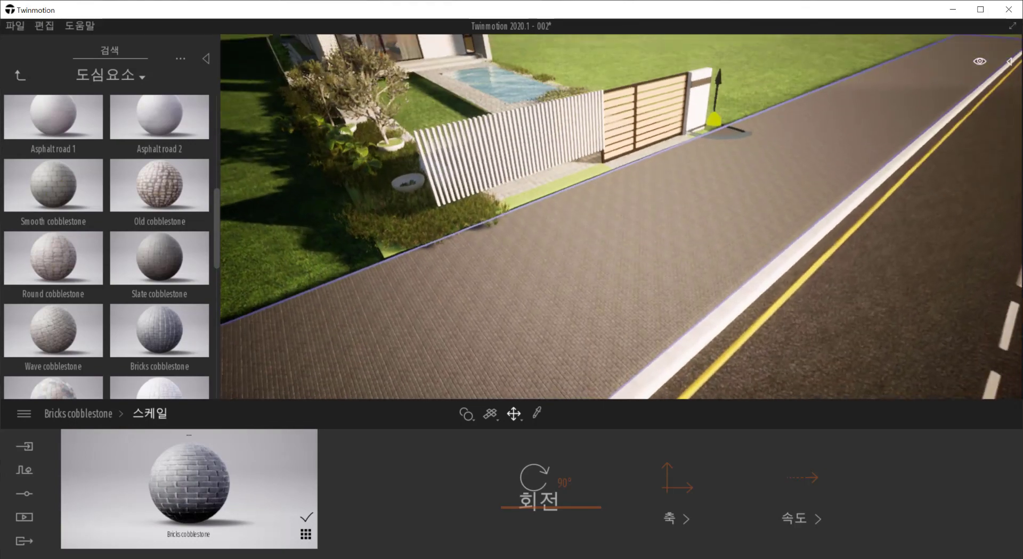
Step: Browse the natural ground materials (자연요소) from the grasses down to the sands, and return to the Bricks cobblestone settings
click(20, 75)
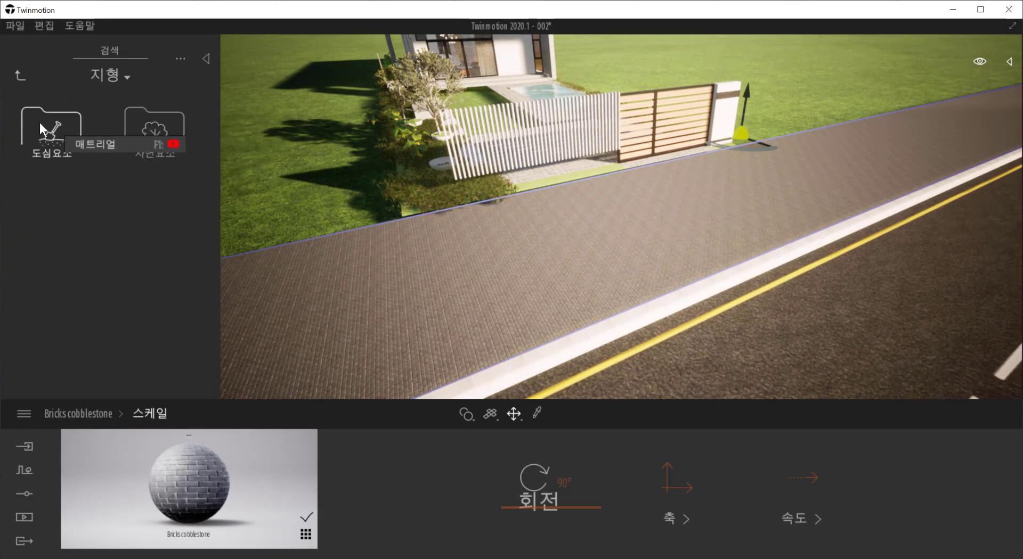
click(148, 137)
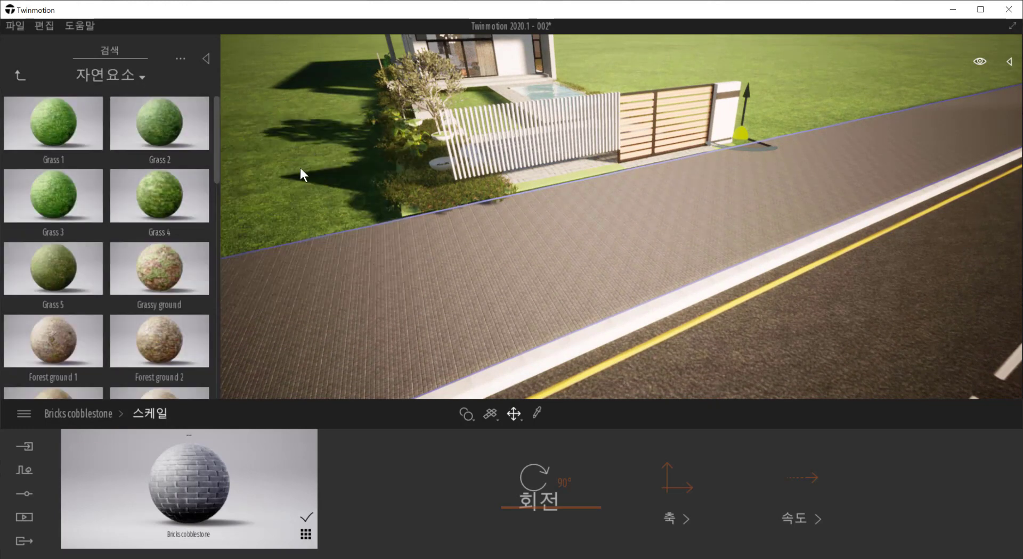
scroll(159, 316, down, 5)
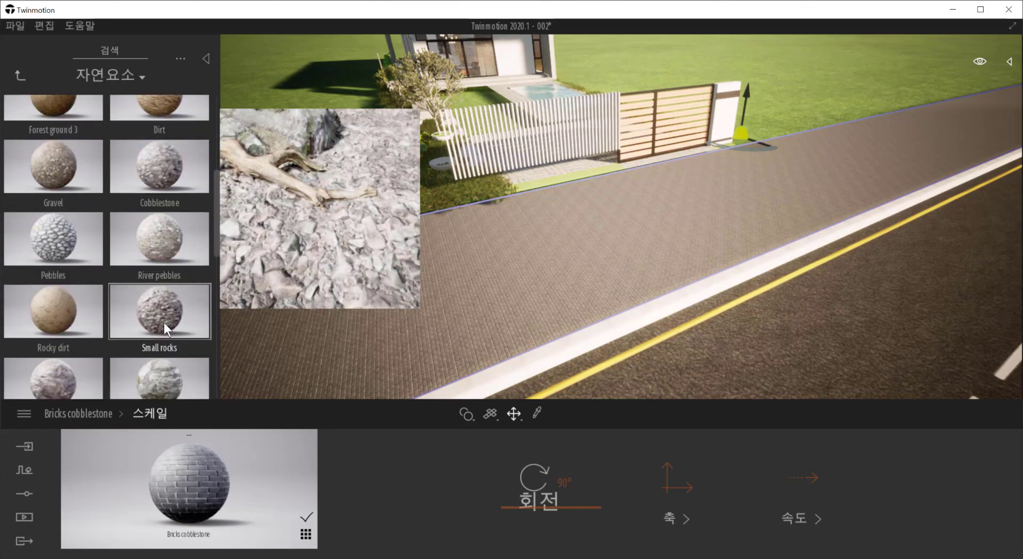
scroll(164, 325, down, 2)
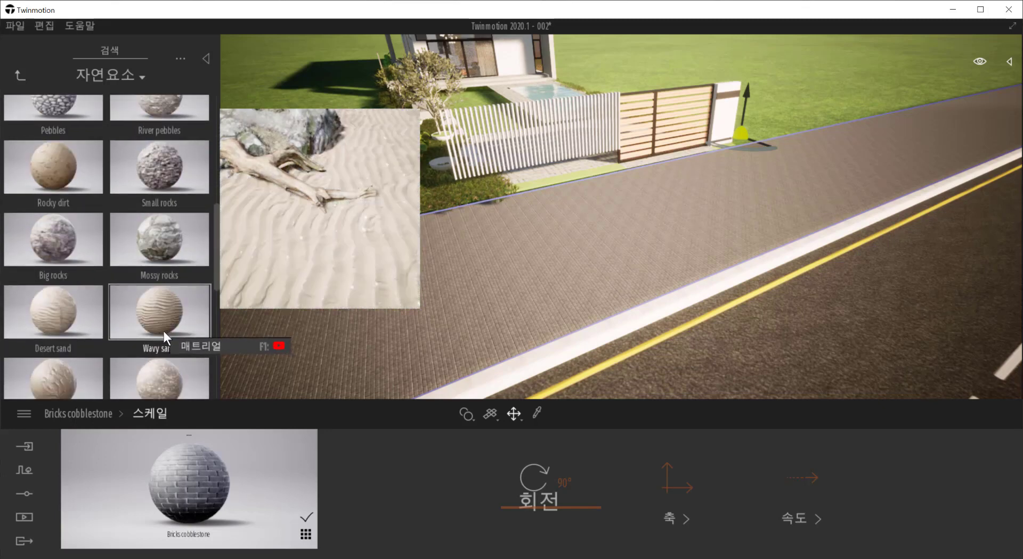
scroll(164, 331, down, 2)
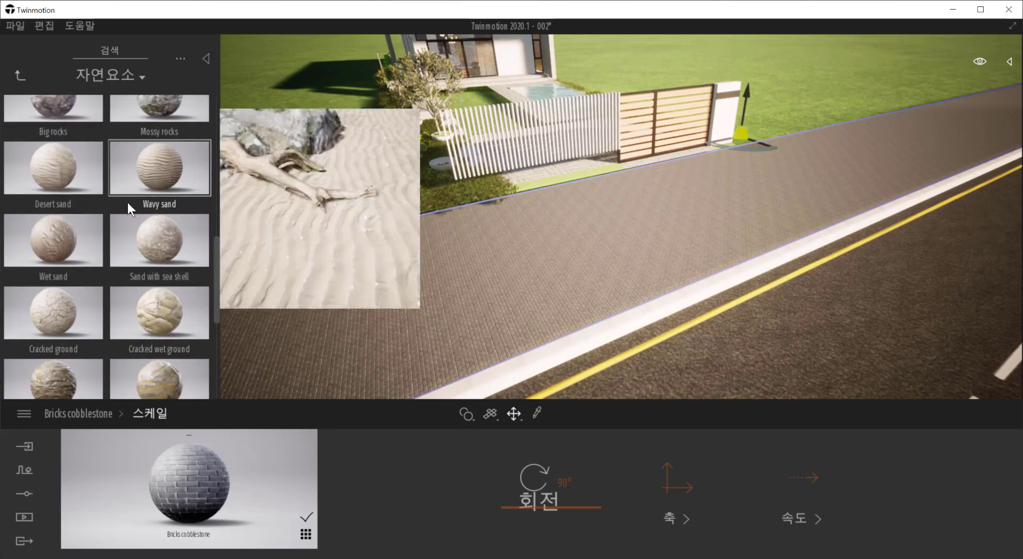
click(17, 73)
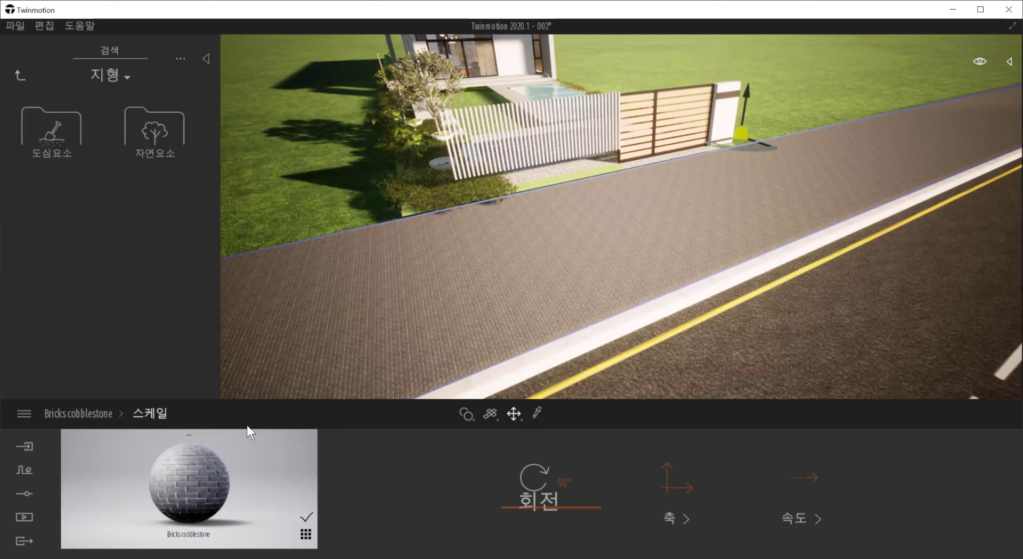
click(67, 413)
Step: Select the grass landscape around the house and road, and save the project
shift+middle_drag(630, 231, 759, 147)
scroll(630, 230, down, 3)
click(774, 156)
mouse_move(704, 152)
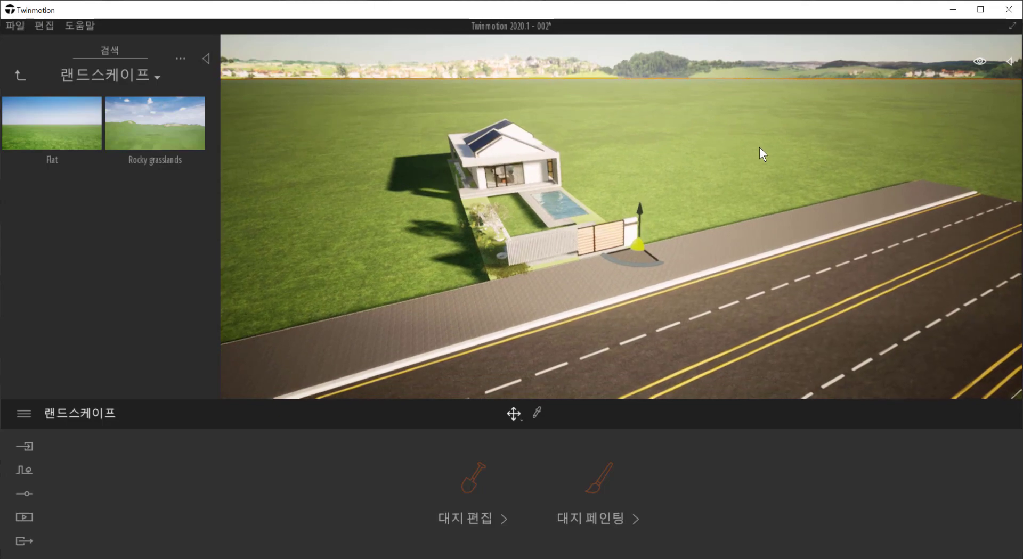
right_drag(759, 147, 839, 142)
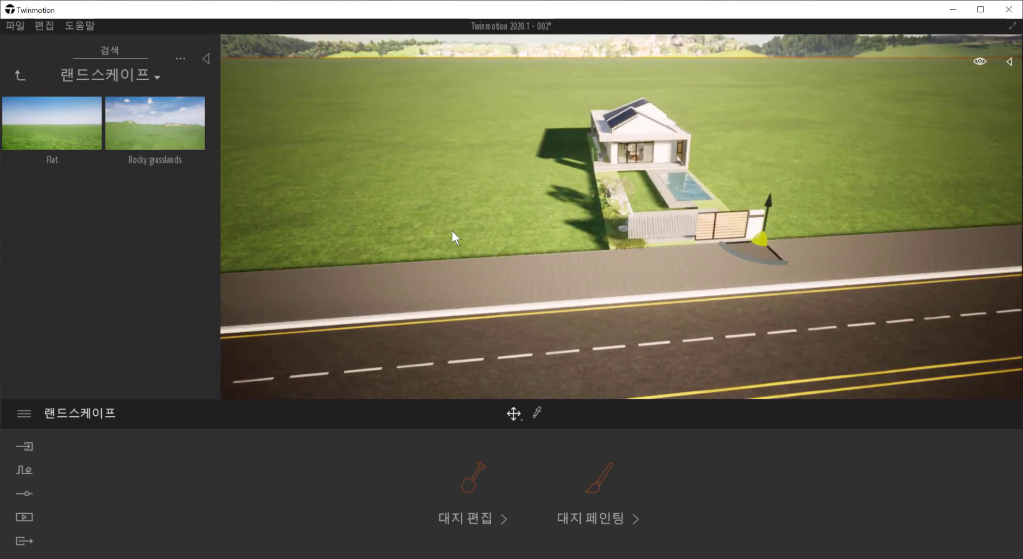
shift+middle_drag(770, 165, 750, 224)
scroll(792, 182, down, 5)
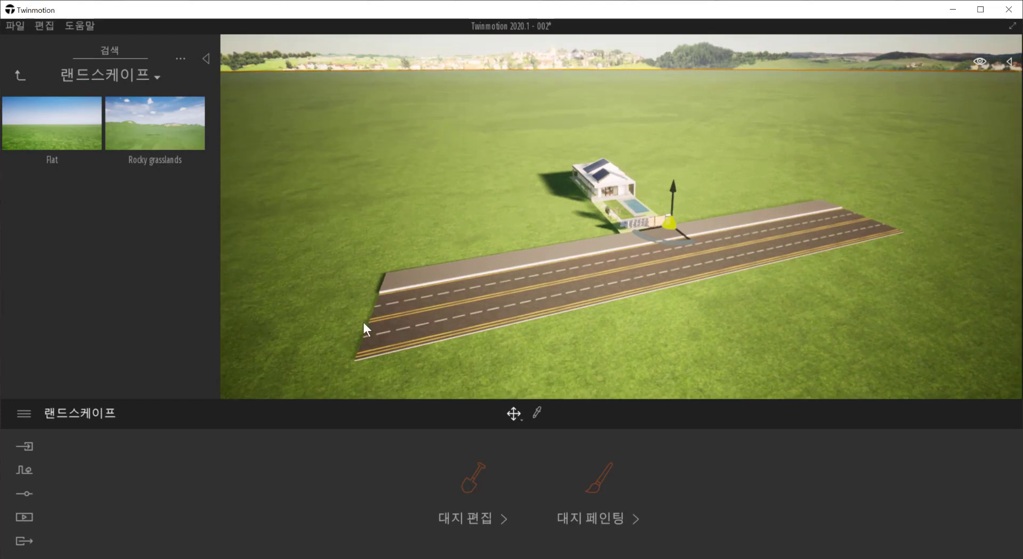
key(ctrl+s)
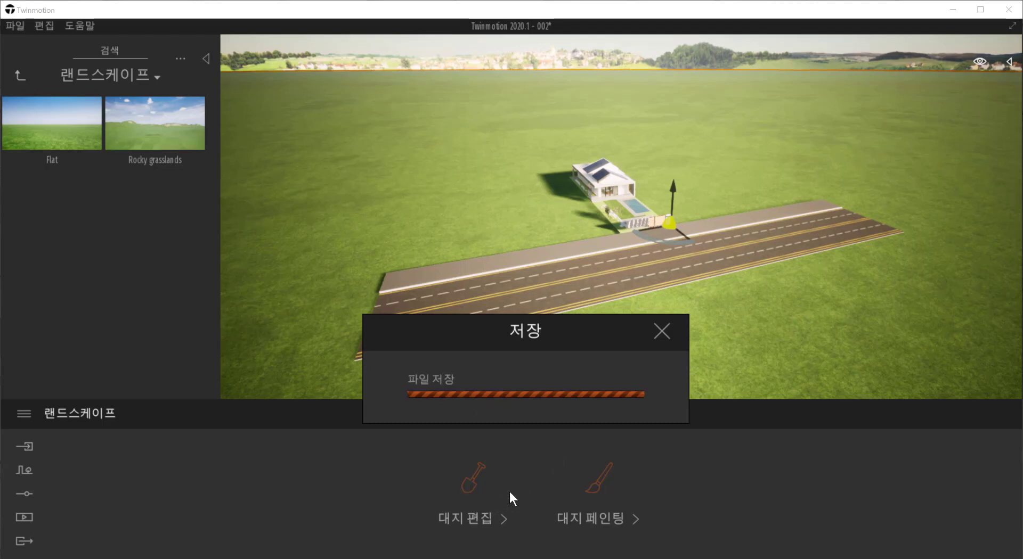
Step: Start terrain editing (대지 편집) and raise hills across the grass behind the house with a 76 m brush at 15% strength
click(468, 486)
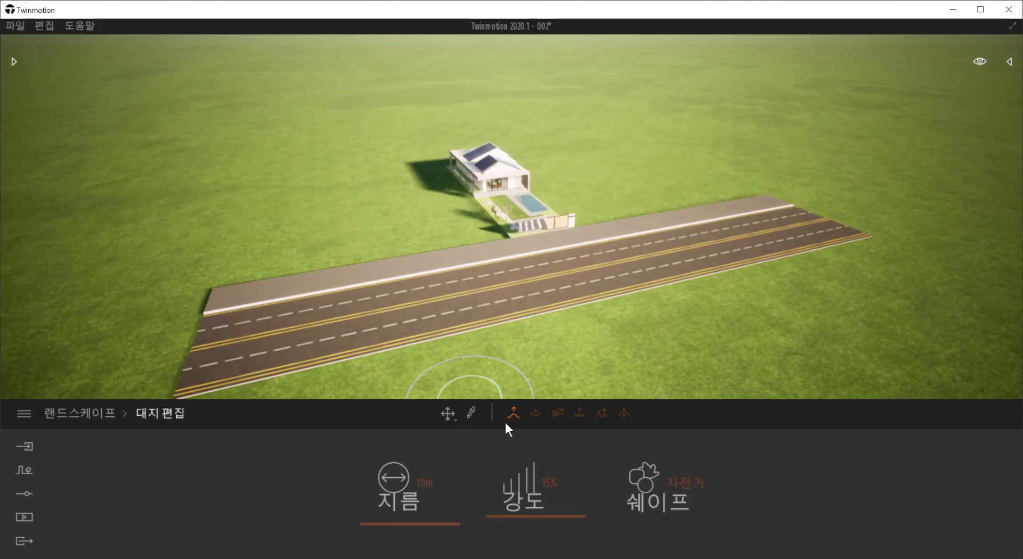
mouse_move(407, 523)
mouse_down()
mouse_move(406, 466)
mouse_move(404, 476)
mouse_up()
scroll(455, 296, down, 3)
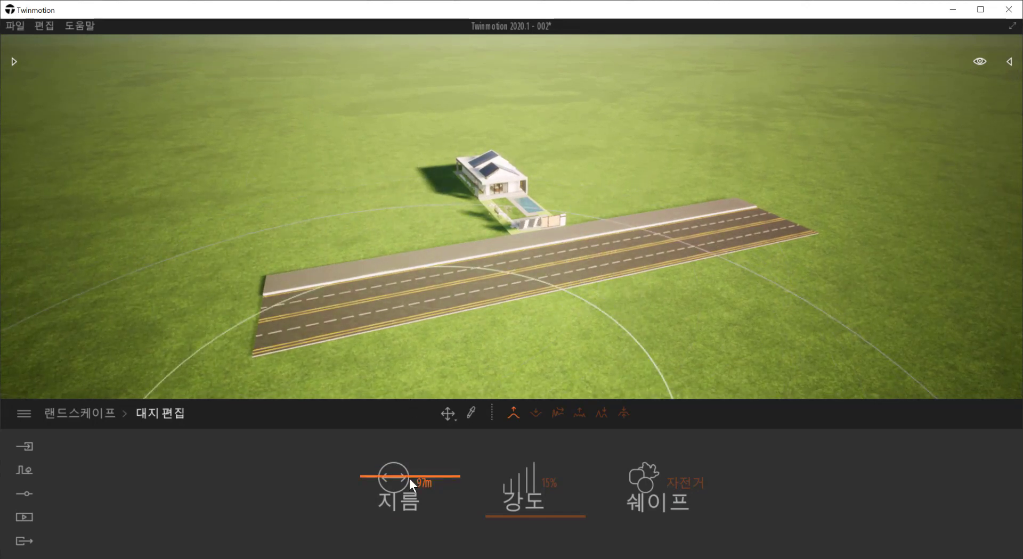
mouse_move(409, 477)
mouse_down()
mouse_move(412, 445)
mouse_move(400, 506)
mouse_up()
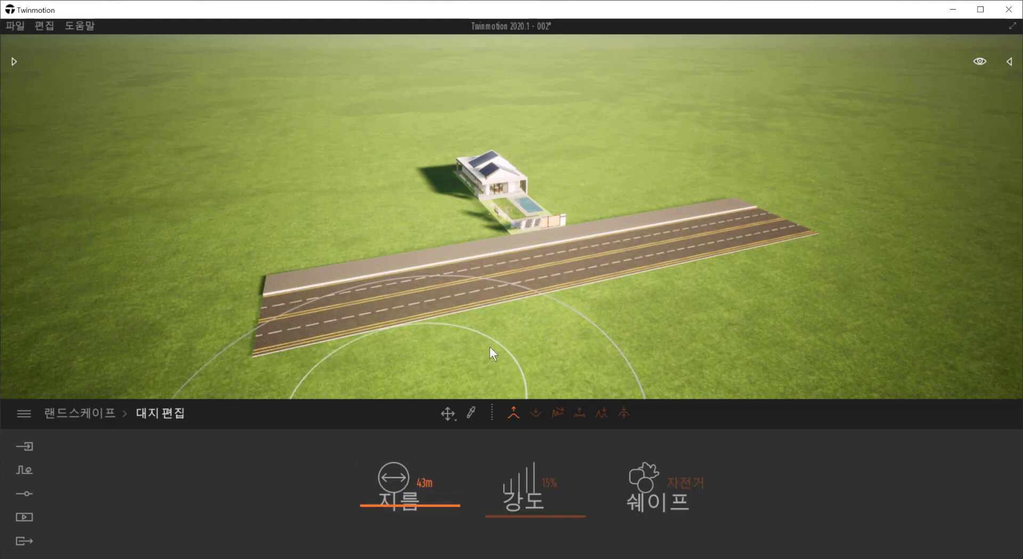
scroll(493, 250, down, 3)
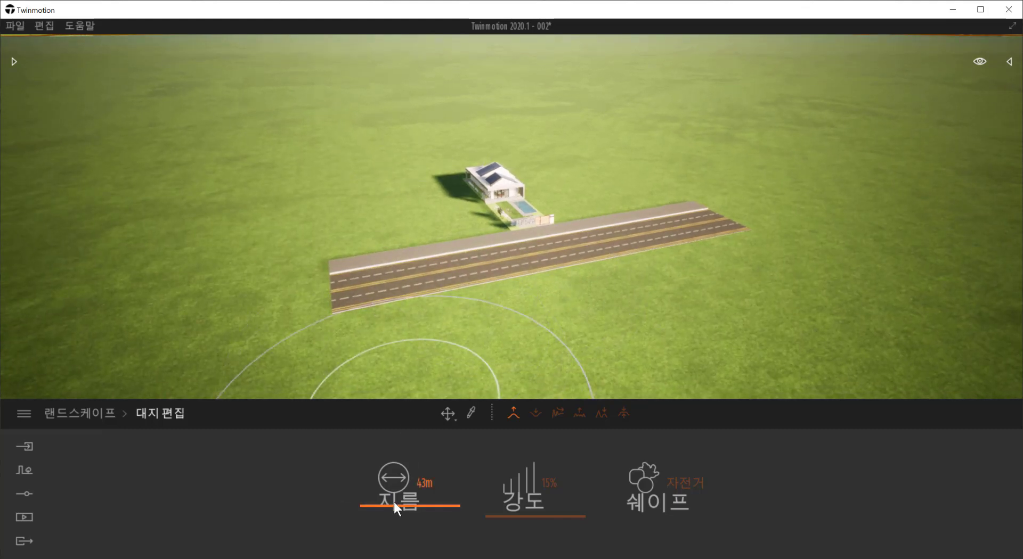
drag(394, 502, 392, 483)
scroll(374, 253, down, 1)
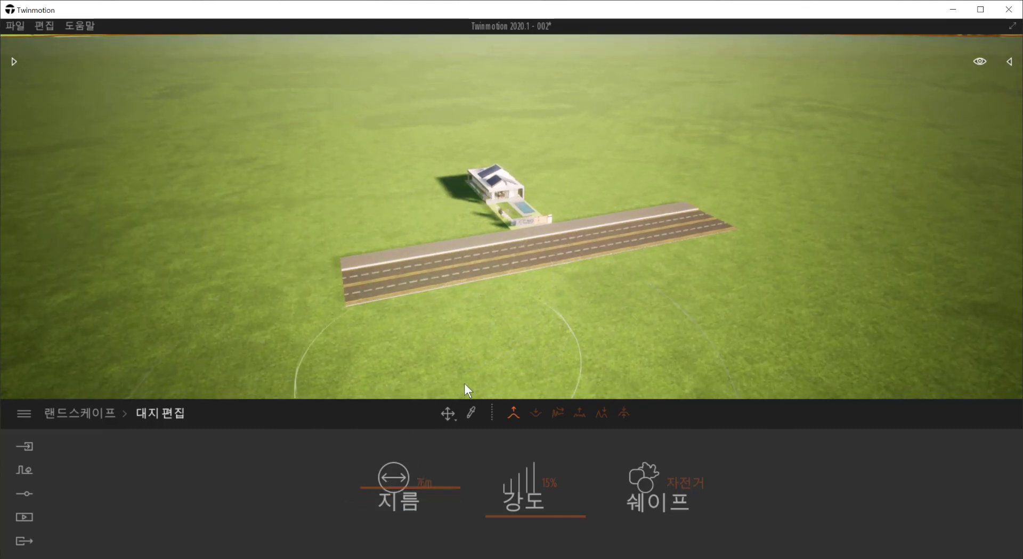
mouse_move(301, 137)
mouse_down()
mouse_move(455, 123)
mouse_move(504, 101)
mouse_move(554, 126)
mouse_move(638, 120)
mouse_move(721, 142)
mouse_move(767, 125)
mouse_move(709, 92)
mouse_up()
mouse_move(563, 77)
mouse_down()
mouse_move(721, 133)
mouse_move(656, 80)
mouse_move(680, 83)
mouse_move(753, 133)
mouse_move(678, 117)
mouse_move(602, 128)
mouse_up()
Step: Roughen the slope of the large hill behind the house and reshape it into a broad mound with steeper sides
click(535, 413)
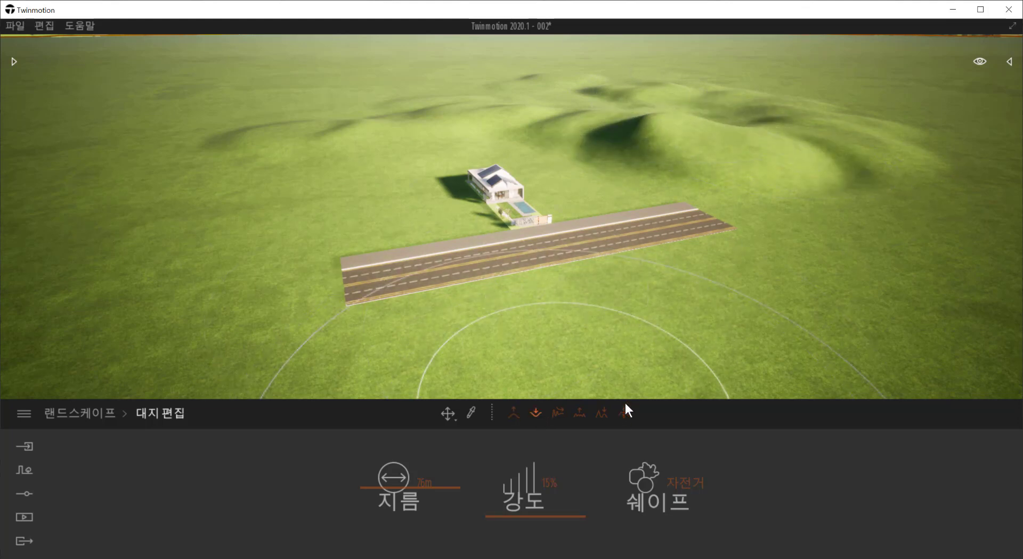
click(602, 412)
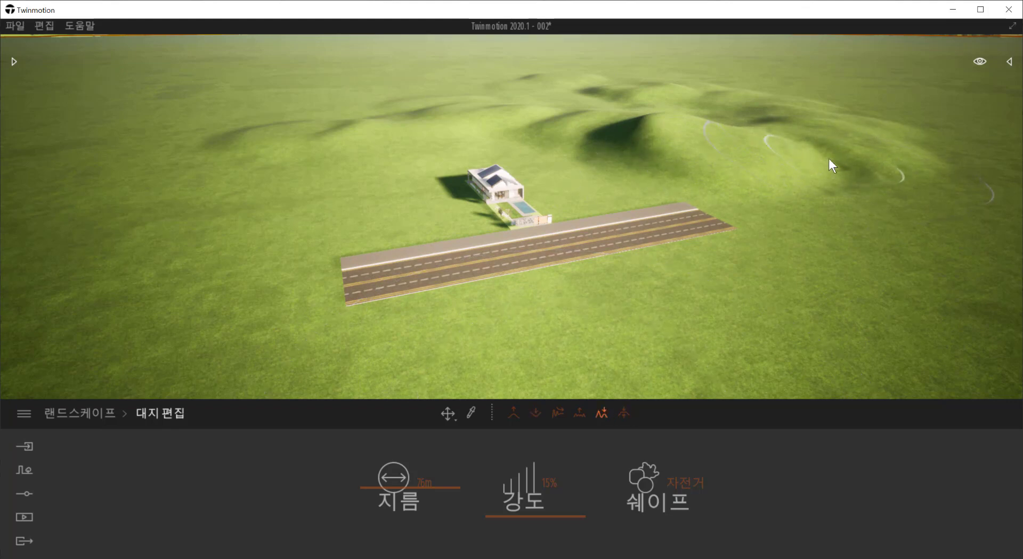
click(624, 413)
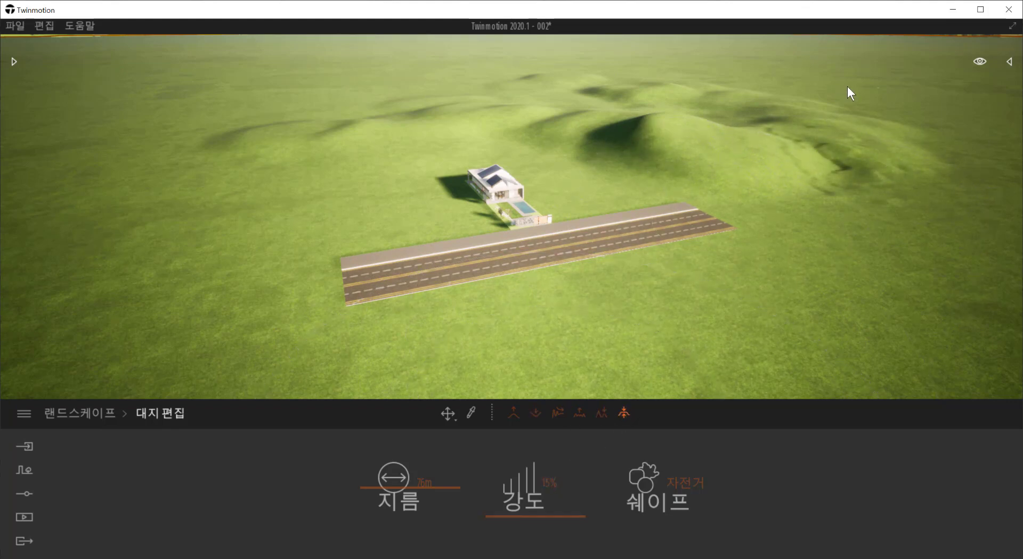
mouse_move(846, 88)
mouse_down()
mouse_move(857, 147)
mouse_move(681, 120)
mouse_move(705, 118)
mouse_up()
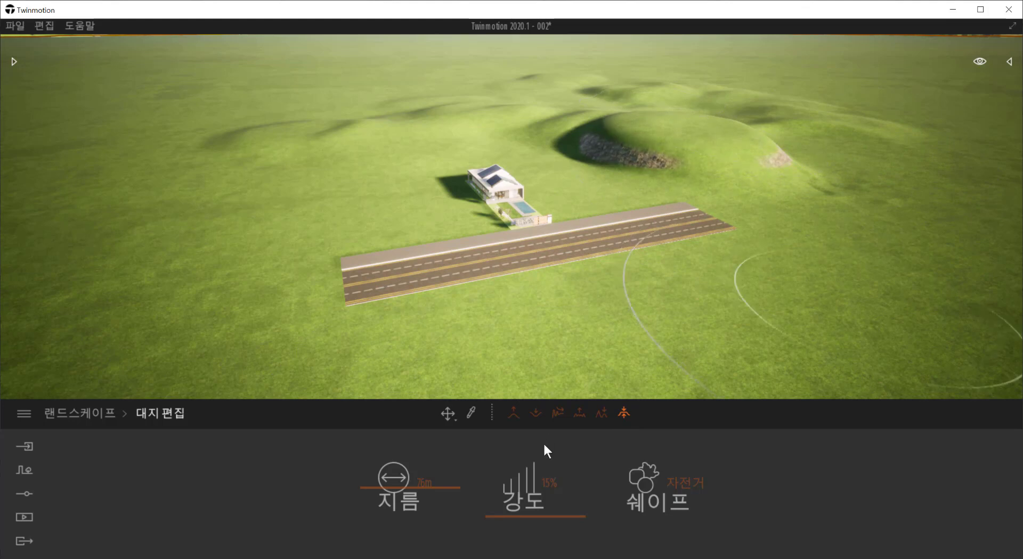
Step: Smooth the large hill behind the house into soft, rounded slopes
click(578, 414)
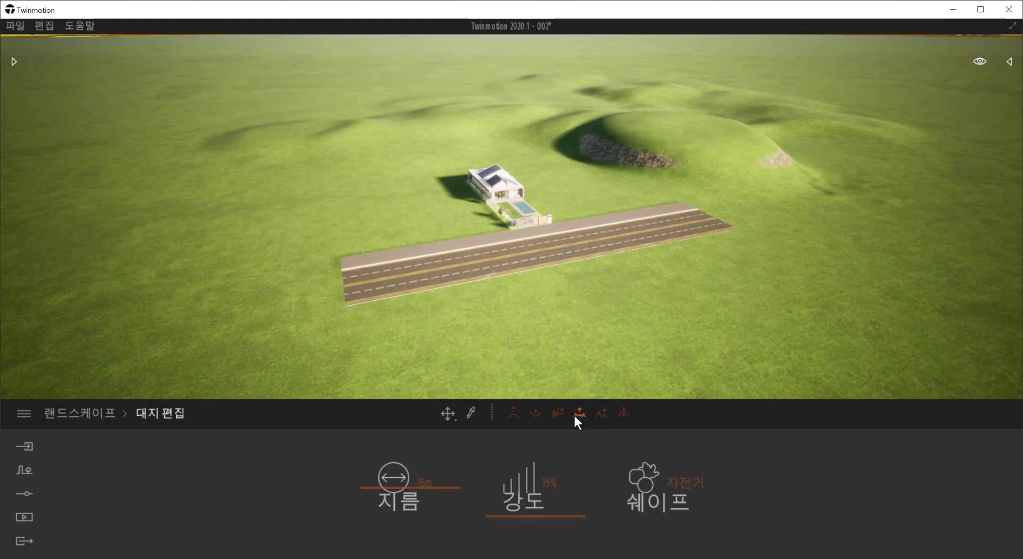
click(557, 414)
mouse_move(712, 144)
mouse_down()
mouse_move(667, 131)
mouse_move(724, 128)
mouse_move(575, 112)
mouse_move(632, 124)
mouse_move(703, 118)
mouse_up()
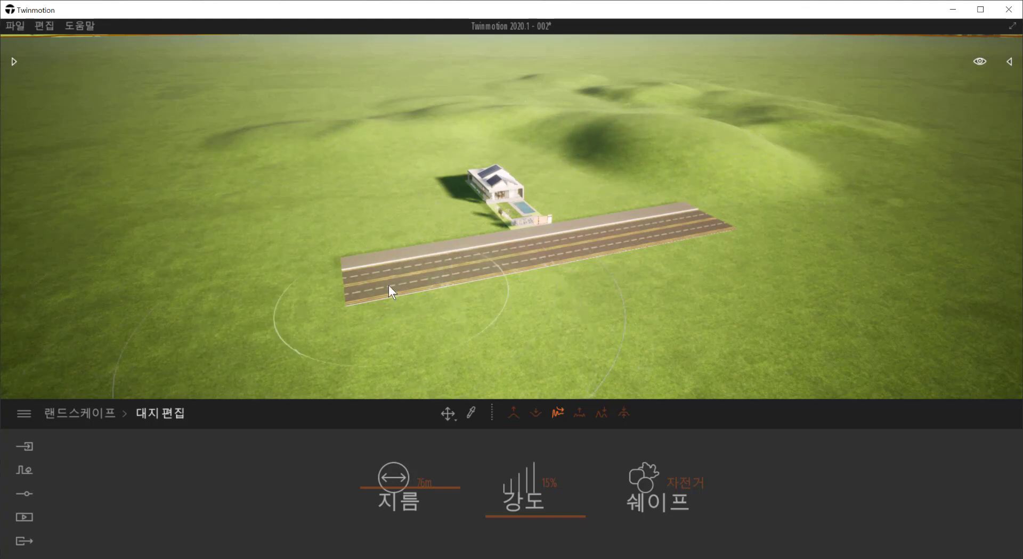
Step: Try sculpting uneven relief into the grass beside the house with a 53 m brush, and undo it
drag(396, 487, 397, 502)
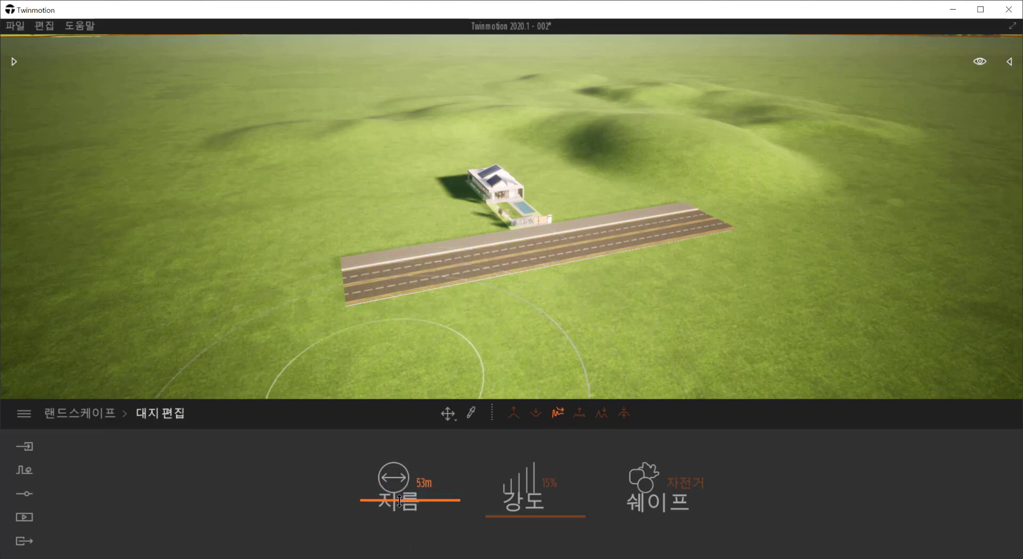
click(583, 409)
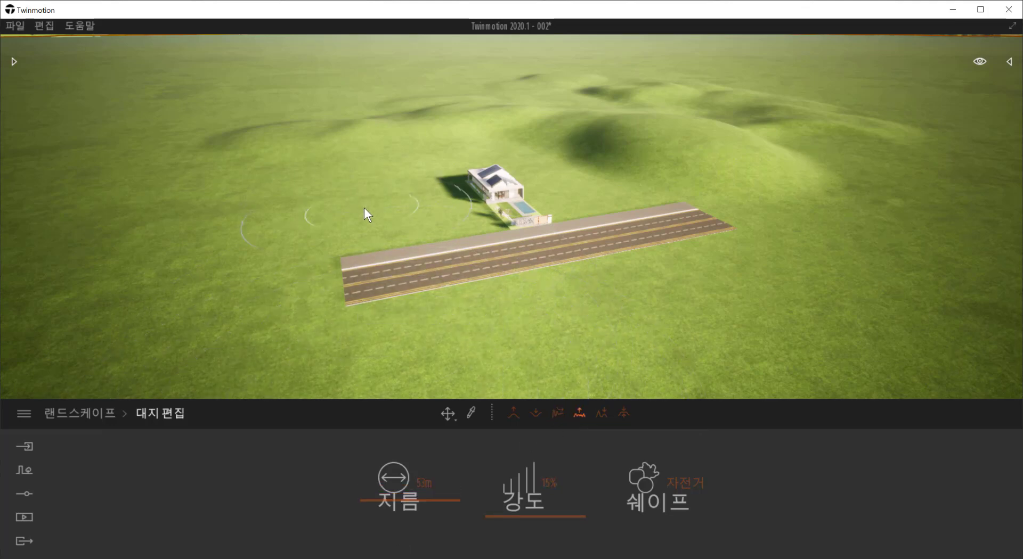
drag(363, 208, 302, 199)
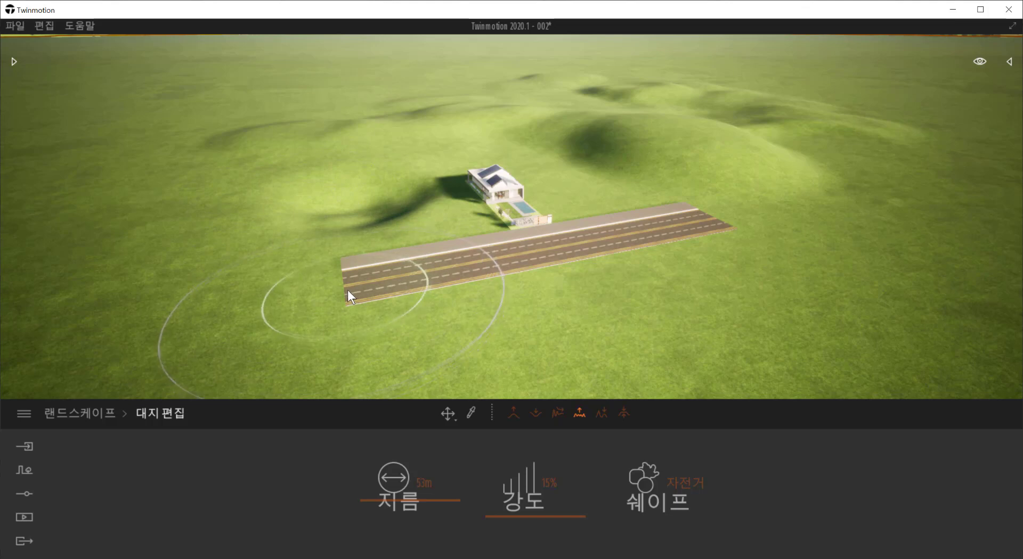
key(ctrl+z)
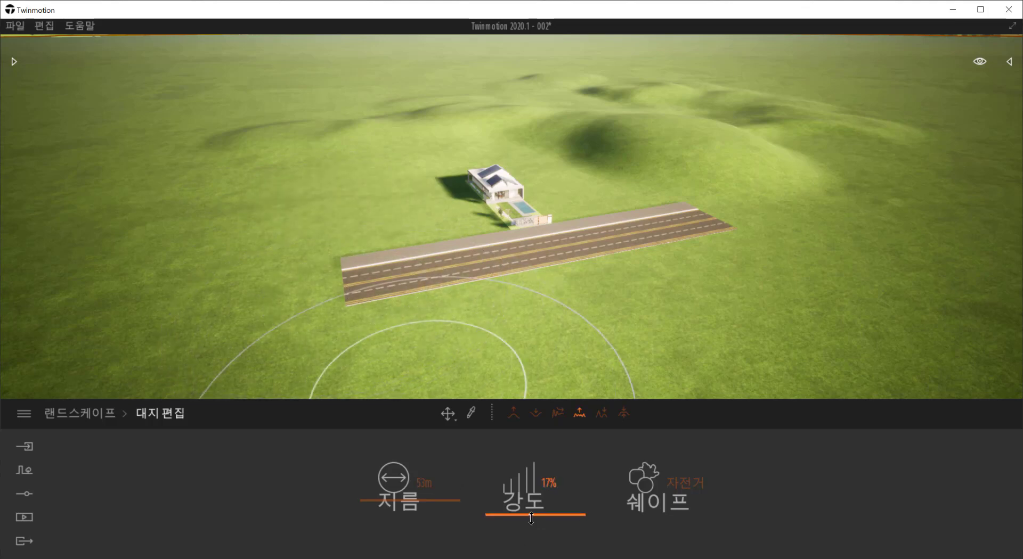
Step: Set the brush strength to 7% and diameter to 28 m, and sculpt light relief into the grass beside the house
drag(531, 518, 526, 523)
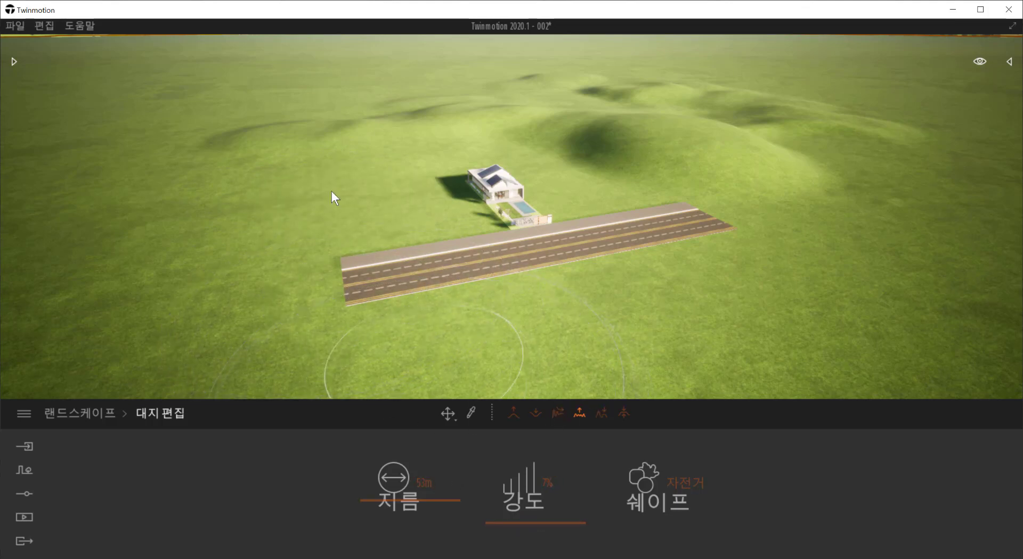
drag(375, 503, 375, 514)
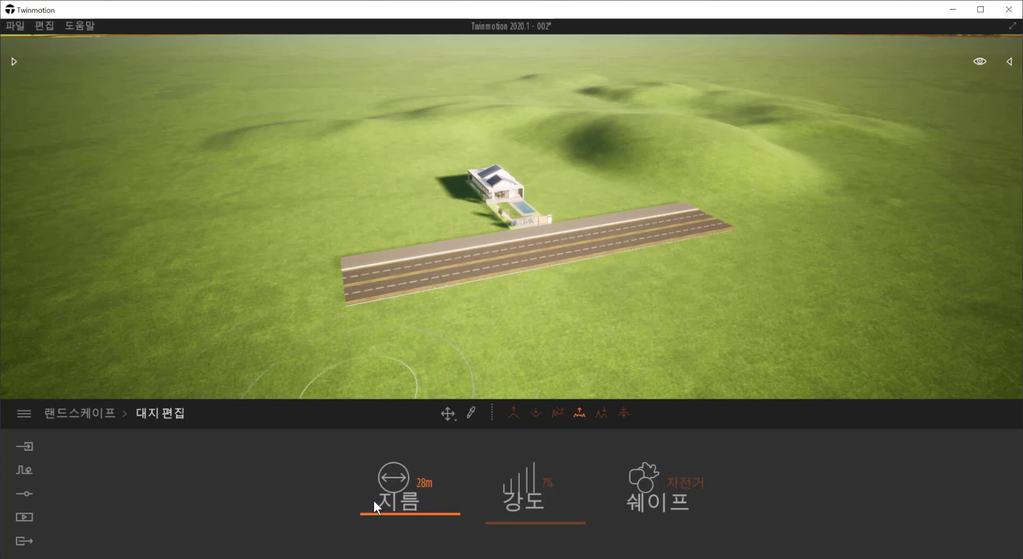
scroll(374, 219, up, 1)
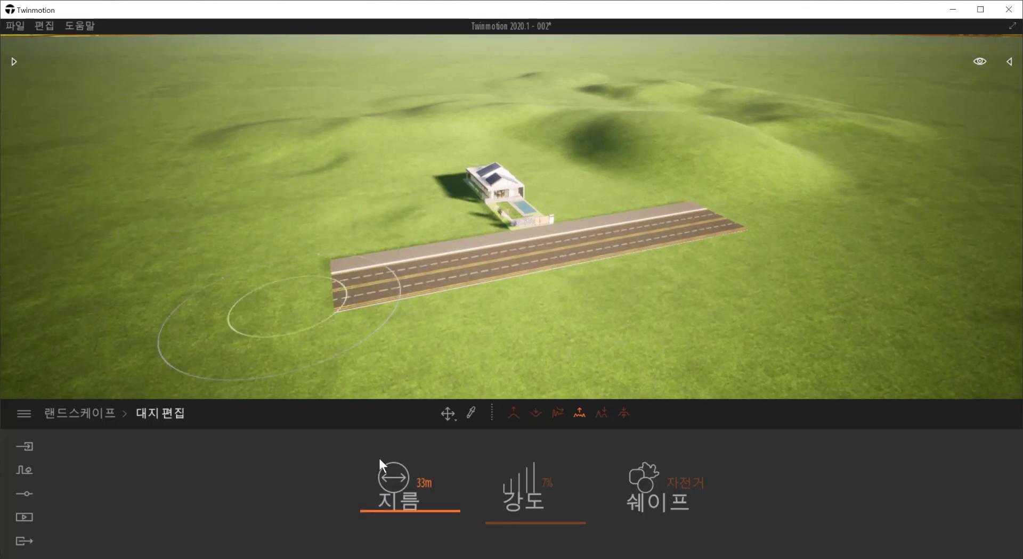
Step: Raise a steep hill in the grass behind the house with a 60 m brush and reshape its crown and flanks
drag(375, 510, 375, 495)
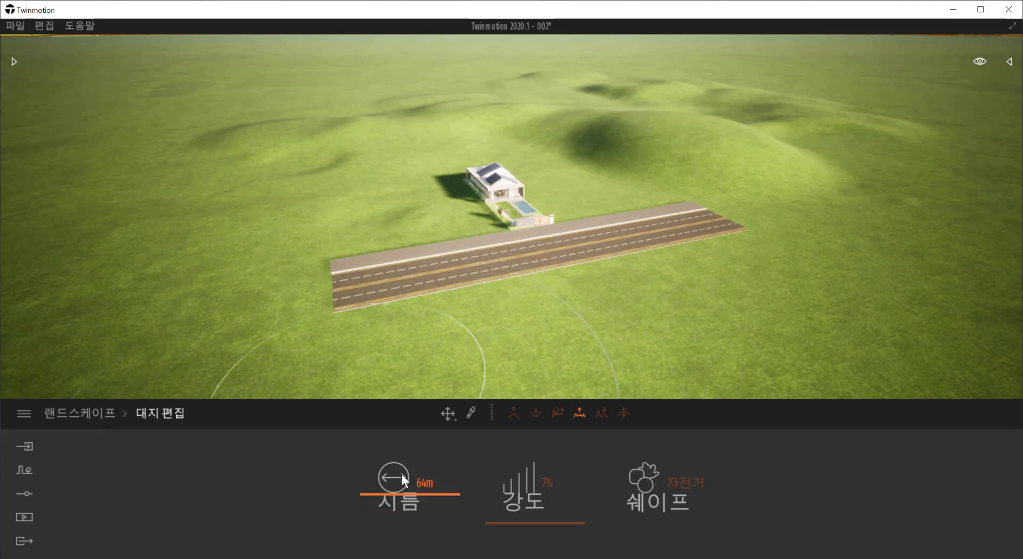
drag(390, 495, 391, 496)
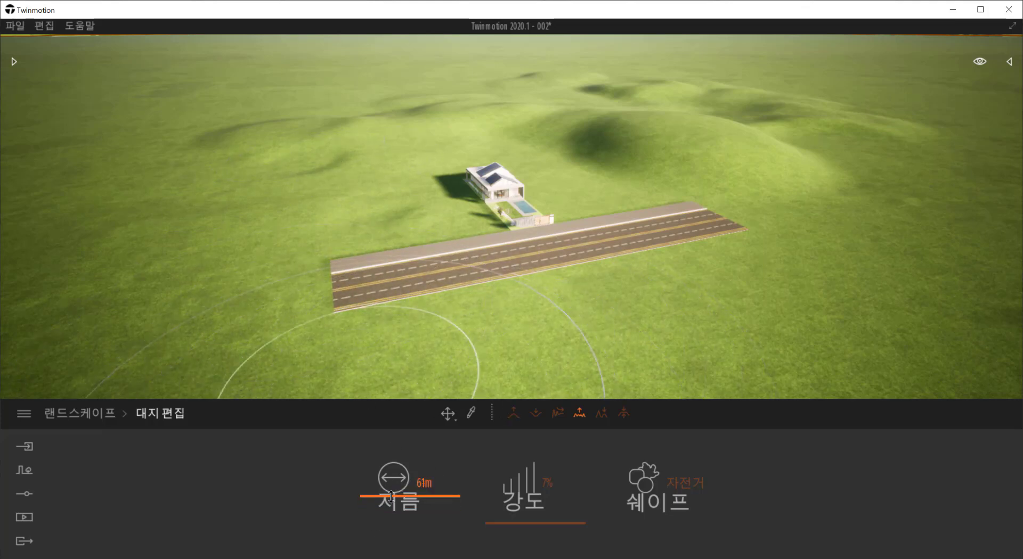
click(511, 412)
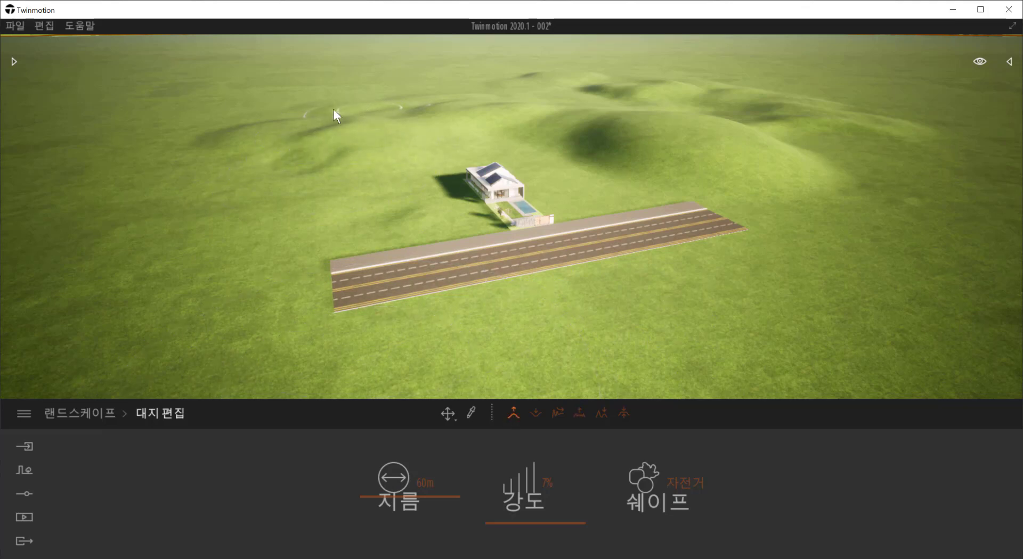
mouse_move(287, 110)
mouse_down()
mouse_move(346, 111)
mouse_move(391, 89)
mouse_up()
mouse_move(318, 94)
mouse_down()
mouse_move(302, 83)
mouse_move(344, 95)
mouse_move(281, 97)
mouse_up()
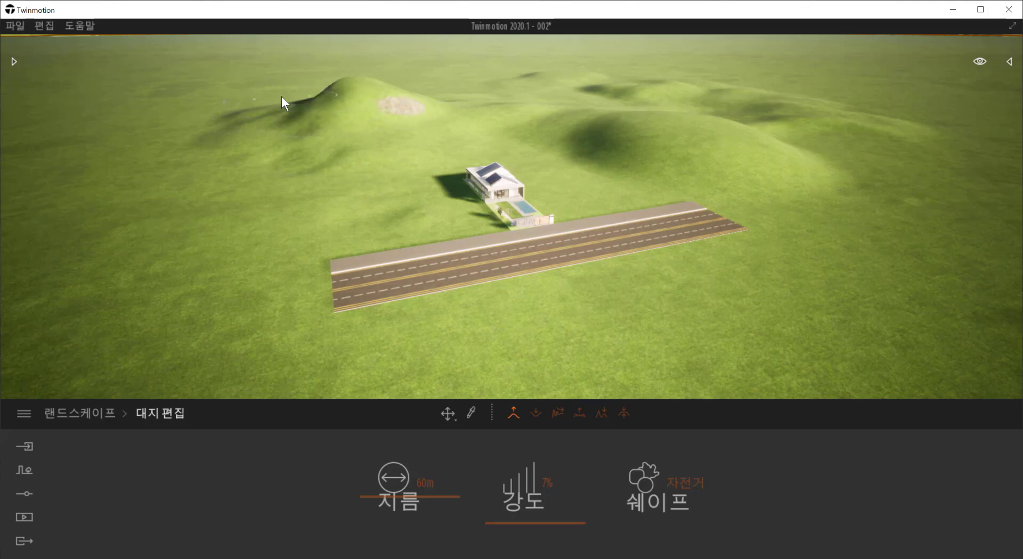
click(579, 413)
drag(345, 84, 382, 75)
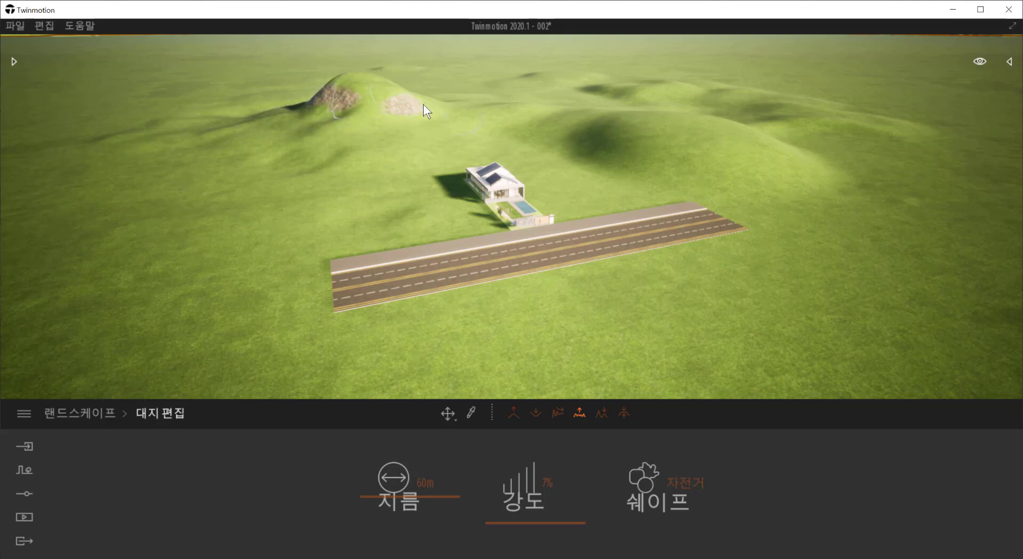
Step: Dig deep hollows into the grass beside the house and beyond the near end of the road with a 33 m brush
click(513, 413)
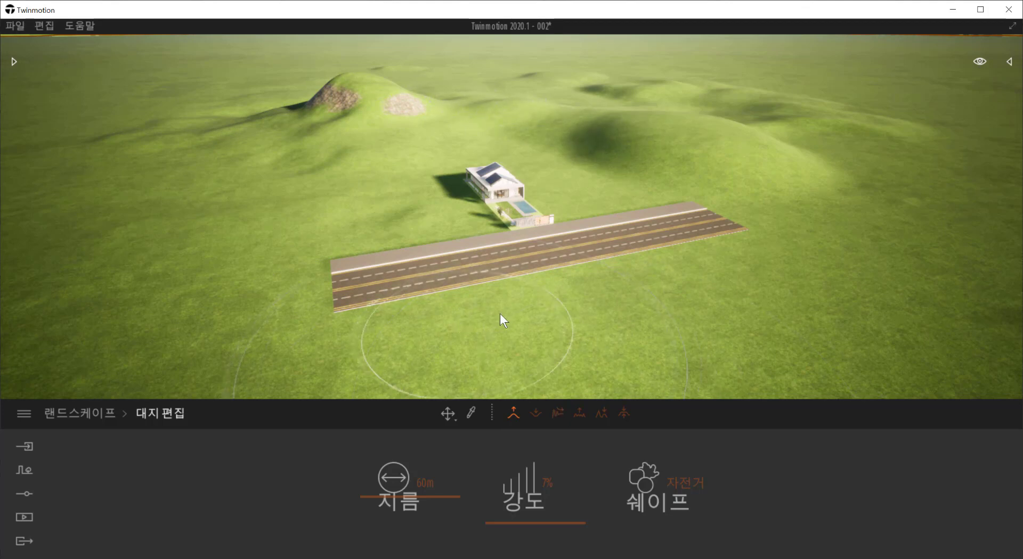
click(536, 411)
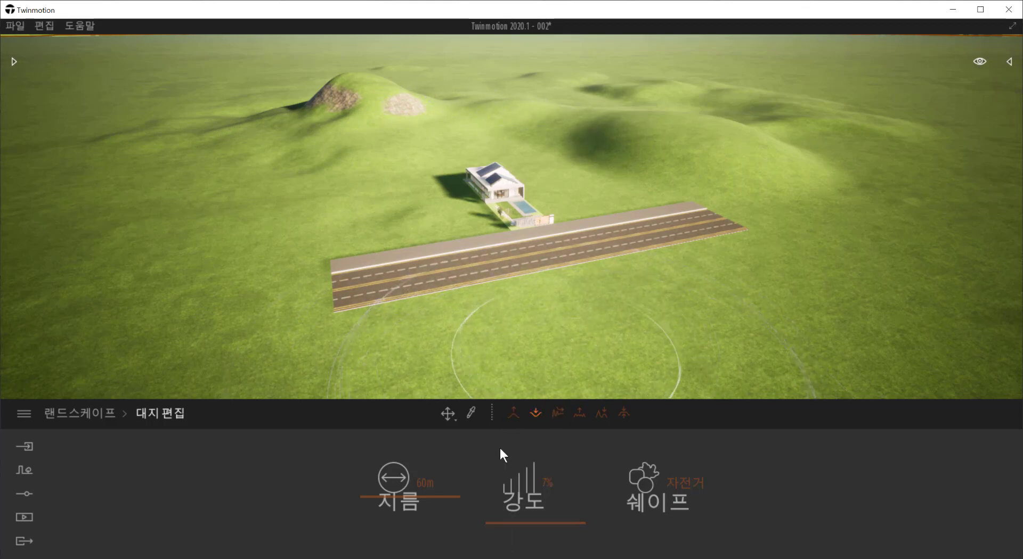
drag(424, 498, 429, 510)
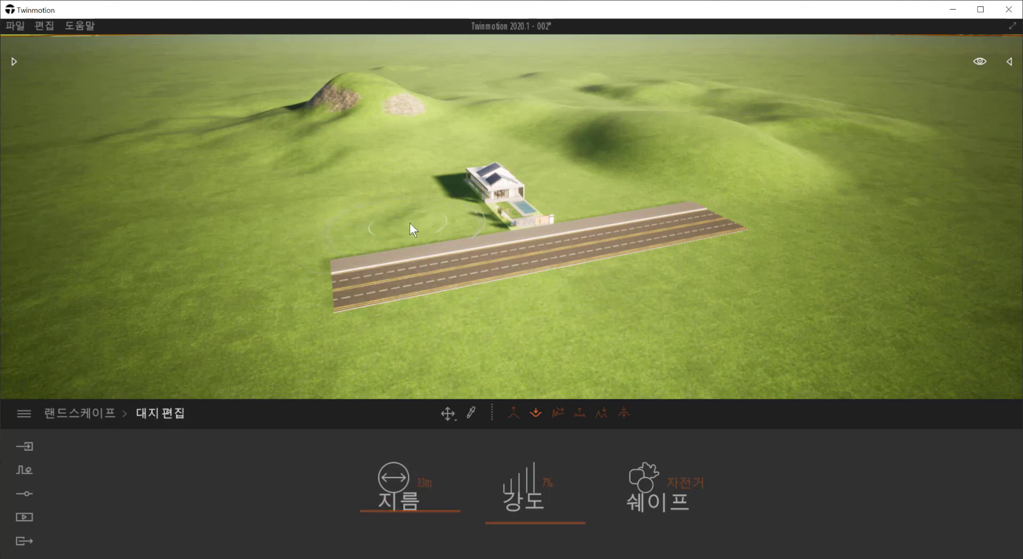
scroll(410, 223, up, 5)
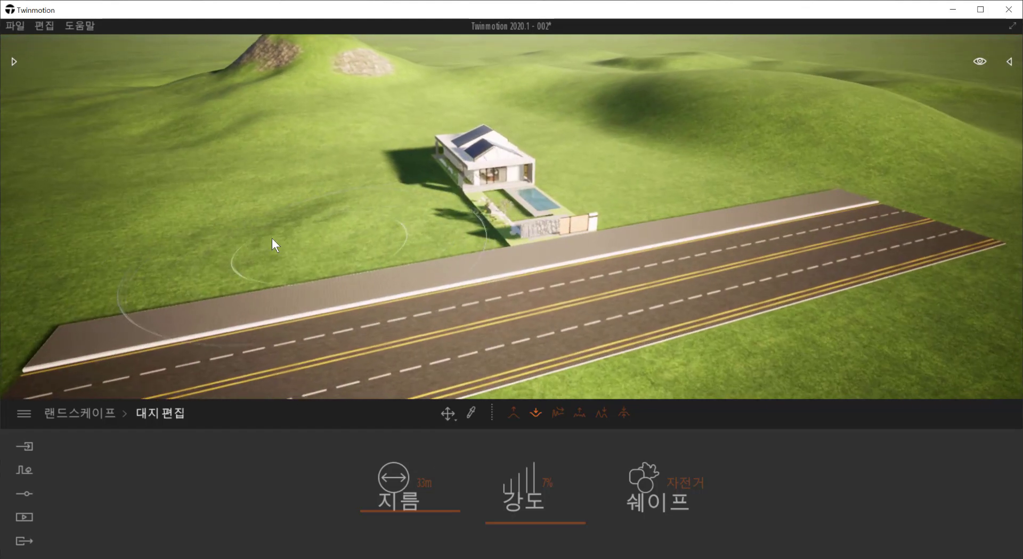
scroll(229, 234, down, 3)
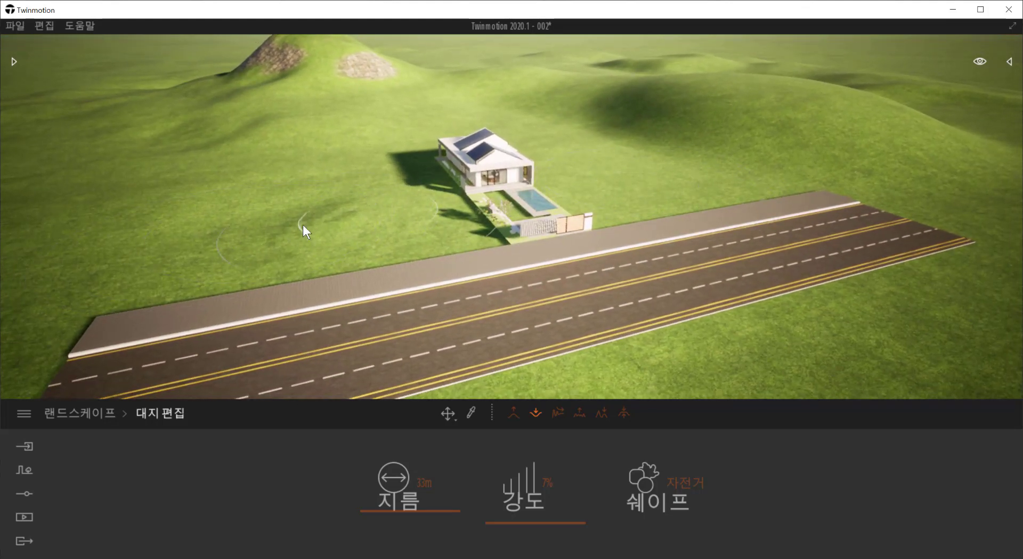
mouse_move(271, 229)
mouse_down()
mouse_move(101, 235)
mouse_move(121, 219)
mouse_move(134, 267)
mouse_move(229, 268)
mouse_move(138, 260)
mouse_move(203, 230)
mouse_move(155, 272)
mouse_move(168, 230)
mouse_move(204, 187)
mouse_move(104, 165)
mouse_move(56, 197)
mouse_move(88, 185)
mouse_move(251, 238)
mouse_move(310, 226)
mouse_move(274, 166)
mouse_move(297, 206)
mouse_move(221, 187)
mouse_up()
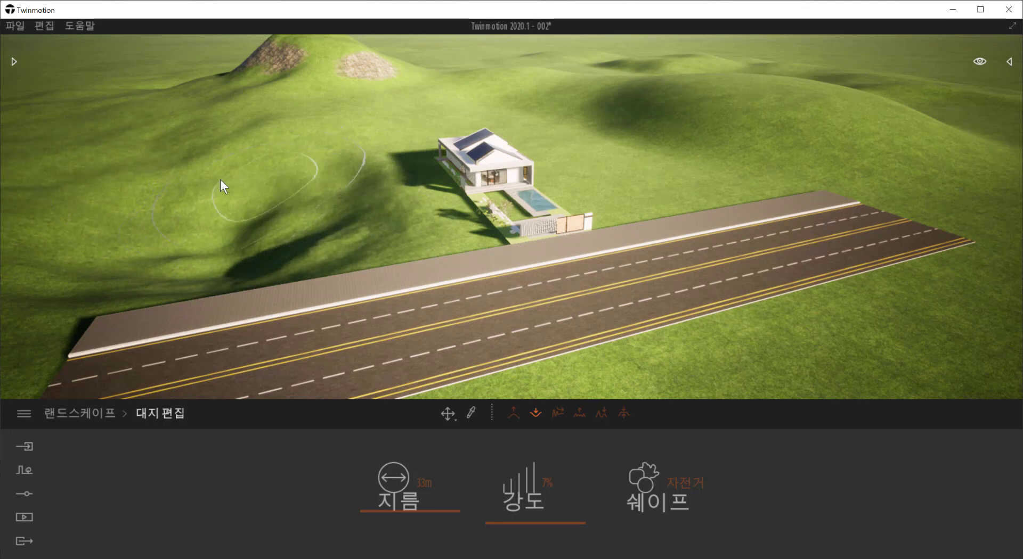
mouse_move(41, 293)
mouse_down()
mouse_move(27, 309)
mouse_move(208, 277)
mouse_move(86, 320)
mouse_move(138, 296)
mouse_up()
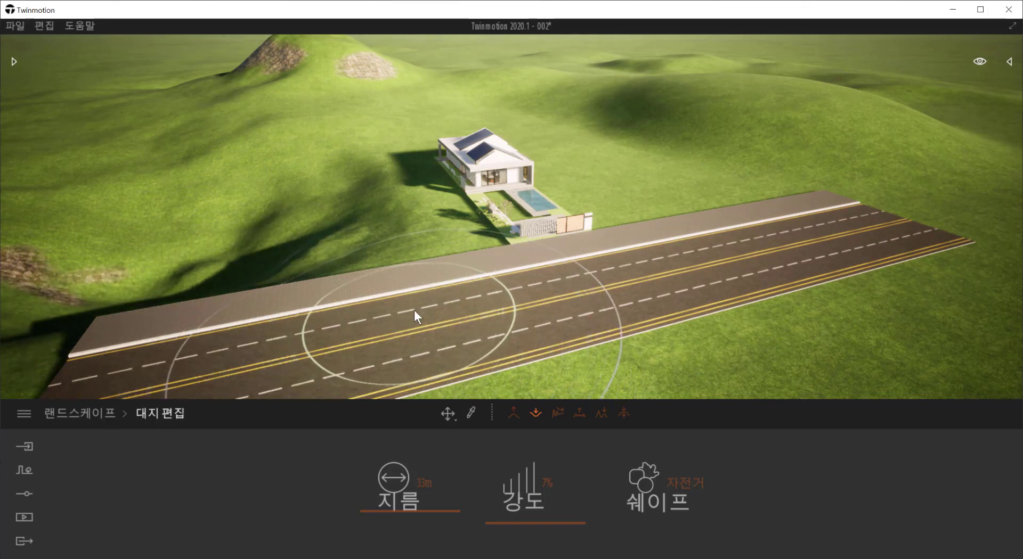
Step: Raise mounds over the near end of the road with a 33 m brush, and add small bumps beside the house with an 11 m brush
middle_drag(408, 279, 410, 279)
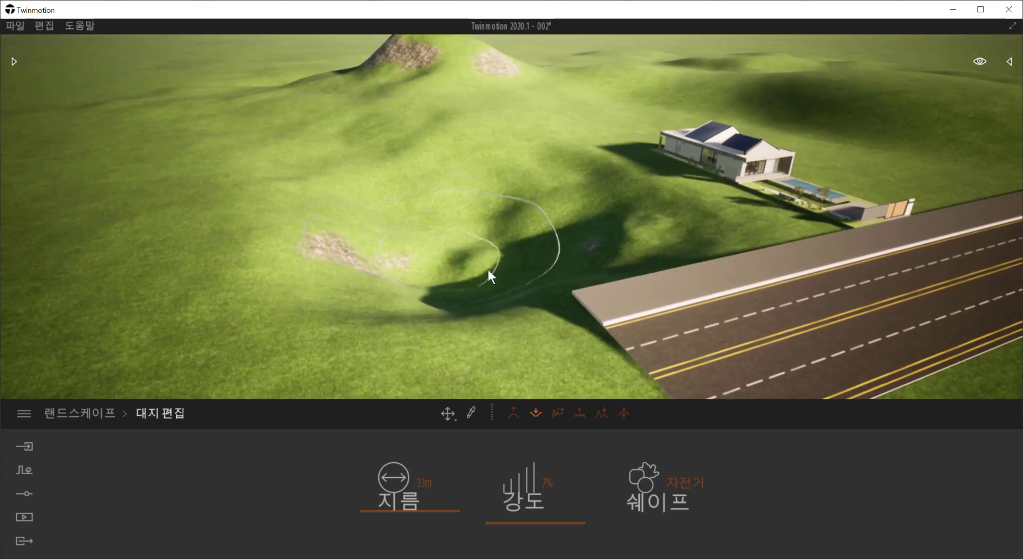
click(514, 412)
mouse_move(538, 394)
mouse_down()
mouse_move(559, 338)
mouse_move(527, 304)
mouse_move(599, 294)
mouse_up()
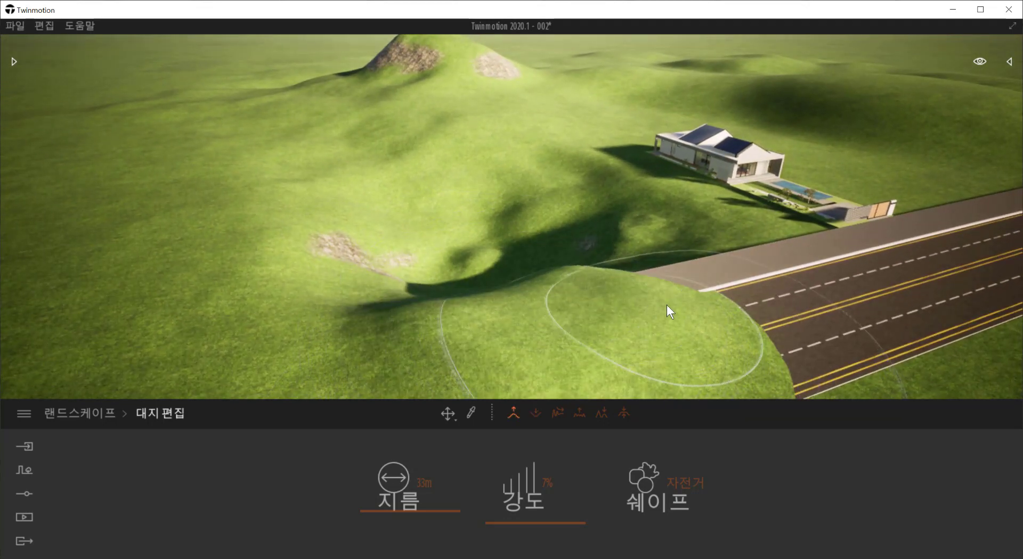
drag(430, 505, 384, 504)
mouse_move(639, 255)
mouse_down()
mouse_move(654, 260)
mouse_move(640, 269)
mouse_move(702, 248)
mouse_move(712, 289)
mouse_move(748, 334)
mouse_move(857, 366)
mouse_move(733, 272)
mouse_move(811, 303)
mouse_move(714, 258)
mouse_move(803, 296)
mouse_move(954, 327)
mouse_move(736, 264)
mouse_move(759, 241)
mouse_move(833, 291)
mouse_up()
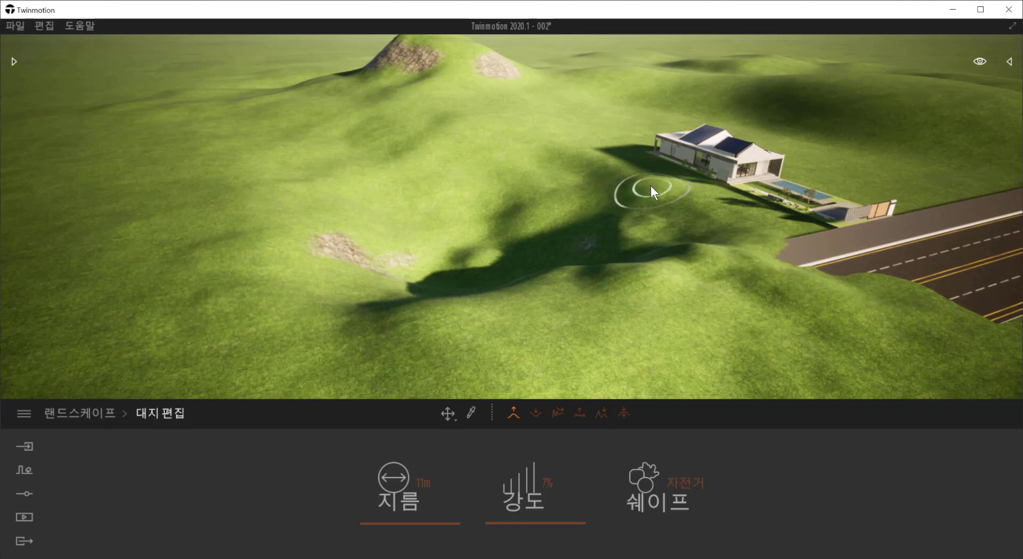
mouse_move(650, 187)
mouse_down()
mouse_move(634, 209)
mouse_move(670, 191)
mouse_move(651, 187)
mouse_move(660, 193)
mouse_up()
Step: Dig a broad valley alongside the mound at the road's end with a 66 m brush
click(535, 412)
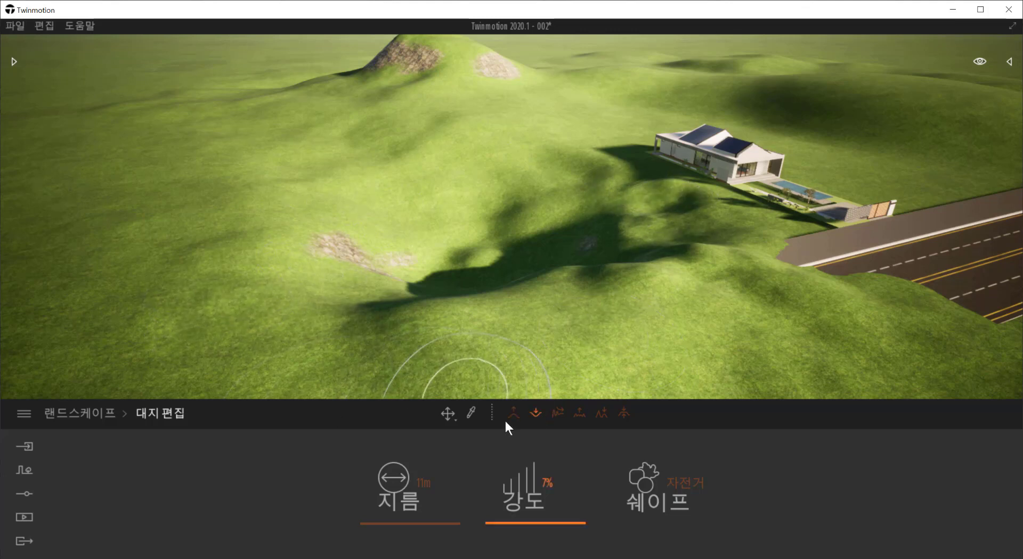
mouse_move(401, 524)
mouse_down()
mouse_move(379, 522)
mouse_move(382, 491)
mouse_up()
mouse_move(273, 294)
mouse_down()
mouse_move(114, 264)
mouse_move(226, 264)
mouse_move(184, 188)
mouse_move(147, 167)
mouse_move(303, 217)
mouse_move(209, 190)
mouse_move(269, 239)
mouse_move(316, 260)
mouse_move(309, 284)
mouse_move(350, 328)
mouse_move(178, 304)
mouse_move(158, 286)
mouse_move(283, 331)
mouse_move(411, 318)
mouse_move(416, 336)
mouse_move(94, 300)
mouse_move(361, 355)
mouse_move(297, 372)
mouse_move(511, 392)
mouse_up()
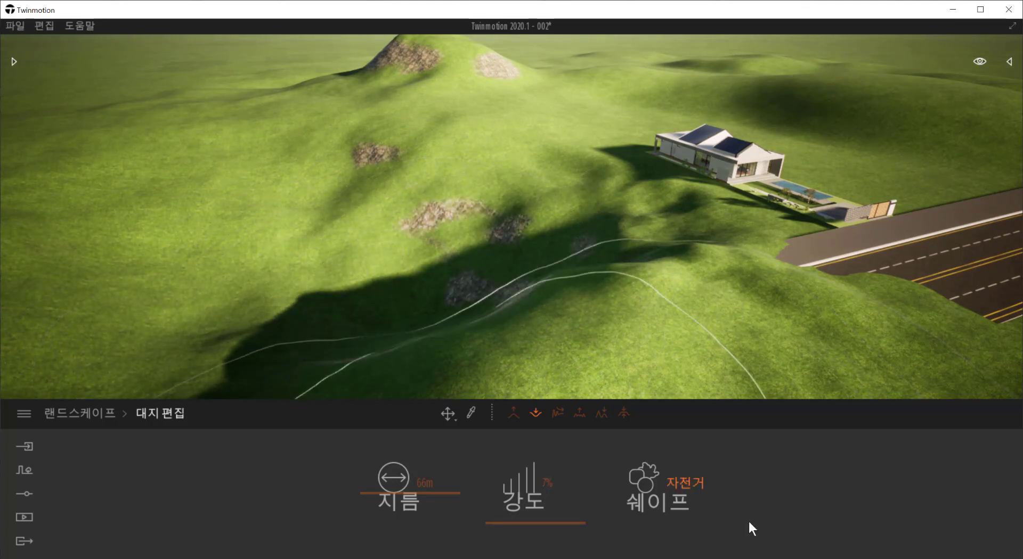
Step: Change the brush shape to 얼룩(Blobs) and dig irregular hollows into the hillside and the ground by the road
scroll(466, 264, down, 2)
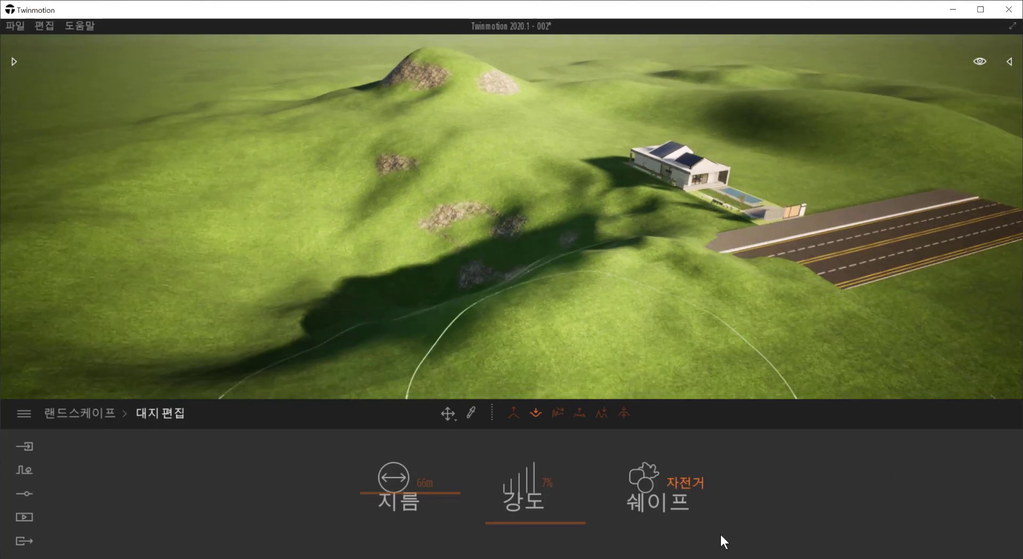
click(682, 482)
click(708, 409)
mouse_move(261, 267)
mouse_down()
mouse_move(196, 203)
mouse_move(309, 199)
mouse_move(320, 218)
mouse_move(76, 247)
mouse_up()
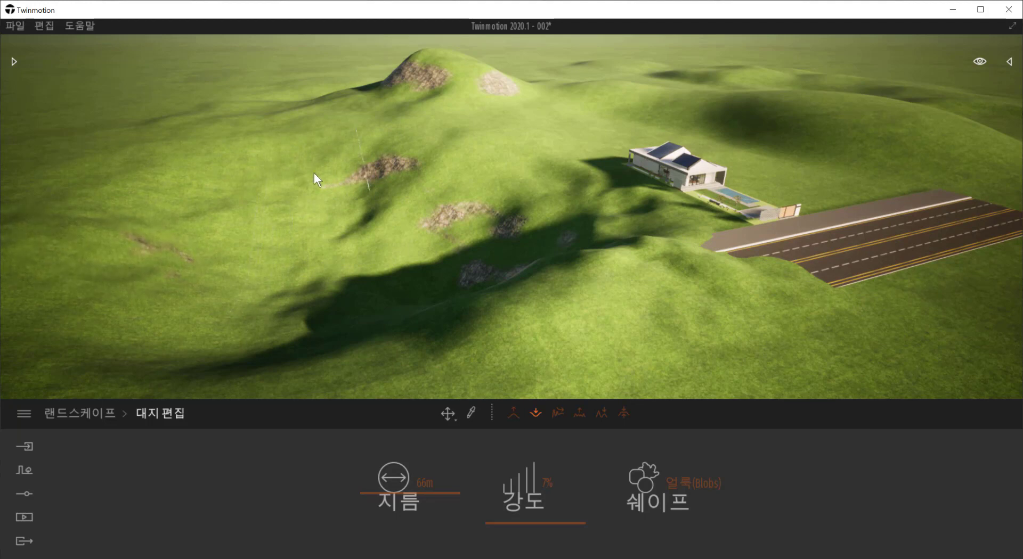
mouse_move(319, 174)
mouse_down()
mouse_move(442, 164)
mouse_move(453, 176)
mouse_up()
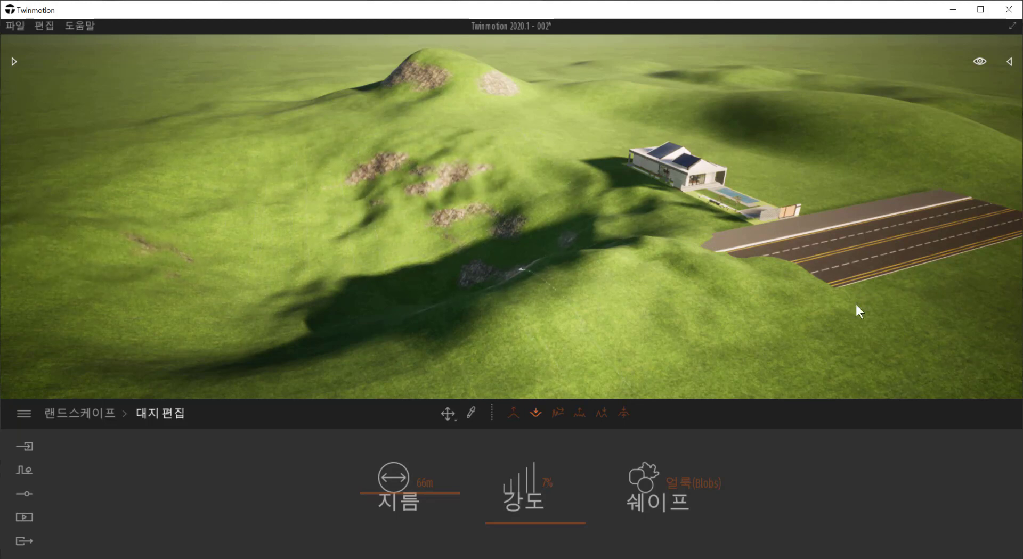
drag(856, 309, 912, 326)
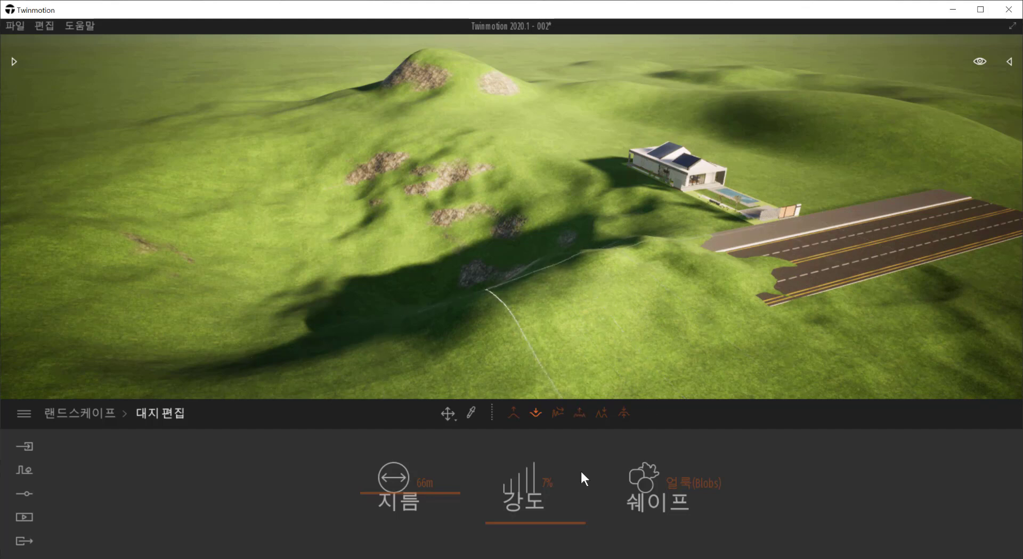
Step: Dig the mound's grass off the covered end of the road with a 28 m brush and a 12 m brush
drag(411, 498, 373, 498)
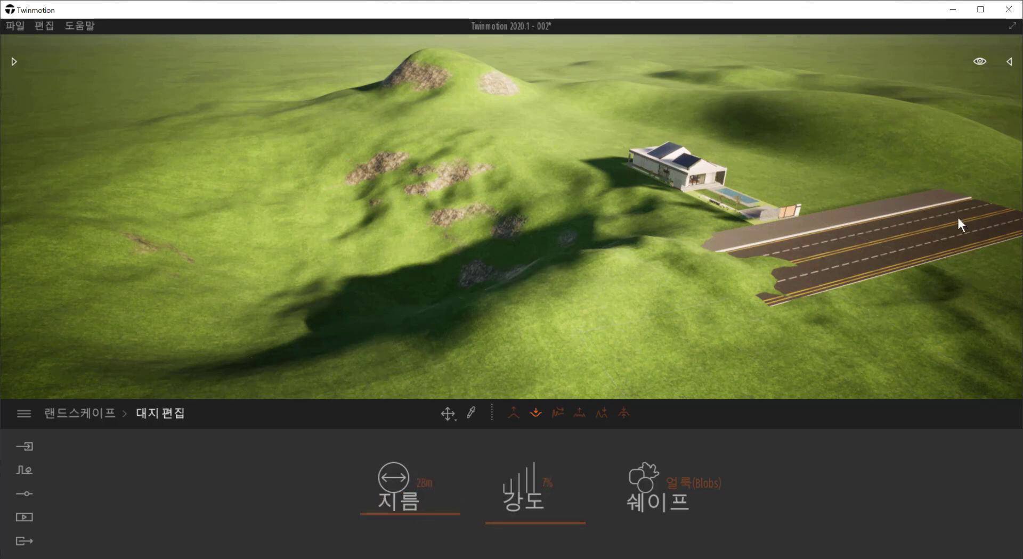
scroll(888, 302, up, 5)
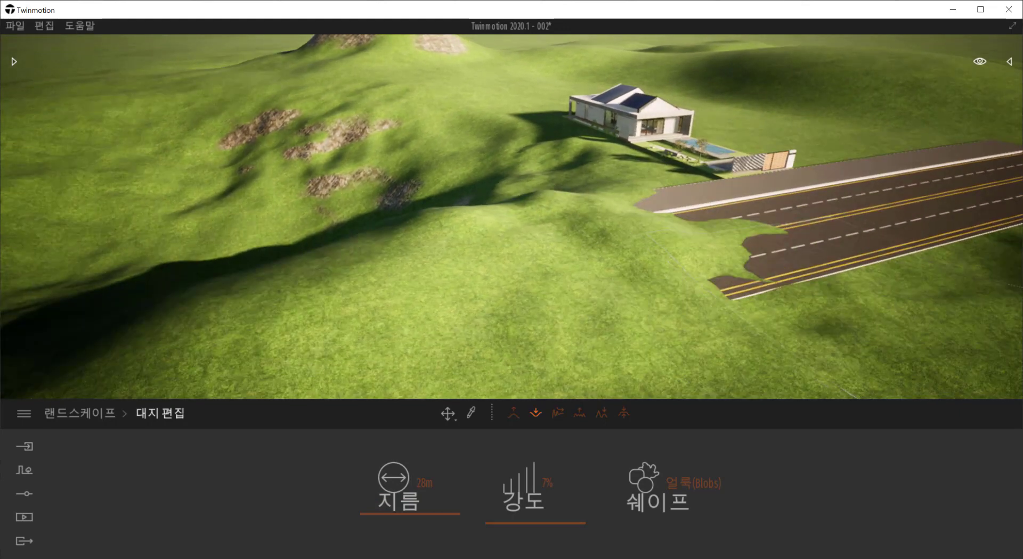
middle_drag(884, 305, 692, 304)
scroll(884, 304, up, 2)
mouse_move(594, 324)
mouse_down()
mouse_move(561, 340)
mouse_move(517, 325)
mouse_up()
drag(412, 510, 414, 531)
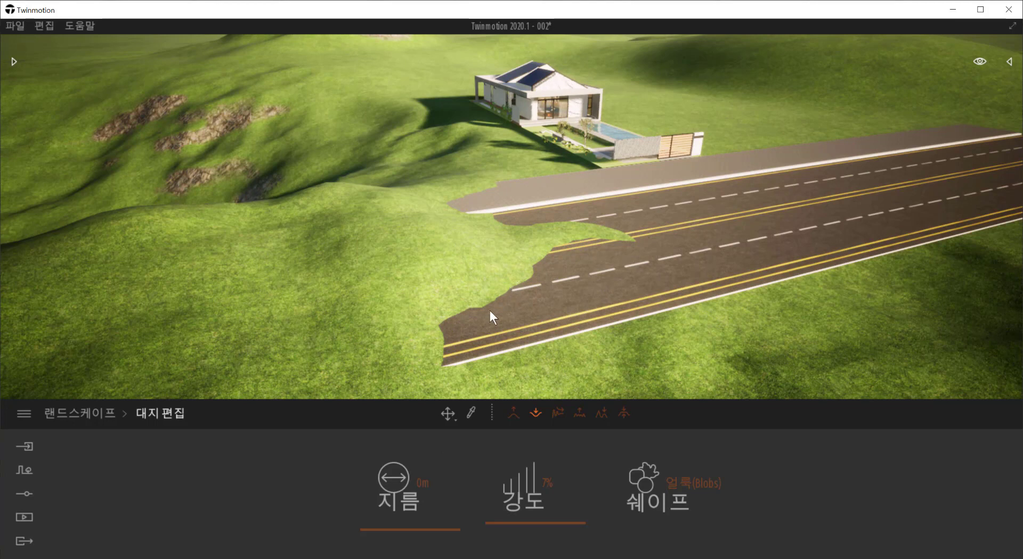
drag(420, 542, 414, 520)
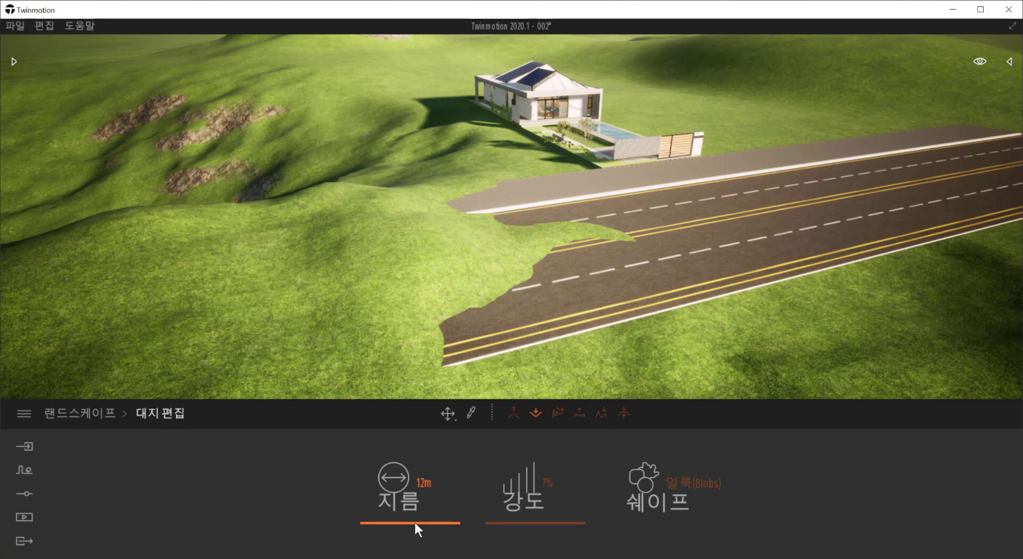
mouse_move(538, 282)
mouse_down()
mouse_move(486, 269)
mouse_move(441, 237)
mouse_move(549, 239)
mouse_up()
Step: Reshape the mound's edge at the end of the road, and dig the remaining grass off the lanes with a 12 m brush
click(623, 413)
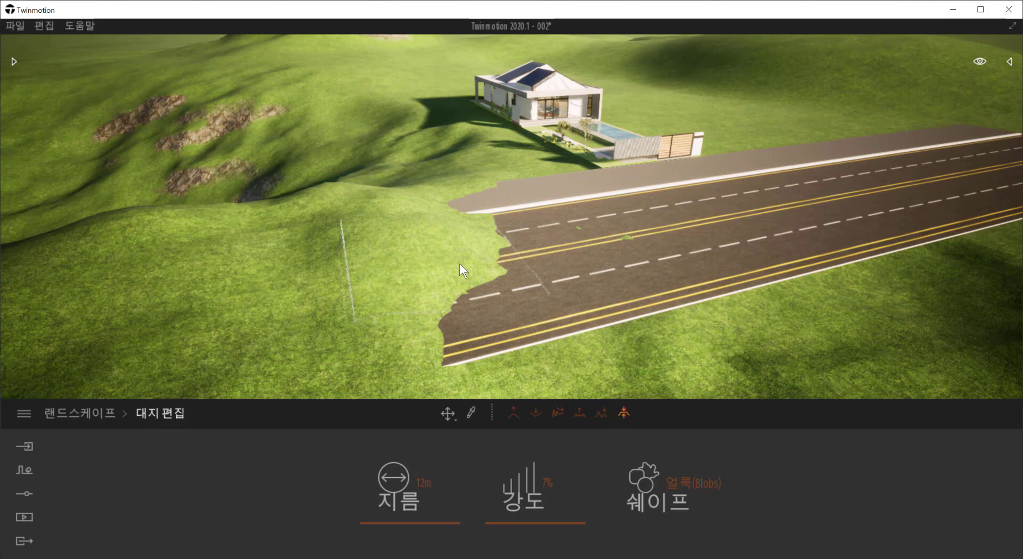
mouse_move(414, 268)
mouse_down()
mouse_move(495, 246)
mouse_move(545, 347)
mouse_up()
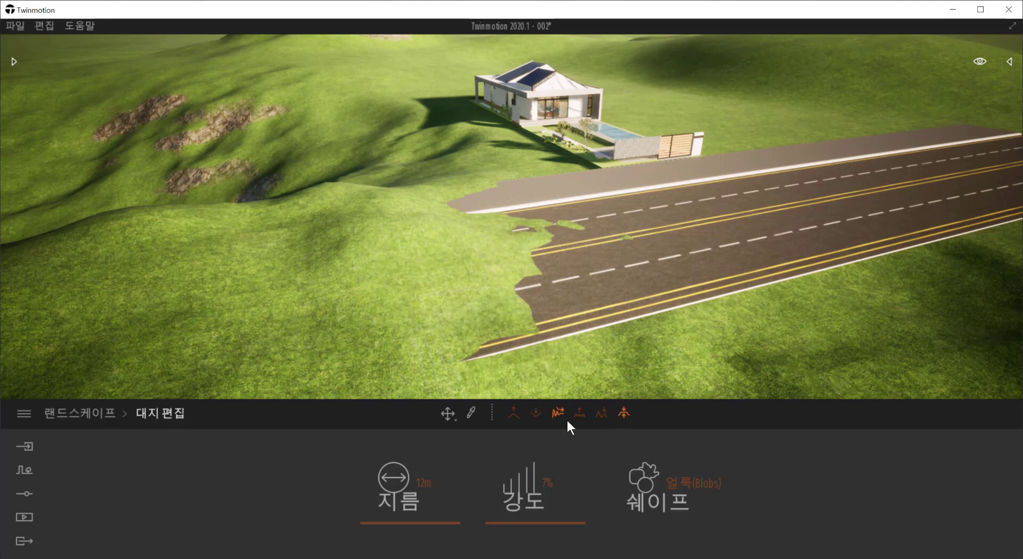
click(534, 409)
mouse_move(493, 301)
mouse_down()
mouse_move(435, 289)
mouse_move(487, 229)
mouse_move(381, 234)
mouse_move(436, 251)
mouse_move(398, 215)
mouse_move(338, 217)
mouse_move(392, 267)
mouse_move(395, 289)
mouse_move(261, 204)
mouse_up()
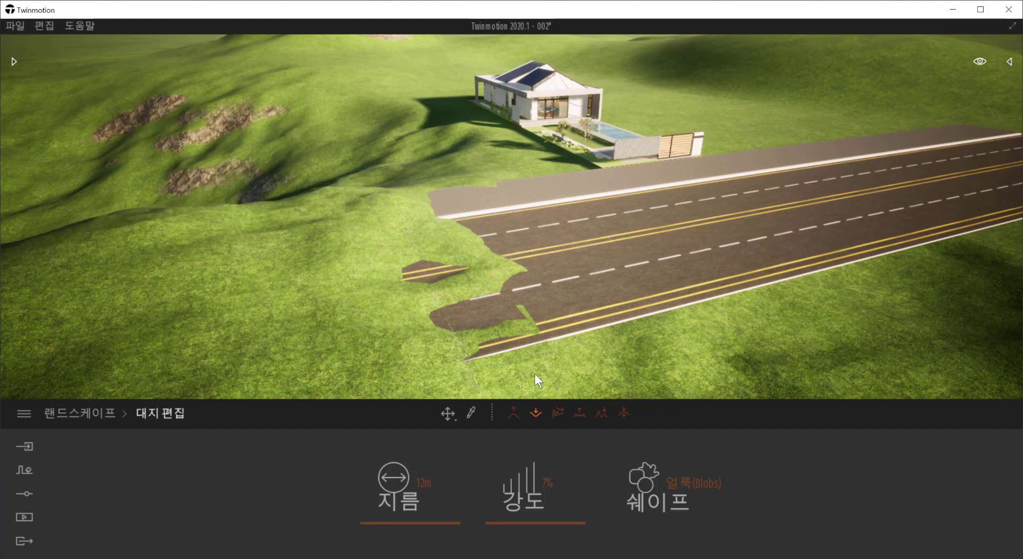
mouse_move(535, 374)
mouse_down()
mouse_move(372, 333)
mouse_move(383, 281)
mouse_move(479, 270)
mouse_move(410, 202)
mouse_move(267, 212)
mouse_move(282, 203)
mouse_move(474, 303)
mouse_up()
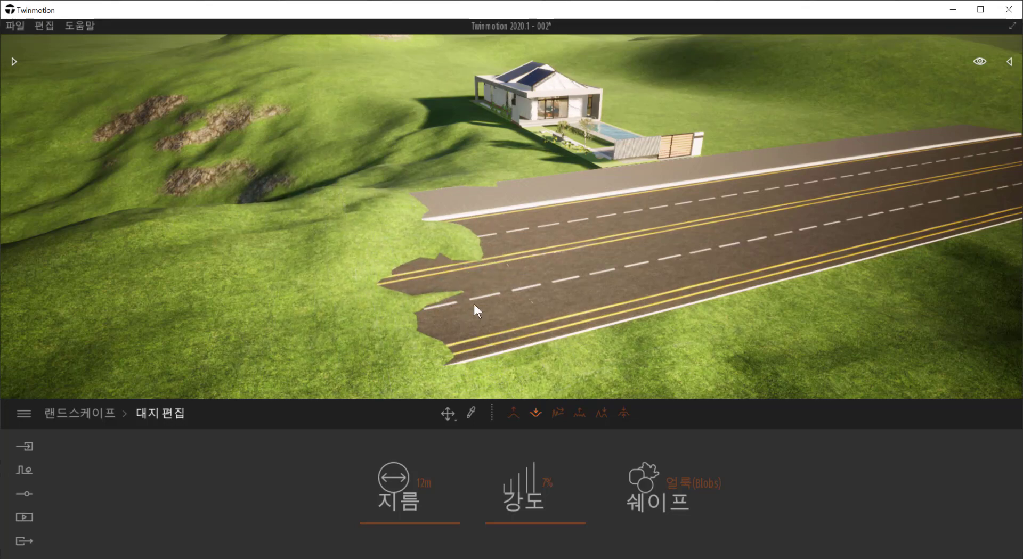
Step: Set the brush shape to 자전거, and erode and dig the shaded valley slope below the rock patches with a 12 m brush
mouse_move(440, 276)
middle_down()
mouse_move(559, 239)
mouse_move(639, 277)
mouse_move(661, 245)
mouse_move(646, 194)
middle_up()
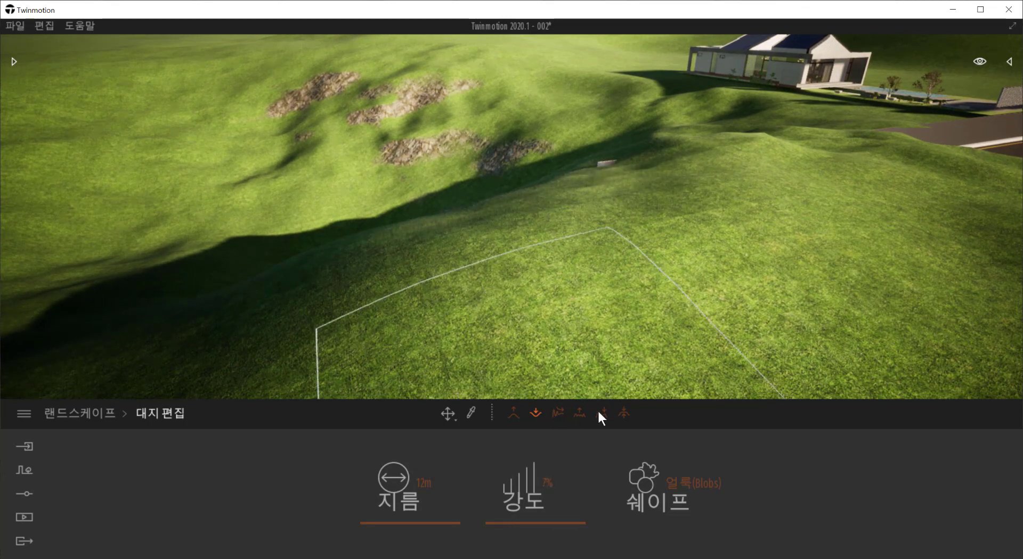
click(559, 413)
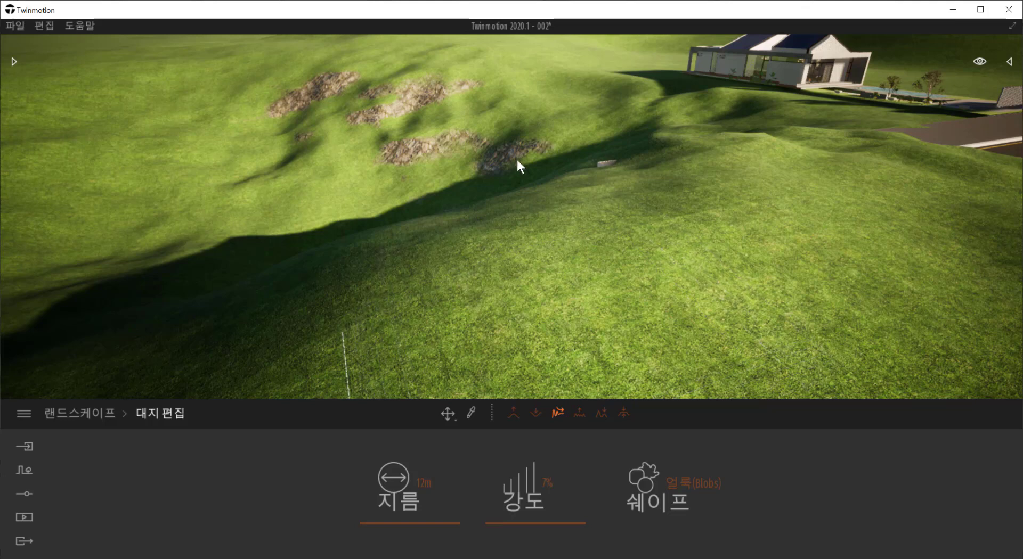
click(639, 471)
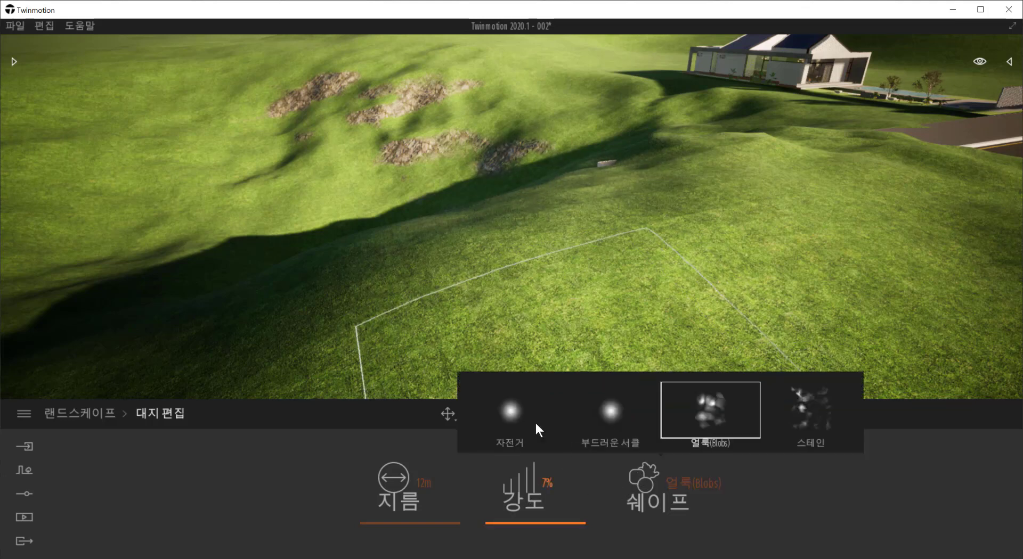
click(535, 423)
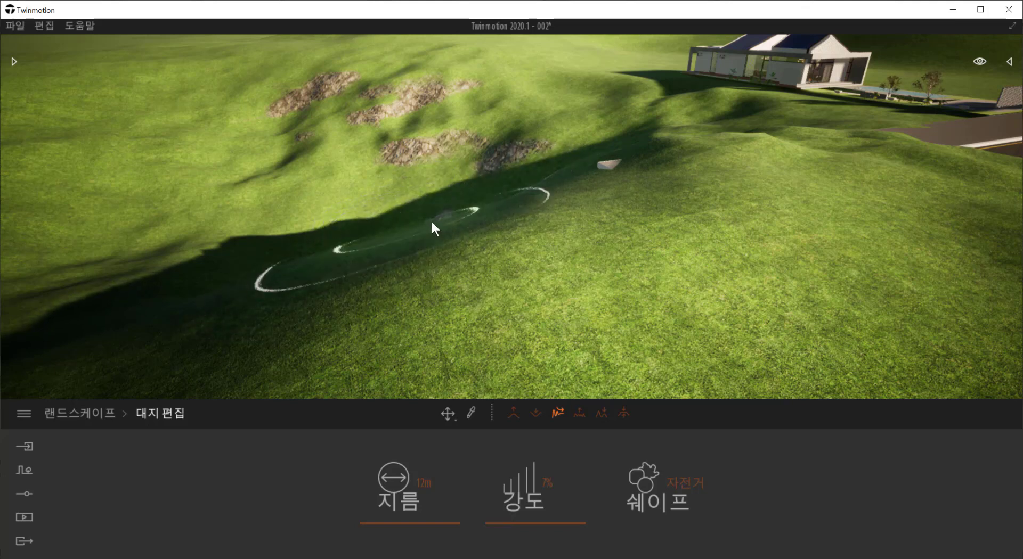
click(624, 413)
mouse_move(400, 241)
mouse_down()
mouse_move(343, 229)
mouse_move(449, 221)
mouse_move(510, 193)
mouse_move(522, 202)
mouse_move(292, 263)
mouse_move(195, 270)
mouse_move(447, 141)
mouse_move(271, 128)
mouse_move(336, 152)
mouse_move(274, 194)
mouse_move(388, 228)
mouse_up()
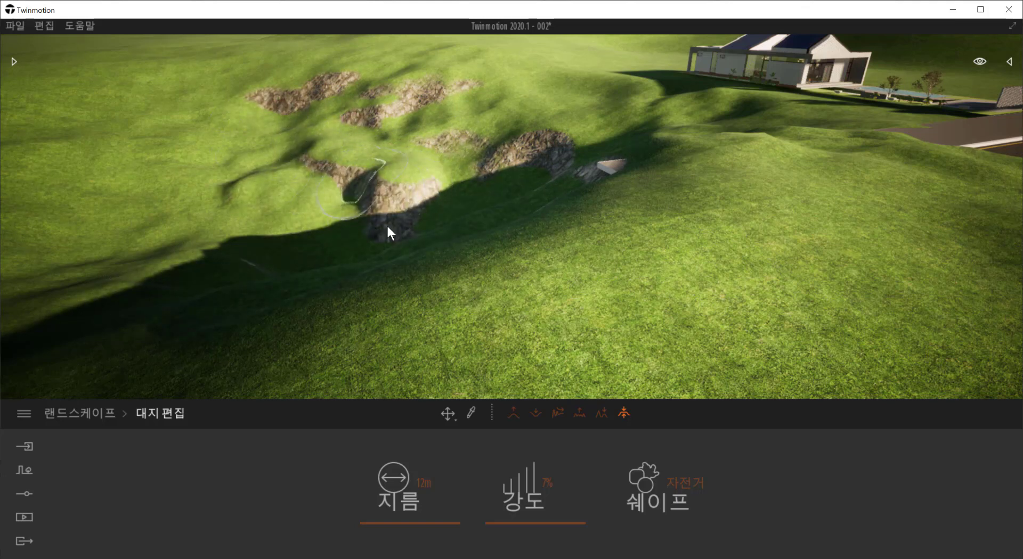
click(535, 413)
mouse_move(357, 149)
mouse_down()
mouse_move(404, 178)
mouse_move(366, 159)
mouse_move(325, 160)
mouse_move(429, 168)
mouse_move(375, 172)
mouse_move(337, 160)
mouse_move(428, 222)
mouse_move(503, 208)
mouse_move(481, 237)
mouse_move(347, 247)
mouse_move(257, 306)
mouse_up()
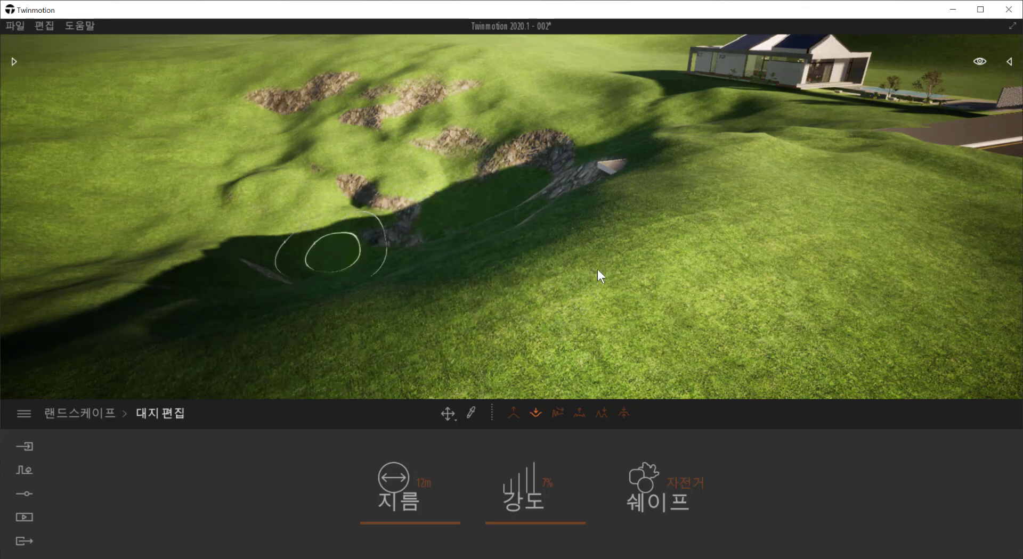
Step: Raise a large hill in the distance behind the house with a 110 m brush at 39% strength
scroll(474, 278, down, 1)
scroll(473, 275, down, 3)
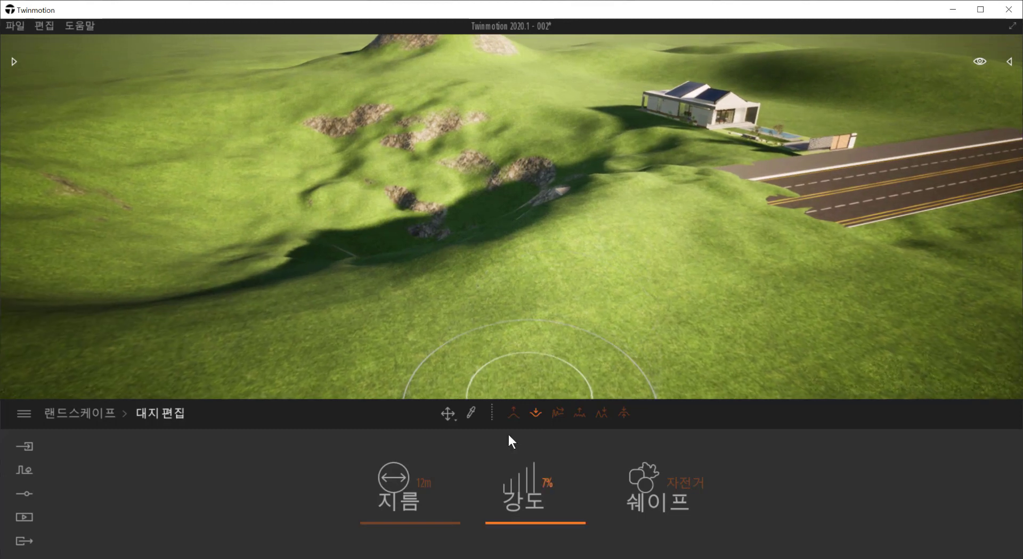
click(513, 420)
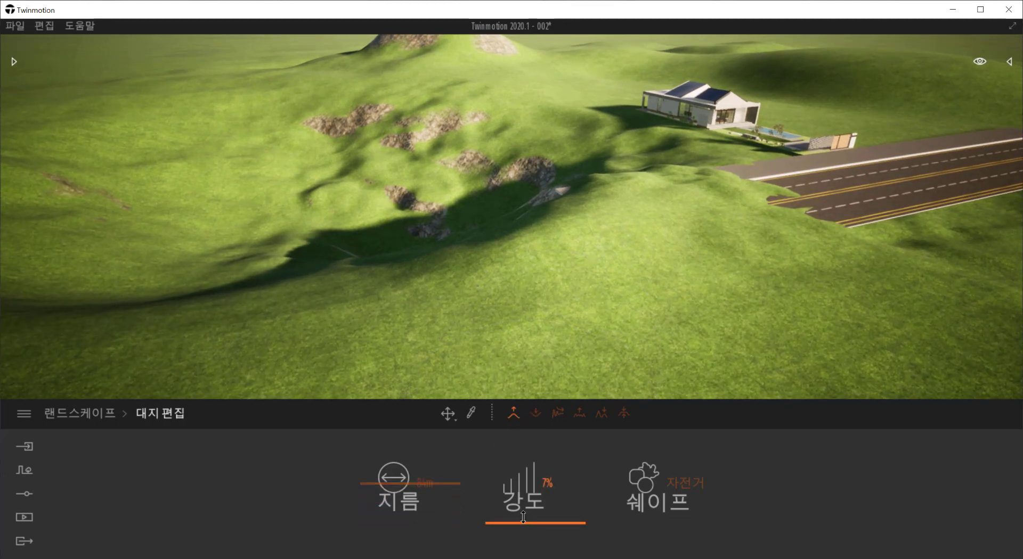
drag(523, 517, 523, 494)
drag(408, 485, 414, 465)
middle_drag(775, 213, 677, 314)
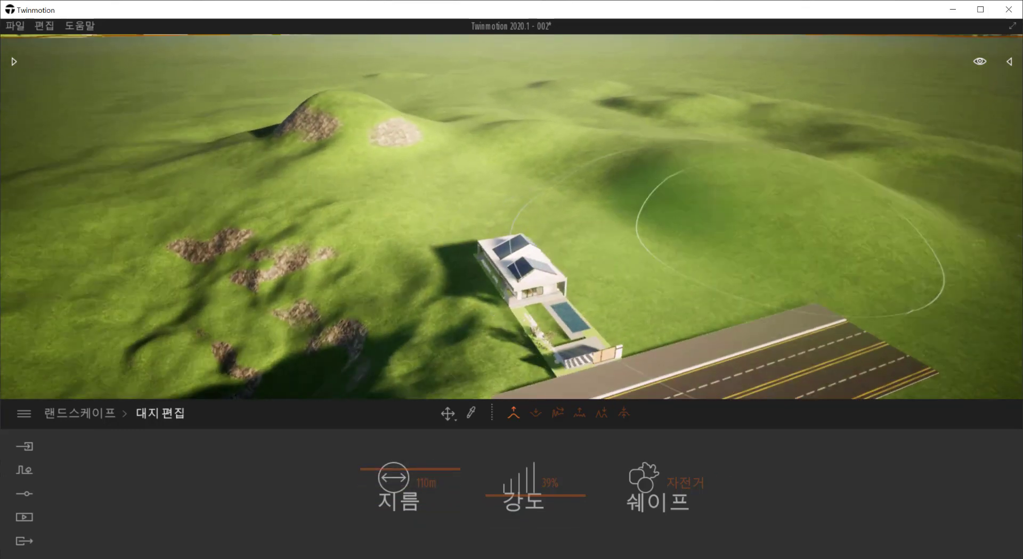
mouse_move(742, 155)
mouse_down()
mouse_move(669, 114)
mouse_move(742, 132)
mouse_move(757, 74)
mouse_up()
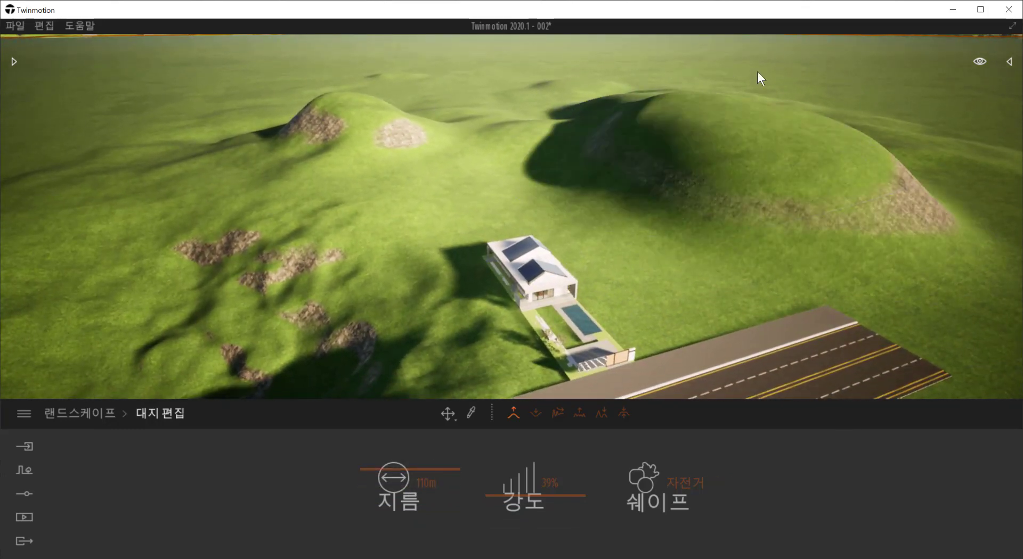
key(ctrl+z)
drag(661, 90, 680, 76)
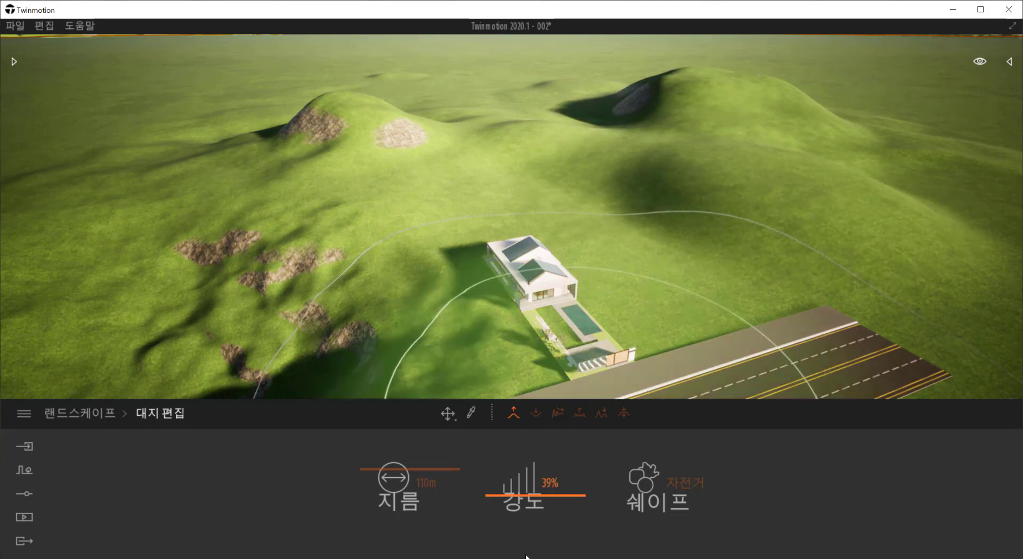
Step: Rework the top of the new hill with a 29 m brush at 28% strength
drag(525, 496, 506, 497)
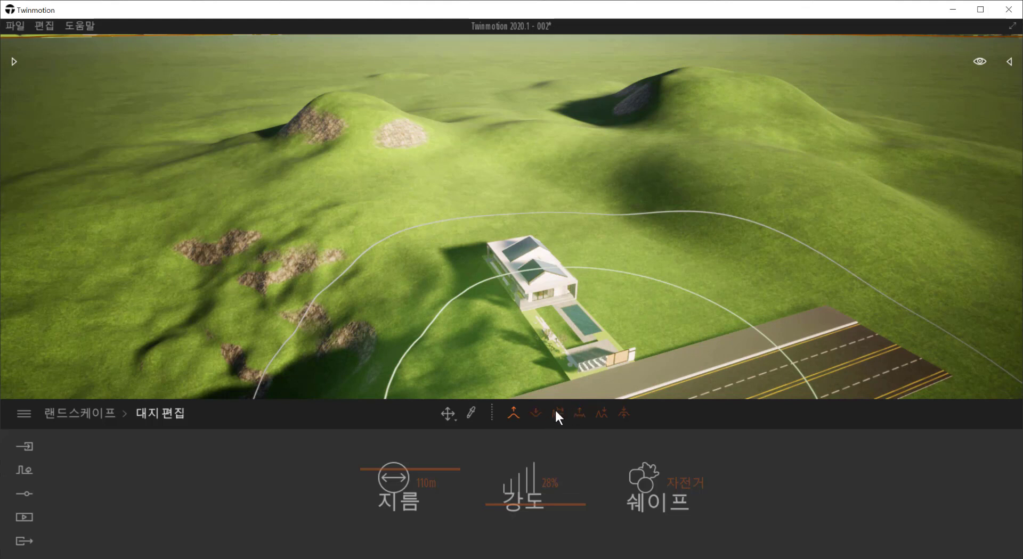
click(557, 414)
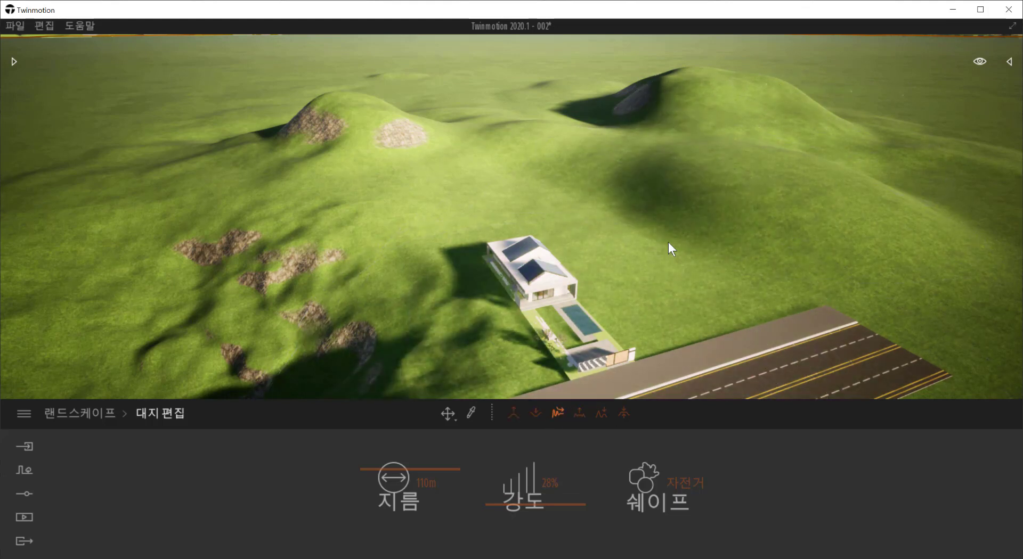
drag(425, 476, 391, 476)
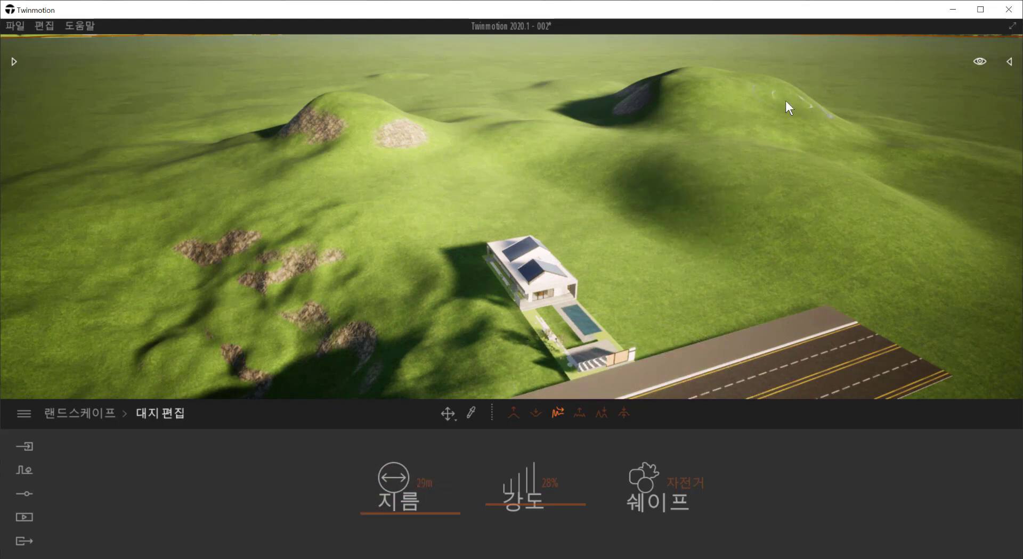
mouse_move(650, 85)
mouse_down()
mouse_move(564, 103)
mouse_move(724, 98)
mouse_move(679, 98)
mouse_move(686, 71)
mouse_up()
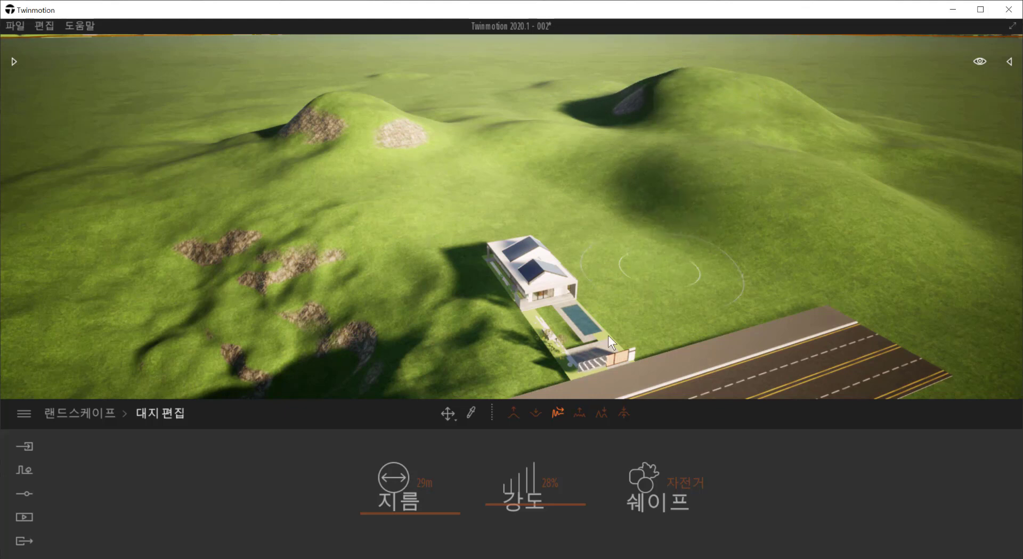
Step: Soften the rock patches on both distant hills, and switch the brush shape to 얼룩(Blobs) for the slope behind the house
click(600, 413)
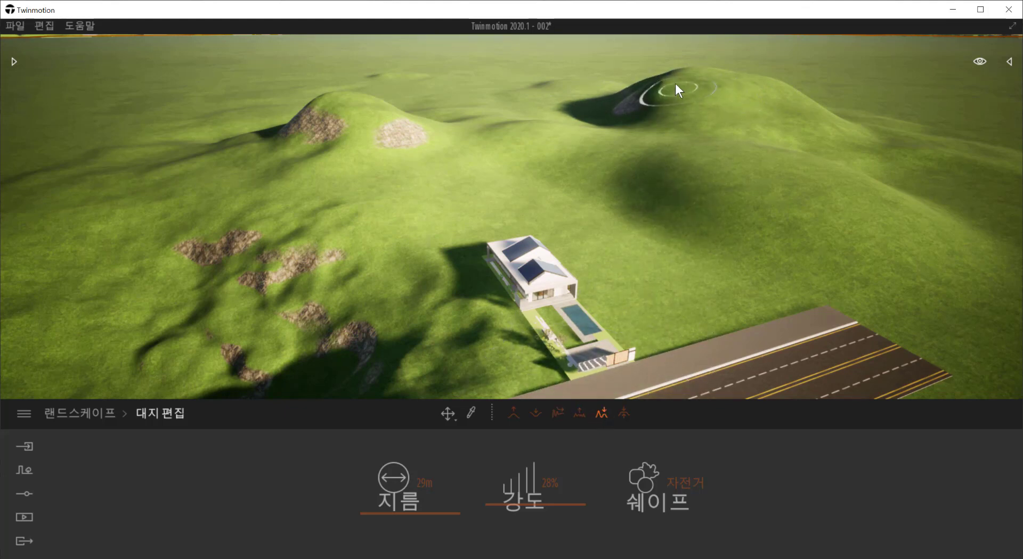
mouse_move(663, 79)
mouse_down()
mouse_move(658, 69)
mouse_move(701, 124)
mouse_move(602, 85)
mouse_move(723, 122)
mouse_move(626, 65)
mouse_up()
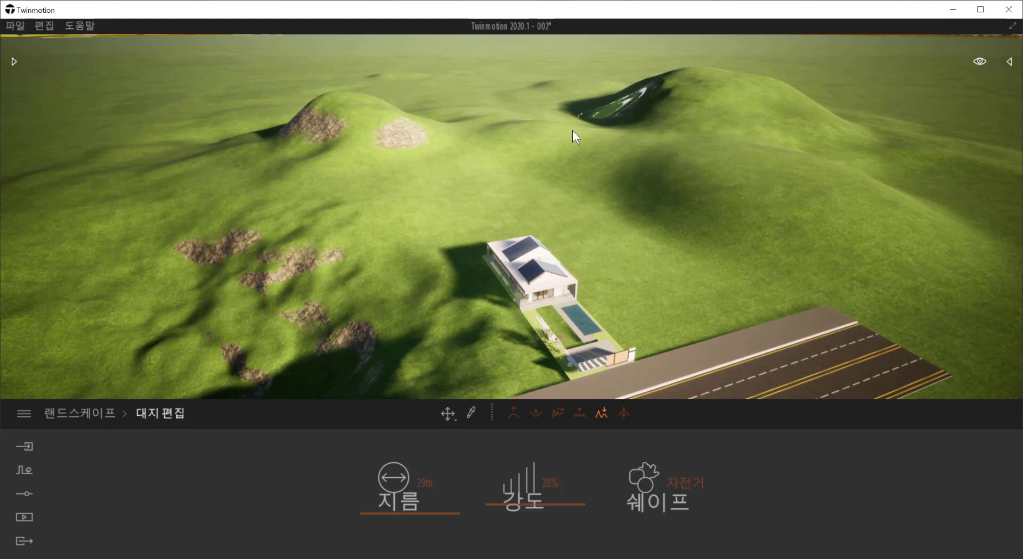
drag(445, 126, 392, 131)
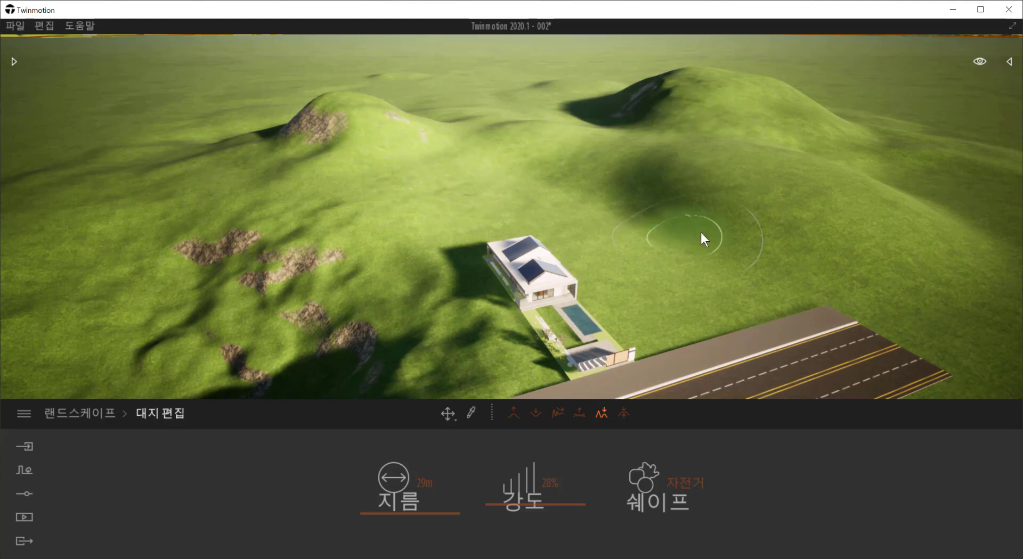
click(686, 482)
click(706, 428)
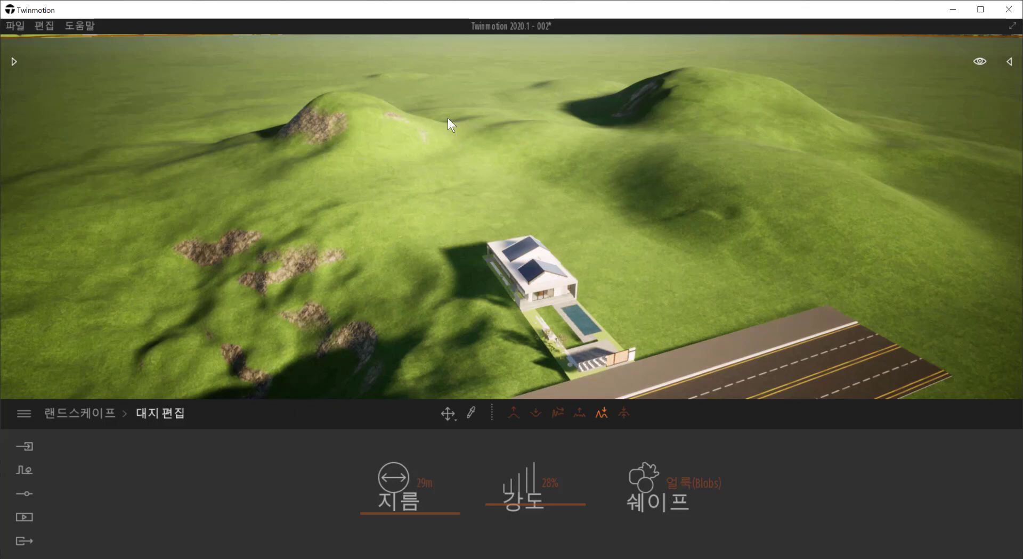
Step: Examine the sculpted valley, hills and road edge around the house, and leave terrain editing
right_drag(579, 362, 591, 319)
middle_drag(580, 362, 605, 315)
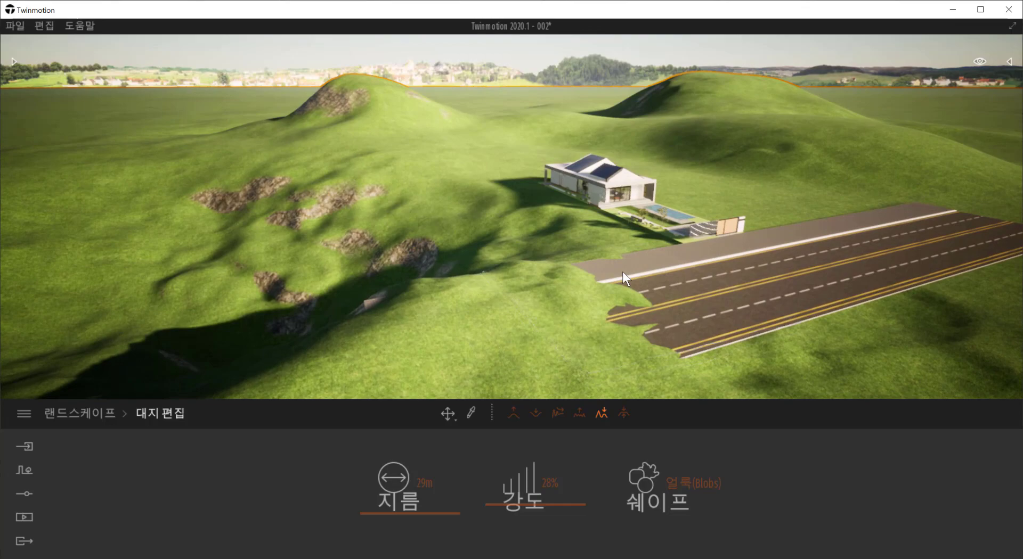
scroll(639, 273, up, 5)
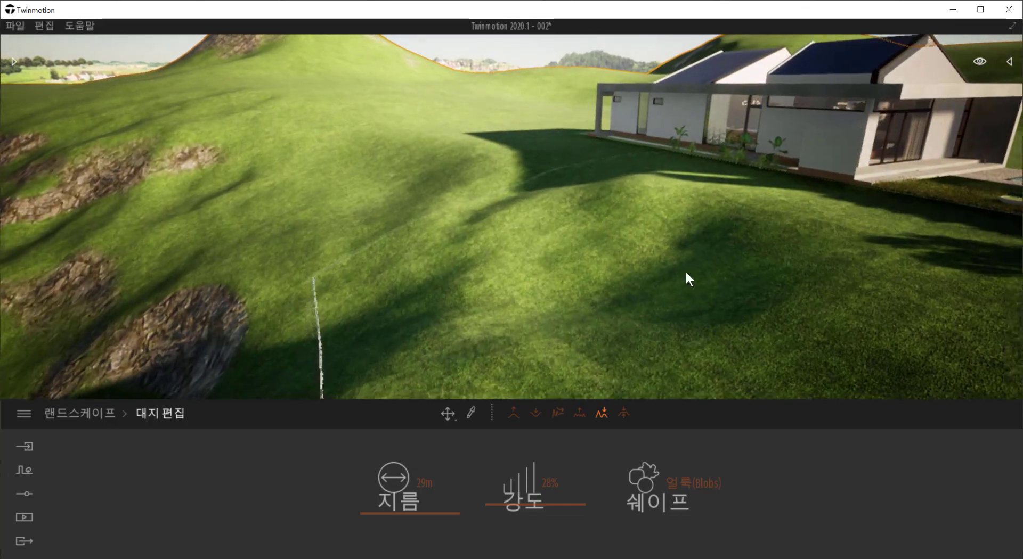
right_drag(685, 273, 764, 246)
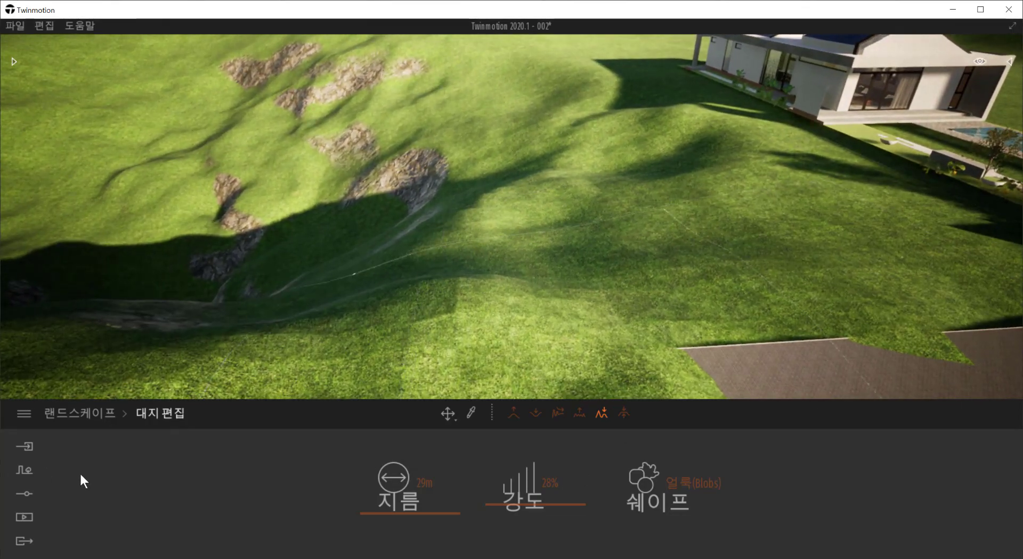
scroll(565, 212, down, 5)
scroll(565, 212, down, 4)
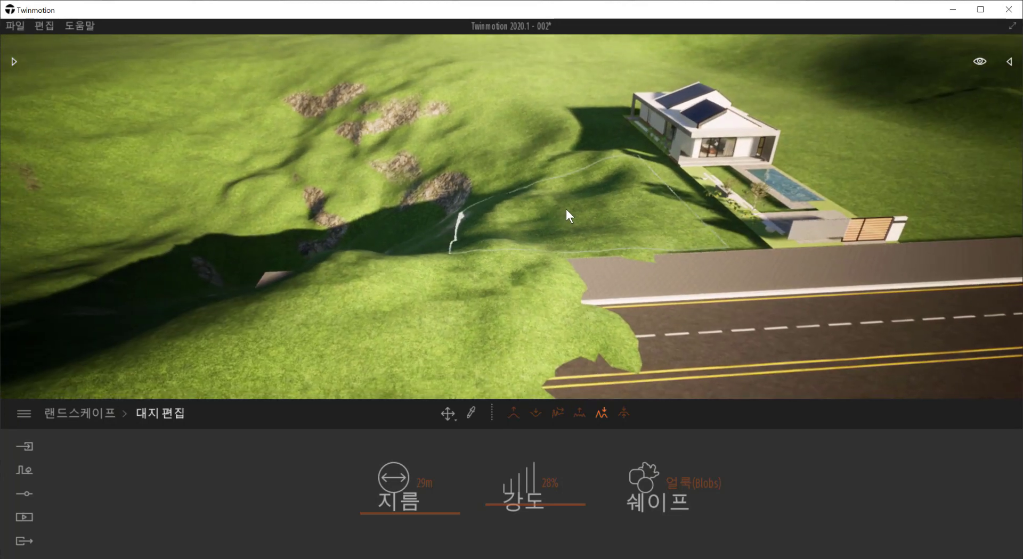
right_drag(567, 229, 586, 264)
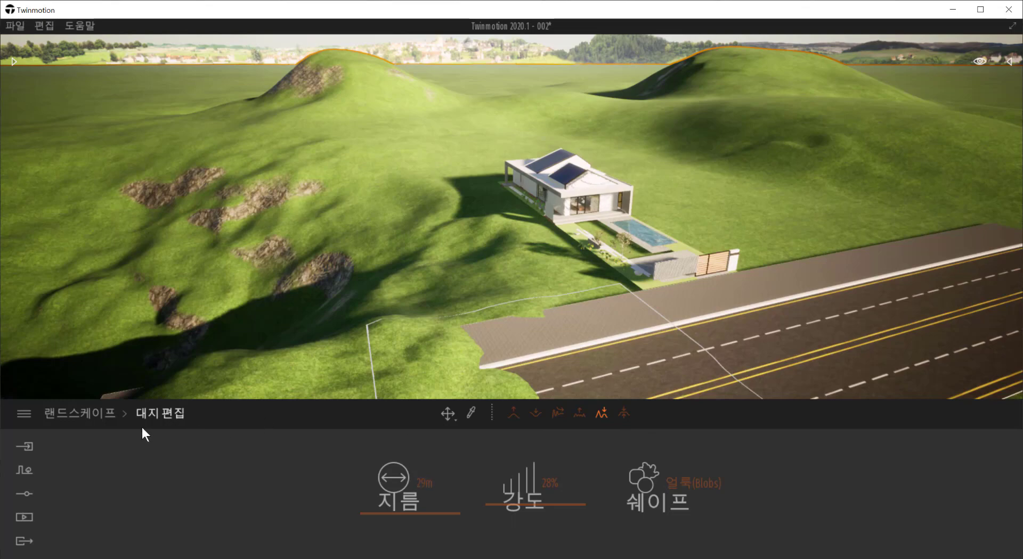
click(80, 415)
Step: Inspect the finished terrain around the house, pool and road from several close and distant viewpoints
scroll(884, 233, up, 5)
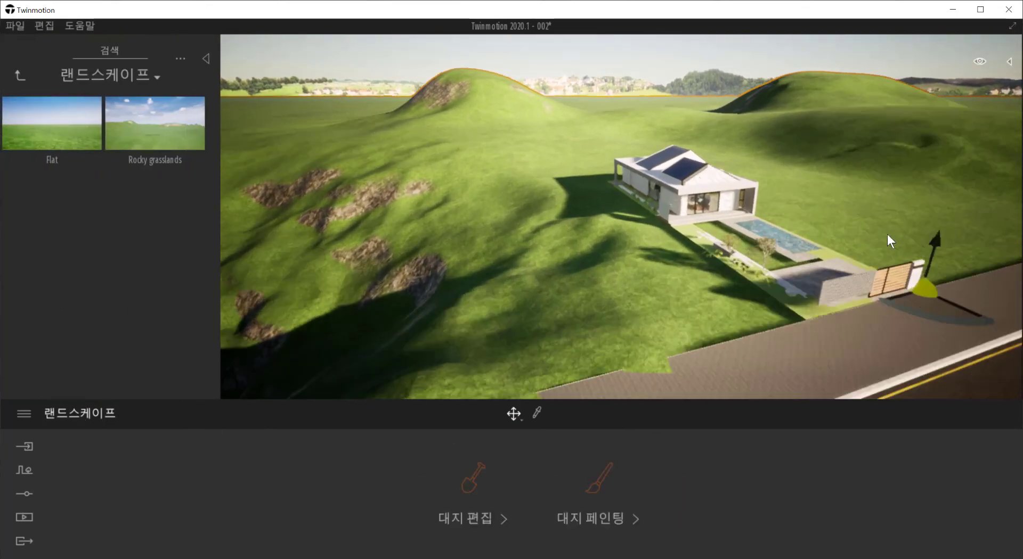
middle_drag(942, 224, 817, 242)
scroll(745, 251, up, 2)
scroll(634, 270, up, 4)
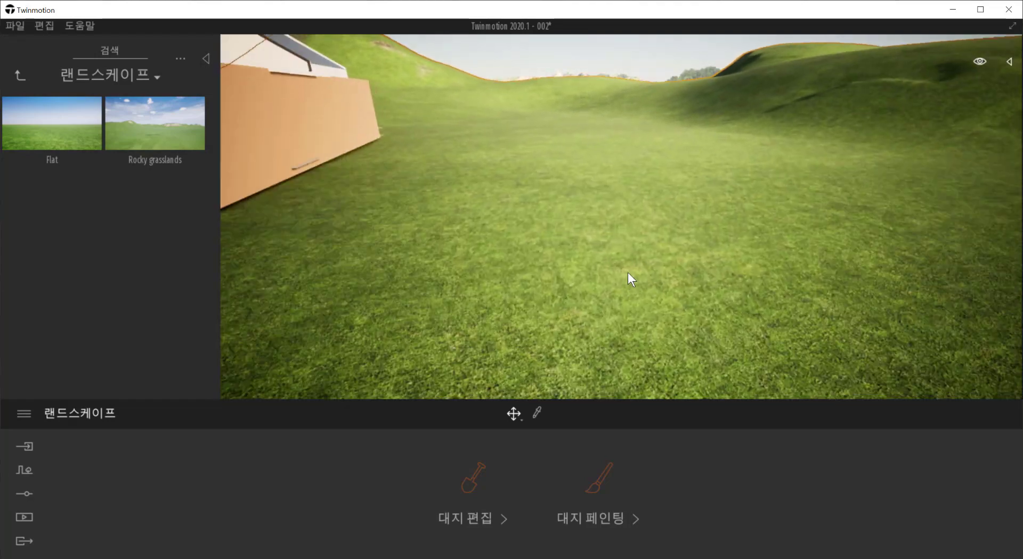
scroll(586, 276, up, 3)
scroll(549, 275, down, 4)
scroll(479, 288, down, 2)
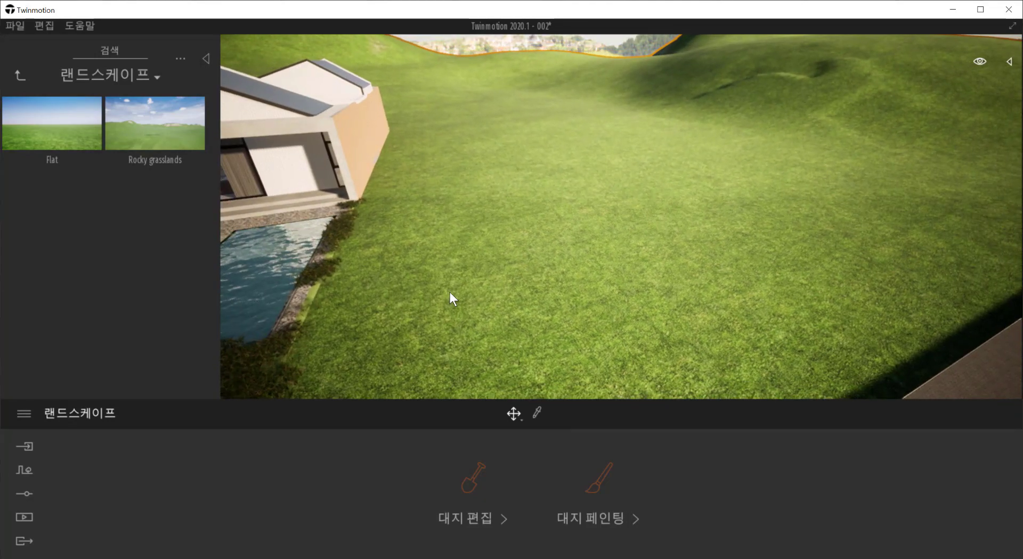
scroll(436, 304, down, 4)
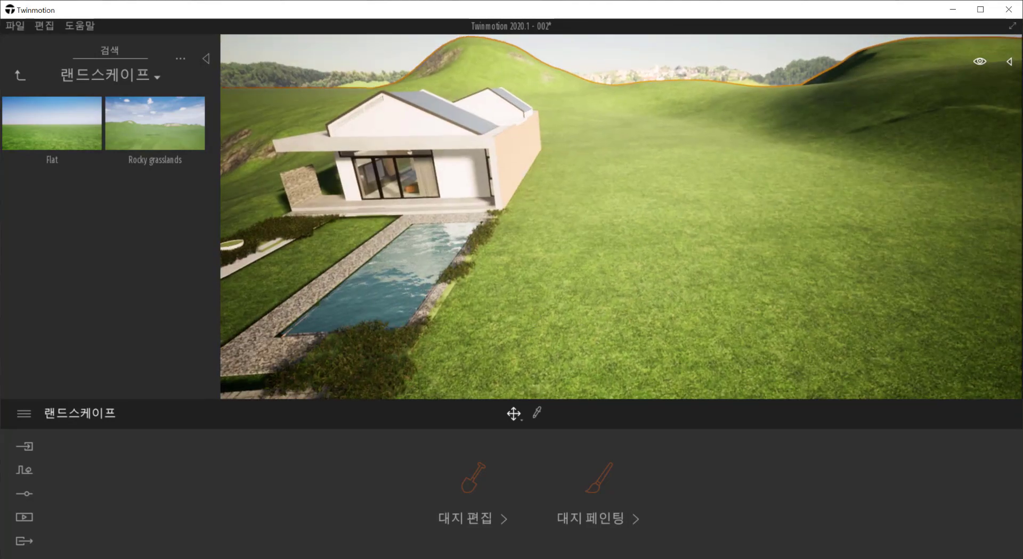
scroll(498, 309, up, 1)
middle_drag(507, 309, 905, 314)
shift+middle_drag(427, 330, 285, 323)
shift+middle_drag(442, 337, 655, 325)
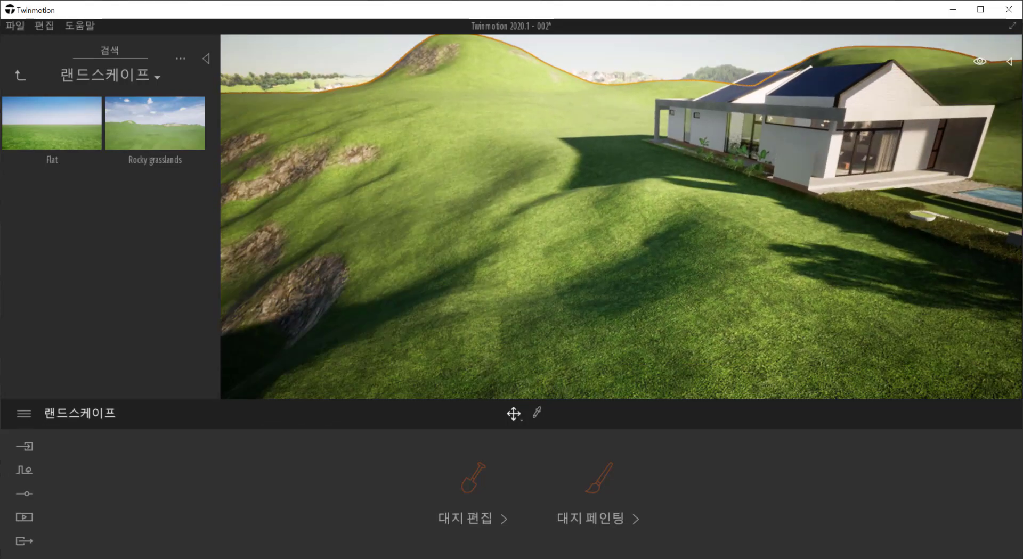
scroll(456, 326, down, 1)
scroll(536, 312, down, 2)
shift+middle_drag(716, 272, 410, 273)
mouse_move(773, 210)
middle_down()
mouse_move(969, 205)
mouse_move(772, 210)
middle_up()
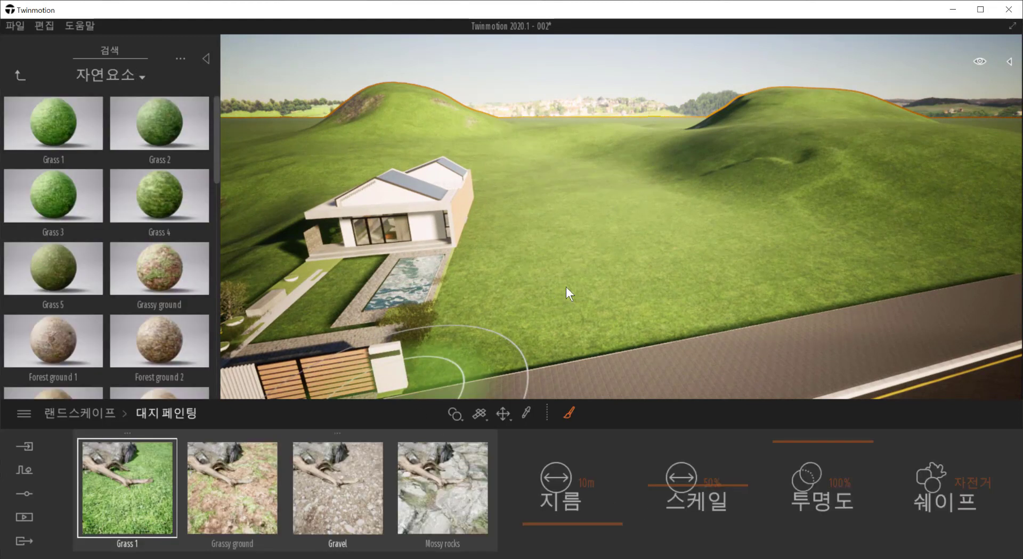
Step: Set up ground painting with Gravel, a 6 m brush diameter and the 스테인 brush shape for the grass beside the house
drag(575, 525, 579, 522)
scroll(496, 349, up, 3)
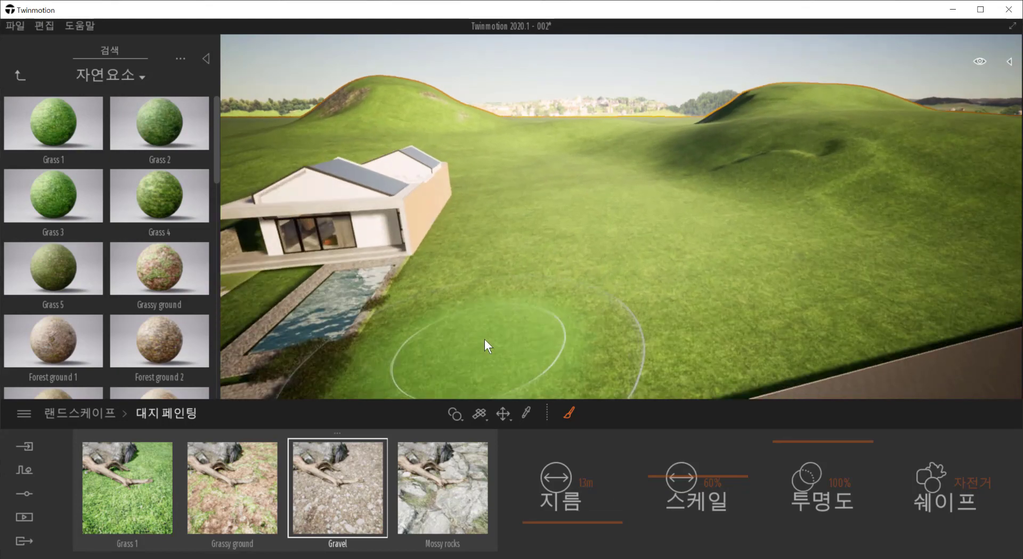
mouse_move(510, 315)
right_down()
mouse_move(510, 293)
mouse_move(537, 298)
mouse_move(501, 323)
right_up()
scroll(502, 323, down, 4)
scroll(502, 323, up, 2)
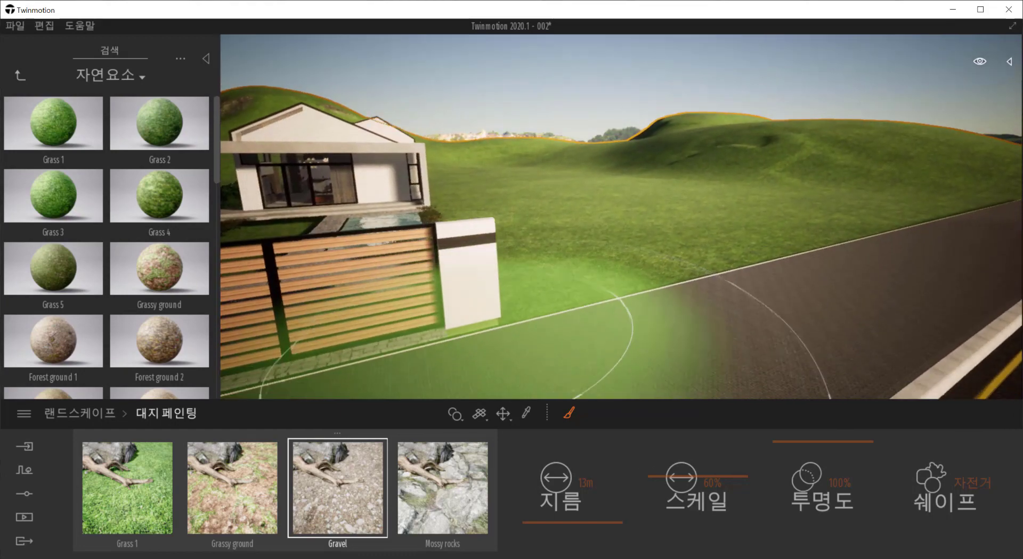
scroll(541, 272, up, 5)
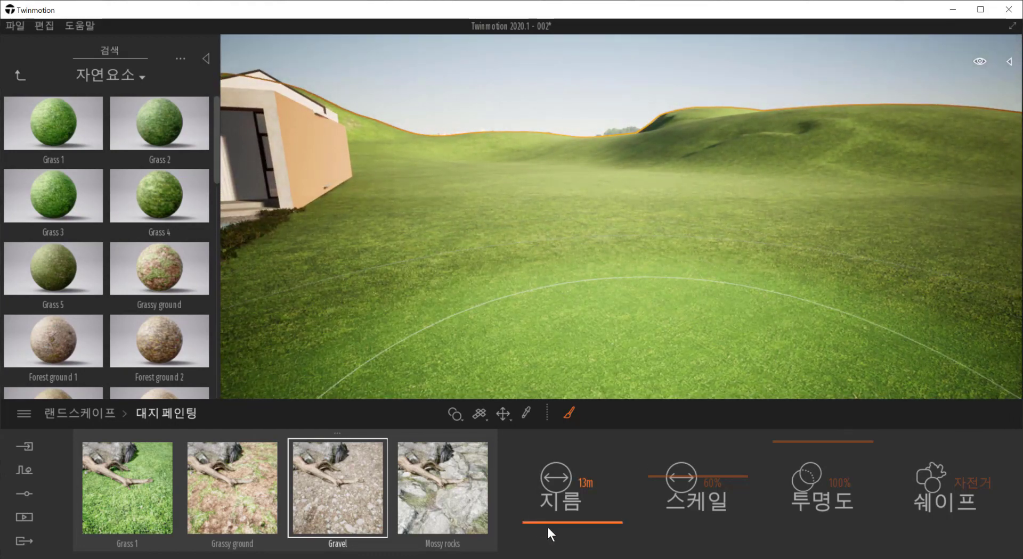
drag(548, 527, 552, 527)
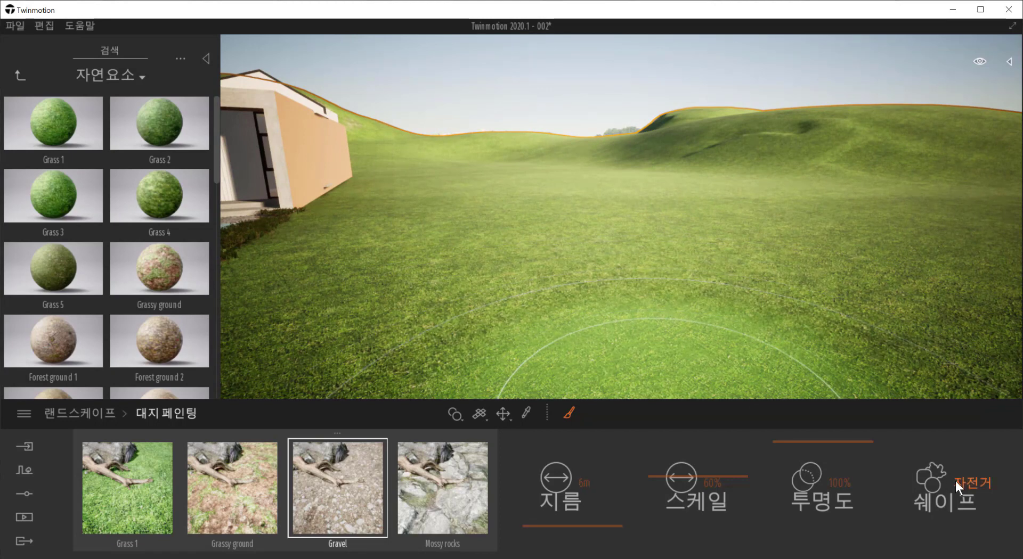
click(955, 482)
click(965, 479)
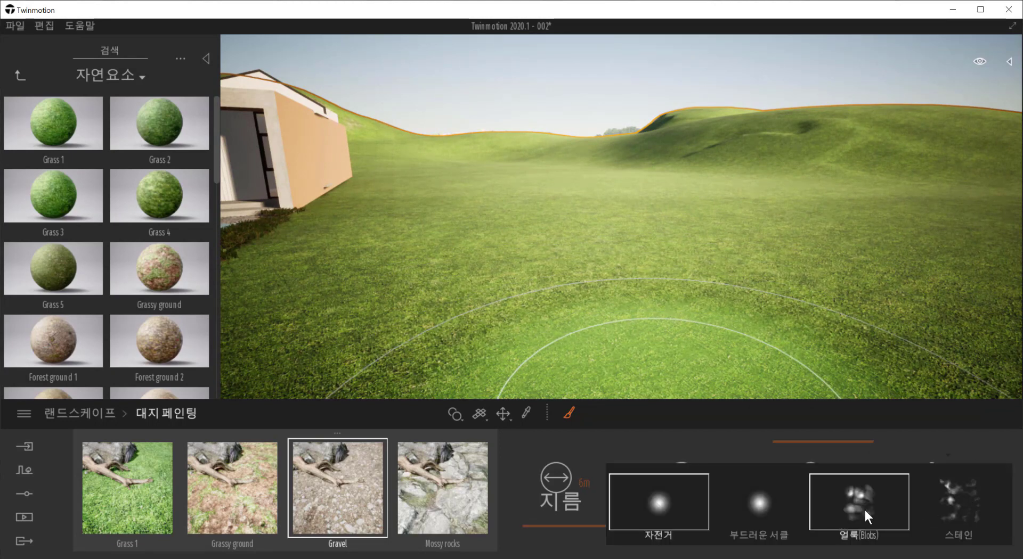
click(967, 493)
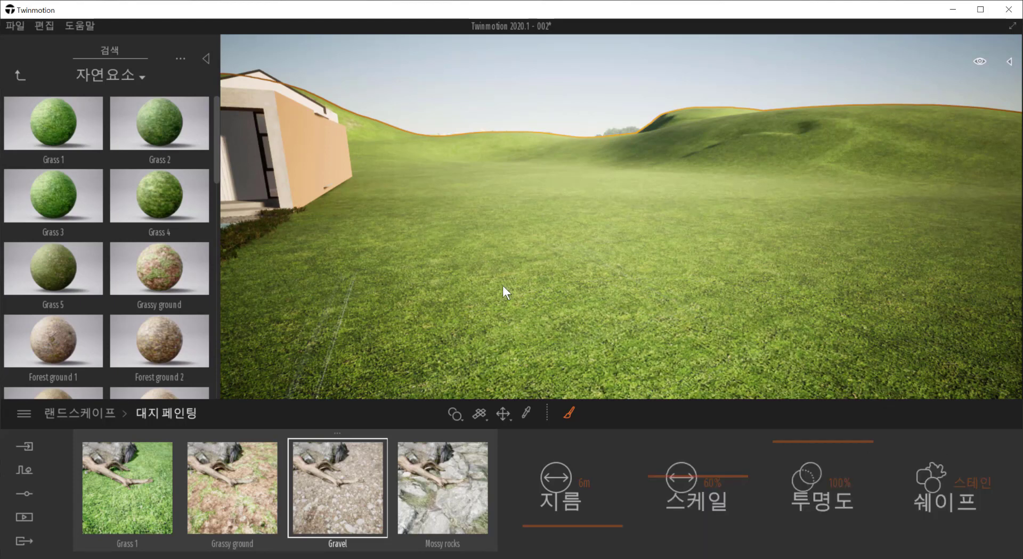
Step: Paint irregular gravel patches across the open grass beside the house
click(636, 288)
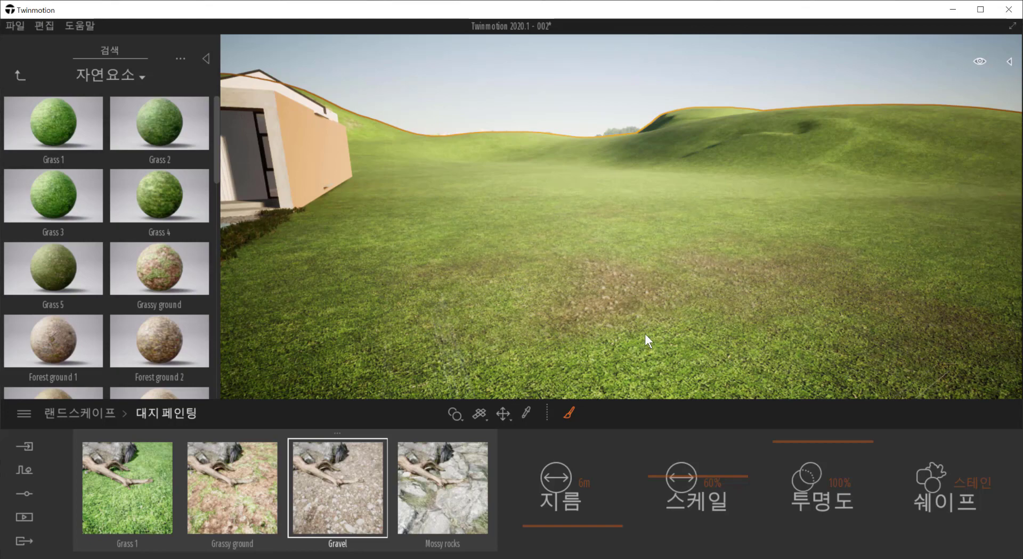
drag(644, 334, 563, 301)
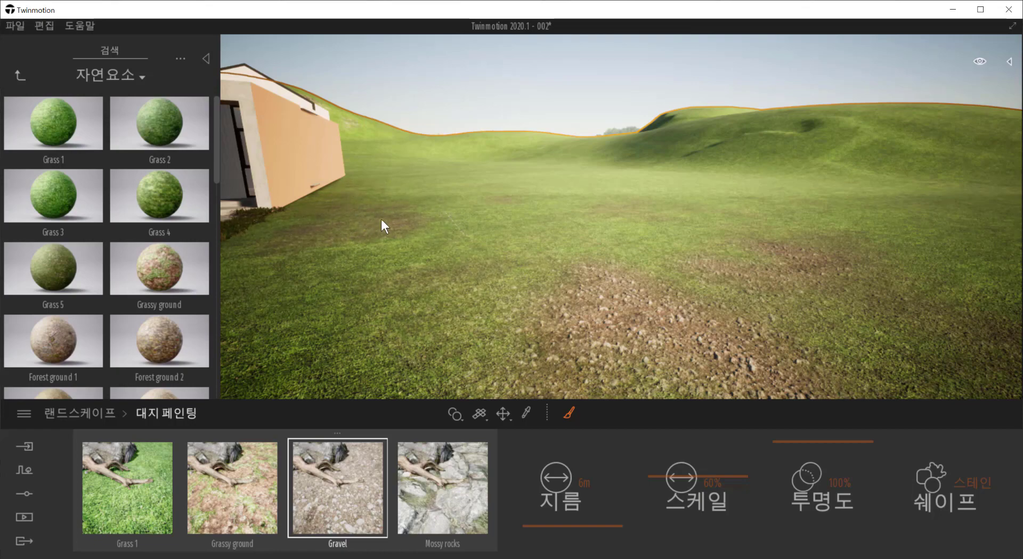
scroll(560, 267, down, 2)
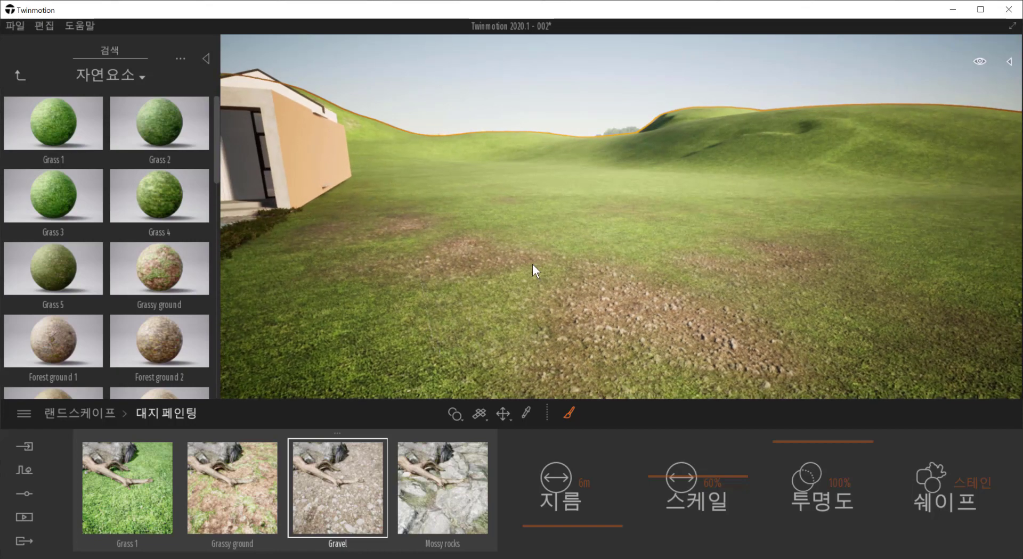
Step: Choose Mossy rocks as the paint material and switch the brush shape to 얼룩(Blobs)
scroll(527, 267, down, 5)
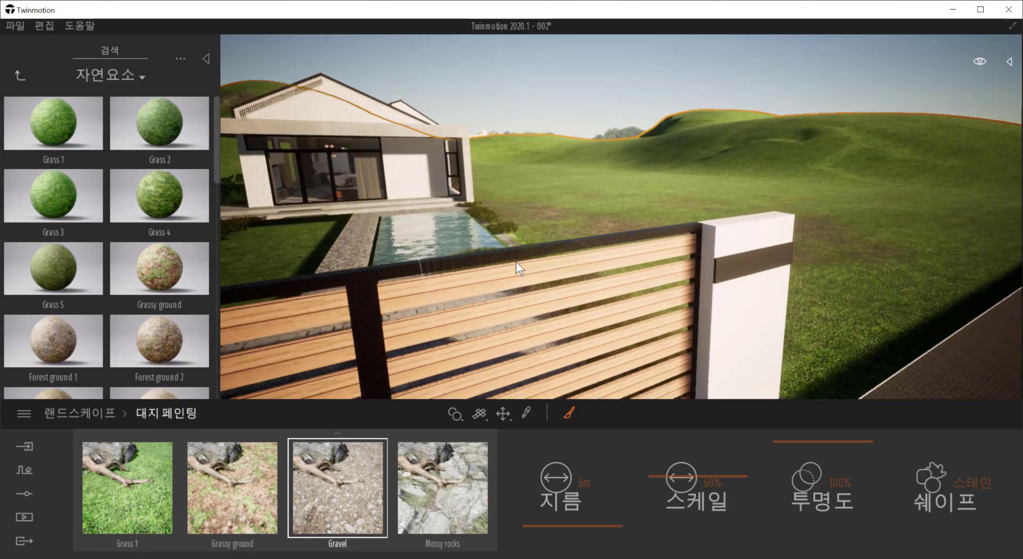
scroll(767, 274, up, 3)
right_drag(780, 276, 650, 256)
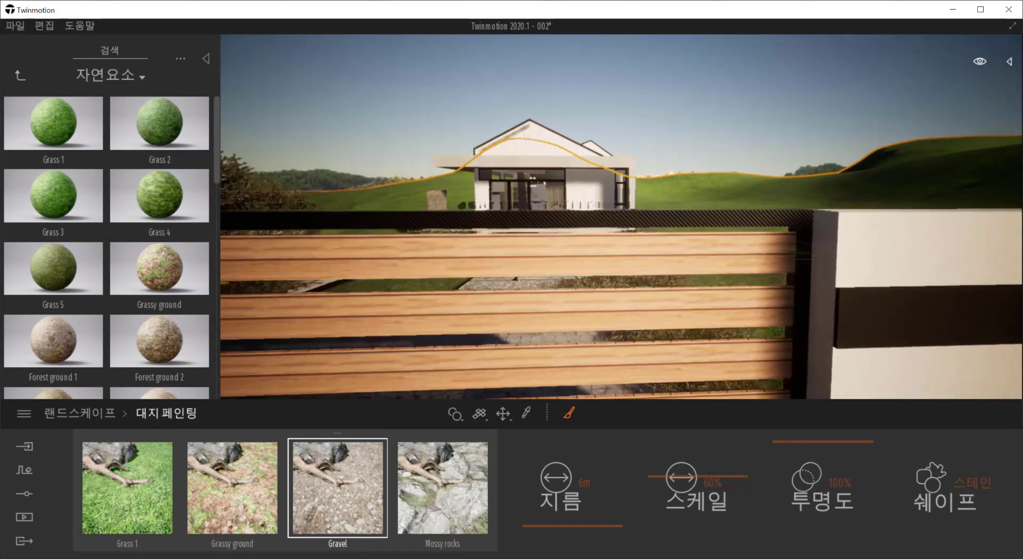
scroll(789, 266, down, 10)
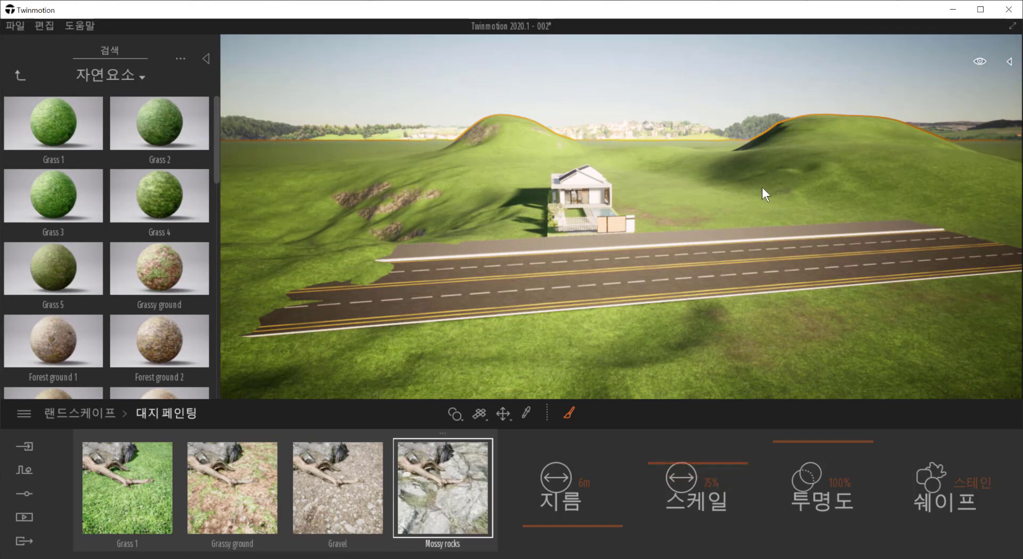
click(985, 495)
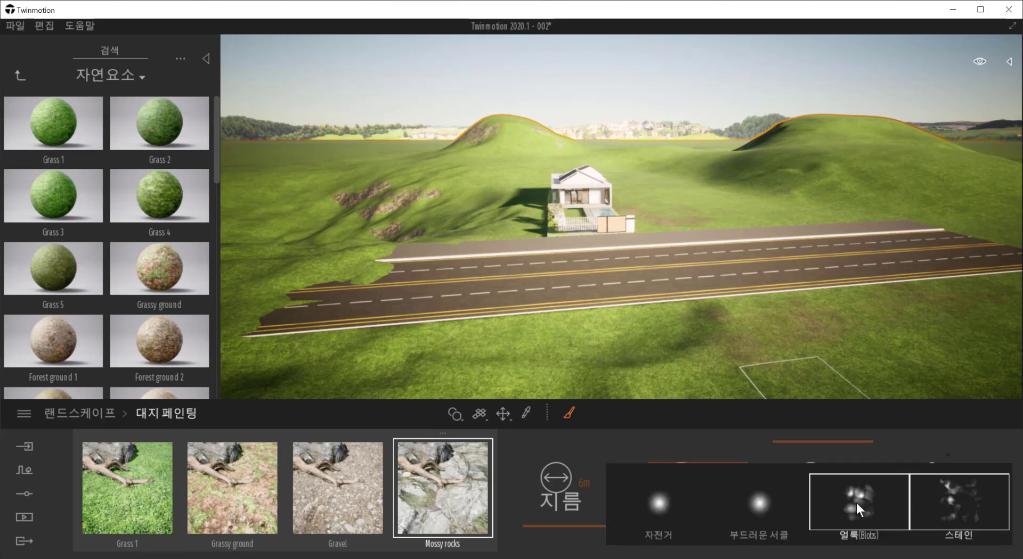
click(856, 503)
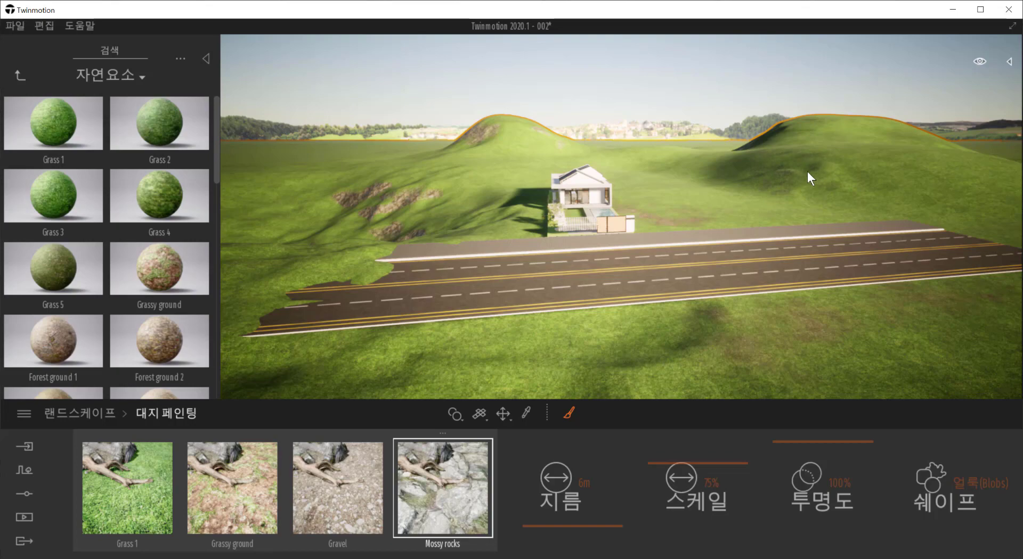
Step: Paint Mossy rocks patches on the grassy slope on the garden side of the house, lowering the brush opacity to 85%
scroll(808, 172, up, 5)
shift+middle_drag(884, 180, 931, 139)
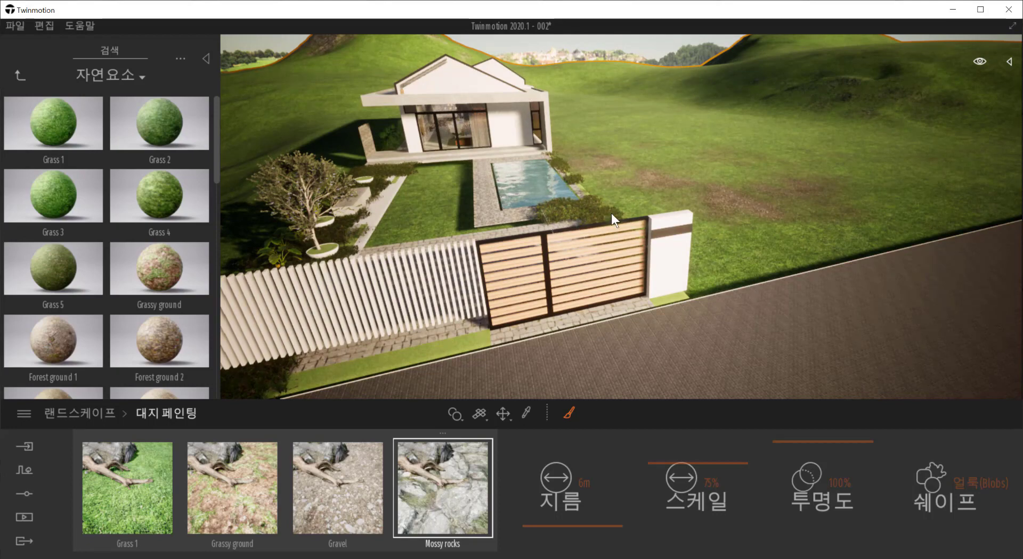
middle_drag(611, 213, 814, 202)
click(540, 267)
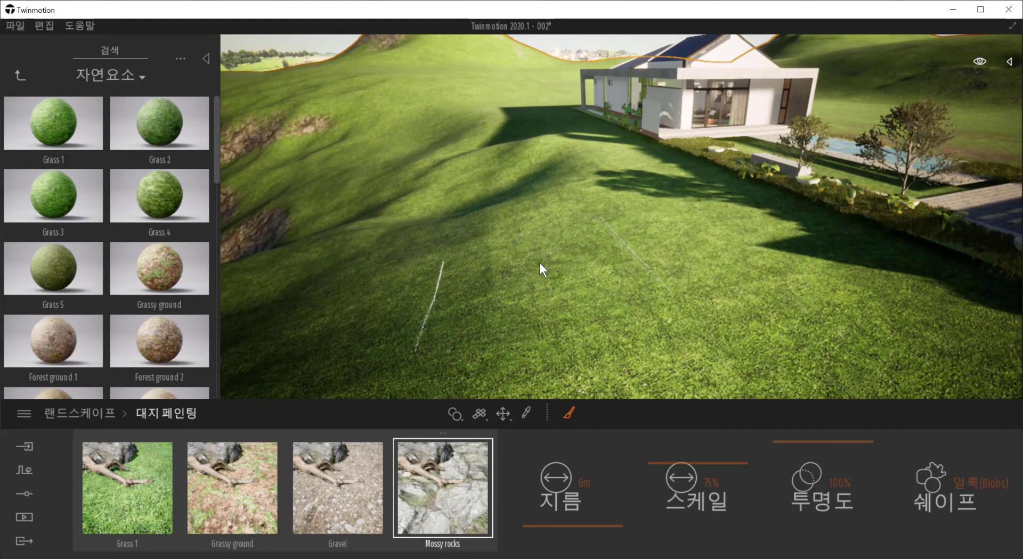
mouse_move(444, 209)
mouse_down()
mouse_move(322, 265)
mouse_move(452, 188)
mouse_move(445, 179)
mouse_up()
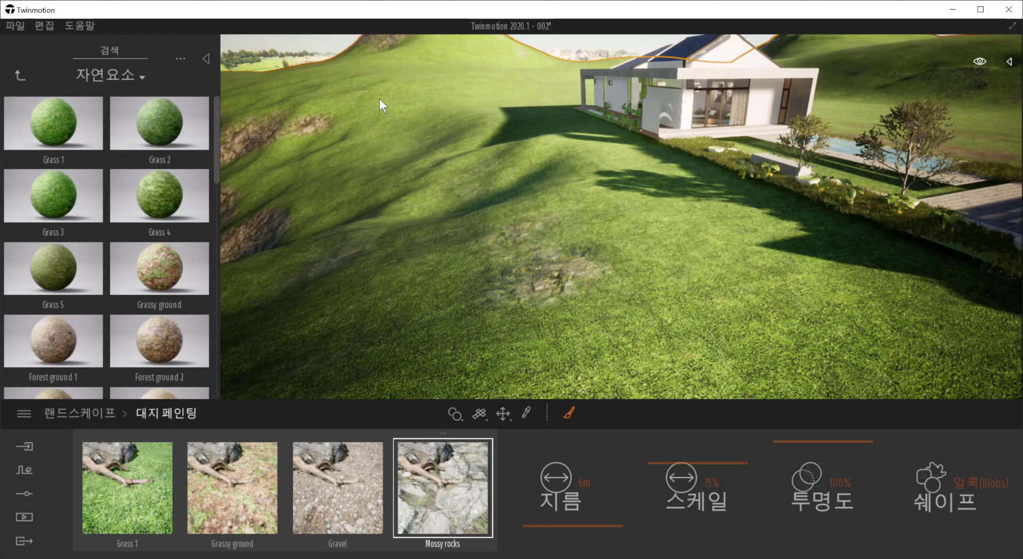
mouse_move(465, 142)
mouse_down()
mouse_move(421, 148)
mouse_move(423, 135)
mouse_move(456, 210)
mouse_up()
drag(799, 445, 799, 457)
drag(538, 270, 629, 287)
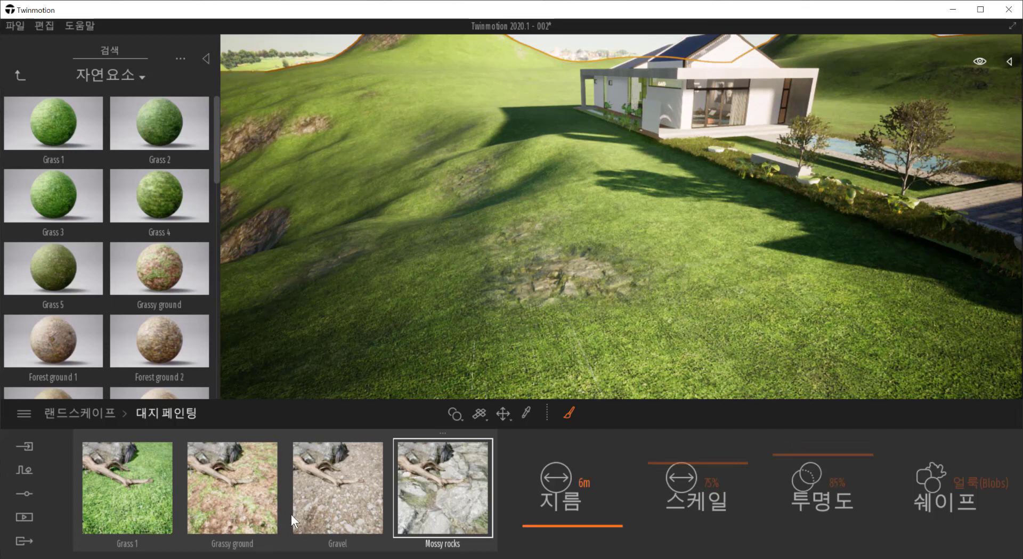
Step: Paint a broad band of Gravel between the garden hedge and the mossy rock patch
mouse_move(813, 264)
mouse_down()
mouse_move(757, 270)
mouse_move(650, 213)
mouse_move(758, 243)
mouse_move(628, 178)
mouse_up()
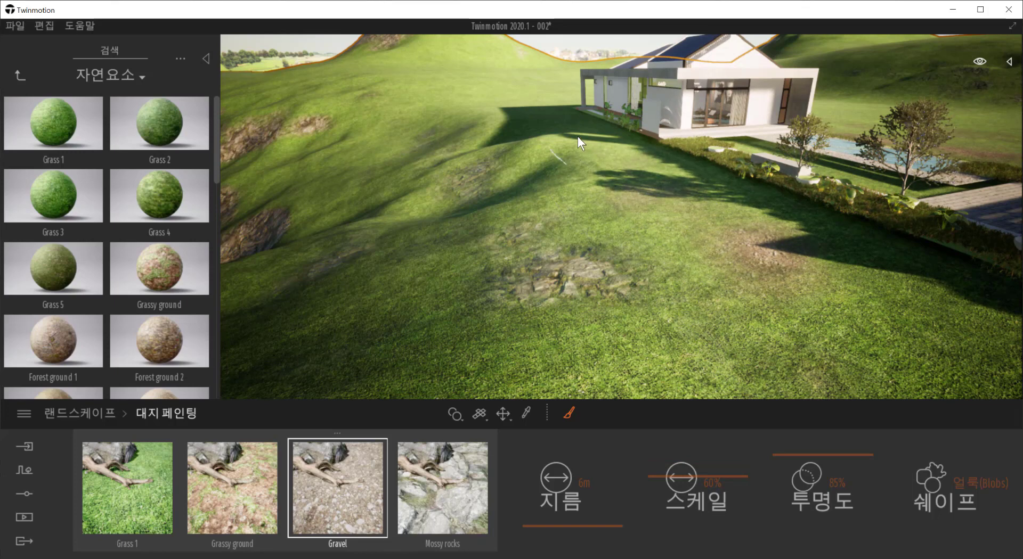
mouse_move(880, 261)
mouse_down()
mouse_move(869, 257)
mouse_move(866, 276)
mouse_up()
drag(751, 286, 595, 265)
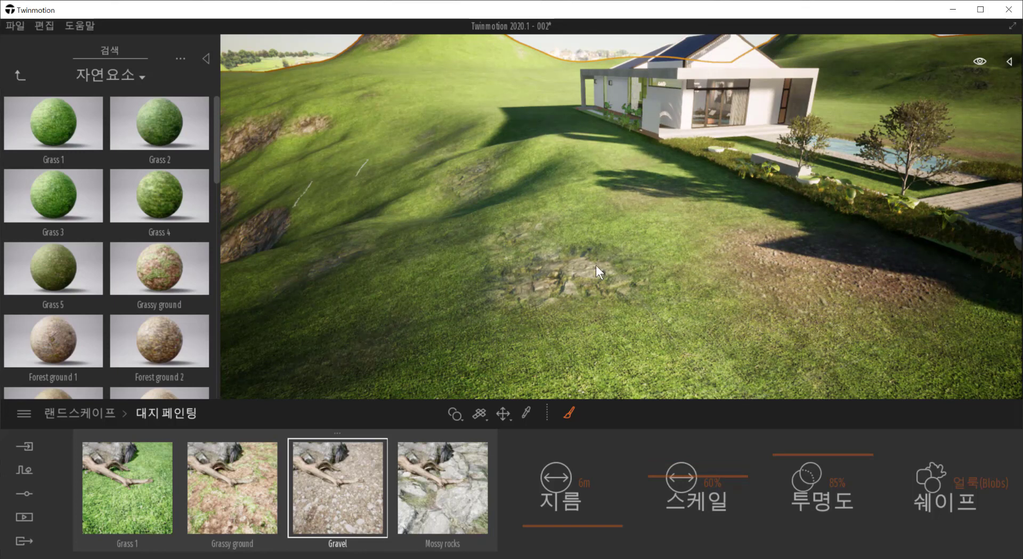
mouse_move(672, 270)
mouse_down()
mouse_move(465, 264)
mouse_move(580, 283)
mouse_move(666, 259)
mouse_move(601, 308)
mouse_move(651, 306)
mouse_move(529, 325)
mouse_up()
scroll(548, 324, up, 2)
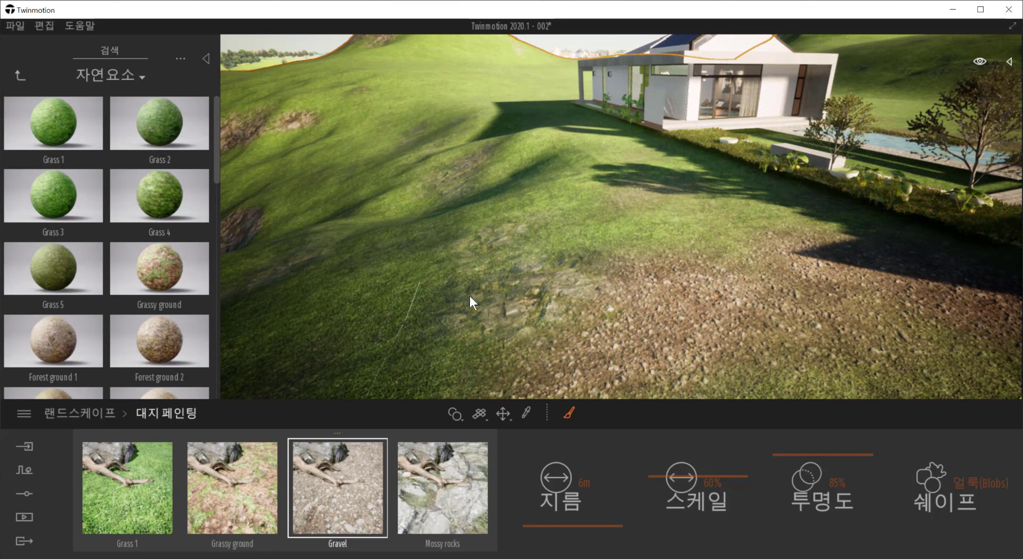
Step: Strengthen the mossy rock patch at the end of the gravel band, and touch up the adjoining Gravel
click(443, 487)
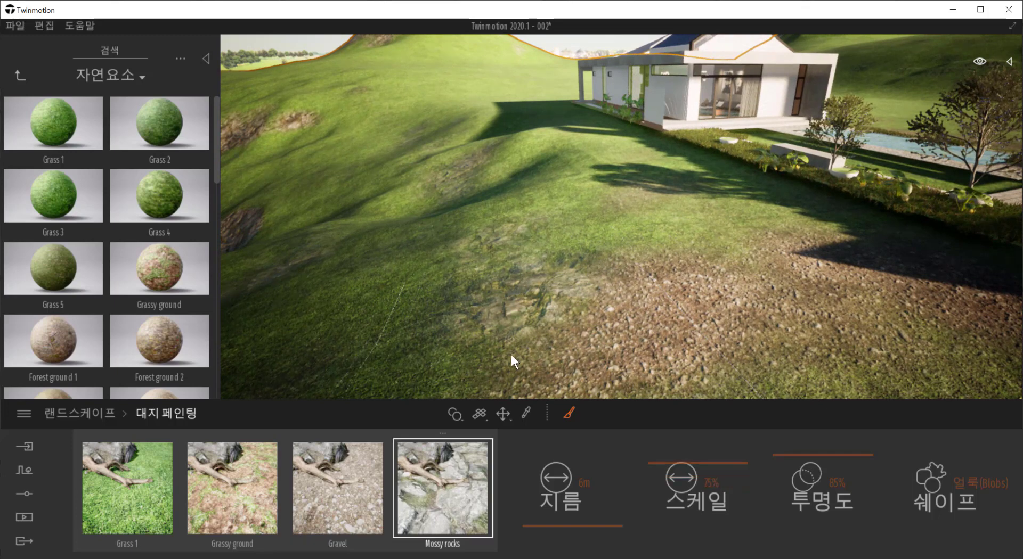
drag(476, 293, 454, 282)
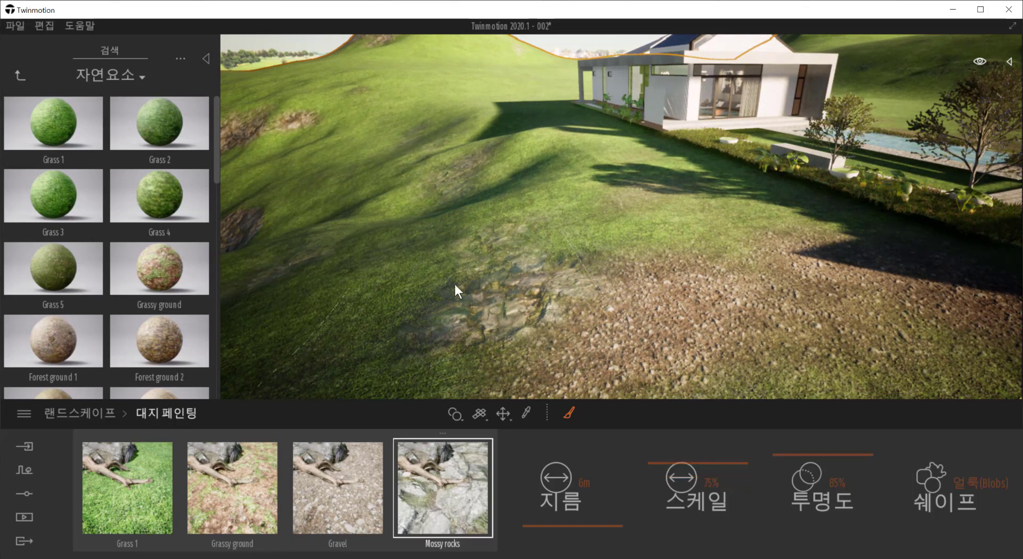
click(337, 488)
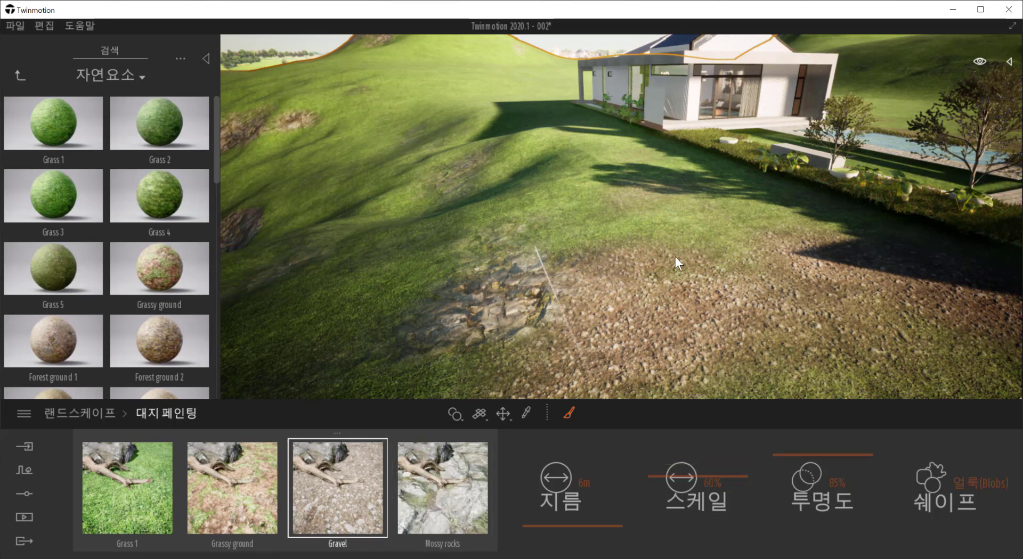
Step: Blend Grassy ground onto the slope around the gravel and beside the mossy rock patch
click(232, 488)
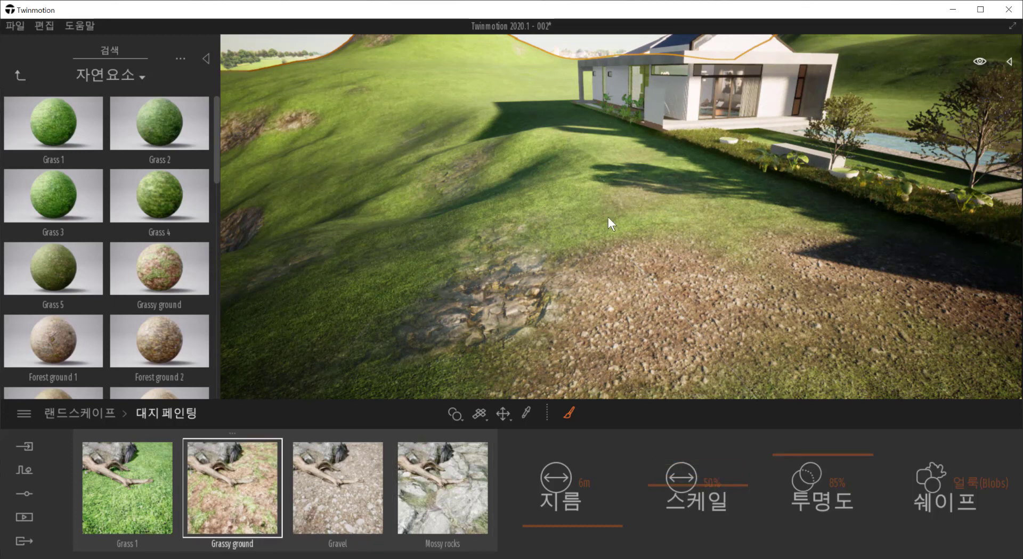
mouse_move(608, 216)
mouse_down()
mouse_move(666, 226)
mouse_move(589, 182)
mouse_move(481, 218)
mouse_move(523, 148)
mouse_move(480, 167)
mouse_move(742, 228)
mouse_up()
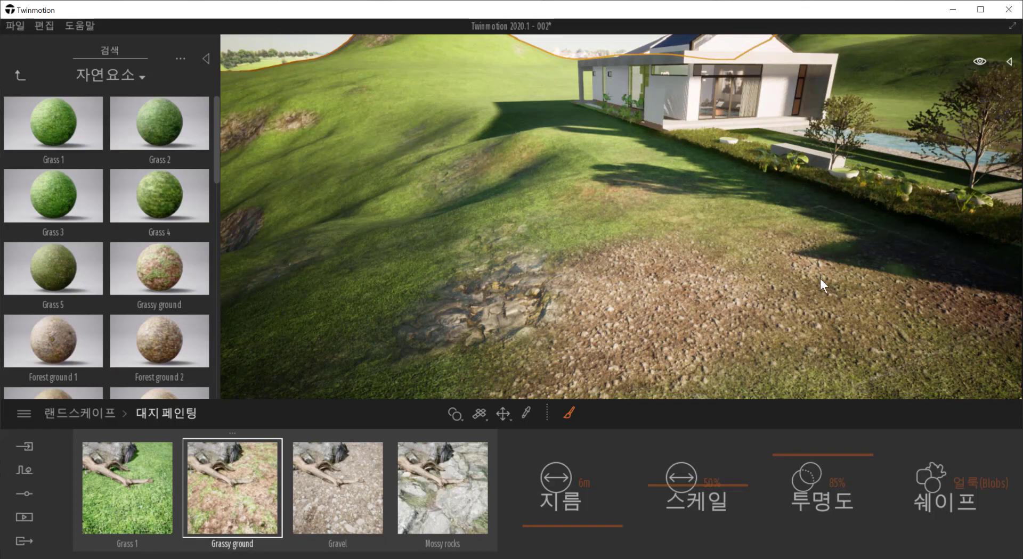
mouse_move(790, 268)
middle_down()
mouse_move(813, 280)
mouse_move(826, 224)
mouse_move(799, 298)
mouse_move(755, 338)
mouse_move(449, 315)
middle_up()
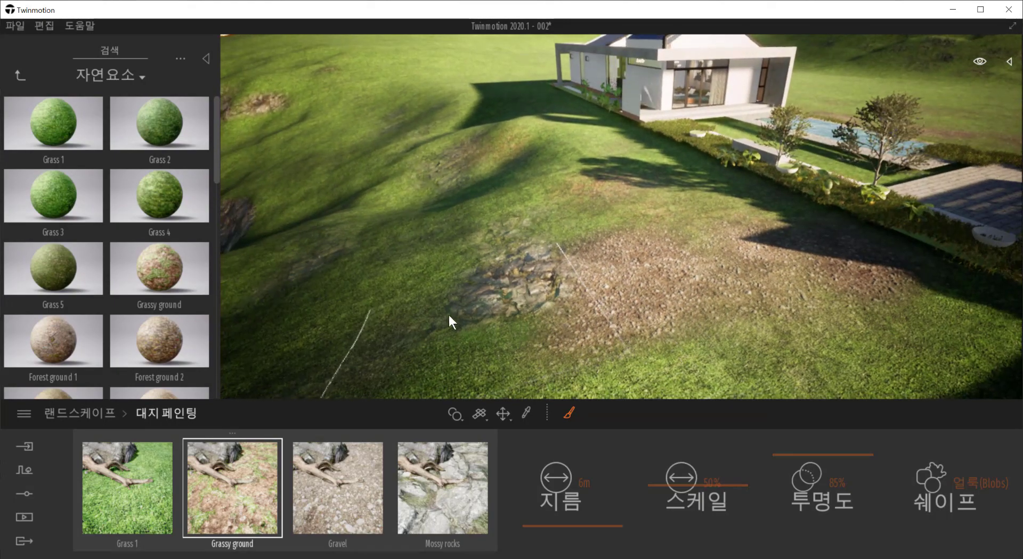
click(414, 311)
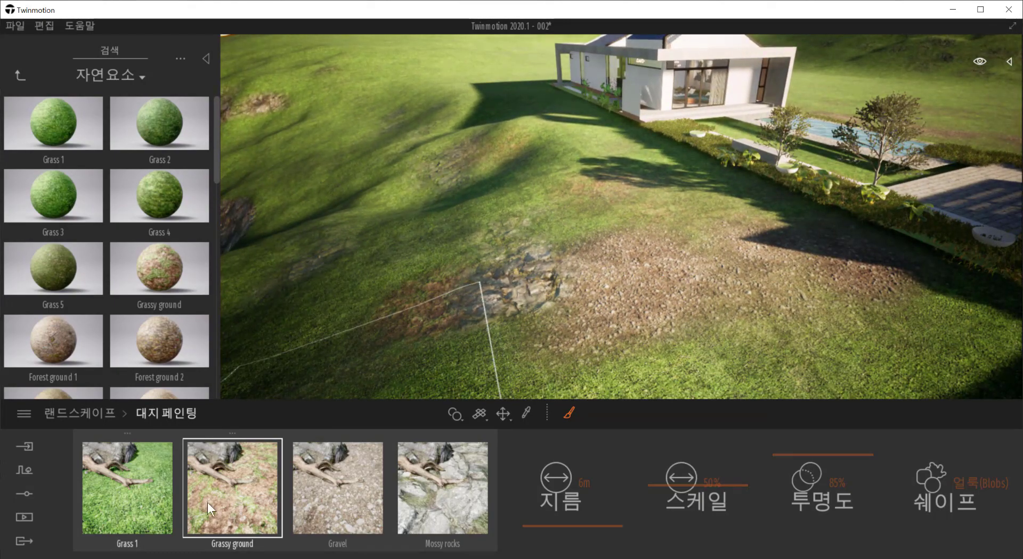
Step: Paint Gravel on the grass corner where the slope meets the paved road edge
click(169, 475)
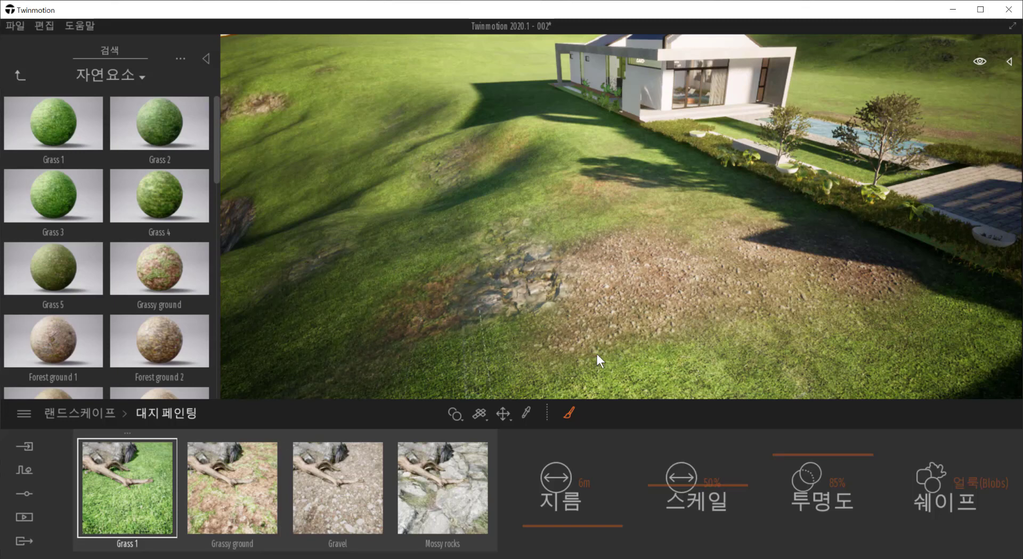
click(363, 487)
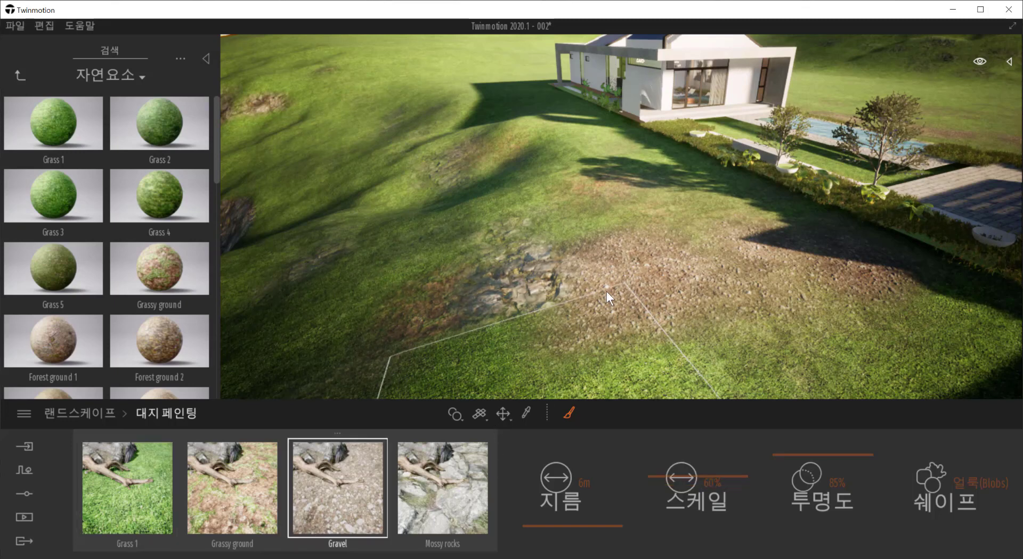
scroll(602, 293, down, 5)
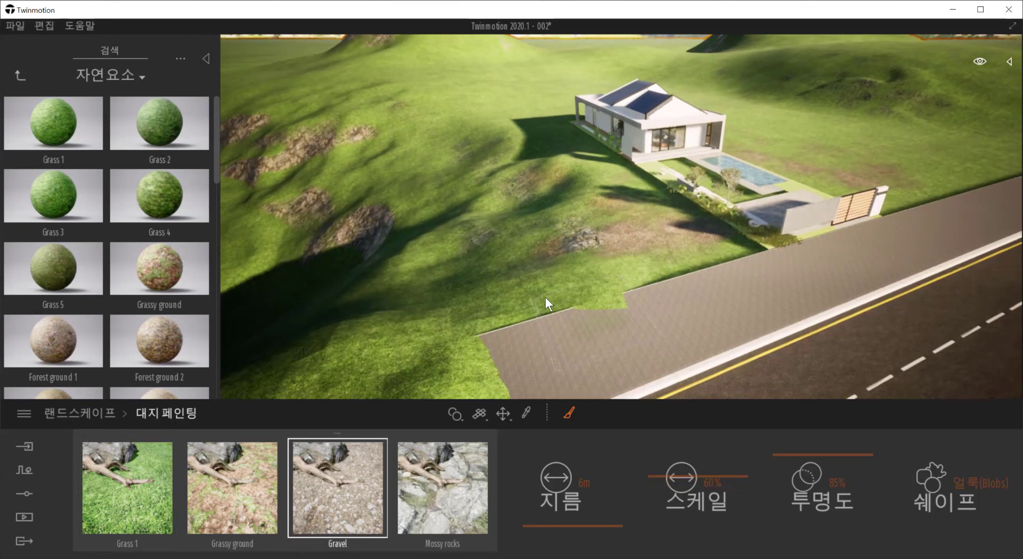
click(611, 298)
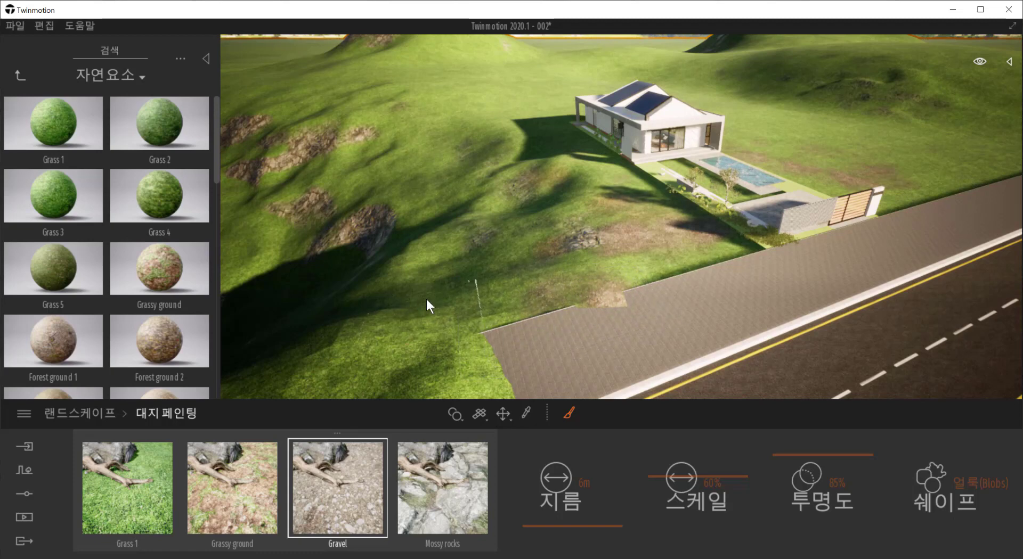
Step: Look through the natural ground materials as far as Wavy sand, and set the paint brush diameter to 29 m
scroll(304, 271, up, 3)
middle_drag(414, 255, 543, 221)
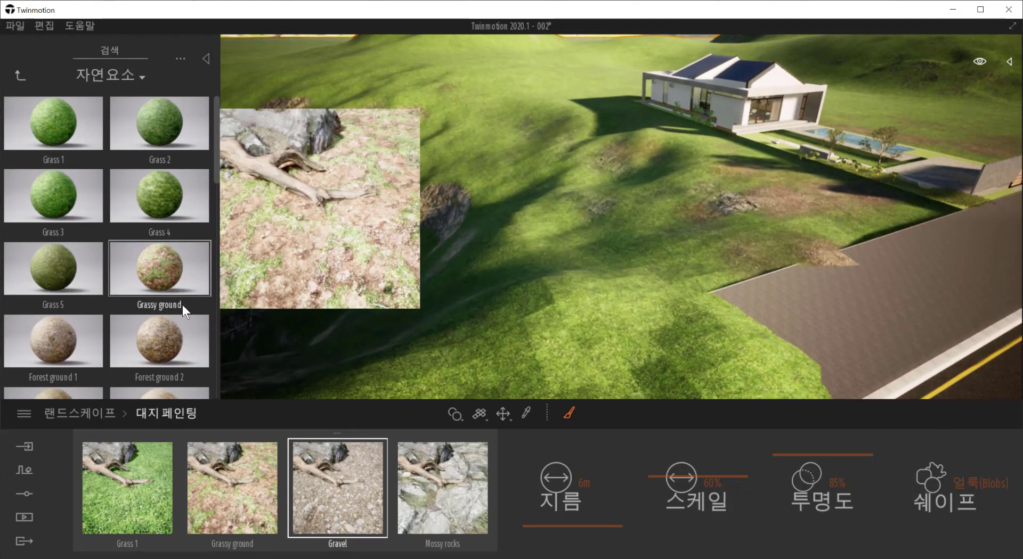
scroll(160, 313, down, 5)
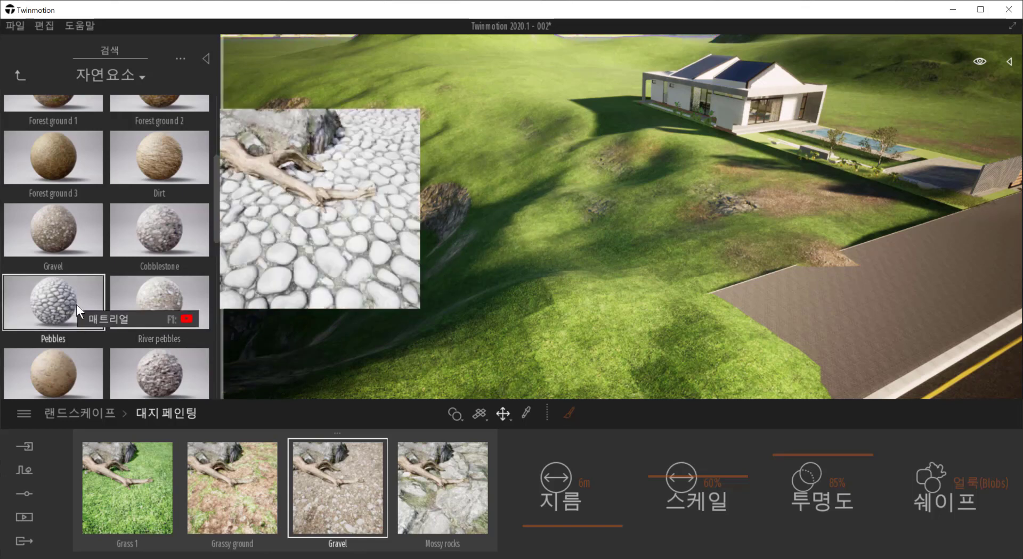
scroll(75, 353, down, 3)
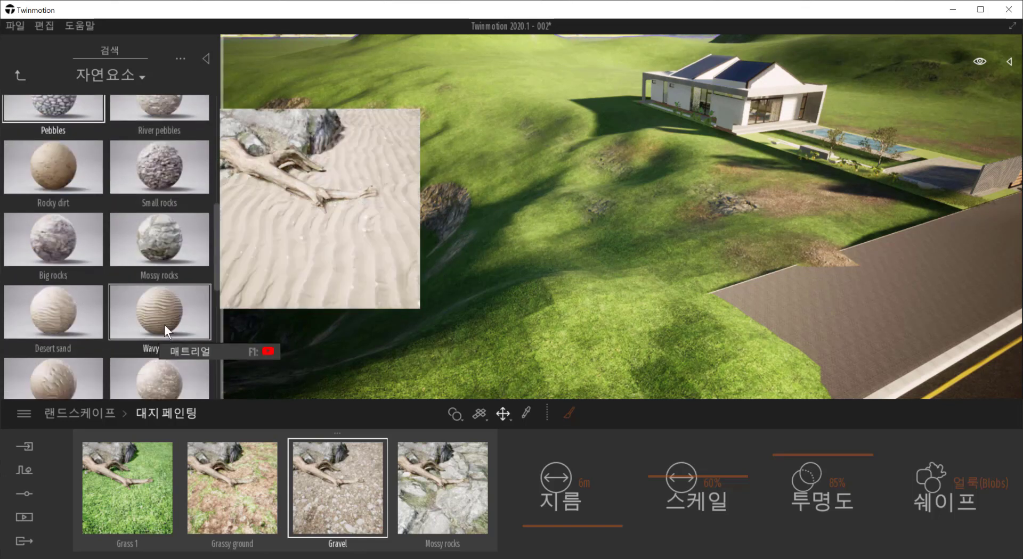
click(162, 317)
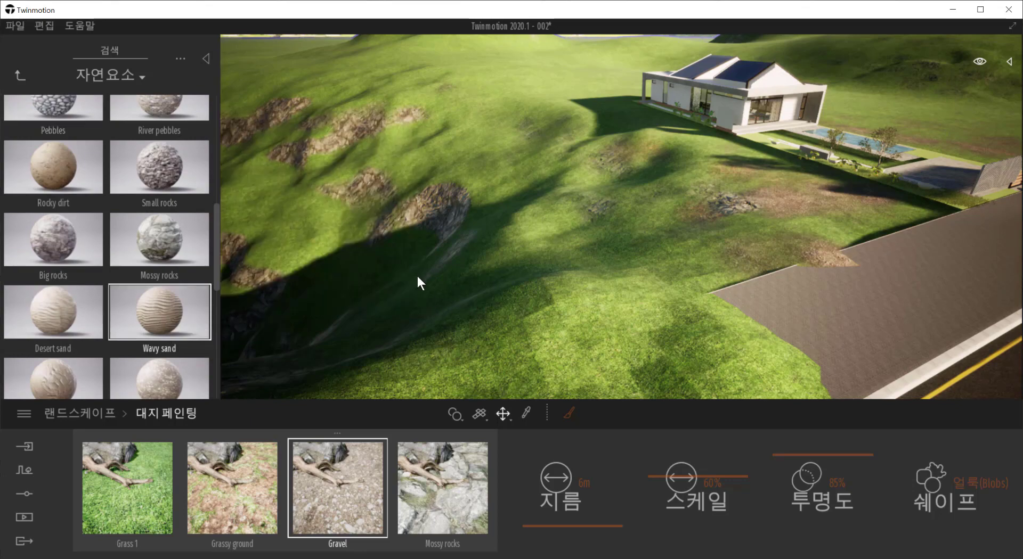
right_drag(417, 276, 320, 282)
scroll(522, 313, down, 1)
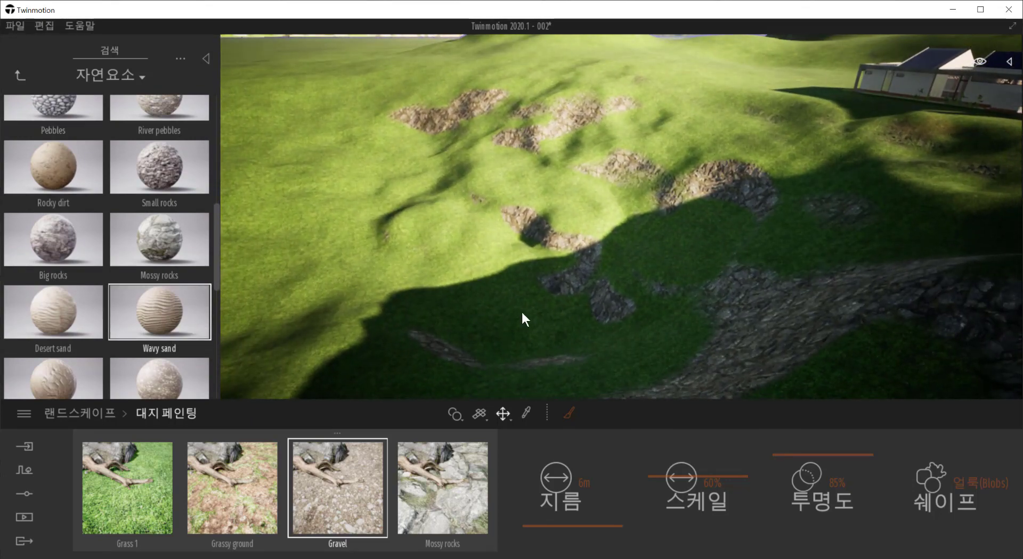
drag(573, 522, 572, 510)
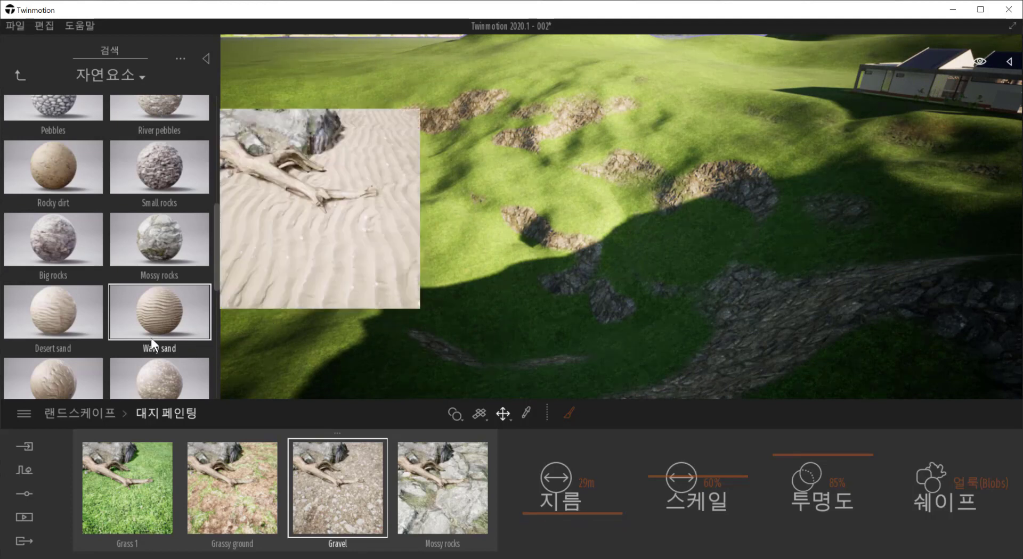
Step: Try Wavy sand in place of Grass 1 as the terrain's base paint material
mouse_move(59, 307)
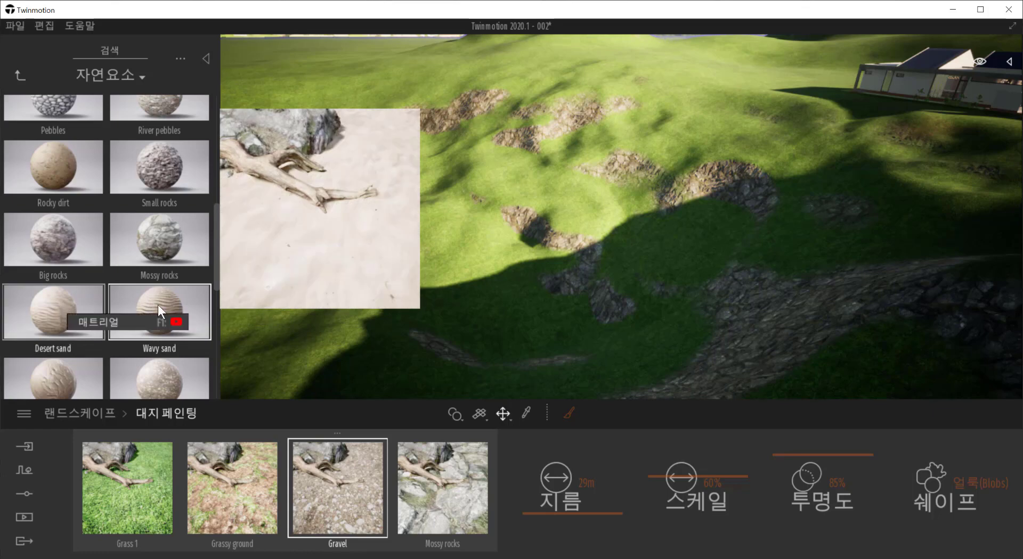
mouse_move(158, 306)
mouse_down()
mouse_move(173, 325)
mouse_move(133, 490)
mouse_up()
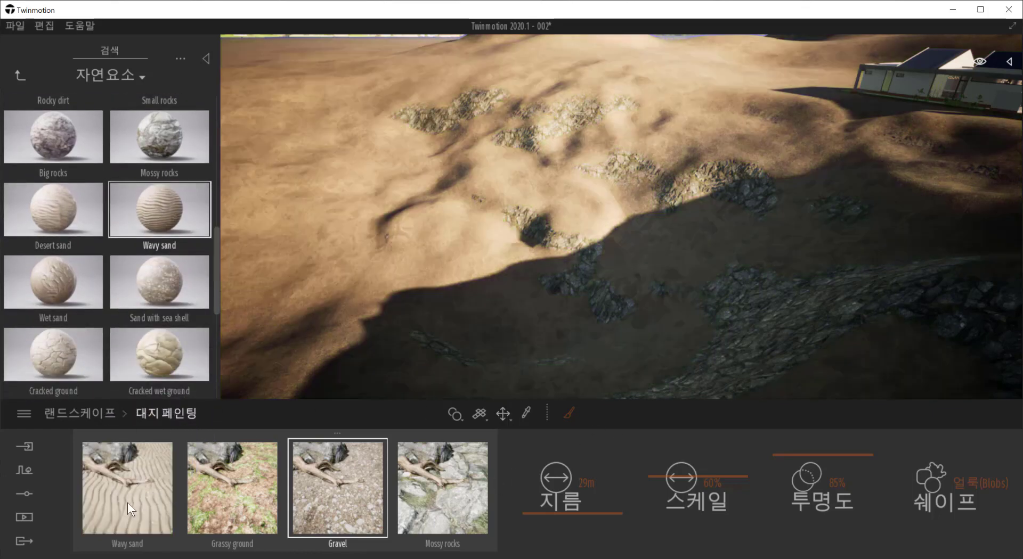
click(127, 503)
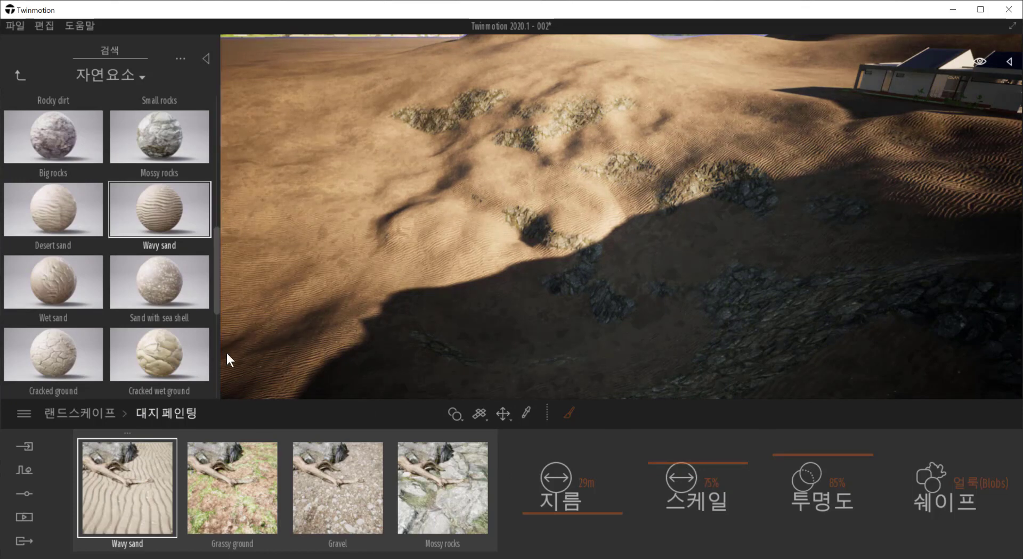
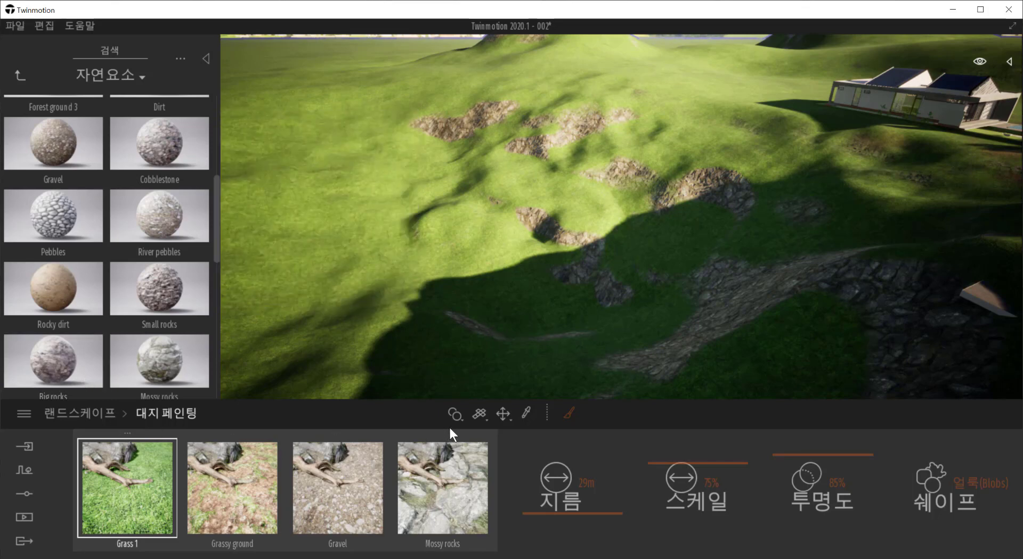
Step: Paint broad, uneven Gravel areas with the 29 m brush around the road's end, over the hillside and along the basin's rim
scroll(568, 299, down, 5)
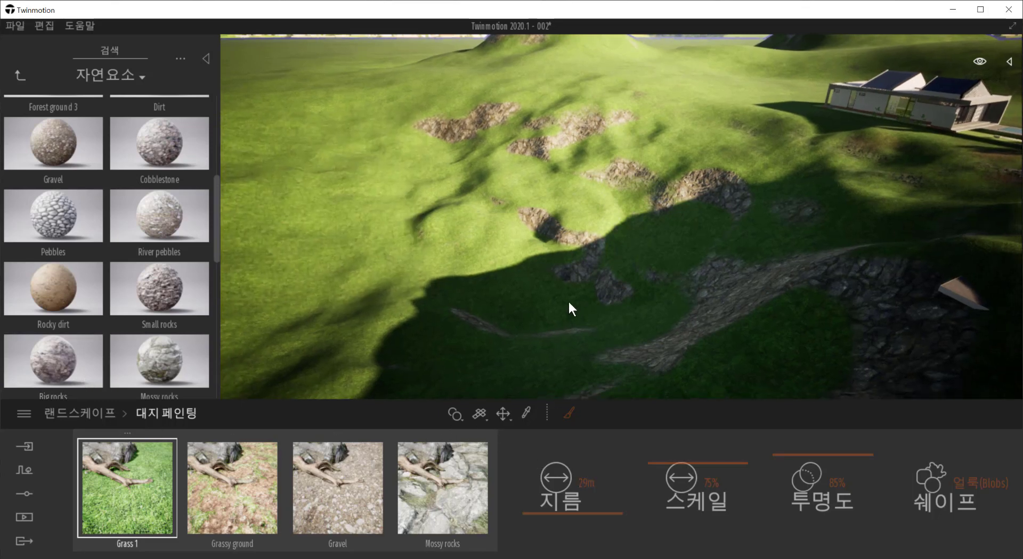
shift+middle_drag(634, 298, 707, 267)
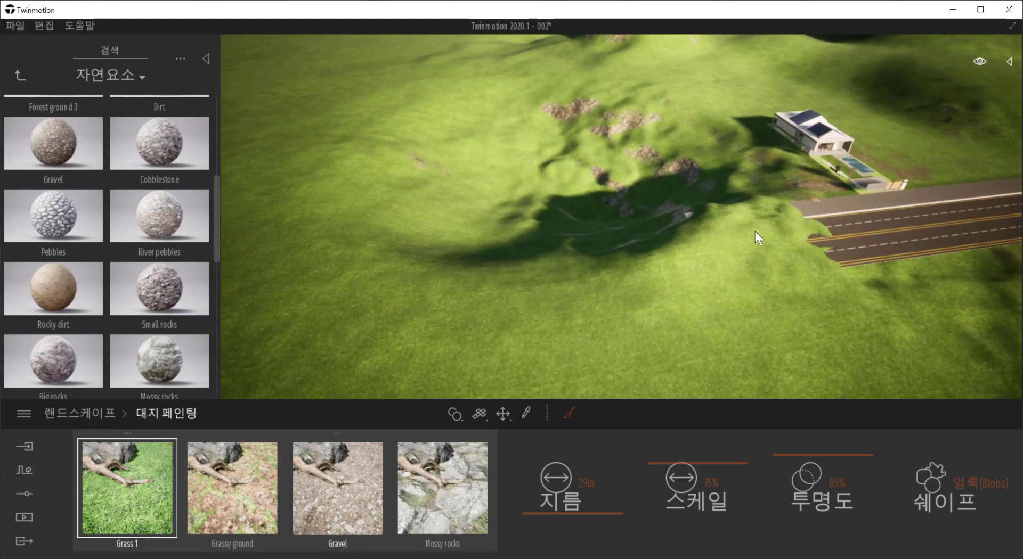
mouse_move(711, 247)
mouse_down()
mouse_move(752, 238)
mouse_move(820, 280)
mouse_move(834, 212)
mouse_up()
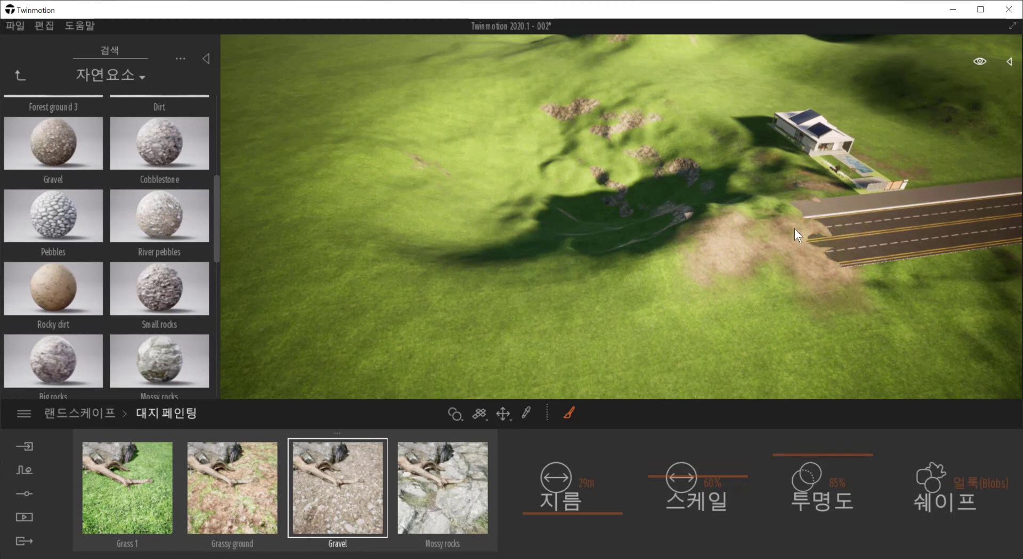
mouse_move(878, 294)
mouse_down()
mouse_move(922, 283)
mouse_move(744, 229)
mouse_up()
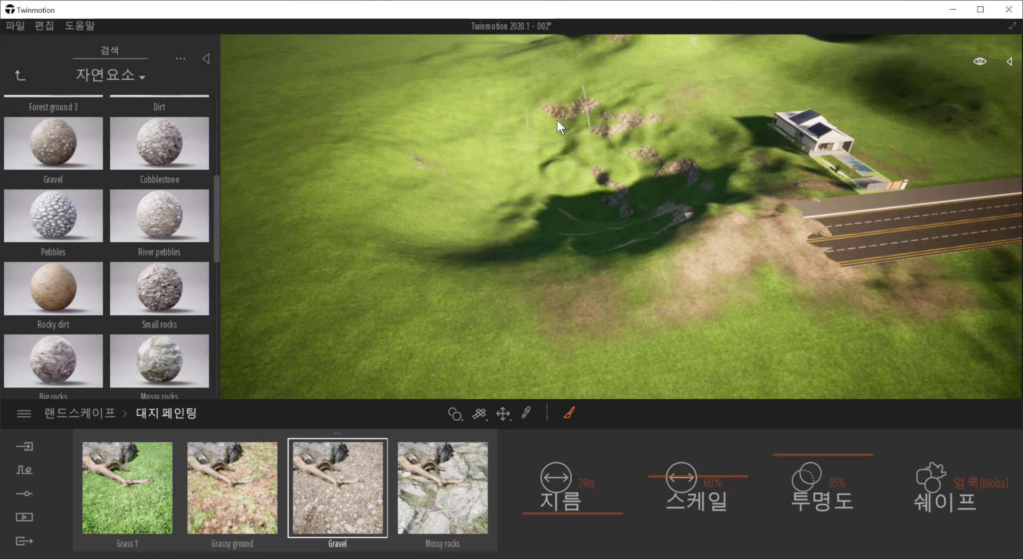
scroll(631, 228, up, 1)
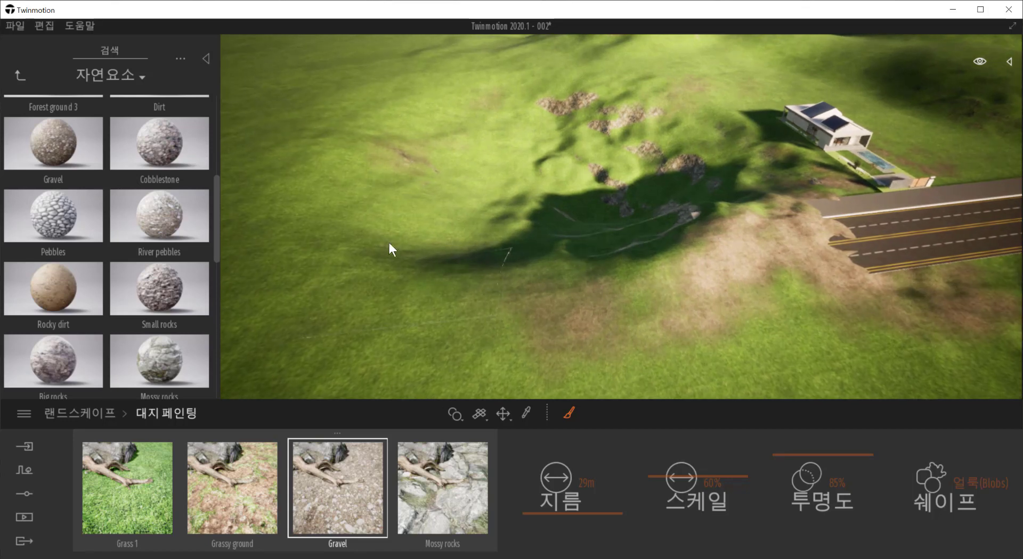
mouse_move(282, 225)
mouse_down()
mouse_move(454, 263)
mouse_move(482, 333)
mouse_up()
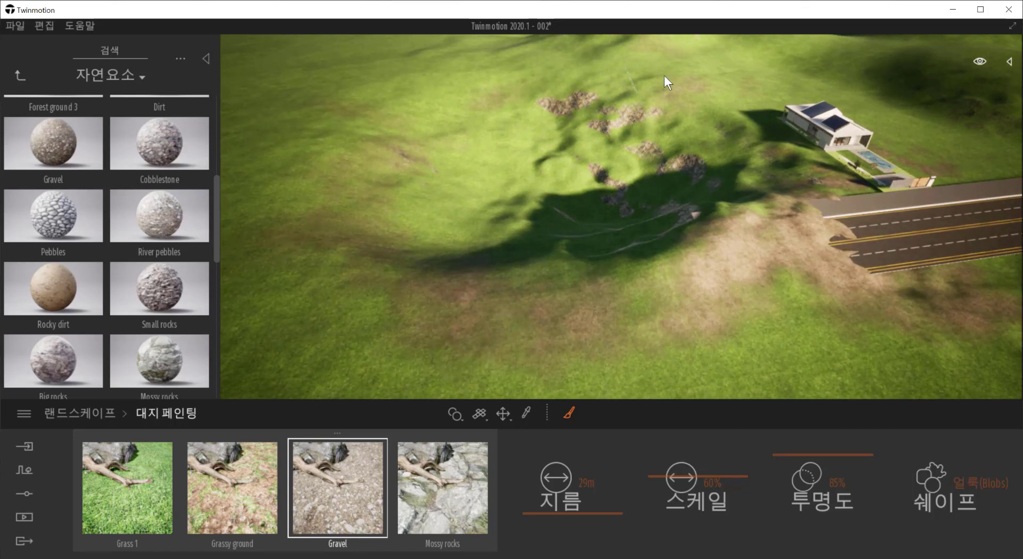
Step: Examine the painted terrain from low and high angles, including the ground around the house, pool and garden hedge
mouse_move(692, 257)
shift+middle_down()
mouse_move(862, 210)
mouse_move(817, 219)
shift+middle_up()
scroll(786, 225, up, 1)
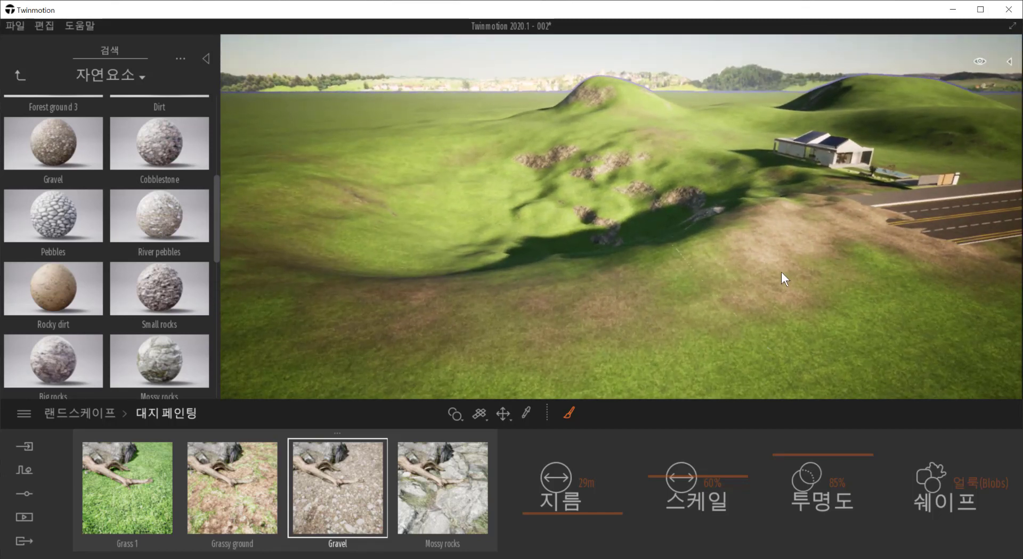
scroll(683, 262, down, 1)
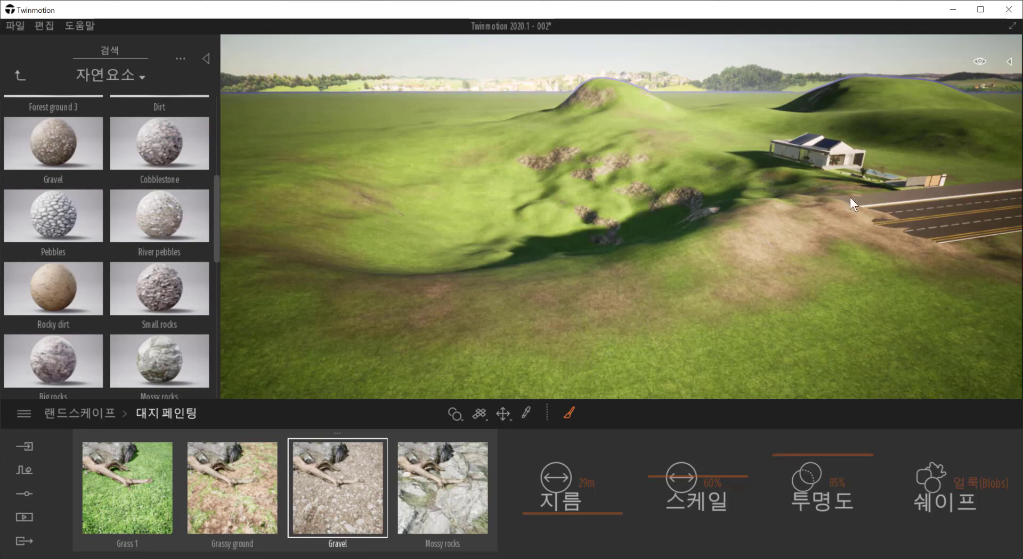
scroll(893, 178, up, 2)
scroll(952, 165, up, 3)
middle_drag(953, 164, 928, 173)
scroll(618, 306, up, 6)
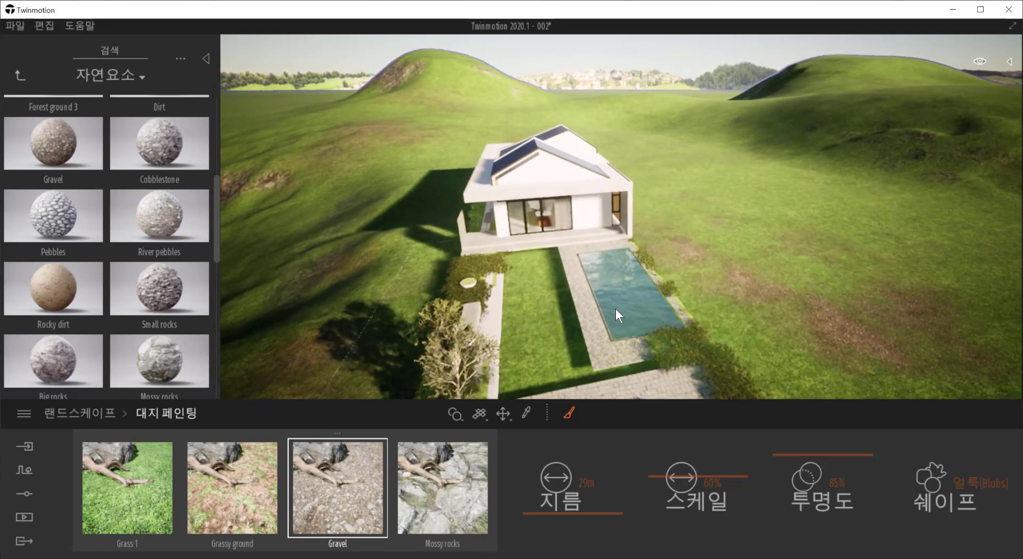
middle_drag(618, 307, 636, 343)
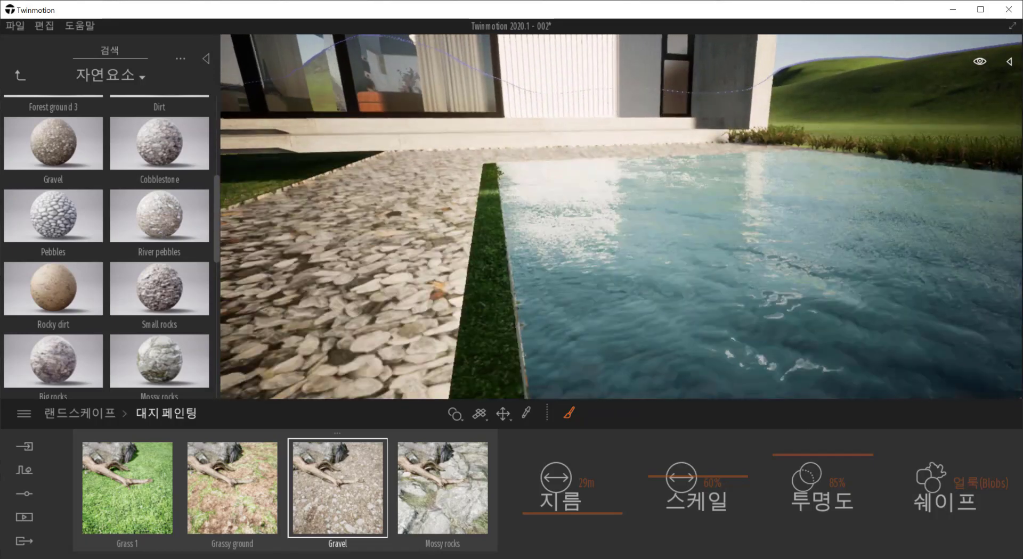
scroll(638, 344, down, 6)
scroll(647, 345, down, 5)
scroll(646, 345, up, 3)
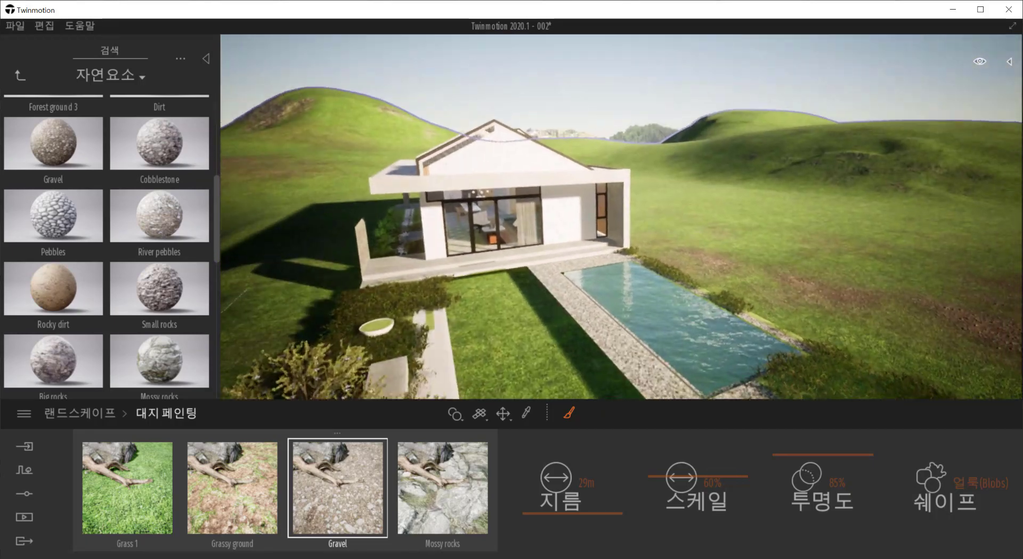
scroll(643, 345, down, 4)
scroll(641, 347, down, 4)
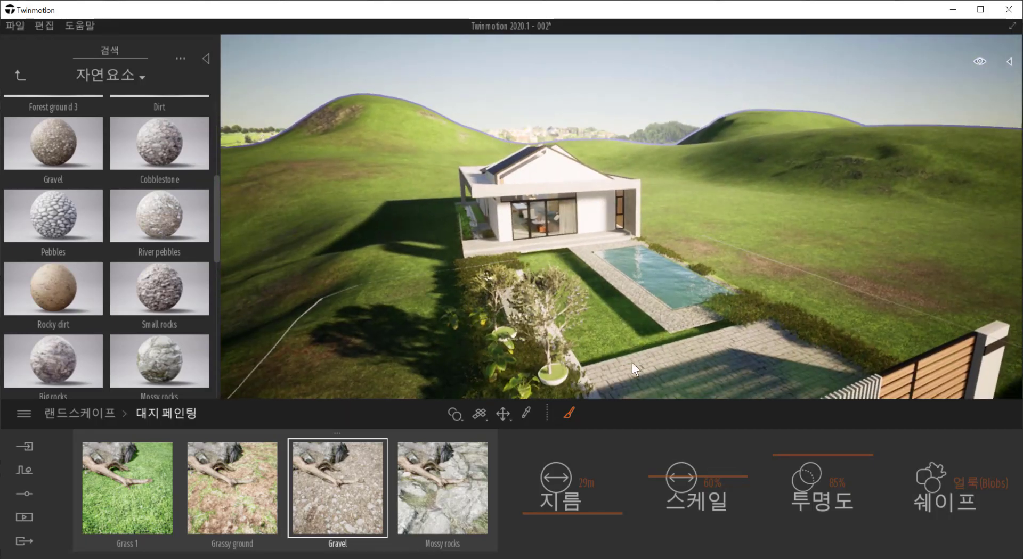
mouse_move(632, 363)
right_down()
mouse_move(601, 381)
mouse_move(522, 397)
mouse_move(628, 352)
right_up()
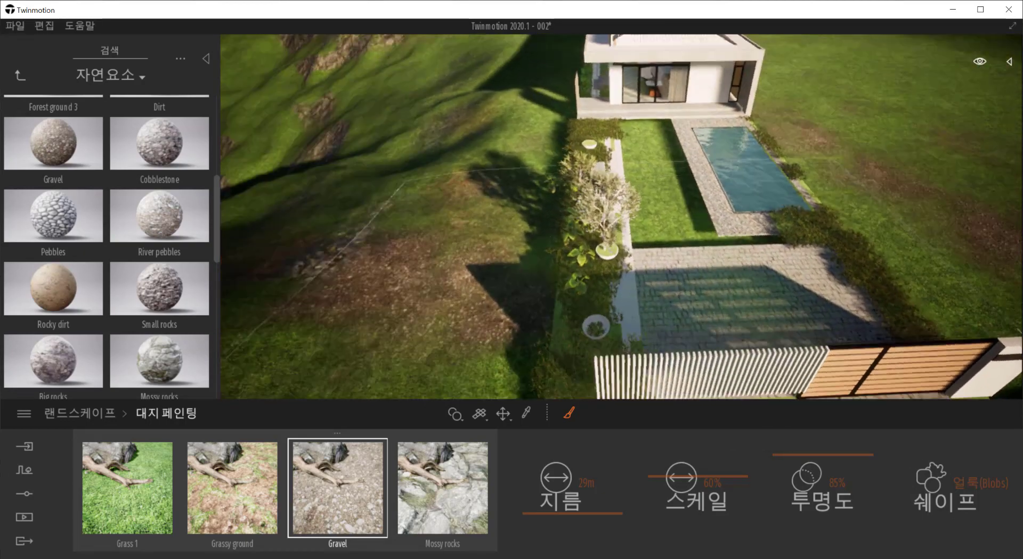
scroll(634, 349, down, 3)
shift+middle_drag(637, 346, 746, 267)
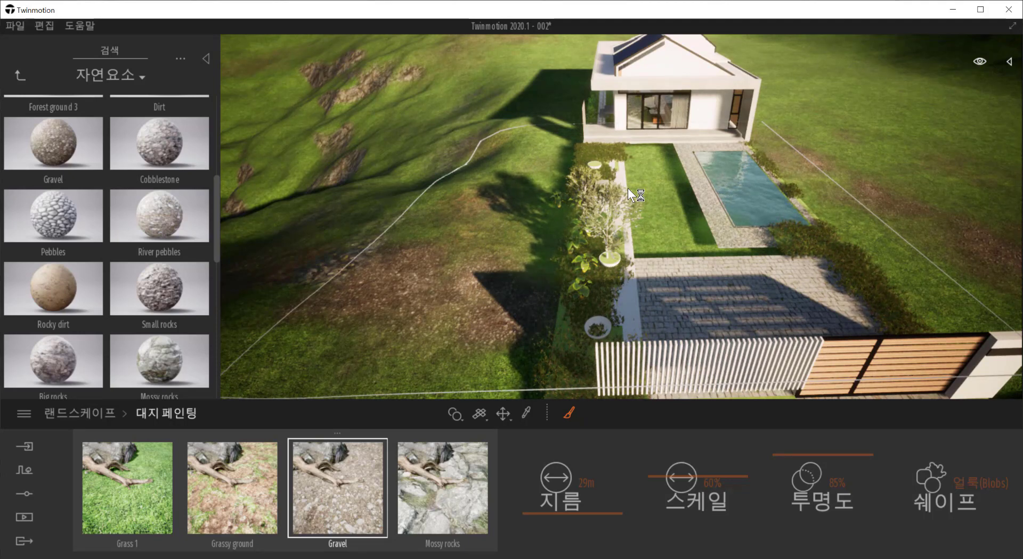
Step: Show the boundary walls 01 tuong rao-Default material in the scene, and hide them again
click(1009, 61)
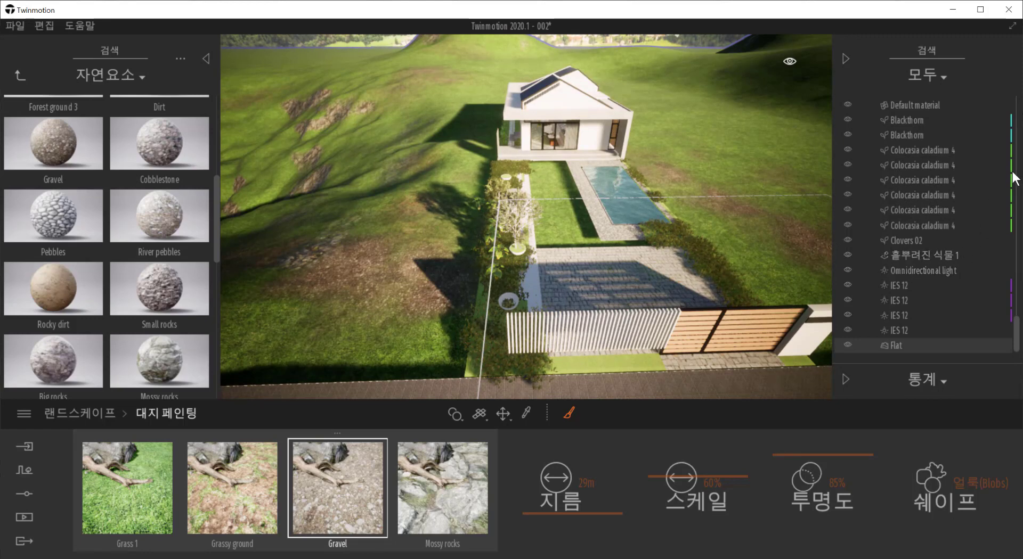
scroll(976, 207, up, 5)
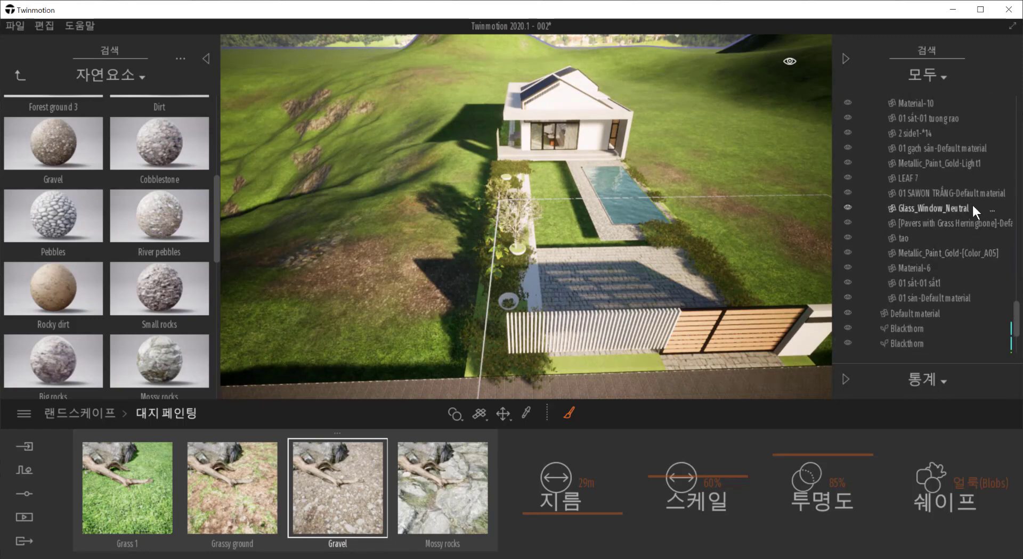
scroll(968, 205, up, 1)
scroll(965, 207, up, 5)
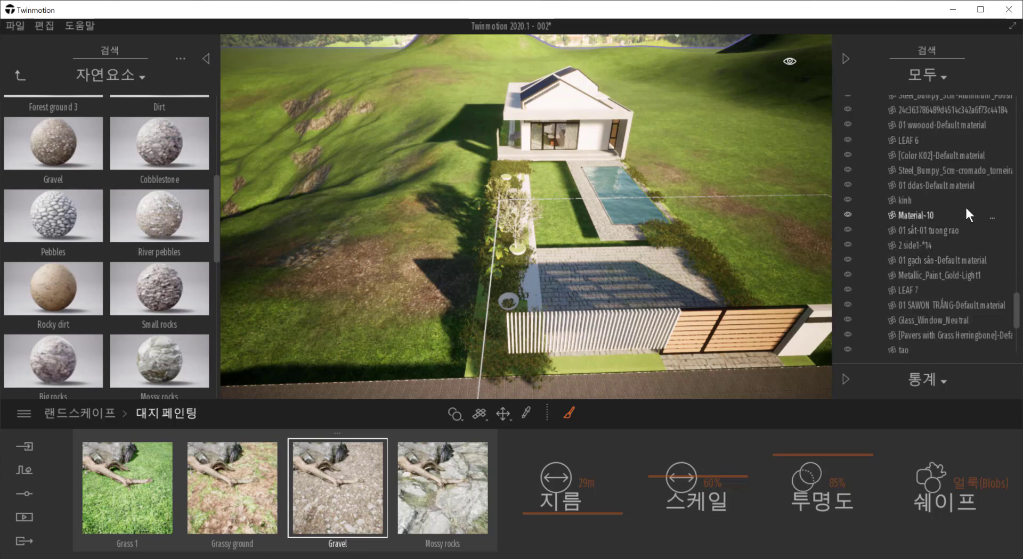
click(848, 208)
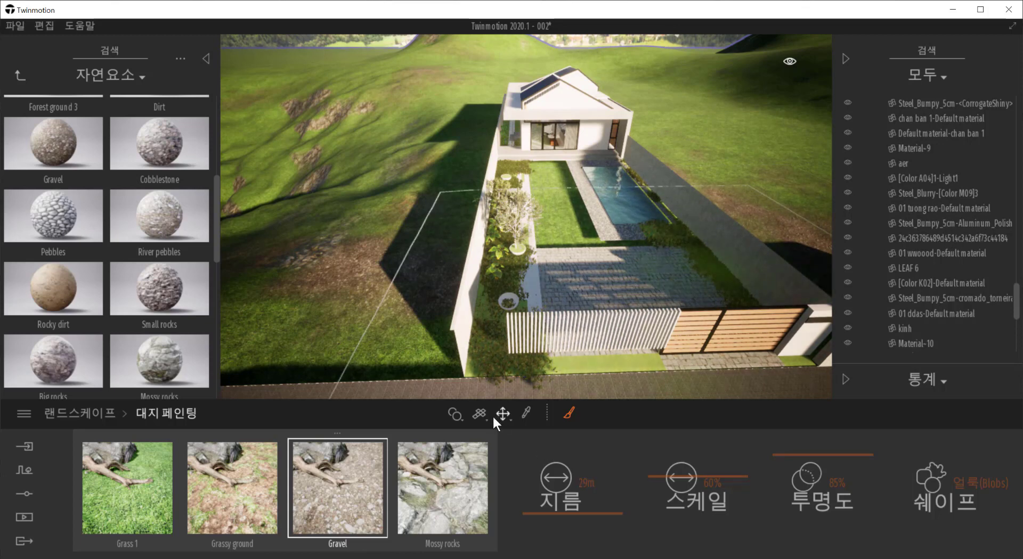
click(808, 281)
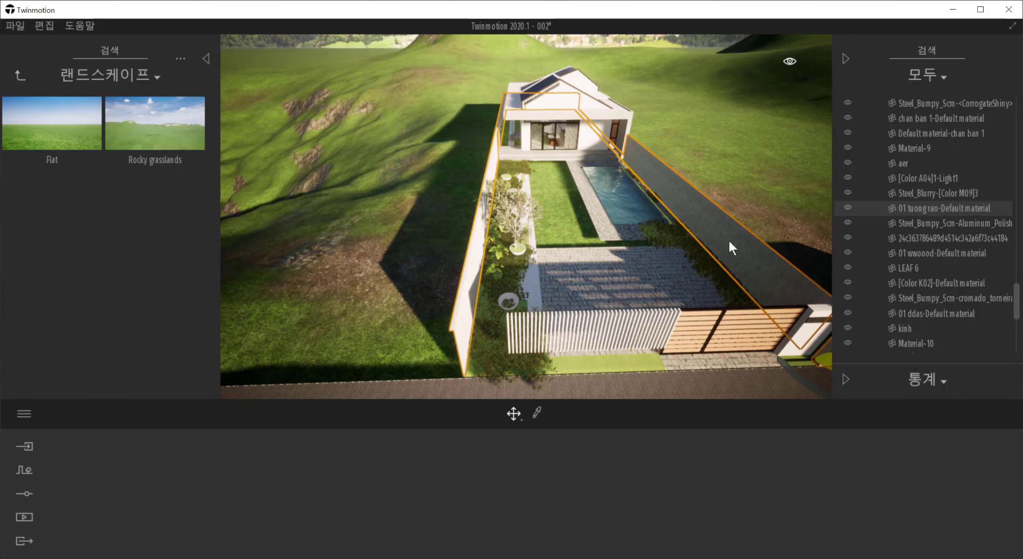
click(847, 209)
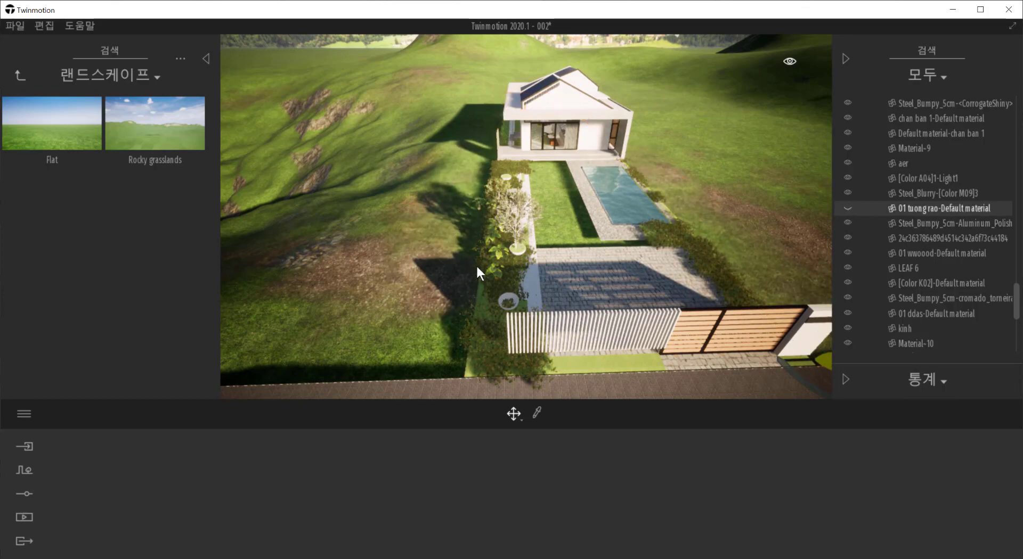
Step: Select the Flat landscape and raise it vertically by about 0.08 beside the house and road
shift+middle_drag(477, 267, 538, 197)
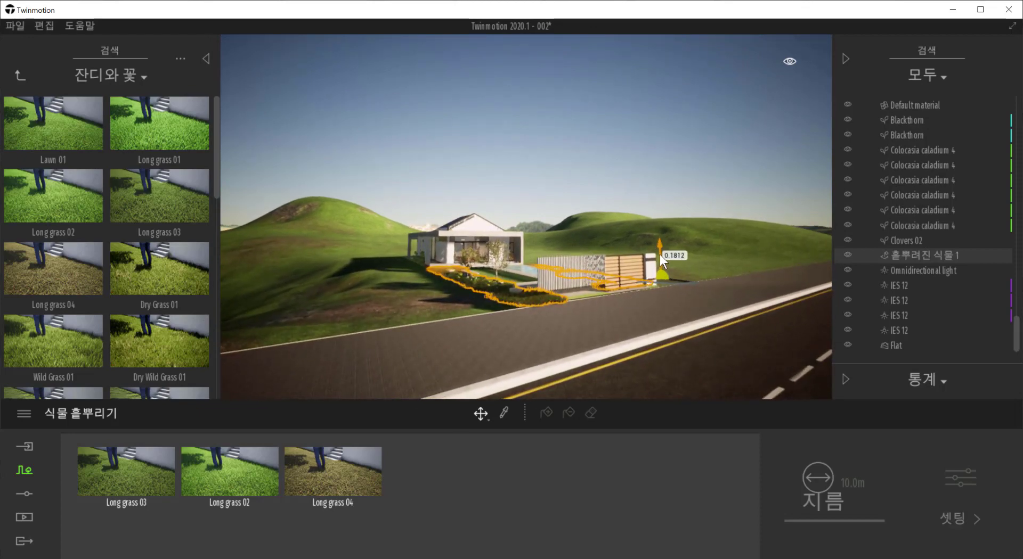
click(710, 250)
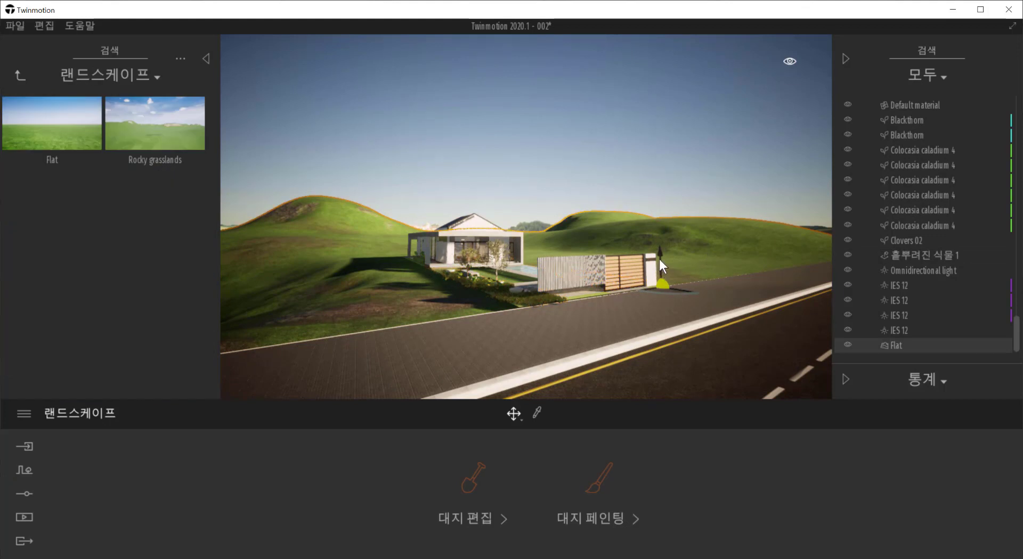
drag(659, 257, 667, 254)
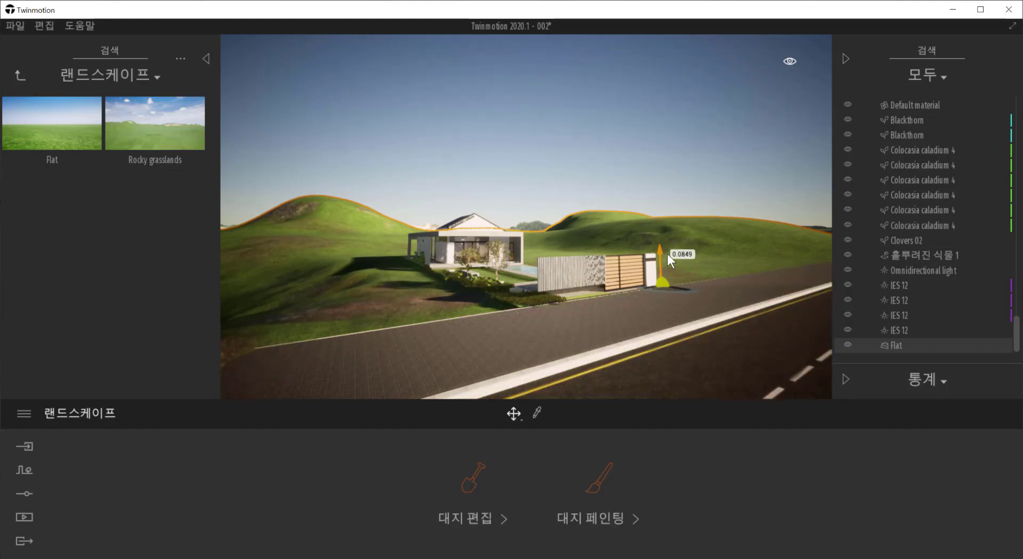
right_drag(592, 263, 592, 263)
Step: Lower the garden lawn beside the planting strip with the terrain brush at 9 m diameter and 13% intensity
click(472, 511)
shift+middle_drag(607, 197, 564, 256)
scroll(410, 166, up, 5)
scroll(410, 165, up, 2)
right_drag(476, 142, 433, 114)
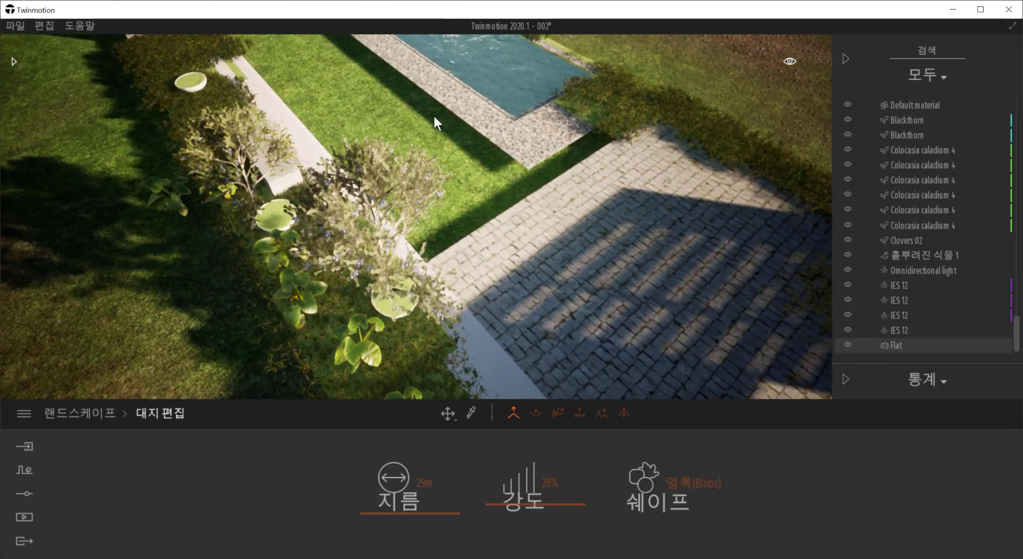
scroll(433, 120, down, 3)
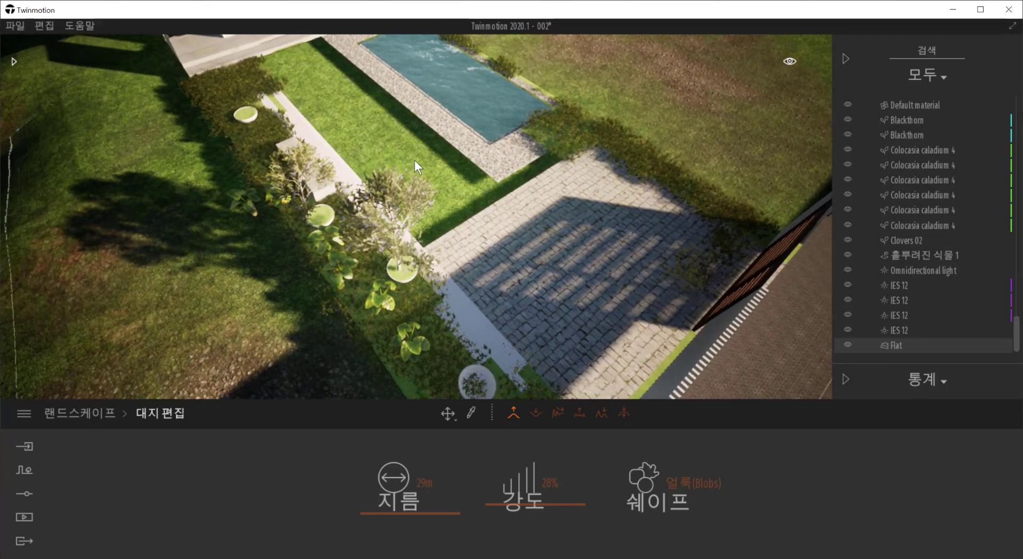
drag(400, 514, 401, 526)
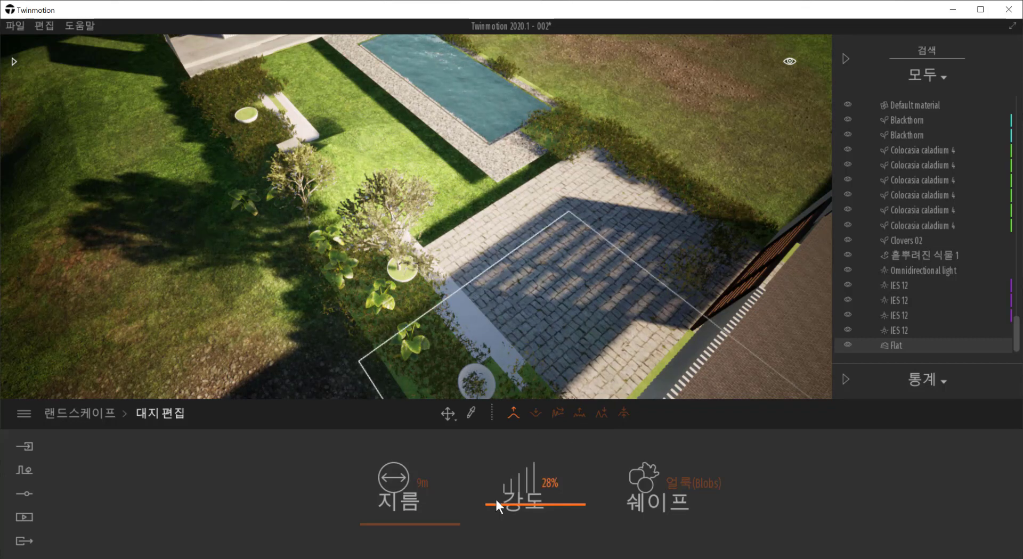
drag(496, 504, 500, 517)
click(535, 413)
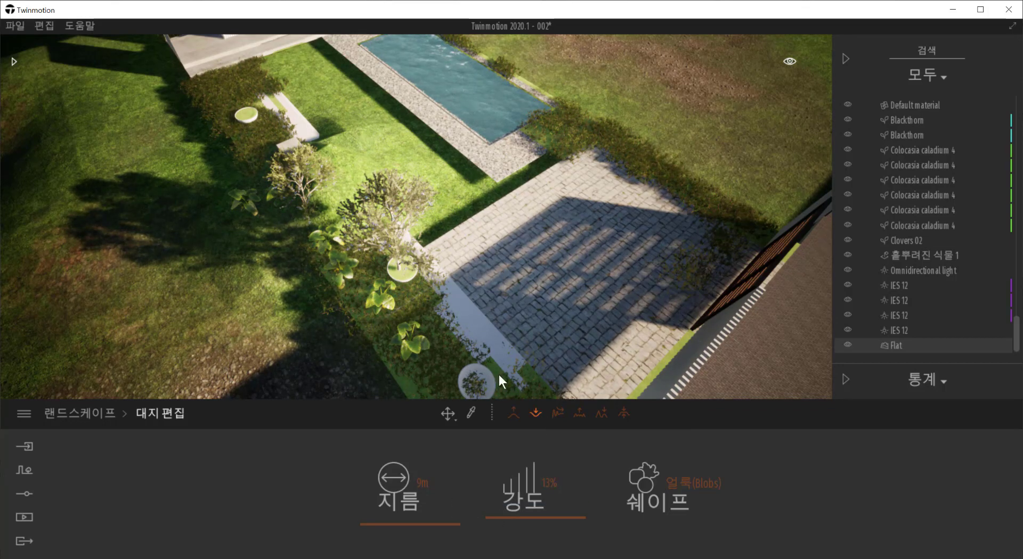
mouse_move(349, 154)
mouse_down()
mouse_move(312, 140)
mouse_move(388, 158)
mouse_move(322, 173)
mouse_up()
Step: Raise the garden lawn beside the pool with the 부드러운 서클 (soft circle) terrain brush at 9% intensity
click(688, 487)
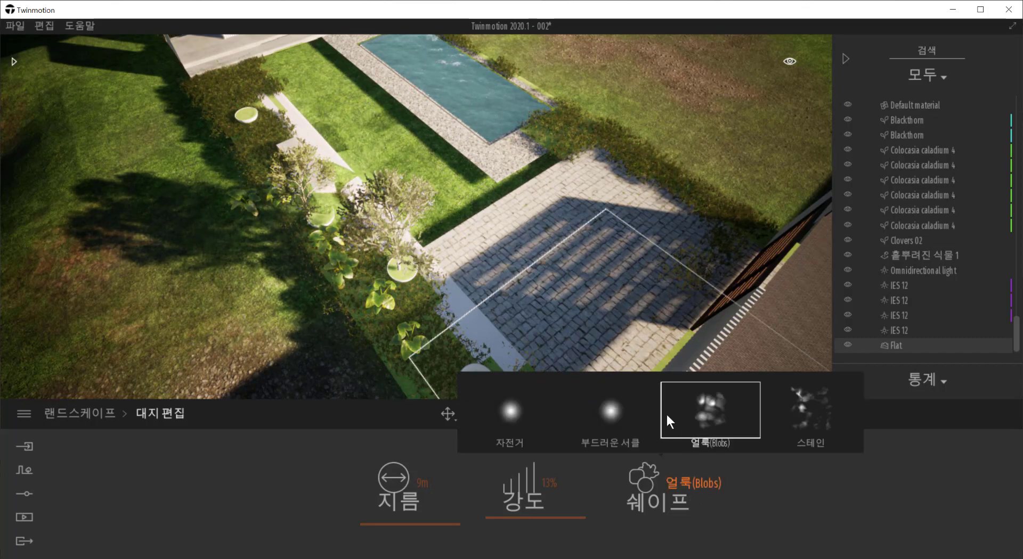
click(586, 412)
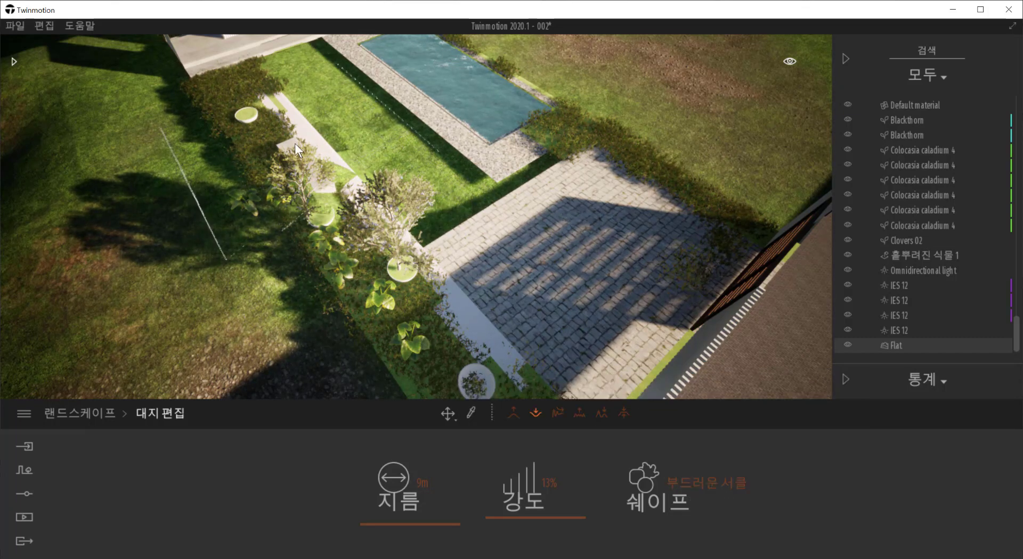
click(513, 412)
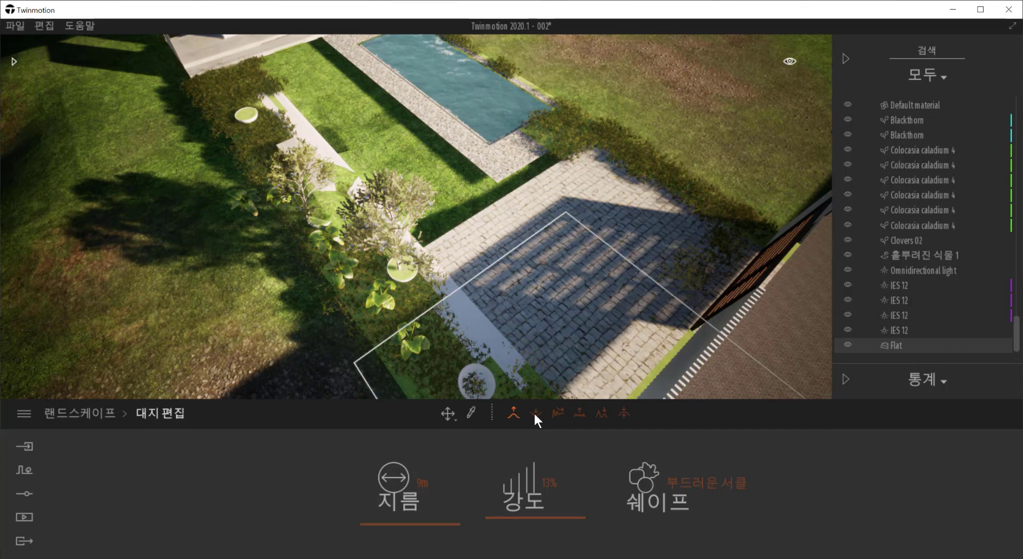
drag(519, 487, 478, 469)
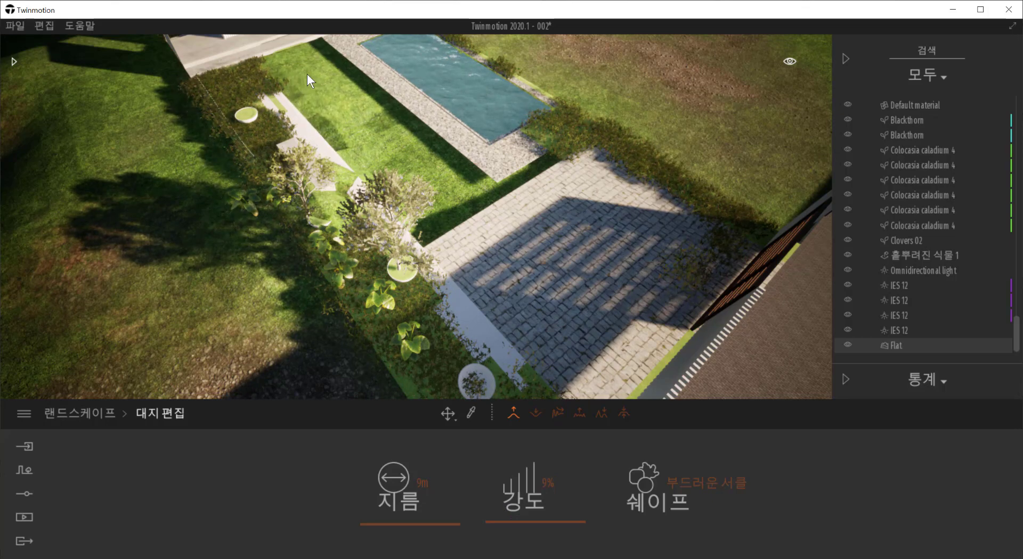
mouse_move(488, 188)
mouse_down()
mouse_move(400, 142)
mouse_move(353, 100)
mouse_move(317, 98)
mouse_up()
Step: Examine the reshaped lawn, the street and road's end, and the surrounding hills and basin from close and distant angles
scroll(380, 160, up, 6)
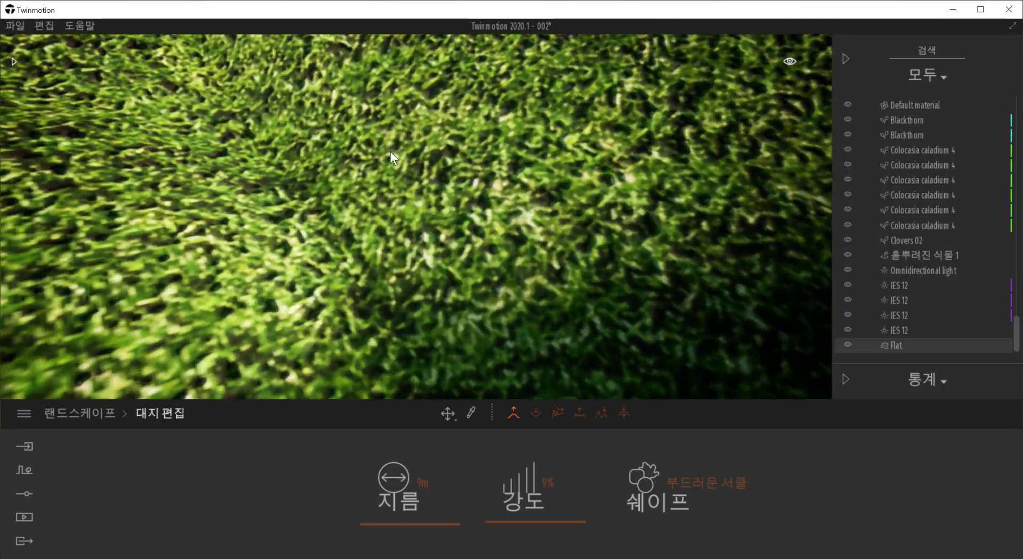
scroll(382, 153, down, 3)
scroll(380, 155, down, 2)
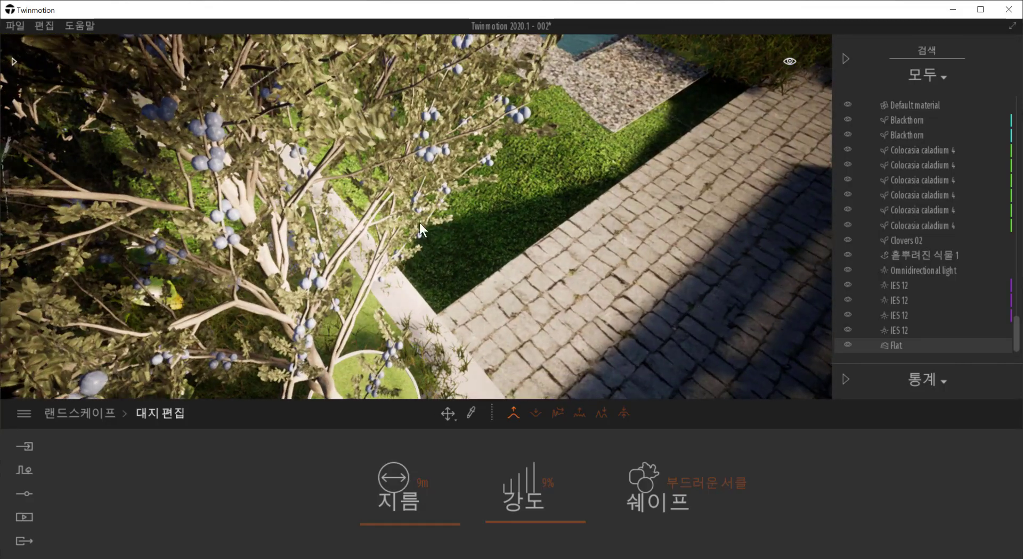
scroll(498, 314, down, 8)
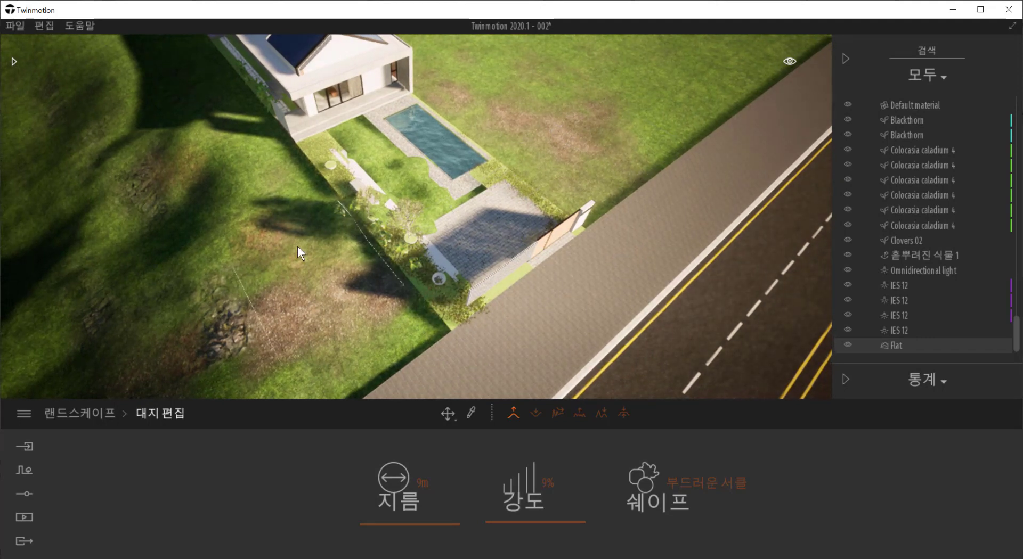
shift+middle_drag(240, 333, 272, 288)
shift+drag(272, 288, 391, 299)
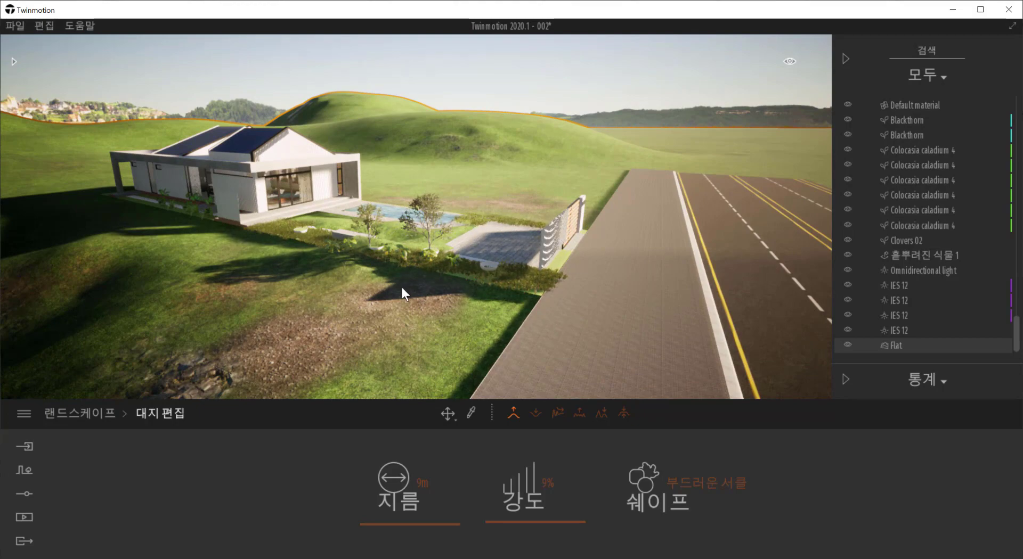
scroll(318, 287, up, 3)
shift+middle_drag(376, 322, 186, 342)
scroll(767, 189, up, 2)
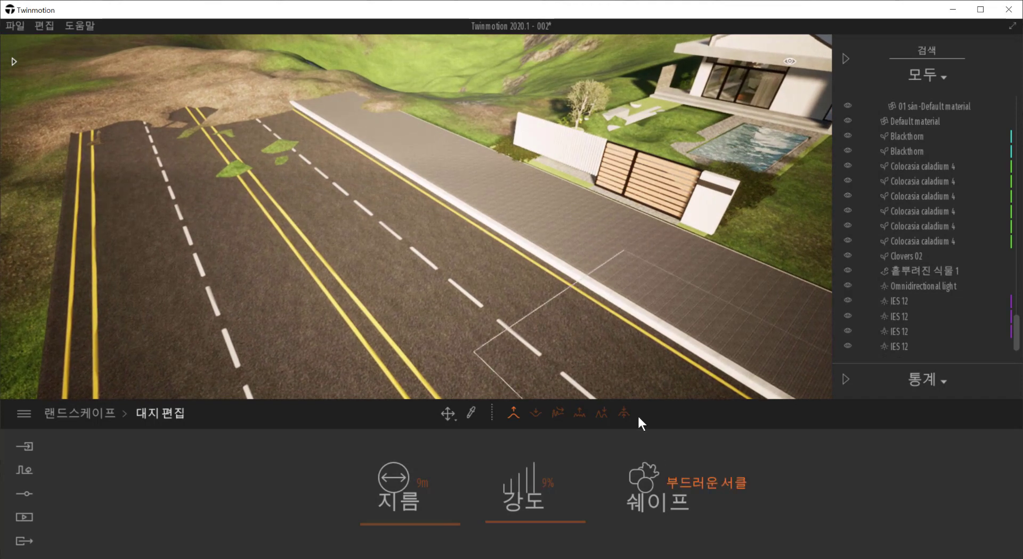
click(623, 414)
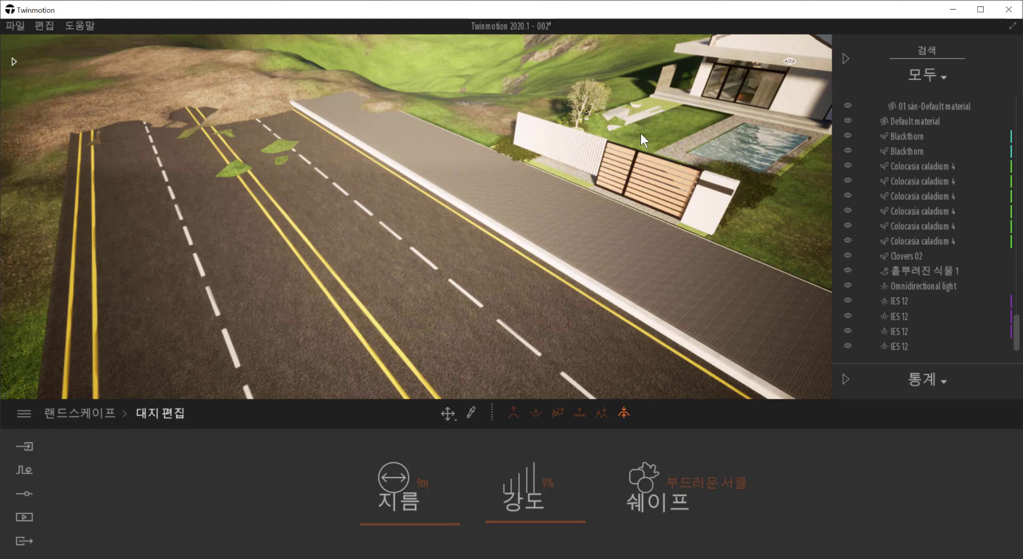
shift+middle_drag(518, 238, 714, 164)
scroll(371, 311, down, 8)
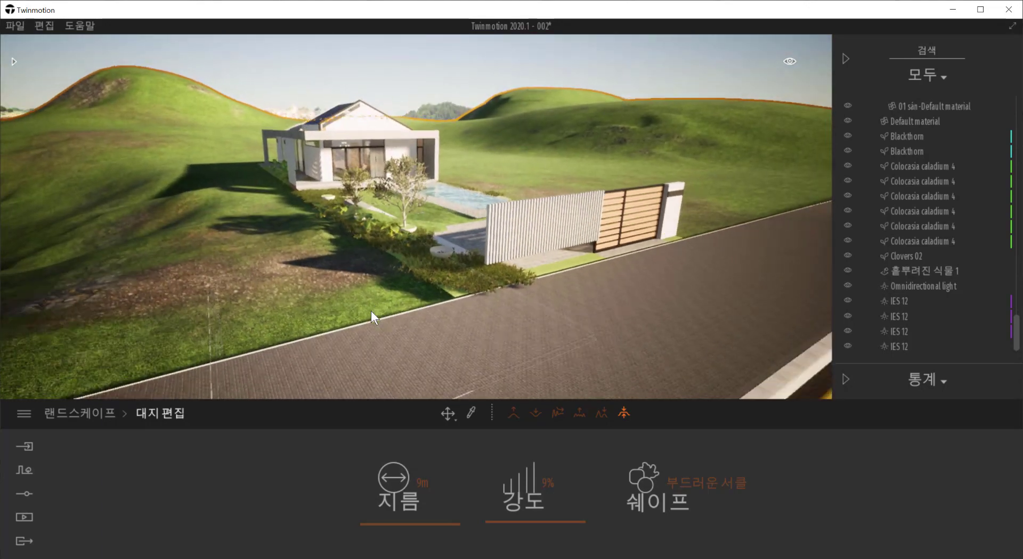
middle_drag(272, 239, 442, 200)
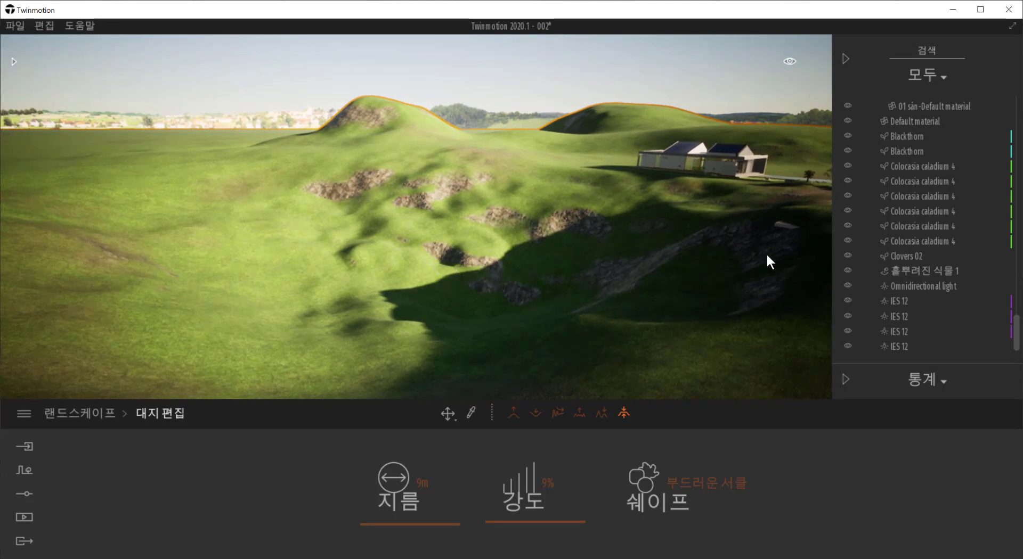
scroll(277, 261, down, 2)
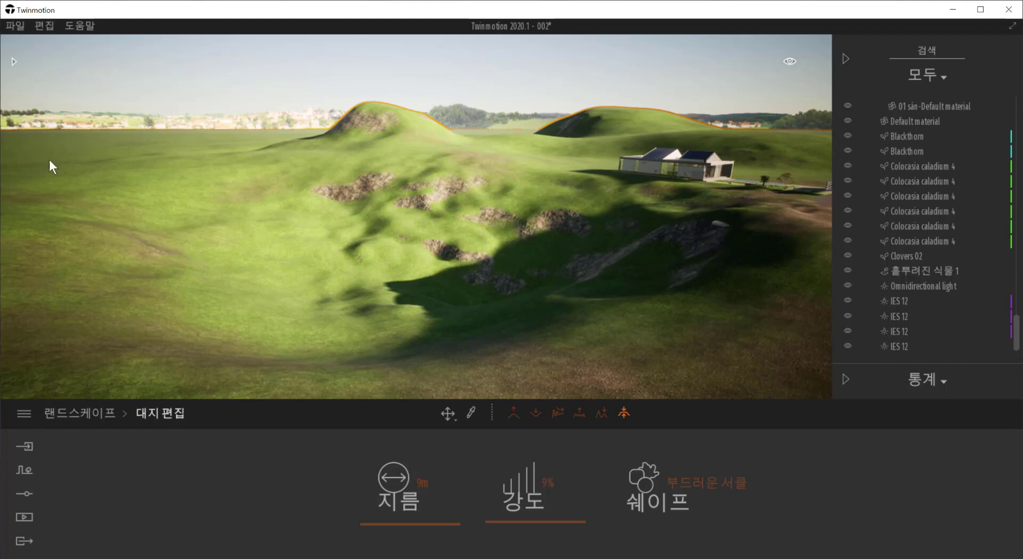
Step: Show the library, hide the scene list, and look through the tools, miscellaneous vegetation and landscape categories
click(12, 62)
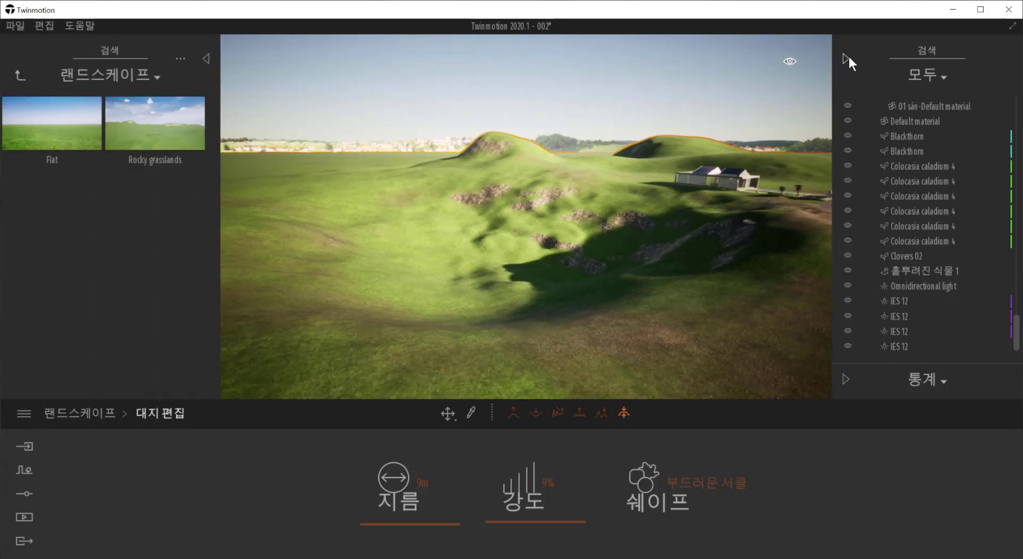
click(846, 59)
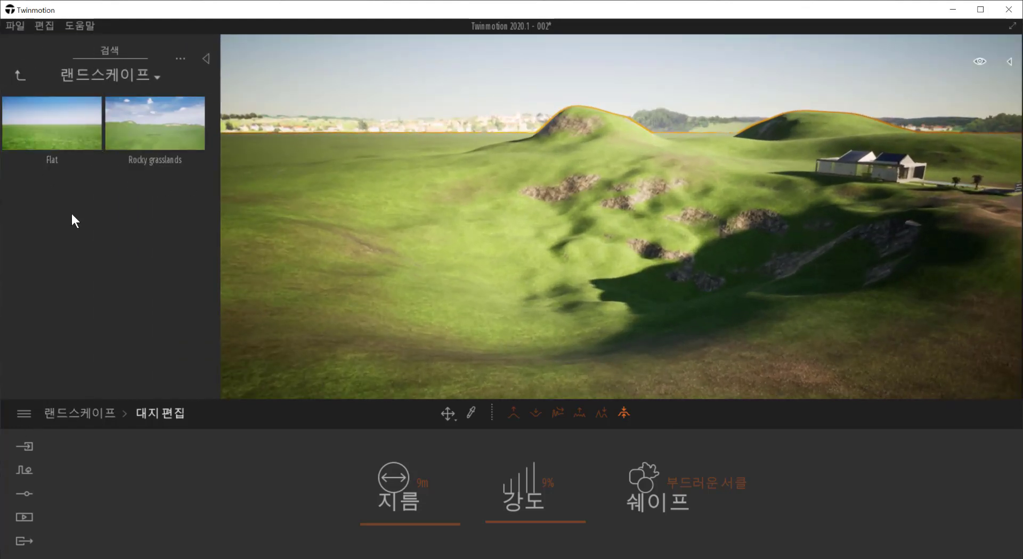
click(20, 75)
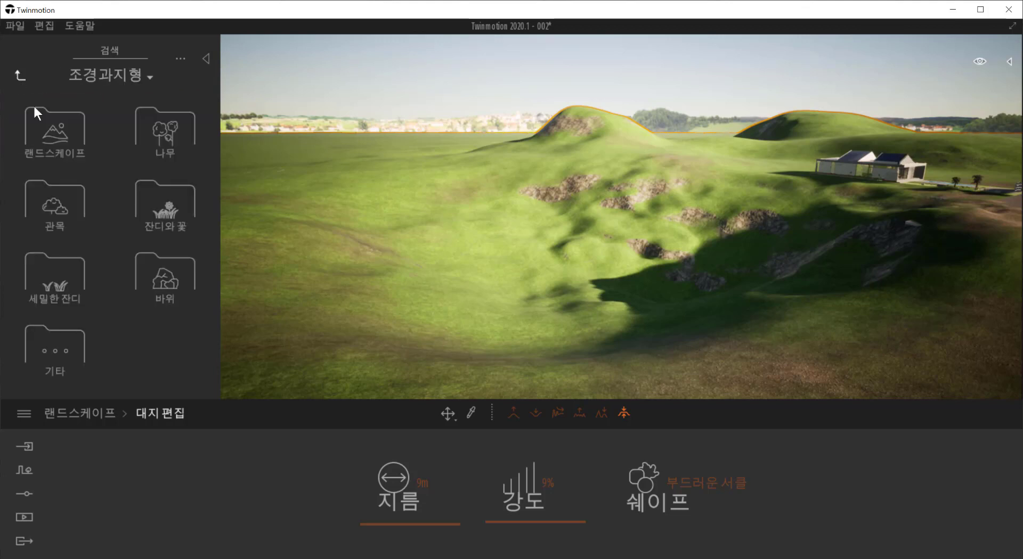
click(20, 75)
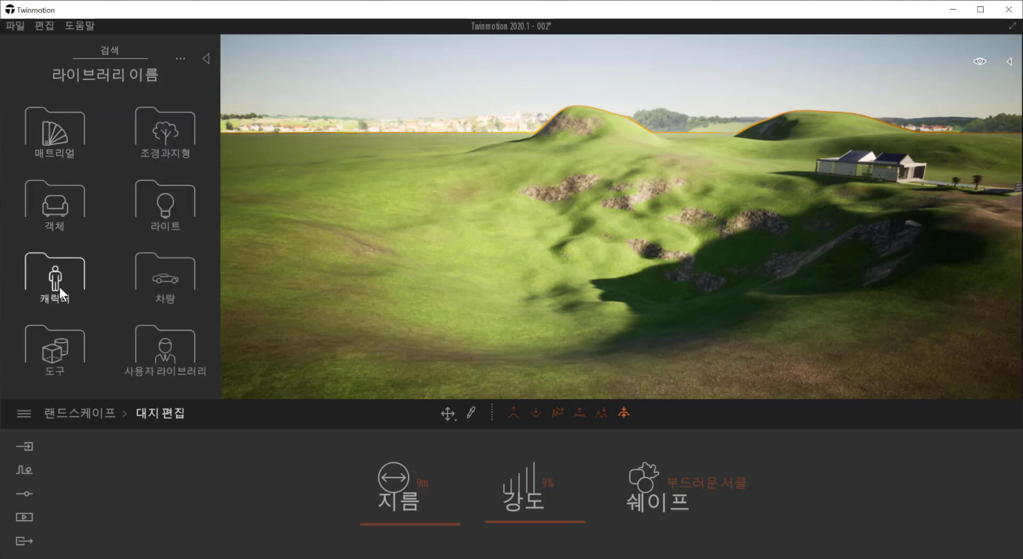
click(56, 352)
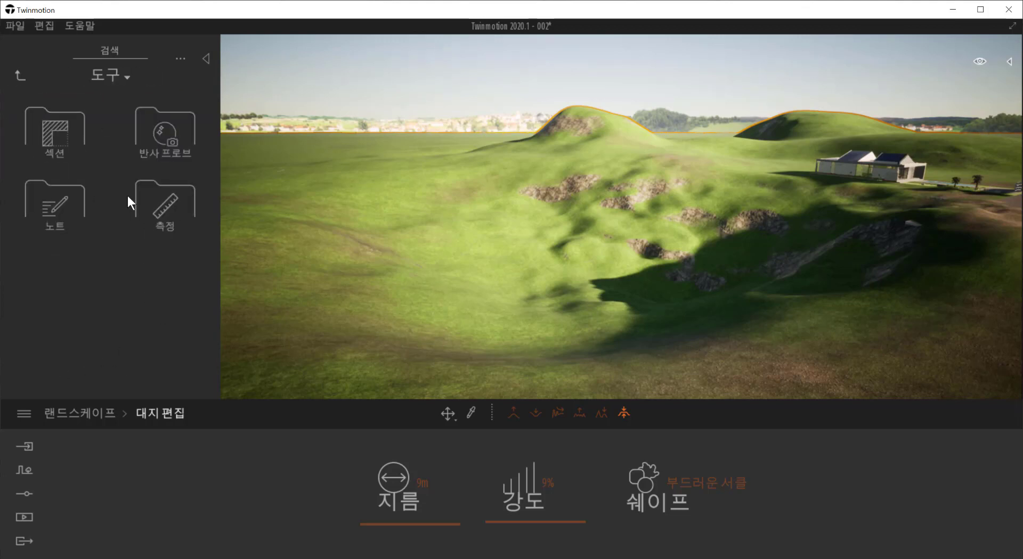
click(19, 76)
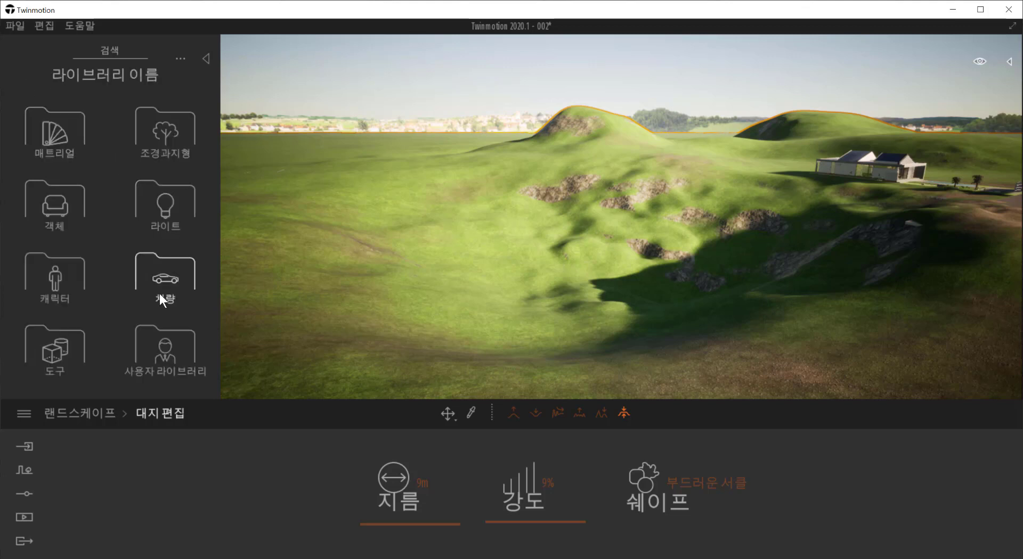
click(160, 136)
click(60, 362)
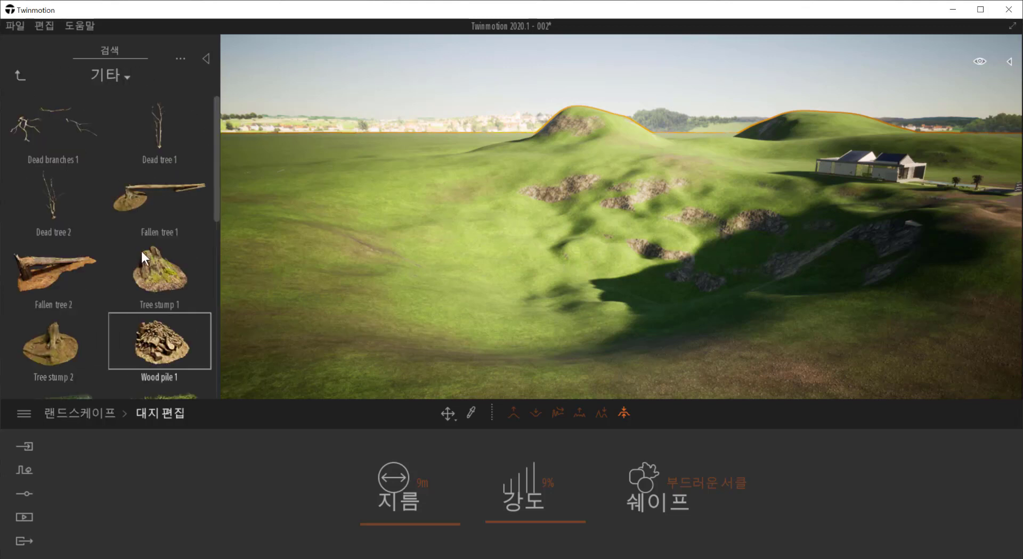
click(41, 90)
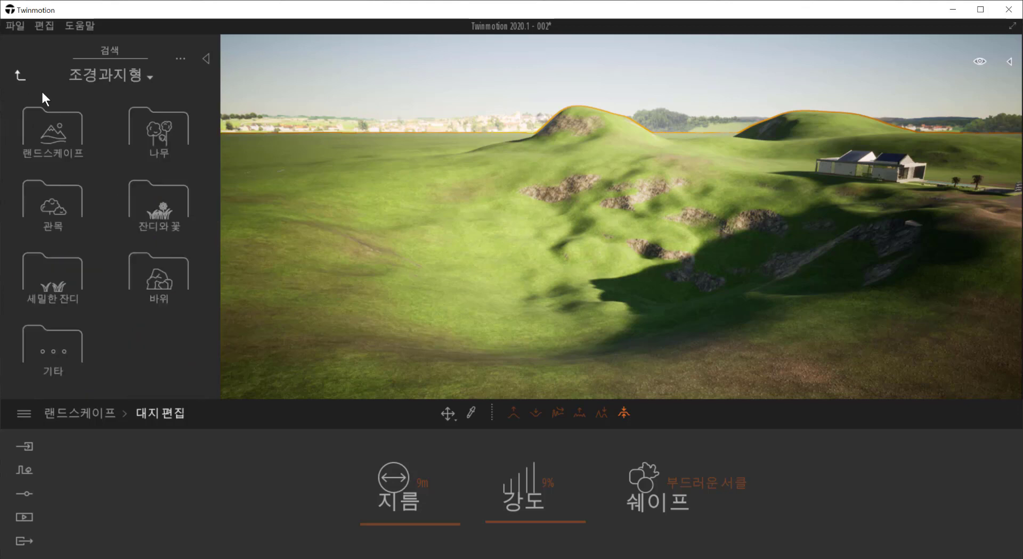
click(66, 133)
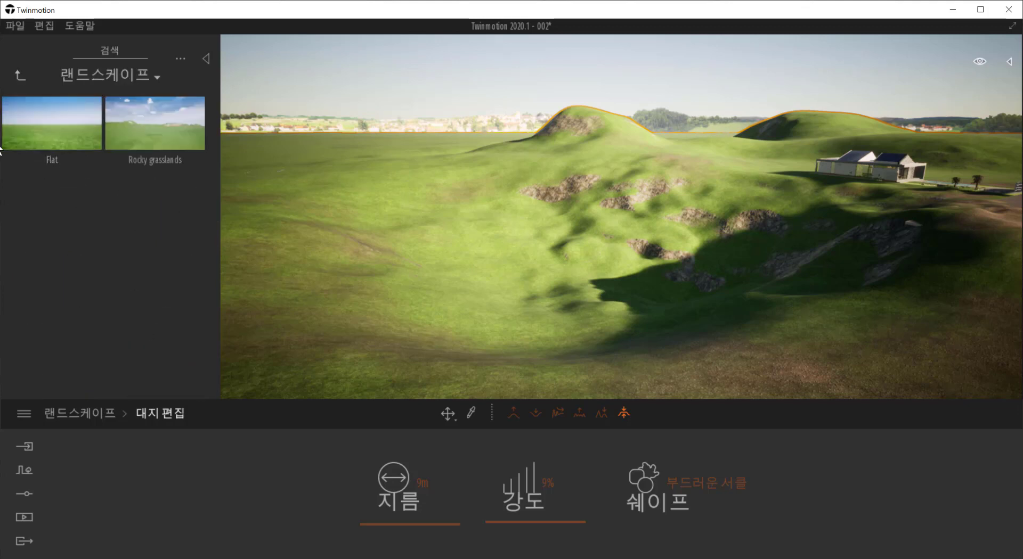
click(19, 77)
click(20, 77)
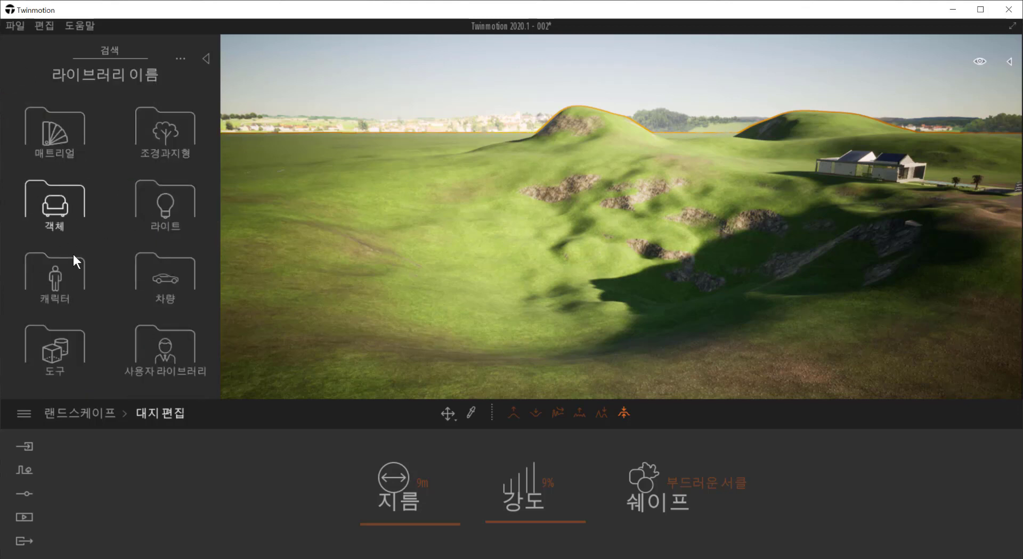
Step: Find the Plane 10m primitive among the library's basic objects and place it on the grass slope of the basin
click(55, 215)
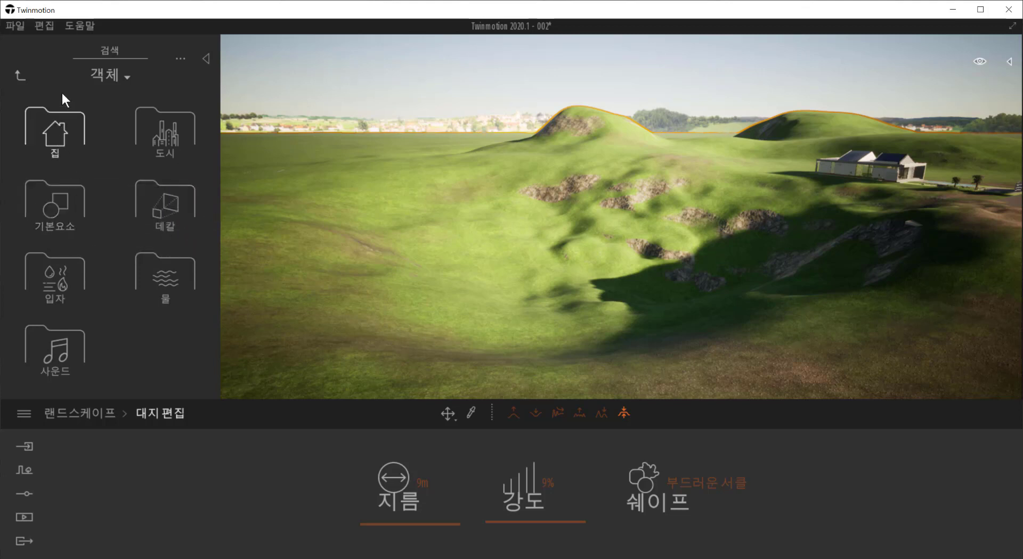
click(74, 137)
click(28, 81)
click(180, 146)
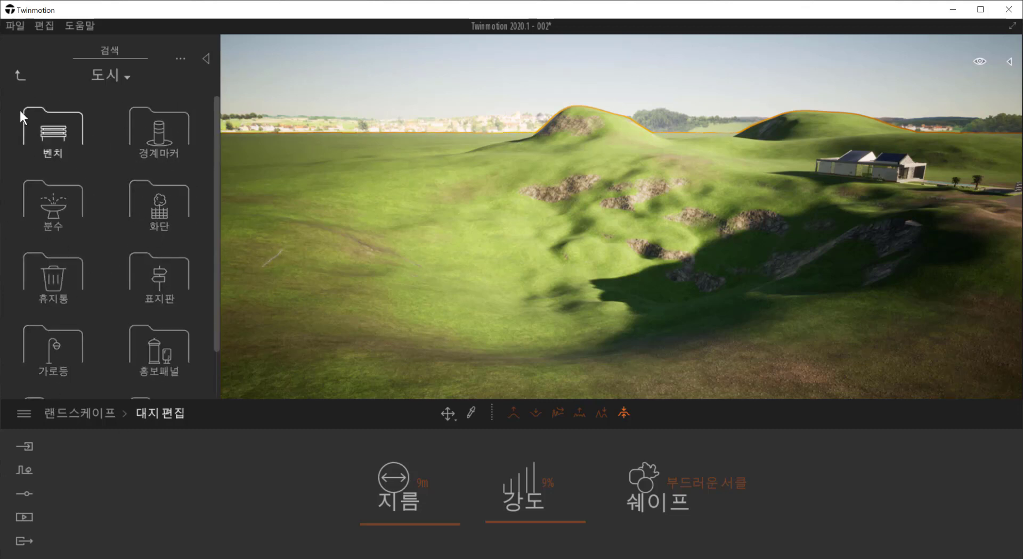
click(17, 79)
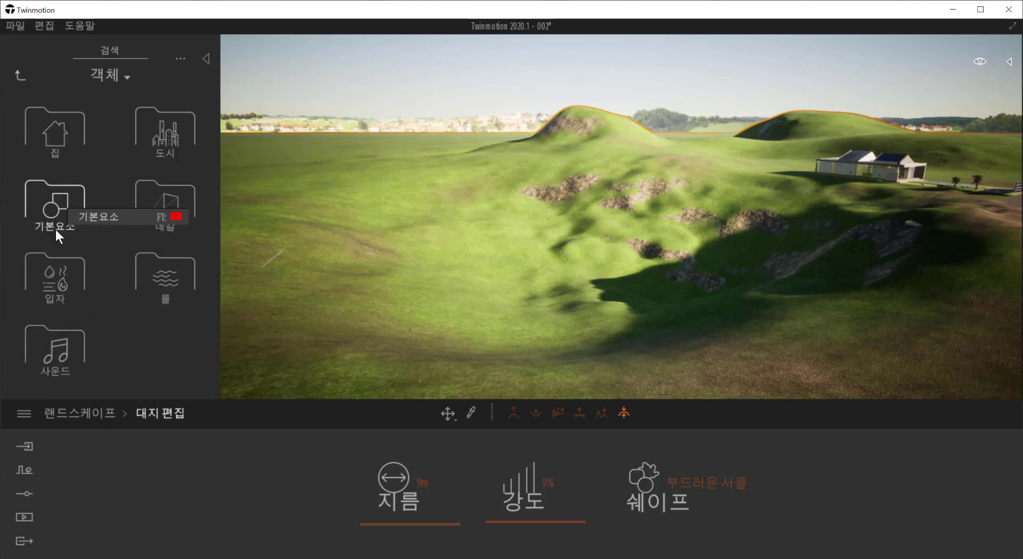
click(59, 213)
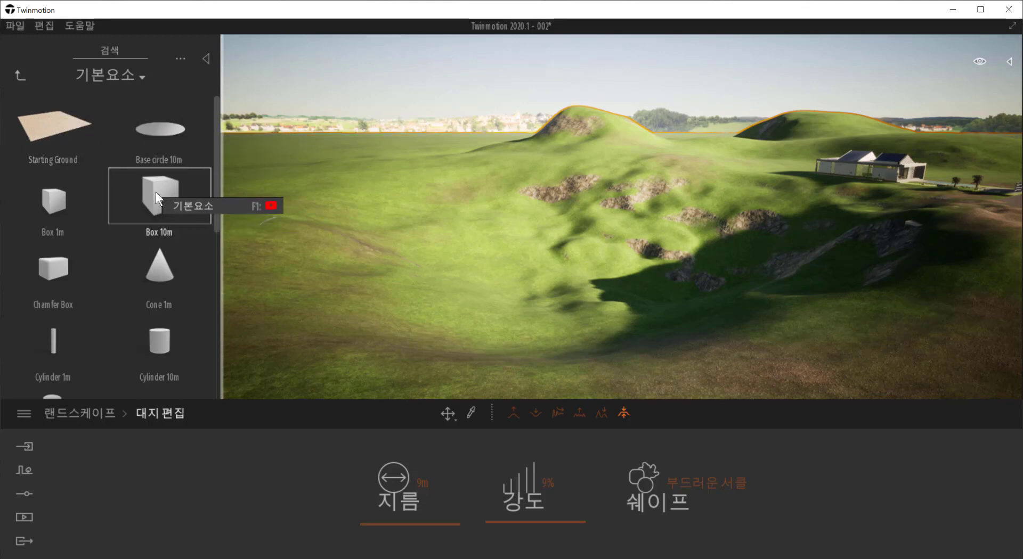
scroll(155, 341, down, 2)
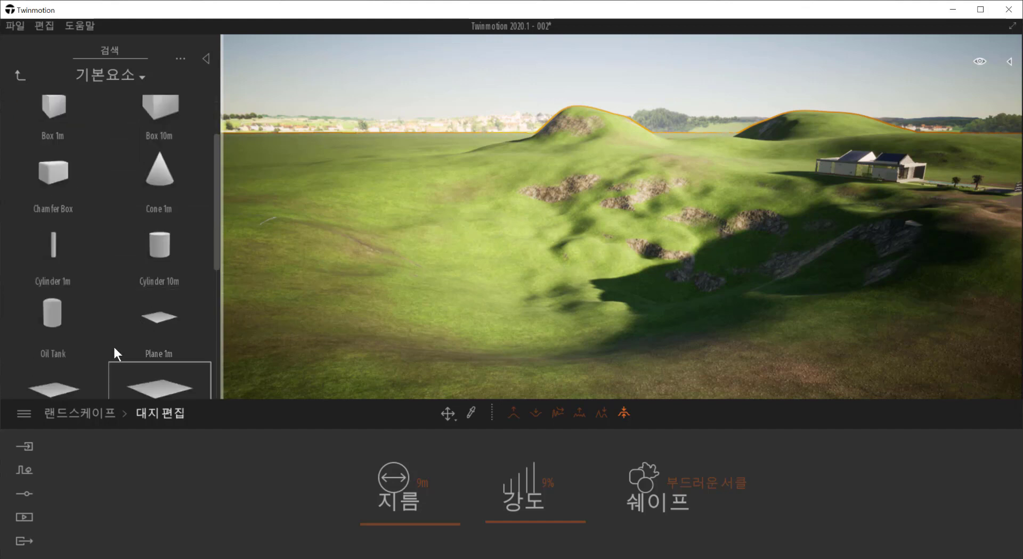
scroll(128, 335, down, 1)
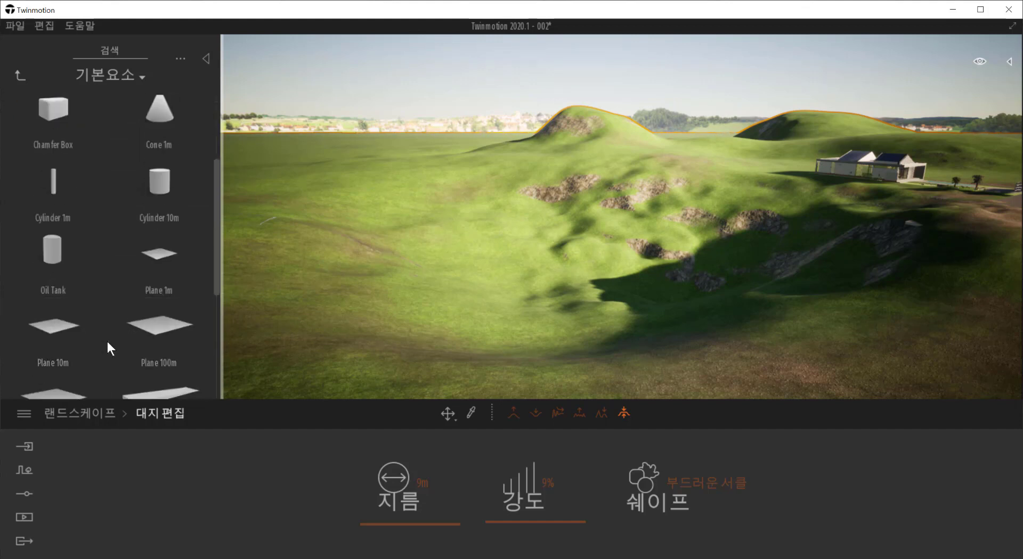
scroll(160, 354, down, 1)
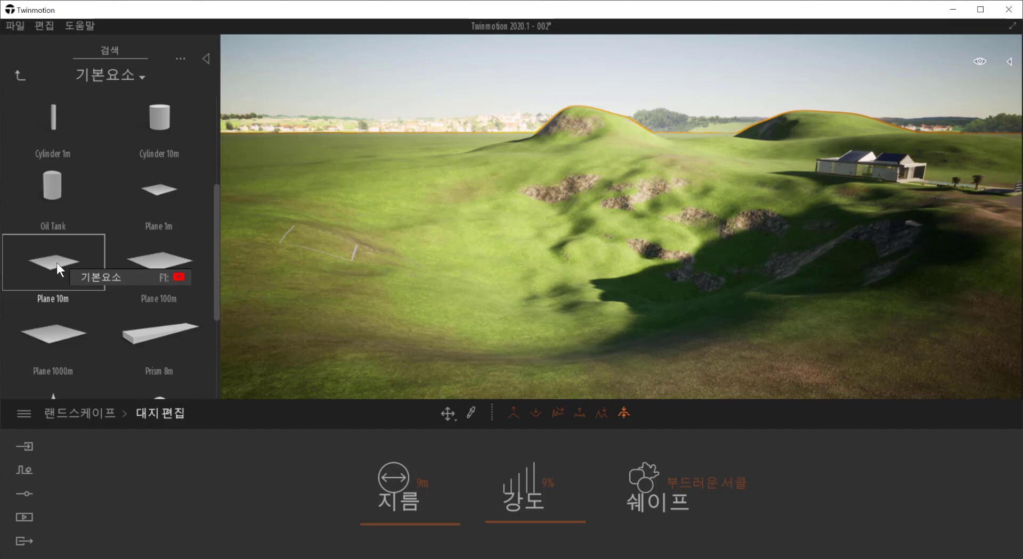
drag(56, 264, 523, 302)
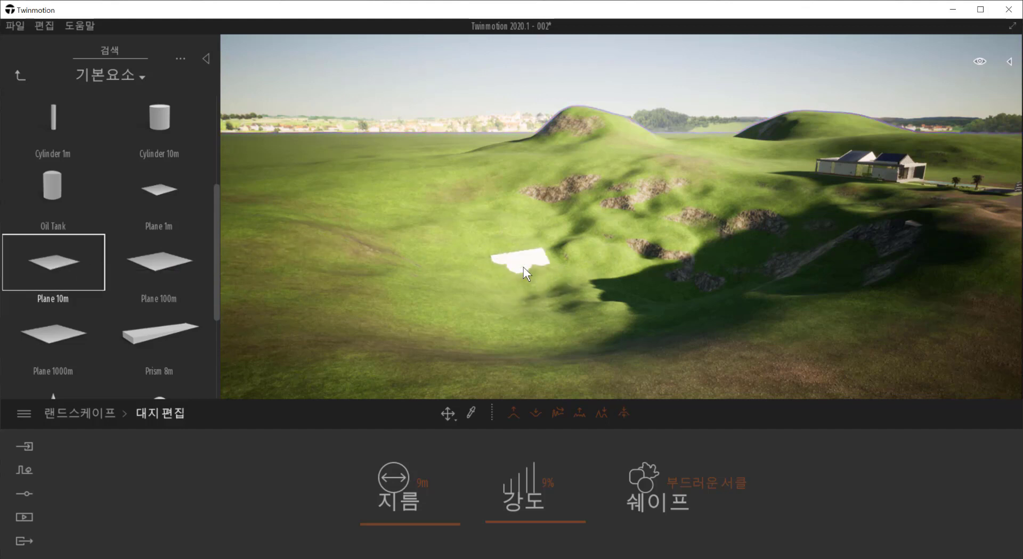
Step: Move the Plane 10m primitive off the grass slope and position it above the middle of the basin
drag(523, 267, 784, 334)
scroll(784, 335, down, 2)
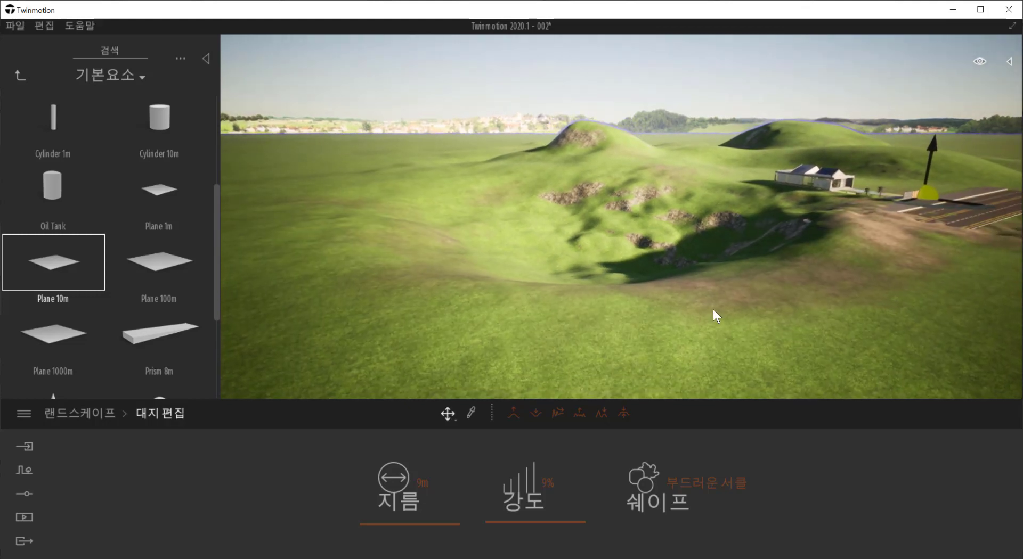
scroll(712, 309, down, 3)
drag(69, 264, 794, 245)
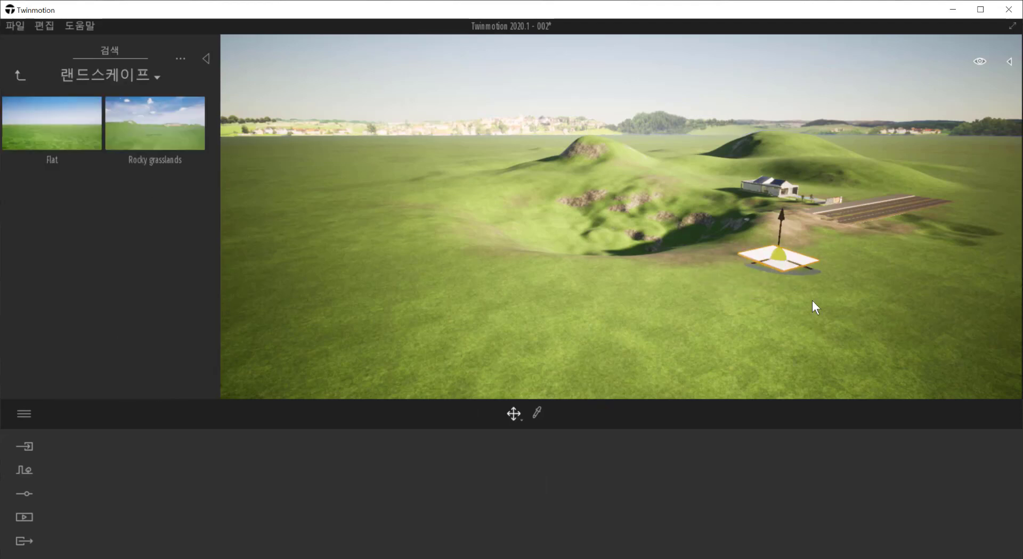
scroll(788, 274, up, 3)
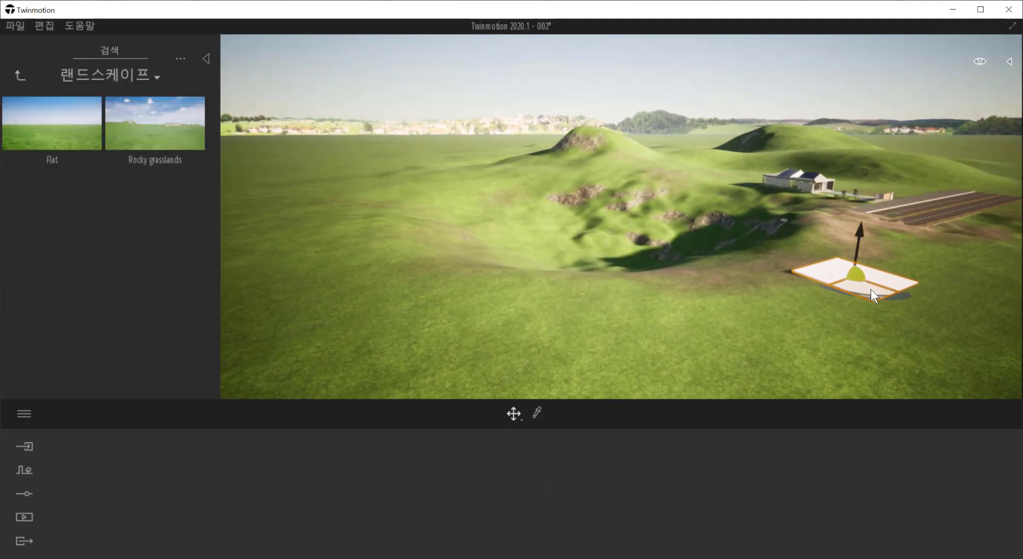
drag(870, 289, 622, 230)
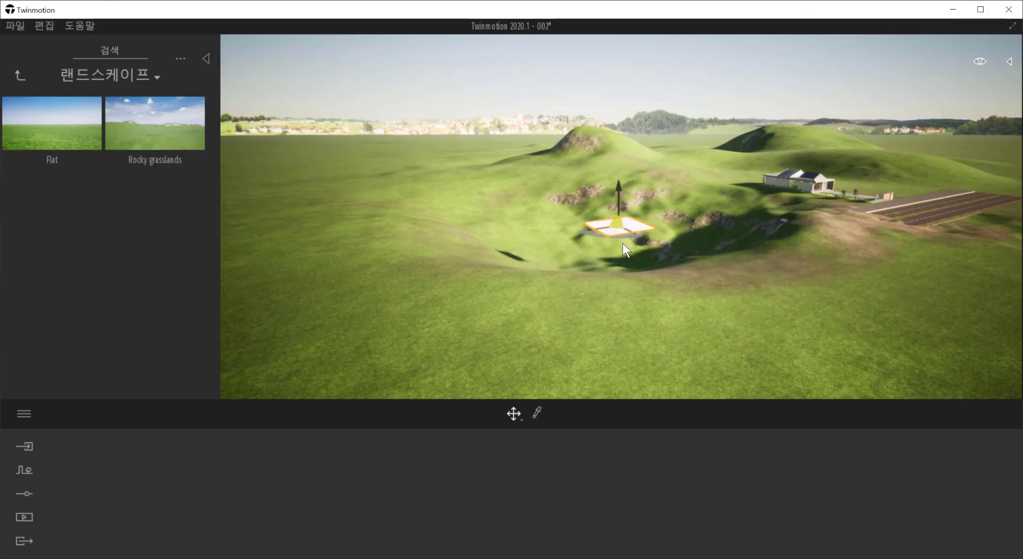
scroll(622, 243, up, 5)
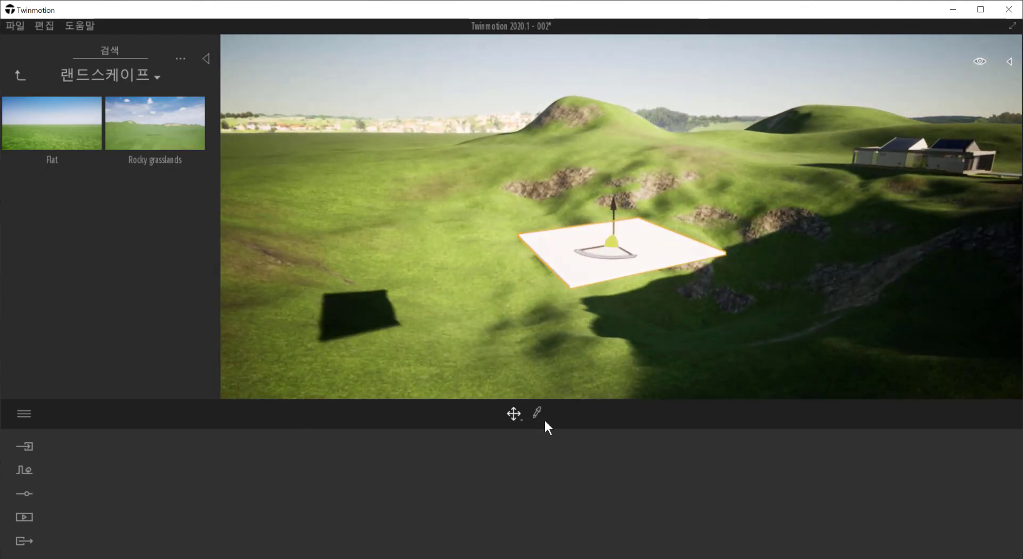
Step: Scale the plane up overall and along its individual axes until it spans most of the basin
key(space)
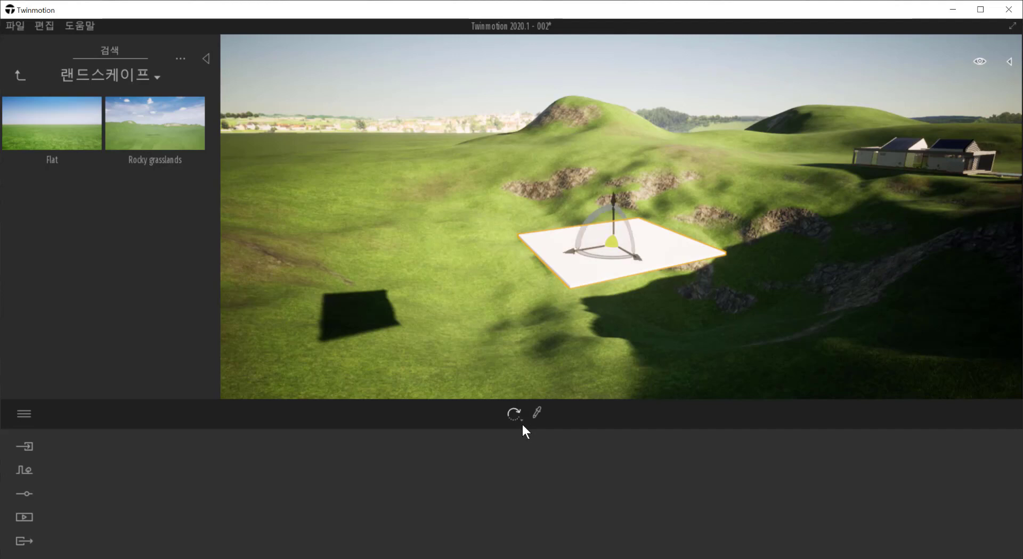
key(space)
key(space)
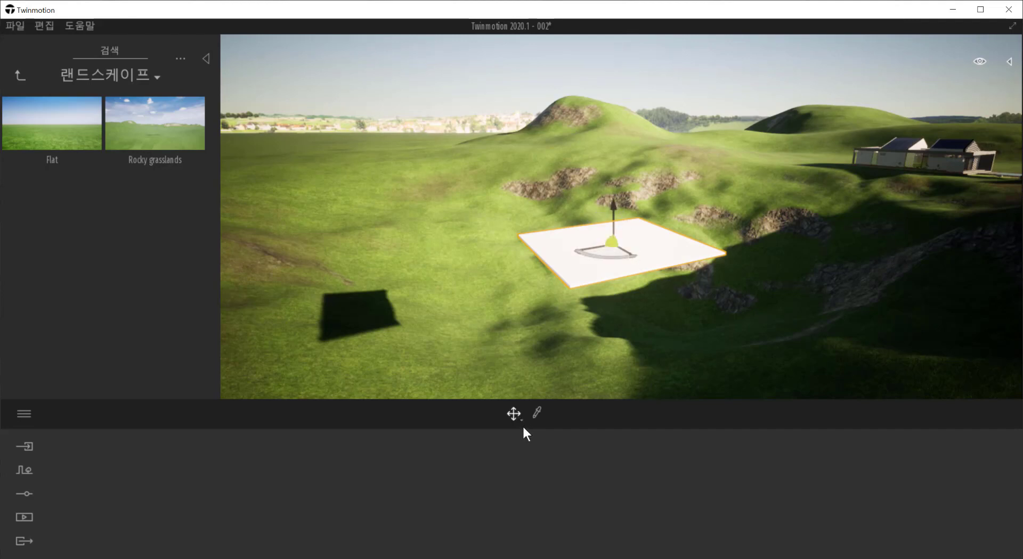
key(space)
key(space)
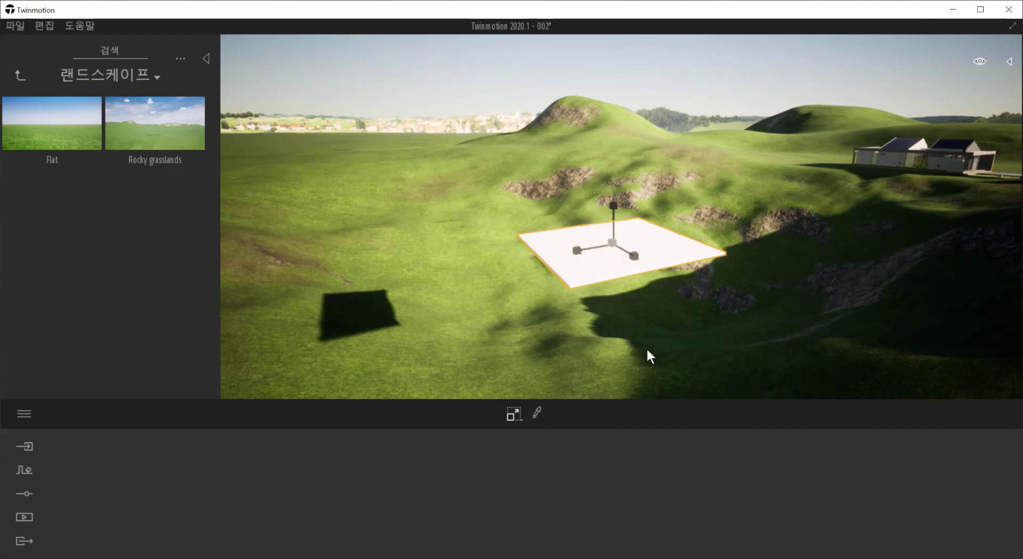
scroll(634, 254, down, 4)
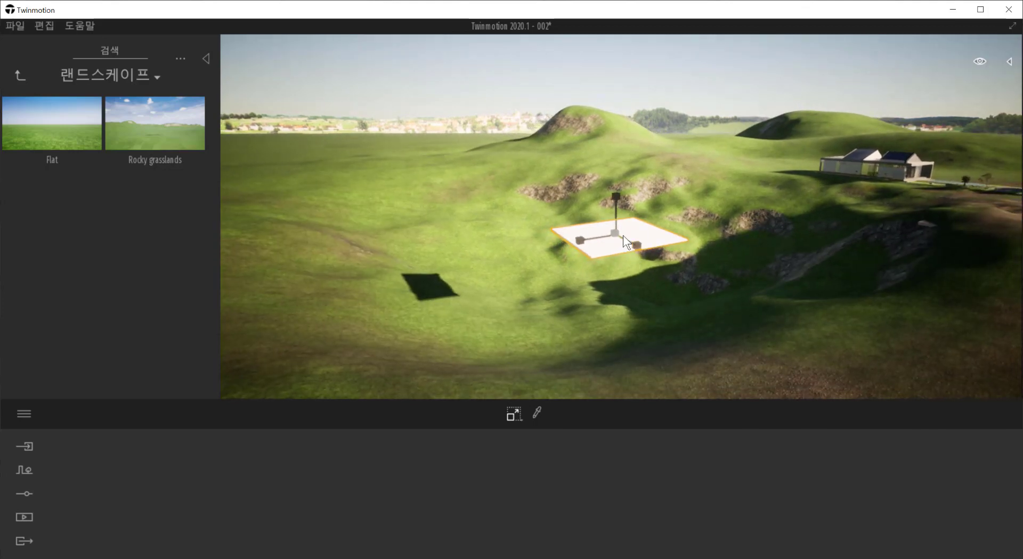
drag(635, 246, 555, 122)
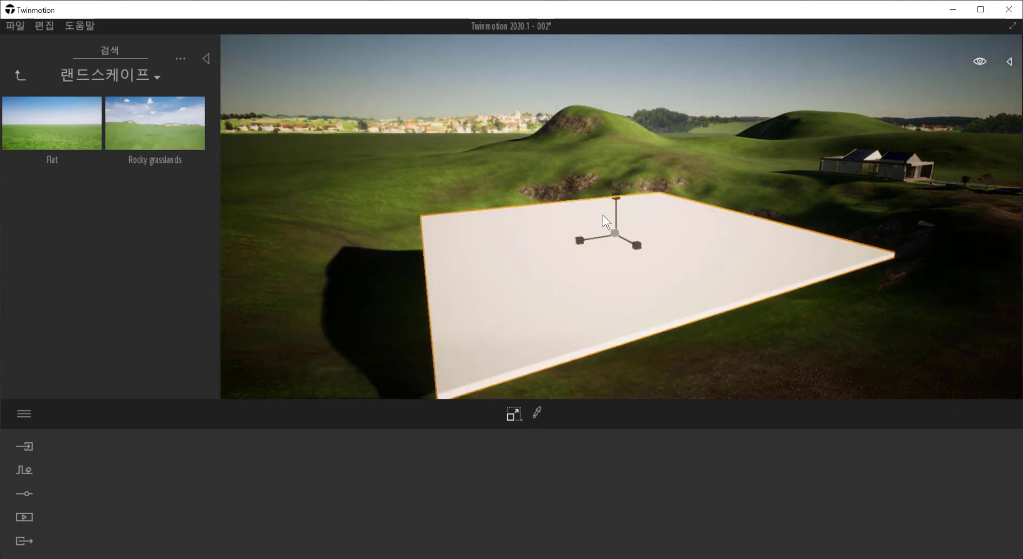
mouse_move(636, 245)
mouse_down()
mouse_move(668, 259)
mouse_move(637, 246)
mouse_move(652, 241)
mouse_move(646, 246)
mouse_up()
drag(578, 241, 531, 259)
drag(616, 198, 634, 176)
shift+middle_drag(652, 331, 612, 327)
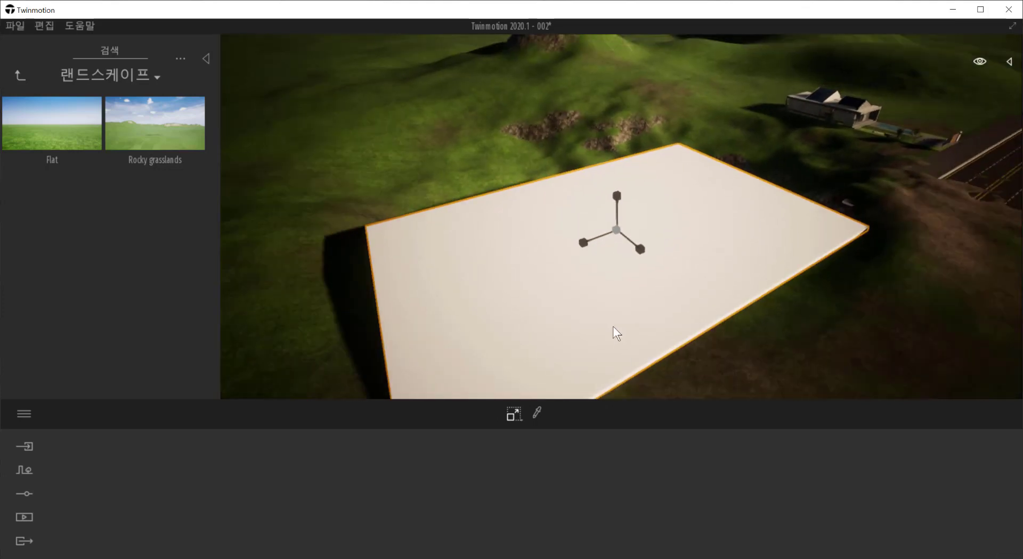
Step: Shift the enlarged plane over the basin and lower it until it meets the surrounding slopes
scroll(617, 304, down, 3)
drag(626, 235, 634, 204)
key(space)
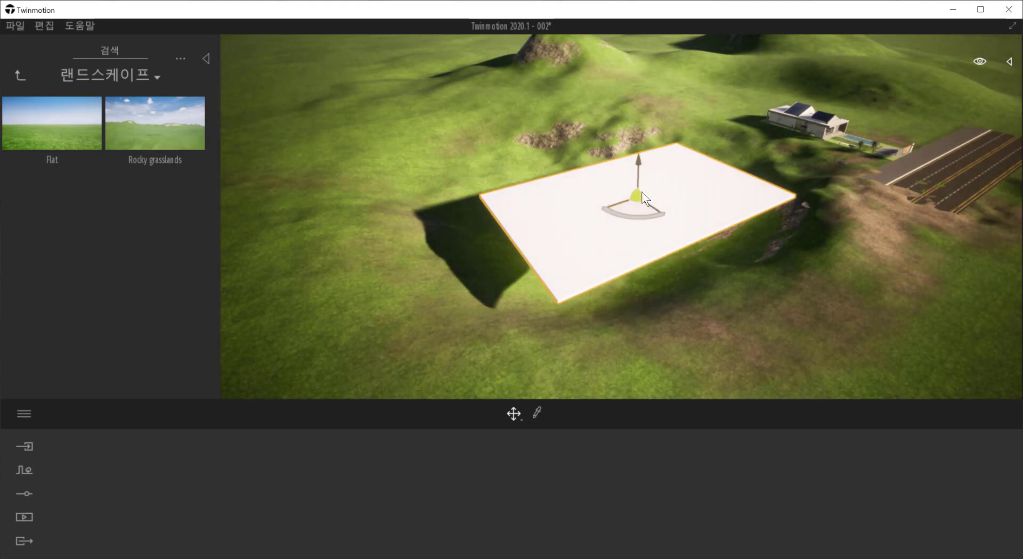
drag(638, 170, 642, 195)
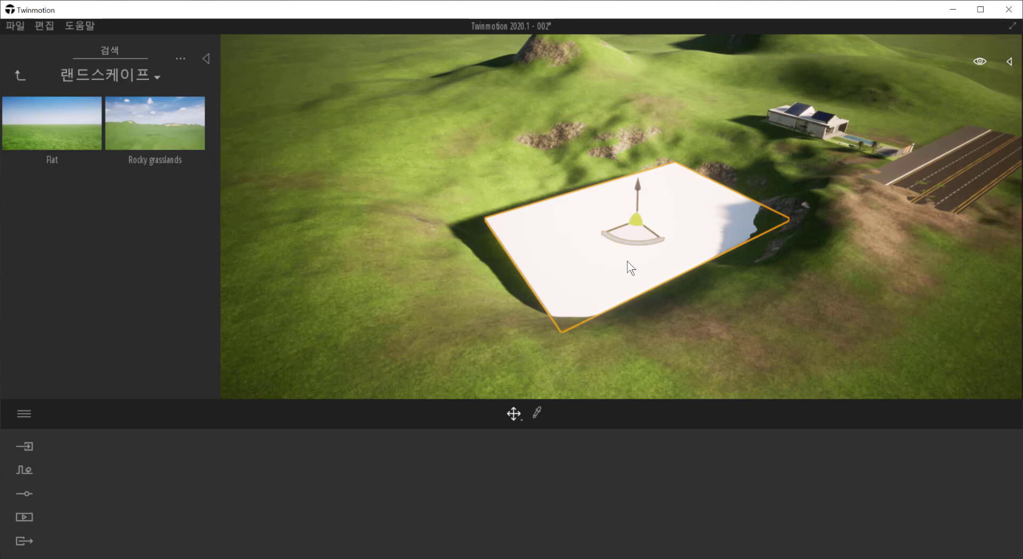
Step: Enlarge the lowered plane and stretch it toward the road so its corners extend past the basin's rim
key(Tab)
drag(635, 224, 690, 201)
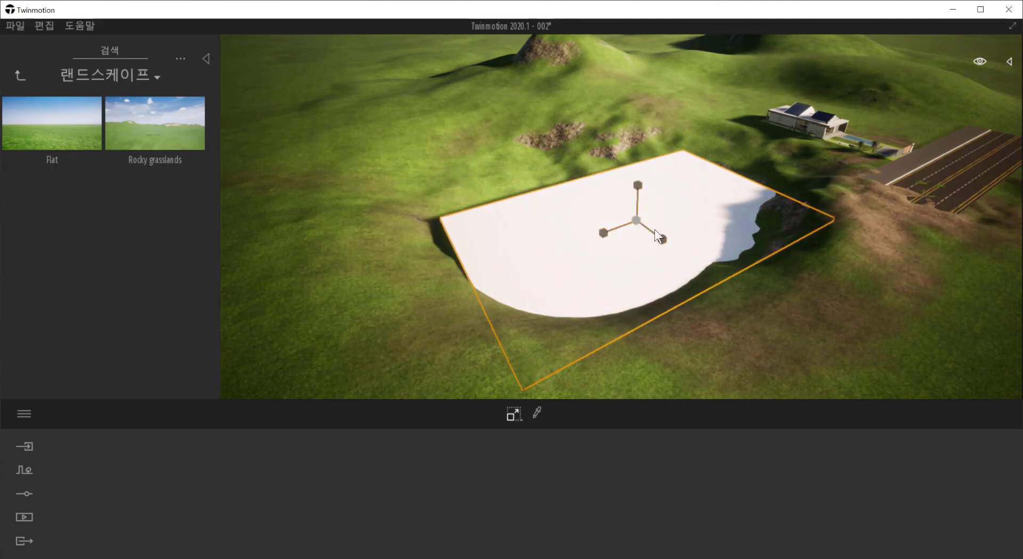
mouse_move(662, 245)
mouse_down()
mouse_move(760, 344)
mouse_move(675, 245)
mouse_up()
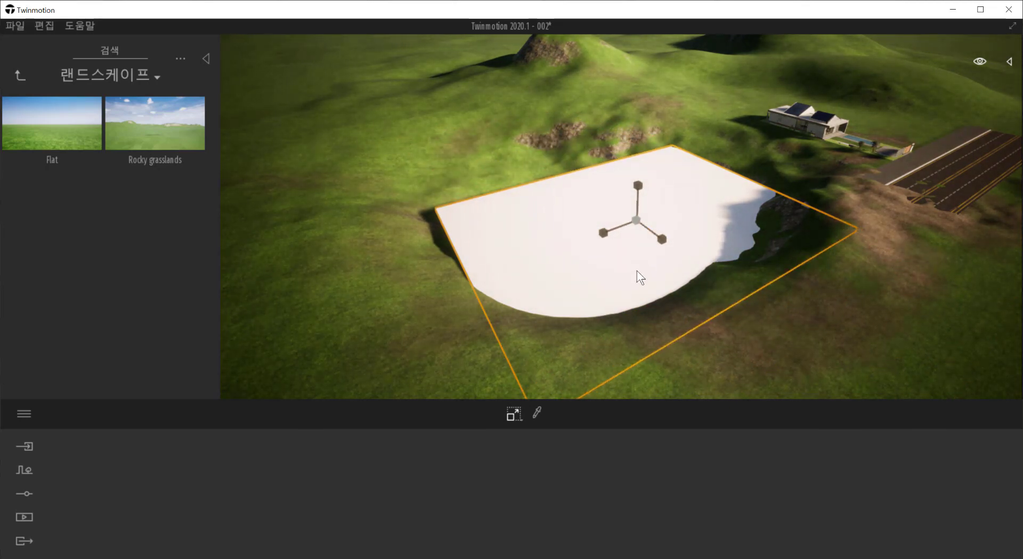
Step: Reposition the plane toward the far slope and widen it beyond the basin edge opposite the house
key(space)
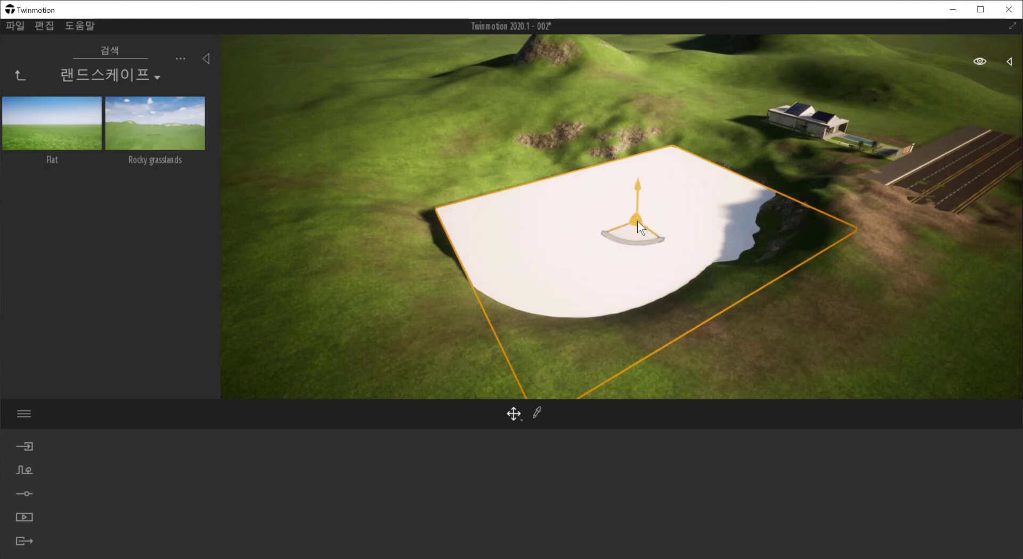
drag(636, 232, 689, 279)
key(space)
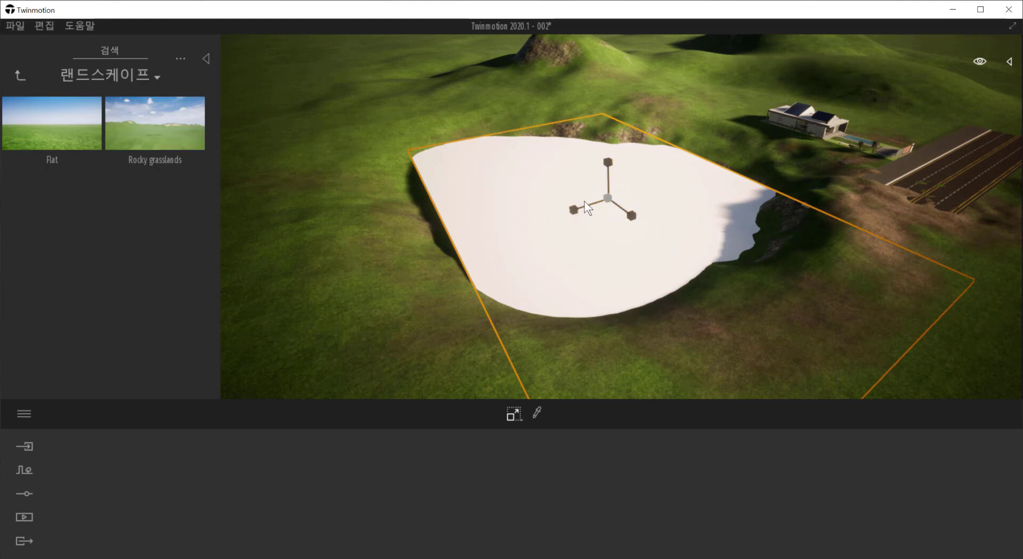
drag(574, 210, 546, 218)
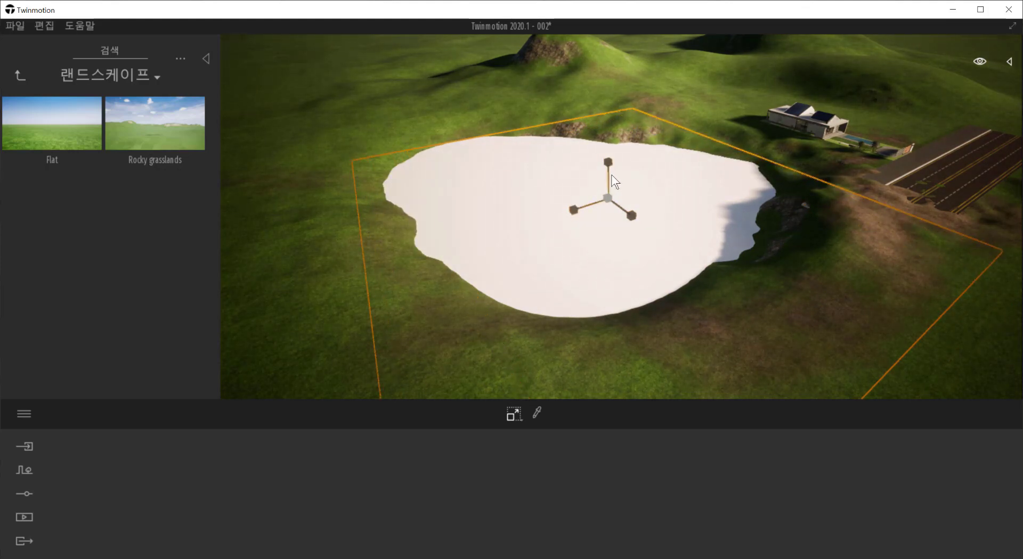
Step: Lengthen and raise the plane so it fills the basin, and widen it past the shoreline opposite the house
drag(629, 213, 639, 221)
mouse_move(608, 165)
mouse_down()
mouse_move(609, 180)
mouse_move(613, 166)
mouse_up()
click(606, 201)
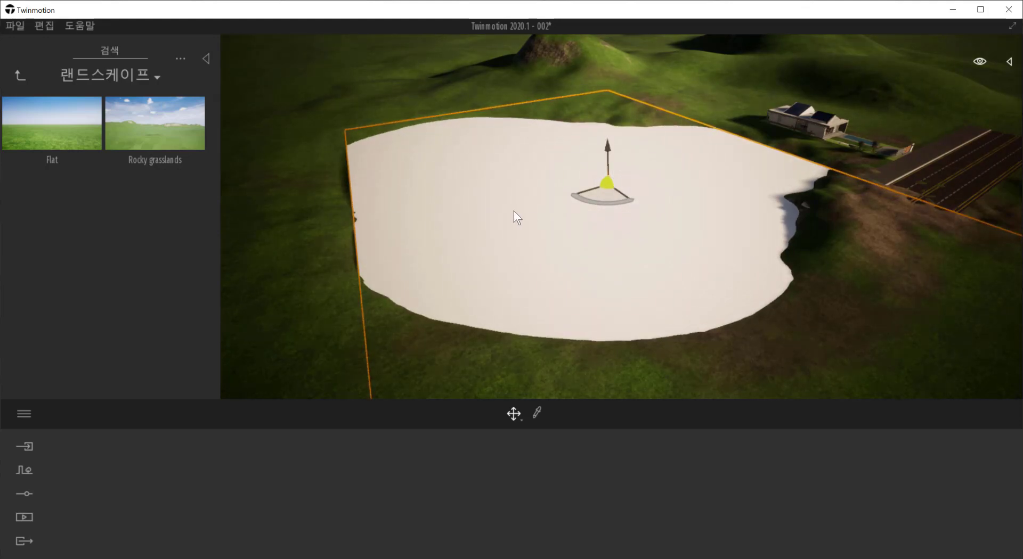
key(space)
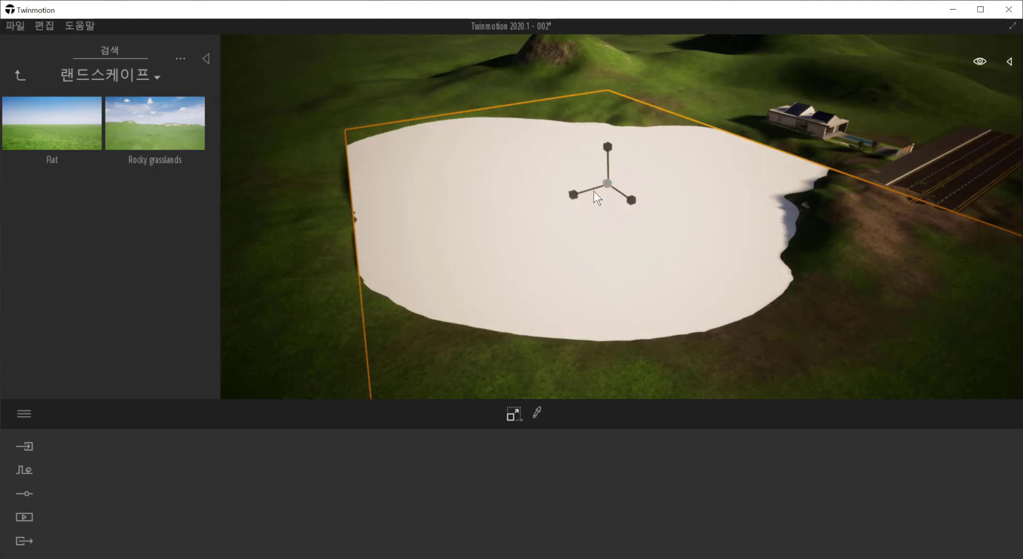
mouse_move(593, 192)
mouse_down()
mouse_move(566, 196)
mouse_move(578, 197)
mouse_up()
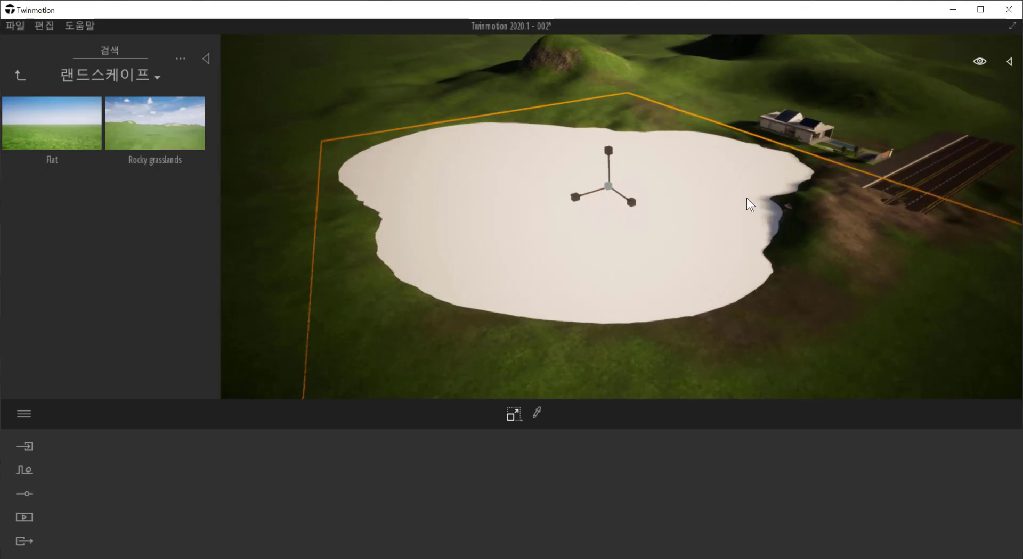
Step: Shorten and shift the oversized plane so its near edge lies closer to the basin's shoreline
scroll(748, 206, down, 4)
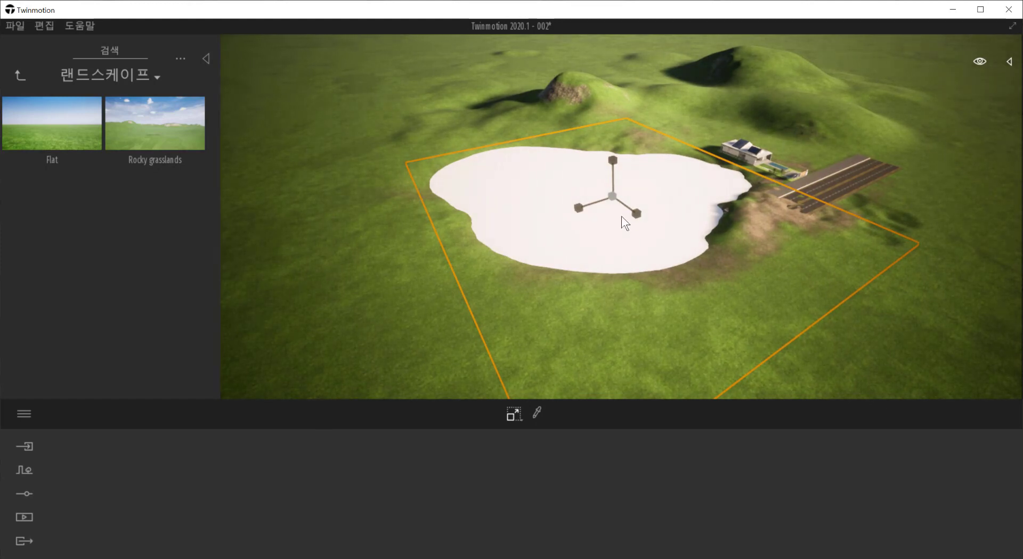
drag(626, 208, 590, 188)
key(space)
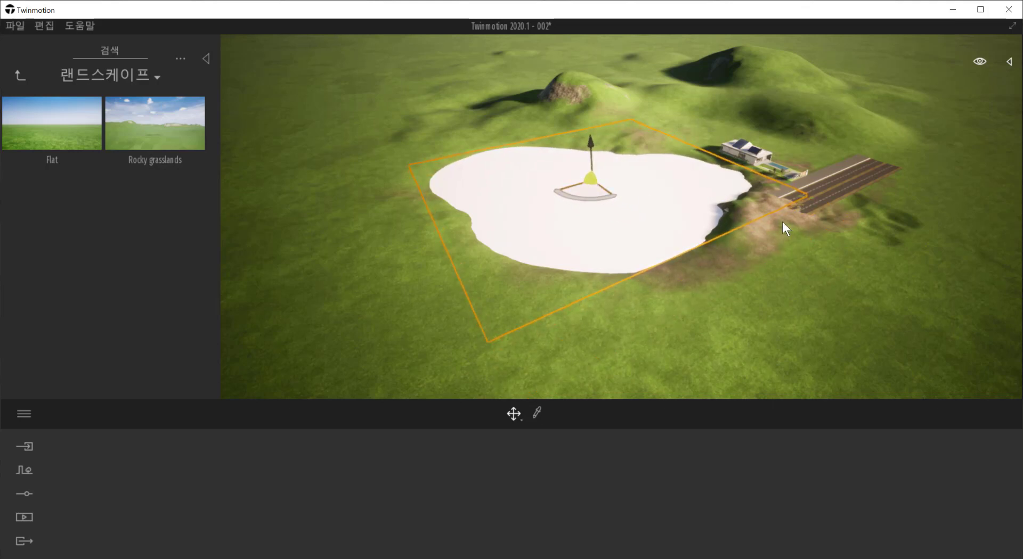
Step: Adjust the scene's time of day to change the sunlight over the basin and the house
scroll(820, 205, up, 1)
right_drag(840, 193, 877, 219)
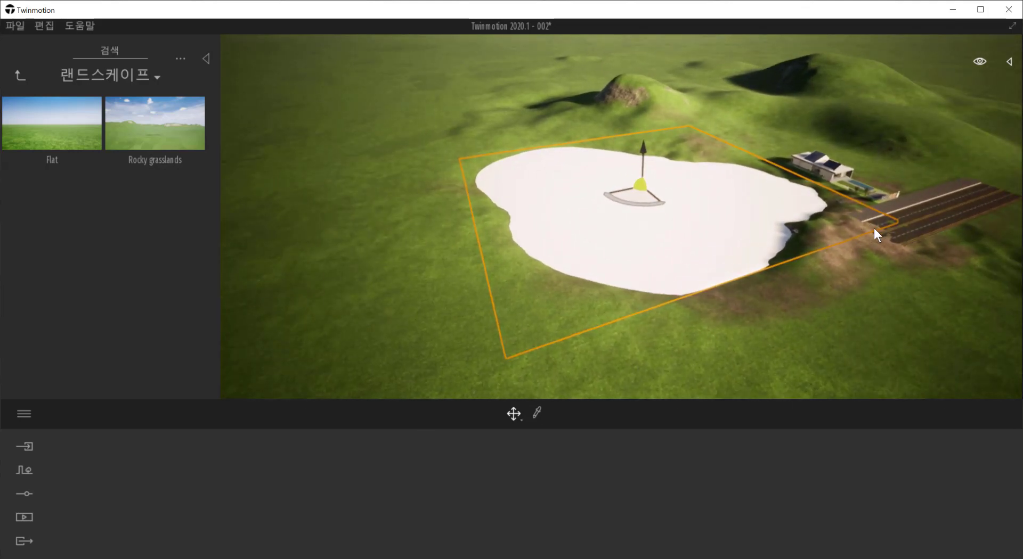
shift+middle_drag(872, 236, 908, 238)
scroll(946, 239, up, 3)
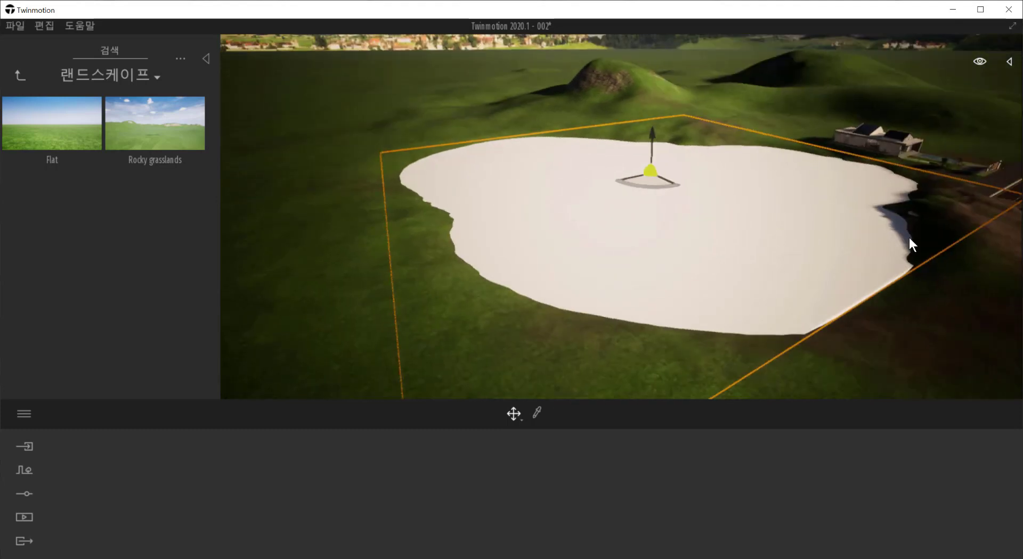
middle_drag(872, 203, 796, 219)
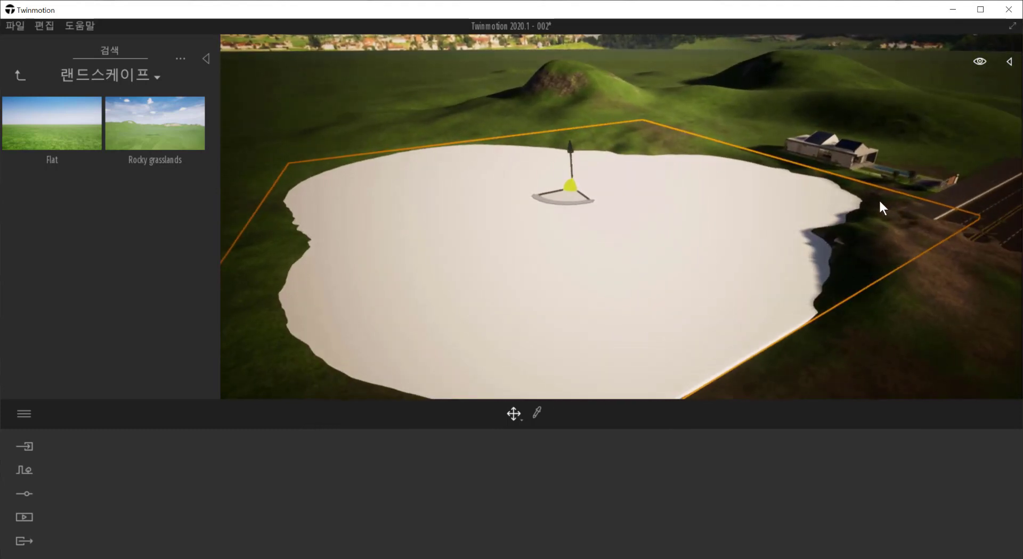
scroll(881, 208, up, 2)
shift+middle_drag(950, 123, 889, 92)
click(978, 62)
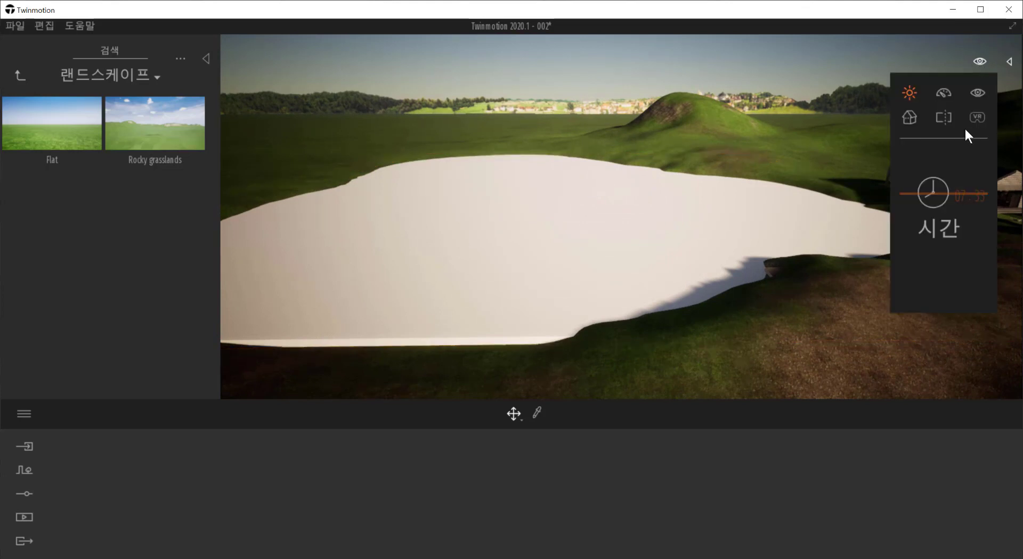
drag(930, 199, 930, 204)
shift+middle_drag(620, 250, 716, 258)
middle_drag(786, 196, 988, 171)
click(608, 299)
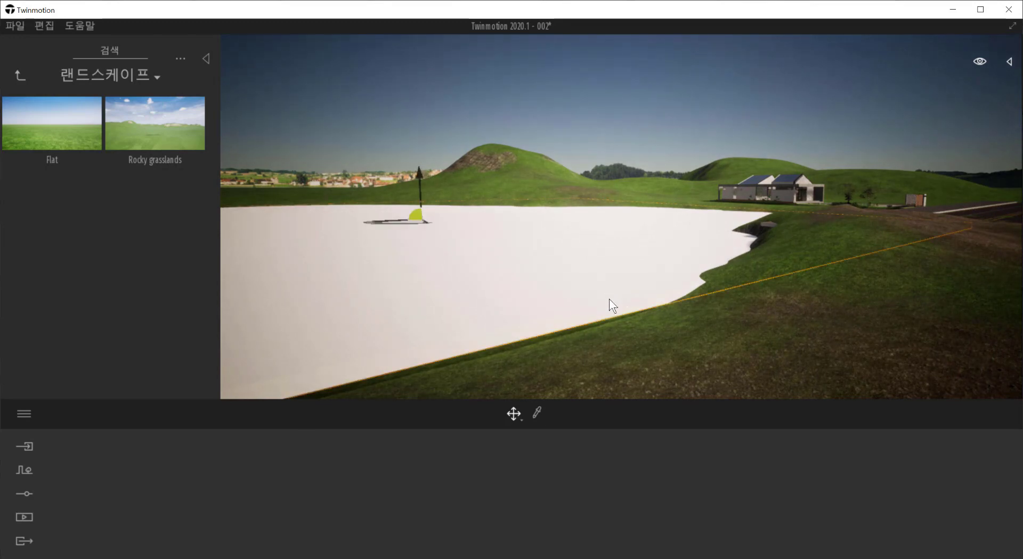
Step: Stretch the plane slightly along its vertical axis and check its shoreline against the basin, house and road
key(Tab)
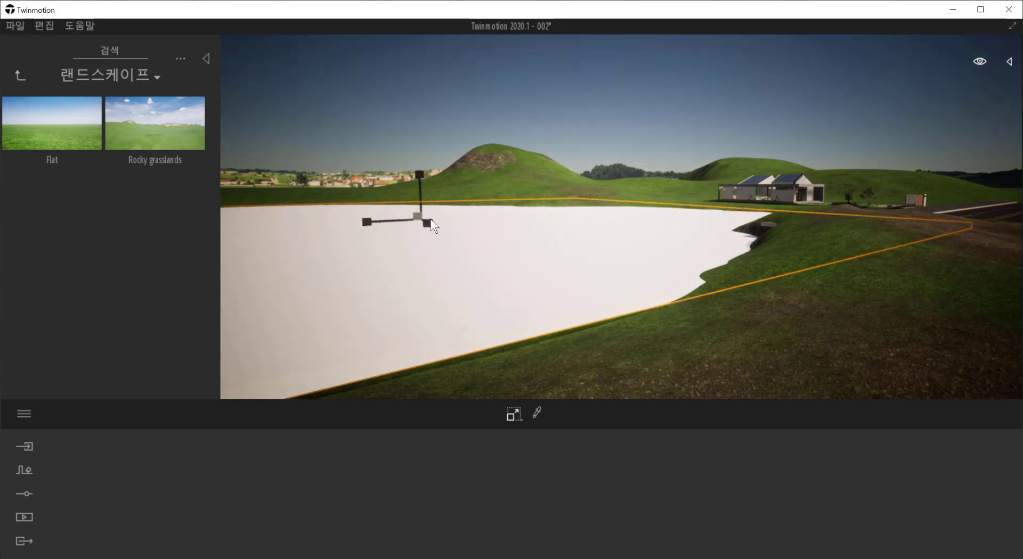
drag(420, 187, 426, 150)
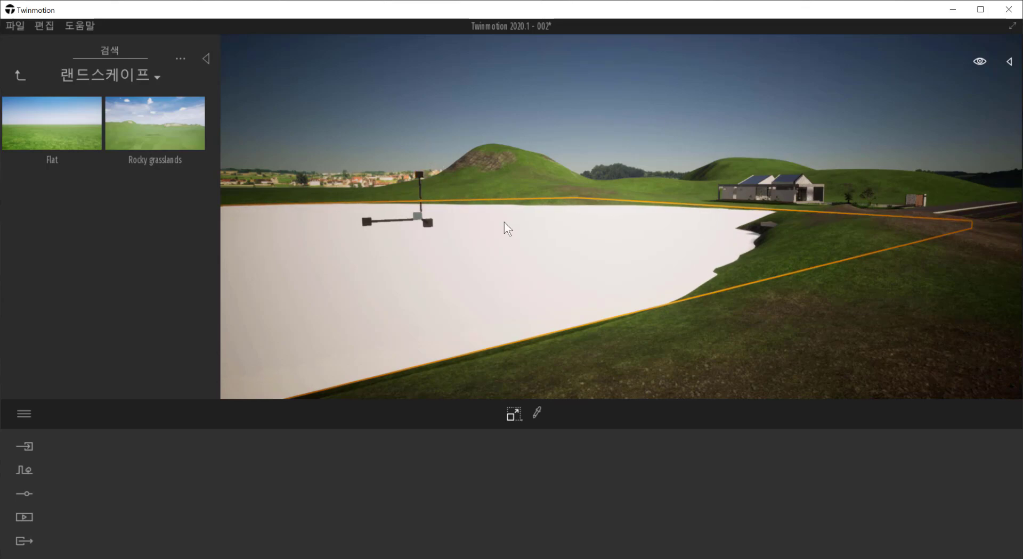
scroll(593, 257, down, 5)
shift+middle_drag(533, 256, 538, 314)
shift+middle_drag(730, 378, 690, 332)
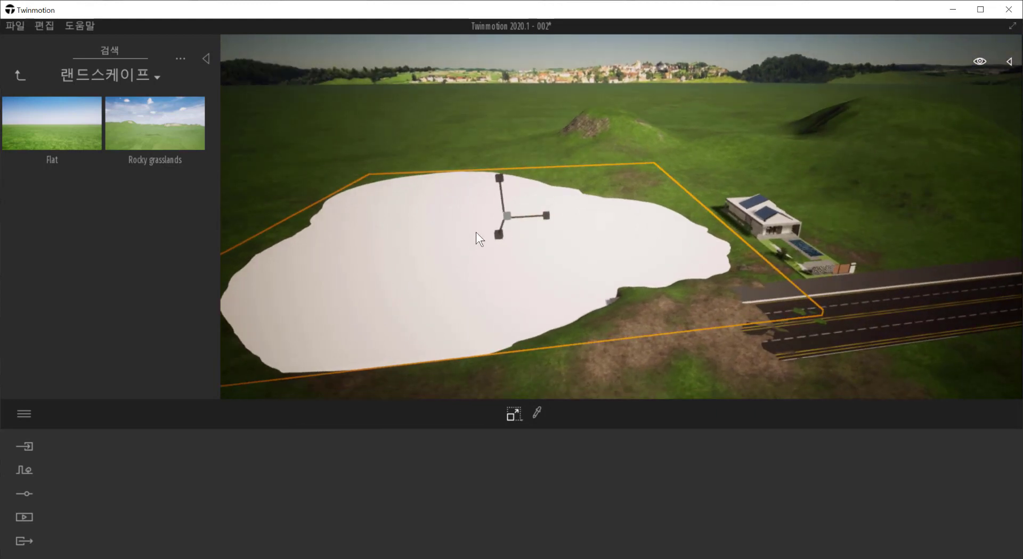
shift+middle_drag(494, 240, 510, 226)
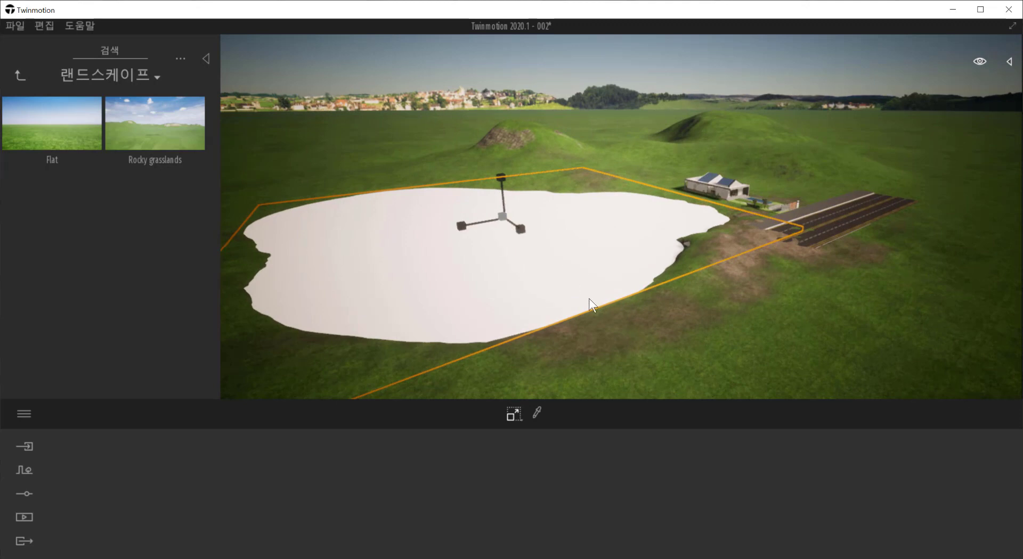
Step: Save the project and return the library to its top-level categories
key(ctrl+s)
shift+middle_drag(670, 324, 785, 241)
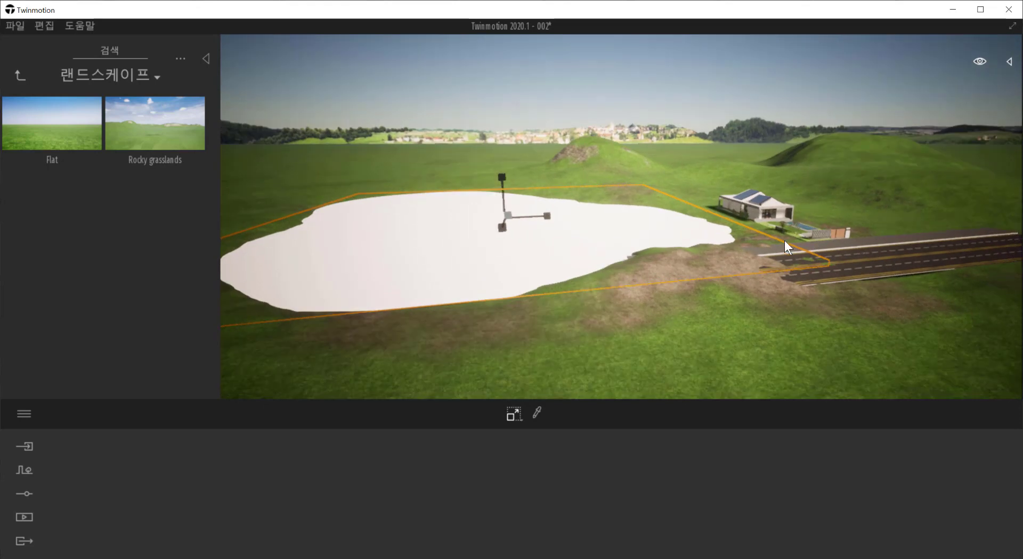
shift+middle_drag(521, 265, 338, 172)
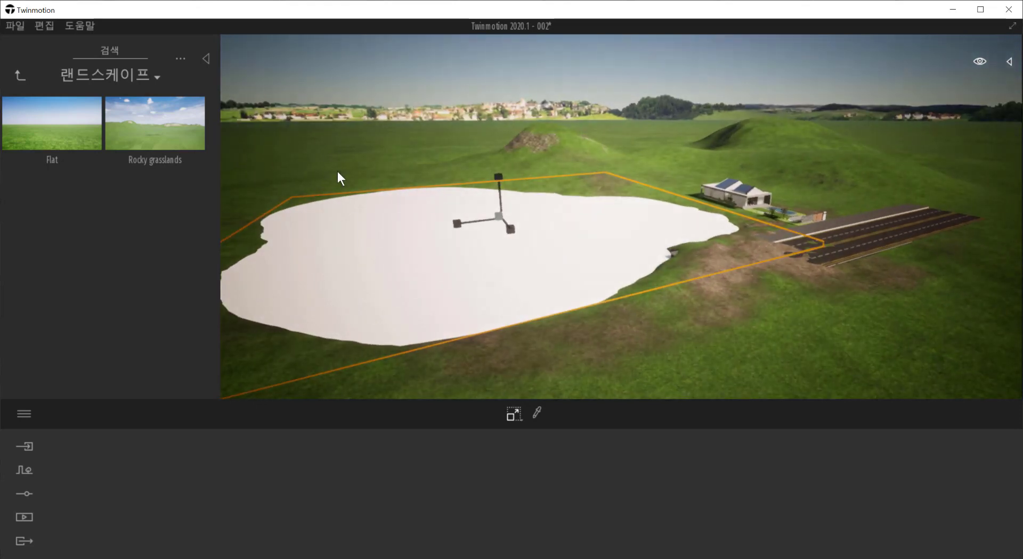
click(20, 76)
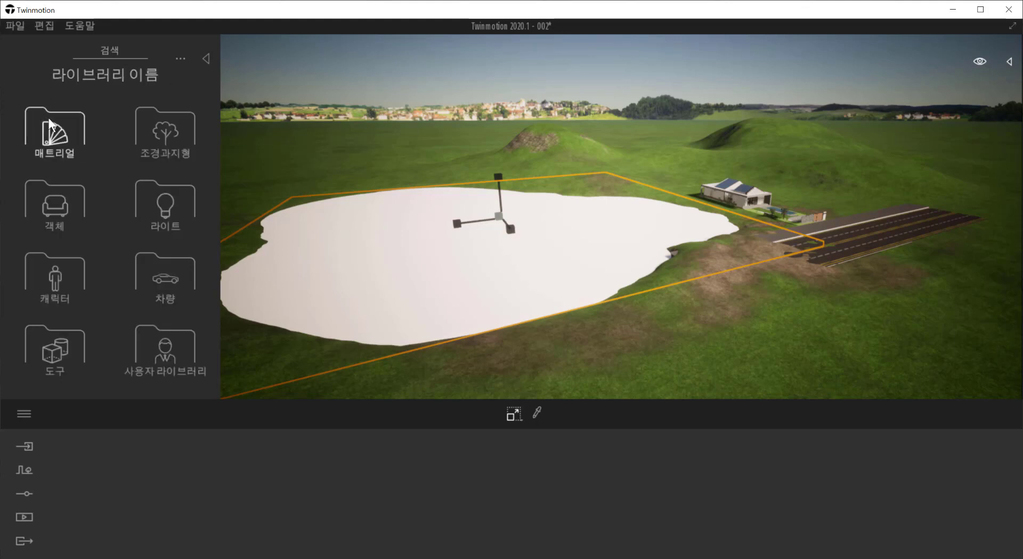
Step: Open the water category of the material library and preview the available water materials for the lake plane
click(51, 128)
scroll(194, 310, down, 3)
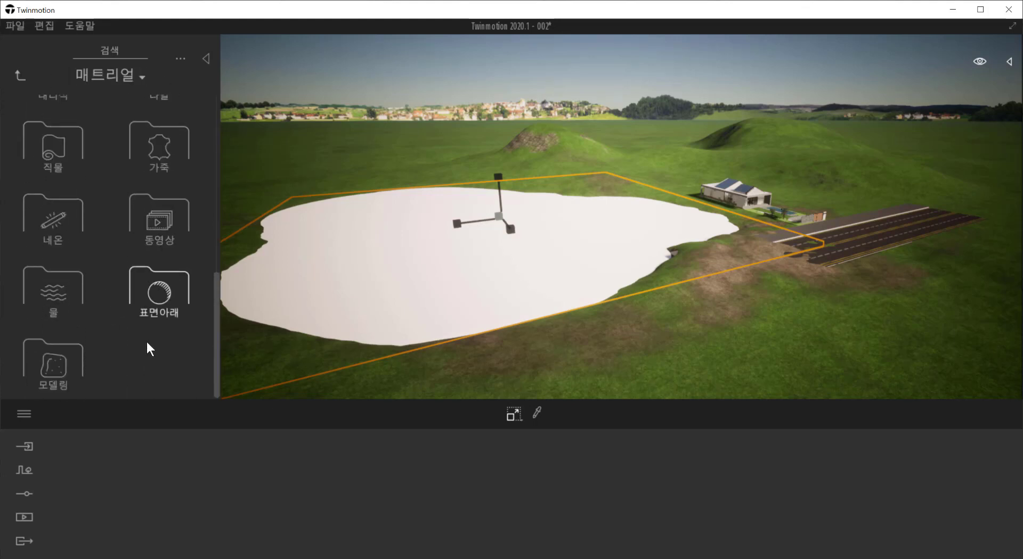
click(73, 310)
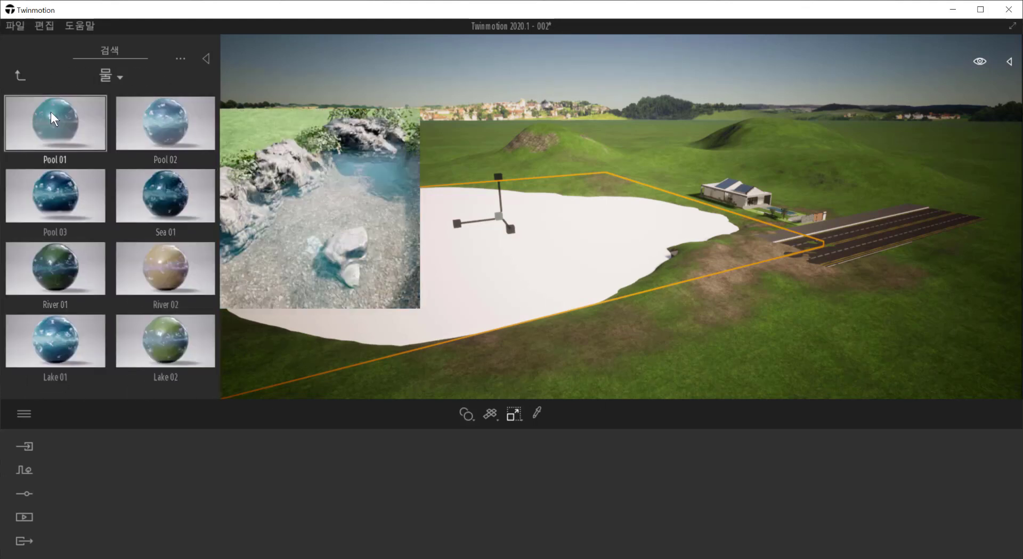
mouse_move(83, 356)
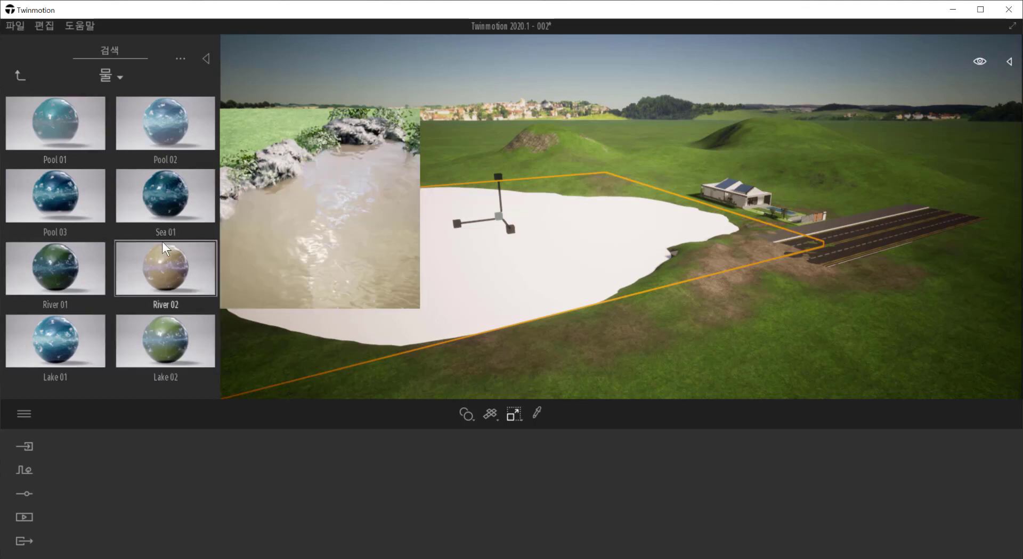
click(19, 75)
scroll(84, 240, down, 6)
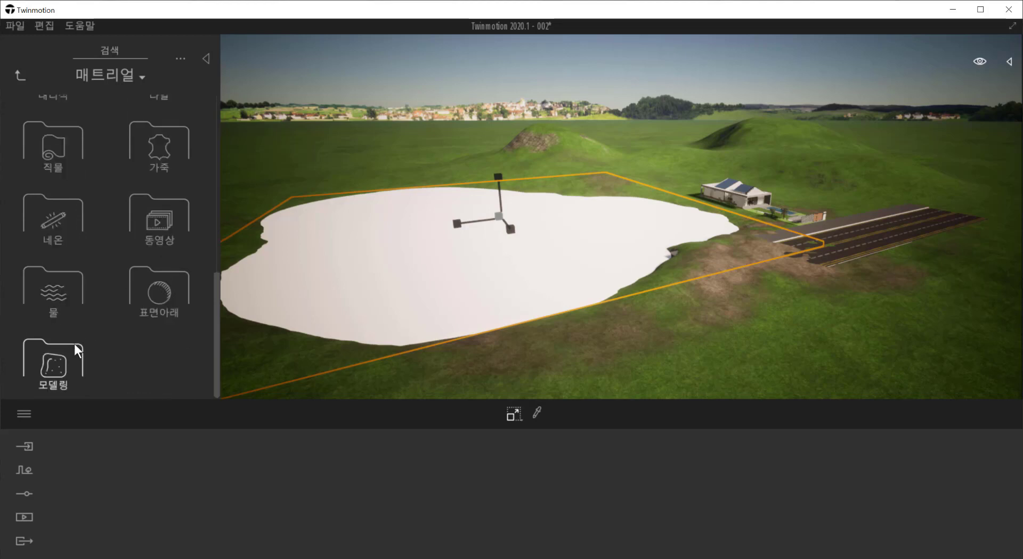
click(70, 287)
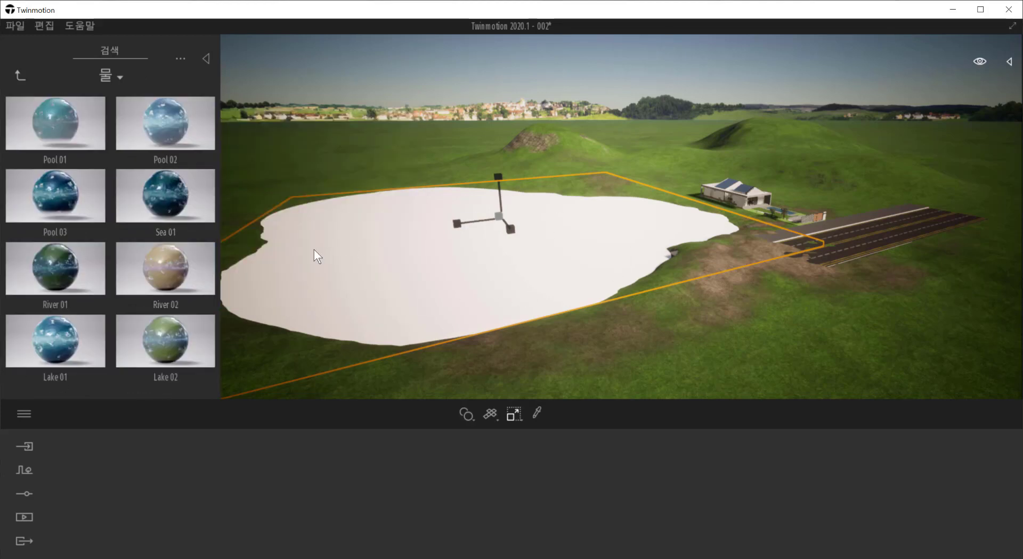
Step: Apply the Pool 01 water material to the white plane in the basin and inspect the surface up close
mouse_move(69, 134)
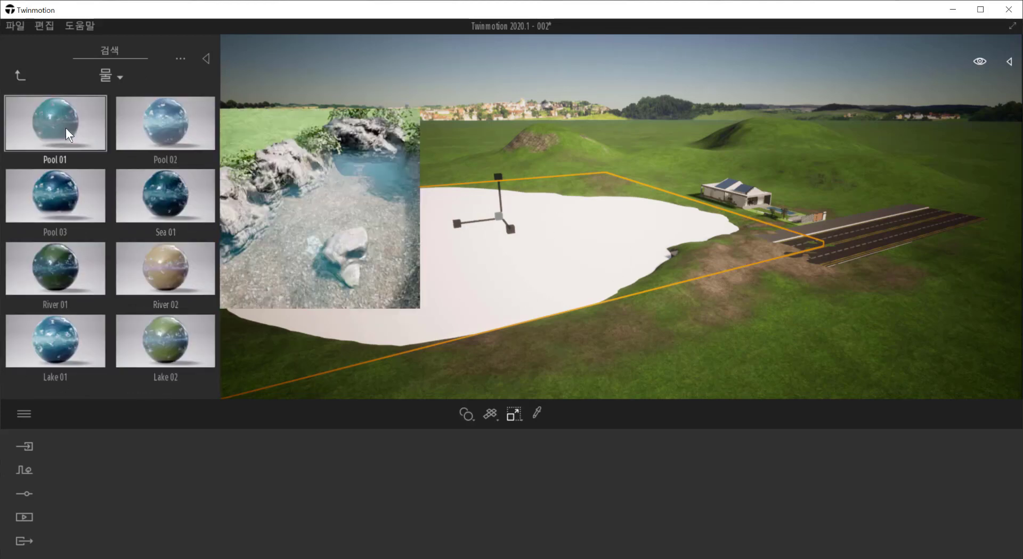
drag(92, 116, 548, 243)
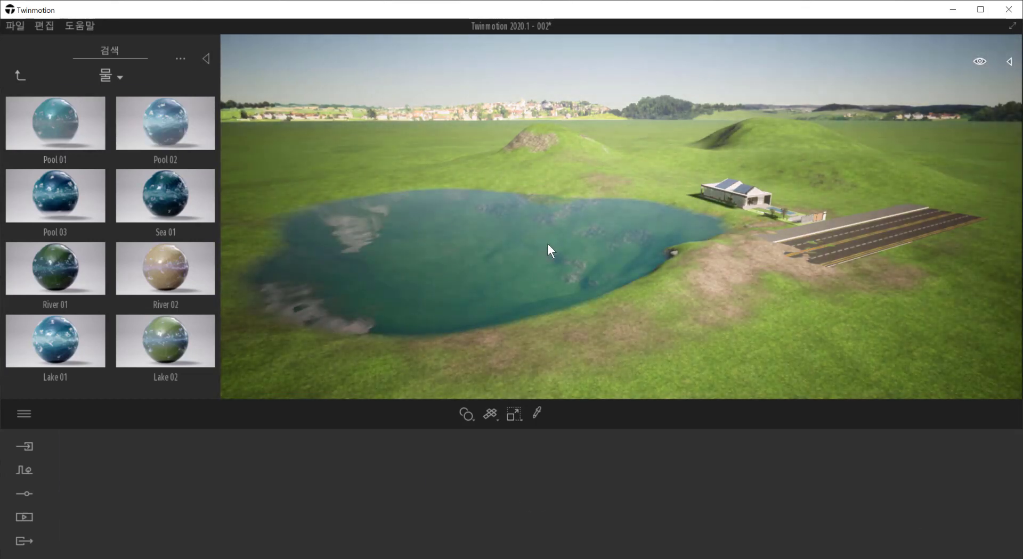
scroll(541, 273, up, 5)
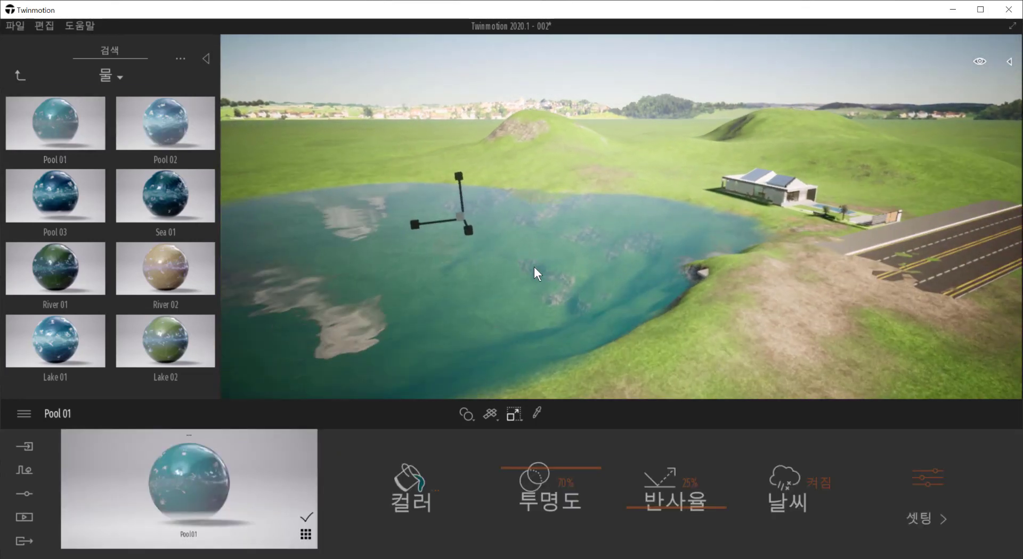
scroll(573, 264, up, 2)
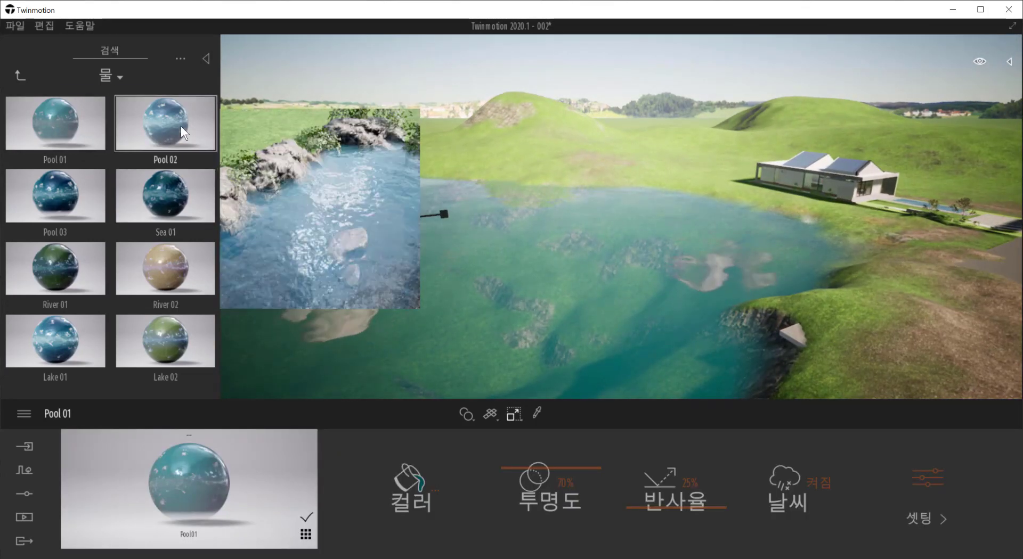
Step: Try the Pool 02 water material on the lake surface, and replace it with Sea 01
drag(180, 126, 555, 303)
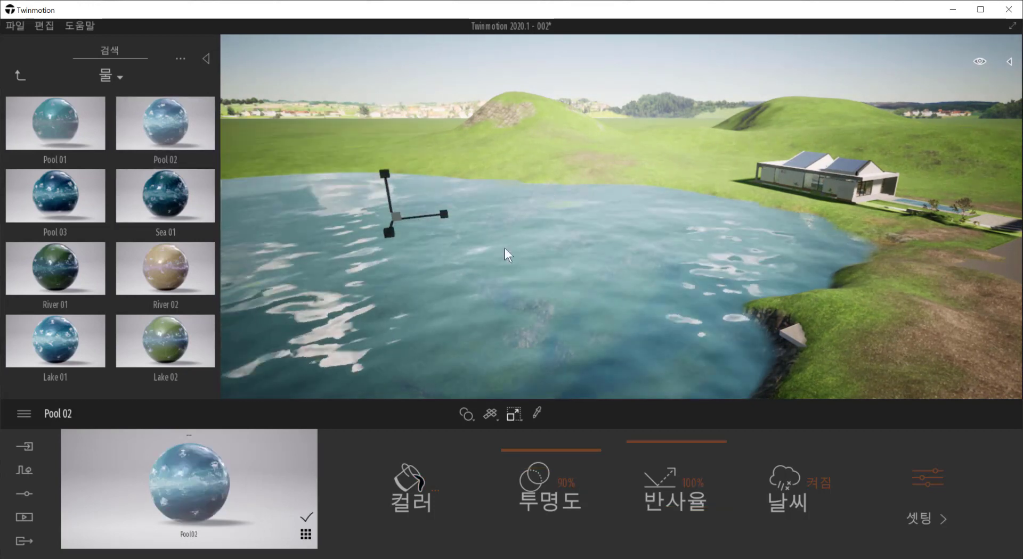
drag(160, 201, 544, 334)
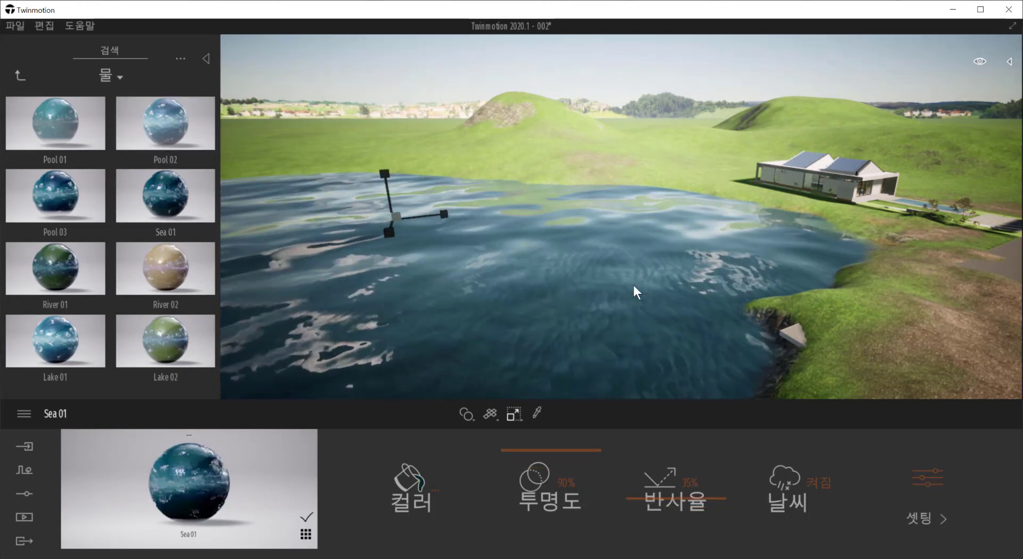
Step: Try the River 01, Lake 01 and Sea 01 water materials on the lake surface
drag(91, 206, 562, 329)
drag(207, 285, 494, 290)
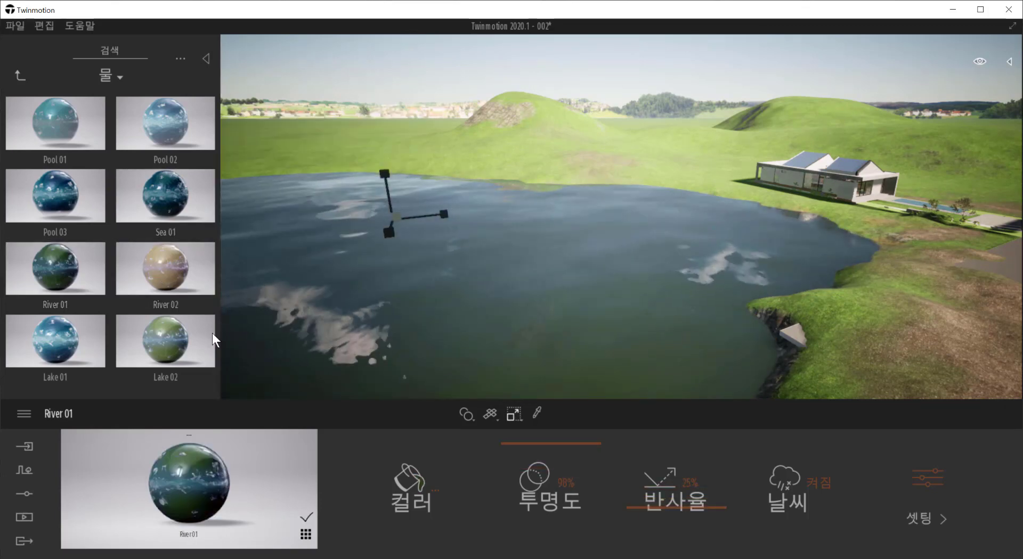
drag(208, 338, 535, 308)
scroll(718, 294, down, 2)
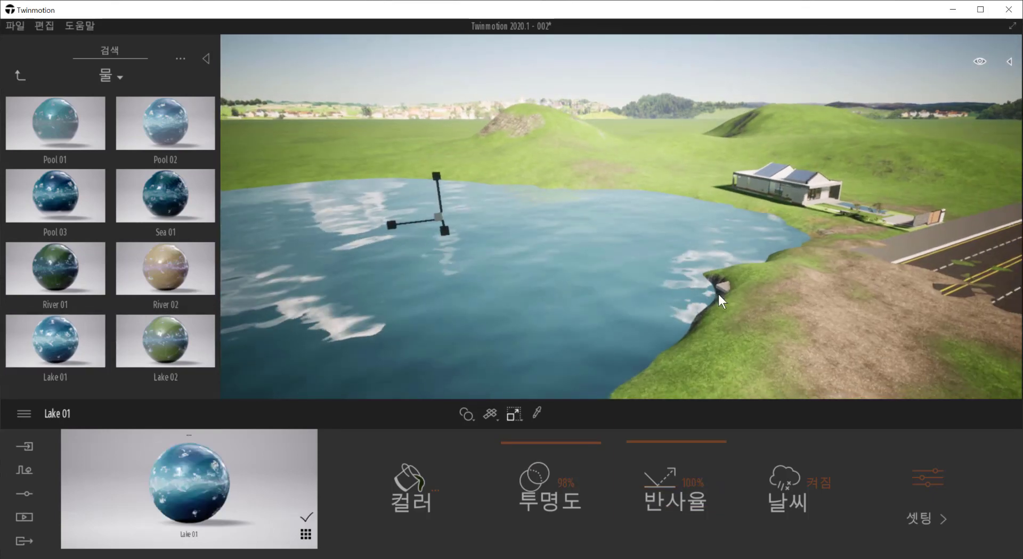
scroll(718, 294, up, 2)
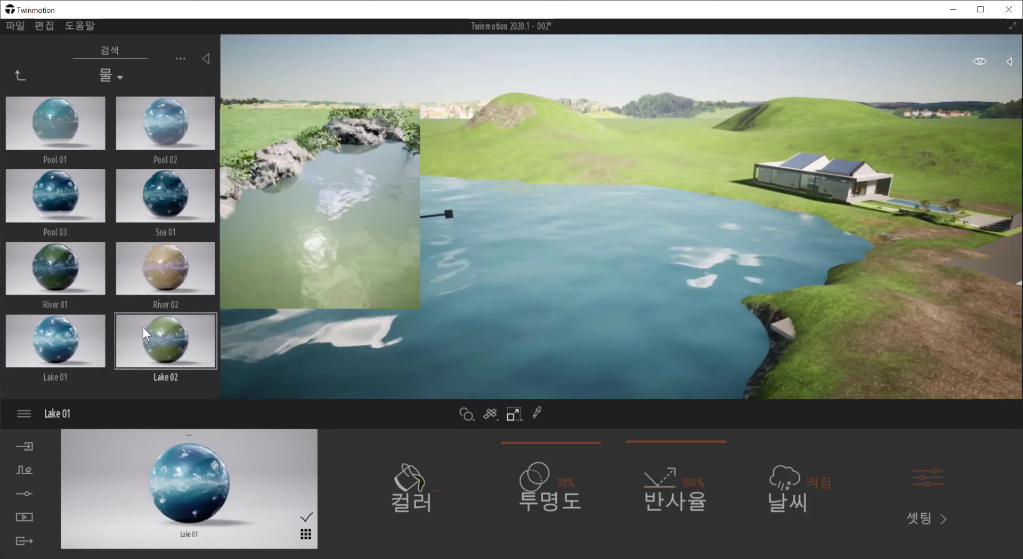
drag(167, 197, 488, 277)
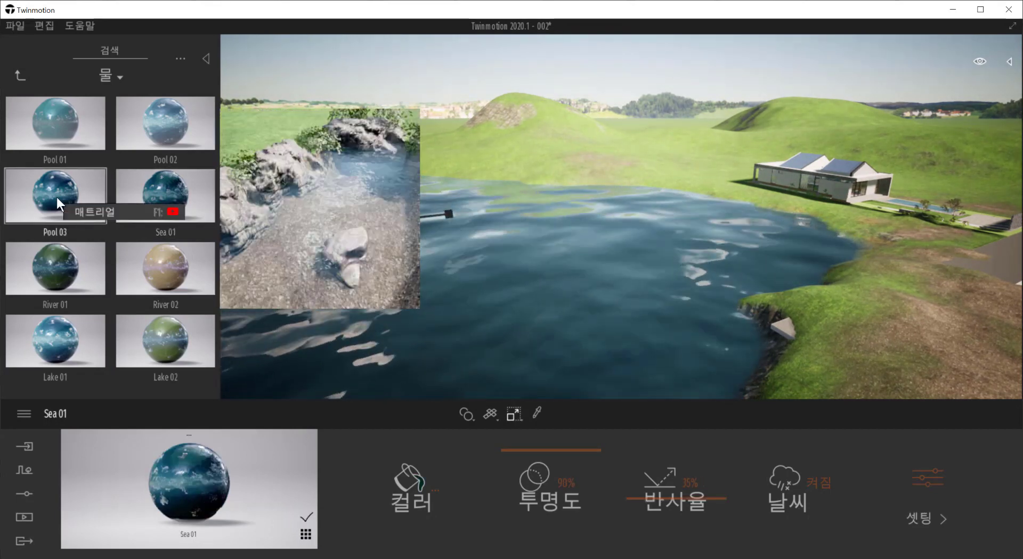
mouse_move(56, 195)
mouse_down()
mouse_move(509, 273)
mouse_move(50, 193)
mouse_up()
Step: Apply the River 01 water material to the lake and set its transparency to 96%
drag(58, 254, 470, 280)
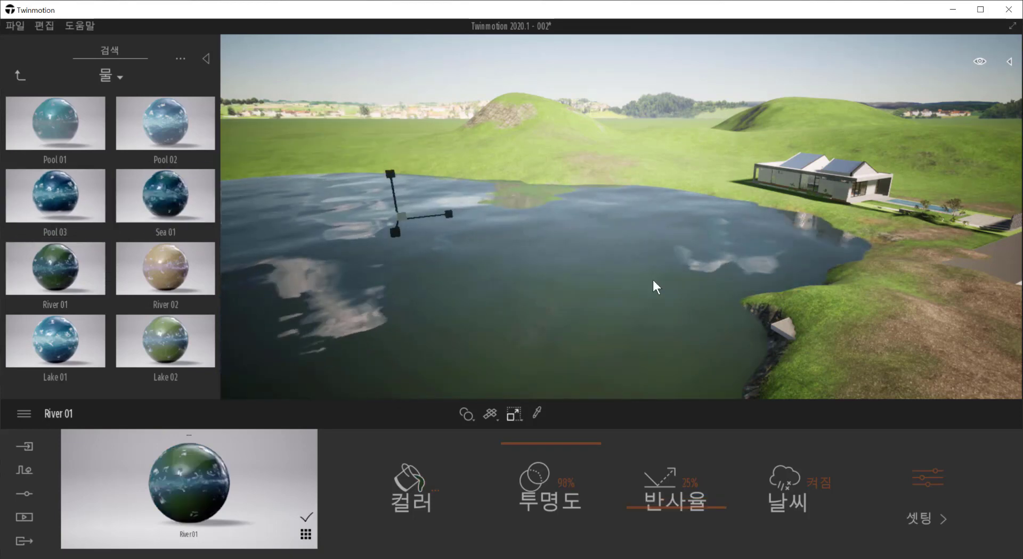
scroll(692, 274, up, 5)
shift+middle_drag(788, 258, 708, 325)
scroll(810, 282, down, 8)
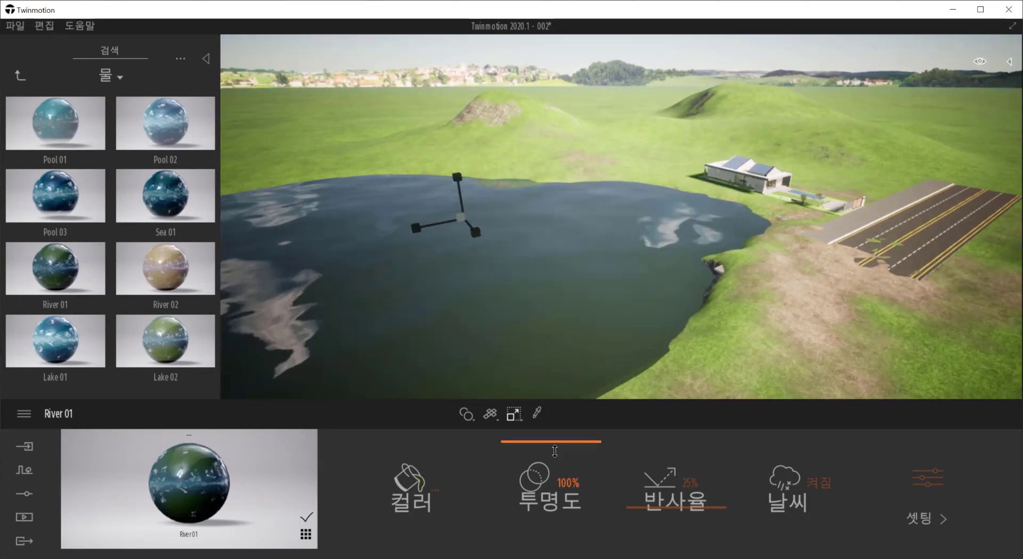
drag(555, 451, 564, 450)
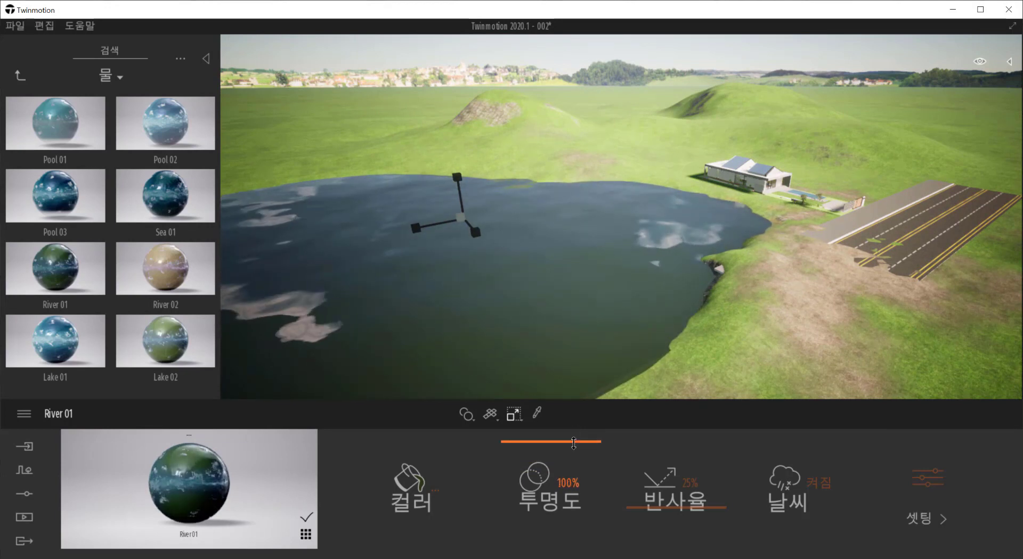
drag(575, 442, 575, 449)
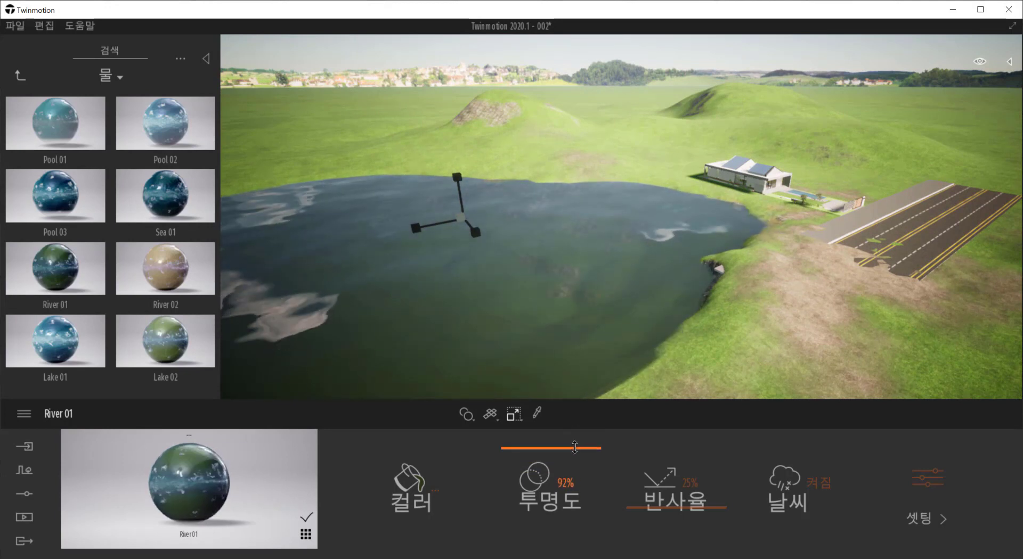
click(436, 491)
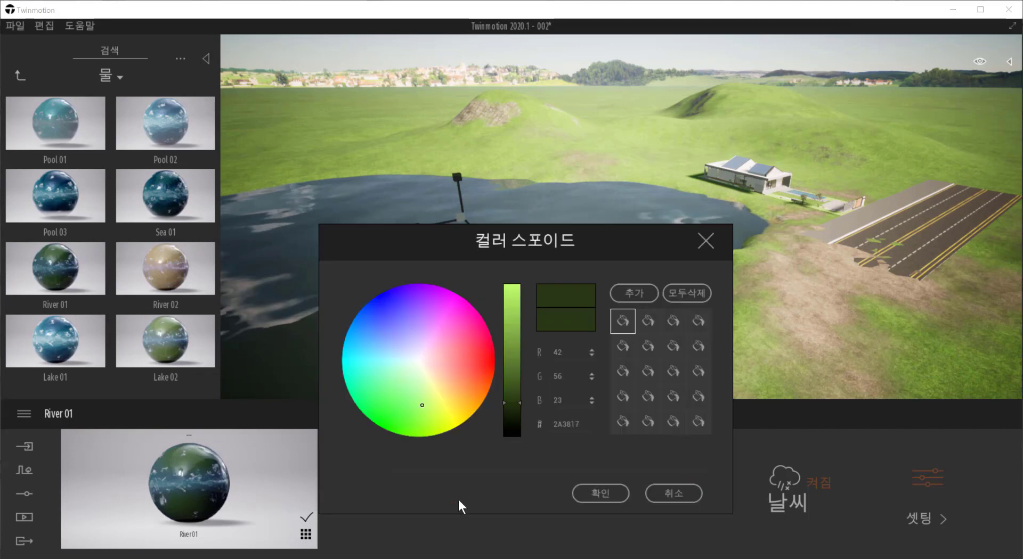
click(405, 369)
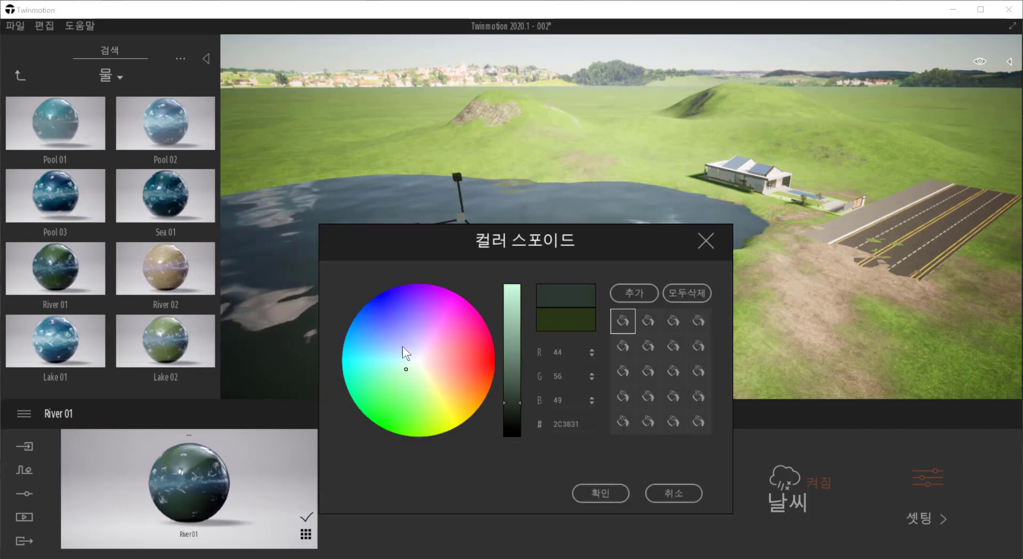
click(424, 402)
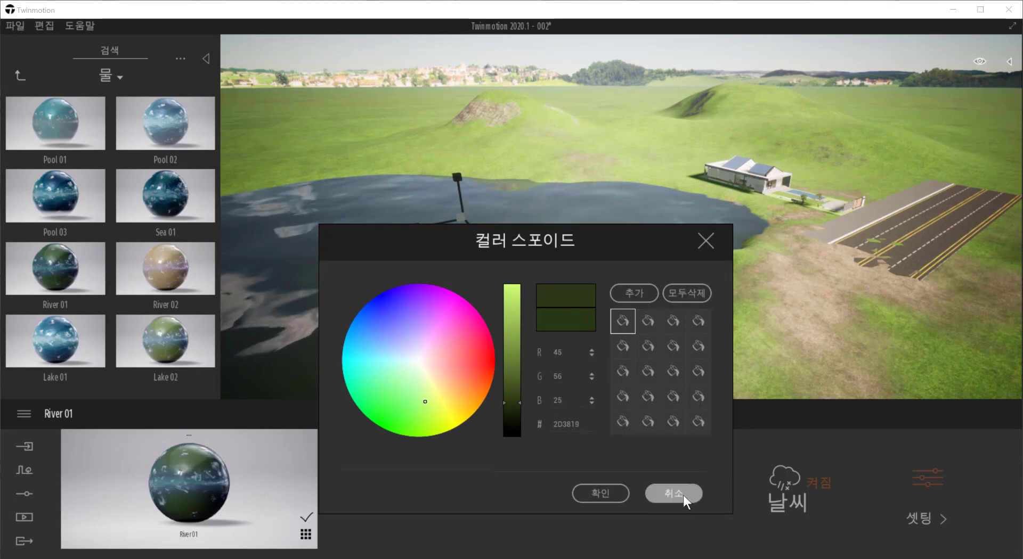
click(677, 494)
Step: Set the River 01 water's reflectivity to 35% and open its additional material settings
scroll(653, 260, up, 2)
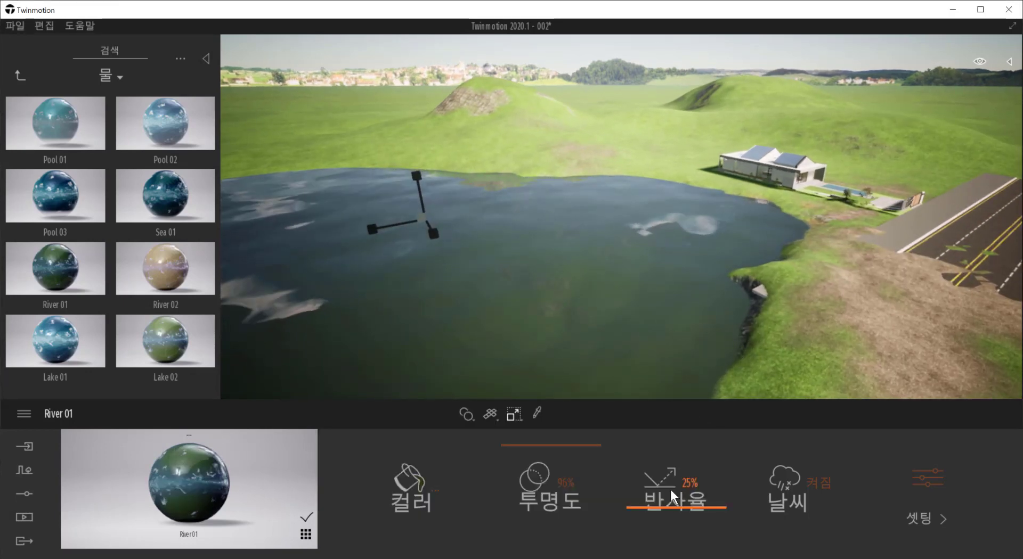
drag(662, 504, 663, 498)
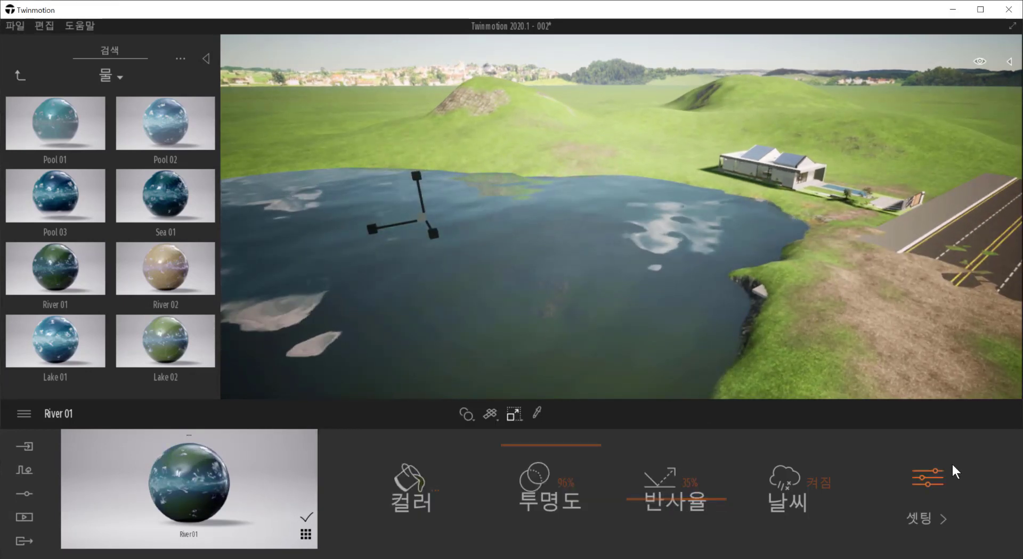
click(938, 479)
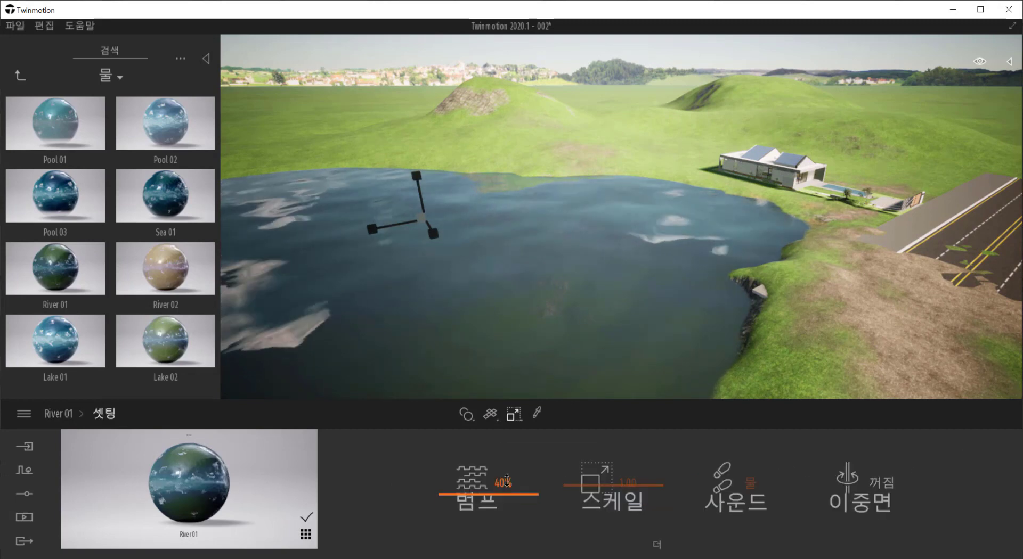
Step: Try the water ripples with a bump of 70% and a scale of 0.40
drag(519, 452, 518, 460)
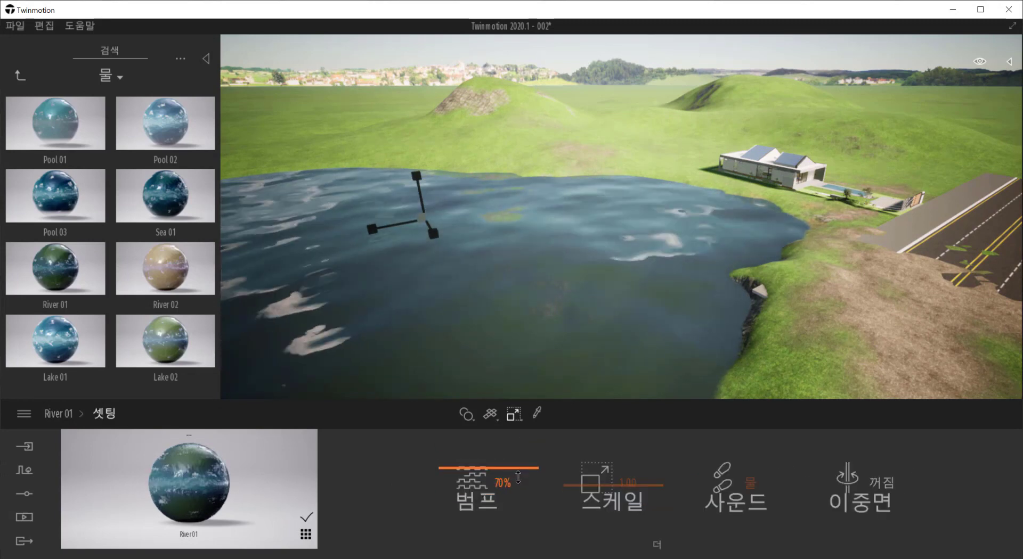
drag(585, 487, 580, 507)
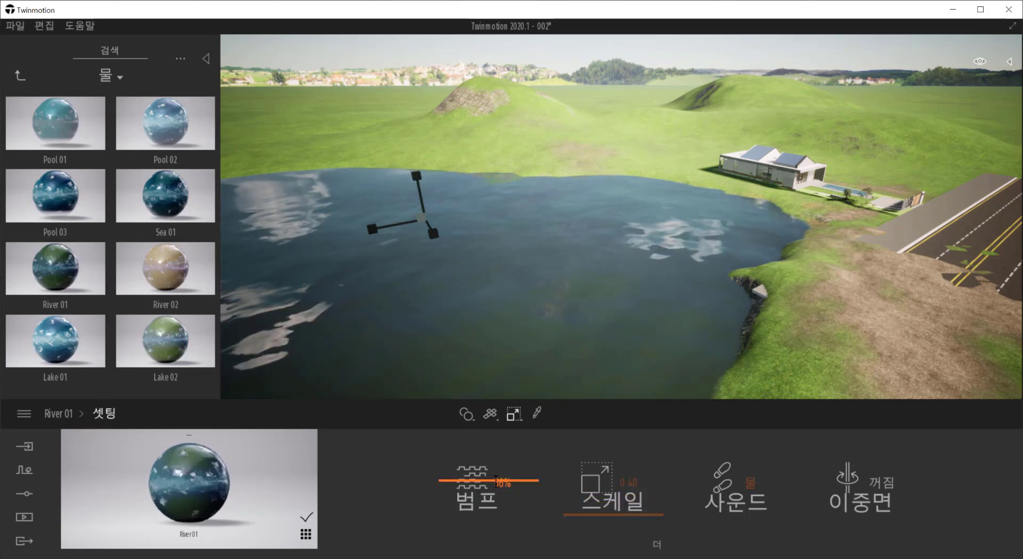
scroll(788, 241, up, 5)
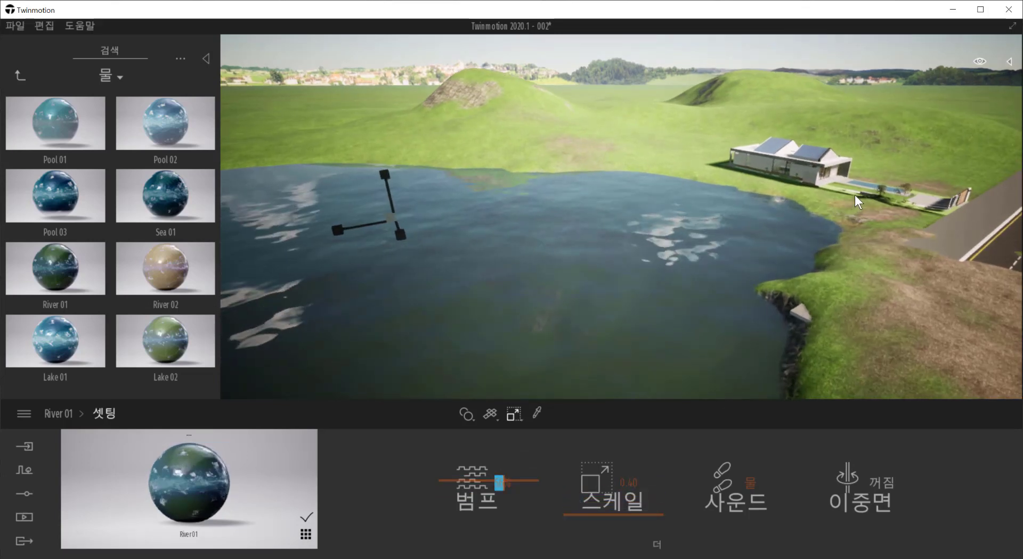
Step: Set the water's scale to 0.10 and its bump to 71%, judging the ripples near the shore by the house
right_drag(941, 219, 978, 220)
middle_drag(977, 219, 889, 274)
shift+middle_drag(746, 372, 733, 343)
scroll(728, 338, up, 5)
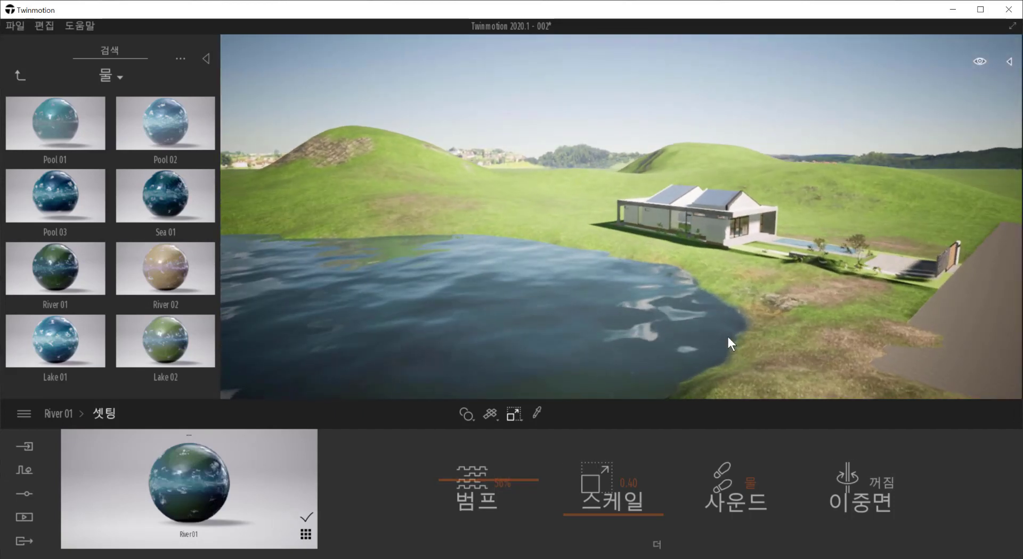
right_drag(712, 378, 707, 388)
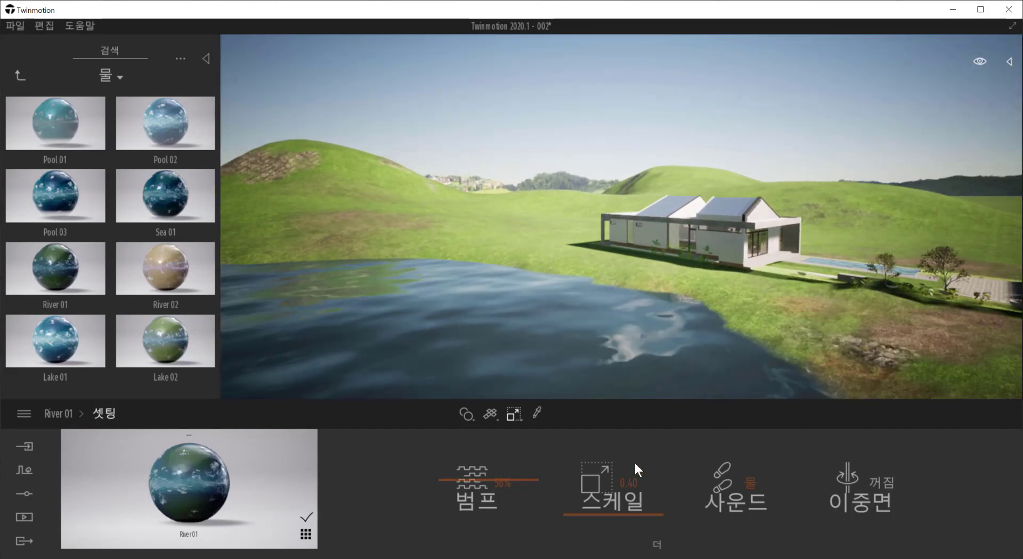
drag(587, 512, 592, 522)
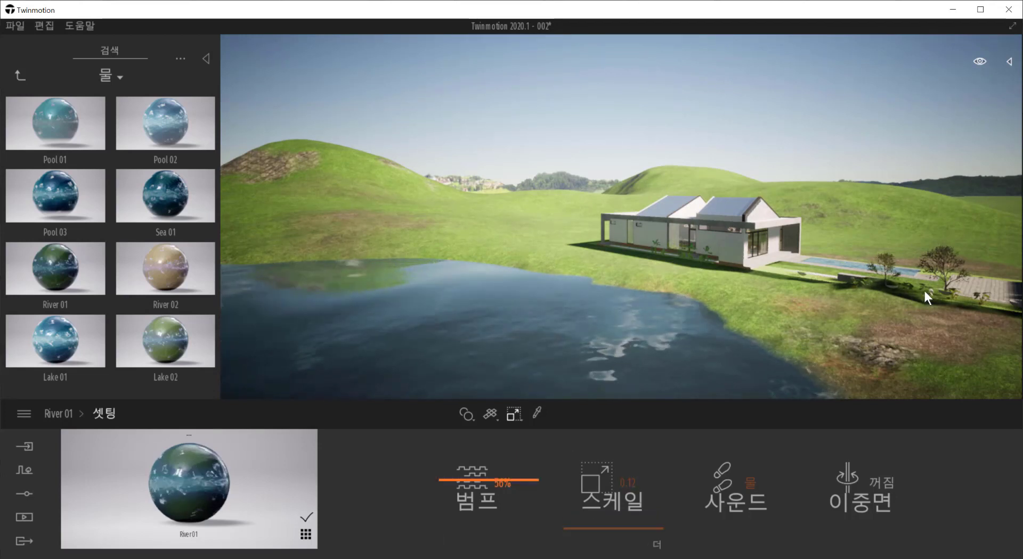
scroll(783, 333, up, 4)
right_drag(776, 350, 768, 345)
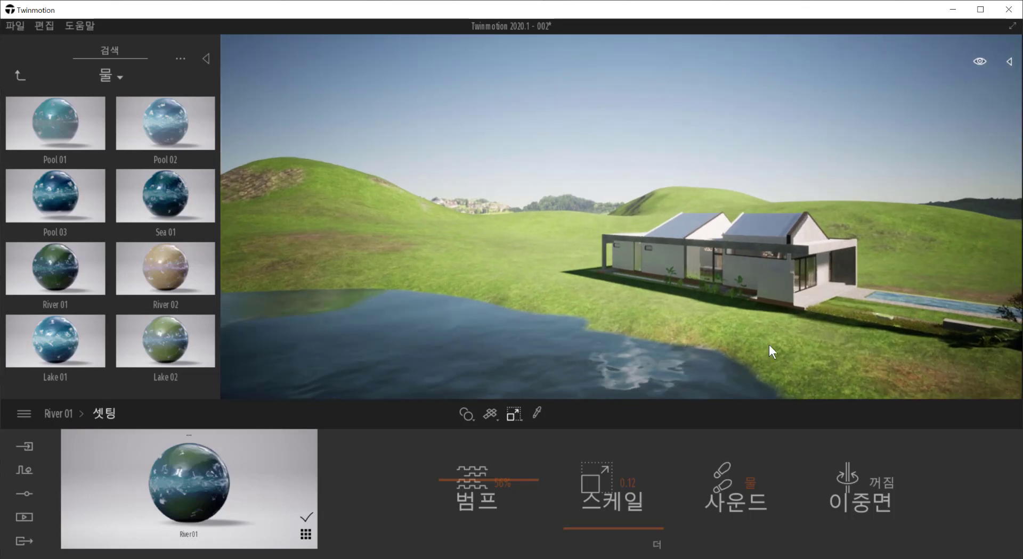
middle_drag(817, 360, 757, 301)
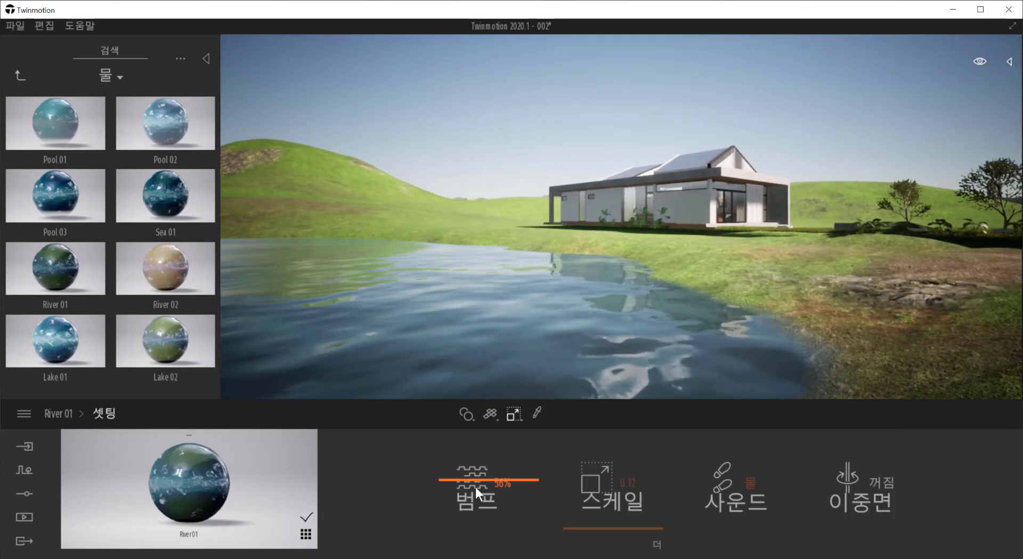
drag(474, 473, 487, 472)
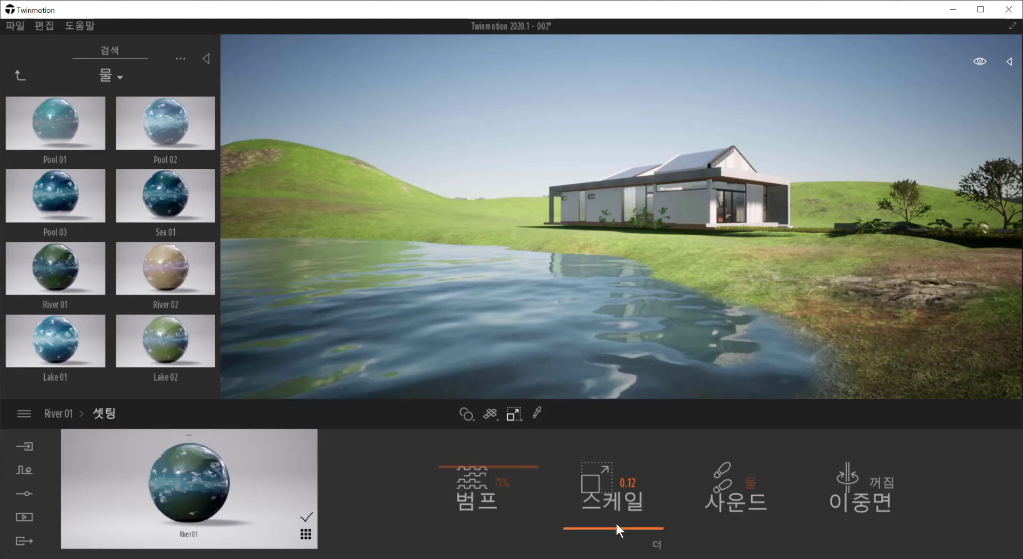
click(658, 545)
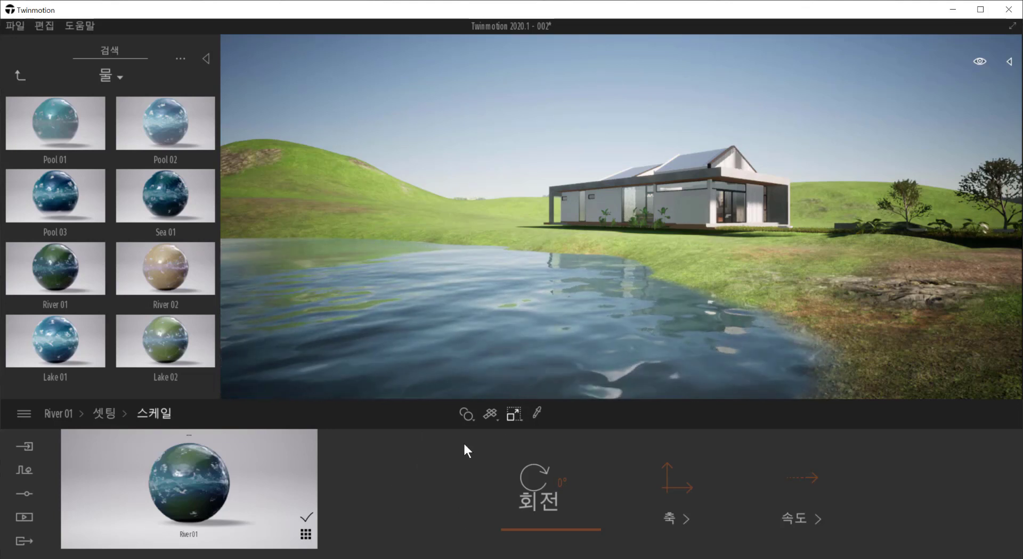
click(102, 414)
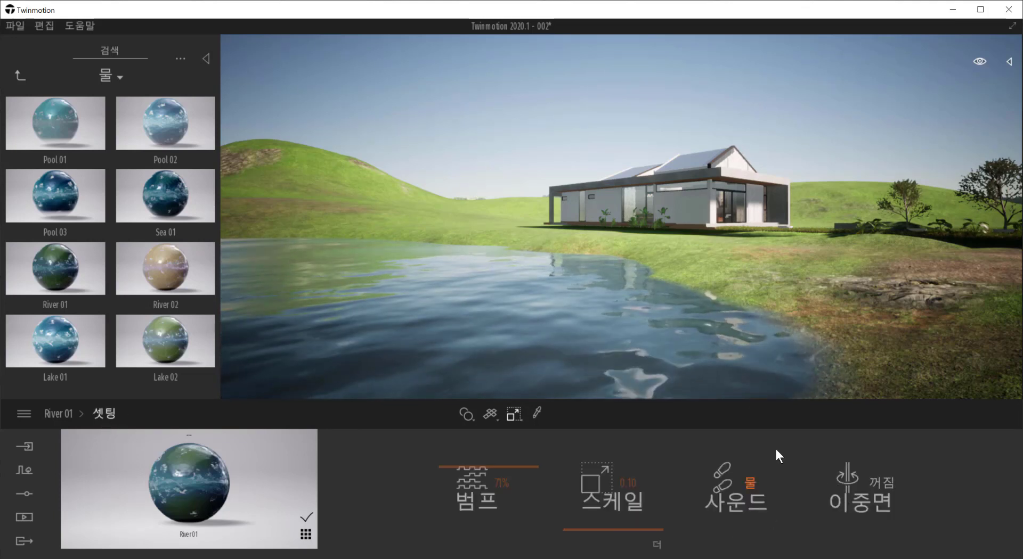
Step: Examine the lake's ripples and shoreline from close up and from farther away
key(w)
right_drag(557, 302, 593, 257)
key(s)
key(w)
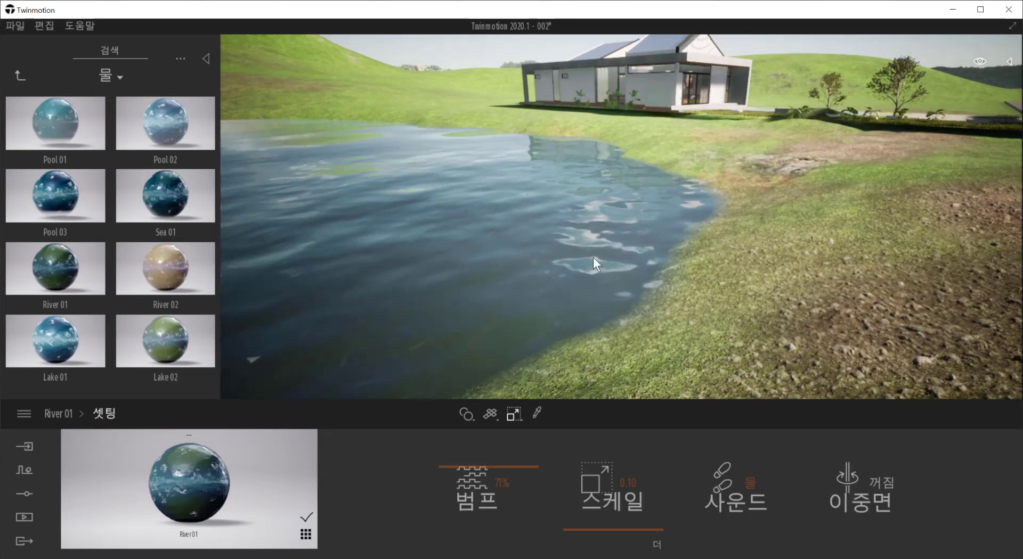
key(w)
right_drag(489, 290, 464, 369)
scroll(645, 233, down, 4)
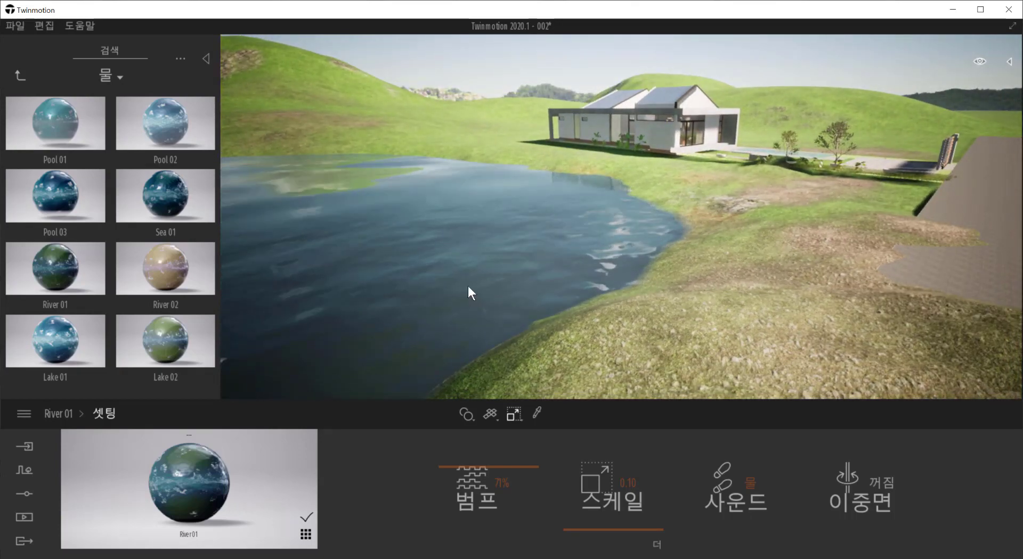
scroll(467, 283, down, 3)
middle_drag(468, 279, 452, 273)
scroll(451, 274, down, 4)
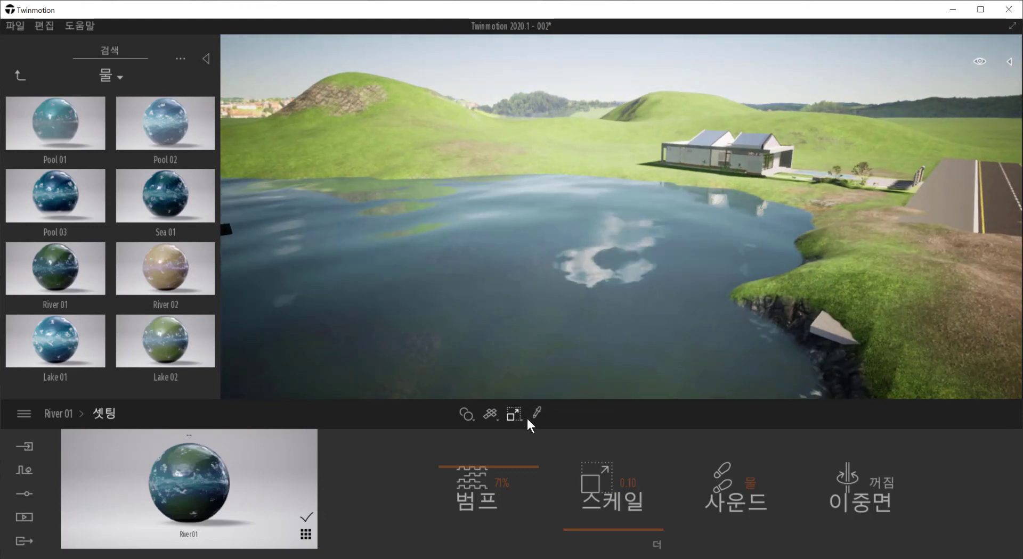
Step: Move the water surface upward so the lake spreads farther over the shore toward the house
scroll(532, 330, down, 5)
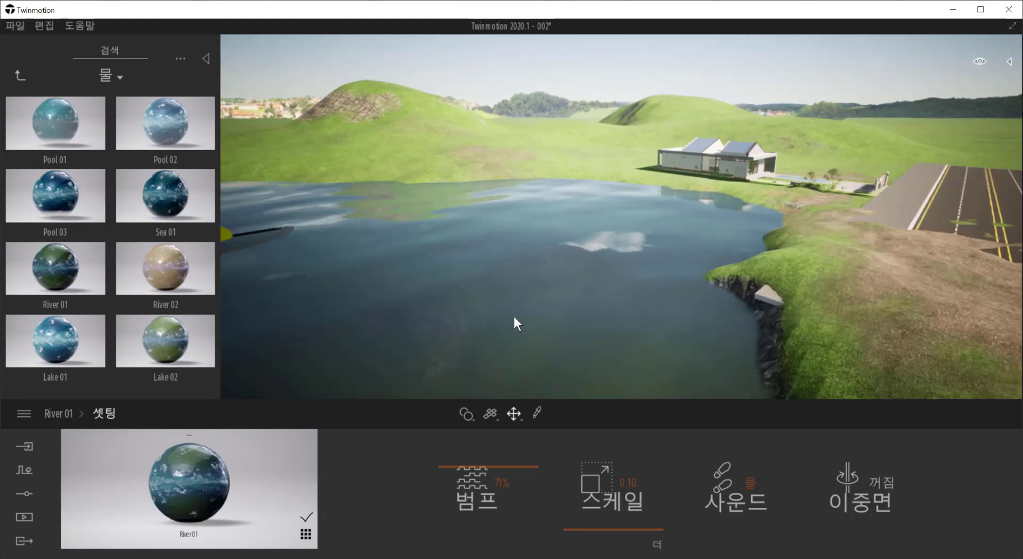
drag(360, 207, 360, 198)
scroll(818, 192, up, 8)
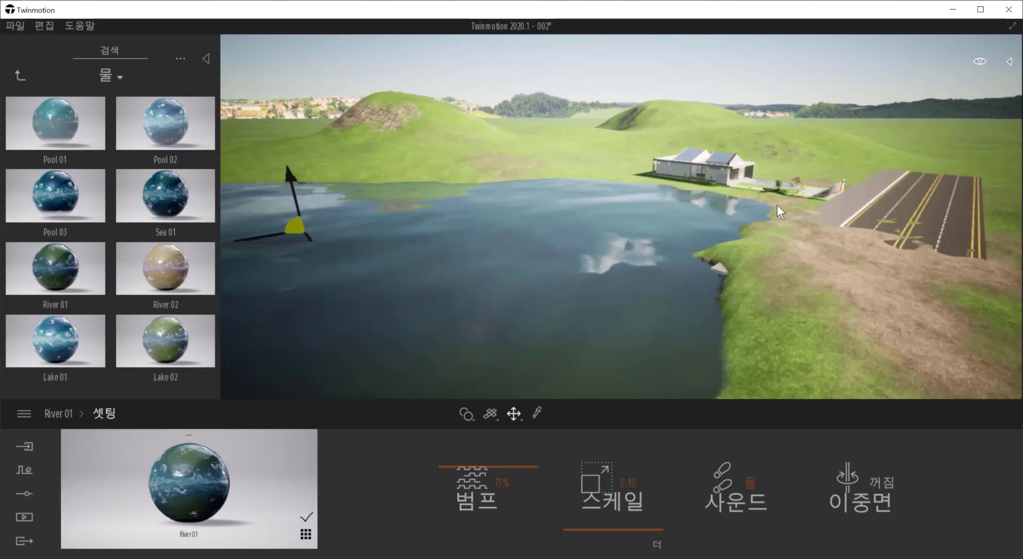
scroll(881, 231, down, 8)
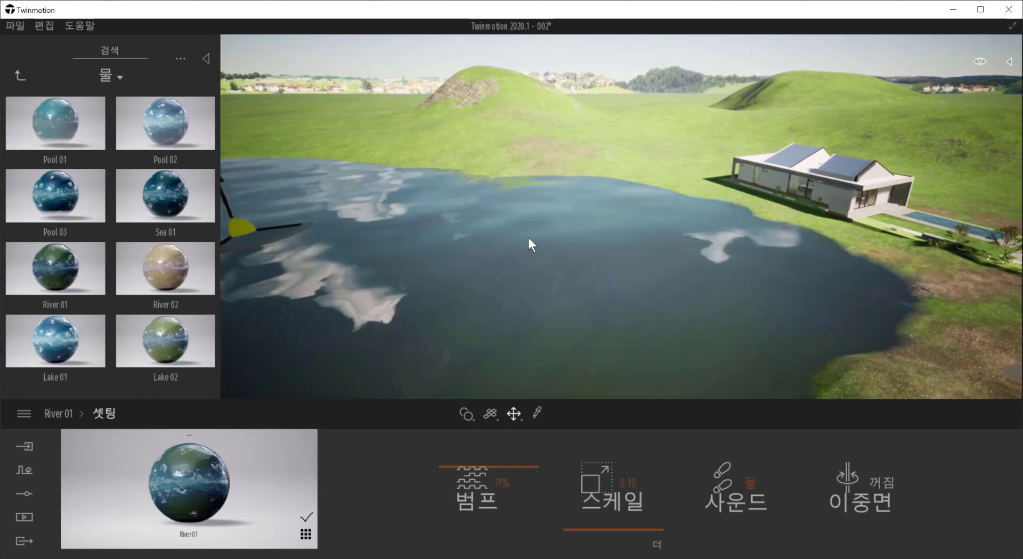
Step: Examine the shoreline and water reflections beside the house from several viewpoints
scroll(693, 288, down, 3)
shift+middle_drag(862, 352, 716, 274)
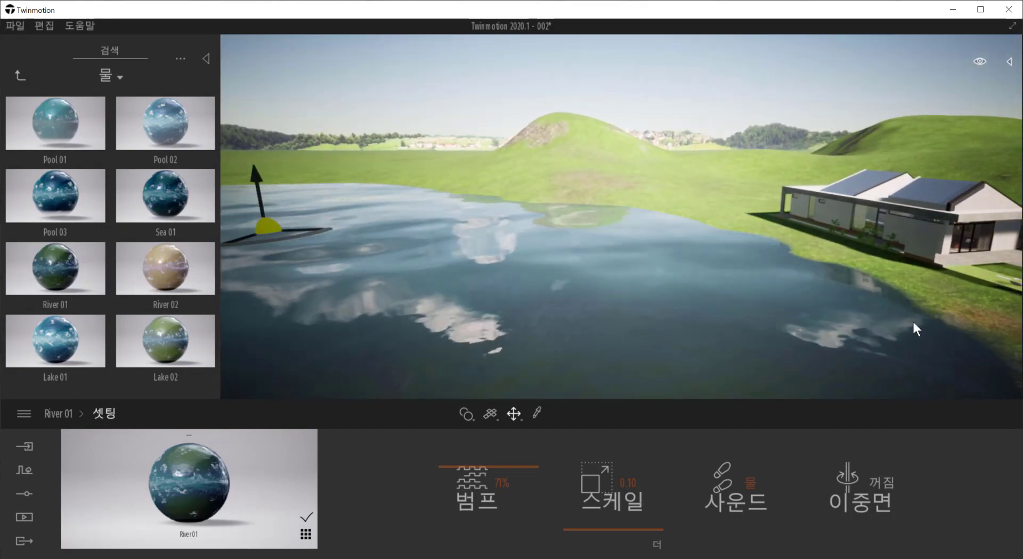
middle_drag(914, 324, 788, 288)
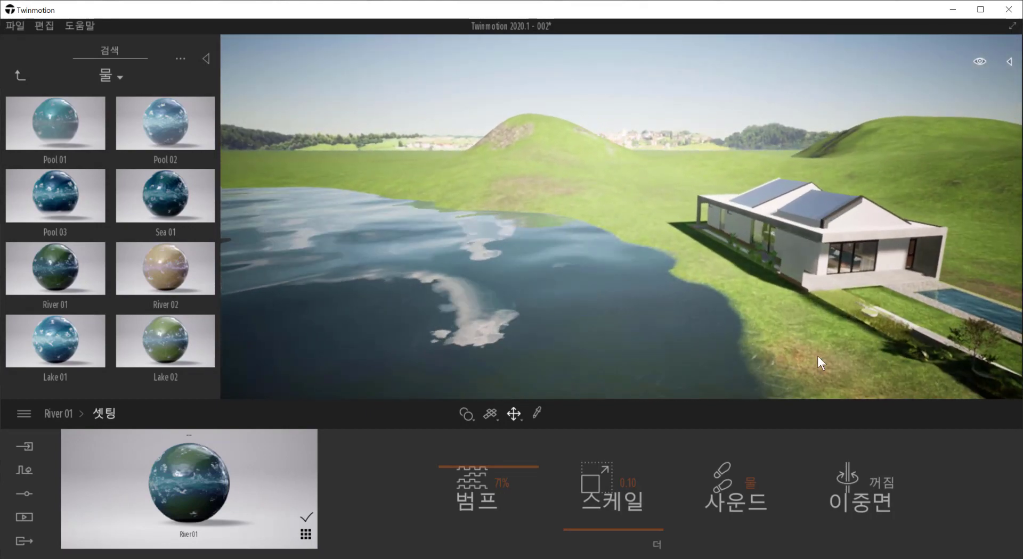
scroll(820, 363, down, 3)
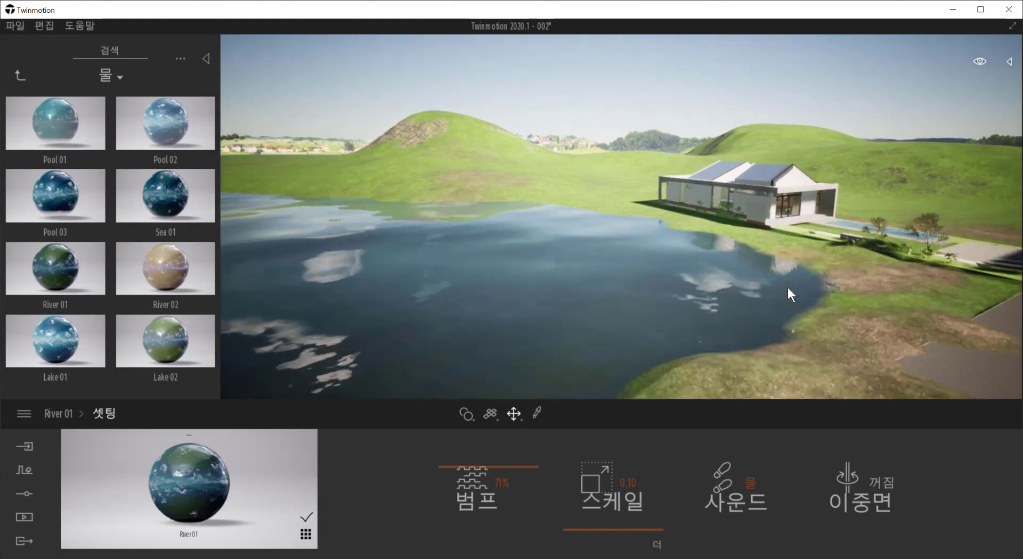
scroll(787, 287, up, 2)
right_drag(788, 288, 858, 306)
mouse_move(861, 276)
middle_down()
mouse_move(844, 278)
mouse_move(865, 279)
middle_up()
scroll(863, 280, up, 3)
mouse_move(890, 320)
right_down()
mouse_move(924, 312)
mouse_move(899, 318)
right_up()
scroll(899, 318, down, 1)
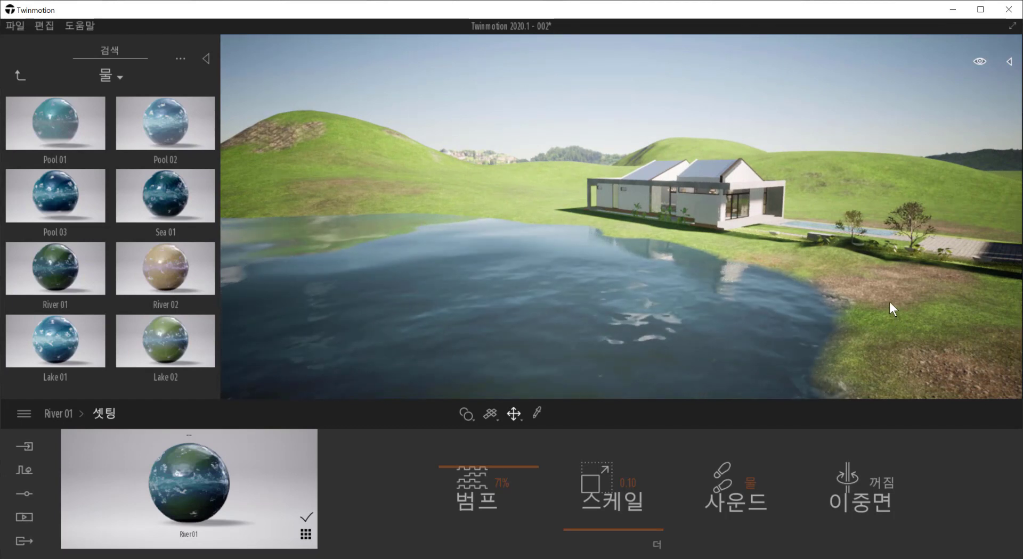
Step: Raise the reflectivity of the River 01 water to 58%, judging the lake beside the house from several viewpoints
click(20, 78)
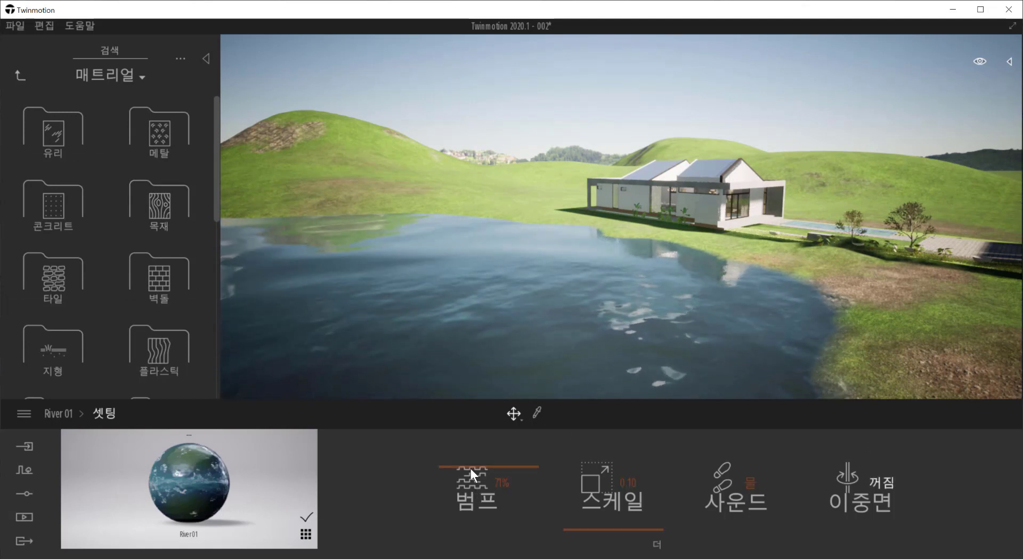
click(56, 414)
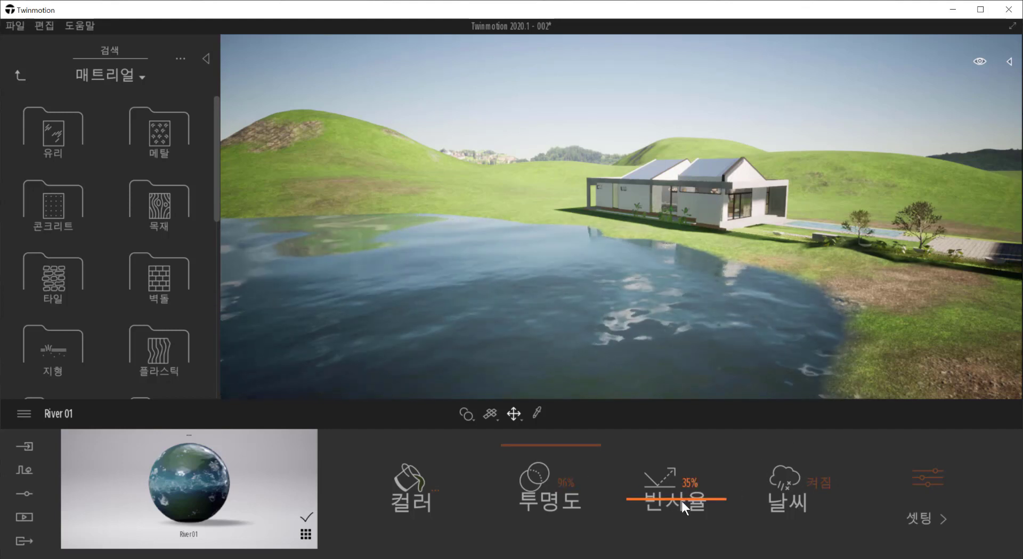
drag(676, 494, 684, 477)
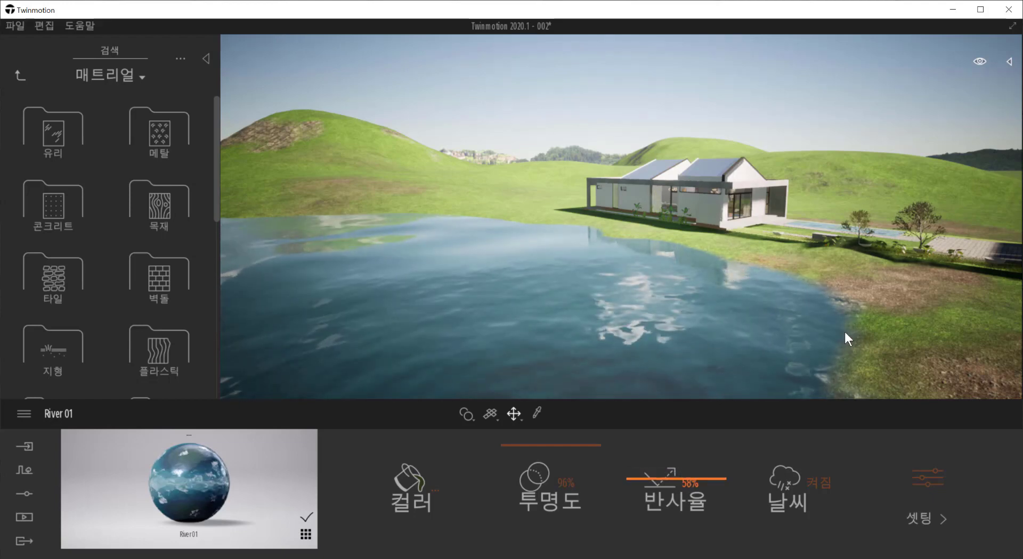
right_drag(844, 330, 735, 333)
key(w)
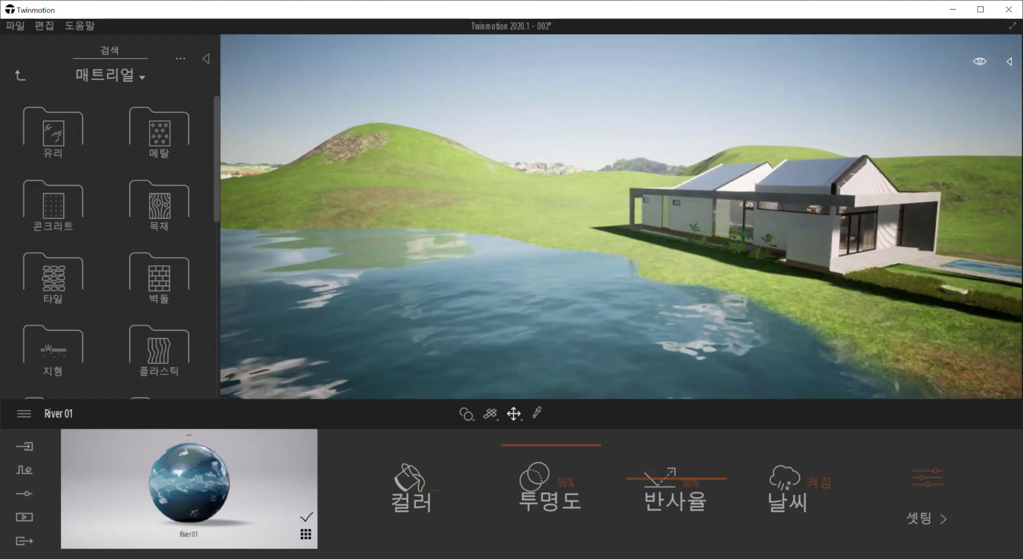
scroll(675, 333, down, 1)
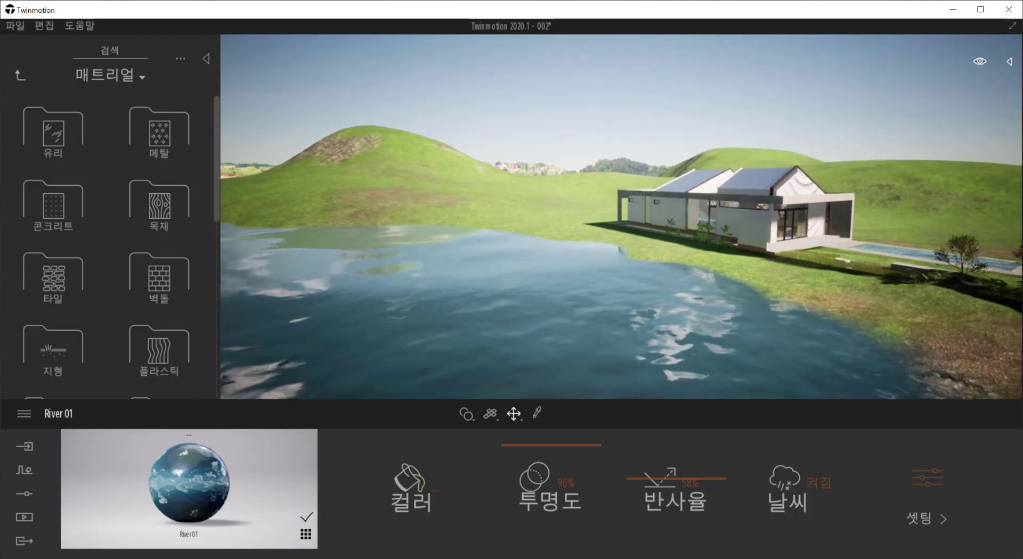
middle_drag(674, 333, 639, 338)
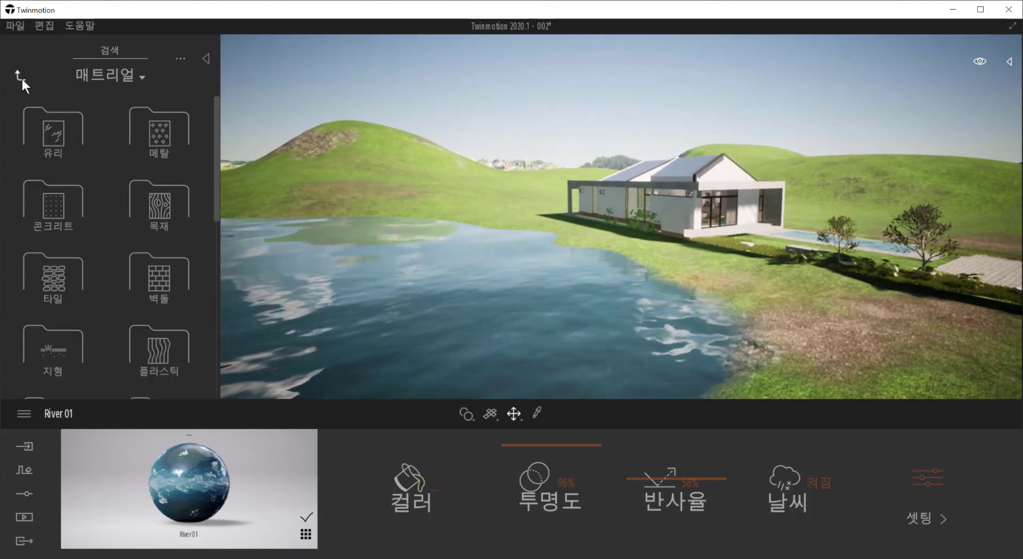
Step: Start painting the landscape terrain, with the brush diameter at 3 m and the Blobs shape
click(18, 75)
click(439, 200)
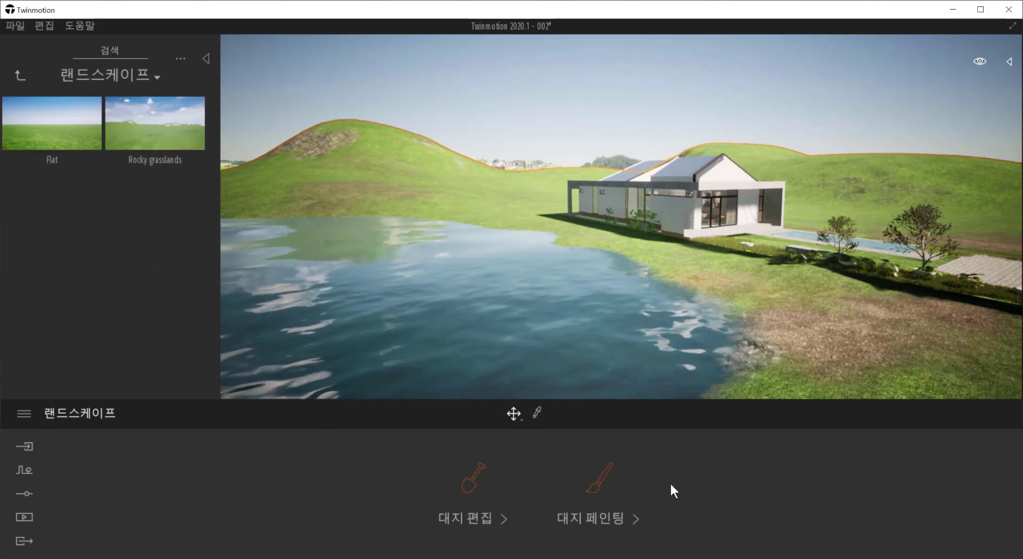
click(602, 480)
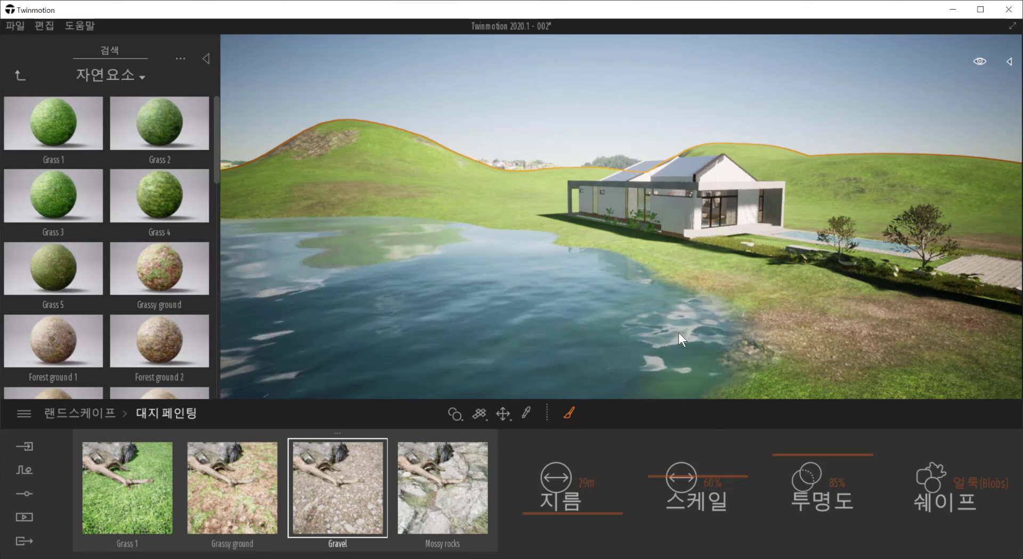
drag(591, 514, 591, 528)
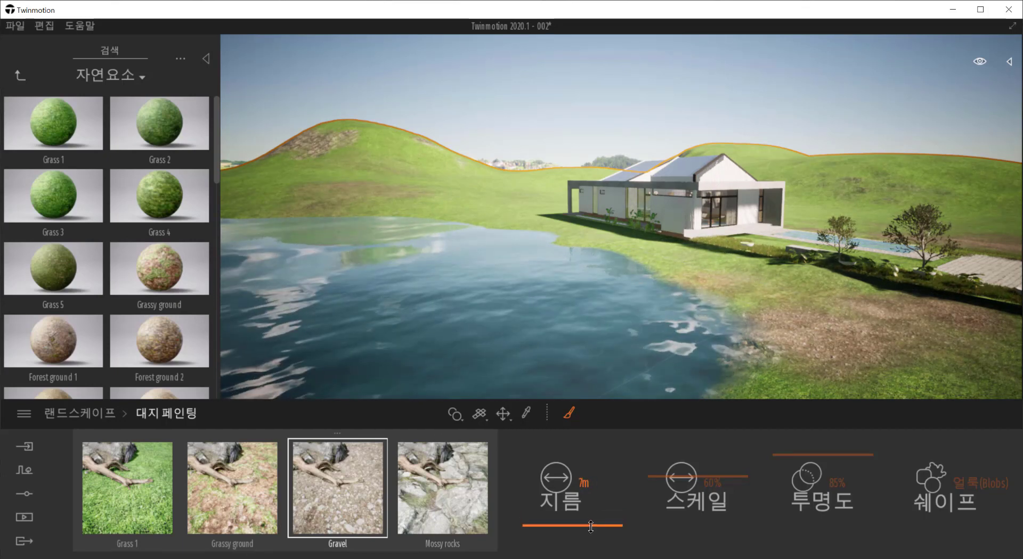
click(943, 472)
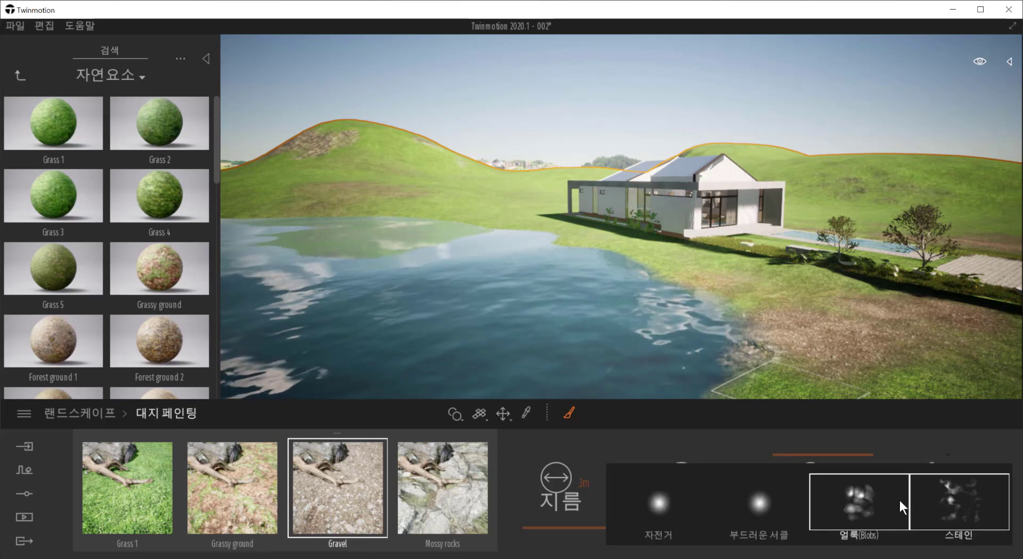
click(858, 515)
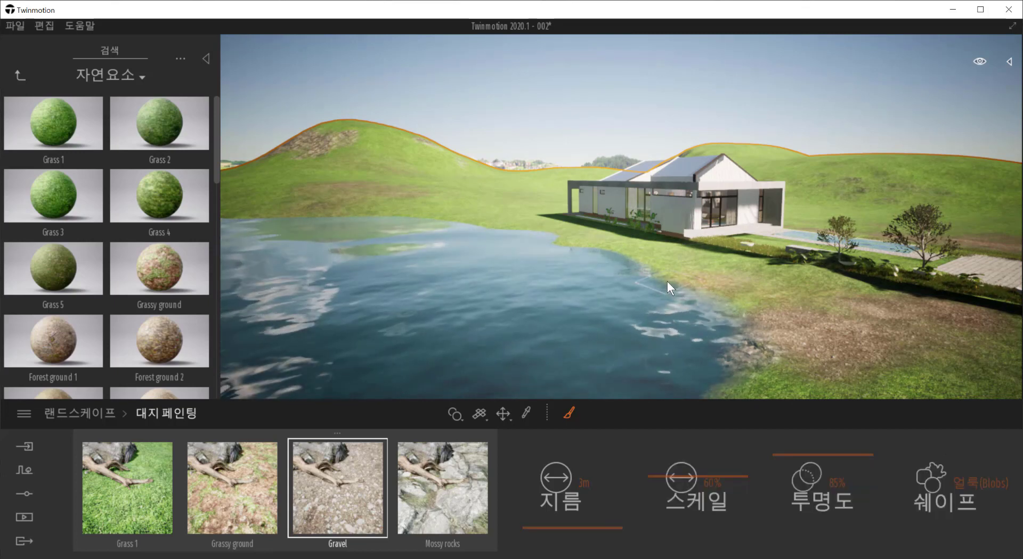
Step: Paint Mossy rocks along the lakeshore near the house with the 3 m brush and on the far bank with a 27 m brush
scroll(717, 276, up, 5)
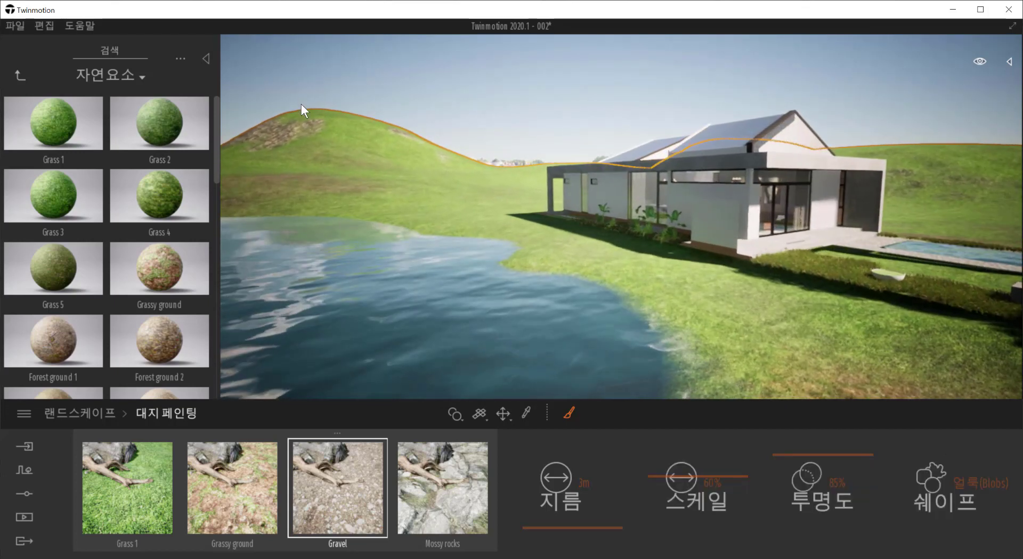
click(205, 59)
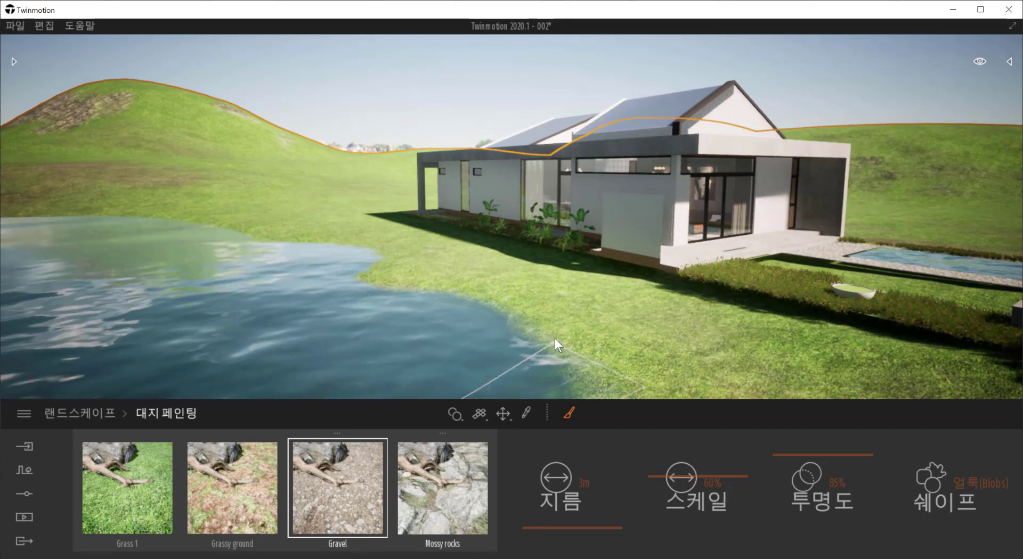
mouse_move(555, 338)
mouse_down()
mouse_move(543, 322)
mouse_move(595, 354)
mouse_move(509, 325)
mouse_up()
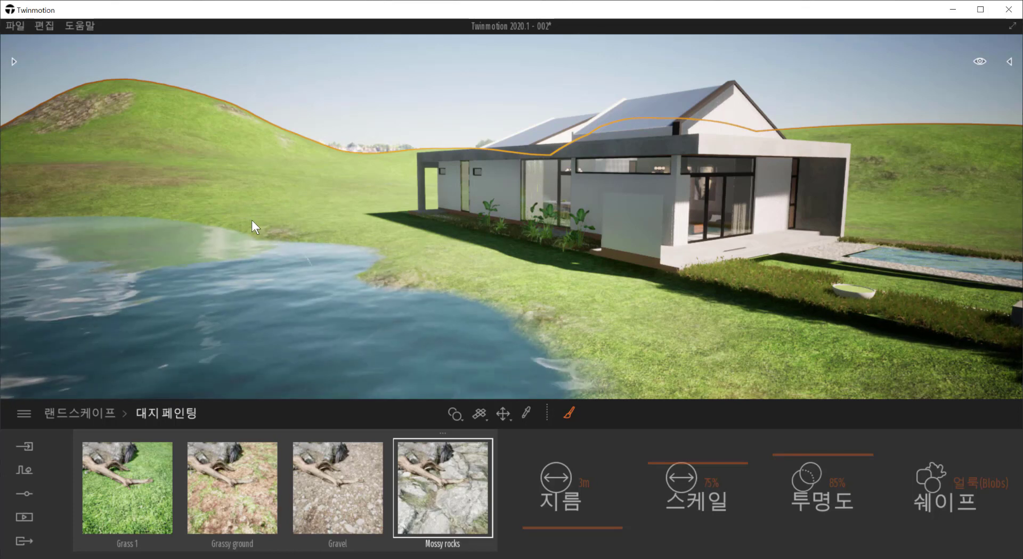
click(548, 521)
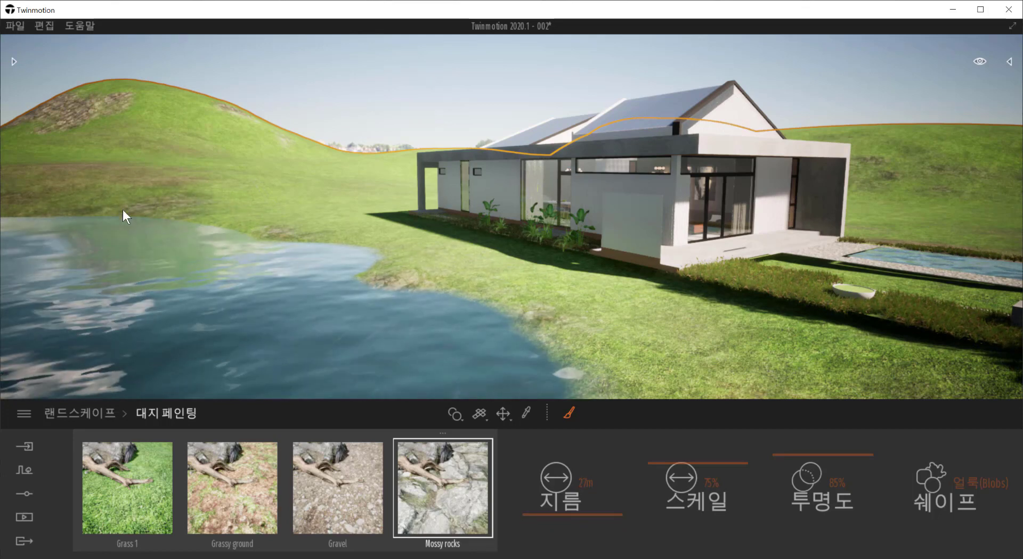
drag(122, 209, 215, 234)
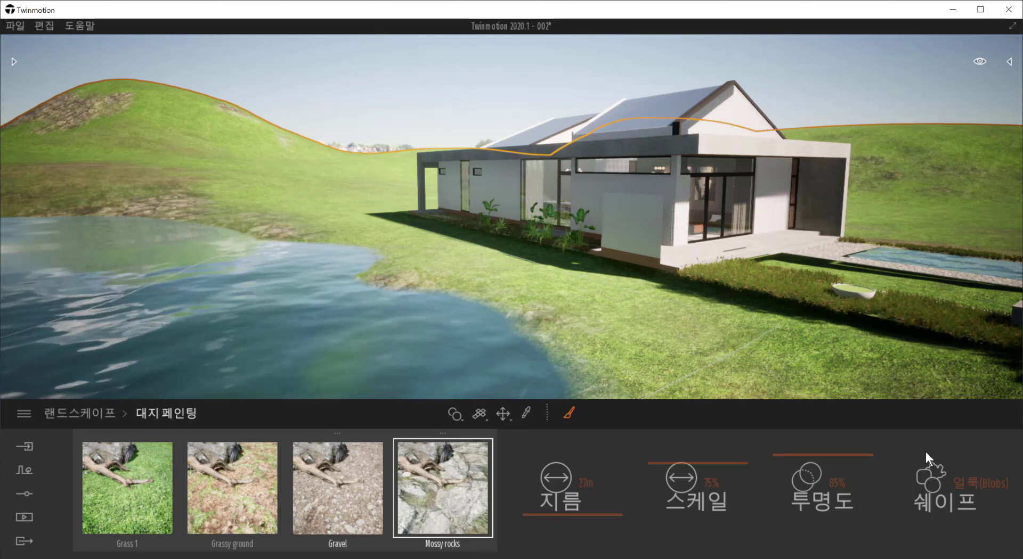
Step: Paint Gravel on the grass at the near shore with a 2 m soft circle (부드러운 서클) brush
click(338, 488)
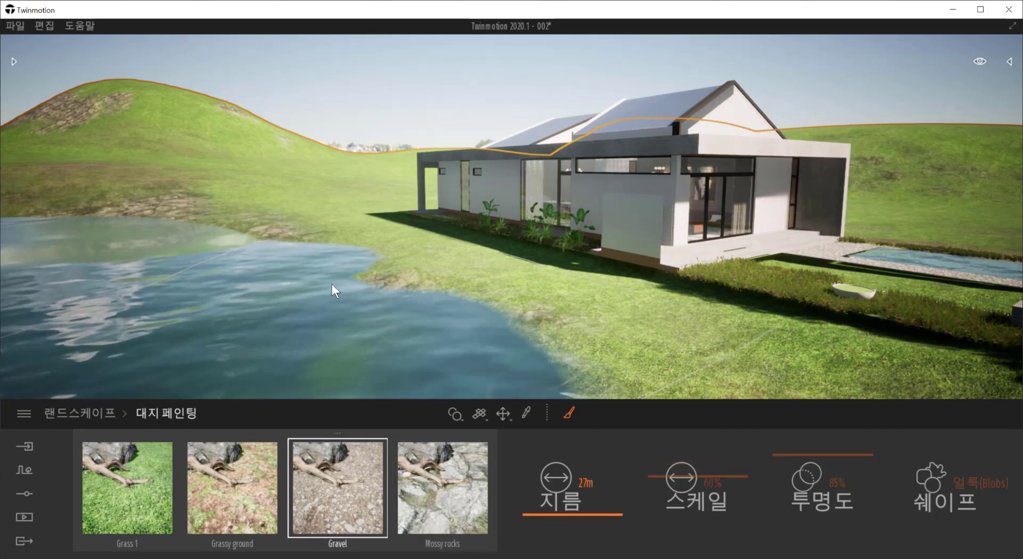
click(556, 516)
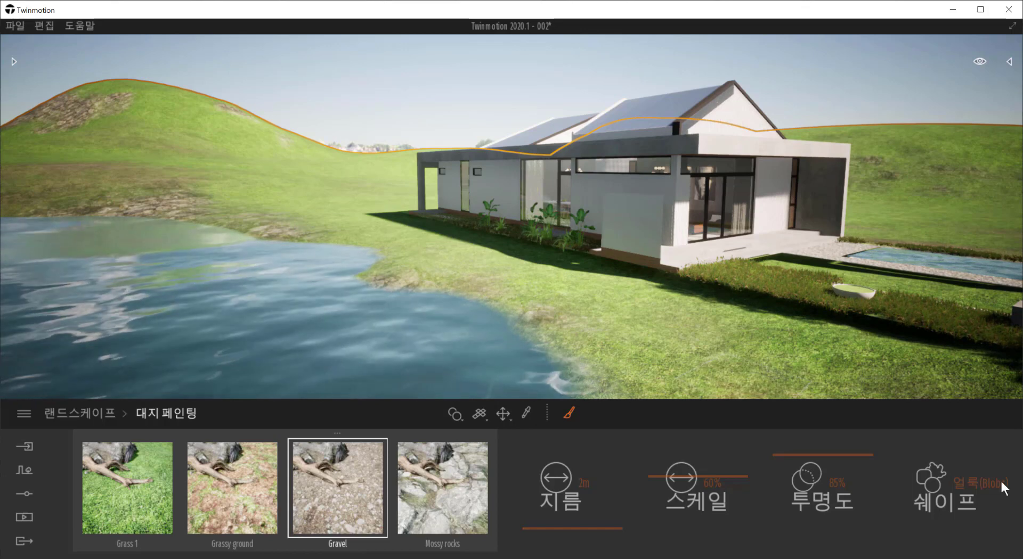
click(961, 481)
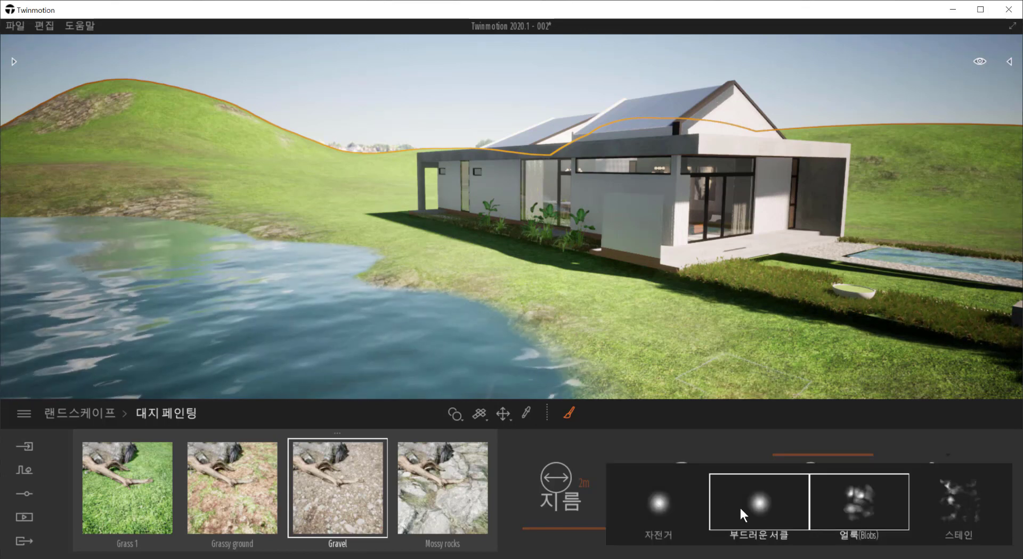
click(766, 493)
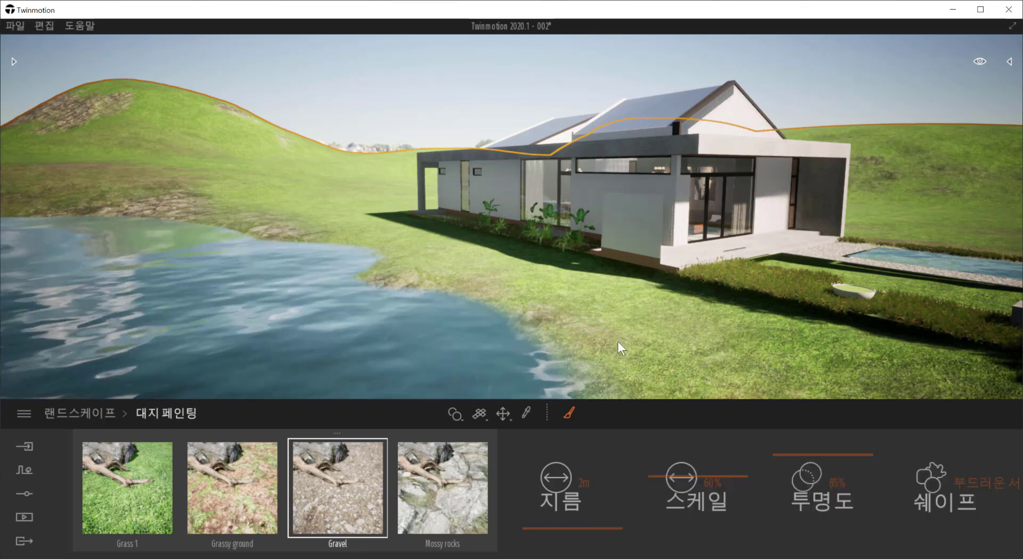
mouse_move(662, 355)
mouse_down()
mouse_move(630, 377)
mouse_move(609, 374)
mouse_move(599, 356)
mouse_up()
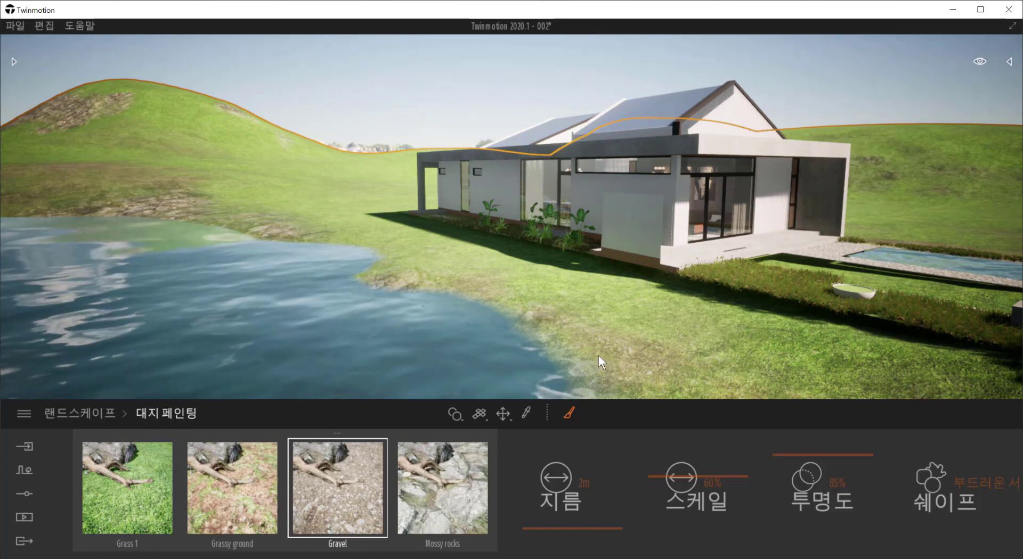
Step: Paint a denser Gravel strip along the near shore using the 자전거 brush shape, 96% opacity and 5 m diameter
click(948, 472)
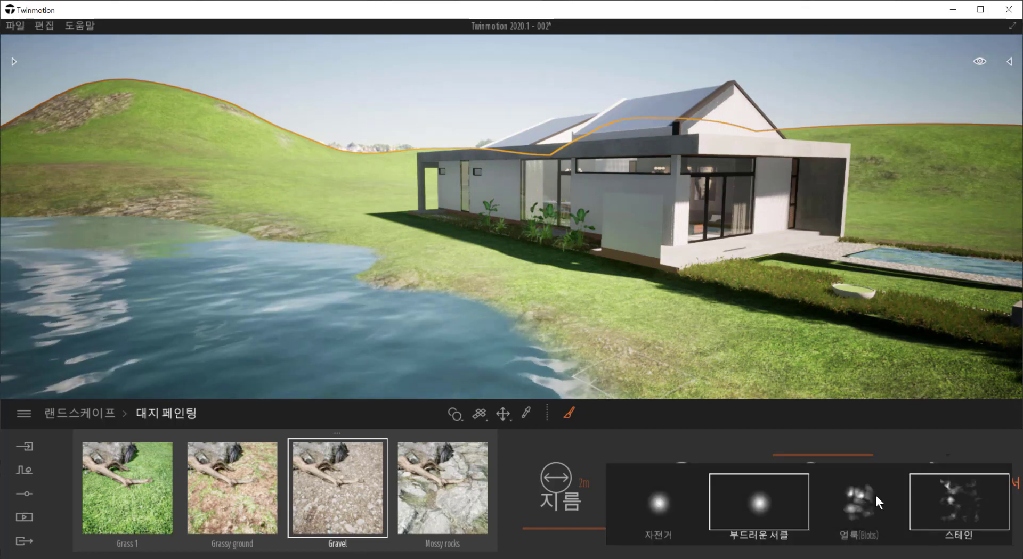
click(665, 510)
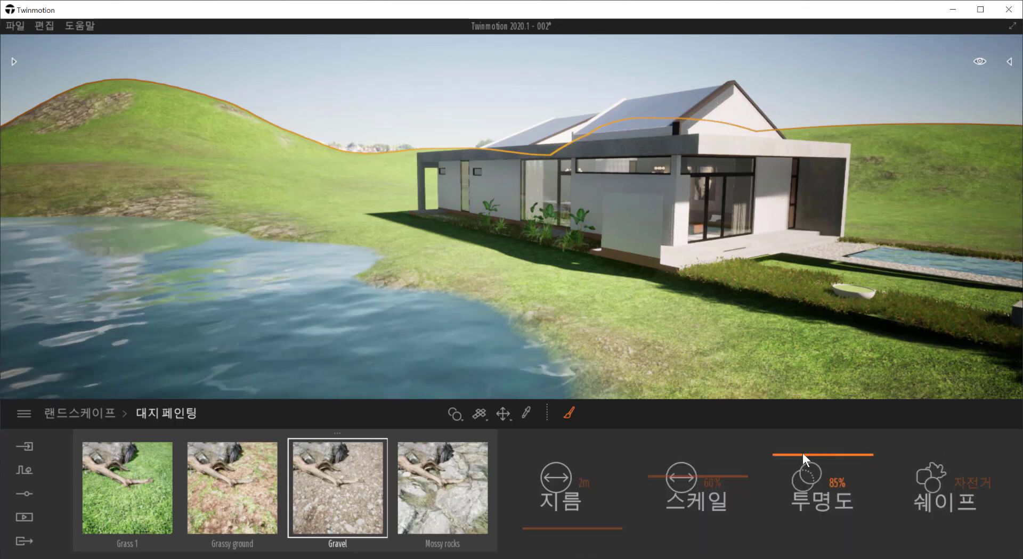
drag(815, 452, 823, 445)
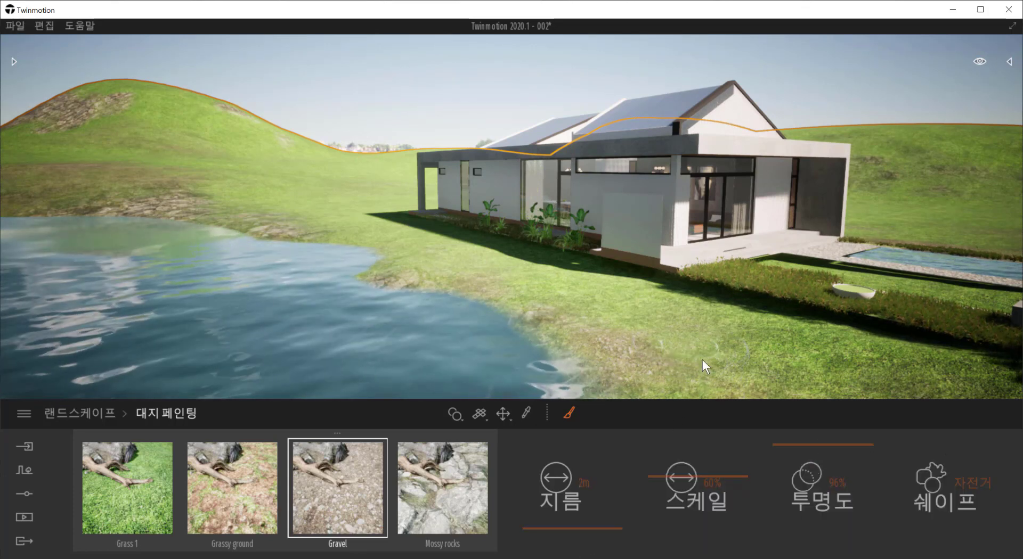
drag(577, 533, 584, 528)
mouse_move(642, 383)
mouse_down()
mouse_move(573, 360)
mouse_move(479, 295)
mouse_up()
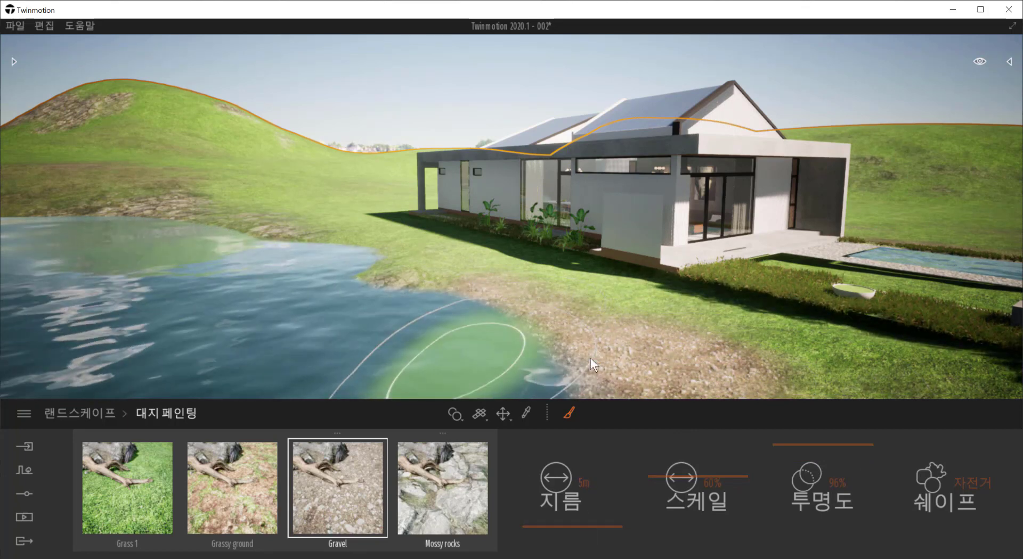
Step: Paint Mossy rocks over the near gravel strip and along the water's edge to the far bank
click(442, 488)
drag(647, 345, 554, 353)
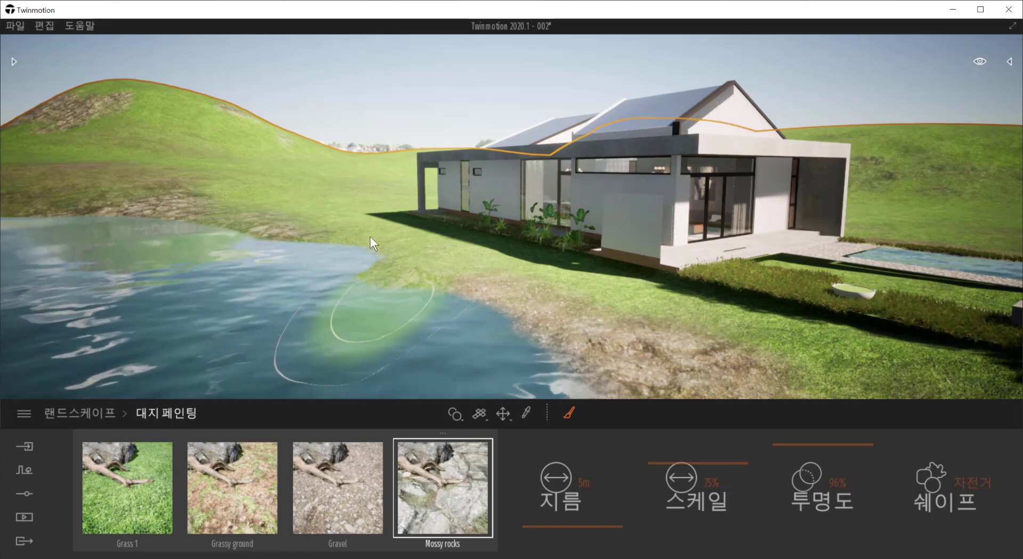
mouse_move(370, 236)
mouse_down()
mouse_move(366, 290)
mouse_move(401, 279)
mouse_move(347, 244)
mouse_move(170, 204)
mouse_move(41, 204)
mouse_move(200, 218)
mouse_up()
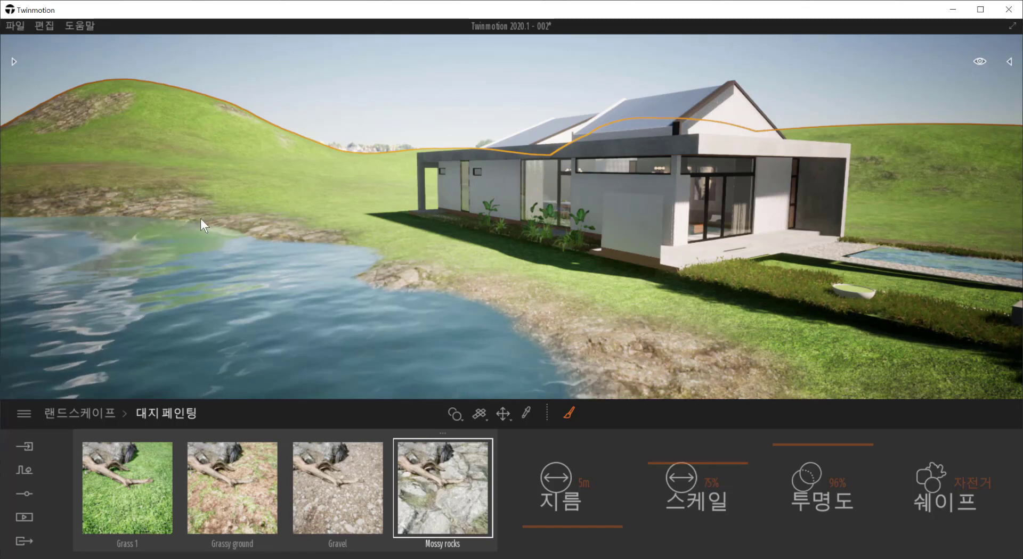
Step: Paint Gravel and Grassy ground with a 3 m brush on the bank between the lake and the house, and leave terrain painting
click(338, 488)
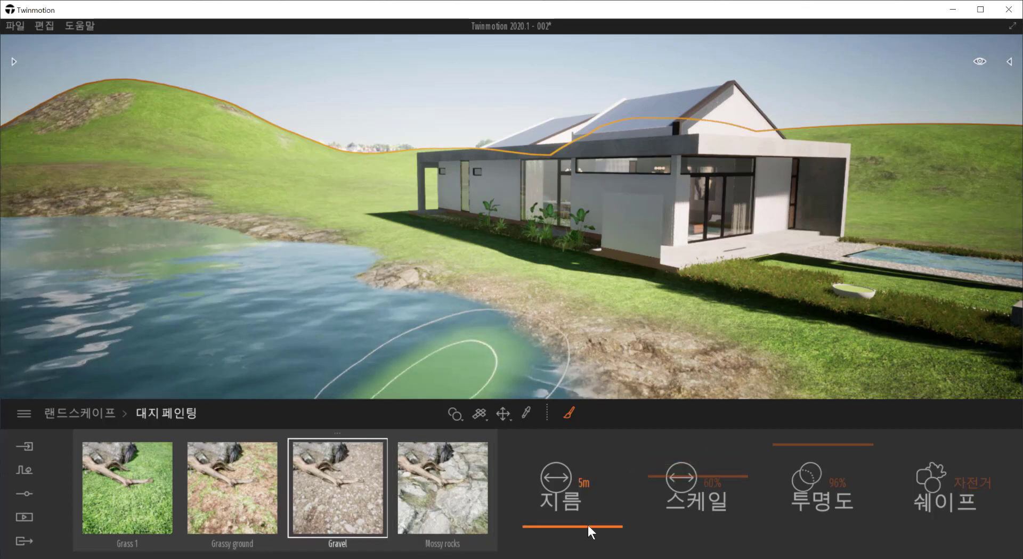
drag(587, 525, 587, 527)
scroll(312, 224, up, 3)
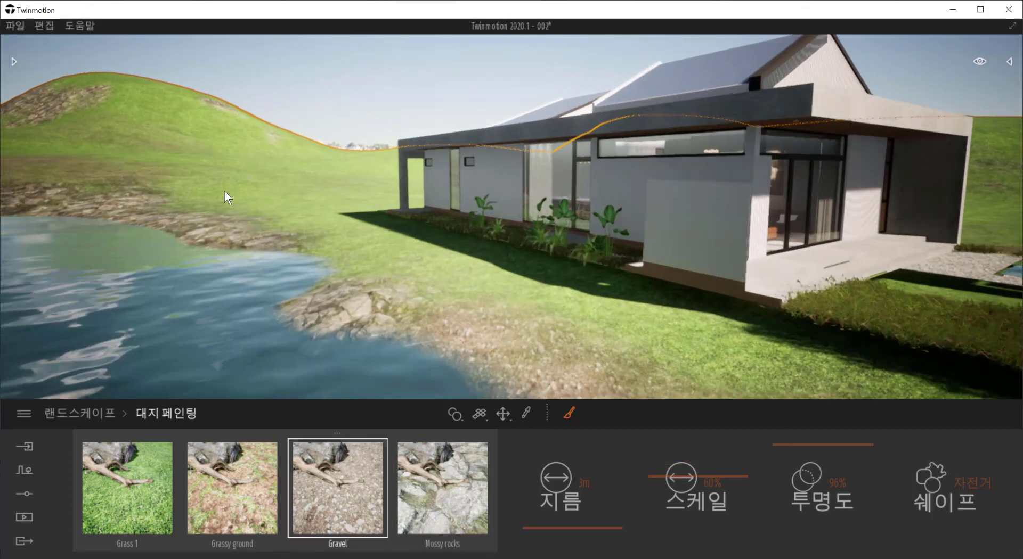
mouse_move(388, 298)
mouse_down()
mouse_move(491, 311)
mouse_move(279, 229)
mouse_move(354, 280)
mouse_move(440, 253)
mouse_up()
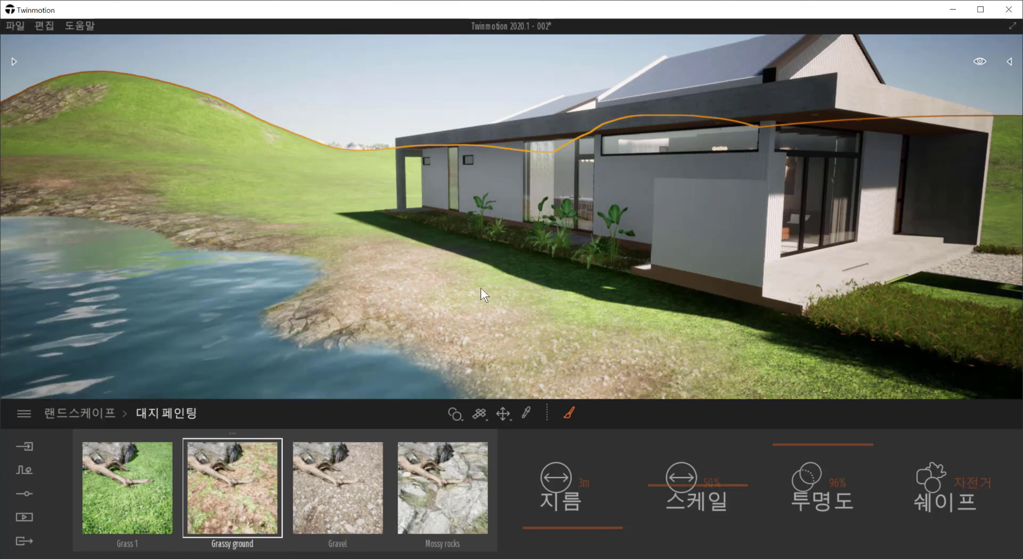
mouse_move(481, 288)
mouse_down()
mouse_move(396, 280)
mouse_move(498, 306)
mouse_move(416, 286)
mouse_up()
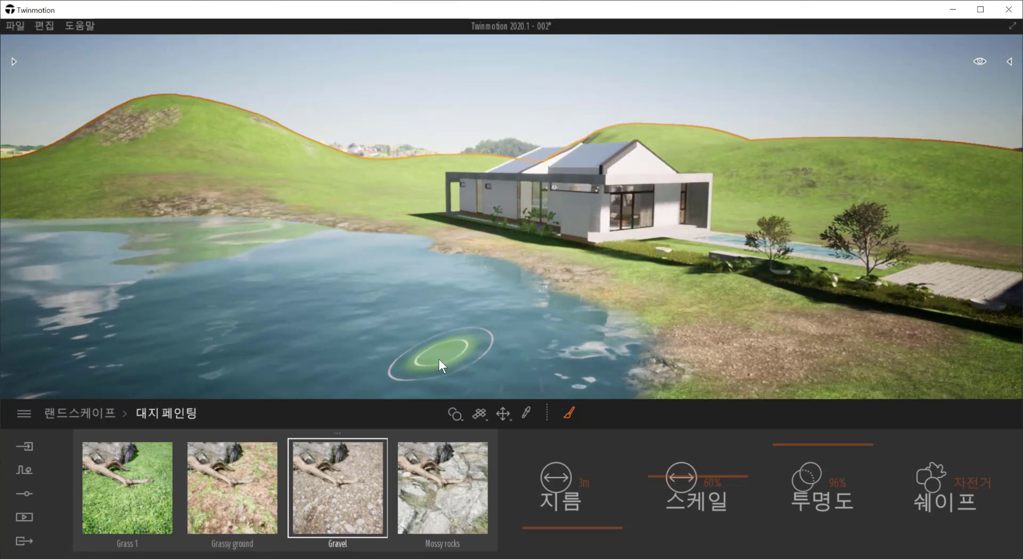
click(503, 413)
key(Escape)
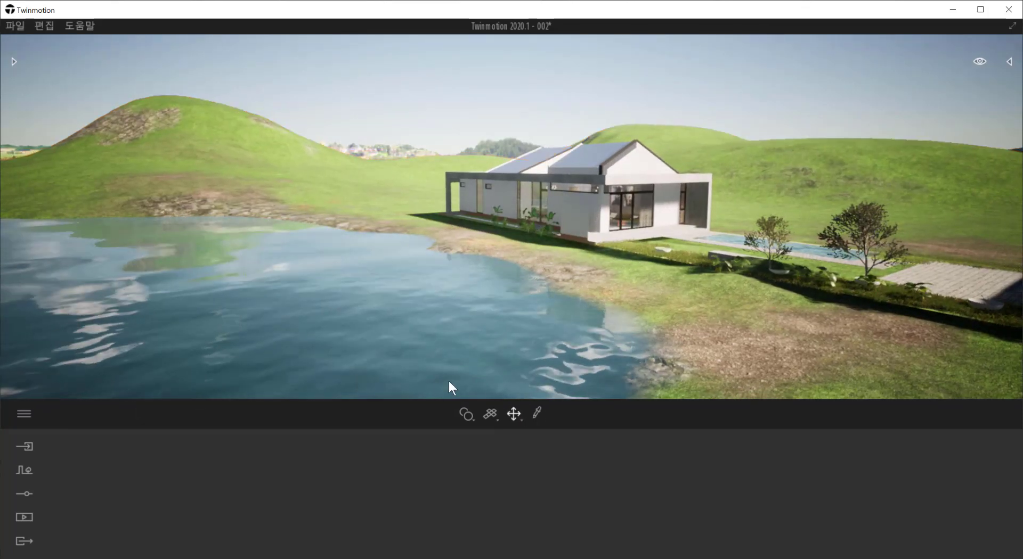
Step: Examine the painted shoreline beside the house up close and from below the water level
shift+middle_drag(453, 365, 429, 350)
scroll(432, 336, up, 5)
scroll(458, 314, up, 2)
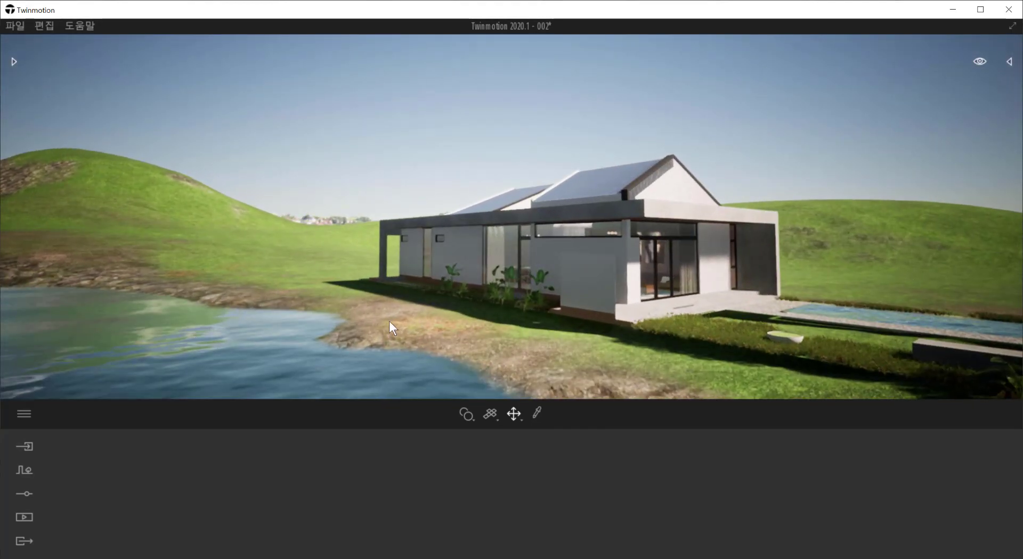
key(q)
key(q)
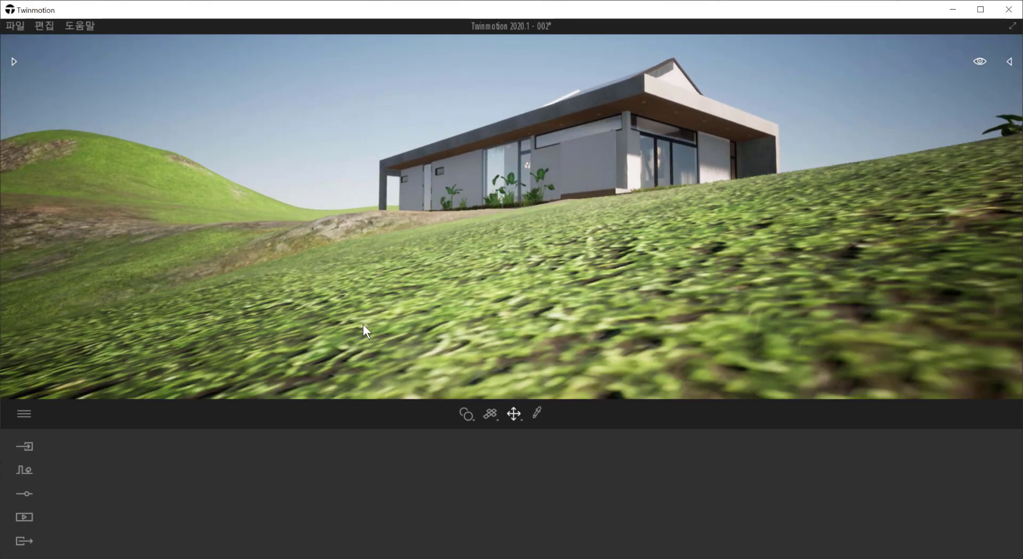
right_drag(362, 324, 385, 362)
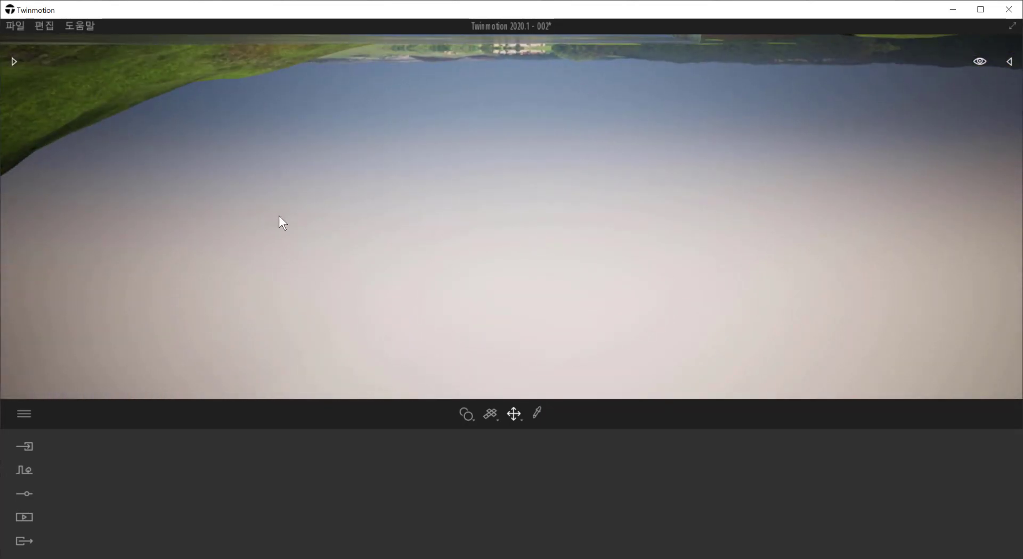
Step: Paint Mossy rocks with a 14 m brush on the grassy slope beside the steep rock face away from the house
middle_drag(279, 216, 234, 165)
right_drag(234, 165, 247, 144)
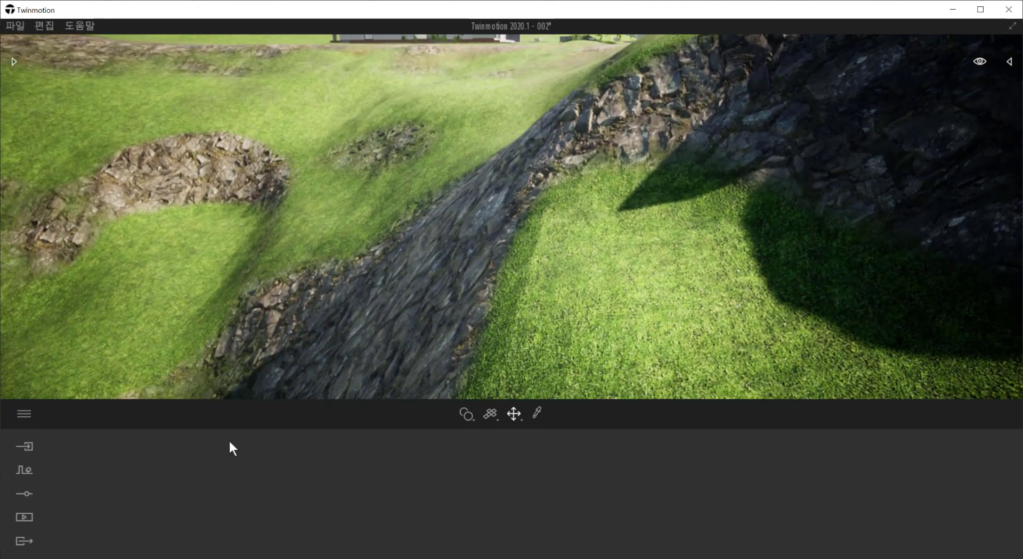
click(159, 139)
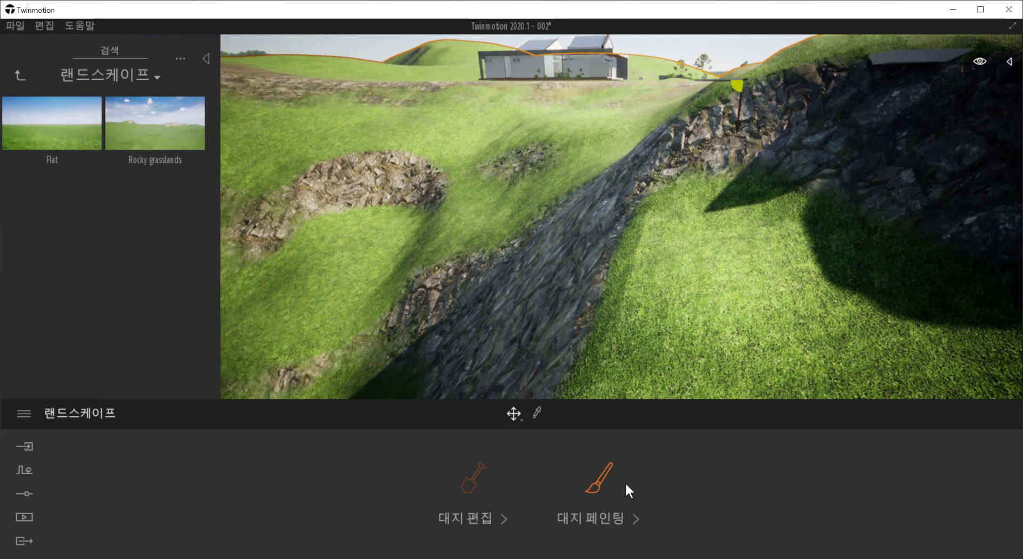
click(625, 485)
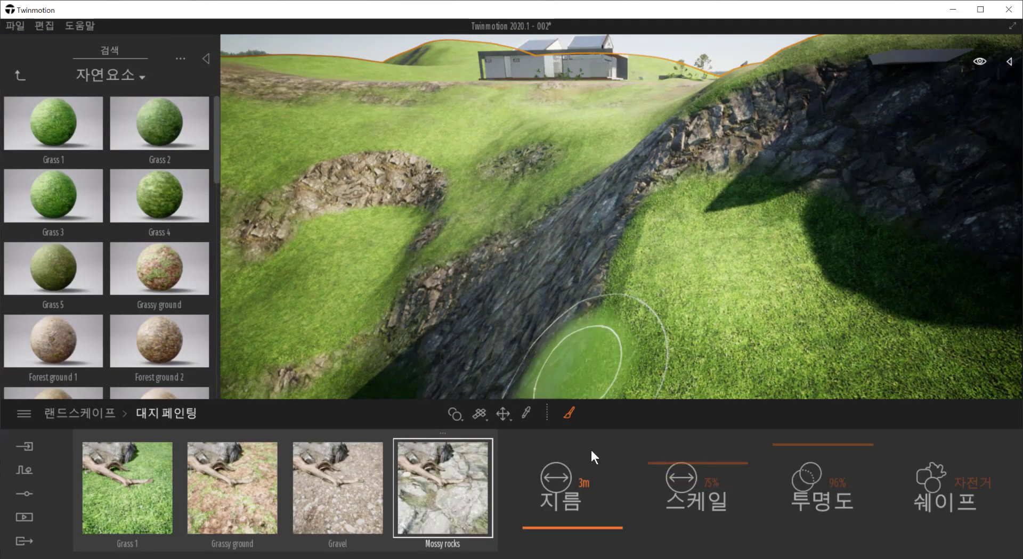
drag(554, 528, 607, 527)
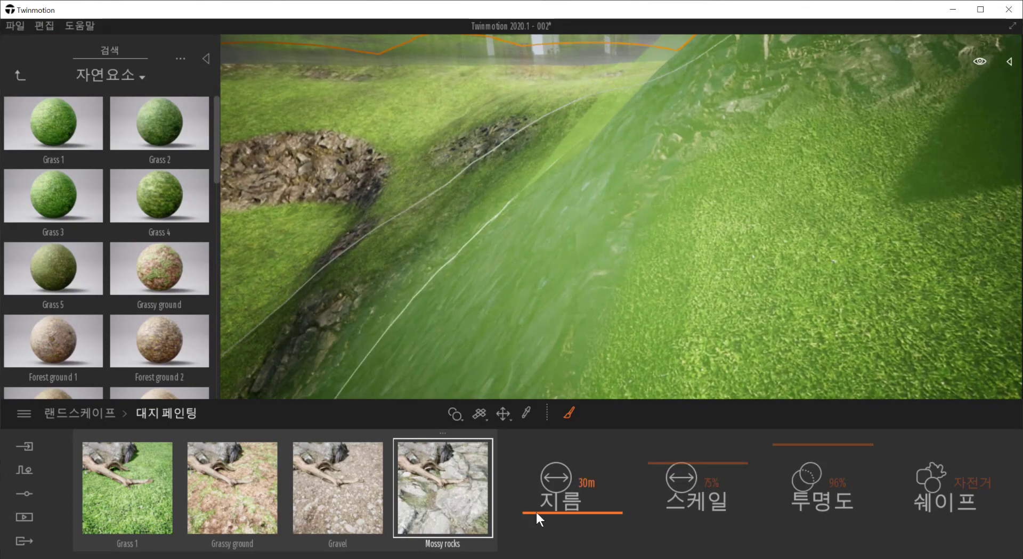
click(535, 516)
drag(536, 516, 455, 527)
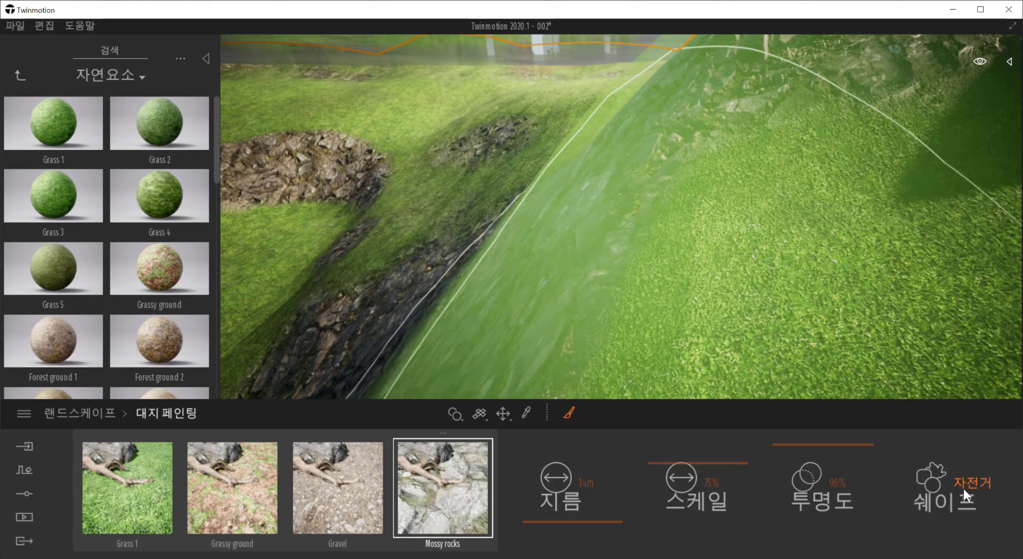
click(976, 486)
click(623, 488)
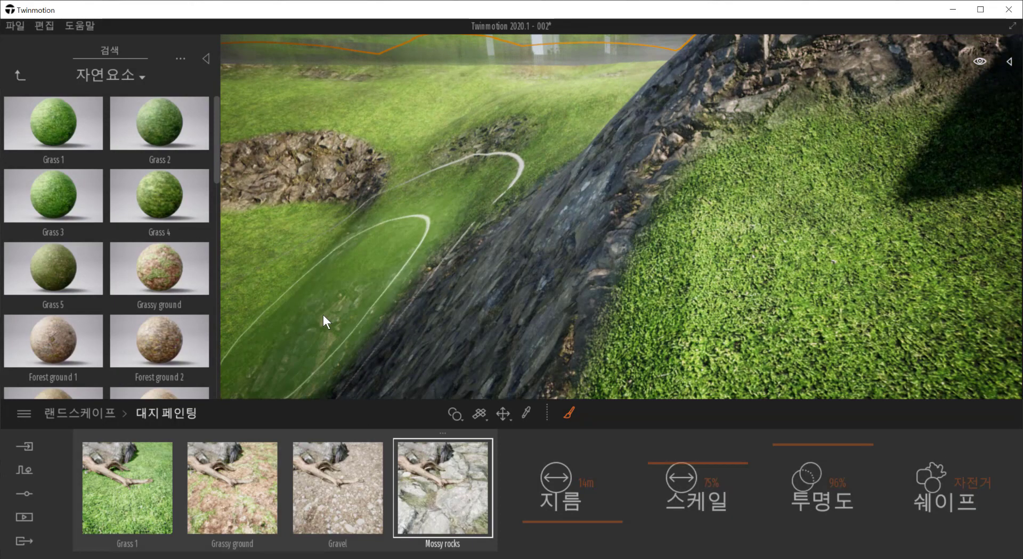
mouse_move(334, 281)
mouse_down()
mouse_move(322, 237)
mouse_move(437, 269)
mouse_move(530, 319)
mouse_move(393, 321)
mouse_up()
Step: Examine the painted lakeshore, the house and the road from above and from across the water
scroll(439, 279, down, 8)
shift+middle_drag(479, 243, 479, 255)
scroll(480, 255, up, 10)
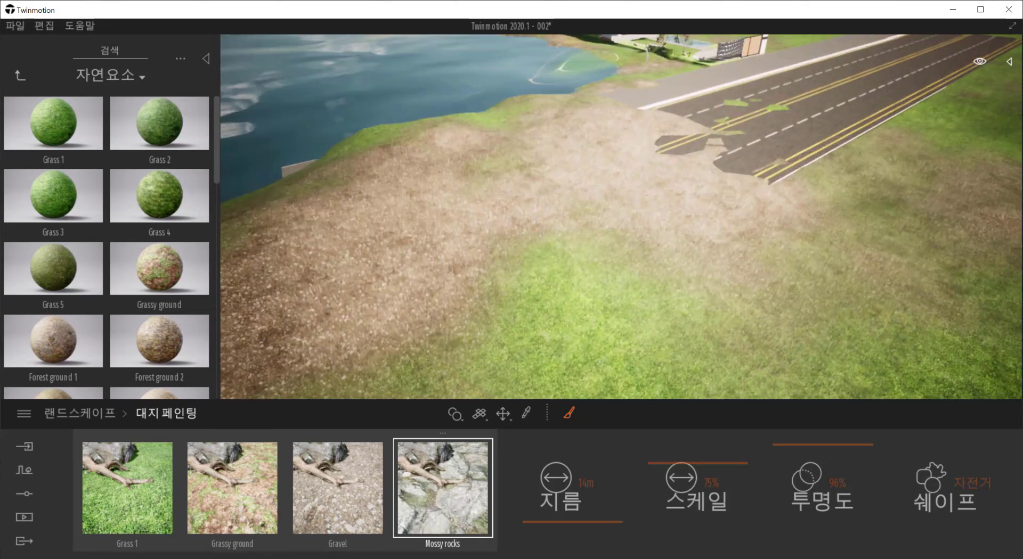
middle_drag(574, 66, 574, 99)
scroll(574, 99, down, 4)
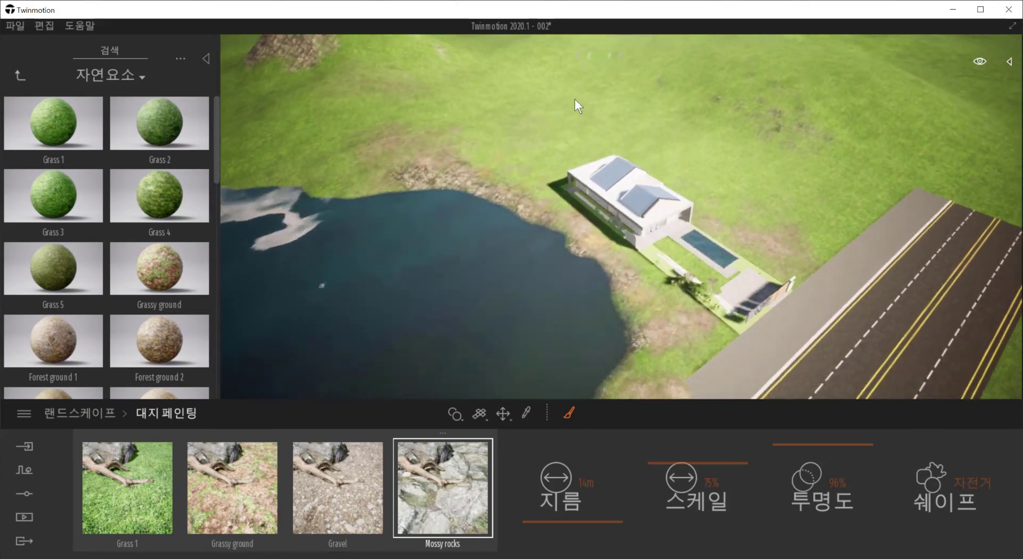
shift+middle_drag(577, 206, 573, 219)
scroll(609, 296, up, 5)
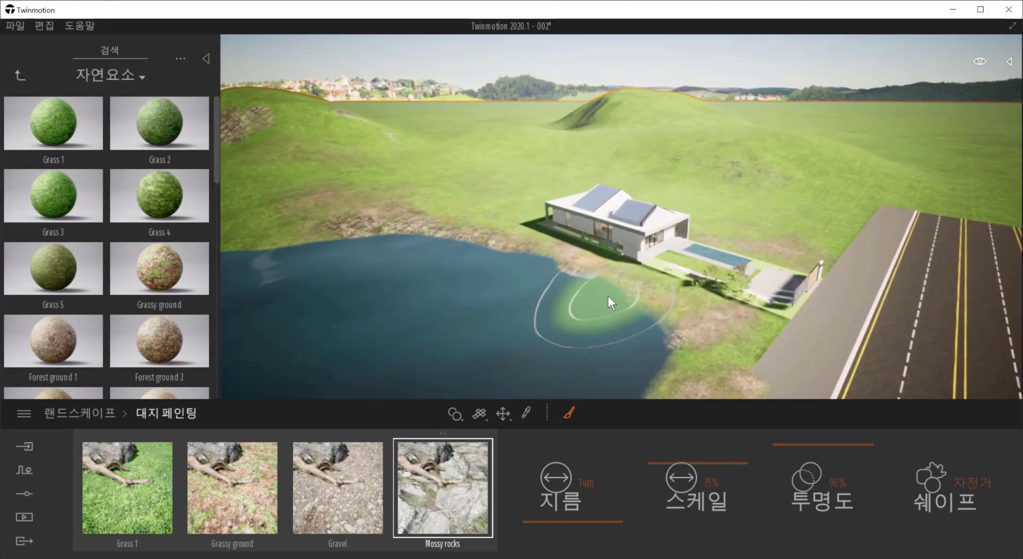
scroll(605, 302, up, 1)
shift+middle_drag(605, 302, 746, 314)
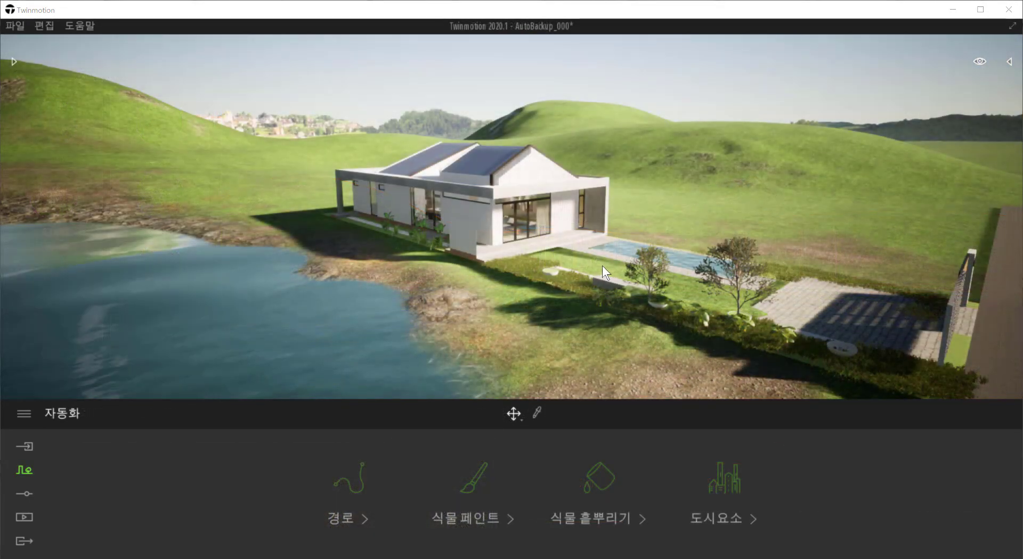
Step: Open vegetation painting (식물 페인트) and look through the tree library with the house and hills in view
mouse_move(718, 180)
shift+middle_down()
mouse_move(715, 192)
mouse_move(671, 208)
mouse_move(698, 229)
mouse_move(687, 232)
mouse_move(704, 175)
shift+middle_up()
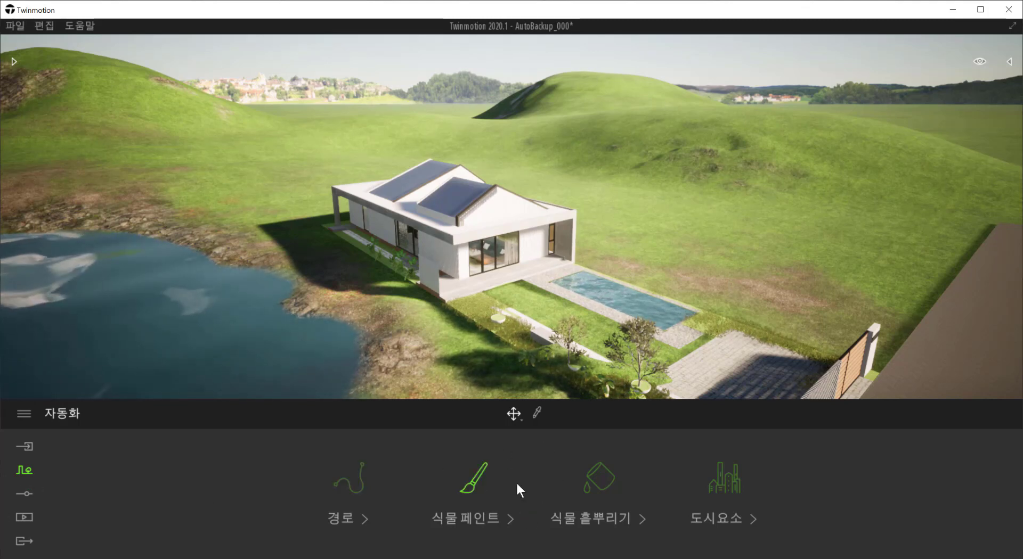
scroll(751, 224, down, 3)
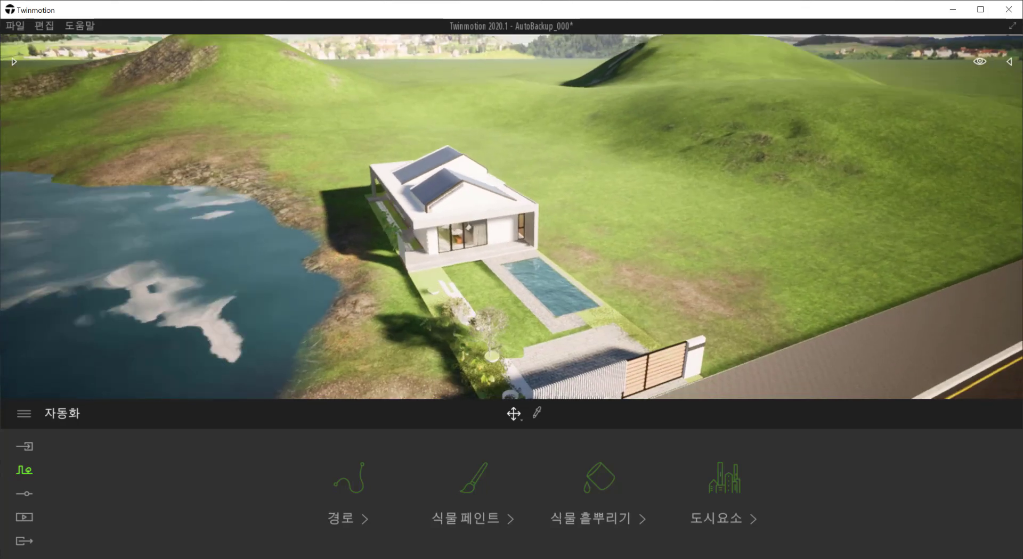
shift+middle_drag(746, 225, 721, 229)
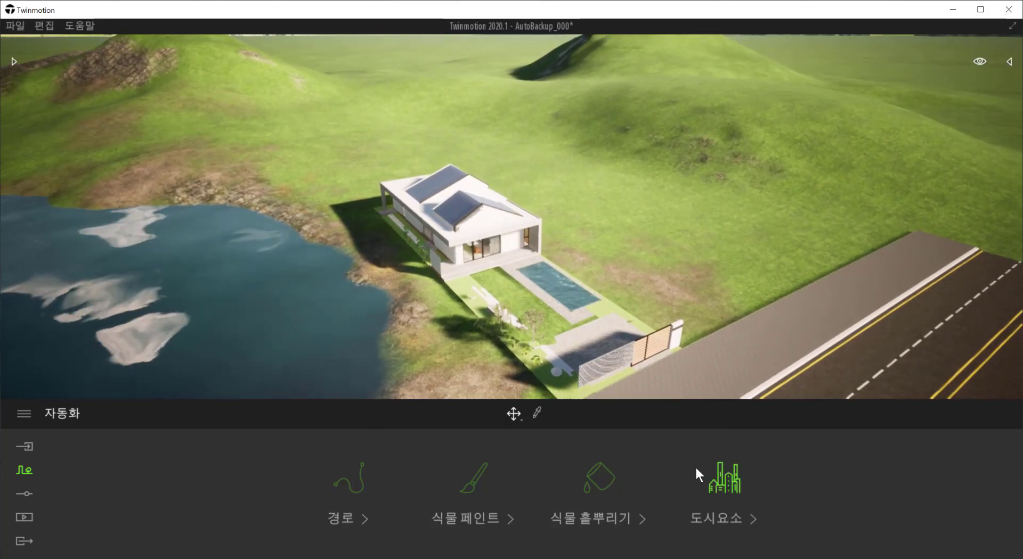
click(478, 493)
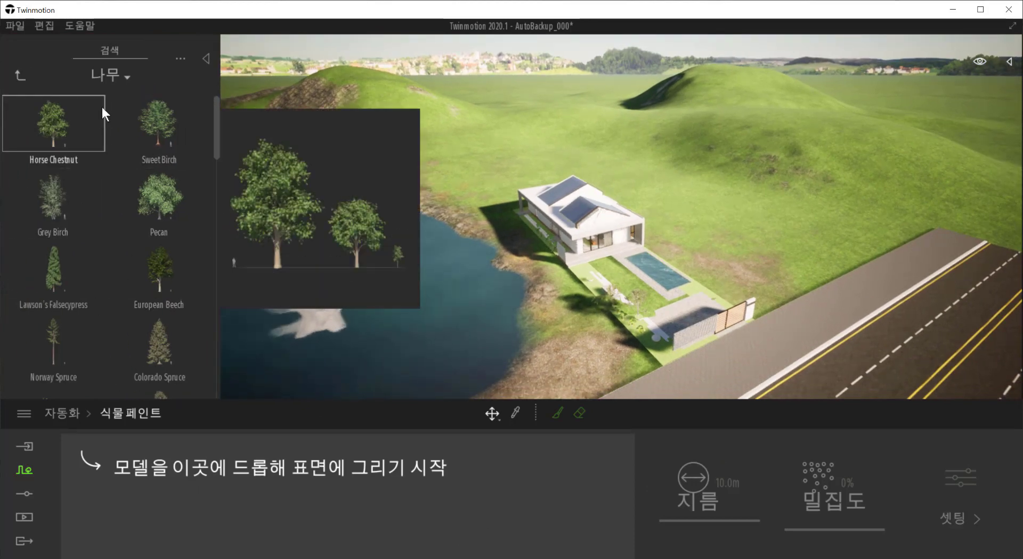
scroll(119, 269, down, 5)
scroll(133, 289, up, 4)
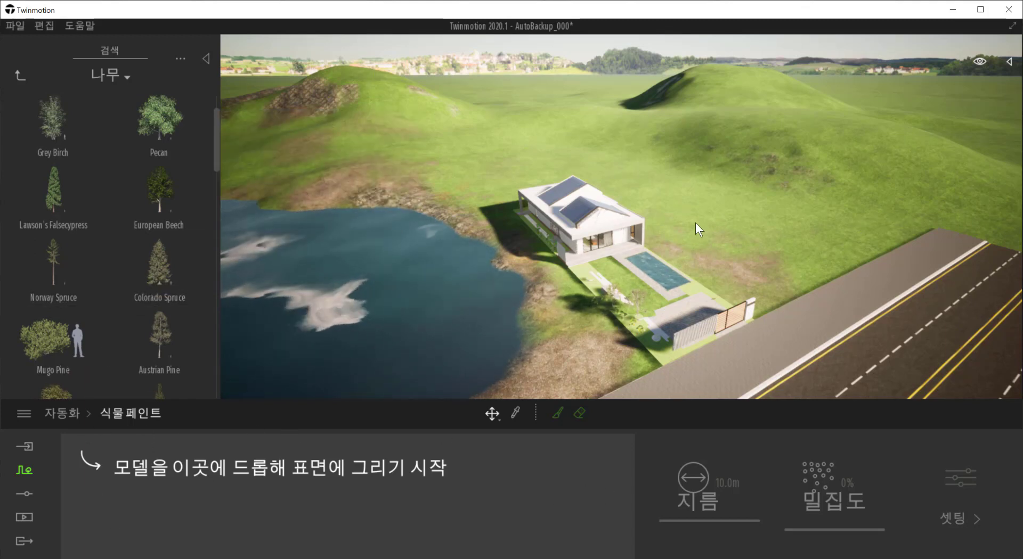
shift+middle_drag(695, 222, 647, 210)
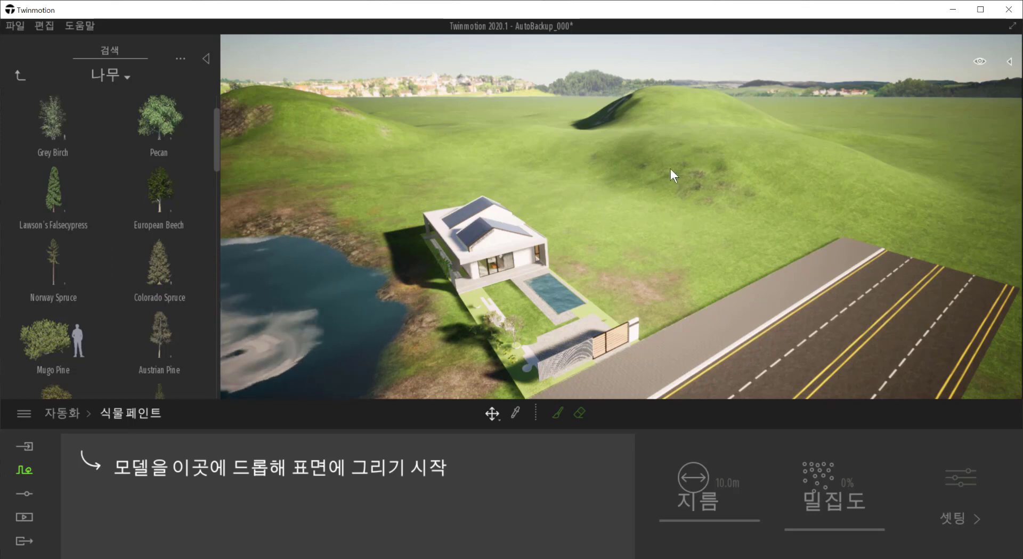
shift+middle_drag(669, 202, 669, 173)
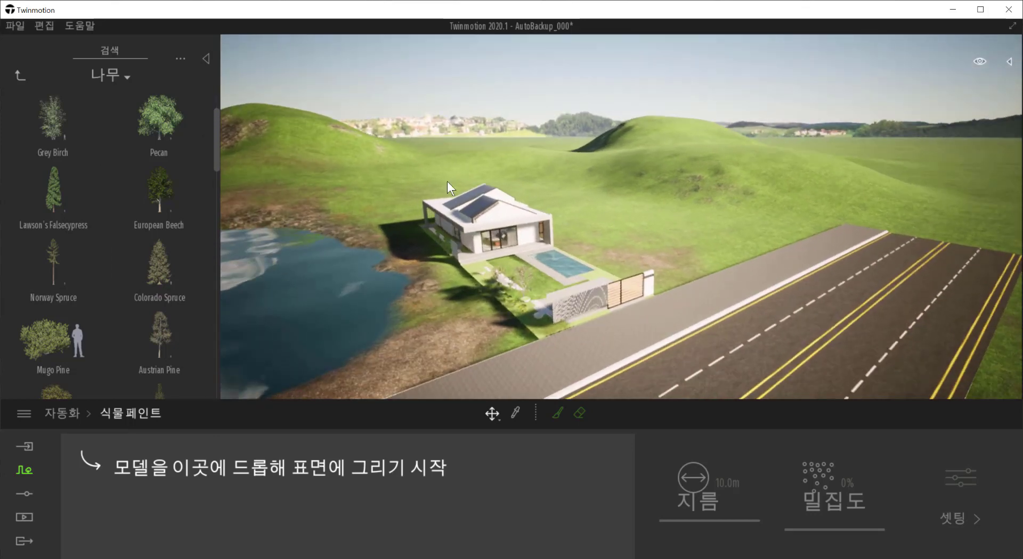
Step: Save the scene under the new file name 004
click(15, 25)
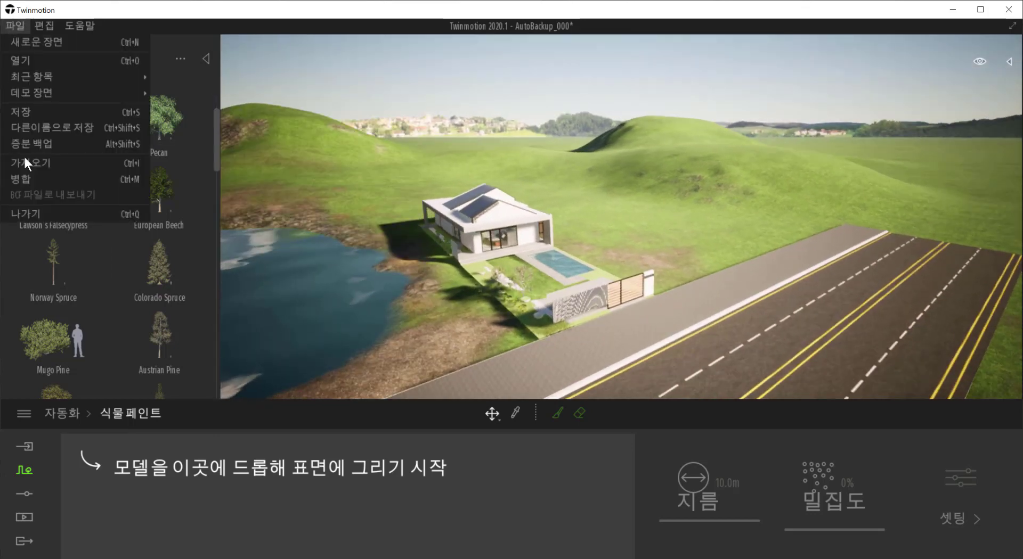
click(79, 127)
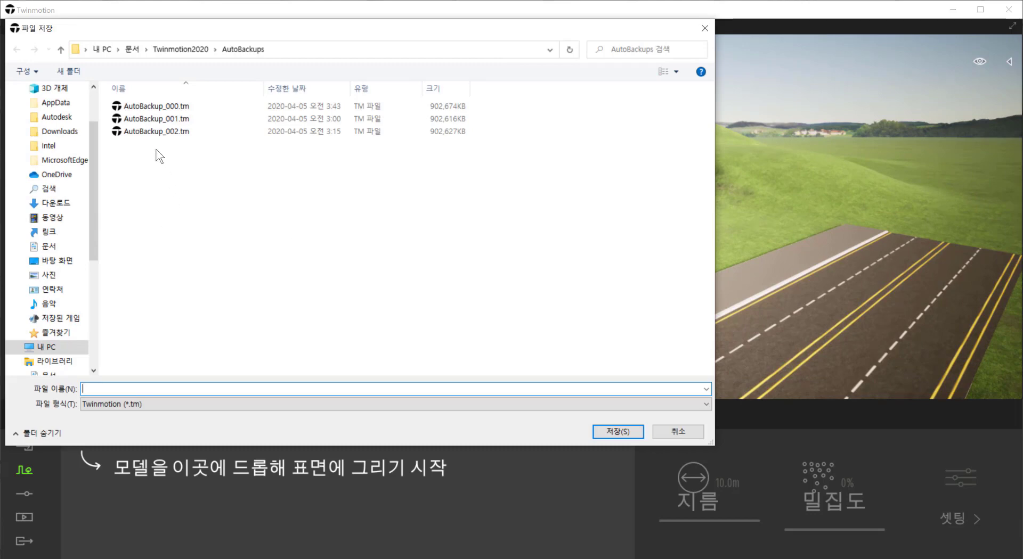
click(47, 346)
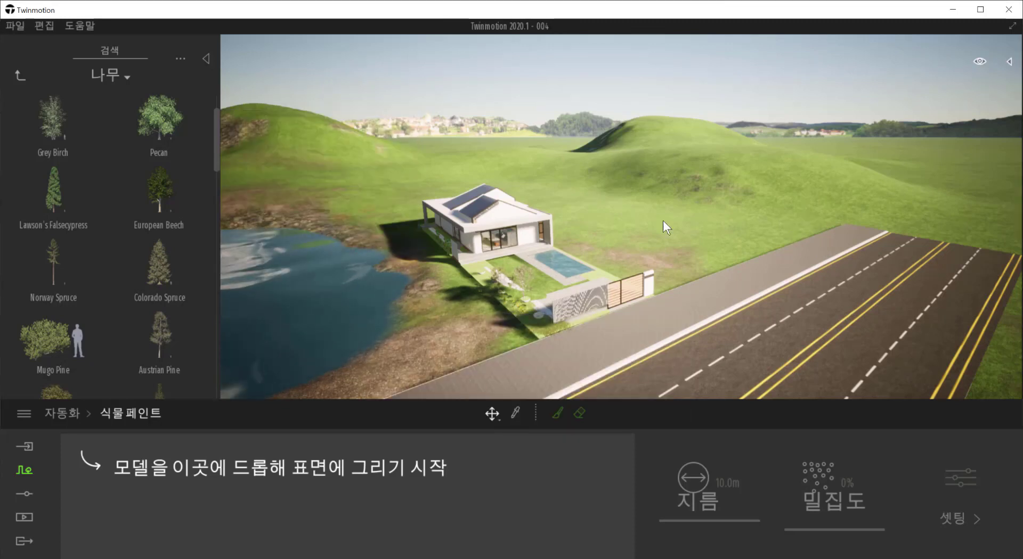
Step: Add Norway Spruce, Colorado Spruce and Austrian Pine to the set of trees for vegetation painting
shift+middle_drag(598, 238, 573, 235)
scroll(598, 247, up, 3)
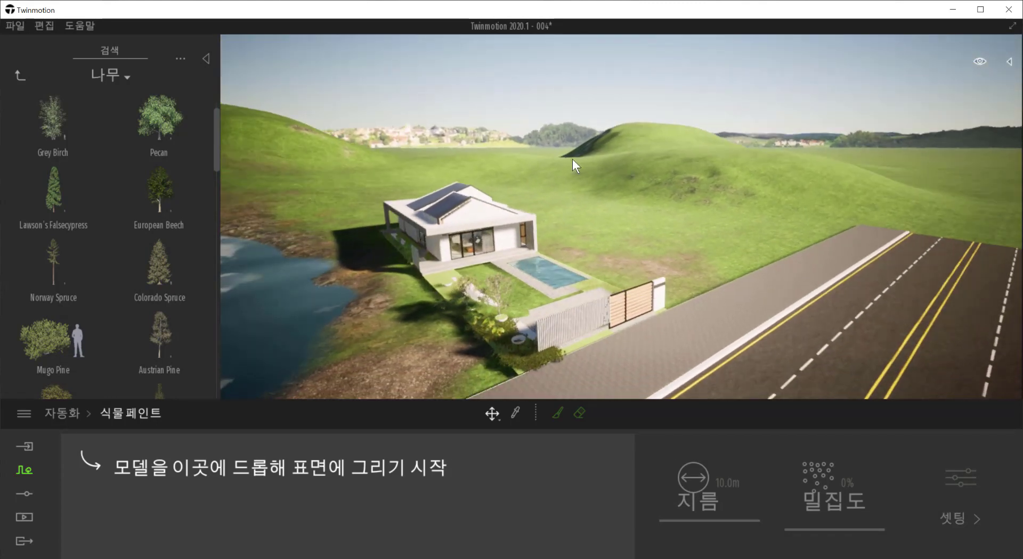
mouse_move(80, 260)
drag(81, 260, 142, 459)
mouse_move(158, 272)
mouse_down()
mouse_move(209, 430)
mouse_move(178, 468)
mouse_move(250, 385)
mouse_move(310, 486)
mouse_up()
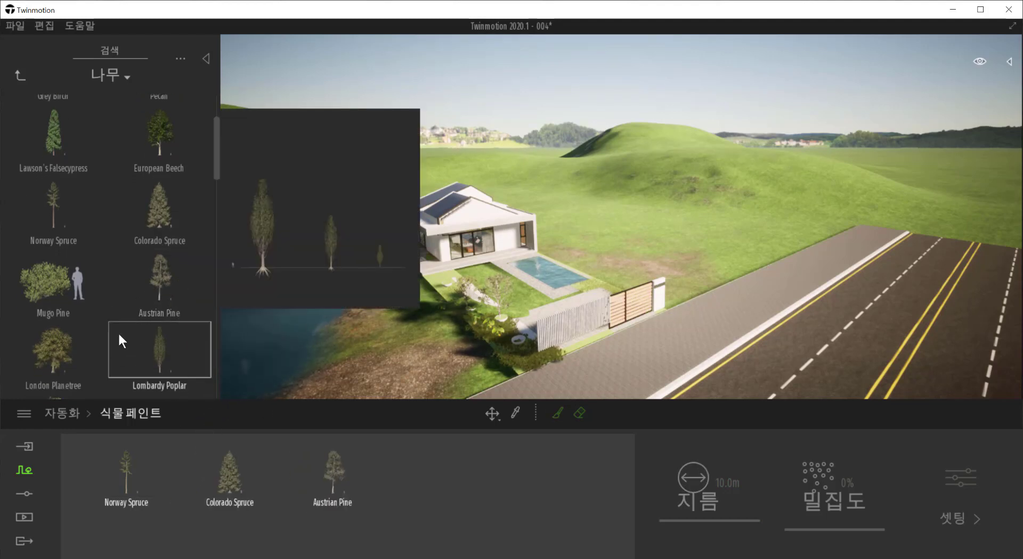
Step: Compare the tree previews in the library and add English Yew to the vegetation painting set
scroll(146, 191, up, 3)
mouse_move(148, 178)
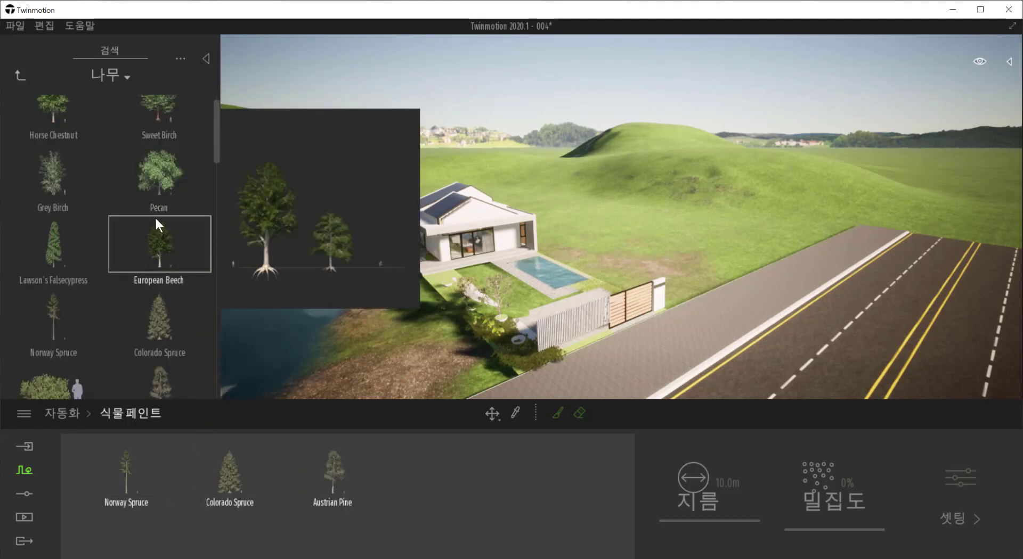
scroll(155, 215, up, 1)
mouse_move(95, 176)
scroll(134, 303, down, 4)
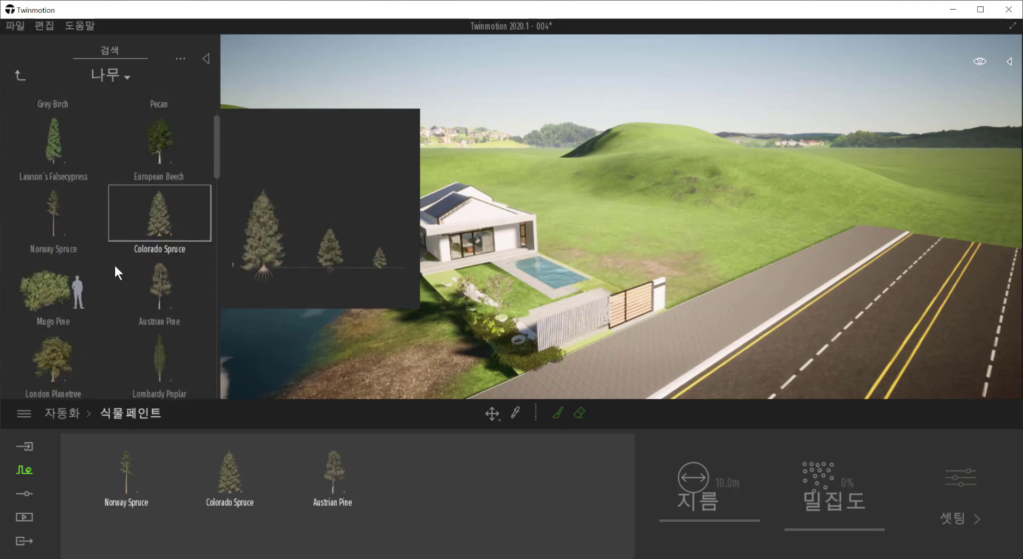
mouse_move(133, 301)
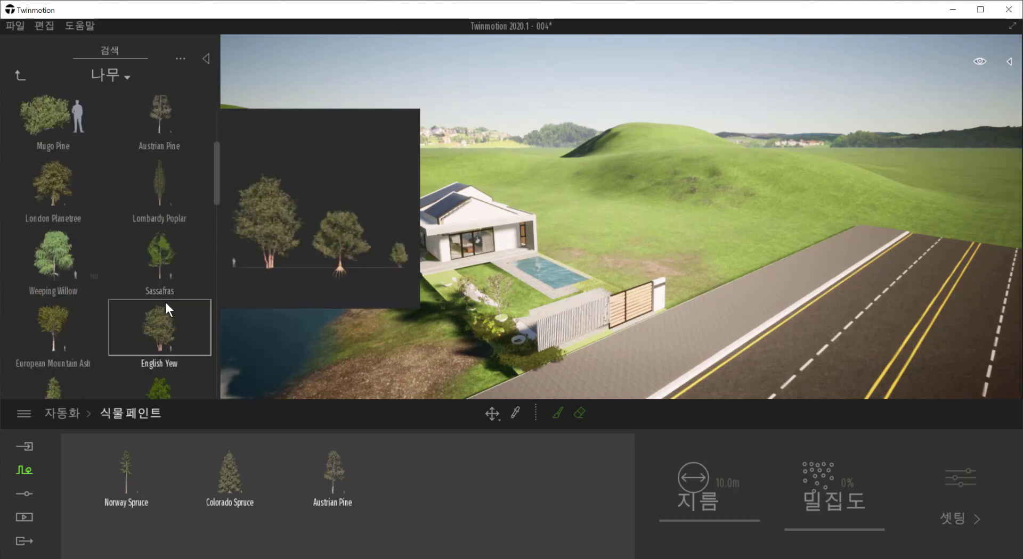
mouse_move(170, 210)
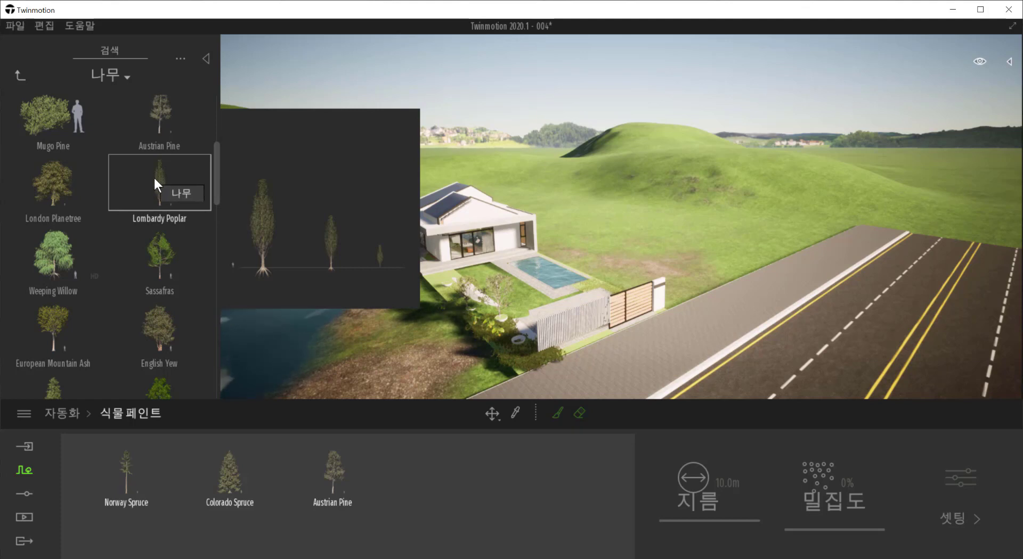
mouse_move(158, 325)
scroll(152, 286, down, 1)
mouse_move(152, 286)
mouse_down()
mouse_move(385, 488)
mouse_move(393, 478)
mouse_up()
Step: Browse further through the tree library and add Western Red Cedar to the vegetation painting set
mouse_move(100, 274)
scroll(104, 277, down, 1)
scroll(119, 301, down, 3)
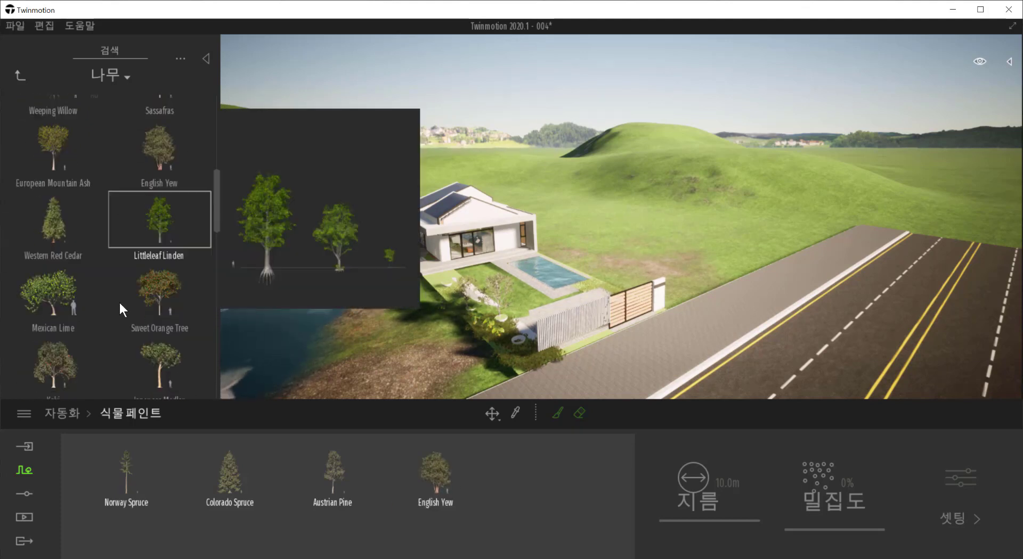
scroll(155, 329, down, 2)
scroll(129, 260, up, 4)
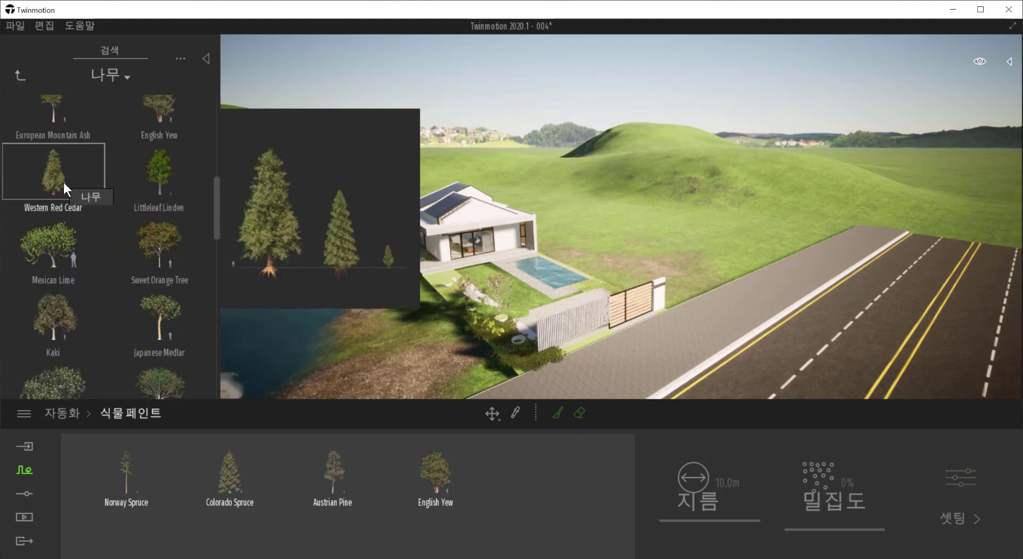
drag(63, 180, 511, 490)
mouse_move(104, 322)
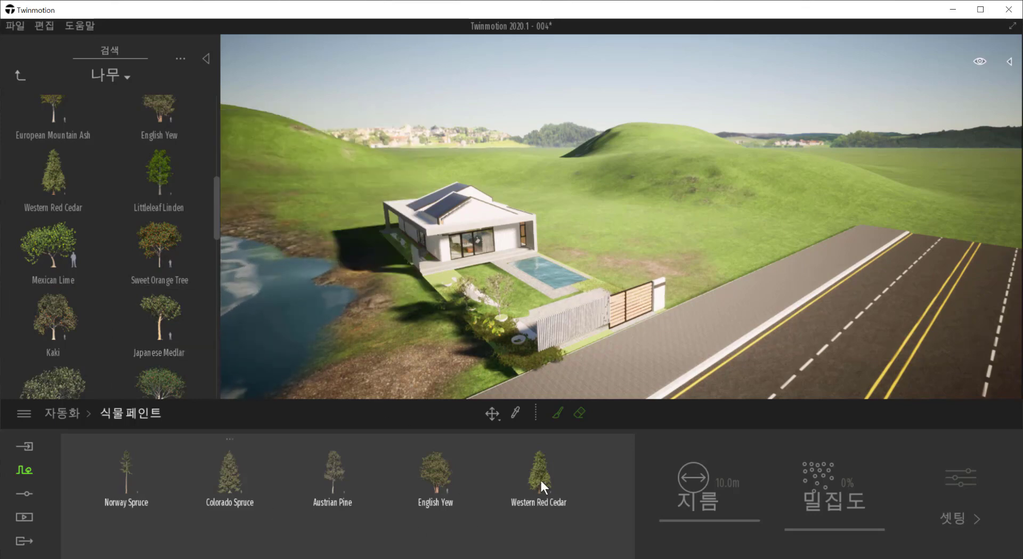
drag(539, 462, 234, 469)
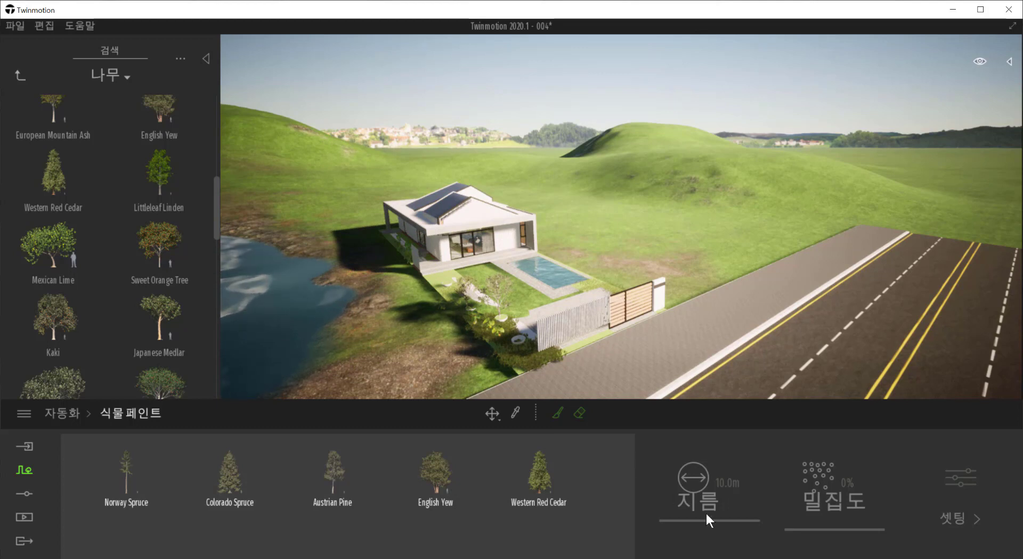
Step: Activate vegetation painting with the five trees and set the brush diameter to 18.2 m
click(557, 413)
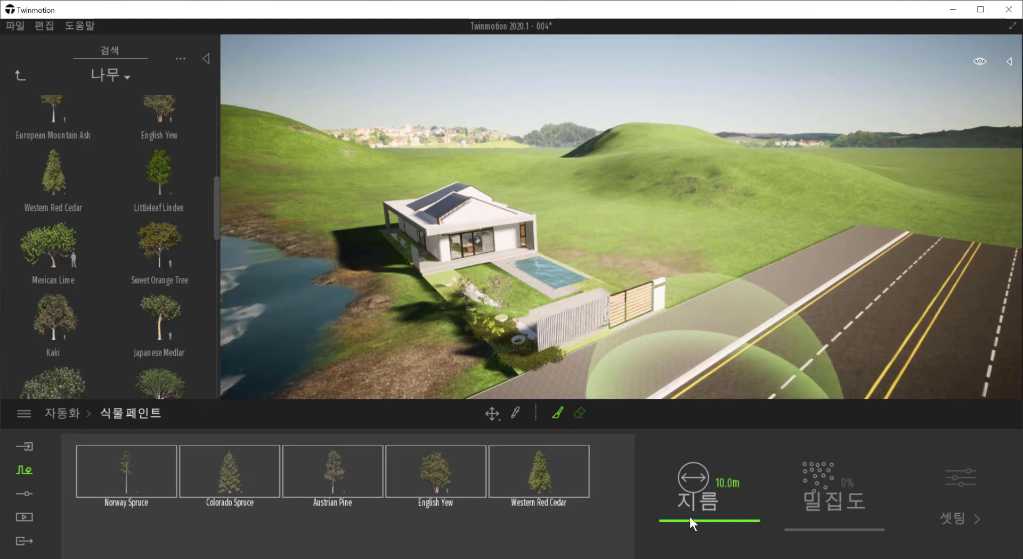
drag(689, 514, 689, 512)
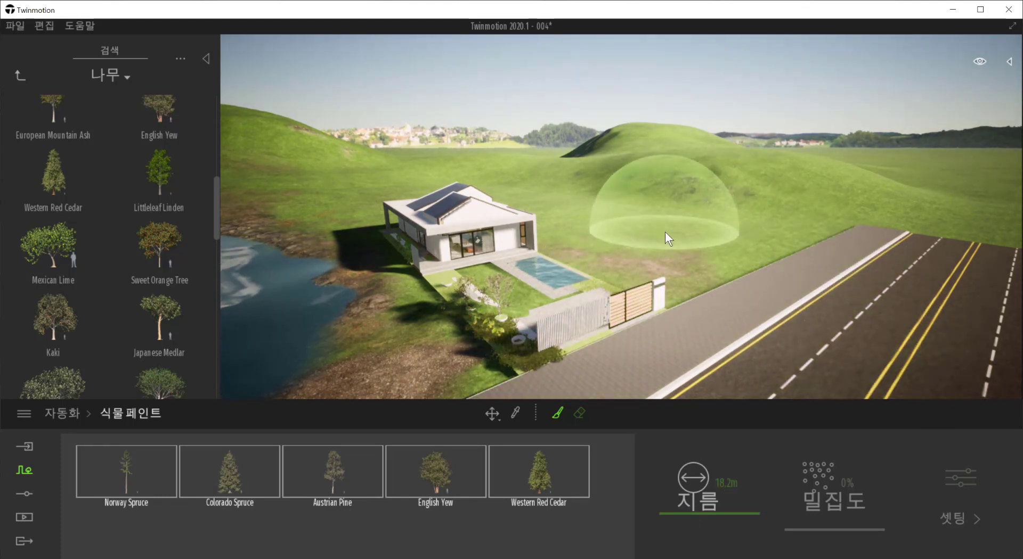
drag(695, 513, 695, 514)
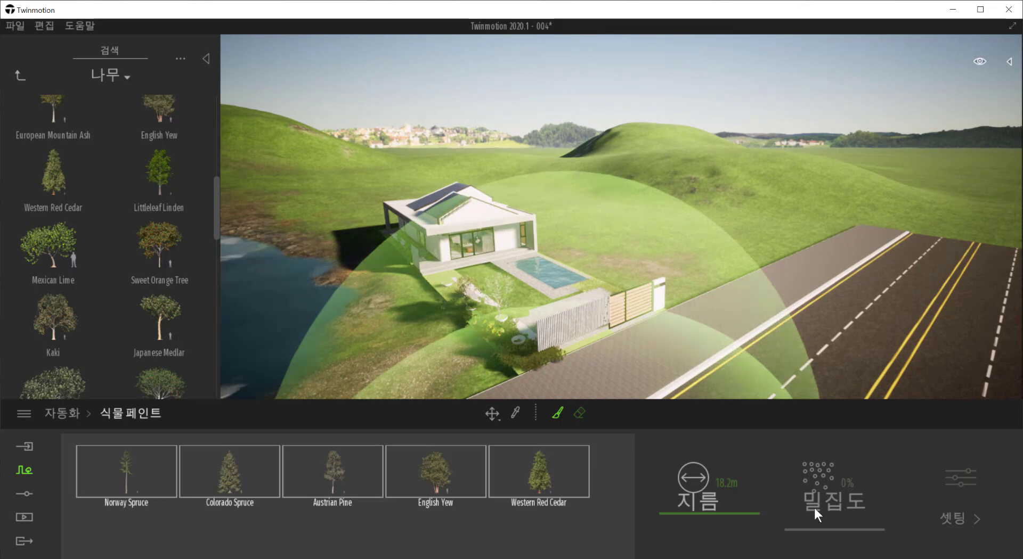
Step: Adjust the individual painting densities of Norway Spruce and Colorado Spruce, and set Austrian Pine's density to 51%
click(143, 488)
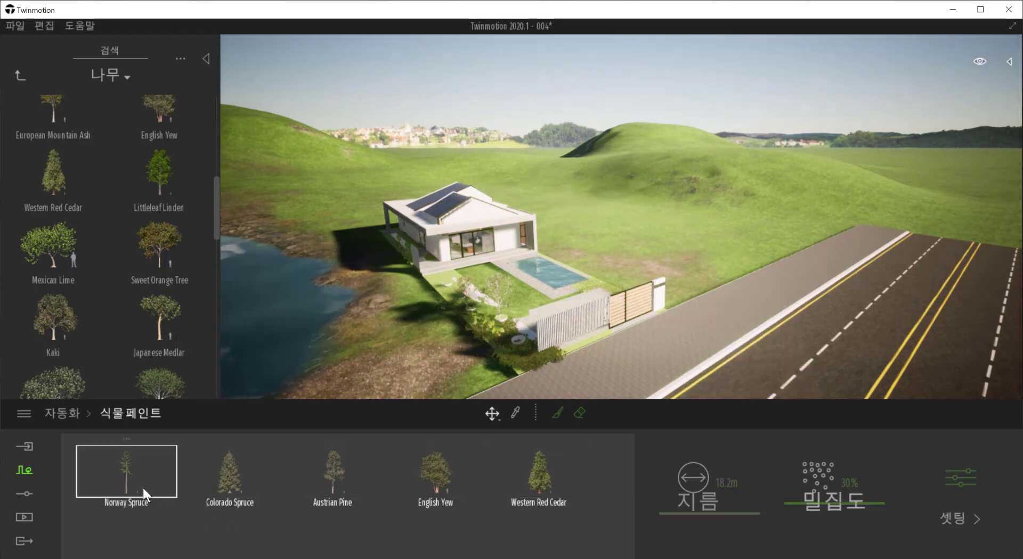
click(804, 505)
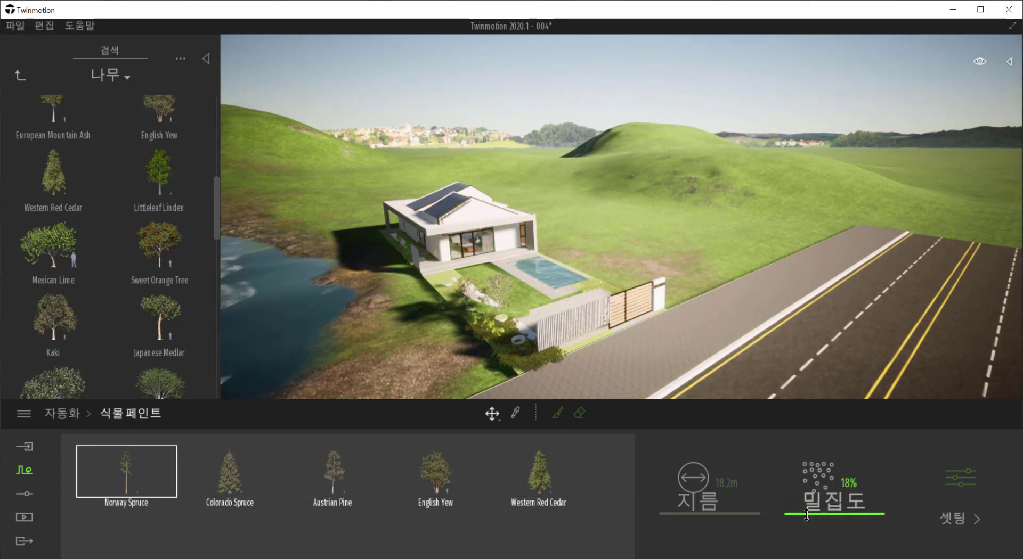
click(239, 500)
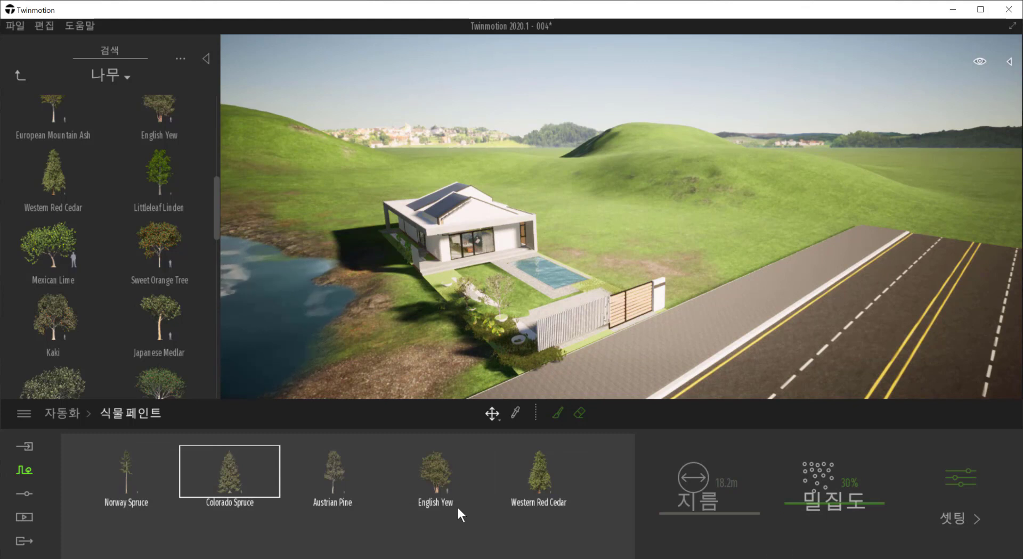
click(864, 502)
click(333, 476)
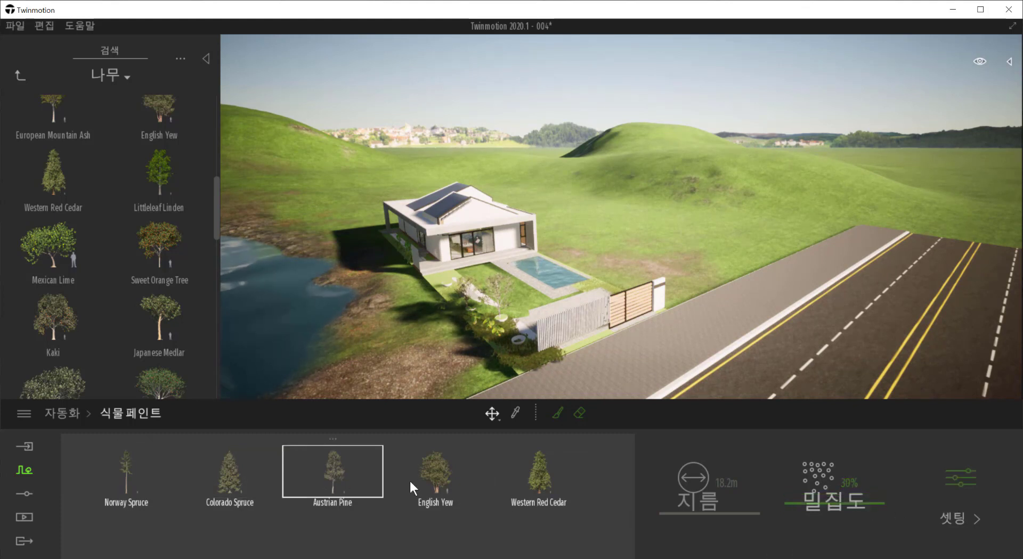
drag(794, 502, 793, 484)
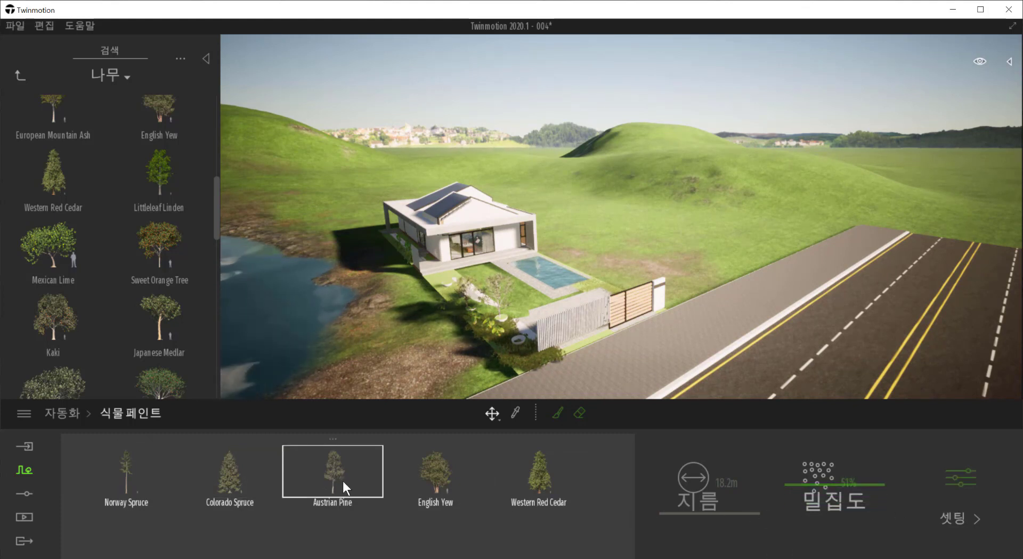
Step: Set Western Red Cedar's painting density to 52% and adjust the density of English Yew
click(536, 490)
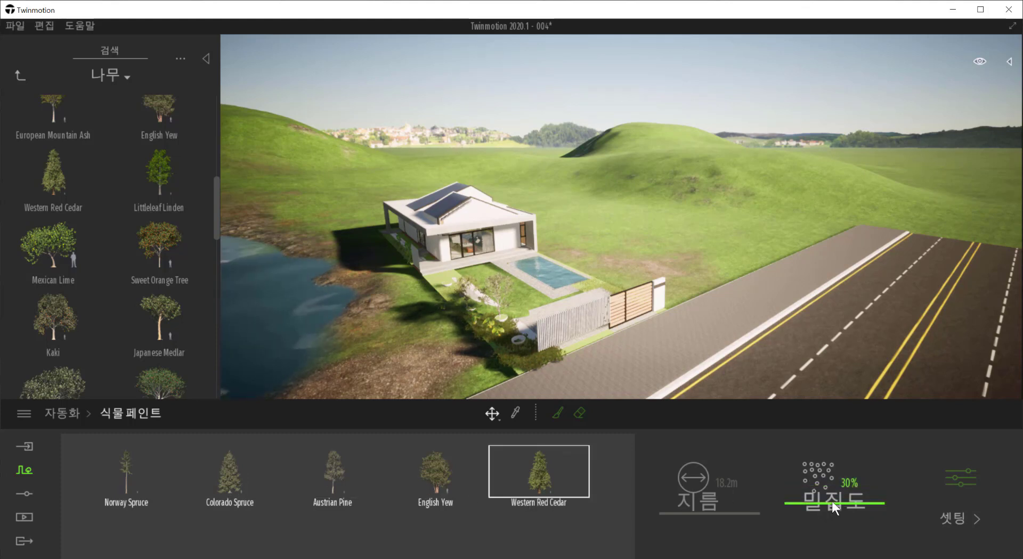
drag(832, 501, 857, 482)
click(418, 481)
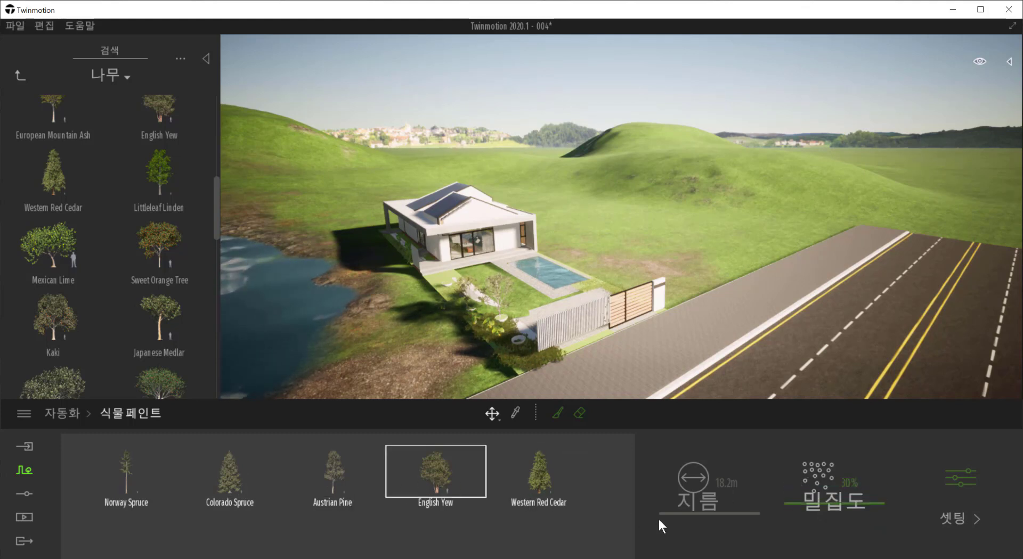
mouse_move(785, 497)
mouse_down()
mouse_move(795, 510)
mouse_move(797, 499)
mouse_up()
click(415, 542)
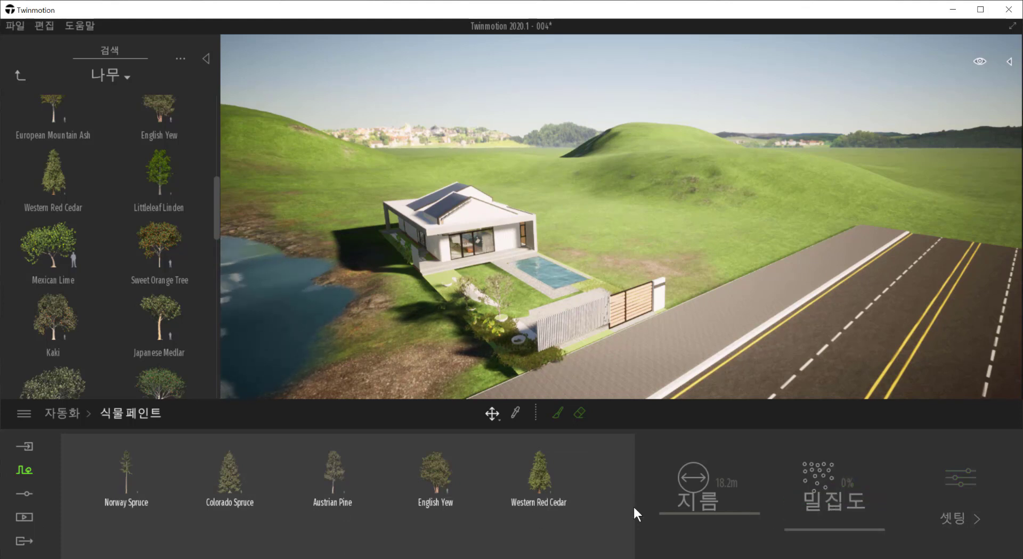
click(557, 413)
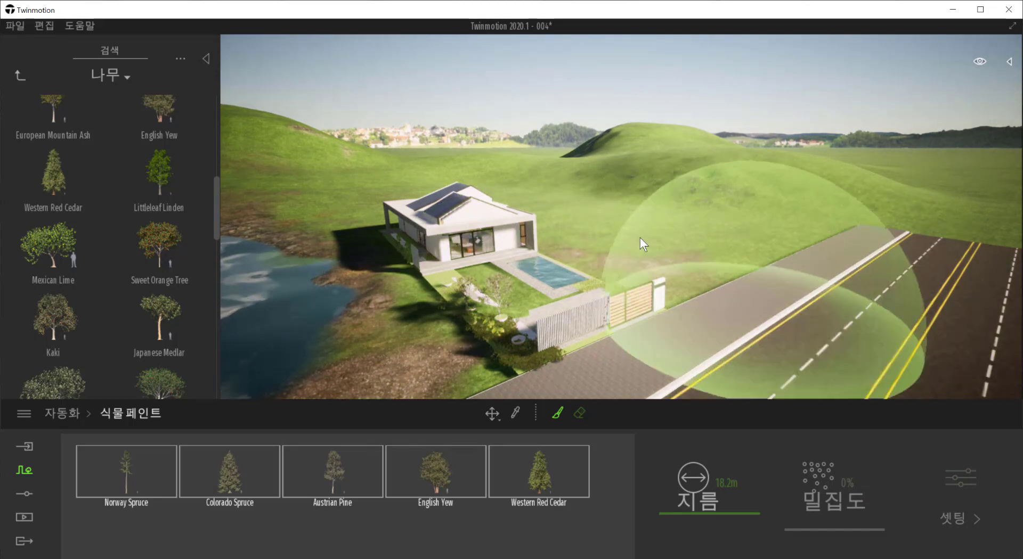
click(491, 414)
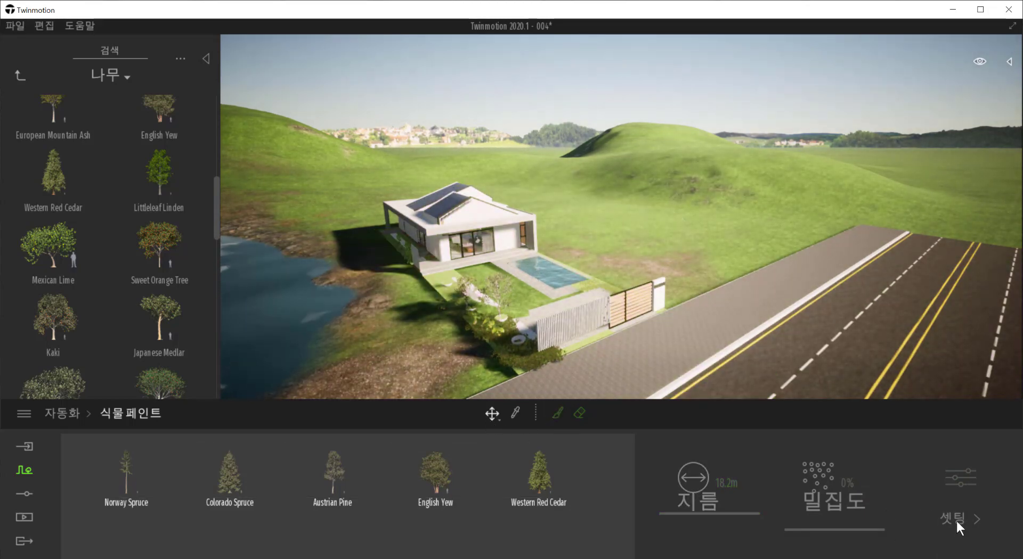
click(539, 479)
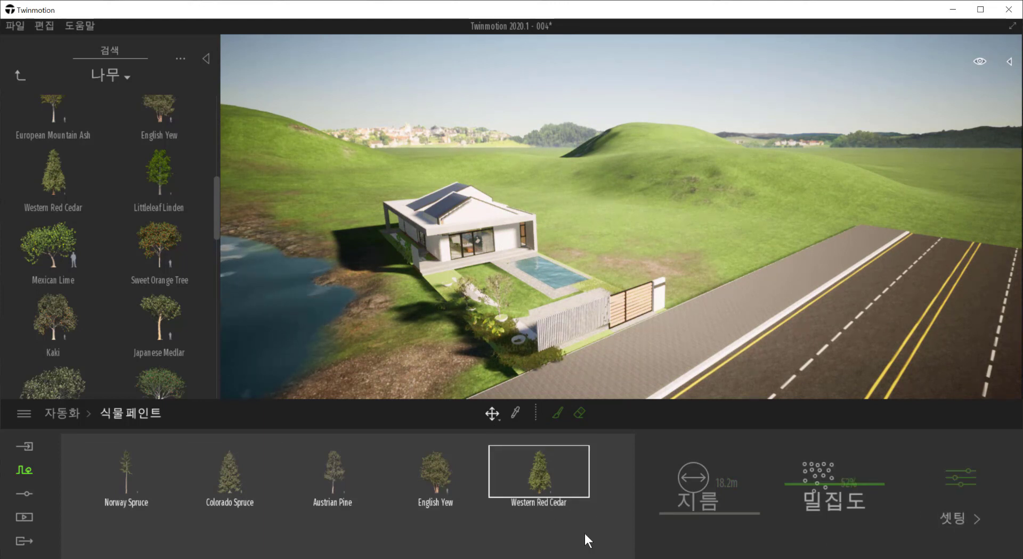
click(121, 486)
ctrl+click(229, 489)
ctrl+click(334, 493)
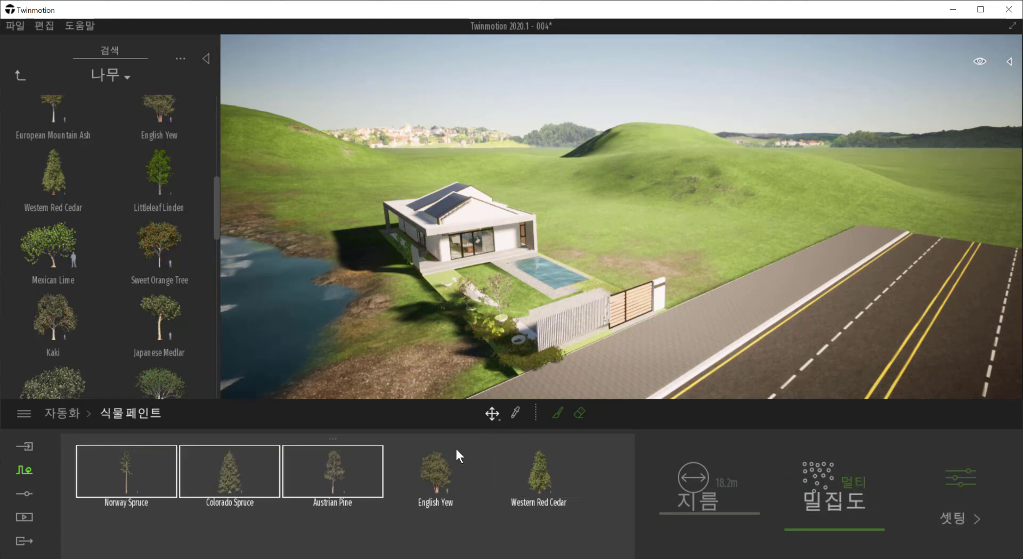
click(556, 413)
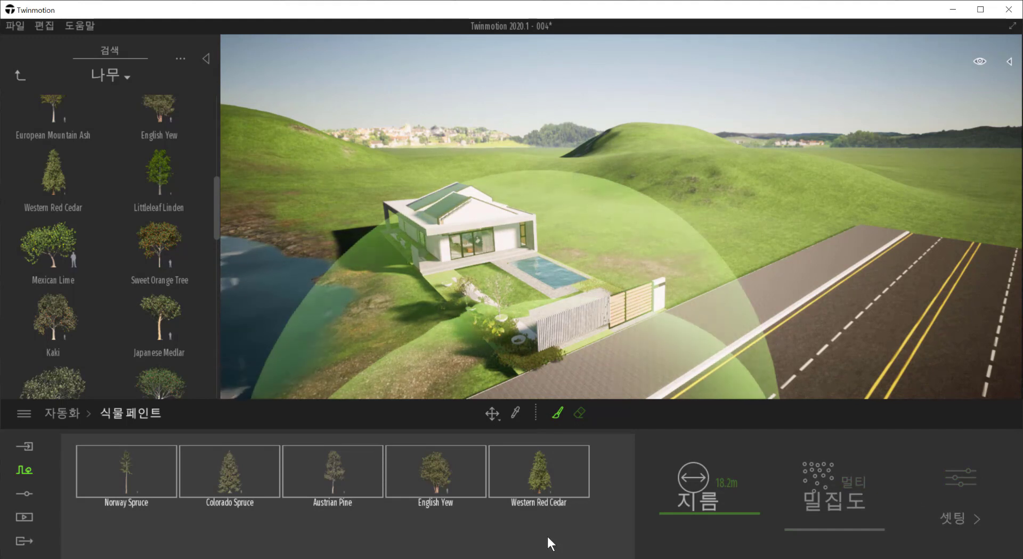
click(581, 510)
Step: Select all five trees and review the season options in their shared vegetation settings, choosing automatic
click(341, 482)
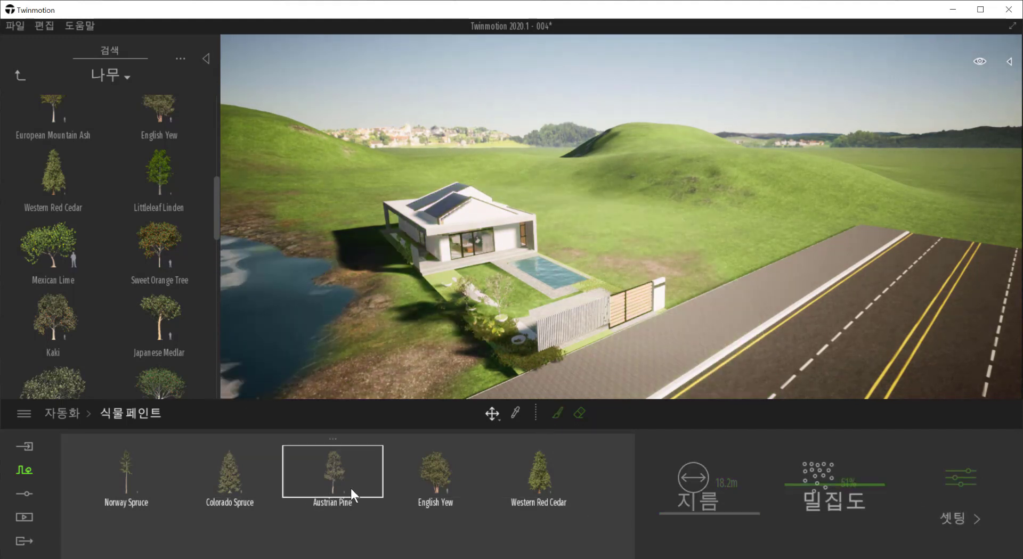
ctrl+click(435, 482)
ctrl+click(541, 481)
ctrl+click(207, 507)
ctrl+click(127, 479)
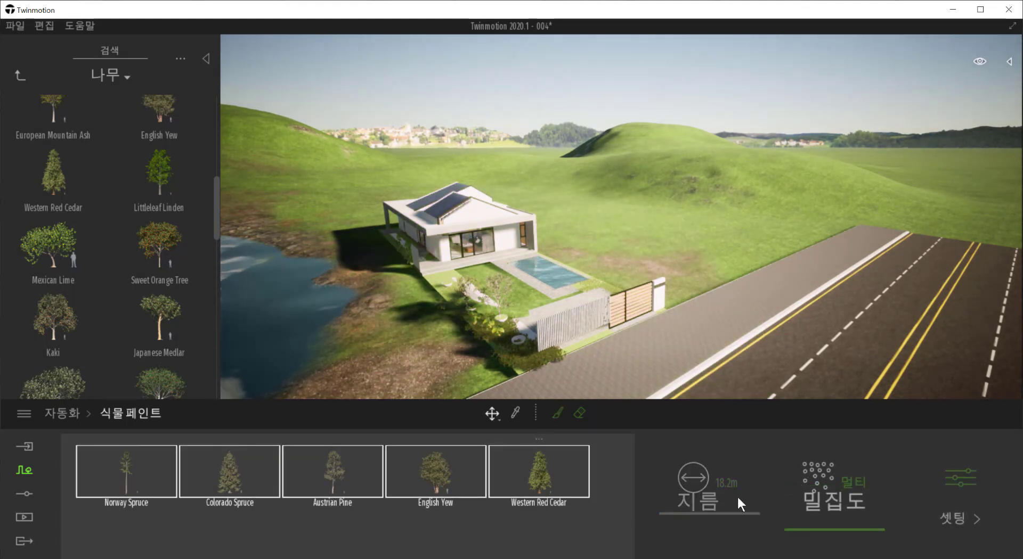
click(951, 477)
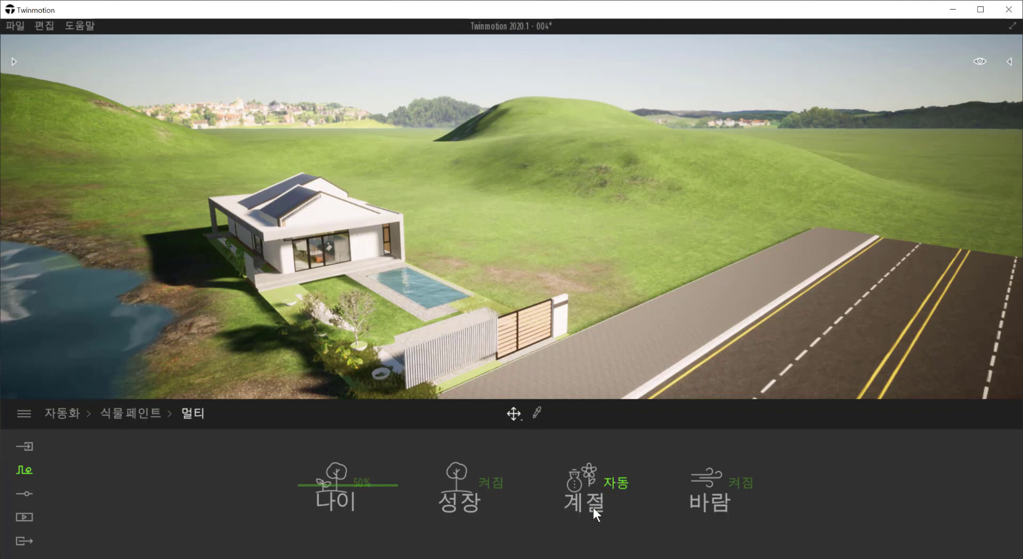
click(622, 484)
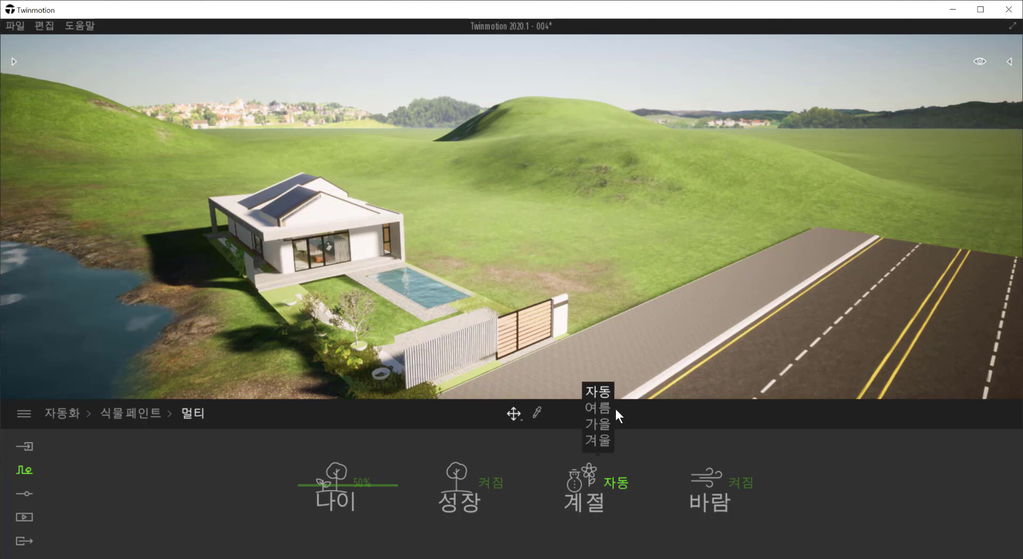
click(598, 393)
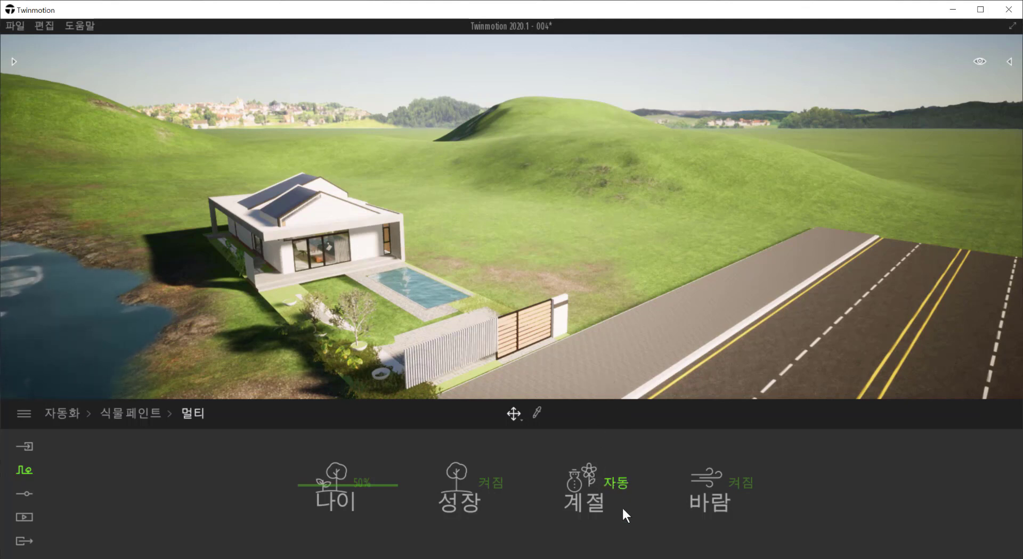
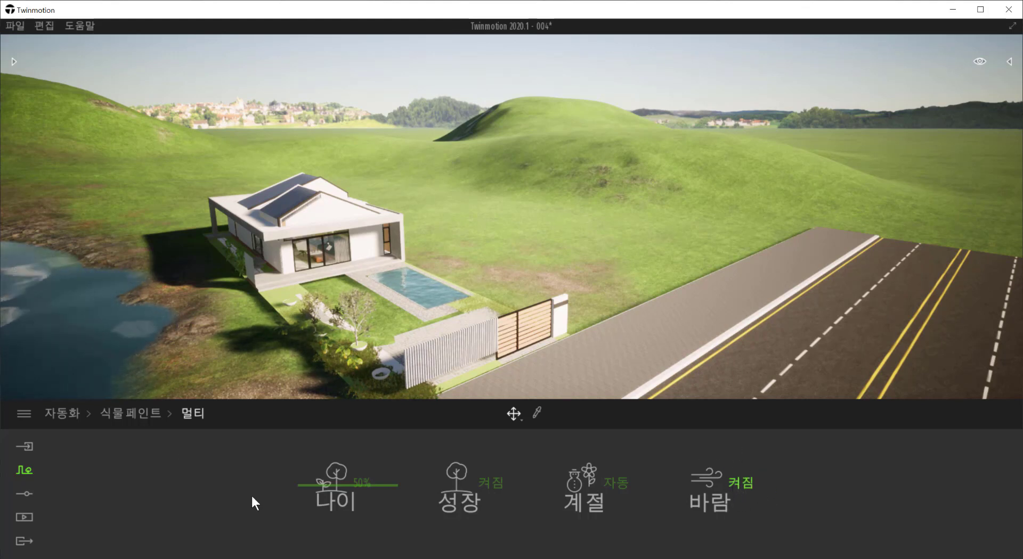
click(108, 418)
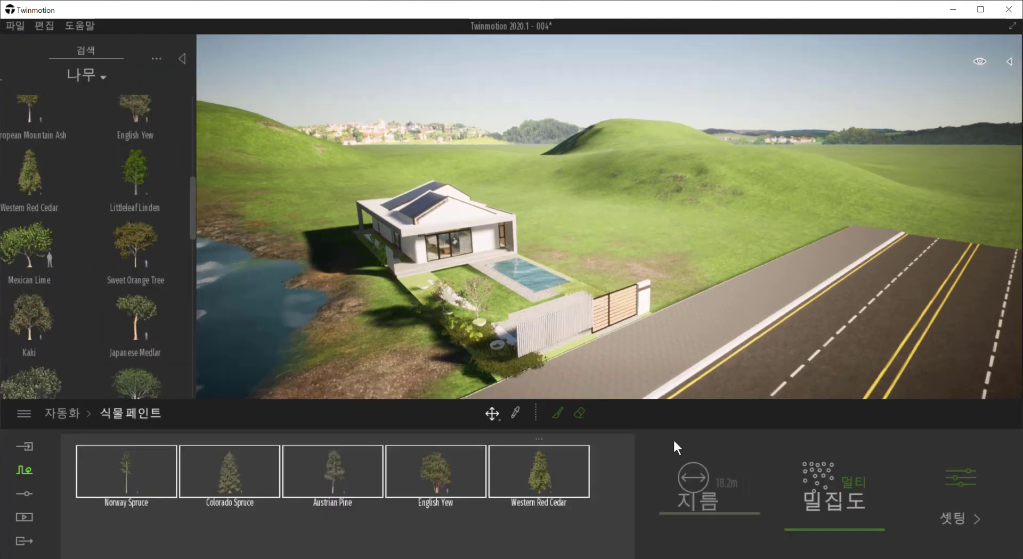
Step: Set the brush diameter to 35.9 m and paint the mixed trees over the hill behind the house
click(557, 413)
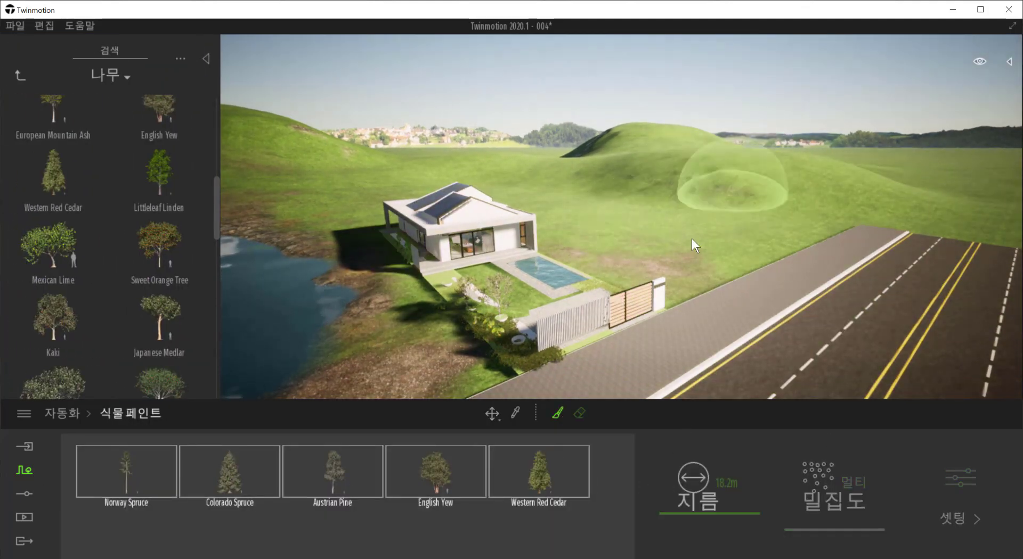
mouse_move(674, 206)
middle_down()
mouse_move(633, 325)
mouse_move(636, 314)
middle_up()
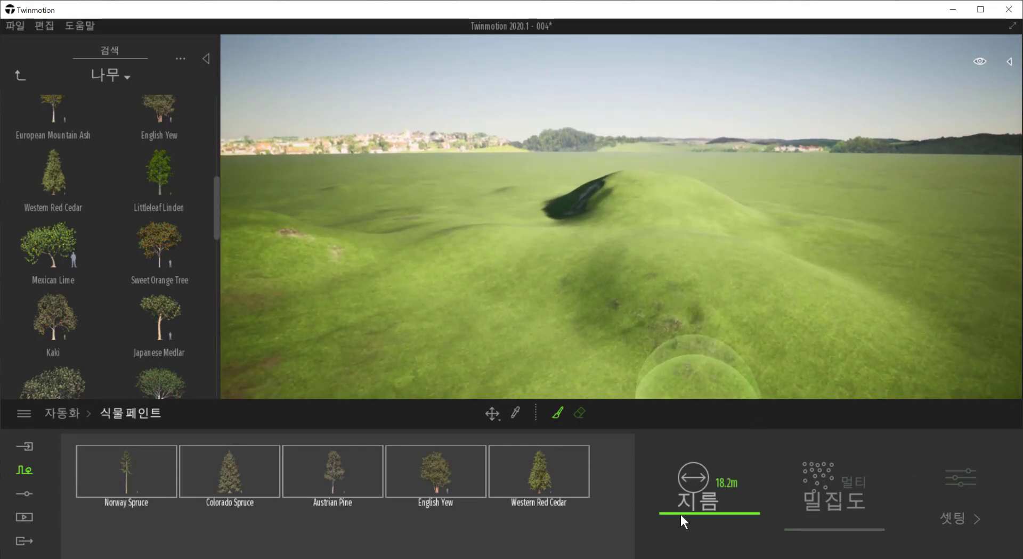
drag(679, 515, 678, 496)
mouse_move(569, 268)
mouse_down()
mouse_move(661, 289)
mouse_move(742, 282)
mouse_move(689, 212)
mouse_move(619, 209)
mouse_move(714, 196)
mouse_move(884, 284)
mouse_move(914, 322)
mouse_up()
mouse_move(480, 236)
mouse_down()
mouse_move(312, 234)
mouse_move(406, 241)
mouse_up()
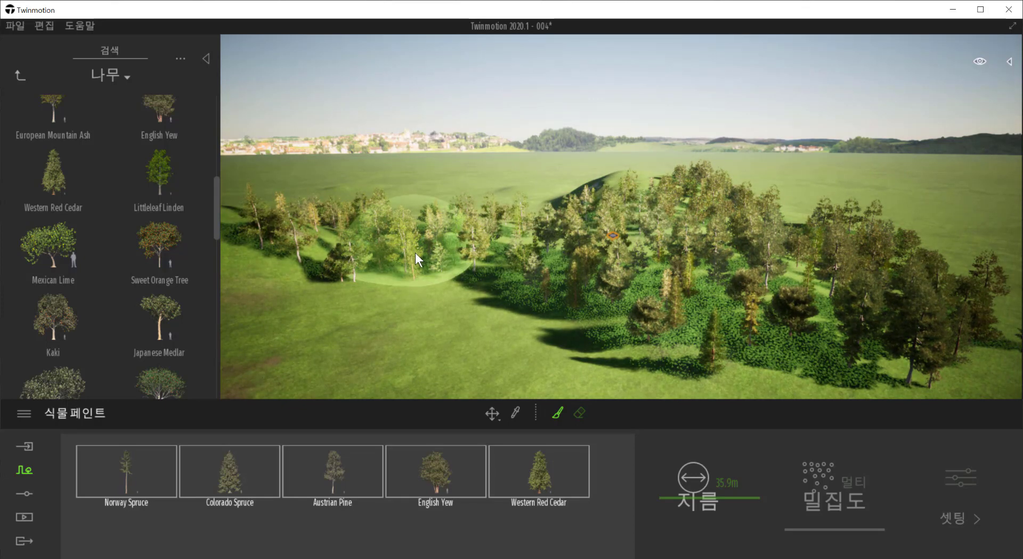
Step: Extend the painted forest across the grass behind the house and fill the gaps around the hilltop
key(a)
key(s)
mouse_move(380, 200)
mouse_down()
mouse_move(417, 216)
mouse_move(417, 183)
mouse_move(278, 235)
mouse_move(590, 224)
mouse_move(396, 313)
mouse_move(377, 275)
mouse_move(670, 245)
mouse_move(620, 272)
mouse_move(811, 276)
mouse_move(847, 290)
mouse_up()
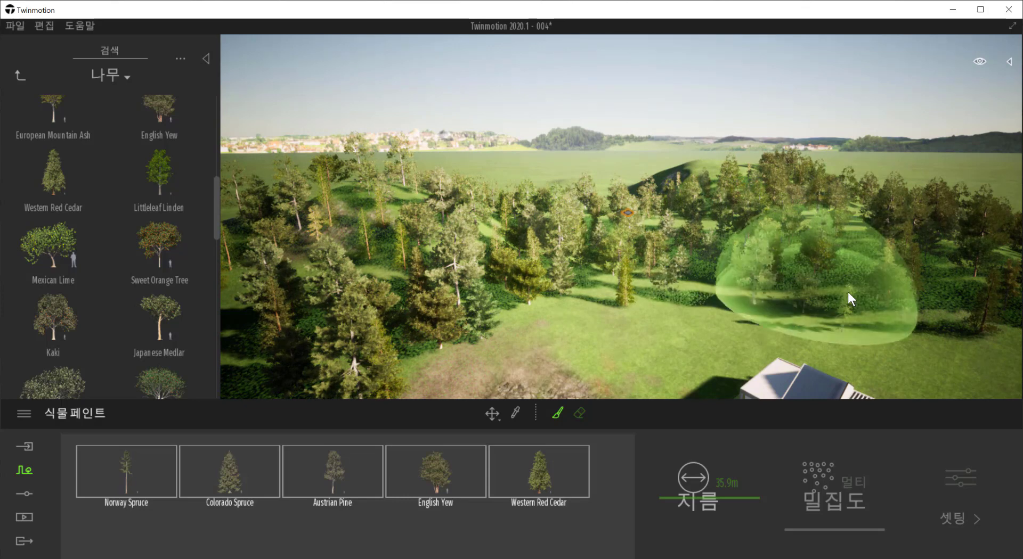
mouse_move(692, 162)
mouse_down()
mouse_move(695, 174)
mouse_move(616, 188)
mouse_up()
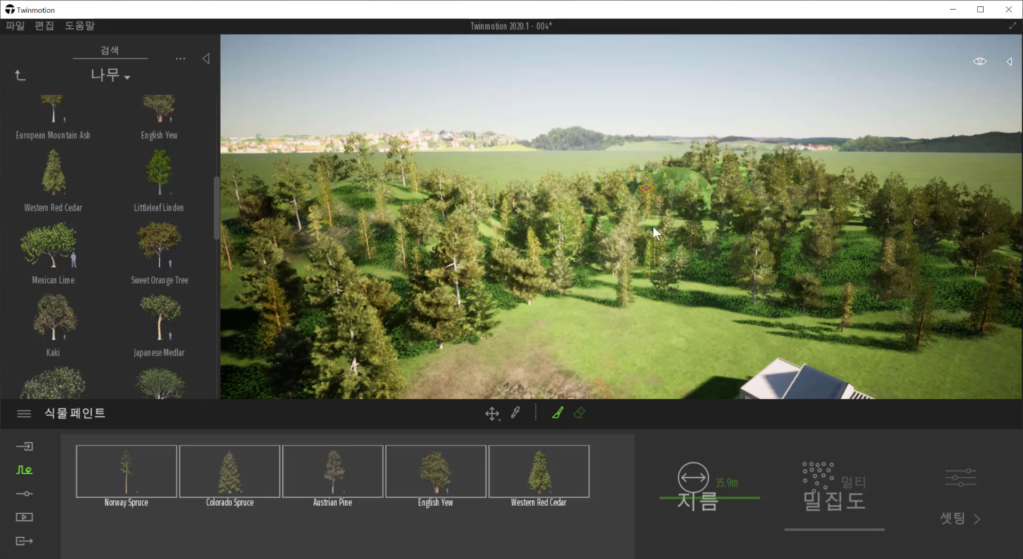
Step: Continue painting the mixed trees beyond the lake and over the small mound beside its shore
scroll(651, 227, down, 5)
mouse_move(317, 241)
mouse_down()
mouse_move(367, 224)
mouse_move(456, 216)
mouse_up()
mouse_move(908, 264)
middle_down()
mouse_move(740, 266)
mouse_move(730, 250)
middle_up()
mouse_move(581, 288)
mouse_down()
mouse_move(508, 273)
mouse_move(469, 314)
mouse_move(459, 271)
mouse_up()
mouse_move(632, 314)
mouse_down()
mouse_move(452, 371)
mouse_move(659, 249)
mouse_up()
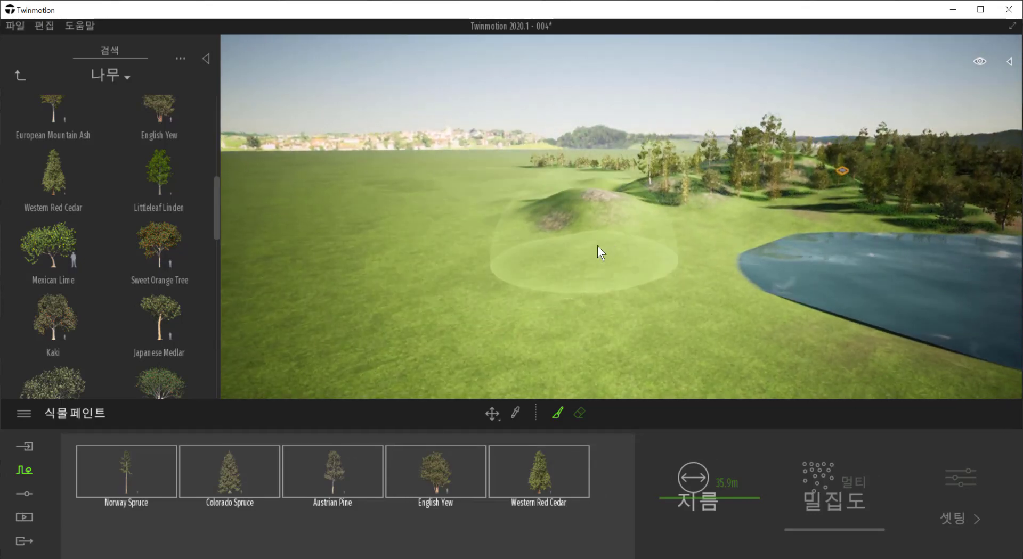
mouse_move(597, 245)
mouse_down()
mouse_move(607, 252)
mouse_move(682, 192)
mouse_move(544, 203)
mouse_move(619, 281)
mouse_move(580, 338)
mouse_move(431, 292)
mouse_move(459, 235)
mouse_move(650, 293)
mouse_move(752, 271)
mouse_up()
Step: Paint a dense stand of mixed trees on the grassy lake bank opposite the house
middle_drag(713, 277, 682, 287)
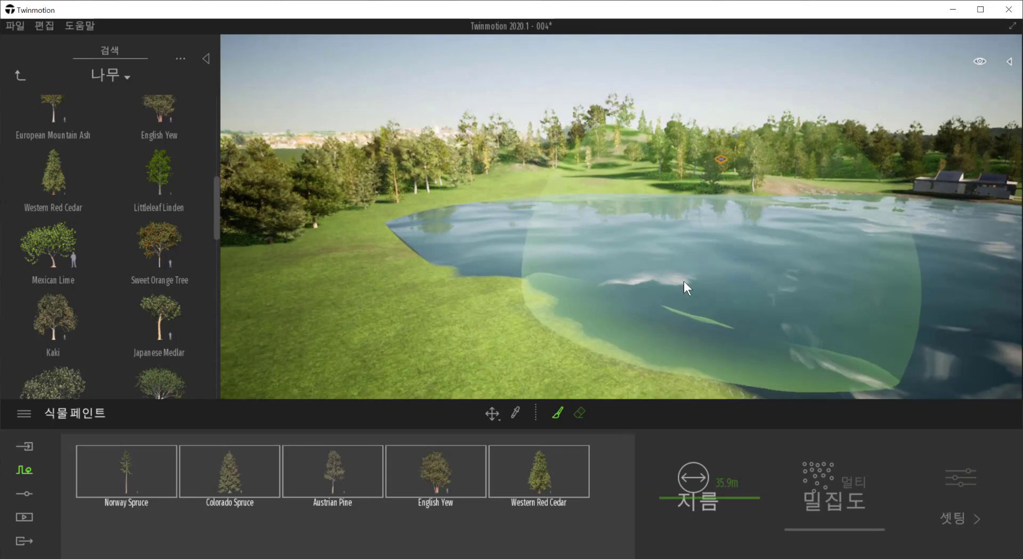
scroll(683, 282, down, 4)
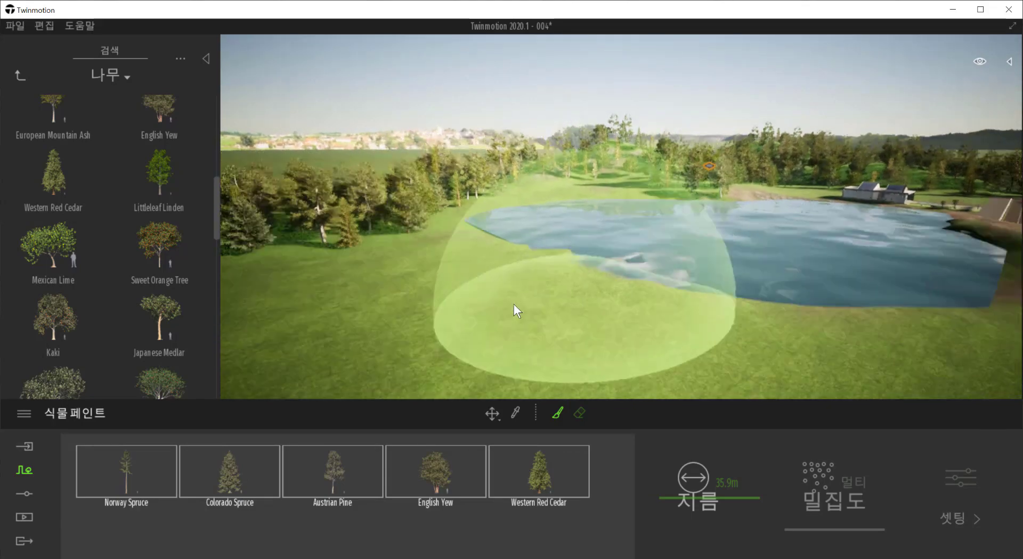
mouse_move(398, 252)
mouse_down()
mouse_move(388, 252)
mouse_move(475, 321)
mouse_move(396, 340)
mouse_move(578, 366)
mouse_move(537, 351)
mouse_move(470, 237)
mouse_up()
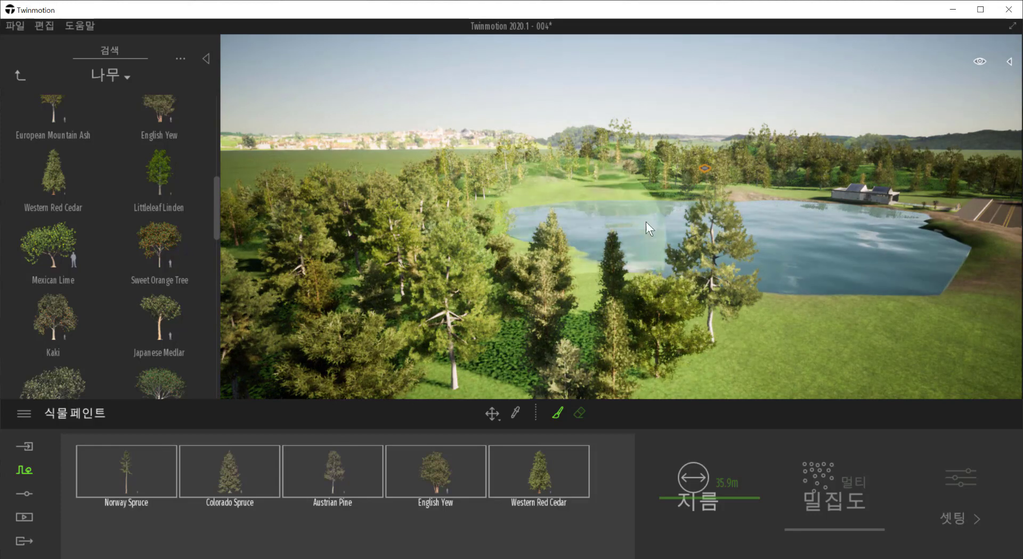
Step: Inspect the painted forest around the lake and house from above and from a distance
mouse_move(697, 212)
shift+middle_down()
mouse_move(688, 242)
mouse_move(703, 209)
shift+middle_up()
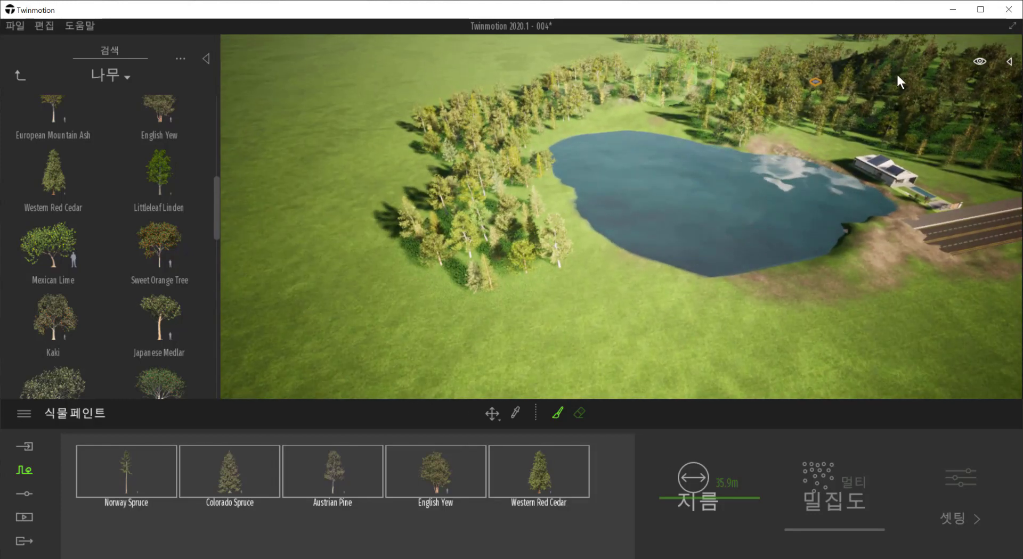
middle_drag(871, 134, 642, 286)
middle_drag(849, 218, 916, 120)
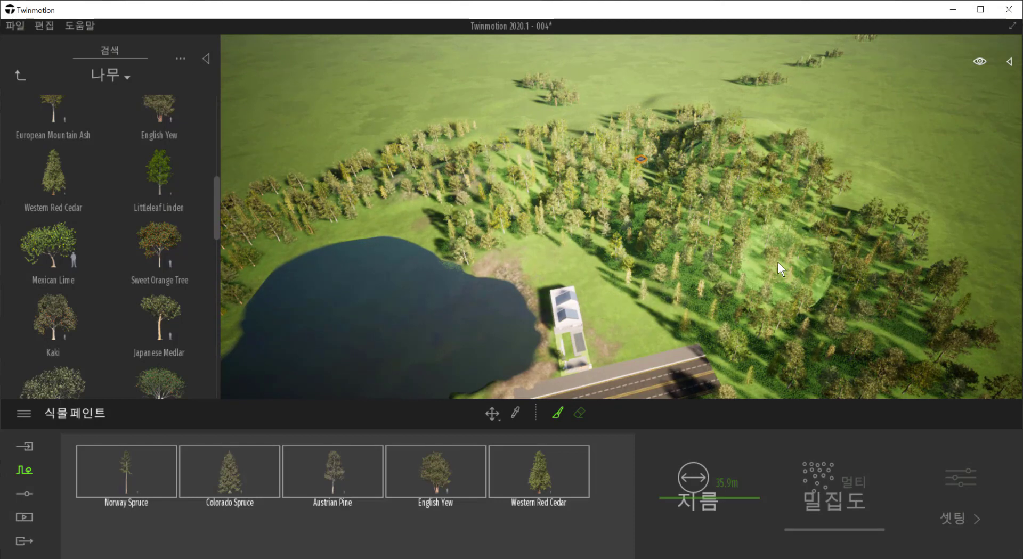
shift+middle_drag(701, 349, 699, 271)
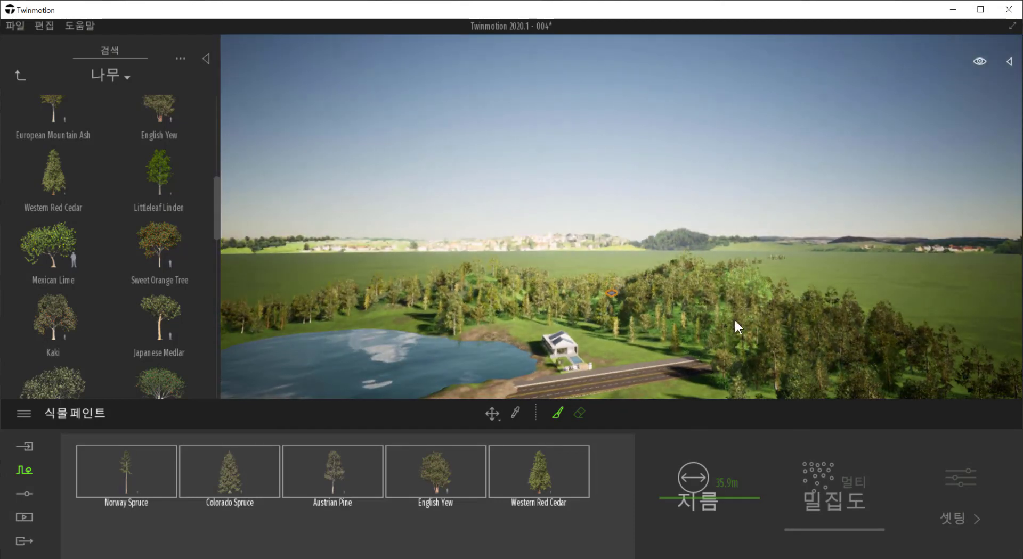
Step: Stop painting vegetation and select the landscape terrain behind the lake house
middle_drag(562, 368, 753, 327)
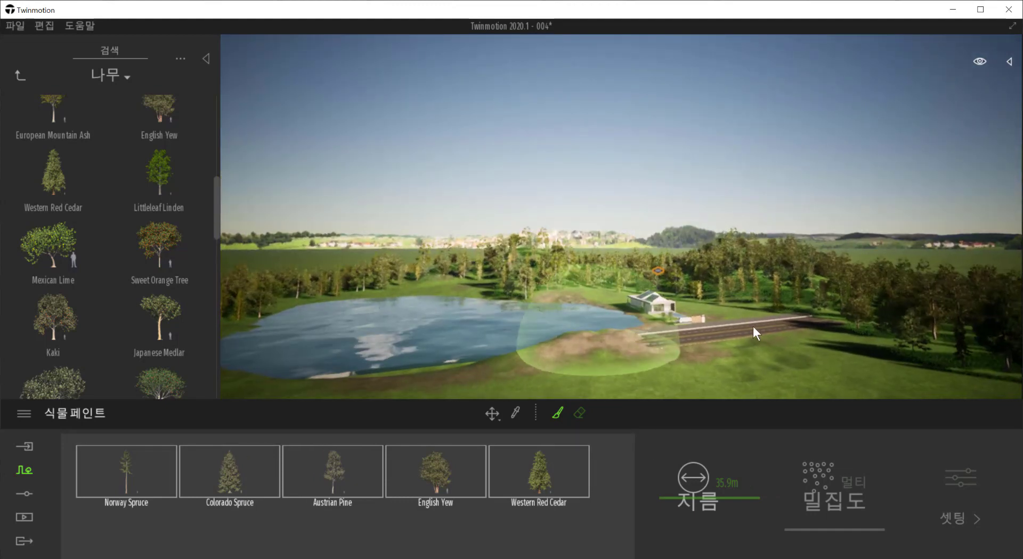
scroll(780, 320, up, 8)
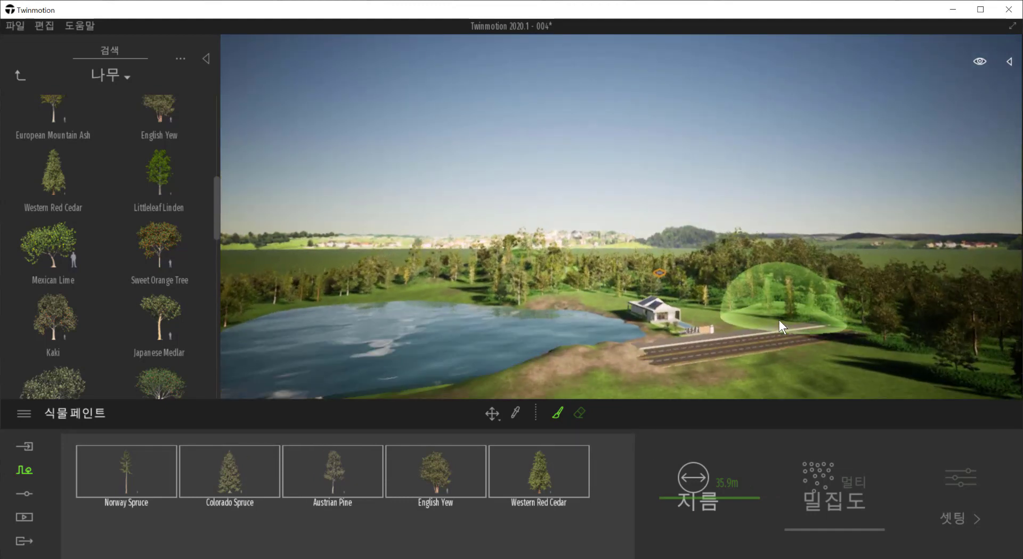
mouse_move(793, 350)
right_down()
mouse_move(781, 327)
mouse_move(810, 282)
mouse_move(847, 342)
right_up()
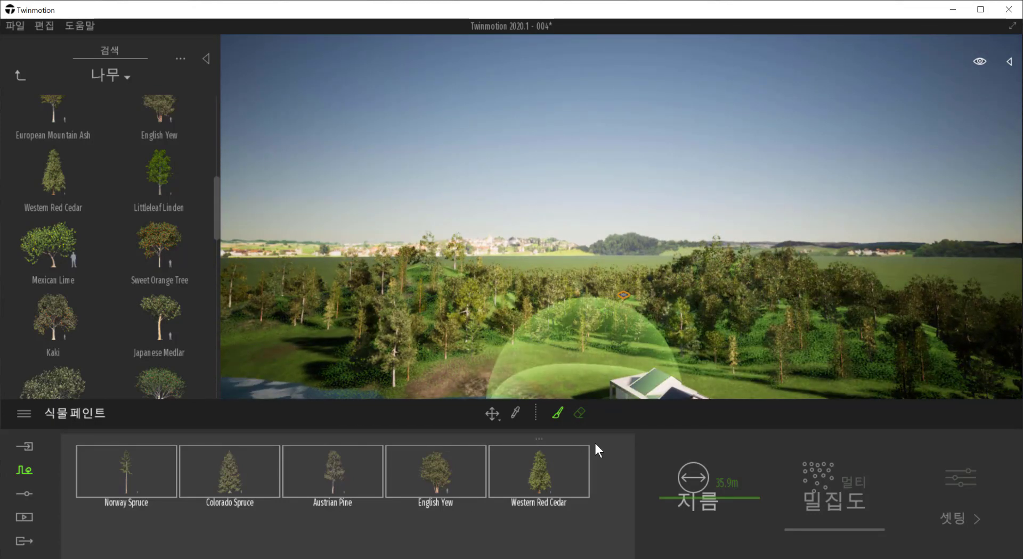
click(490, 414)
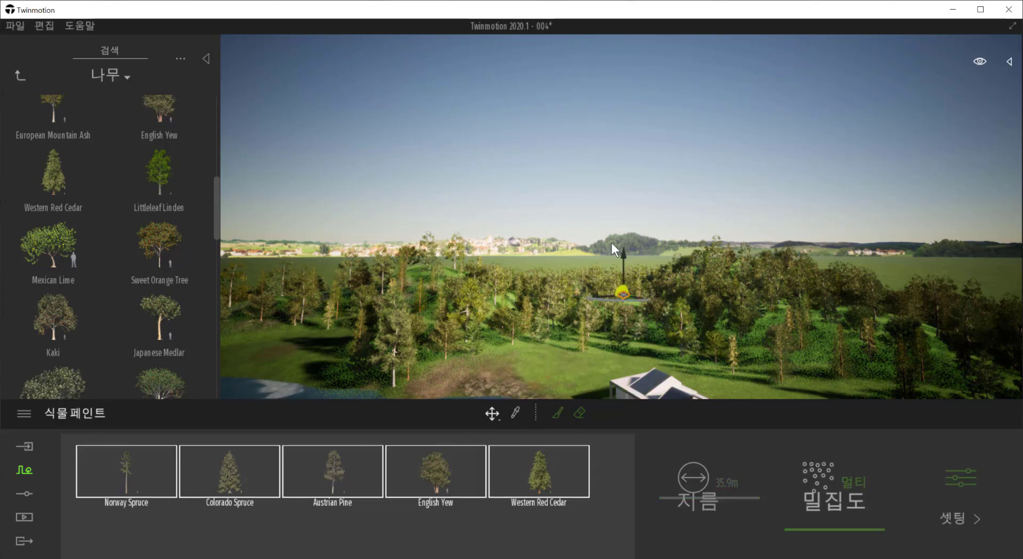
click(546, 256)
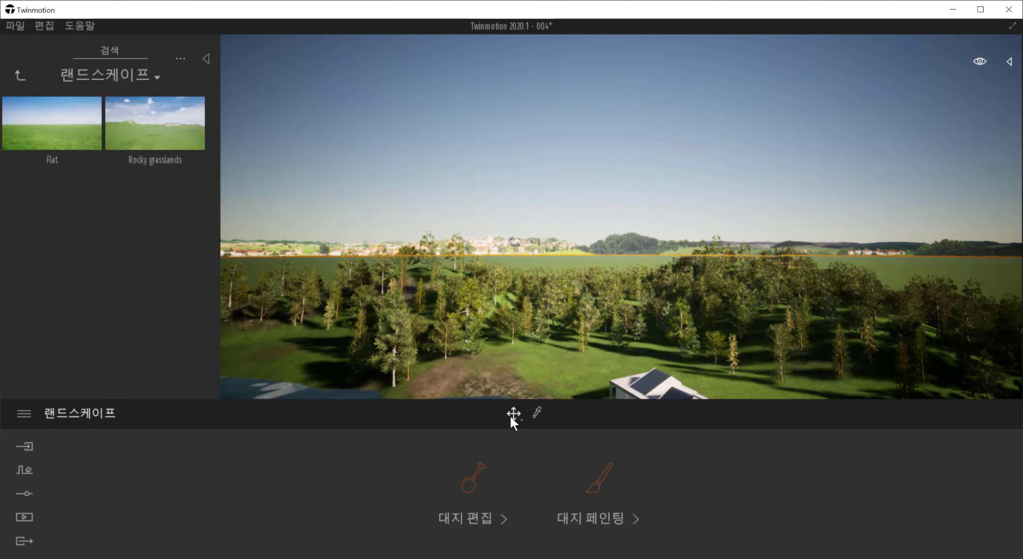
Step: Examine the painted forest behind the house from above and from ground level near the pool
scroll(703, 341, up, 2)
right_drag(712, 330, 717, 363)
scroll(715, 328, up, 3)
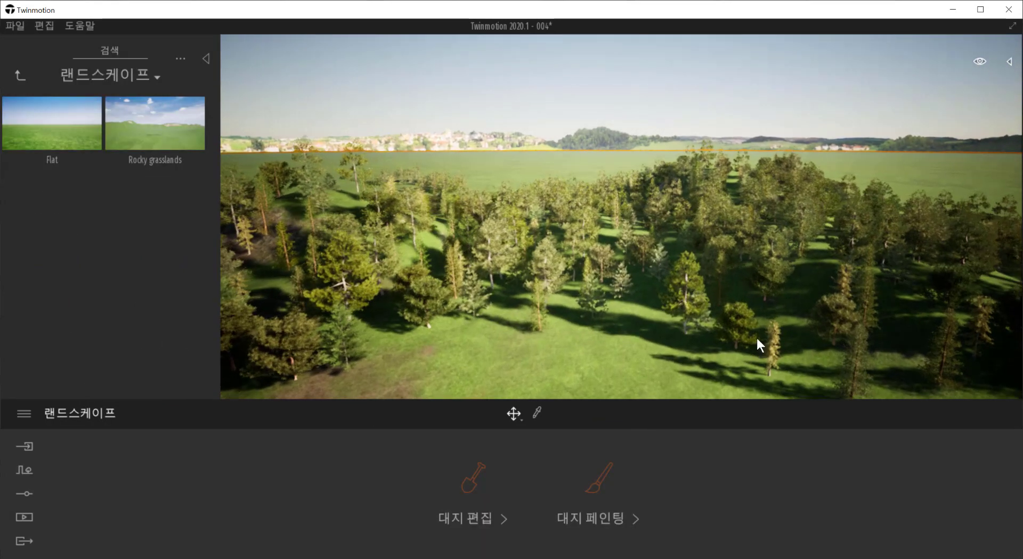
scroll(756, 338, up, 2)
right_drag(766, 341, 764, 298)
middle_drag(561, 325, 565, 292)
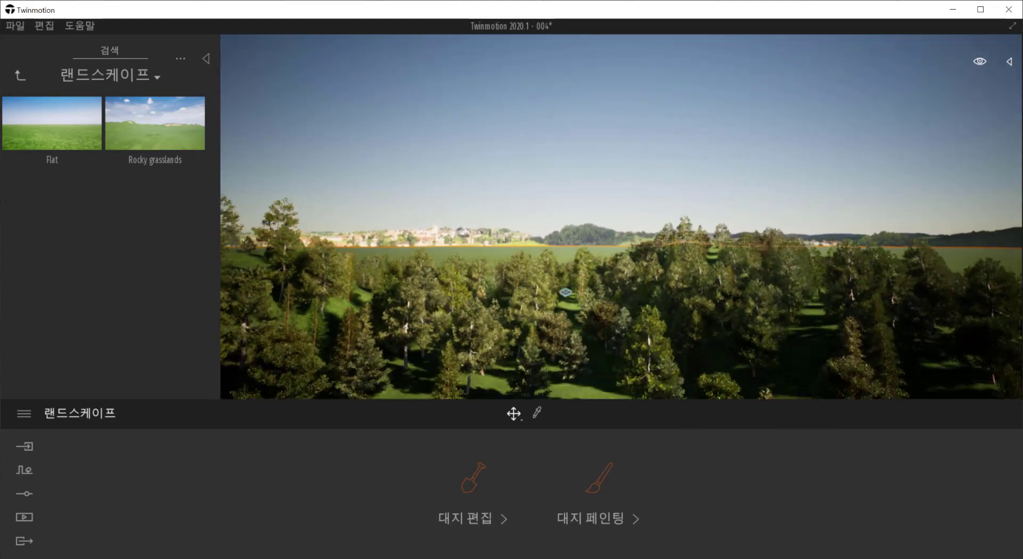
scroll(757, 298, down, 5)
middle_drag(745, 265, 736, 352)
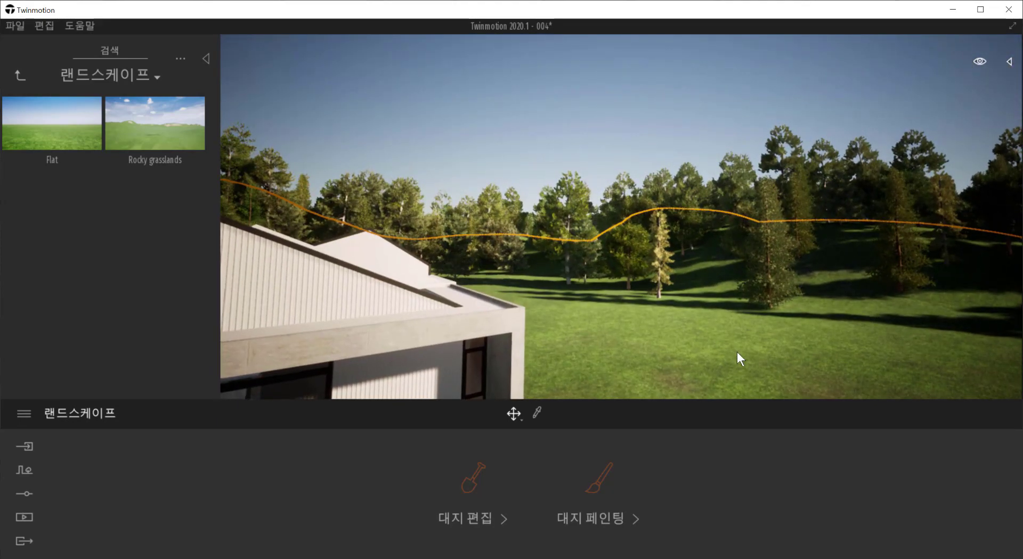
scroll(737, 353, down, 6)
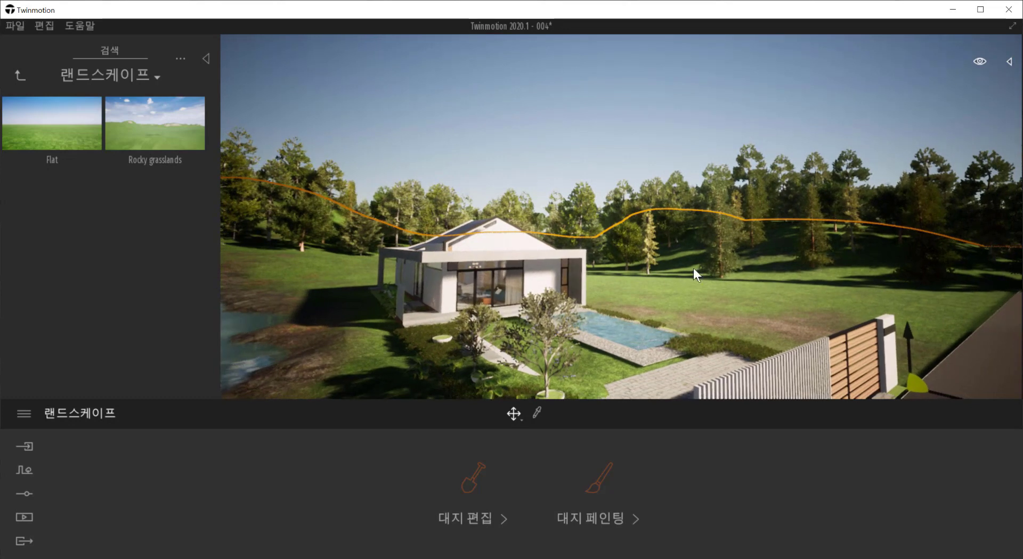
shift+middle_drag(693, 267, 494, 395)
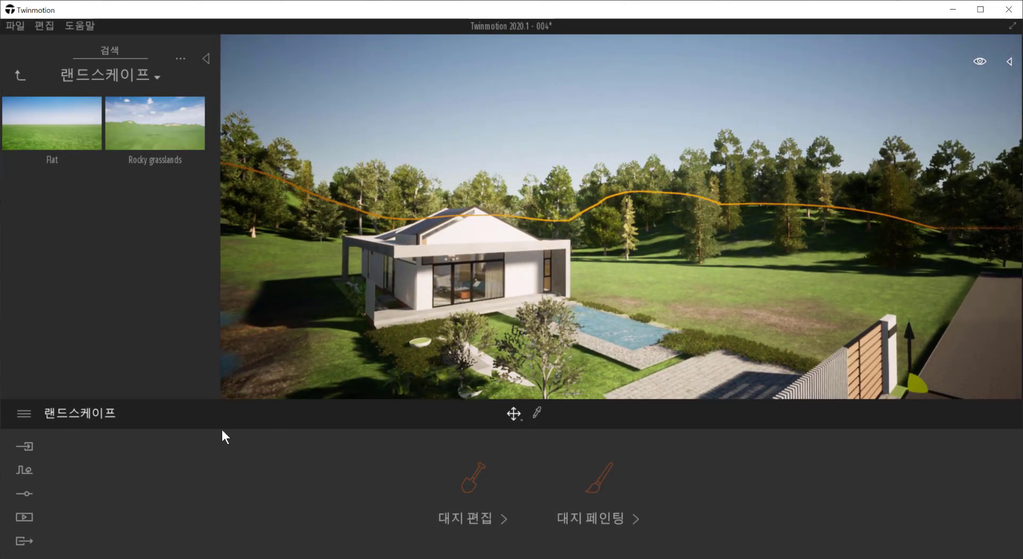
Step: Start a new vegetation paint set and add Mugo Pine and English Yew to it
click(24, 469)
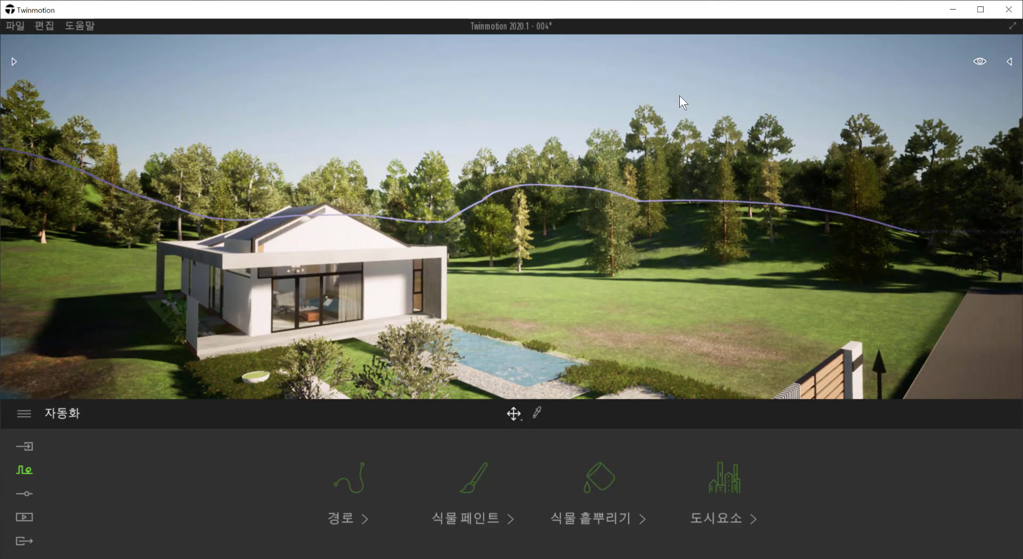
click(473, 483)
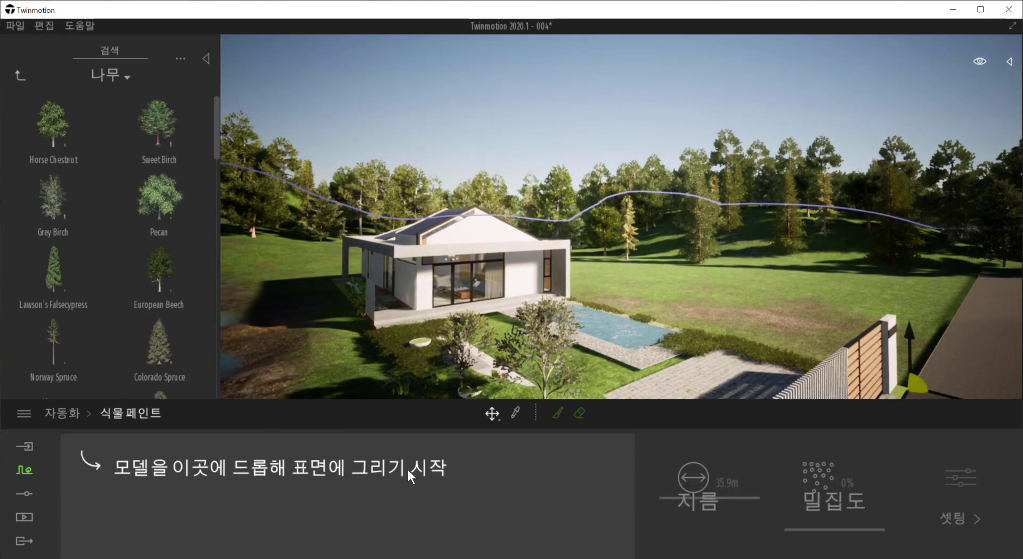
mouse_move(114, 272)
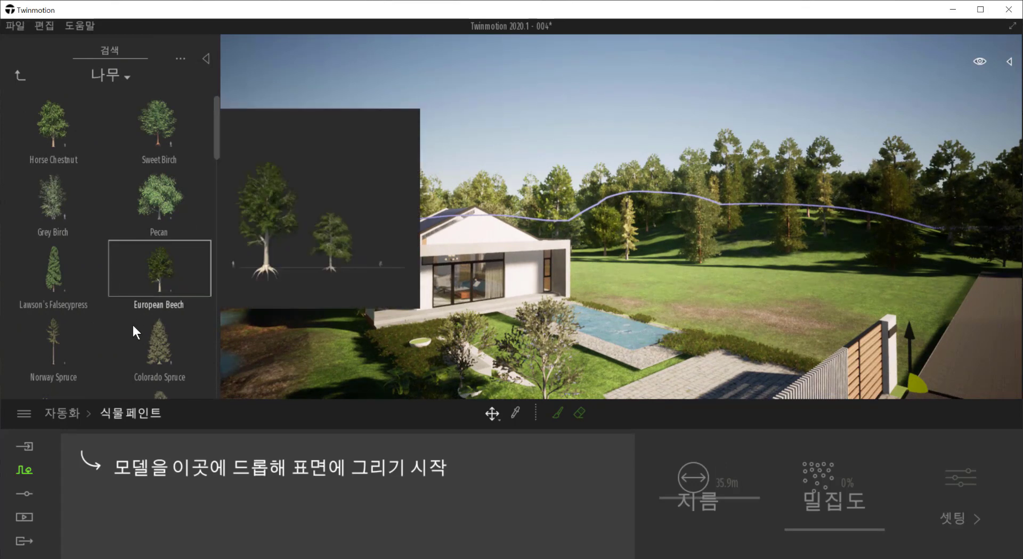
scroll(111, 338, down, 3)
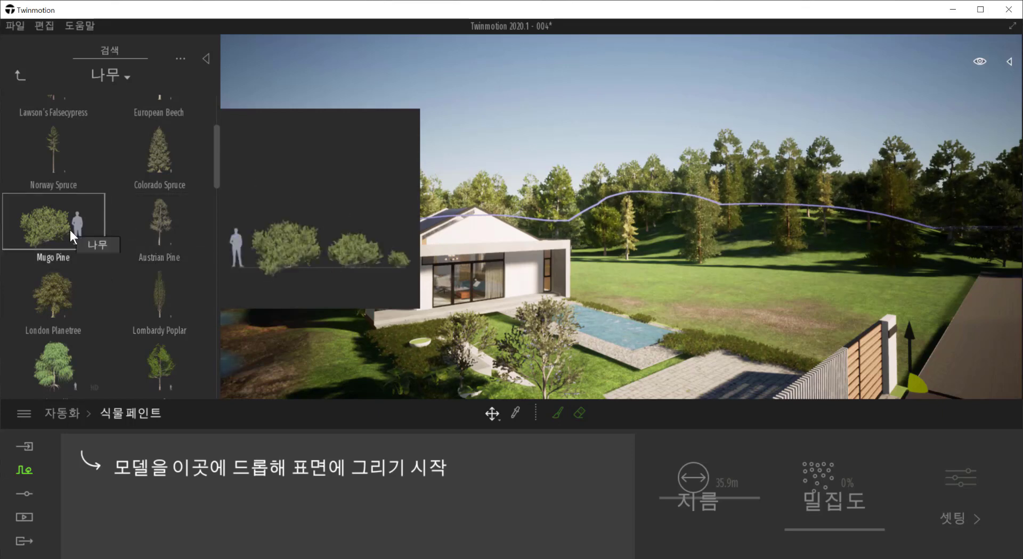
mouse_move(69, 230)
mouse_down()
mouse_move(141, 399)
mouse_move(112, 491)
mouse_up()
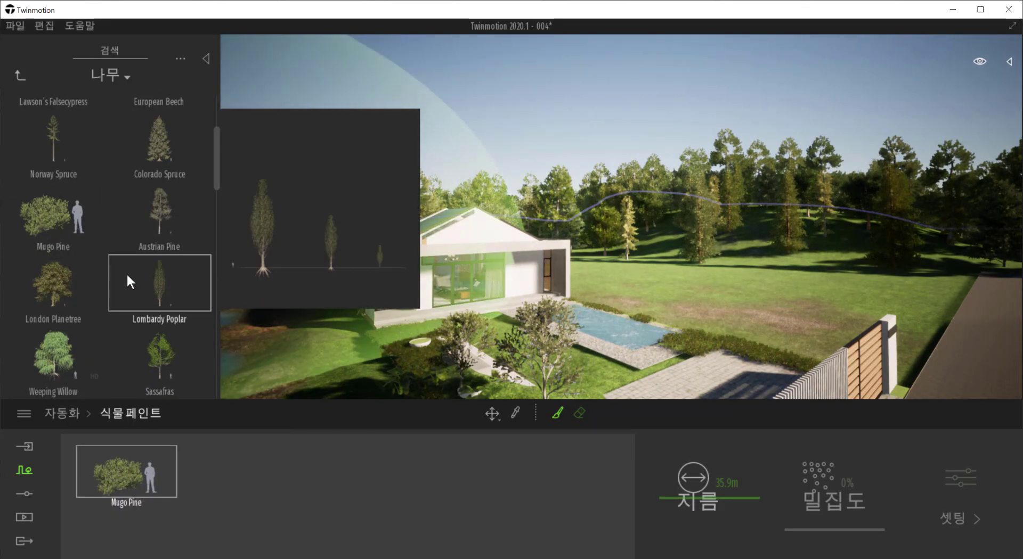
scroll(113, 311, down, 3)
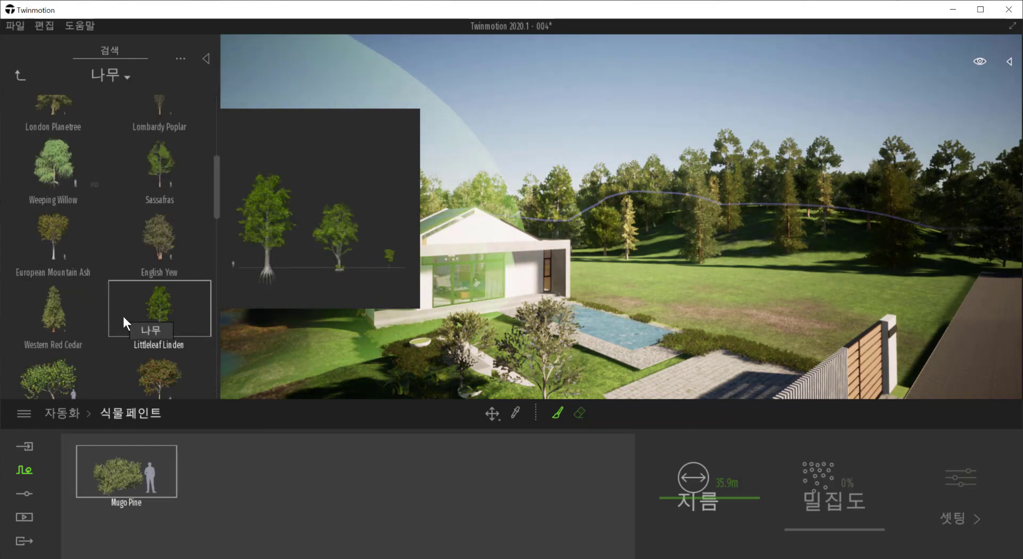
mouse_move(165, 249)
mouse_down()
mouse_move(189, 445)
mouse_move(183, 477)
mouse_up()
Step: Find the Sweet Cherry Tree in the tree library and add it to the vegetation paint set
mouse_move(188, 320)
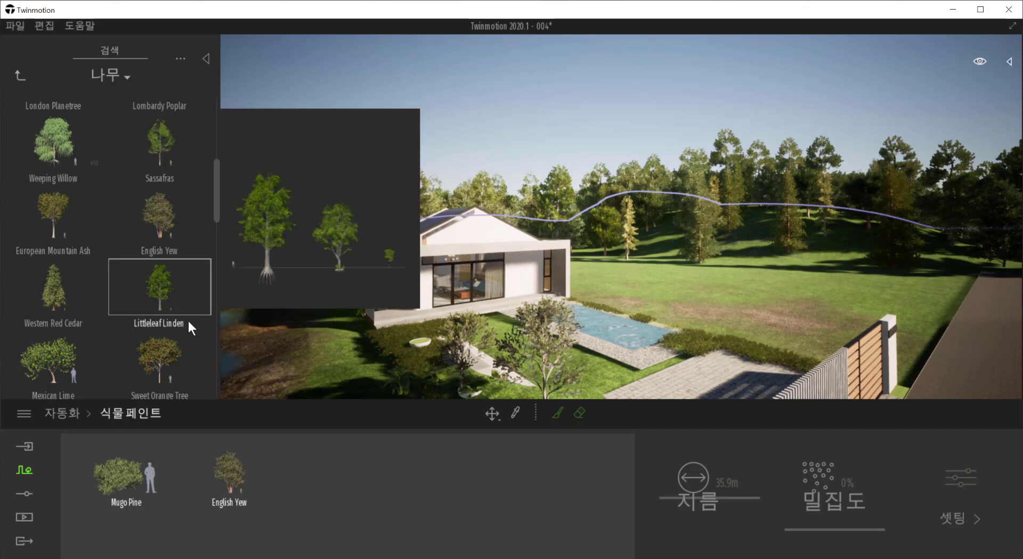
mouse_move(113, 361)
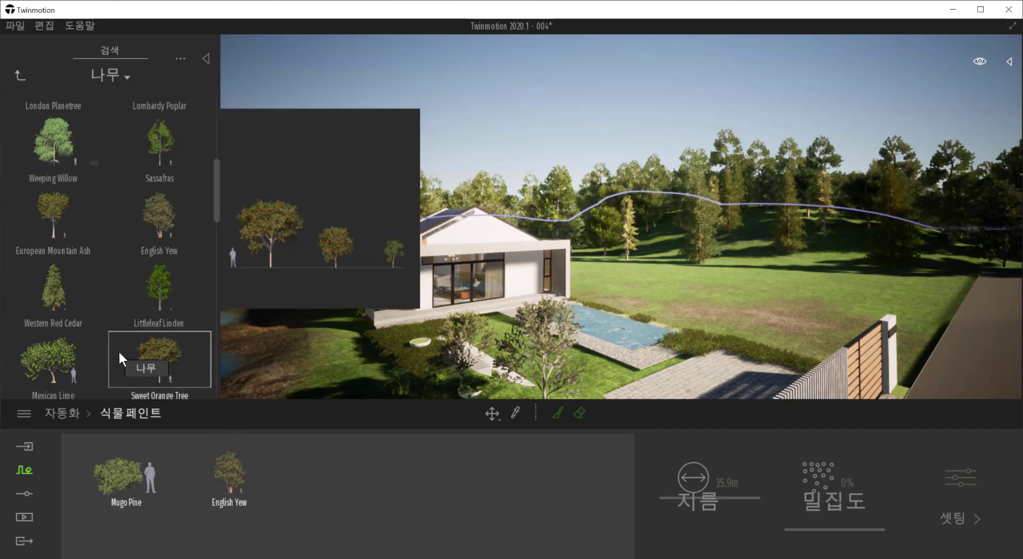
scroll(130, 350, down, 3)
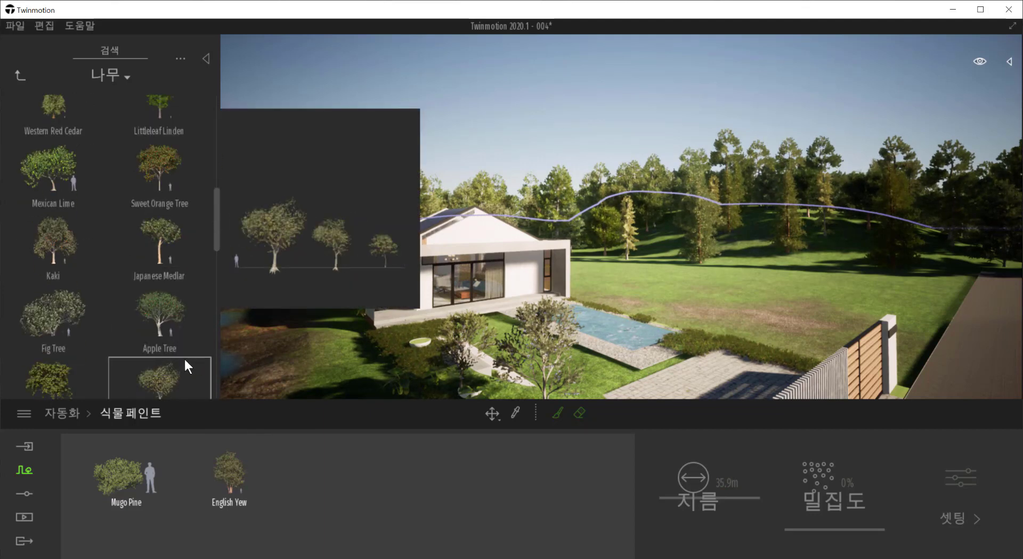
scroll(181, 356, down, 3)
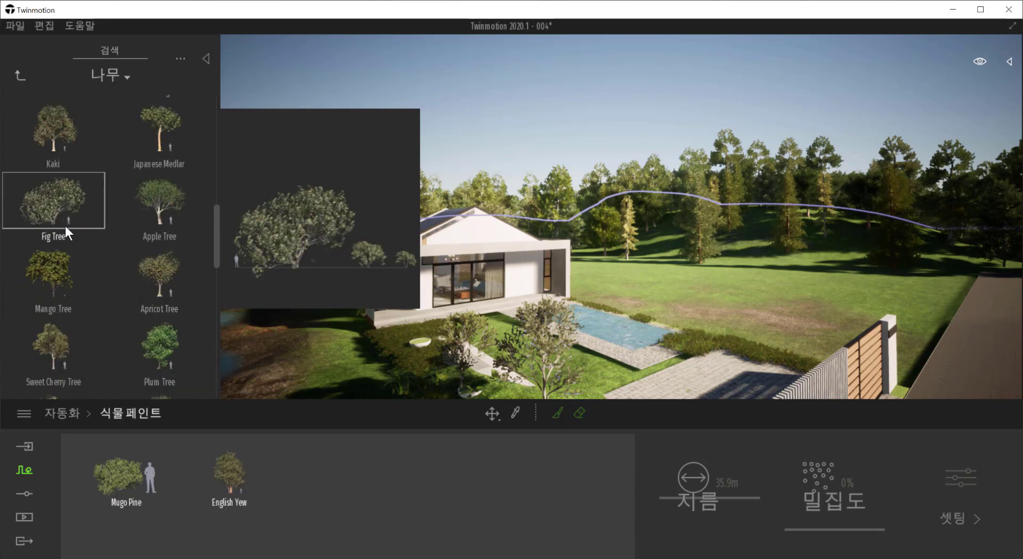
mouse_move(51, 286)
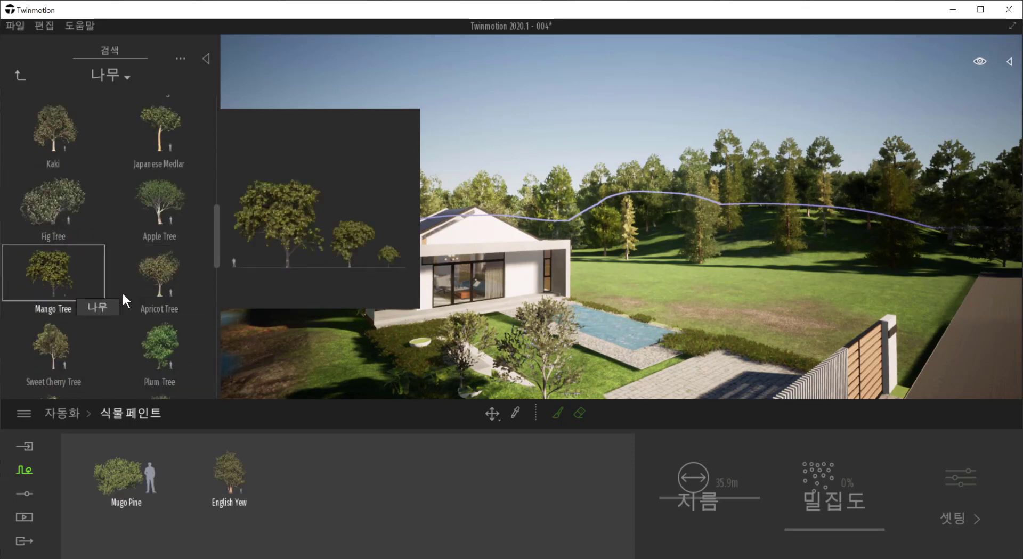
scroll(128, 304, down, 2)
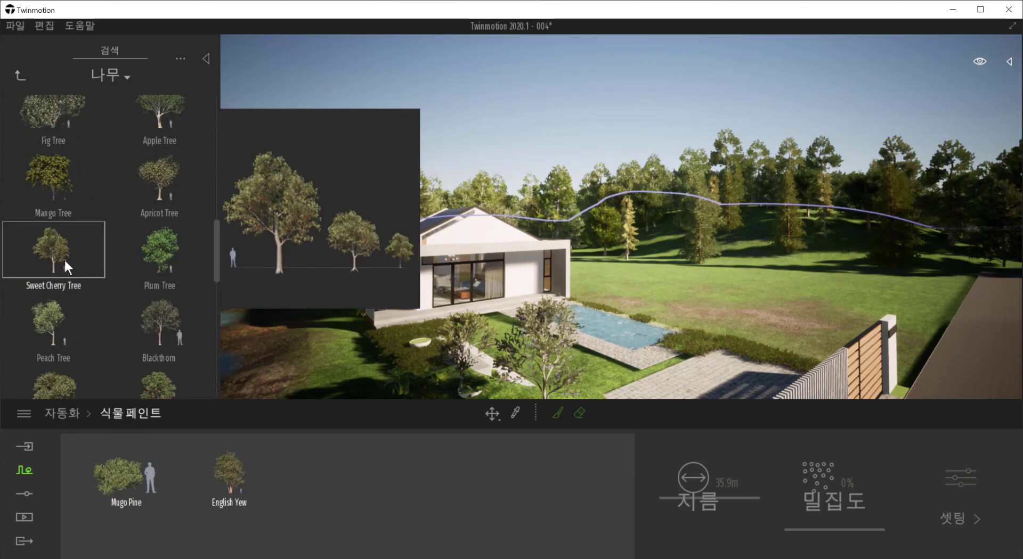
mouse_move(64, 258)
mouse_down()
mouse_move(293, 458)
mouse_move(274, 464)
mouse_up()
Step: Browse the rest of the tree library and add Cork Oak to the vegetation paint set
scroll(151, 356, down, 3)
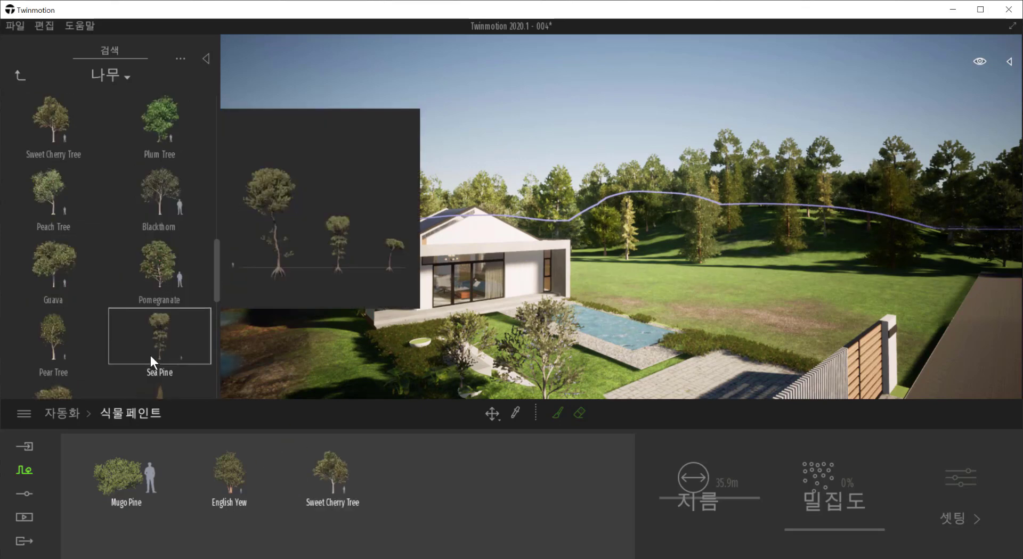
scroll(151, 356, down, 4)
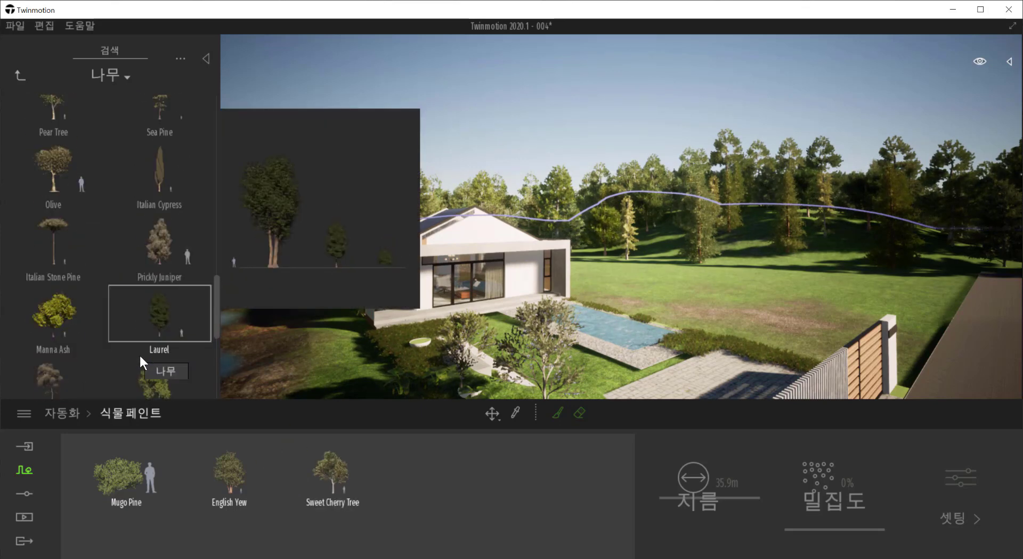
scroll(139, 355, down, 4)
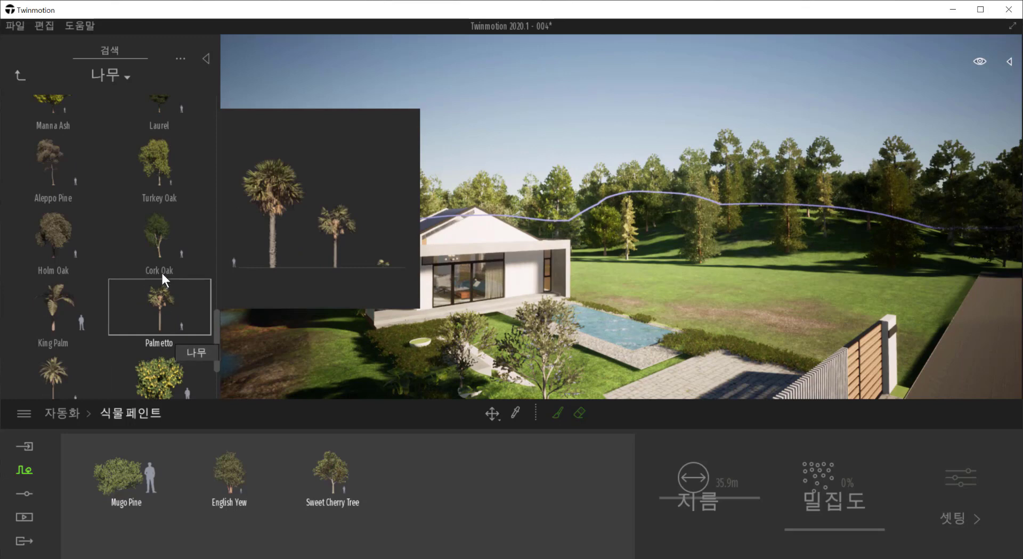
scroll(164, 267, down, 3)
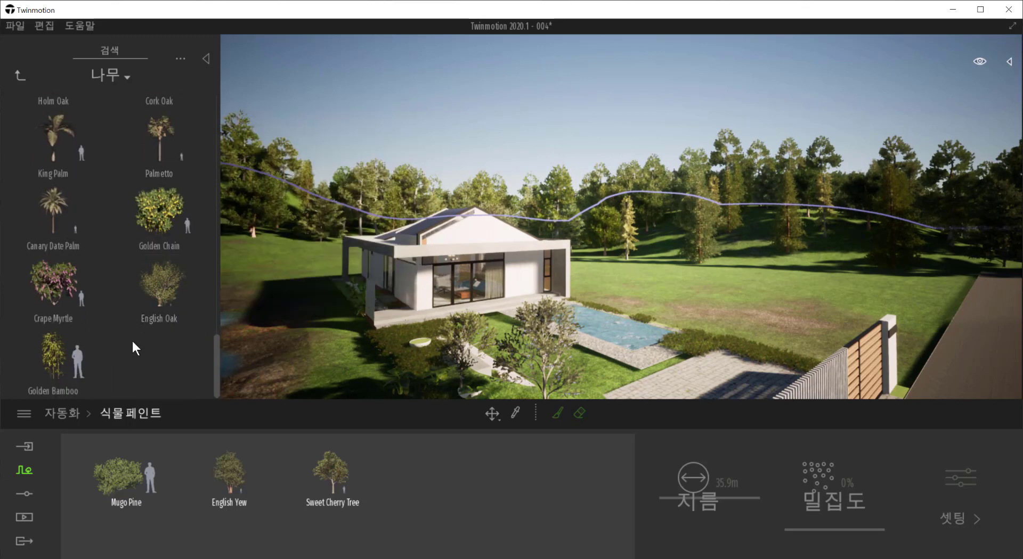
scroll(158, 301, up, 2)
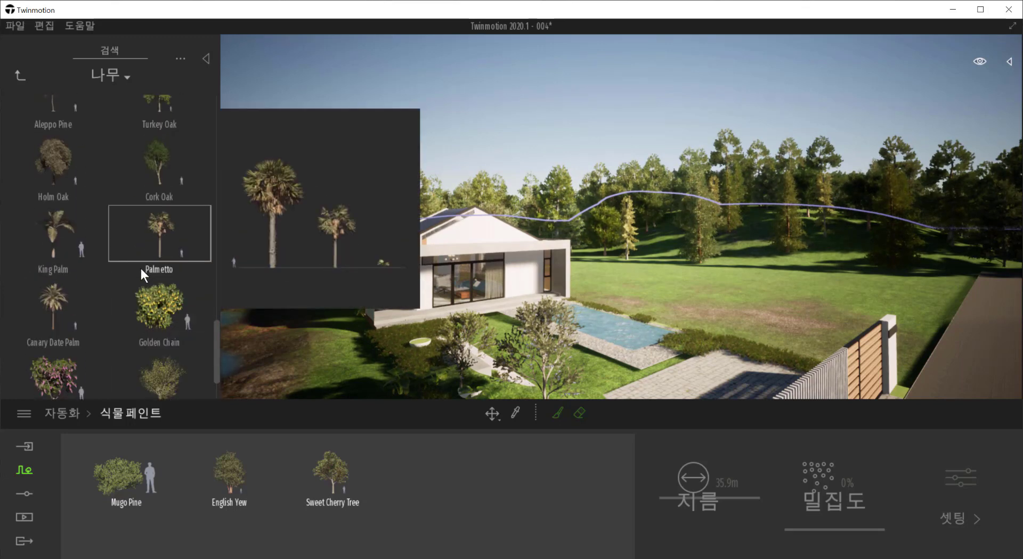
scroll(160, 263, up, 3)
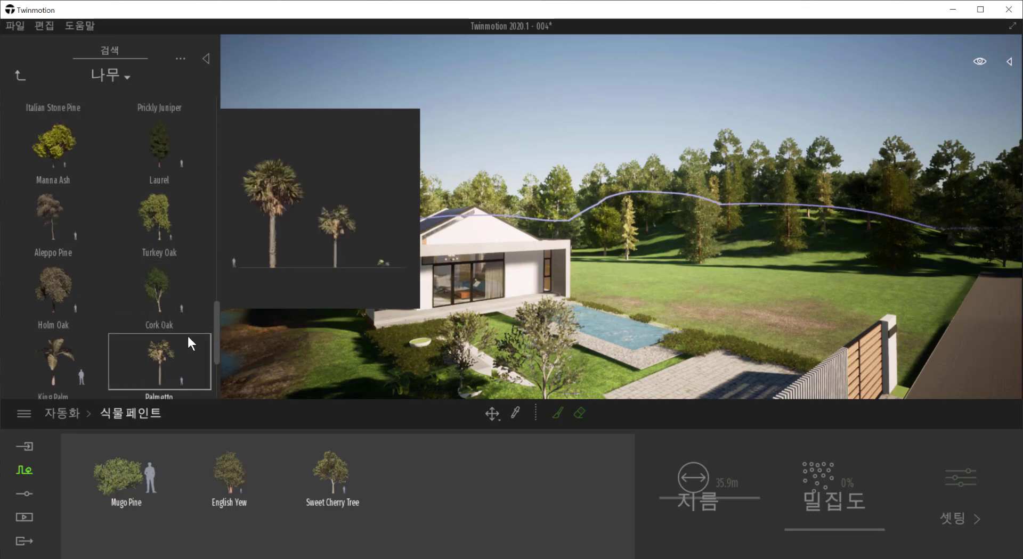
mouse_move(193, 314)
mouse_down()
mouse_move(387, 490)
mouse_move(405, 480)
mouse_up()
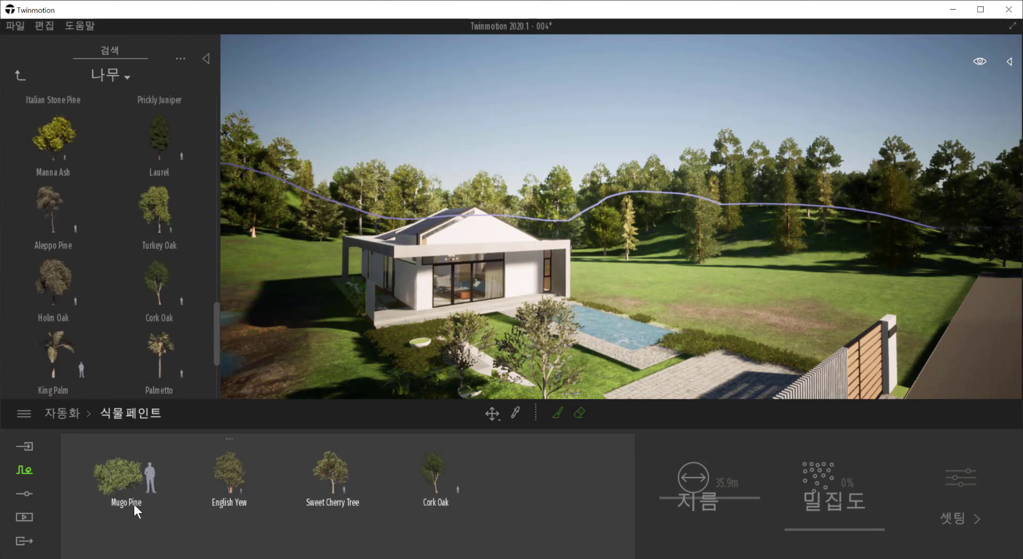
Step: Set the paint density of English Yew, Sweet Cherry Tree and Cork Oak to 44%
scroll(169, 209, up, 2)
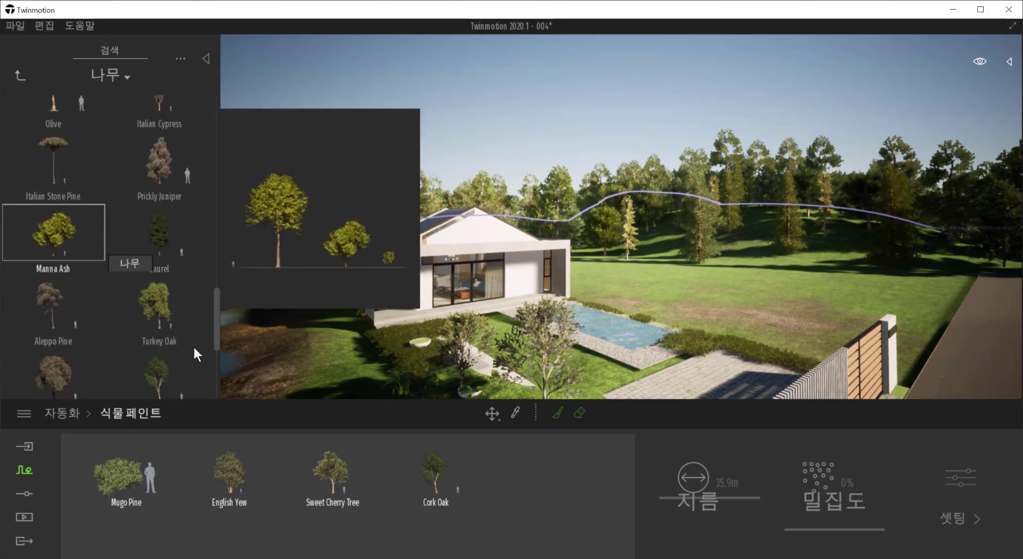
click(451, 476)
click(338, 470)
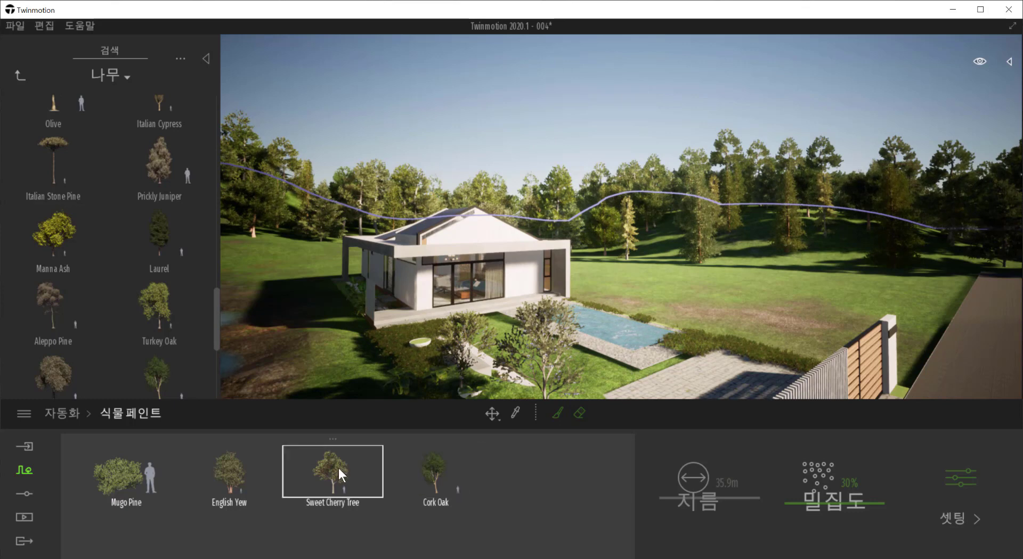
ctrl+click(250, 476)
ctrl+click(437, 480)
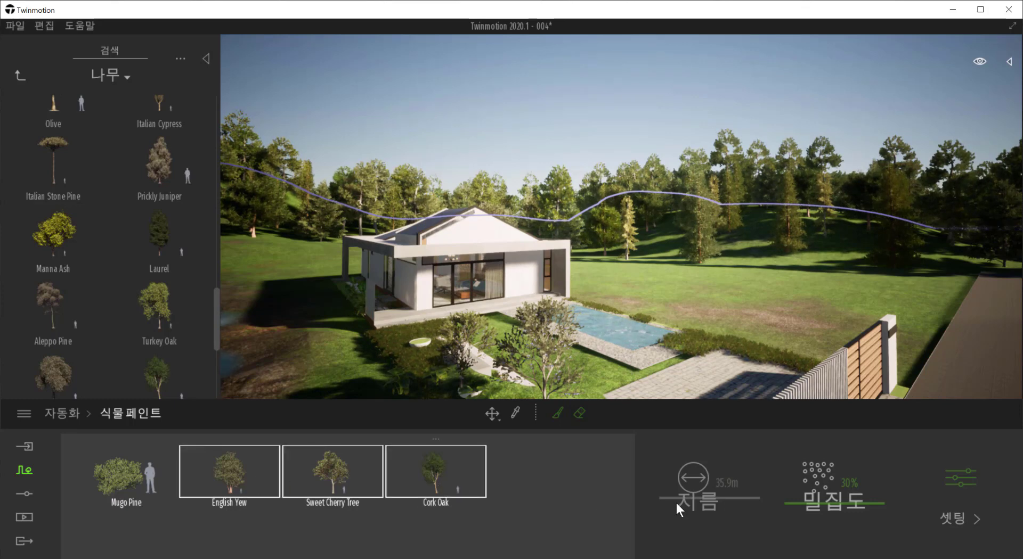
drag(810, 498, 813, 490)
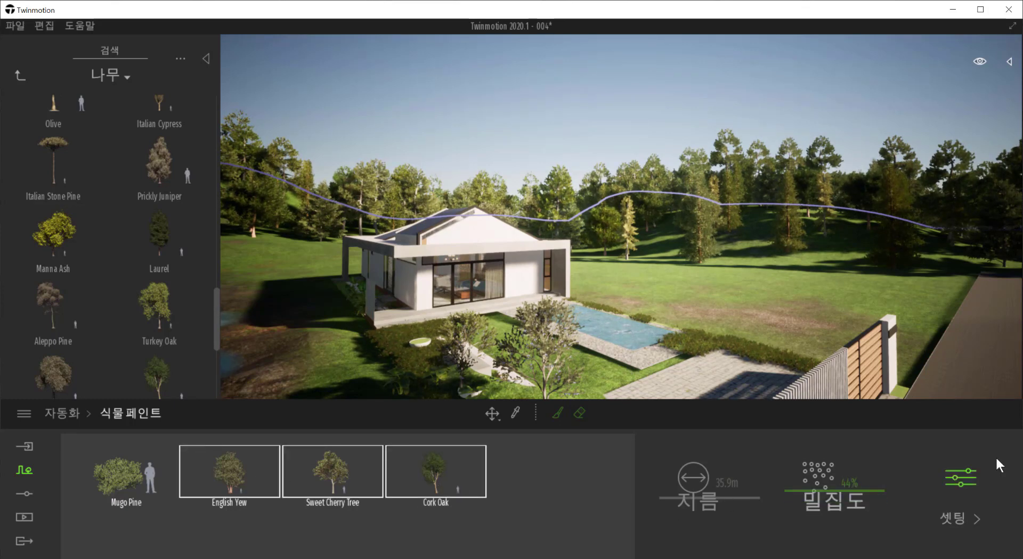
Step: Add Mugo Pine to the selection, try to adjust the density of all four species together, and clear the selection
ctrl+click(158, 491)
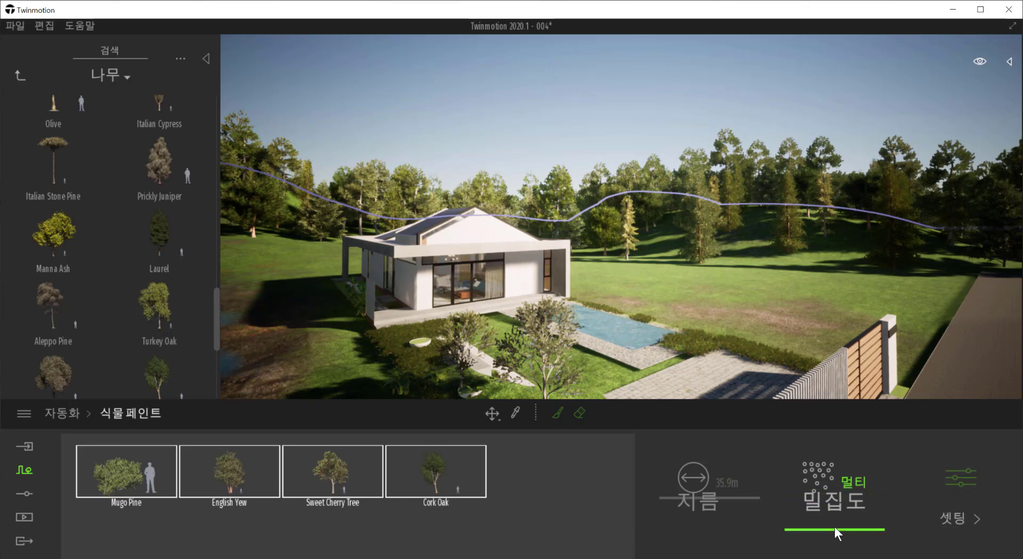
drag(835, 530, 830, 553)
click(509, 528)
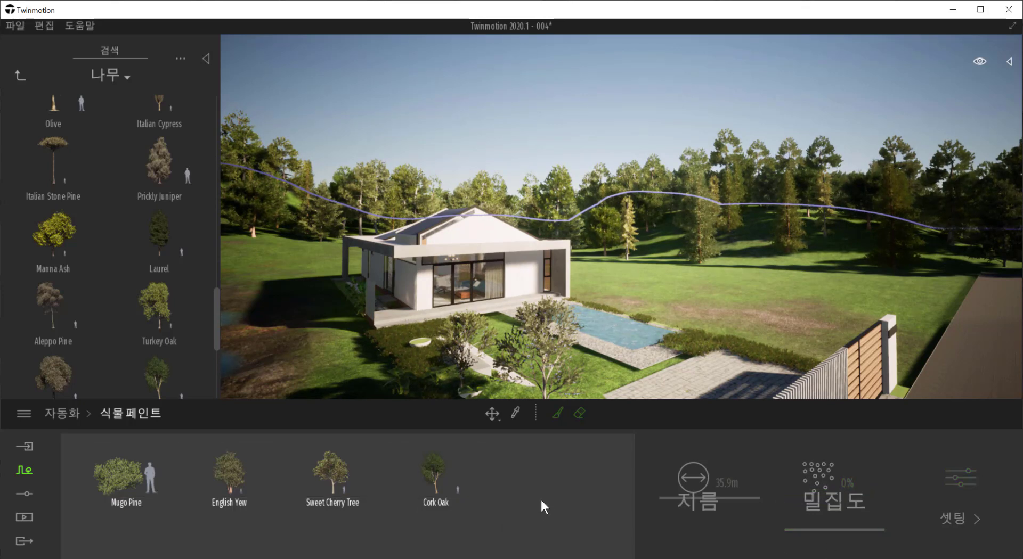
Step: Select Mugo Pine, English Yew, Sweet Cherry Tree and Cork Oak together in the vegetation paint set
click(202, 482)
ctrl+click(152, 480)
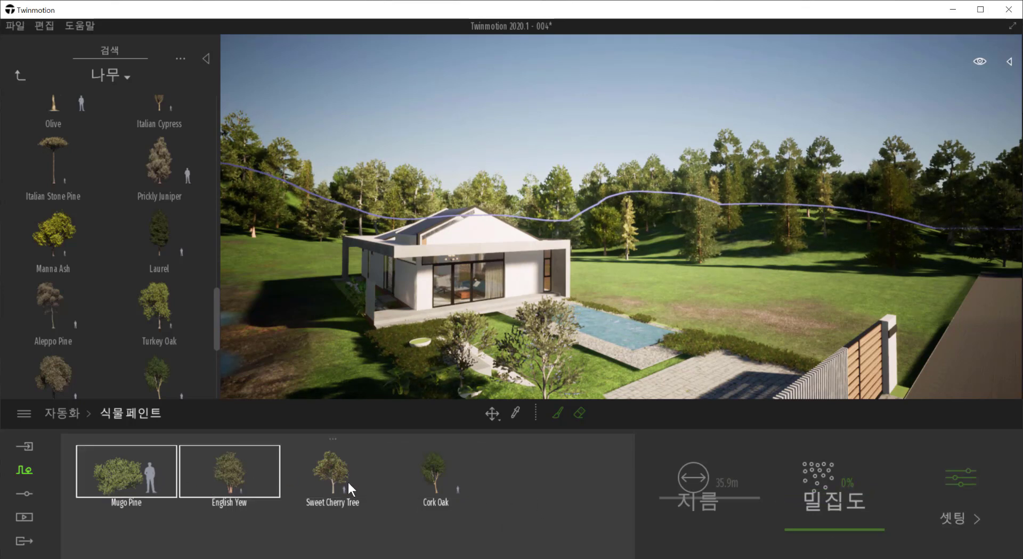
ctrl+click(348, 480)
ctrl+click(439, 495)
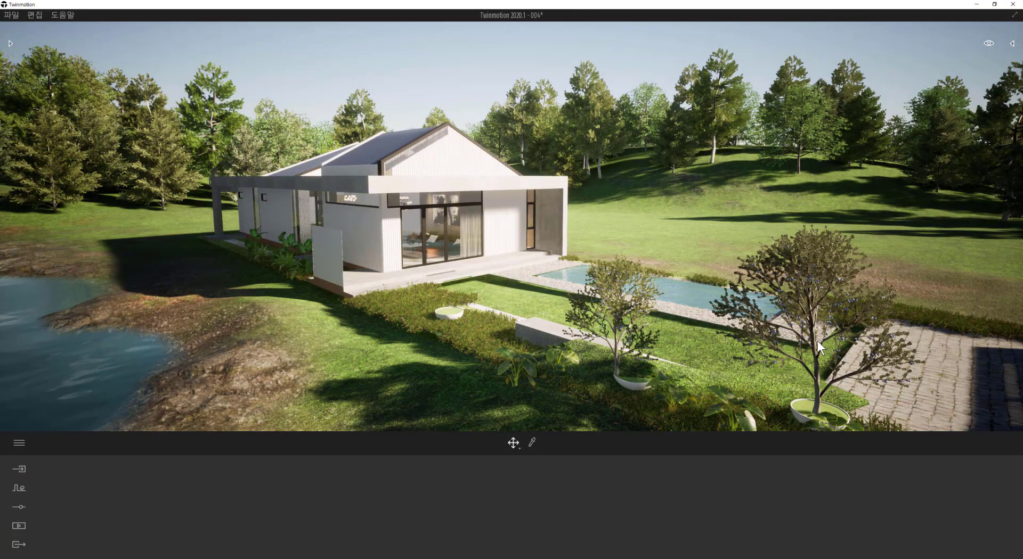
shift+middle_drag(705, 217, 704, 230)
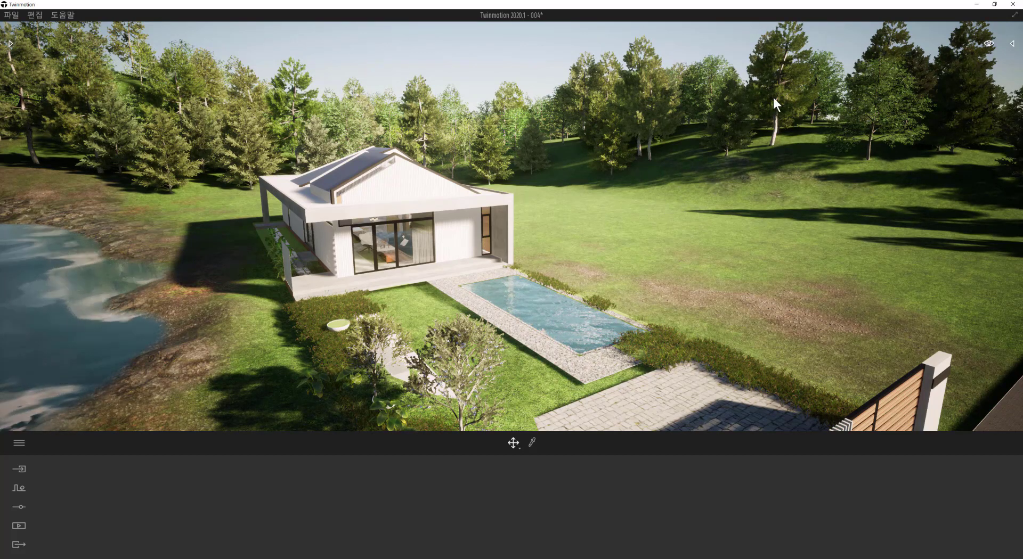
click(706, 189)
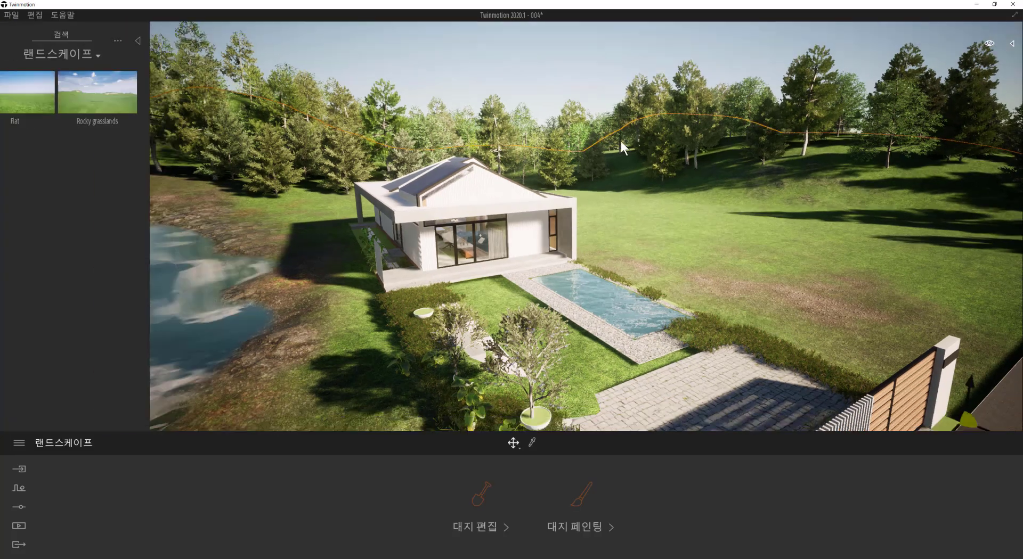
key(Escape)
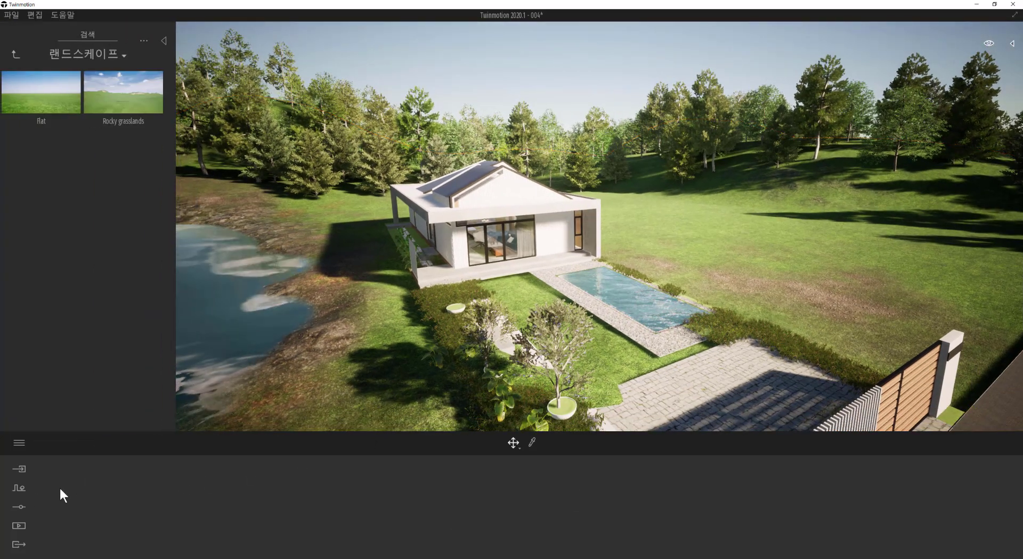
Step: Start a new vegetation paint set and add Mugo Pine to it from the tree library
click(21, 486)
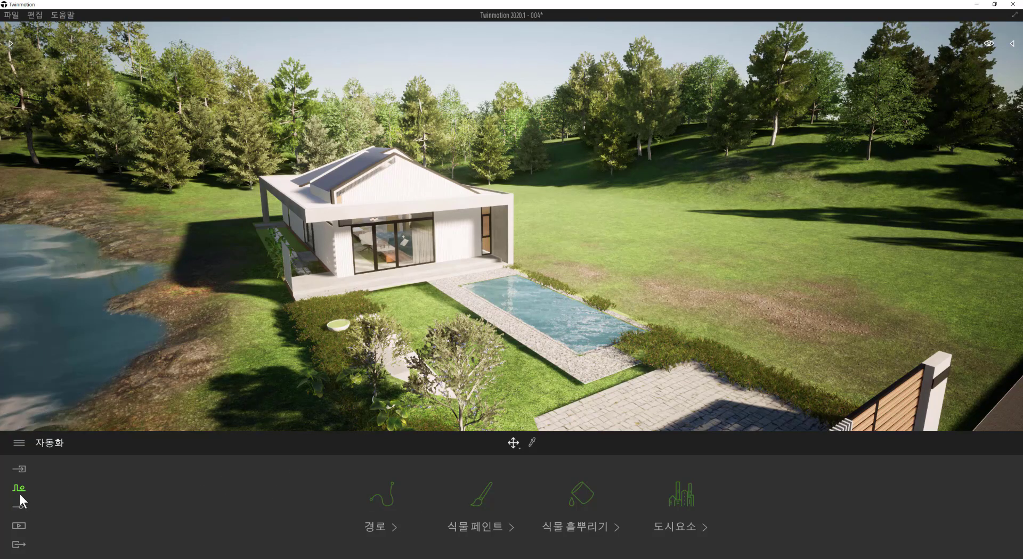
click(475, 520)
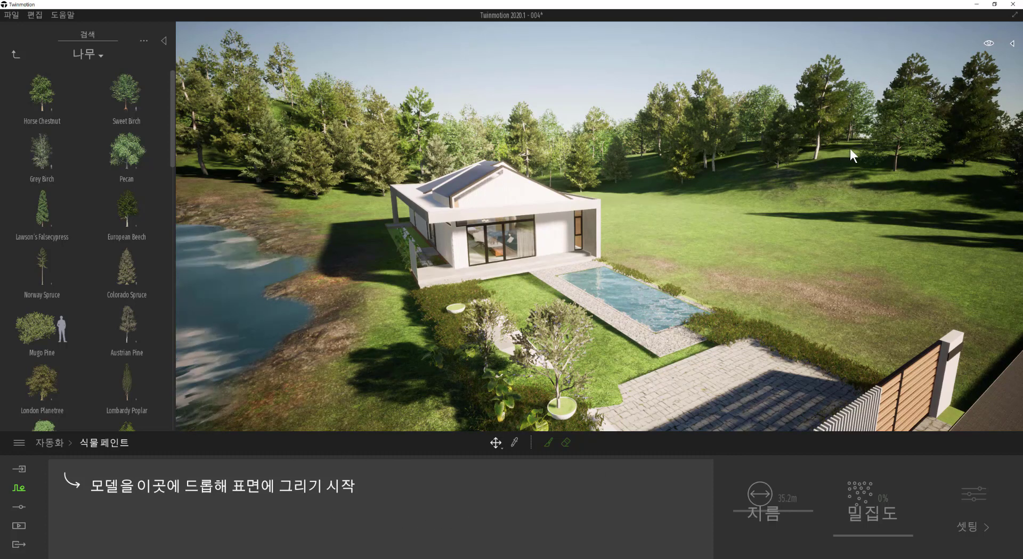
mouse_move(100, 298)
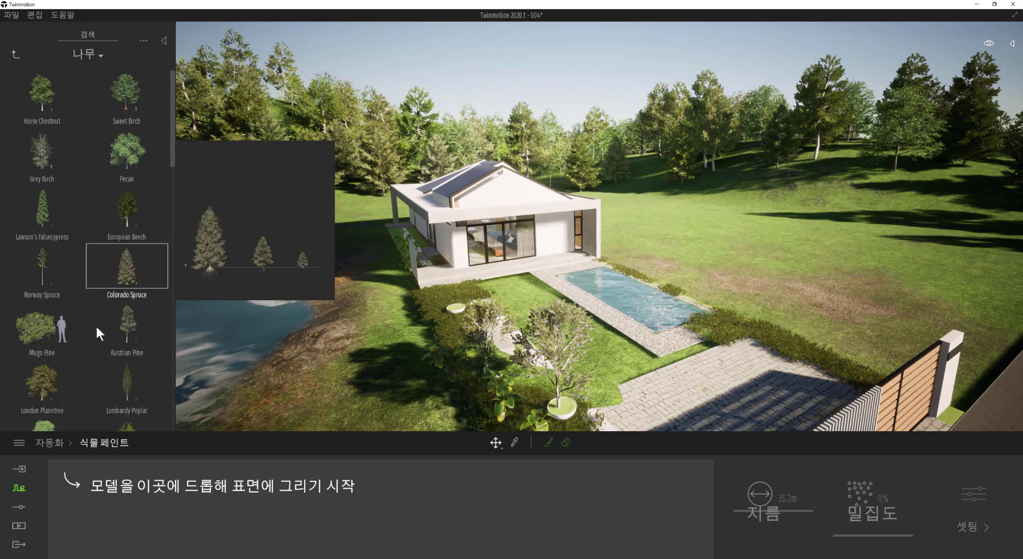
mouse_move(45, 331)
mouse_down()
mouse_move(87, 408)
mouse_move(93, 498)
mouse_up()
Step: Find Blackthorn in the tree library and add it to the new vegetation paint set
mouse_move(45, 316)
scroll(107, 336, down, 6)
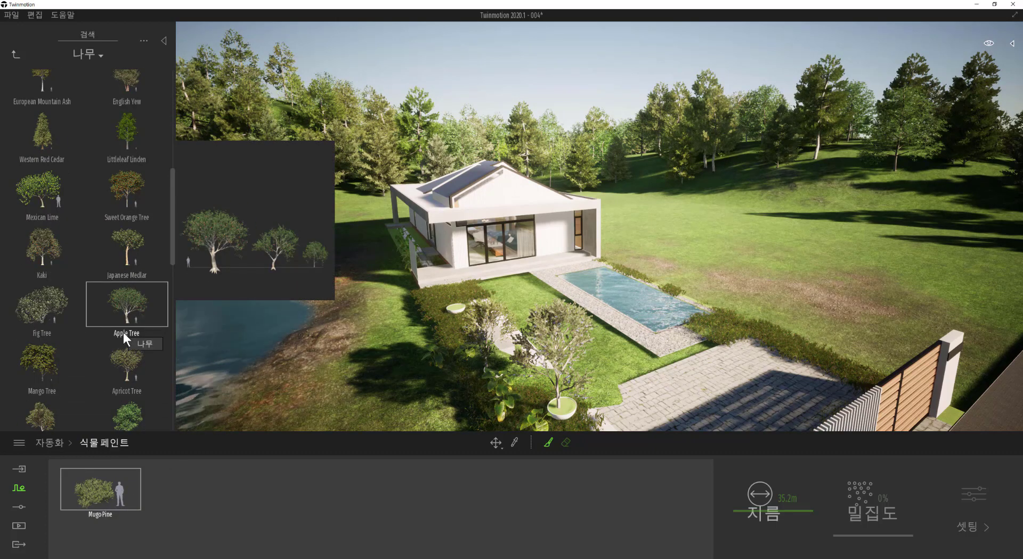
scroll(124, 333, down, 1)
scroll(99, 330, down, 2)
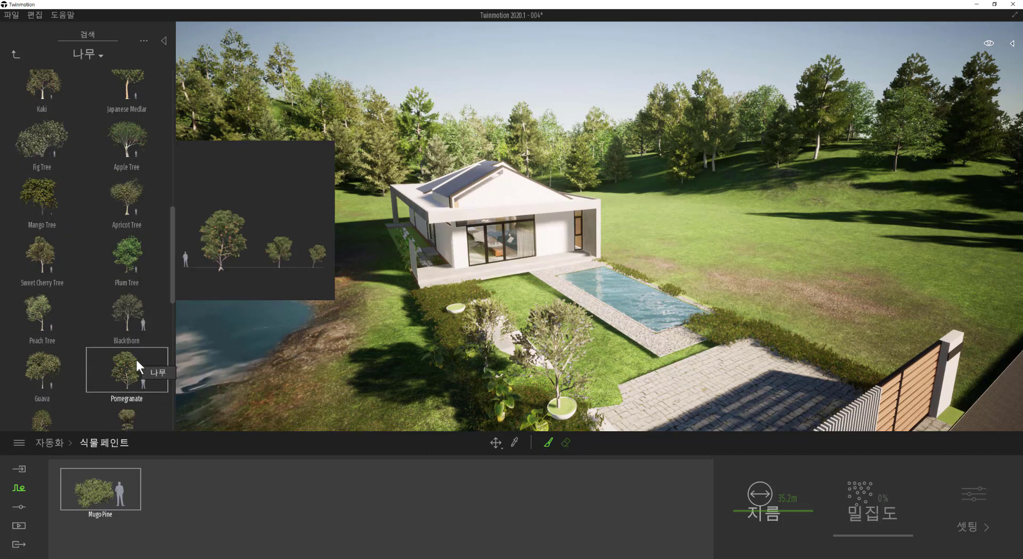
mouse_move(127, 317)
mouse_down()
mouse_move(156, 380)
mouse_move(150, 485)
mouse_up()
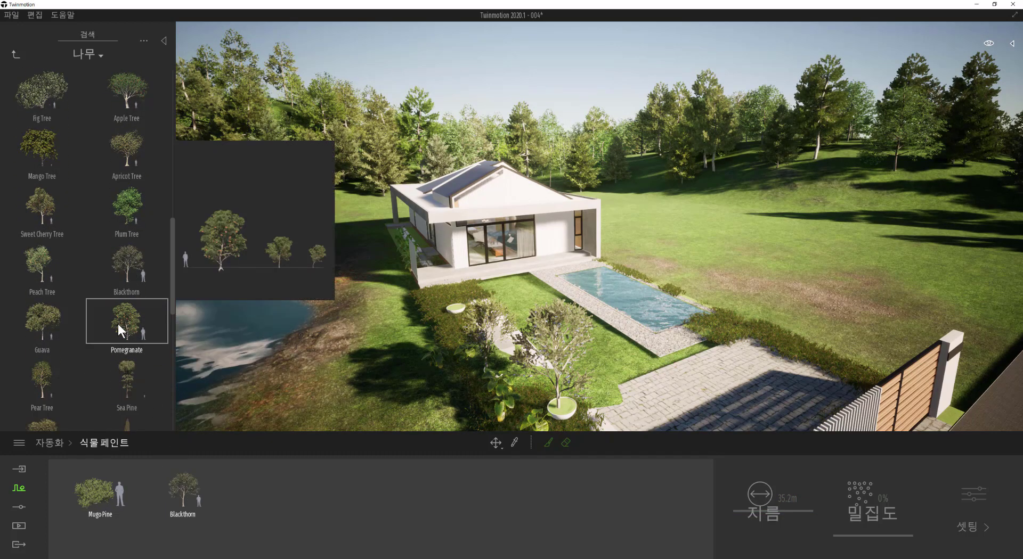
Step: Add Olive and Golden Chain from the tree library to the vegetation paint set
scroll(116, 328, down, 2)
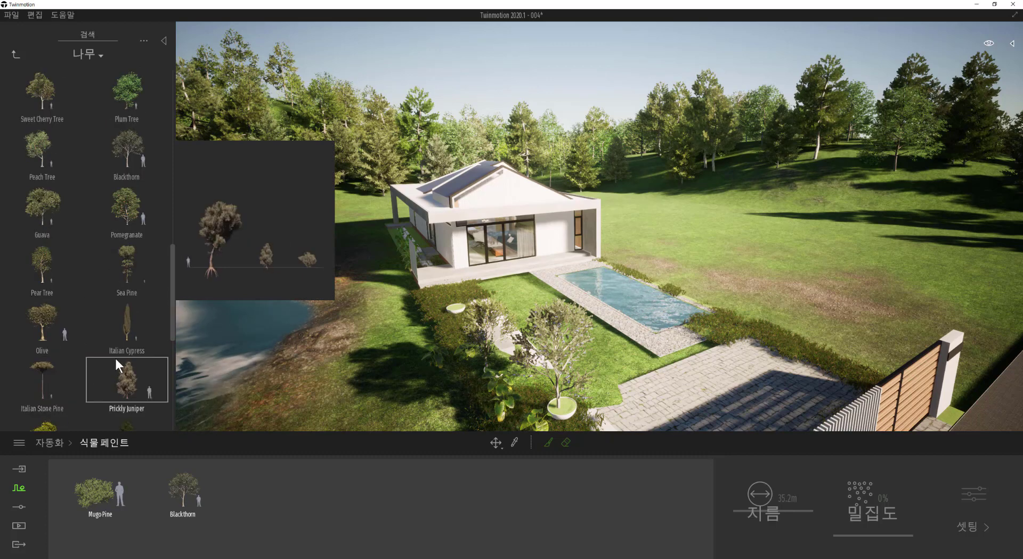
scroll(97, 343, down, 1)
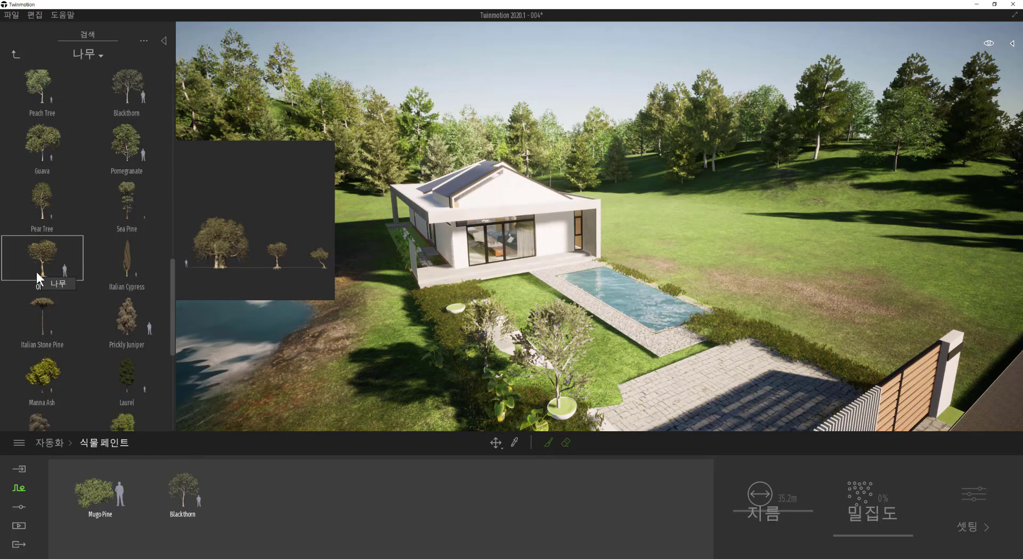
mouse_move(41, 269)
mouse_down()
mouse_move(241, 486)
mouse_move(229, 489)
mouse_up()
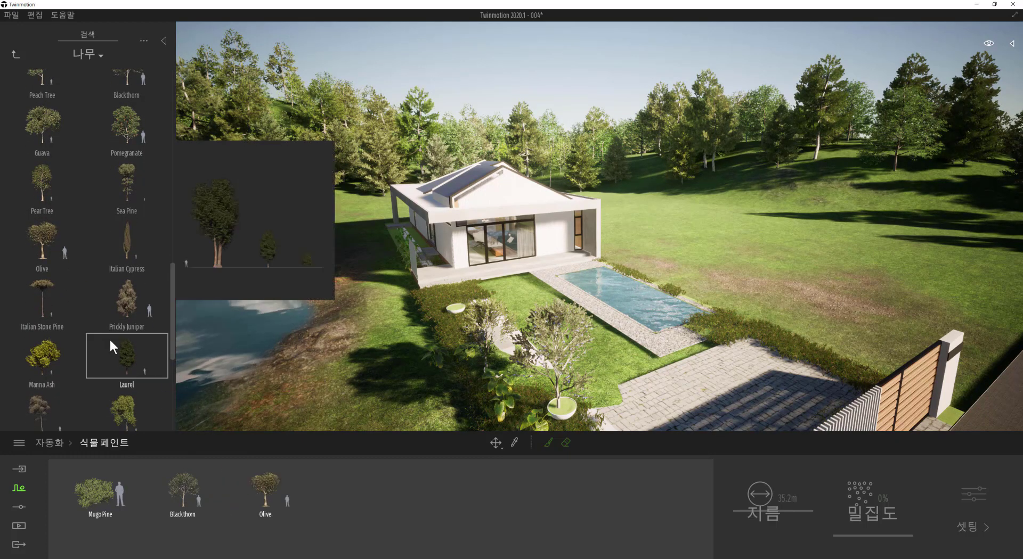
scroll(109, 341, down, 2)
scroll(99, 352, down, 4)
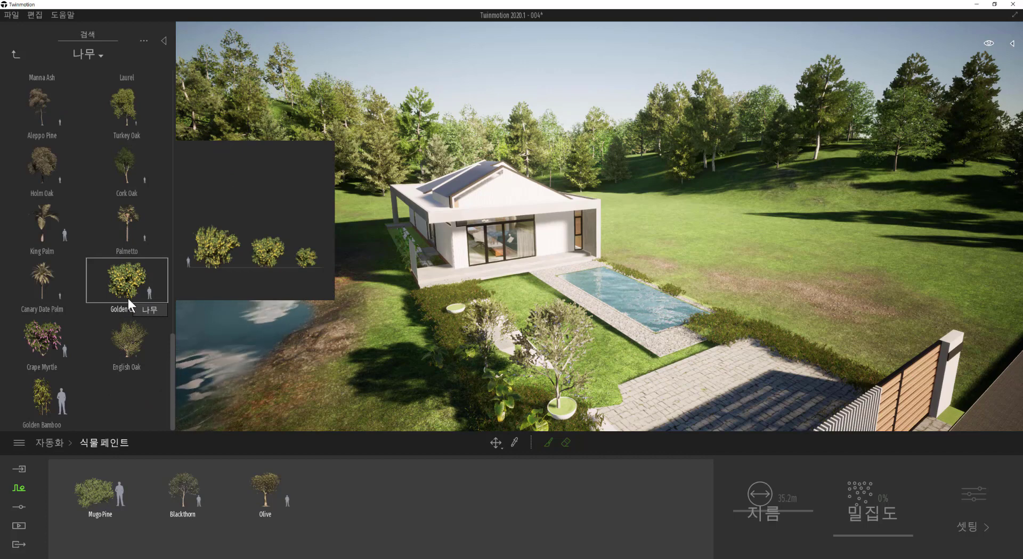
mouse_move(127, 298)
mouse_down()
mouse_move(205, 402)
mouse_move(320, 494)
mouse_up()
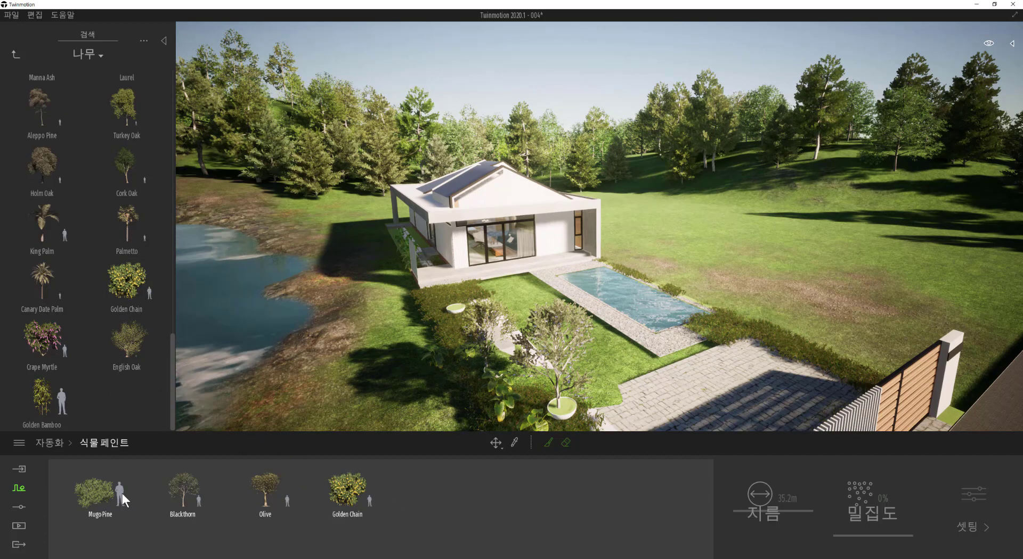
Step: Activate vegetation painting with all four species and set the brush diameter to 8.0 m
click(329, 493)
drag(850, 515, 846, 511)
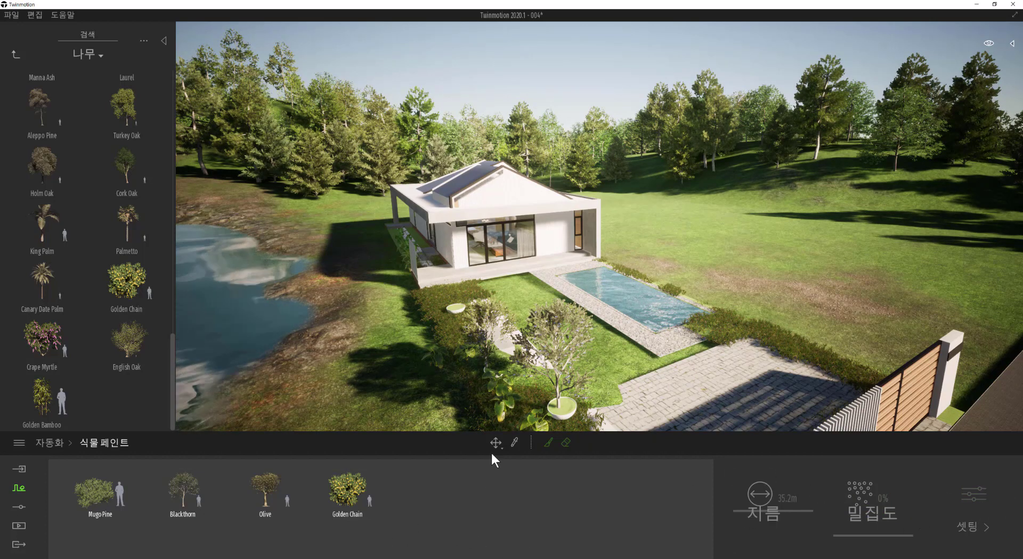
click(548, 443)
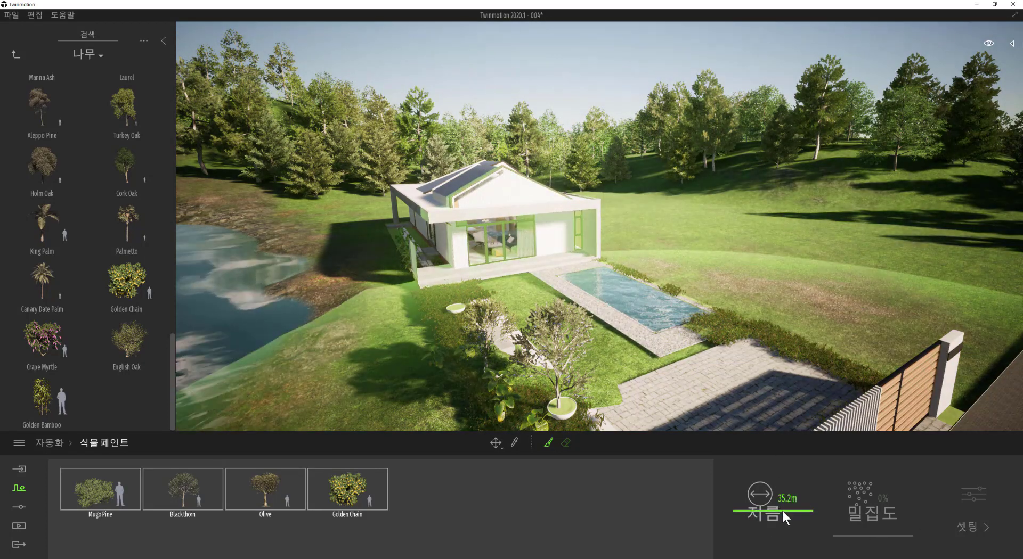
drag(783, 510, 784, 530)
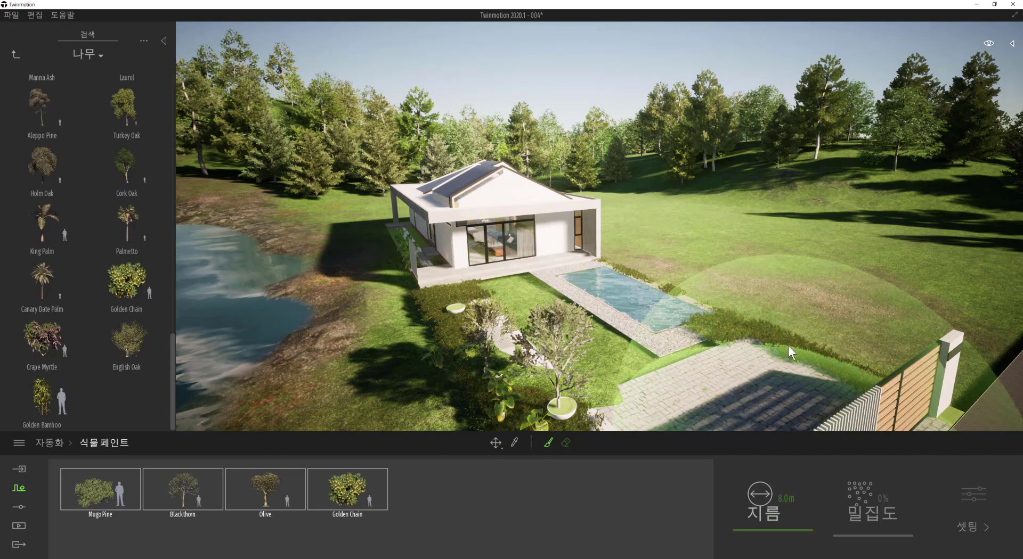
Step: Paint the four-species mix across the wooded hillside beyond the lawn, then leave the paint brush
right_drag(794, 244, 873, 242)
key(w)
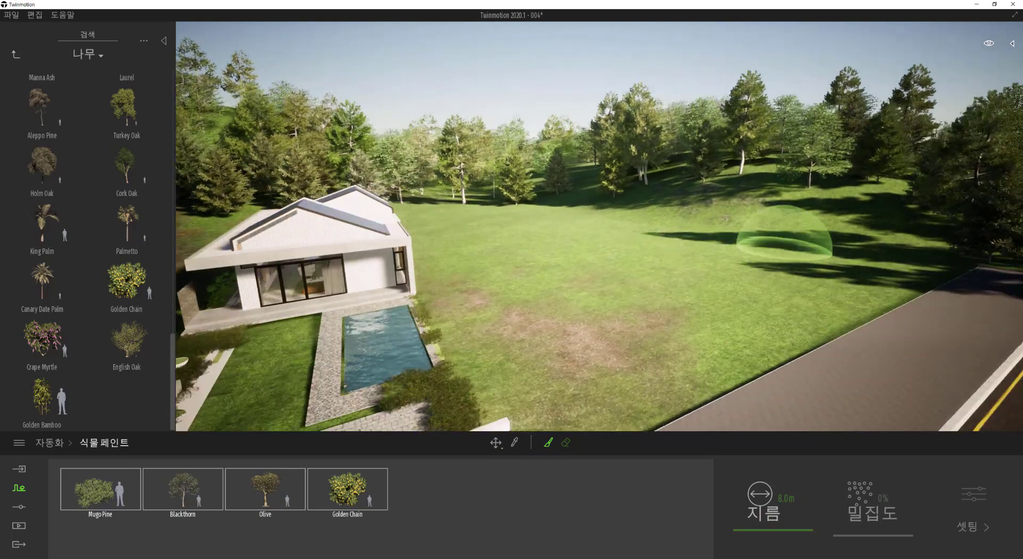
key(w)
right_drag(781, 302, 831, 302)
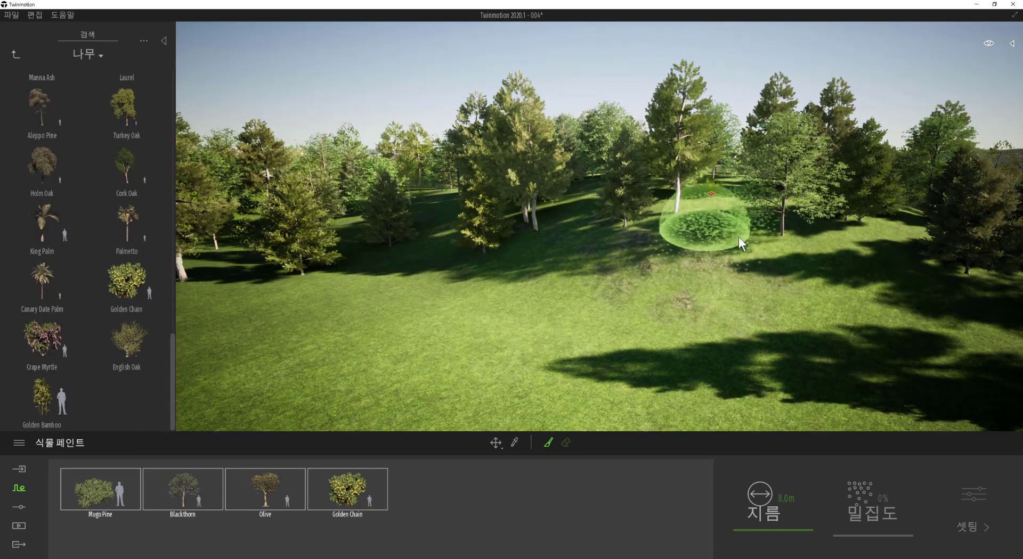
mouse_move(739, 238)
mouse_down()
mouse_move(820, 236)
mouse_move(733, 248)
mouse_move(700, 234)
mouse_move(847, 262)
mouse_up()
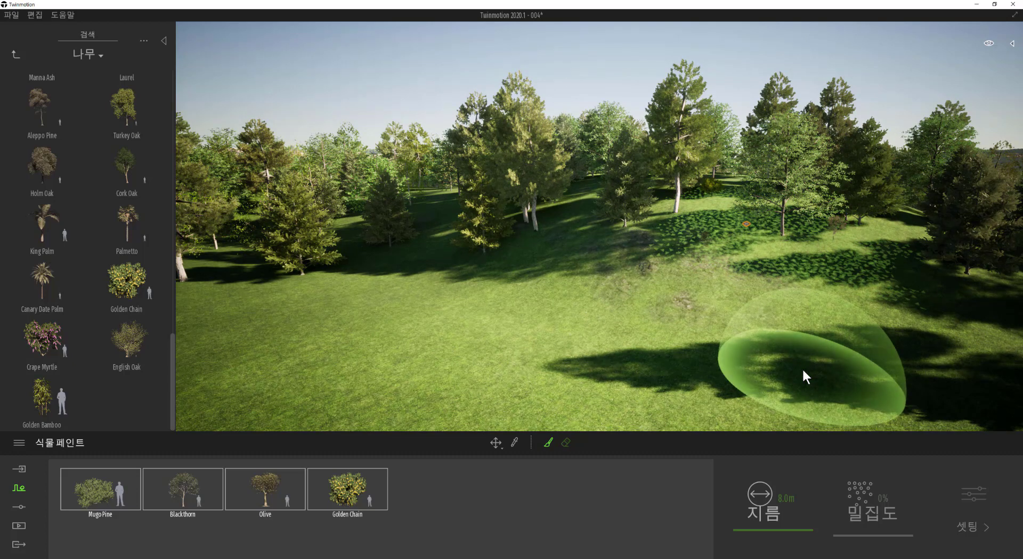
click(496, 442)
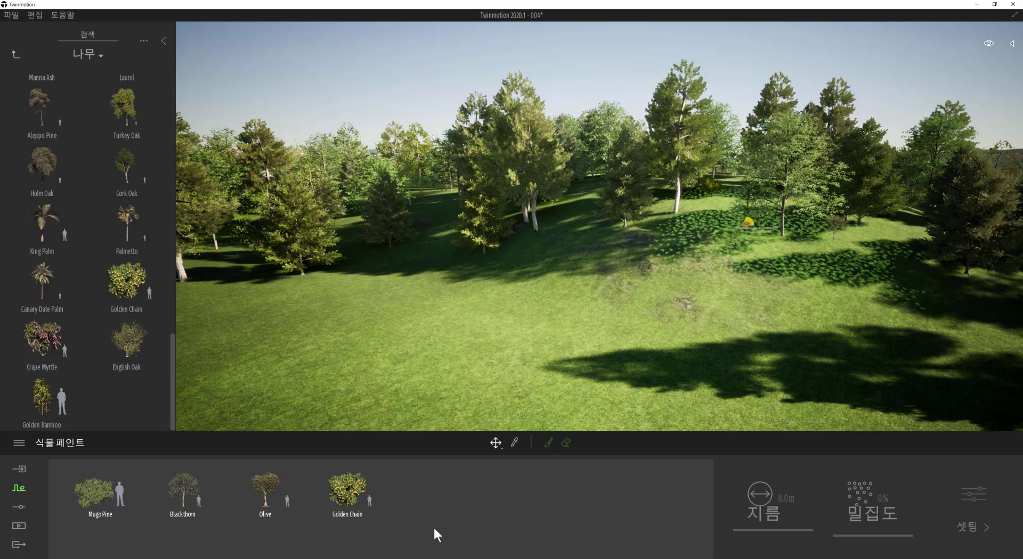
Step: Set the age of Mugo Pine, Blackthorn, Olive and Golden Chain together to 84%
ctrl+click(266, 493)
ctrl+click(182, 490)
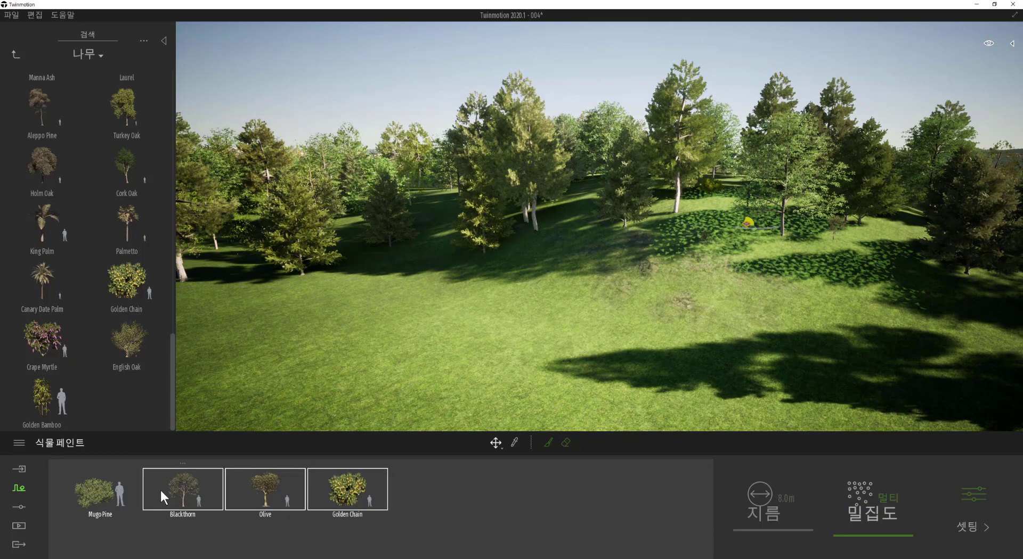
click(884, 497)
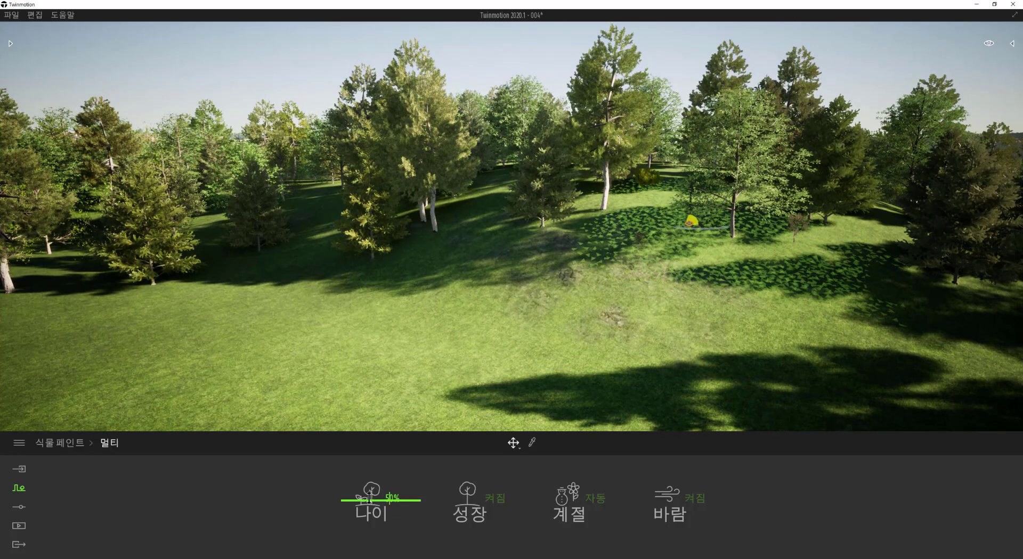
drag(371, 500, 373, 486)
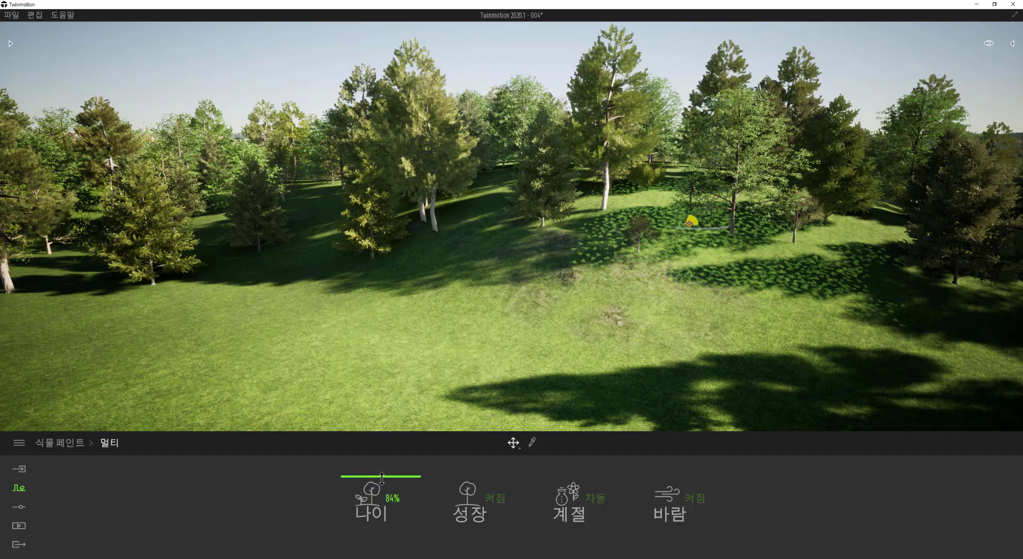
click(55, 443)
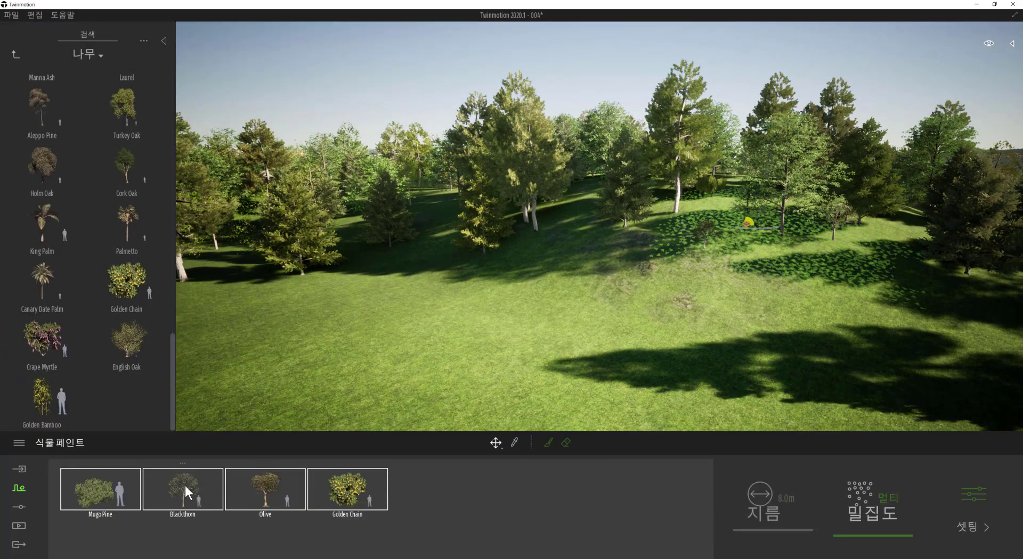
Step: Add Cork Oak to the vegetation paint set and remove Golden Chain from it
scroll(130, 208, up, 1)
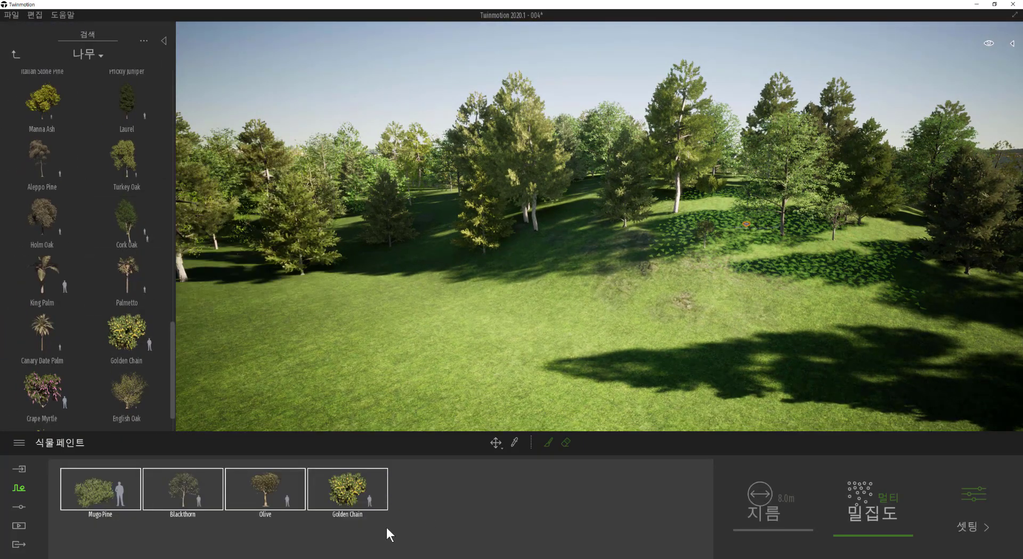
drag(401, 488, 405, 490)
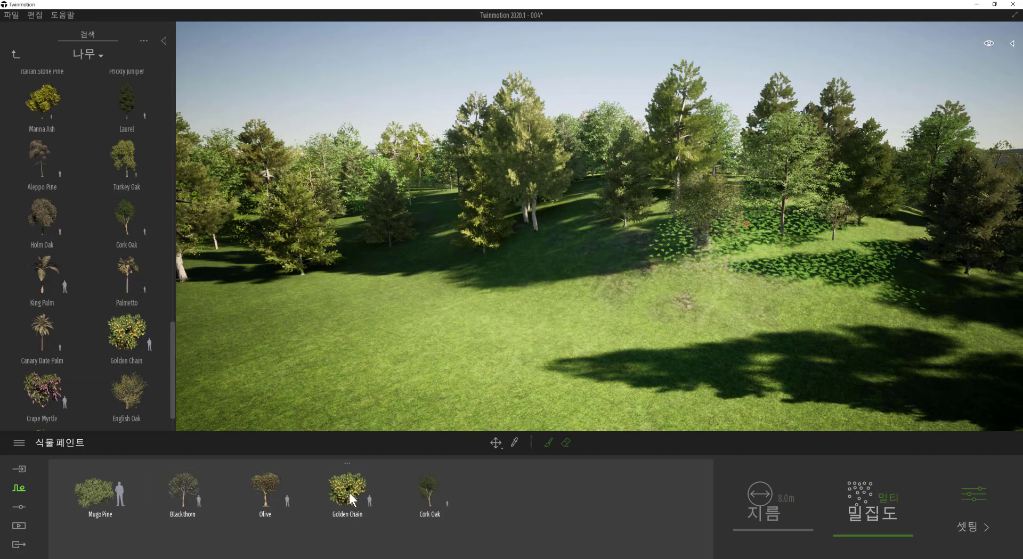
click(349, 465)
click(326, 441)
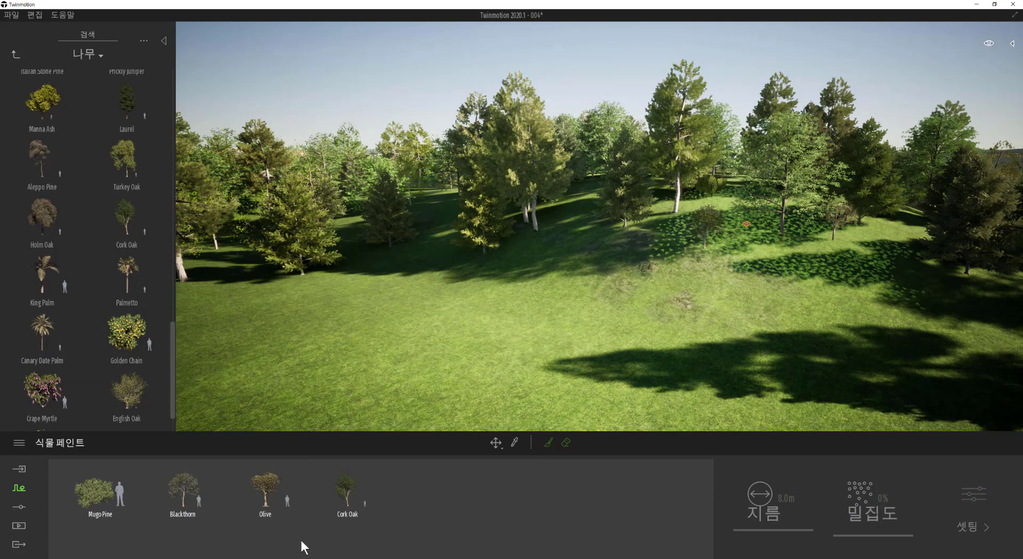
Step: Add Holm Oak from the tree library to the vegetation paint set and remove Olive from it
mouse_move(119, 137)
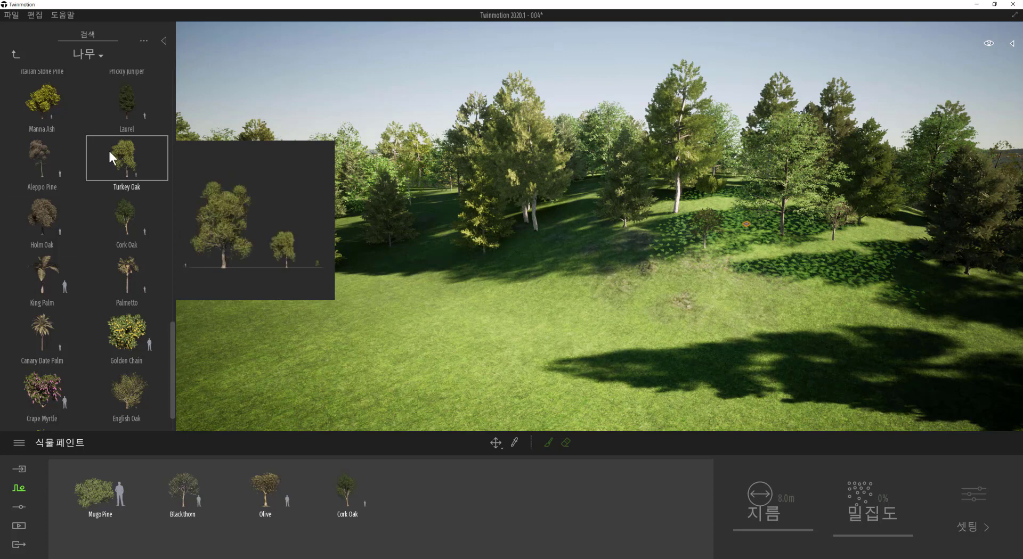
mouse_move(131, 117)
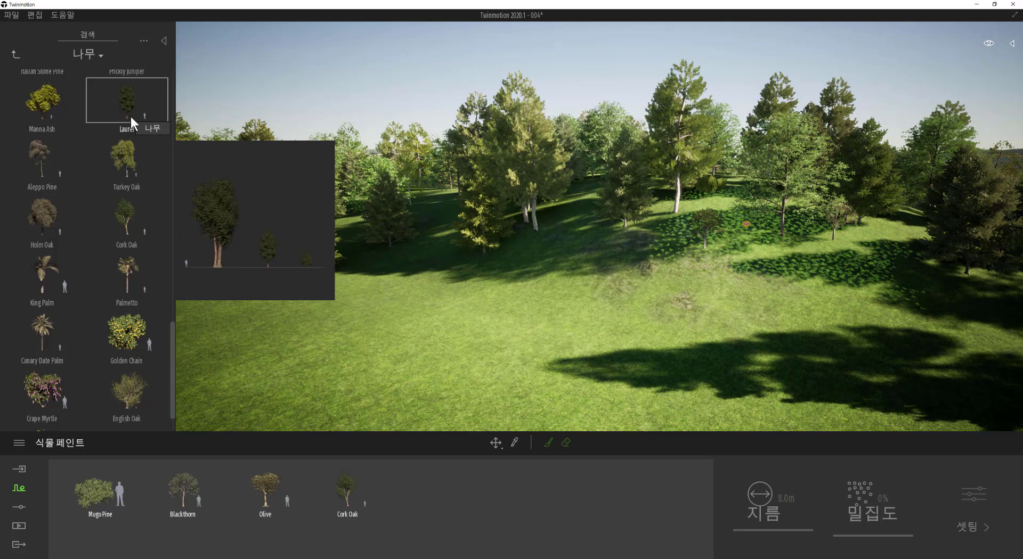
mouse_move(64, 217)
drag(57, 232, 352, 457)
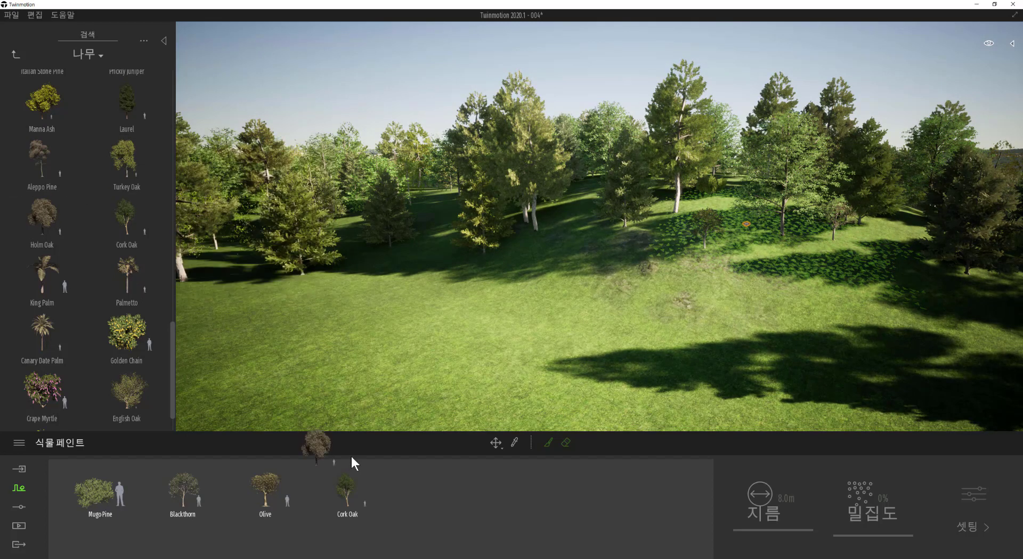
drag(400, 496, 402, 498)
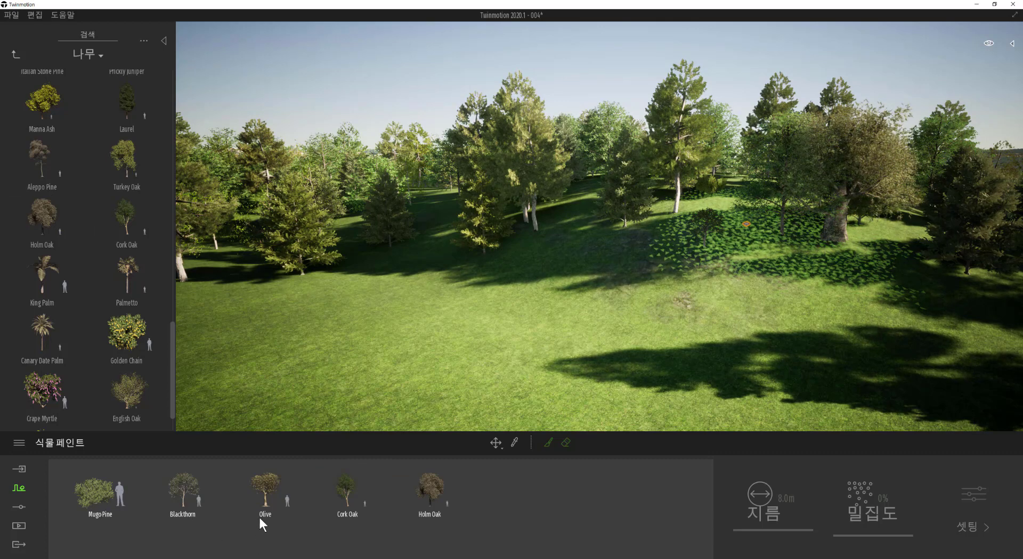
click(273, 498)
key(Delete)
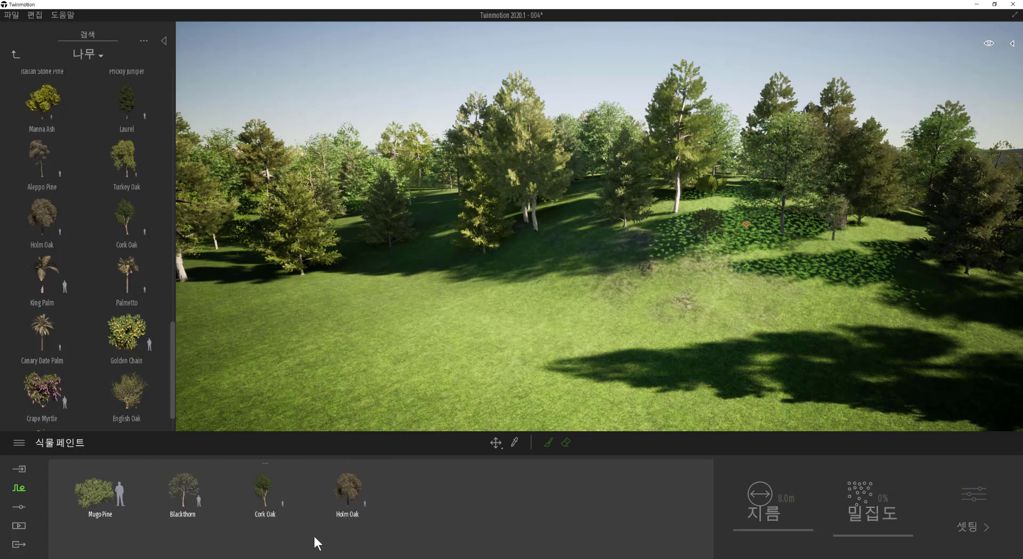
Step: Set the density of Mugo Pine, Blackthorn, Cork Oak and Holm Oak together to 67%
click(346, 505)
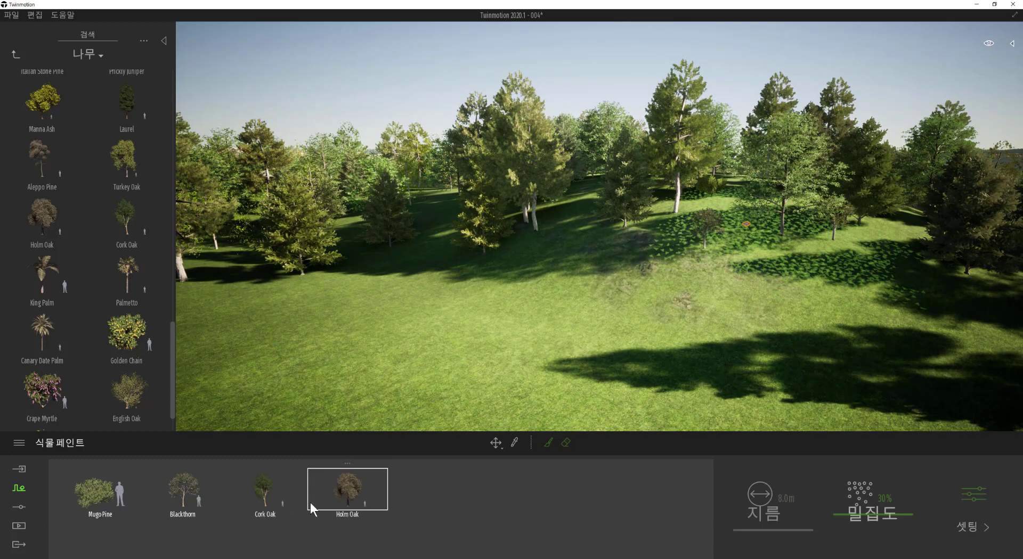
ctrl+click(118, 494)
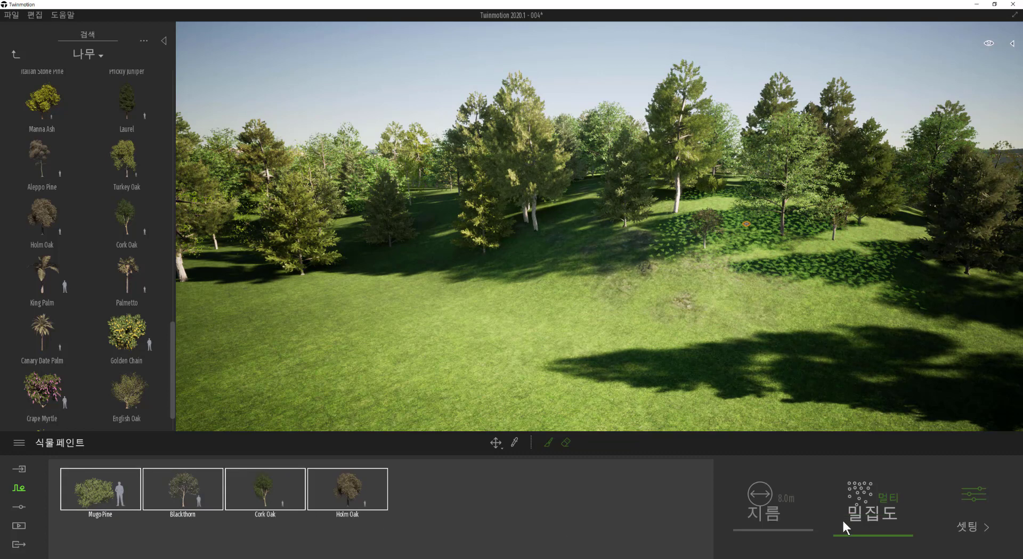
drag(859, 536, 862, 486)
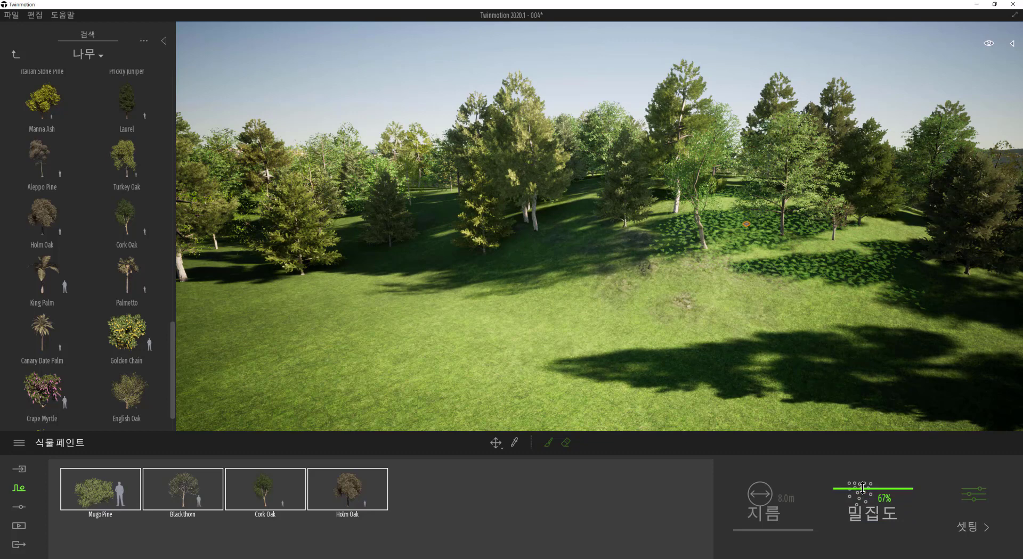
click(557, 510)
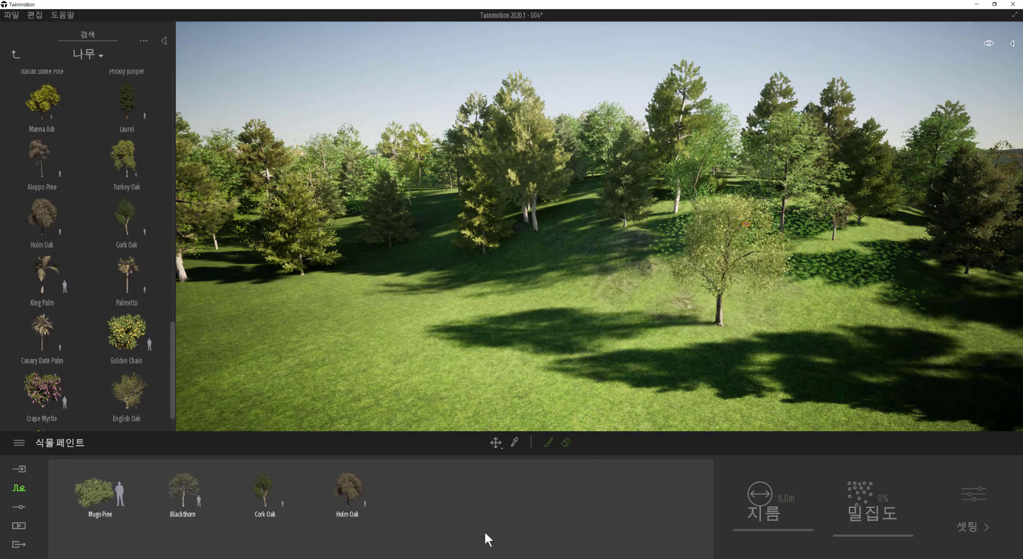
Step: Set the brush diameter to 16.5 m, paint the four-species mix across the hillside beyond the lawn, and leave the paint brush
click(547, 444)
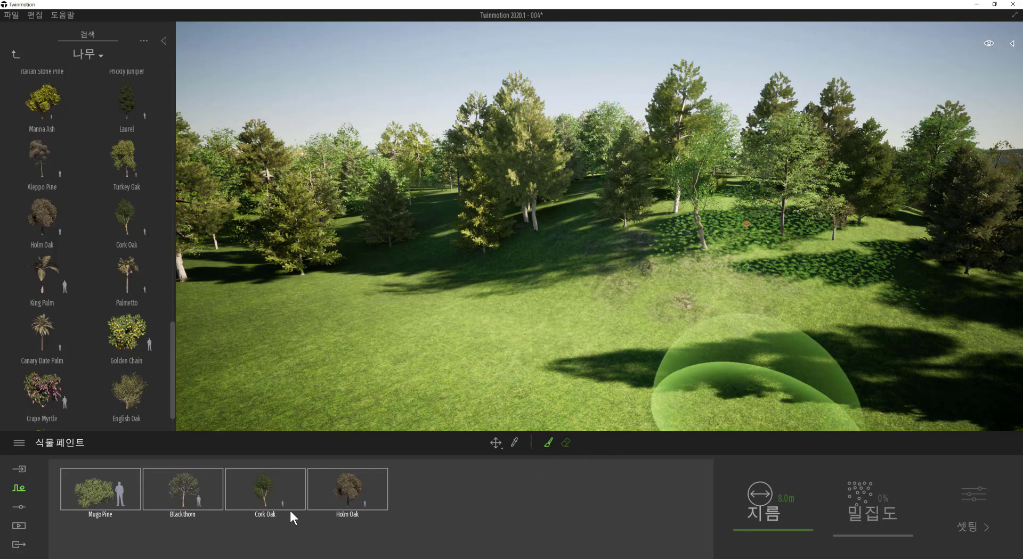
drag(745, 531, 745, 526)
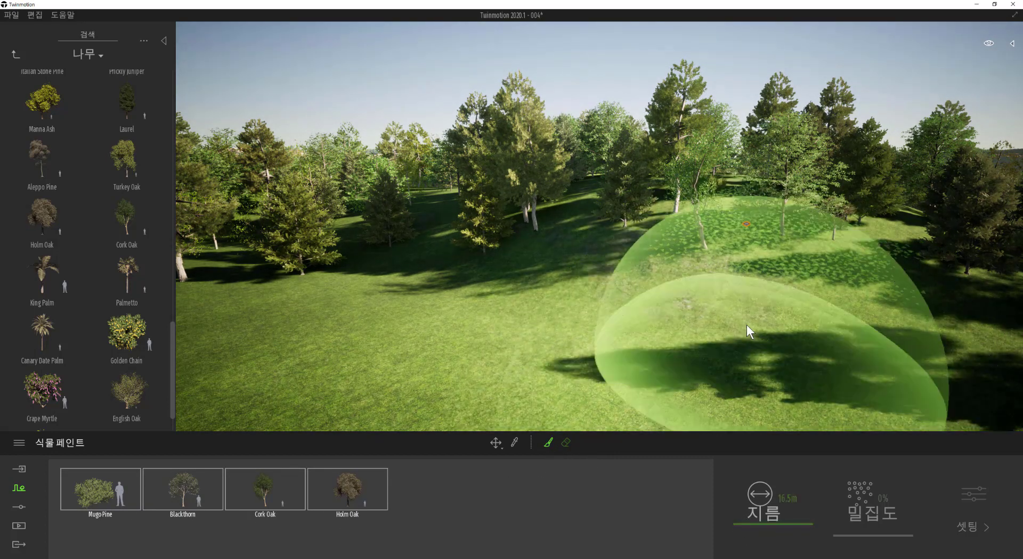
mouse_move(810, 266)
mouse_down()
mouse_move(855, 252)
mouse_move(637, 259)
mouse_move(769, 267)
mouse_move(635, 266)
mouse_move(796, 293)
mouse_move(834, 310)
mouse_move(530, 304)
mouse_move(446, 291)
mouse_move(614, 233)
mouse_move(581, 207)
mouse_move(636, 337)
mouse_move(479, 276)
mouse_move(490, 267)
mouse_up()
mouse_move(490, 267)
right_down()
mouse_move(514, 253)
mouse_move(568, 298)
right_up()
mouse_move(573, 330)
mouse_down()
mouse_move(518, 321)
mouse_move(693, 278)
mouse_move(634, 276)
mouse_move(678, 249)
mouse_move(522, 374)
mouse_move(462, 357)
mouse_move(500, 341)
mouse_up()
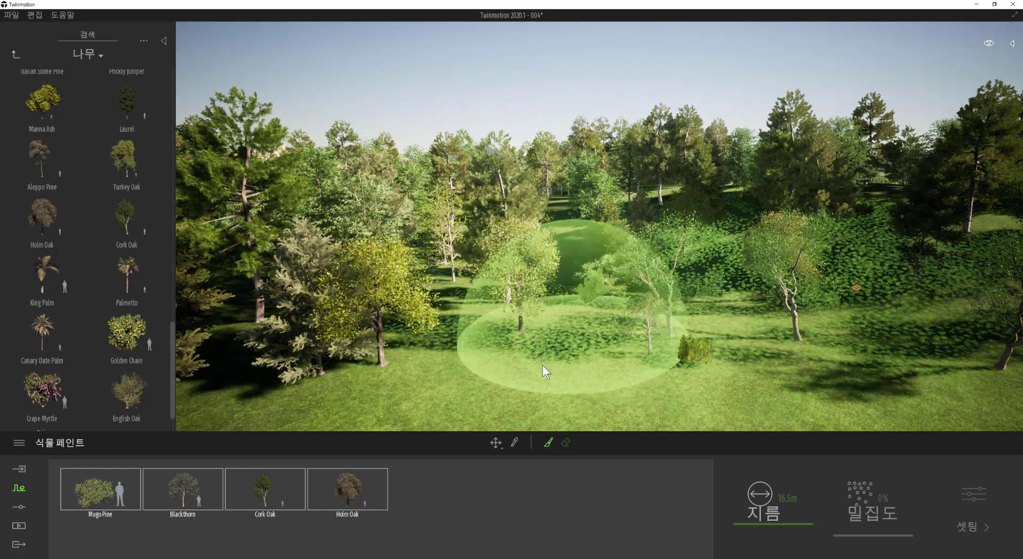
click(493, 444)
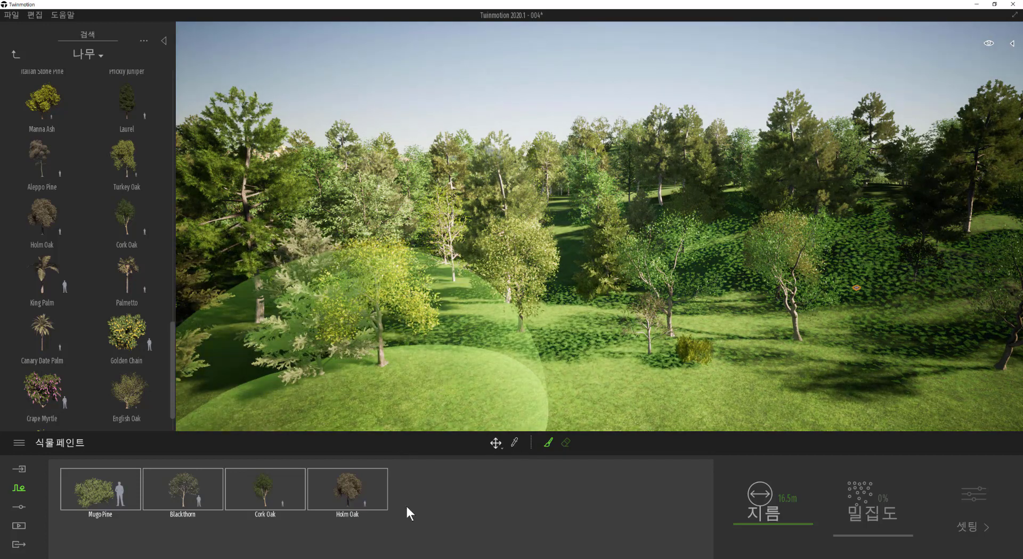
click(533, 218)
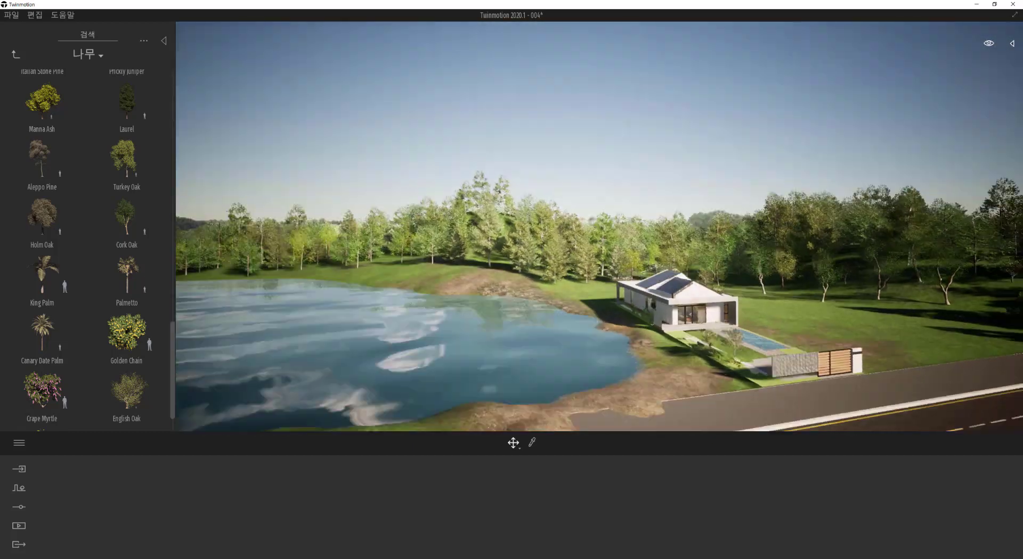
Step: Start a new, empty vegetation paint set and save the project
right_drag(853, 277, 900, 280)
scroll(900, 286, up, 2)
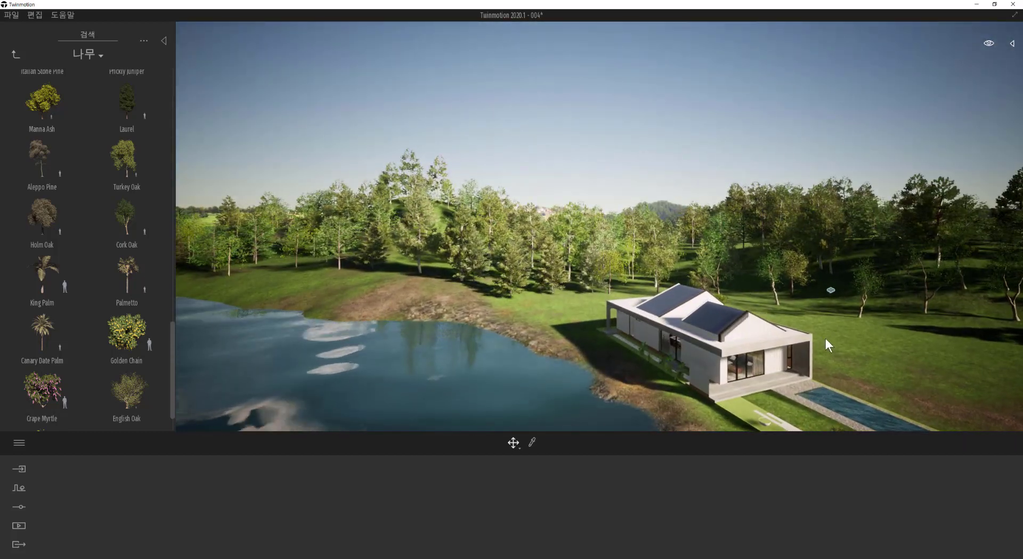
mouse_move(825, 346)
shift+middle_down()
mouse_move(873, 341)
mouse_move(841, 347)
shift+middle_up()
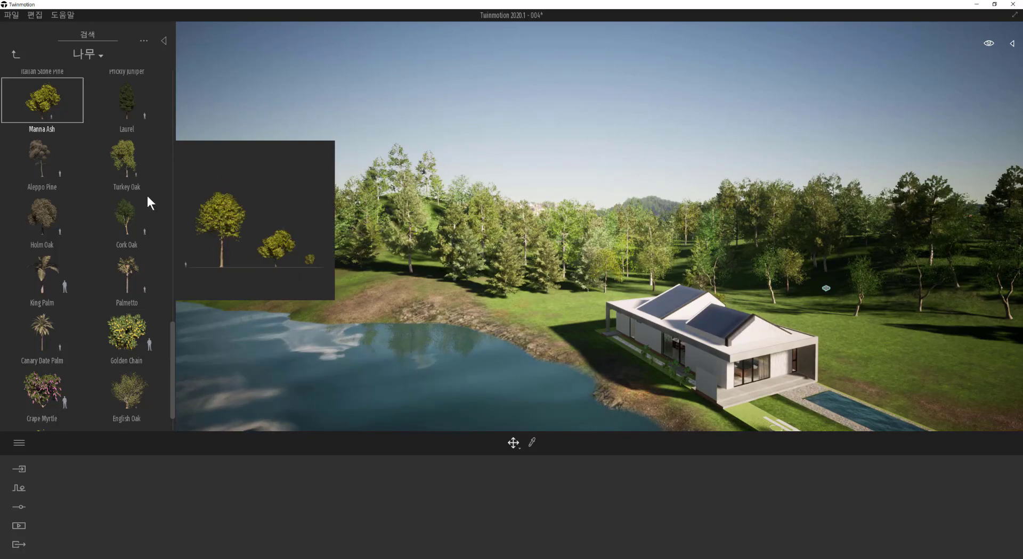
click(18, 488)
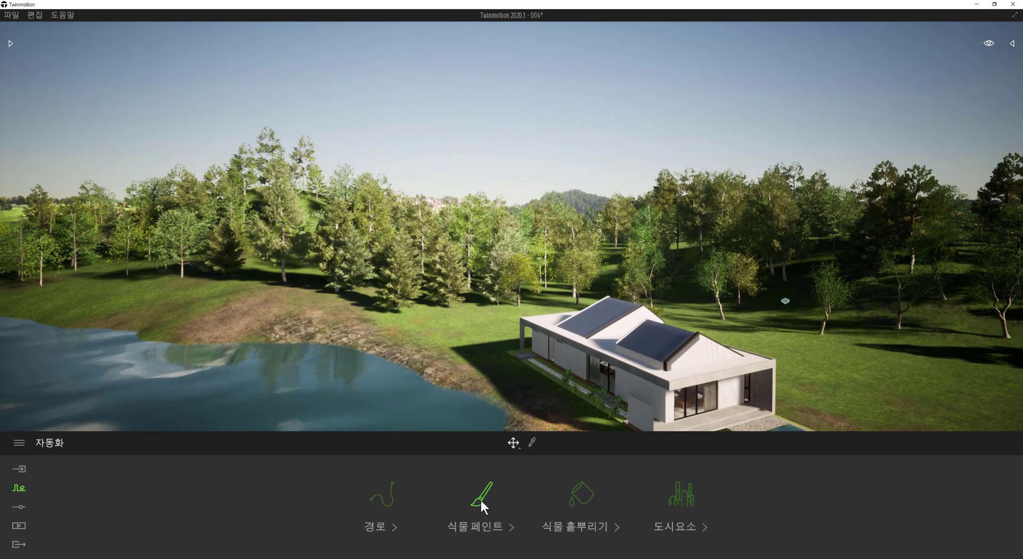
click(480, 500)
click(16, 15)
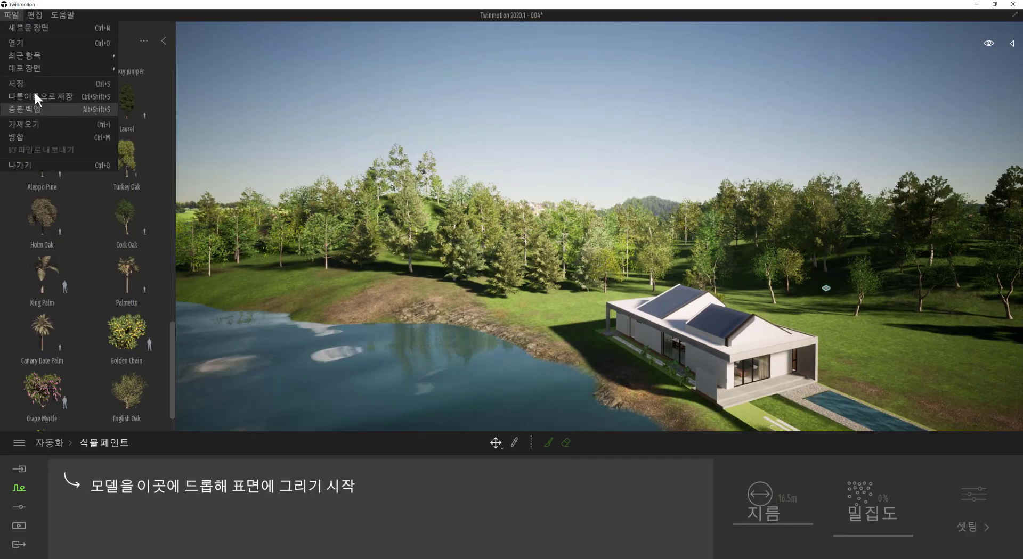
click(23, 84)
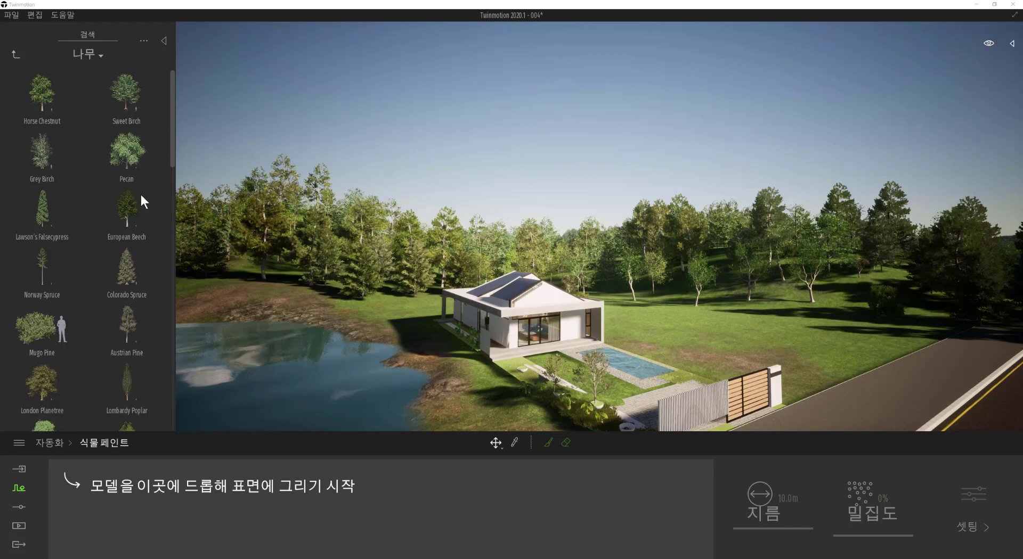
Step: Add Pecan, English Yew and Mango Tree from the tree library to the new vegetation paint set
drag(131, 154, 106, 489)
scroll(97, 355, down, 1)
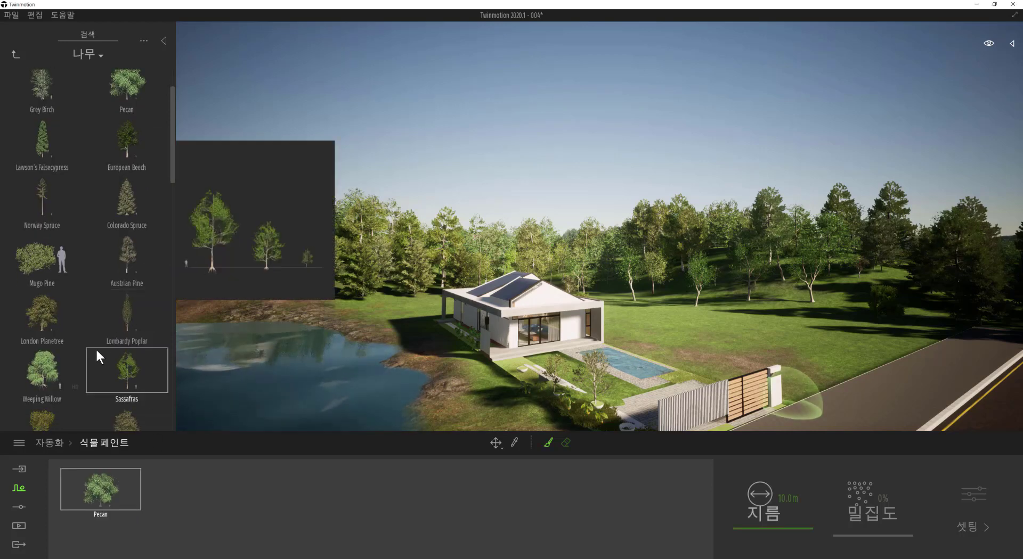
scroll(93, 350, down, 3)
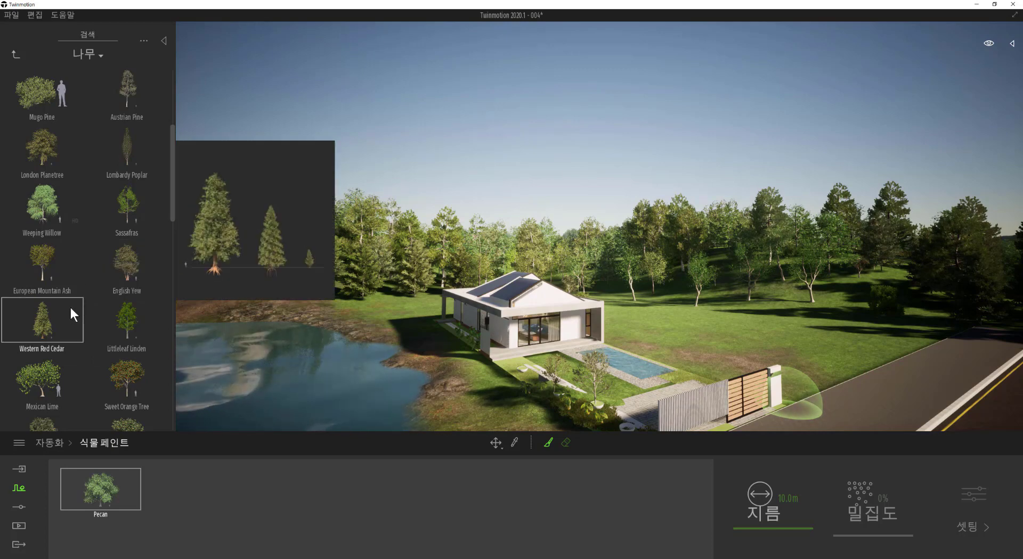
drag(127, 263, 161, 479)
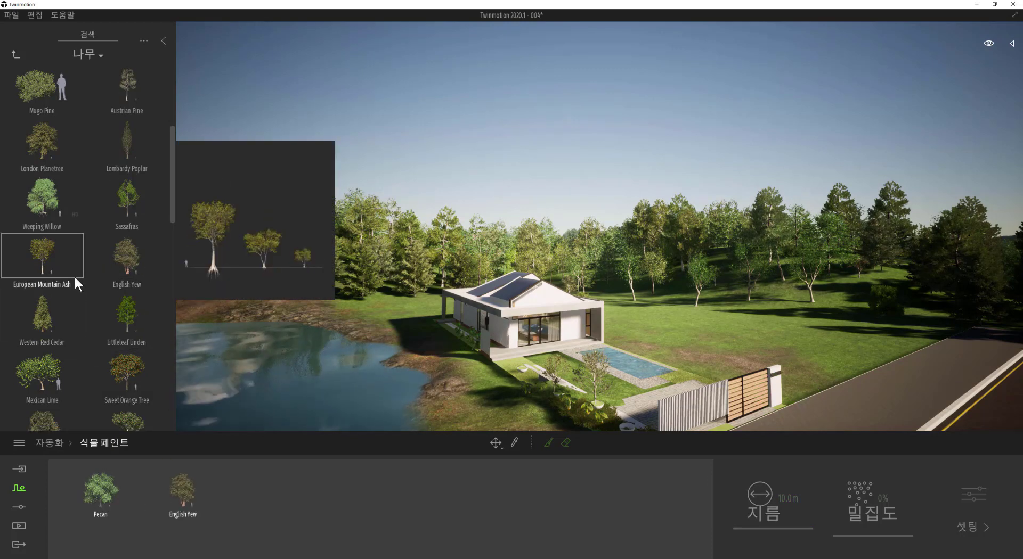
scroll(101, 314, down, 1)
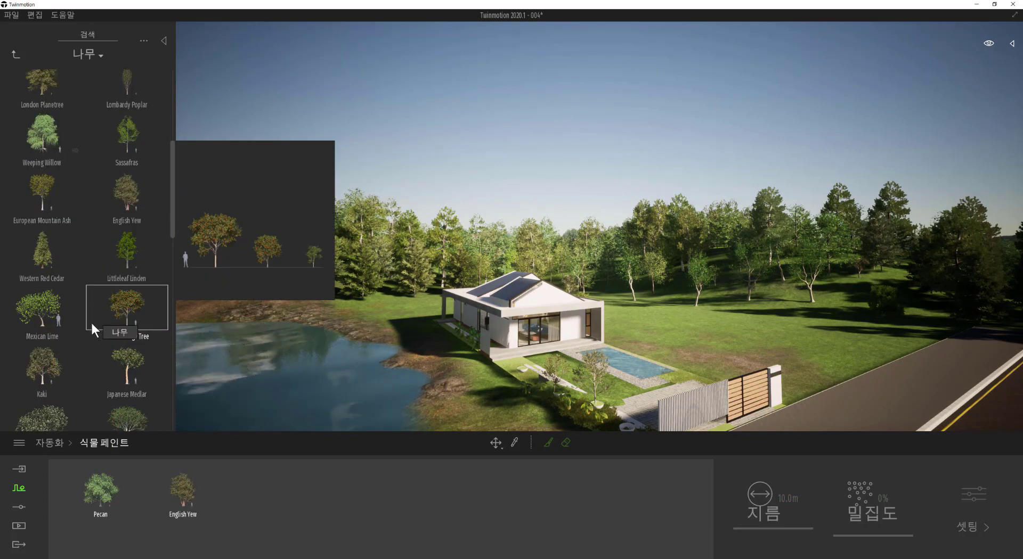
scroll(64, 326, down, 1)
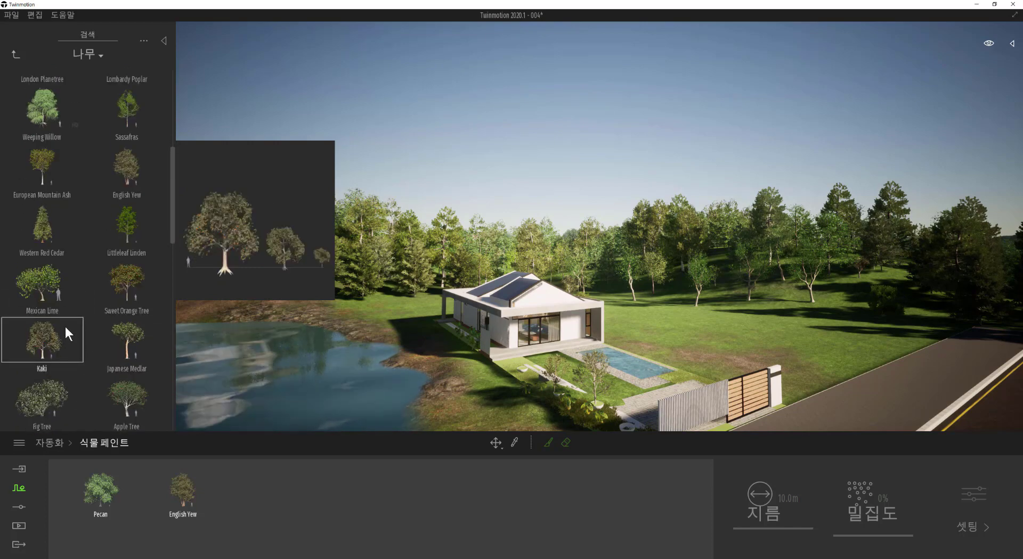
scroll(67, 325, down, 3)
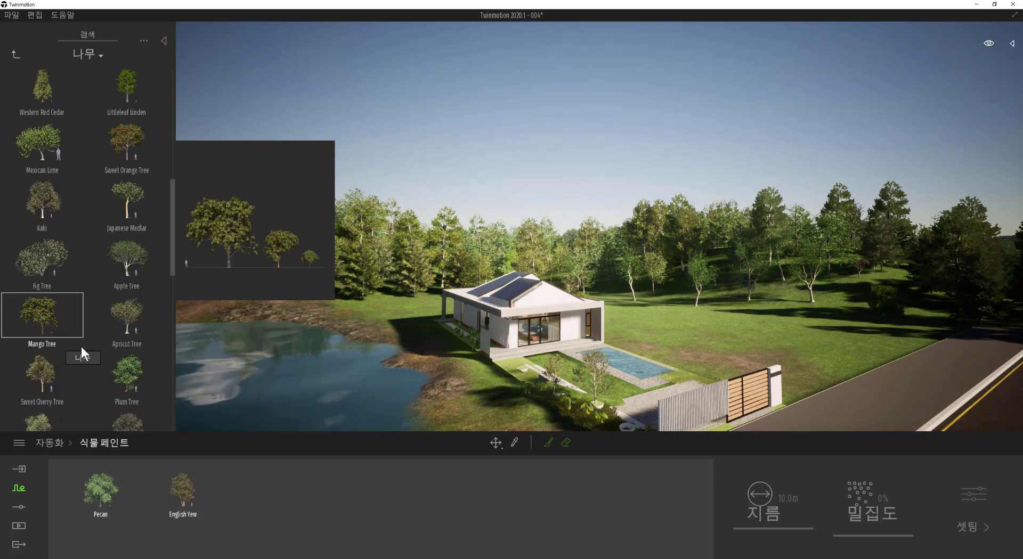
mouse_move(51, 335)
mouse_down()
mouse_move(233, 503)
mouse_move(335, 515)
mouse_up()
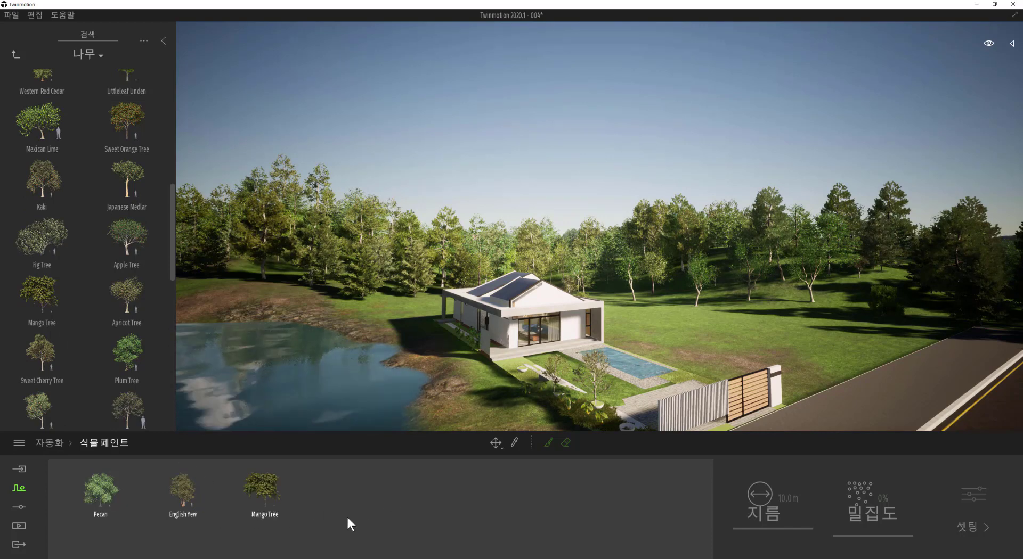
Step: Paint Pecan, English Yew and Mango Tree along the lawn's far edge beside the house with a 15.3 m brush, then leave the brush
click(272, 499)
click(191, 500)
click(111, 494)
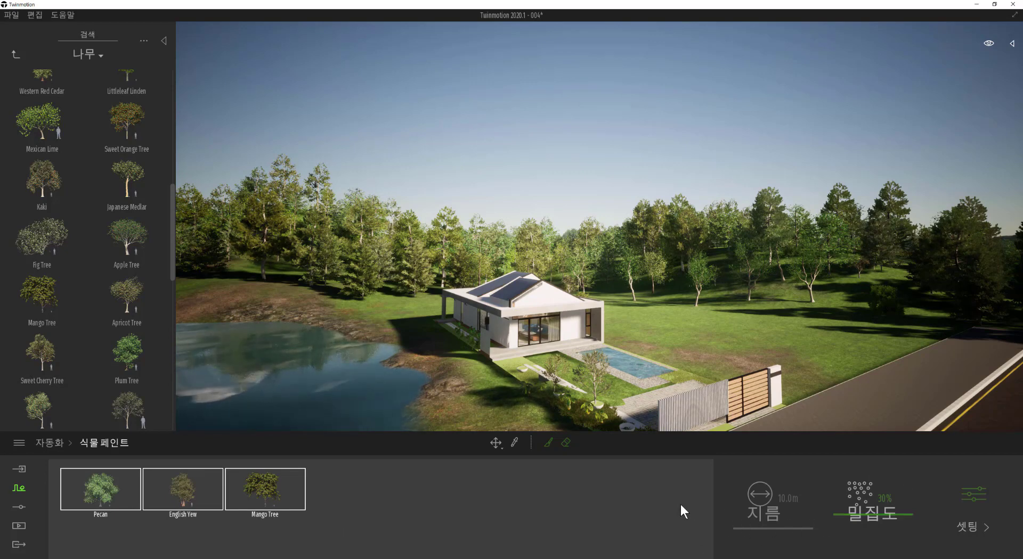
click(549, 444)
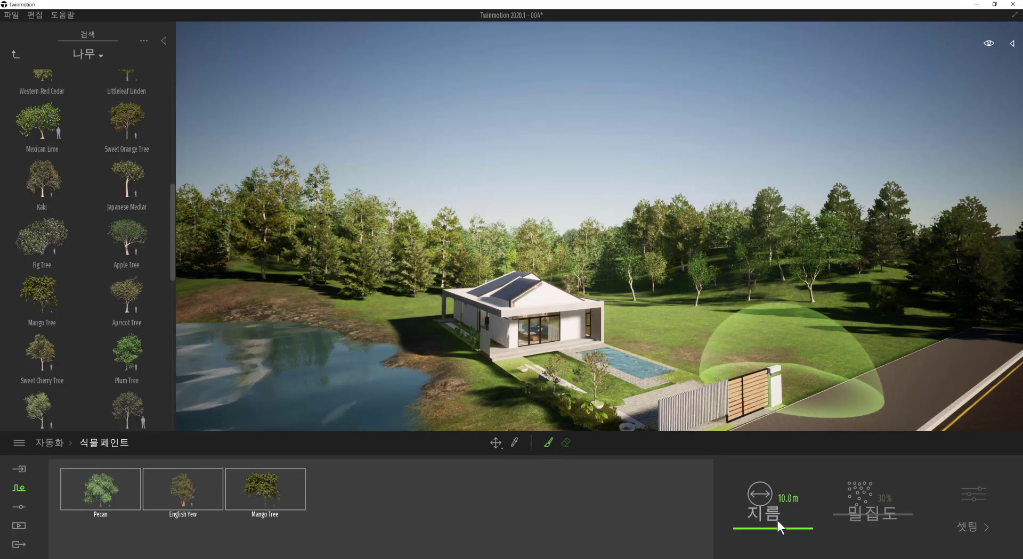
drag(778, 522, 800, 521)
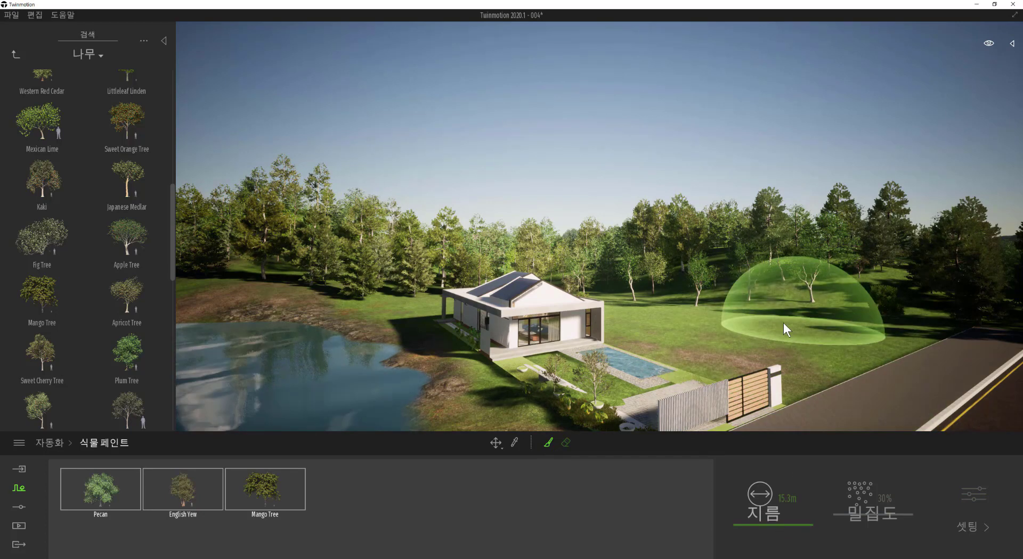
scroll(756, 316, up, 1)
mouse_move(732, 320)
mouse_down()
mouse_move(773, 293)
mouse_move(822, 296)
mouse_move(849, 276)
mouse_move(874, 278)
mouse_move(658, 269)
mouse_move(611, 279)
mouse_move(634, 274)
mouse_up()
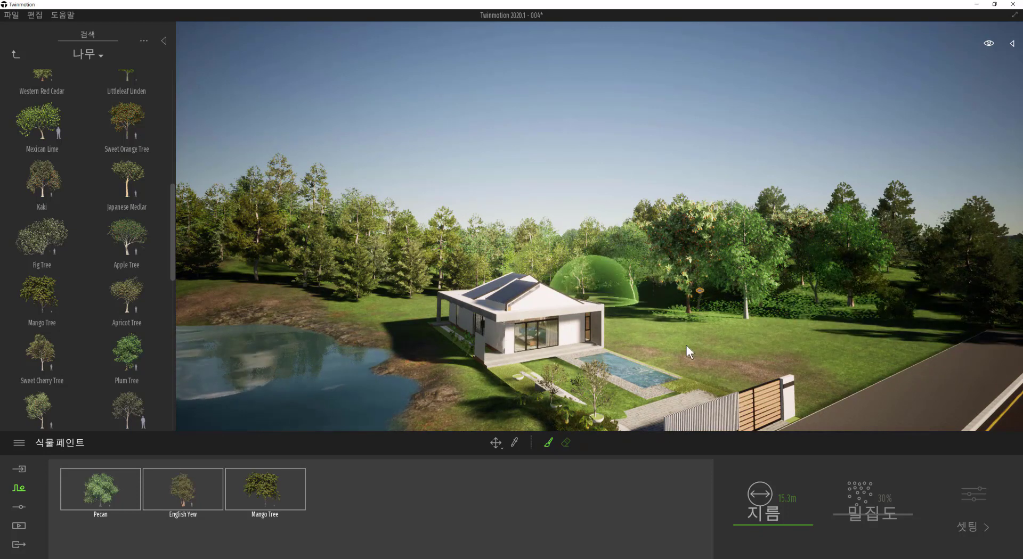
click(494, 442)
click(547, 159)
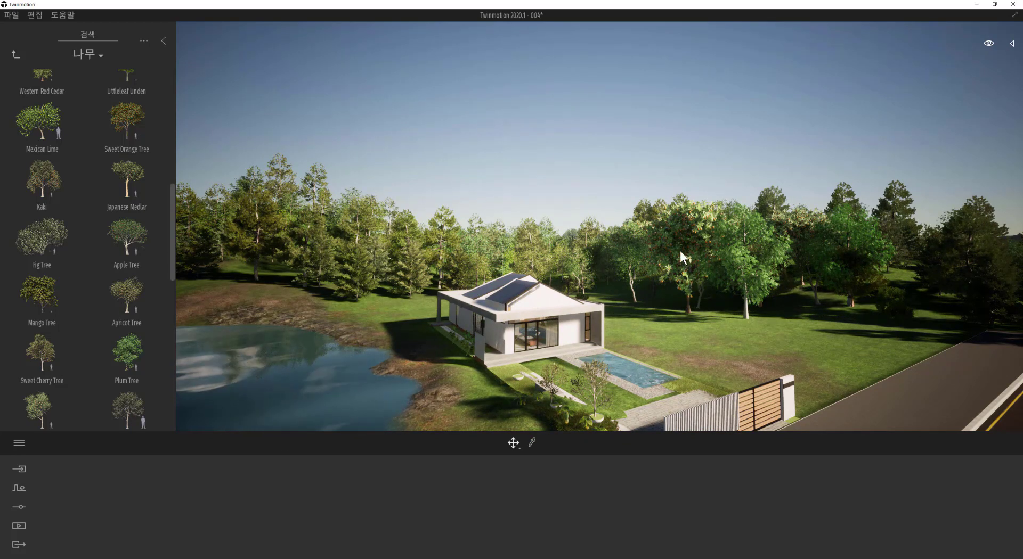
Step: Select the newly painted trees beside the house and add Sweet Birch from the tree library to their paint set
click(691, 261)
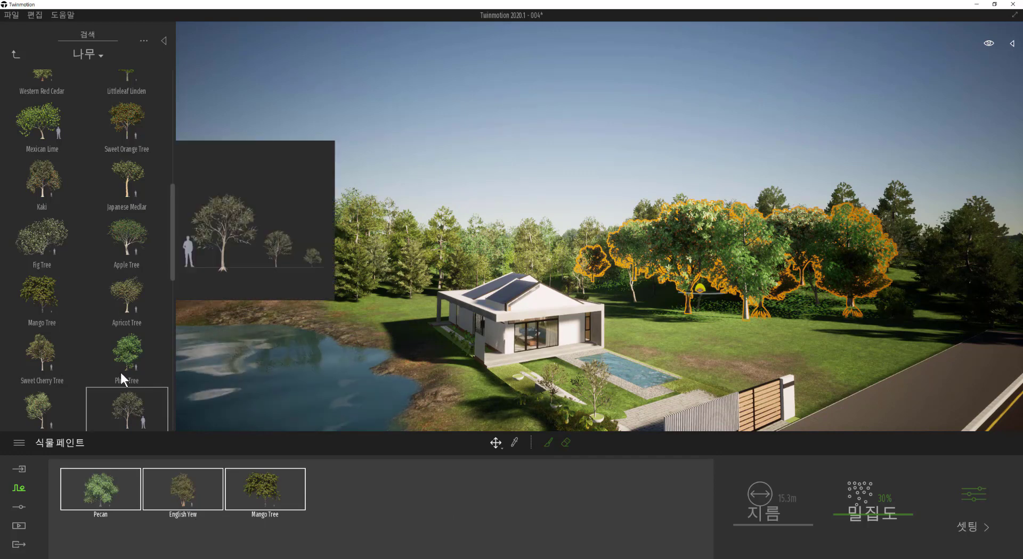
mouse_move(101, 290)
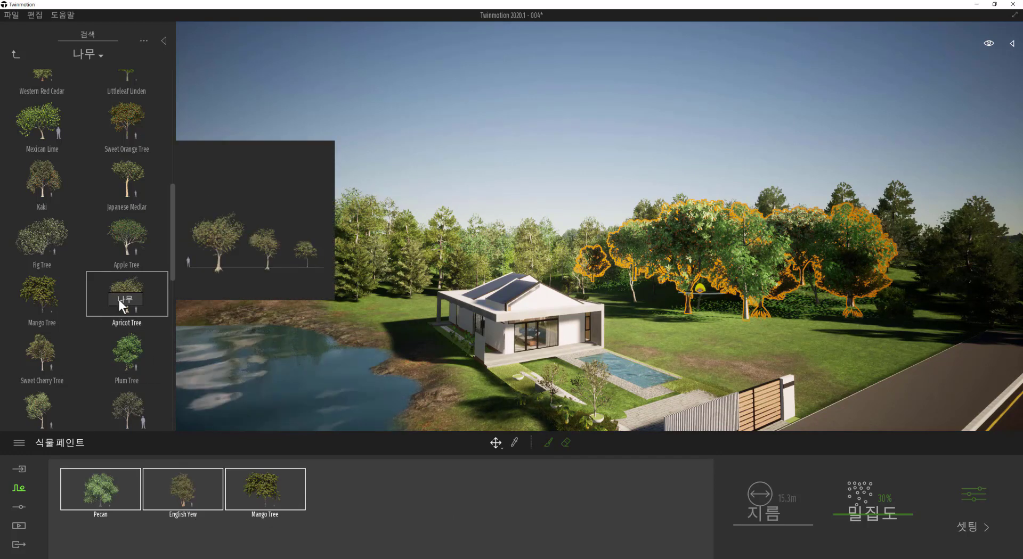
mouse_move(123, 190)
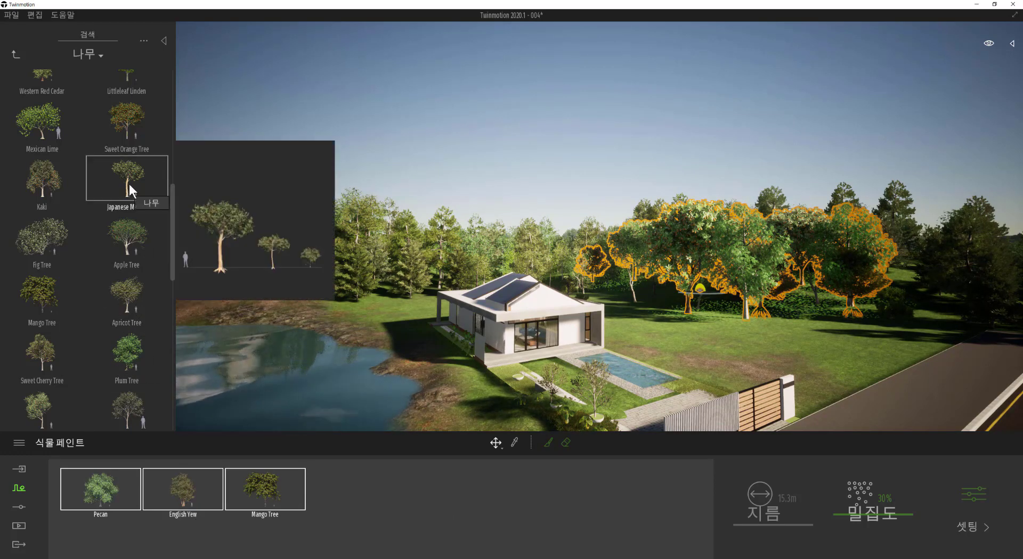
scroll(128, 181, up, 3)
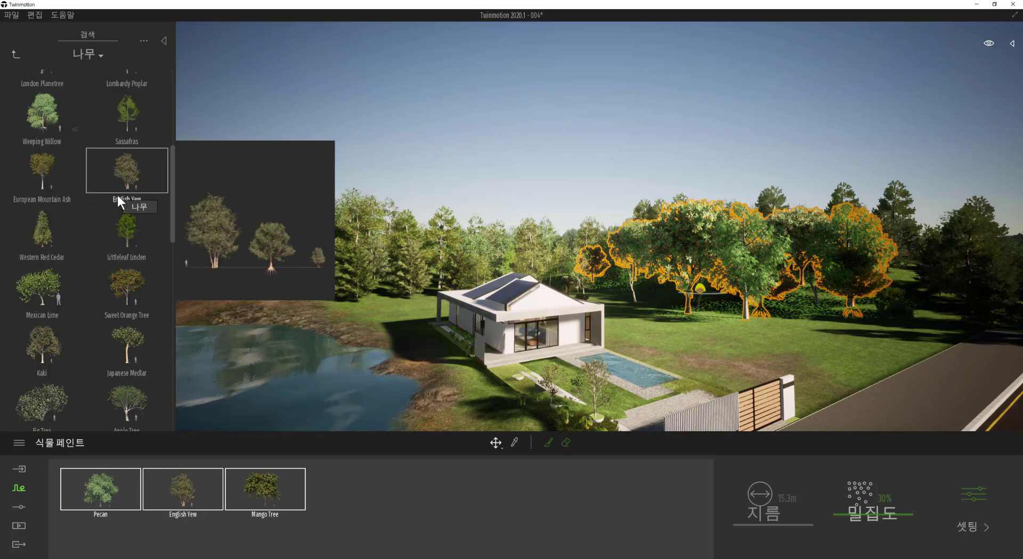
scroll(118, 192, up, 3)
scroll(114, 186, up, 3)
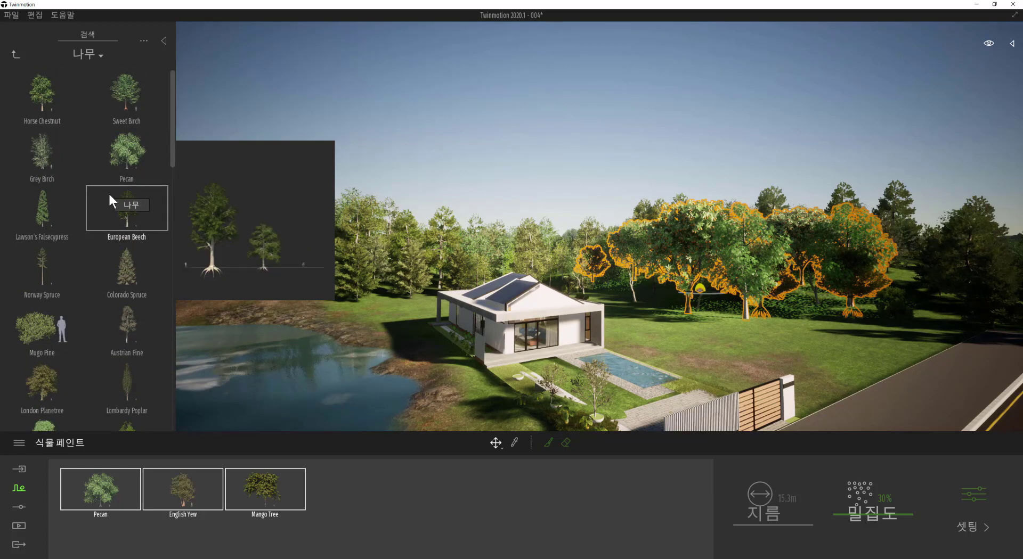
mouse_move(107, 110)
mouse_down()
mouse_move(241, 275)
mouse_move(339, 509)
mouse_move(331, 512)
mouse_up()
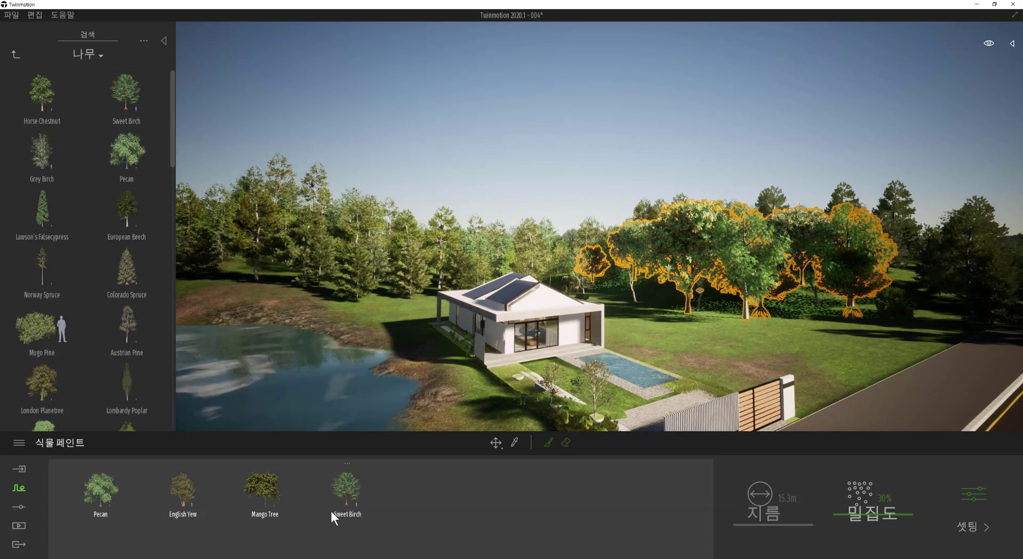
Step: Remove English Yew from the vegetation paint set
click(206, 472)
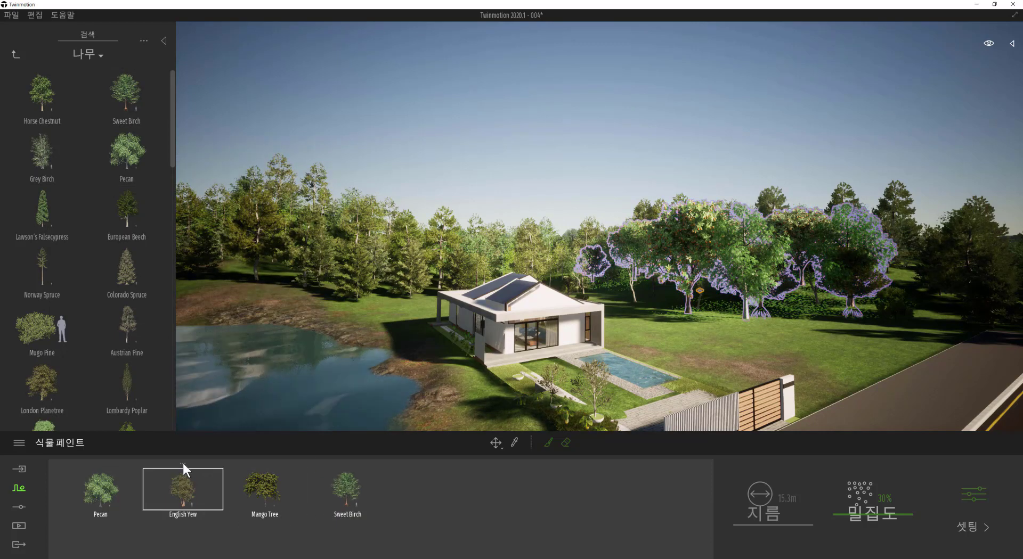
click(183, 462)
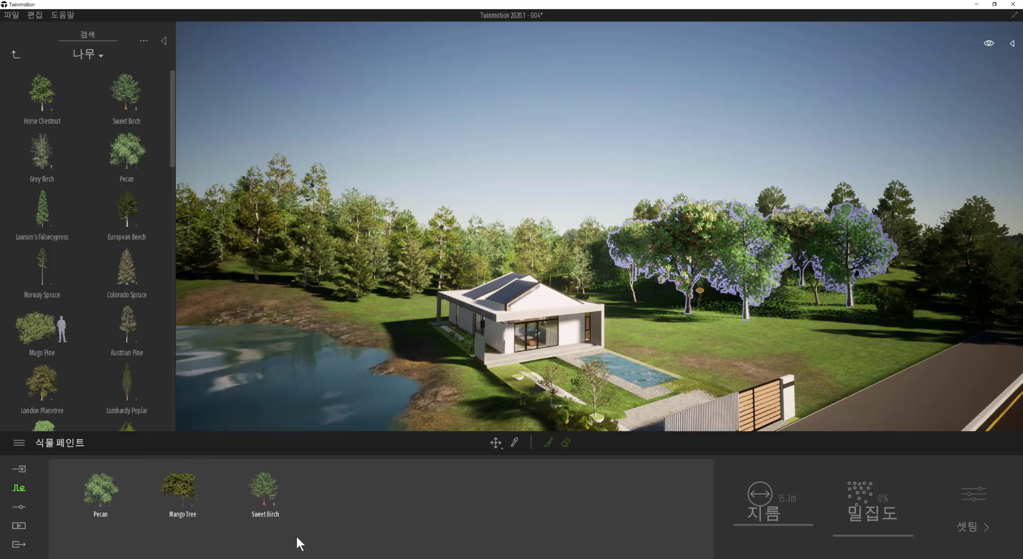
click(273, 498)
click(473, 498)
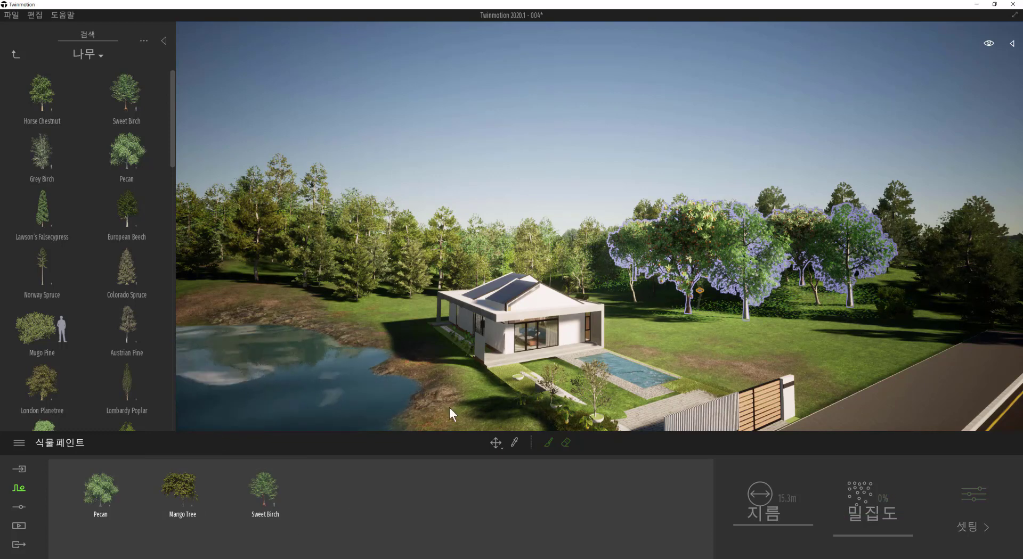
Step: Set the age of Pecan, Mango Tree and Sweet Birch in the vegetation paint set to 19%
click(269, 510)
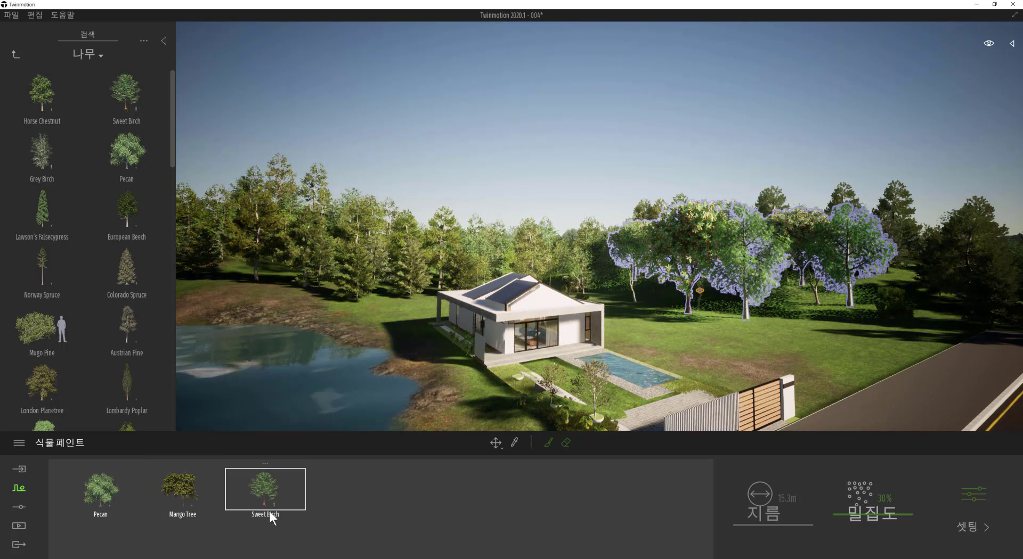
ctrl+click(189, 494)
ctrl+click(106, 489)
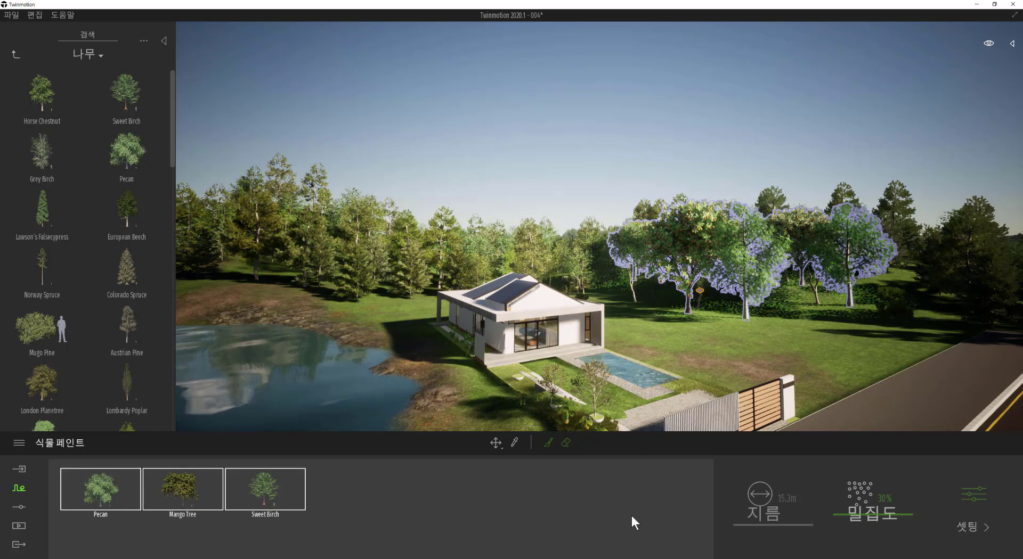
click(977, 496)
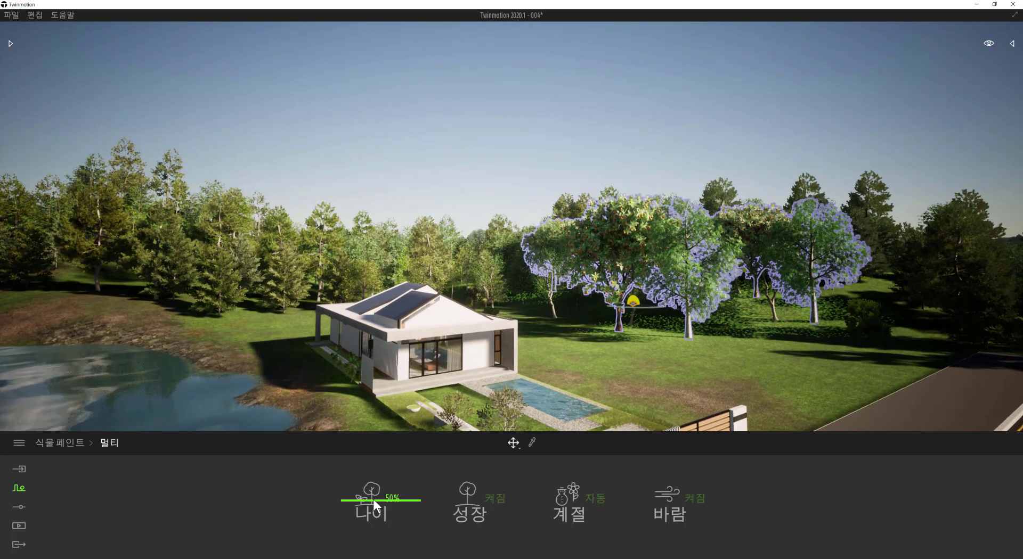
drag(373, 500, 372, 521)
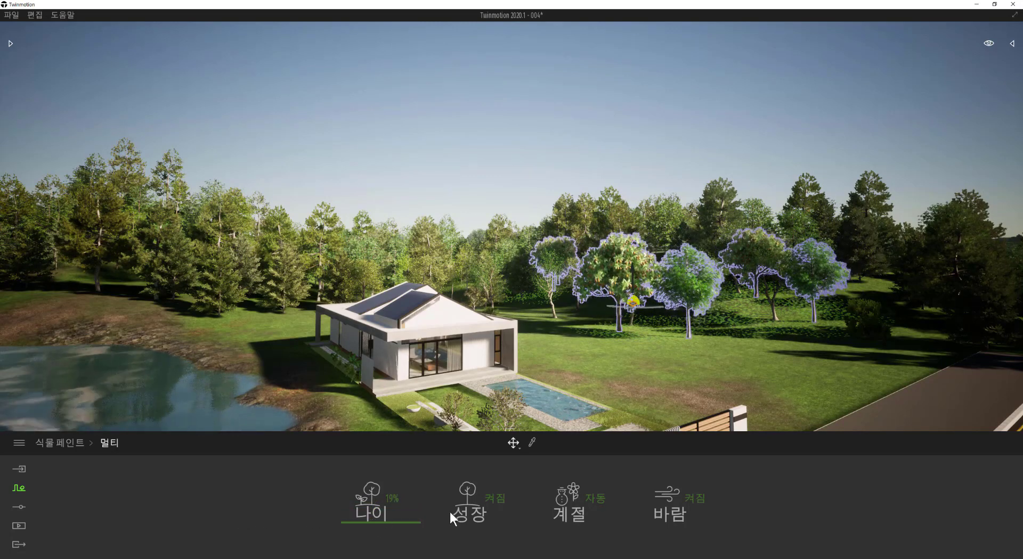
click(78, 444)
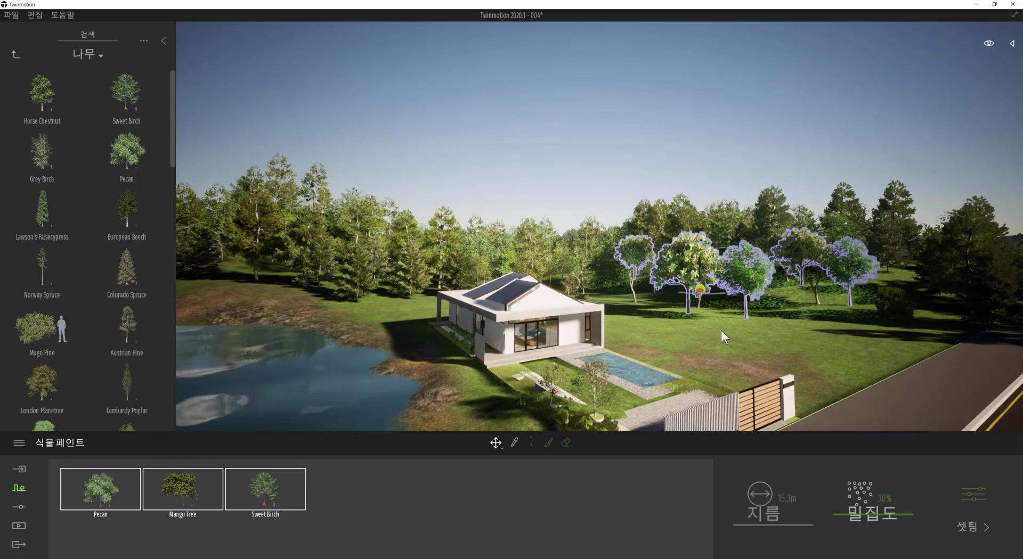
Step: Remove Mango Tree from the vegetation paint set
click(220, 533)
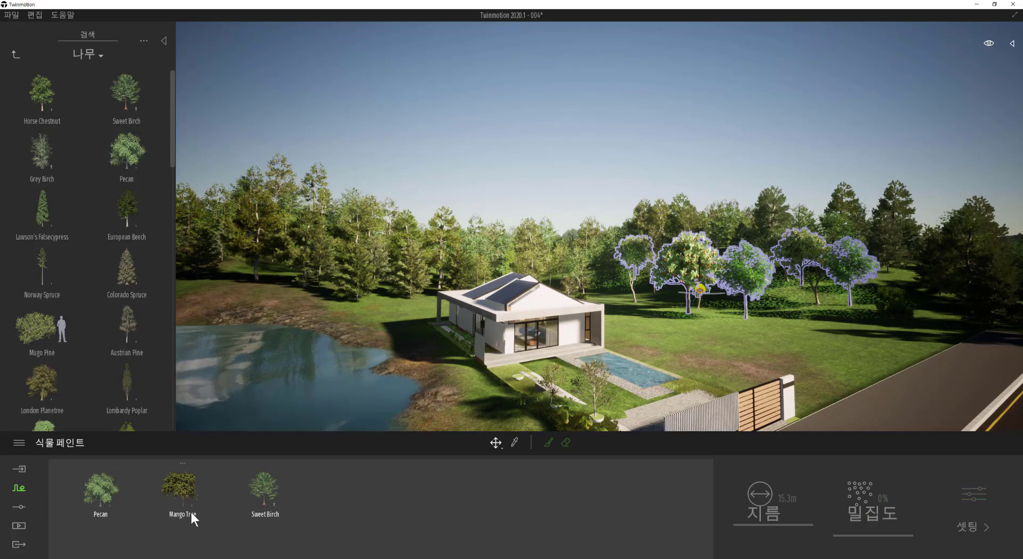
click(206, 509)
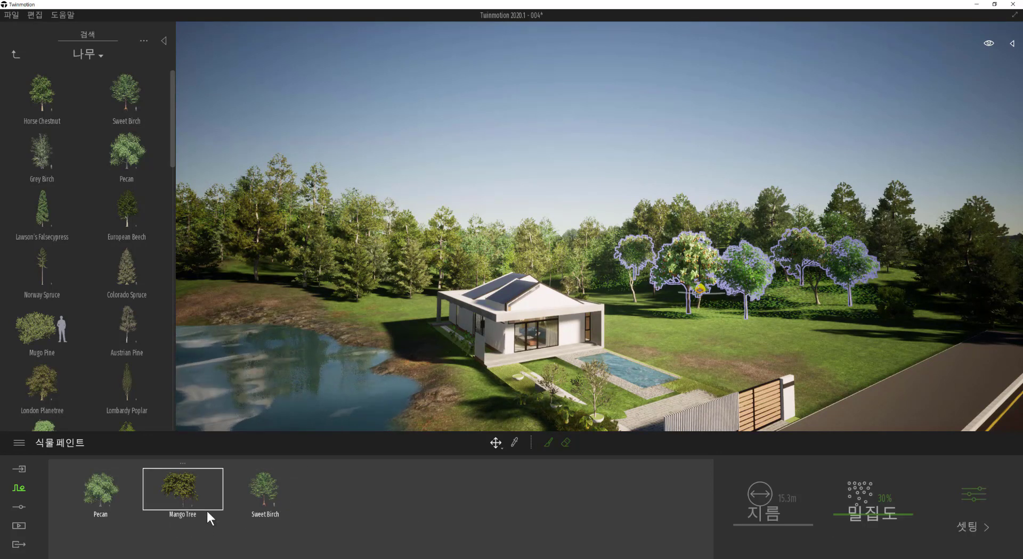
click(182, 464)
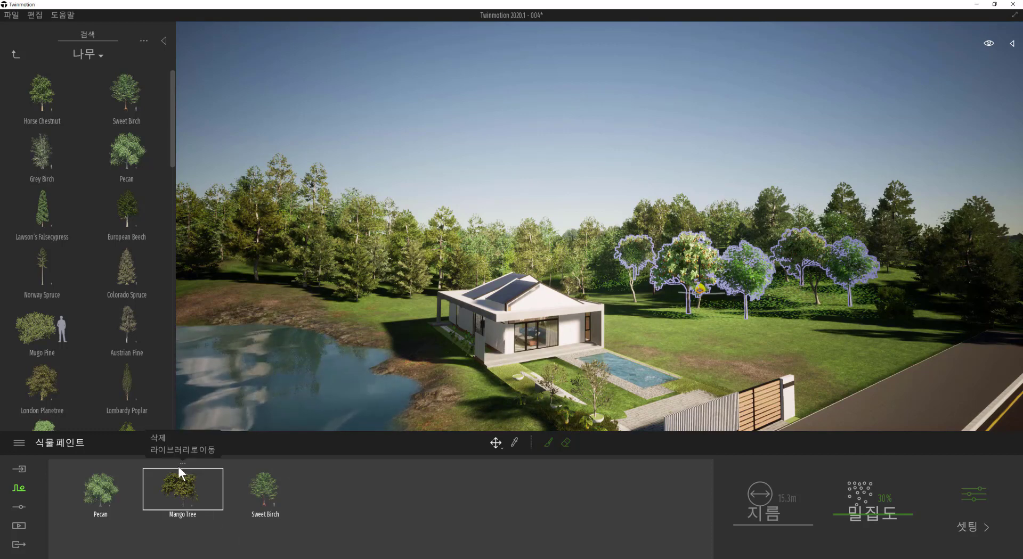
click(164, 438)
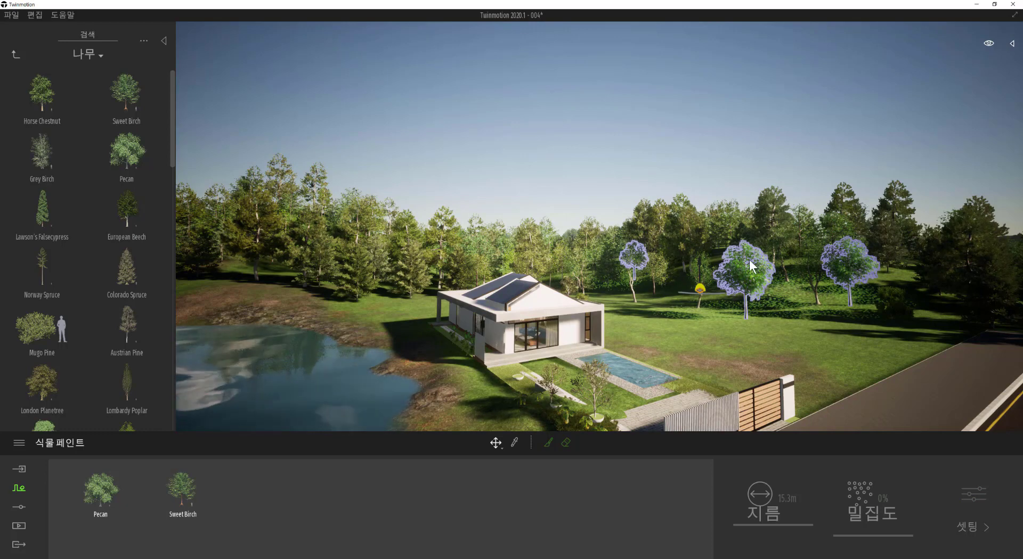
Step: Add English Yew from the tree library to the vegetation paint set alongside Pecan and Sweet Birch
scroll(95, 311, down, 1)
scroll(111, 224, down, 3)
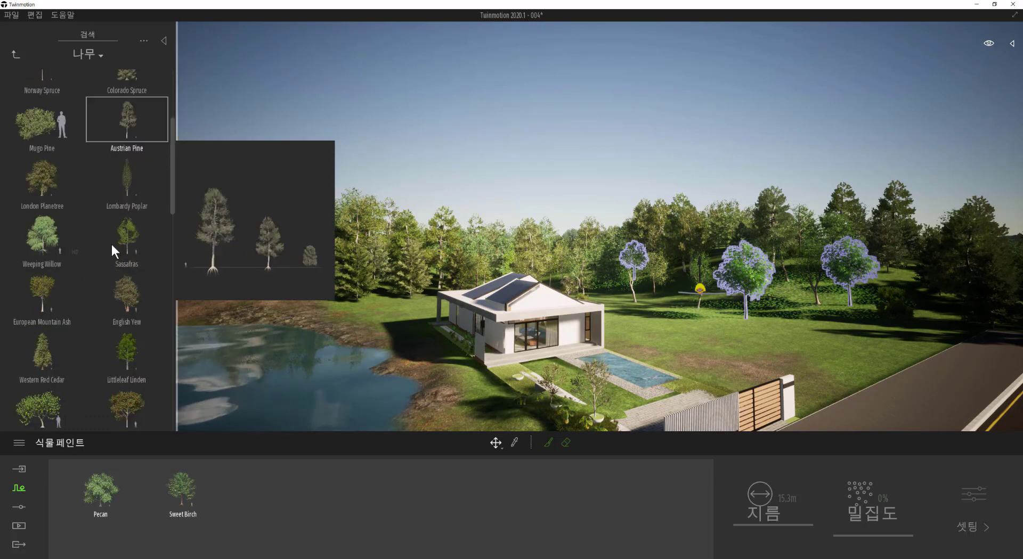
mouse_move(145, 322)
mouse_down()
mouse_move(209, 502)
mouse_move(241, 501)
mouse_up()
click(278, 501)
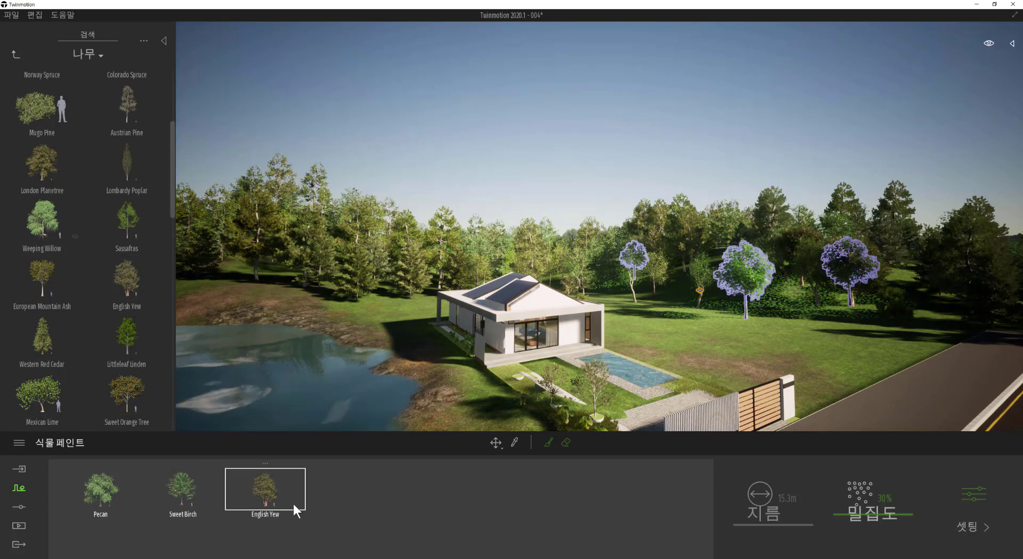
key(ctrl+z)
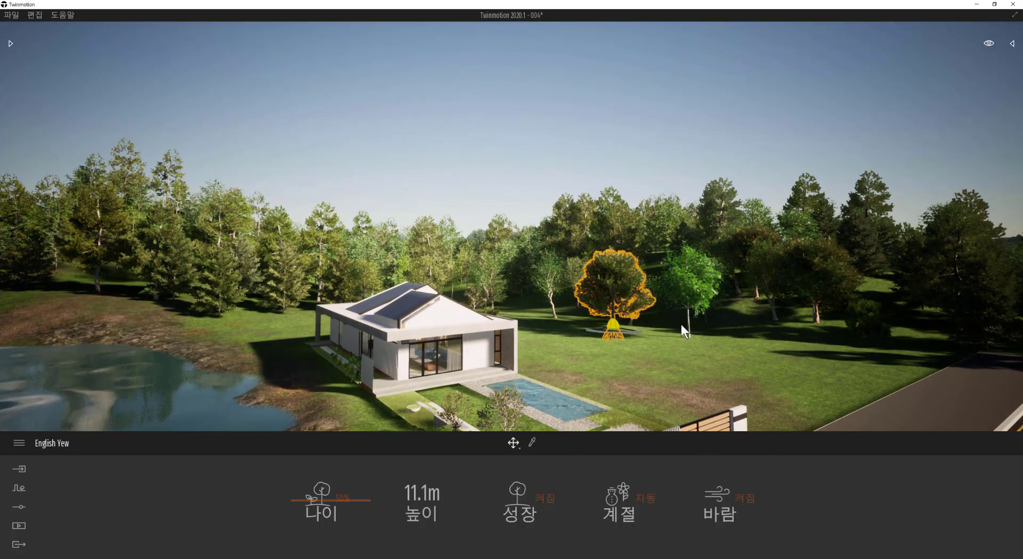
click(19, 488)
click(460, 509)
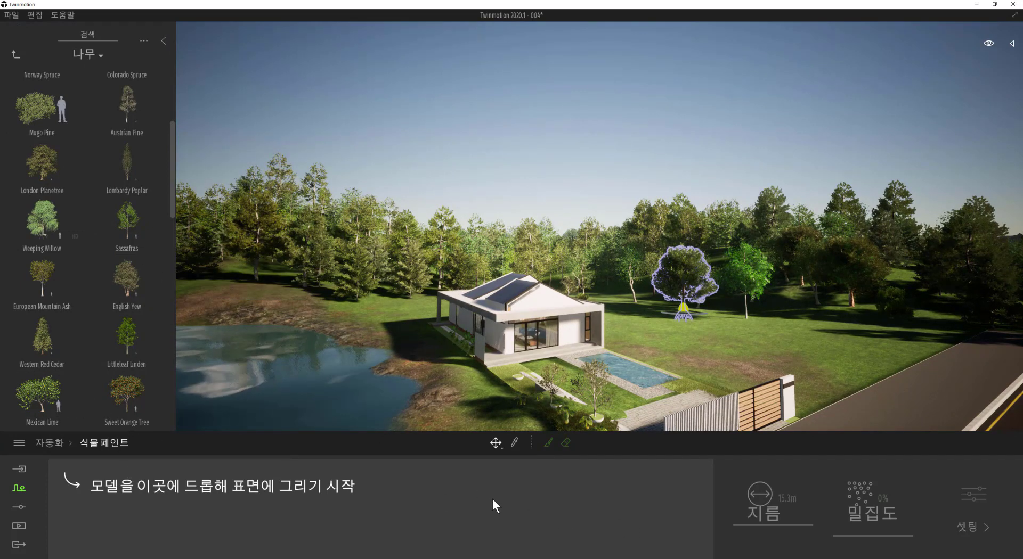
click(513, 161)
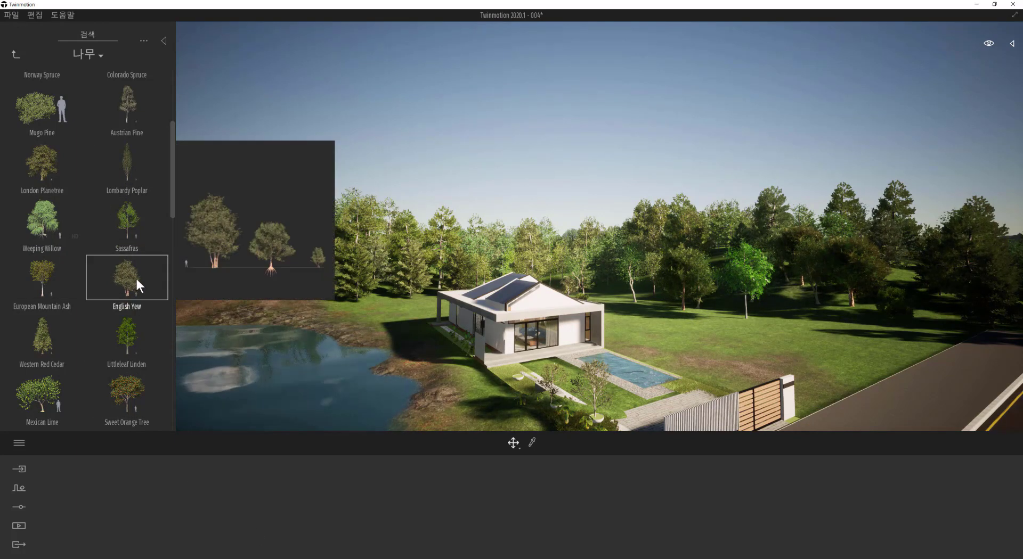
drag(129, 282, 98, 376)
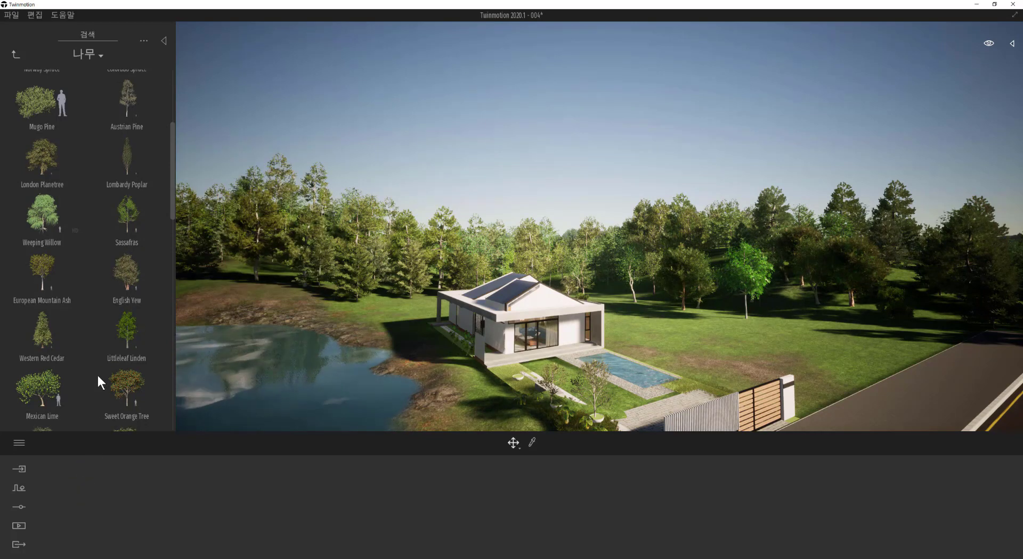
scroll(99, 360, down, 2)
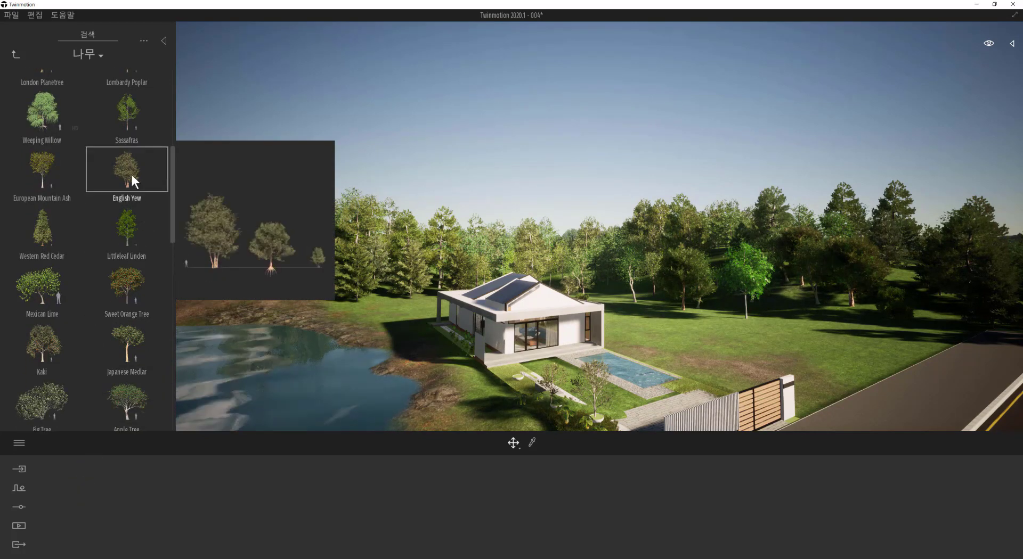
drag(132, 176, 127, 233)
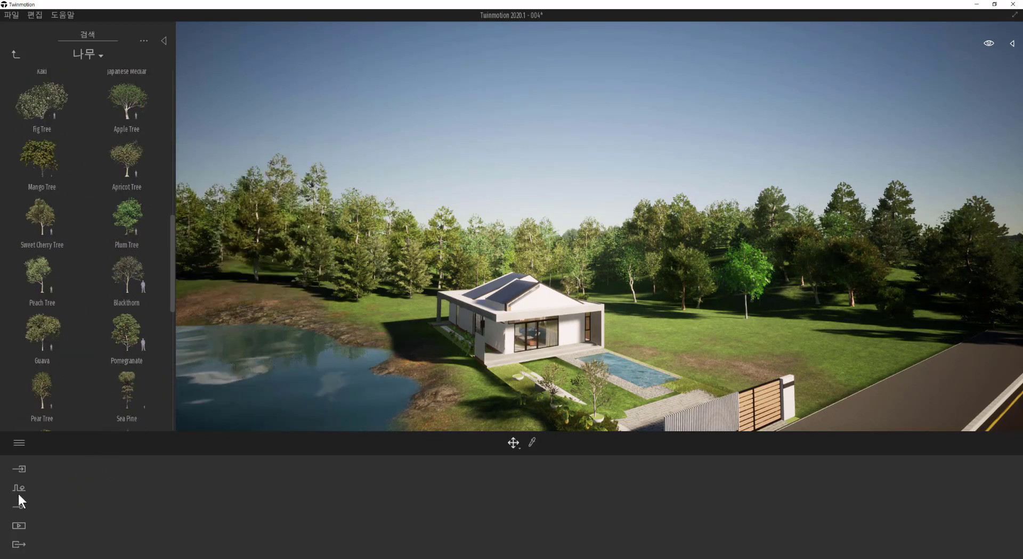
Step: Start a new vegetation paint set and add Blackthorn, Cork Oak and English Oak from the tree library
click(19, 489)
click(453, 501)
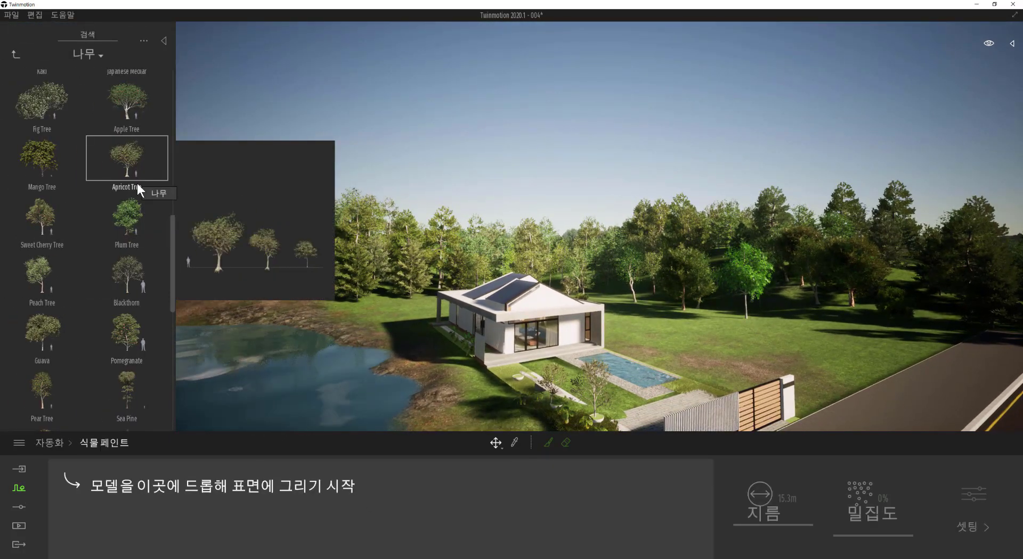
scroll(123, 235, down, 1)
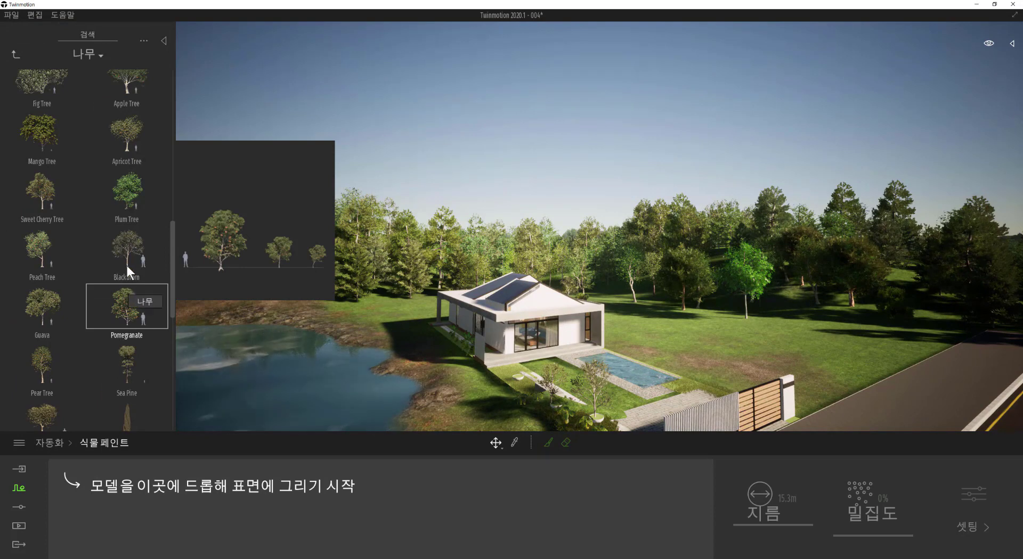
mouse_move(127, 265)
mouse_down()
mouse_move(171, 459)
mouse_move(200, 514)
mouse_up()
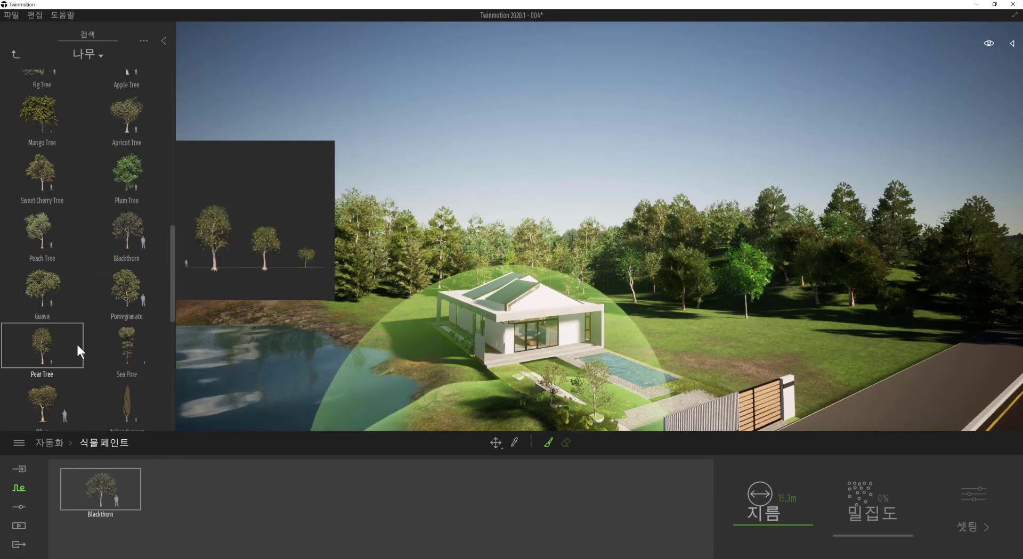
scroll(84, 352, down, 4)
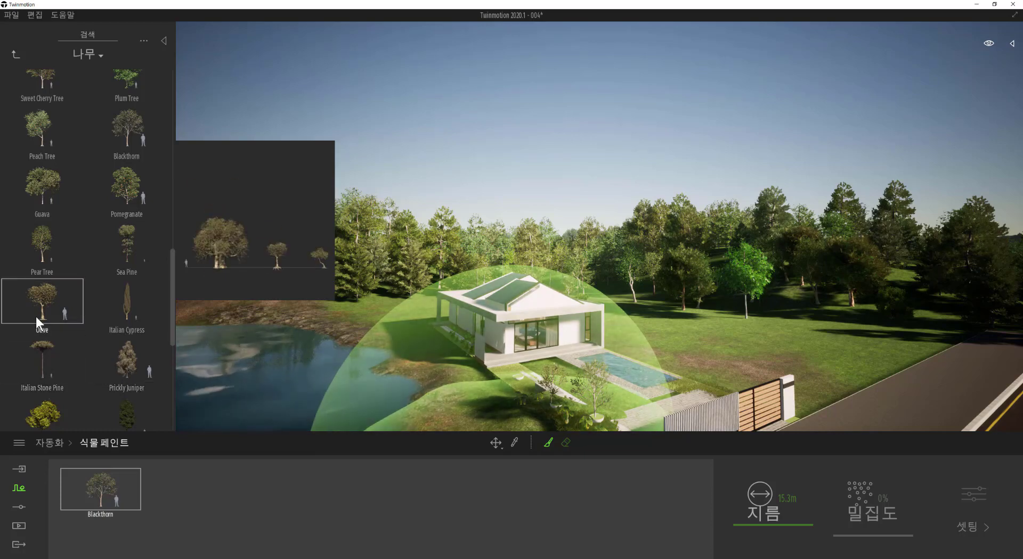
drag(36, 314, 187, 473)
scroll(63, 288, down, 6)
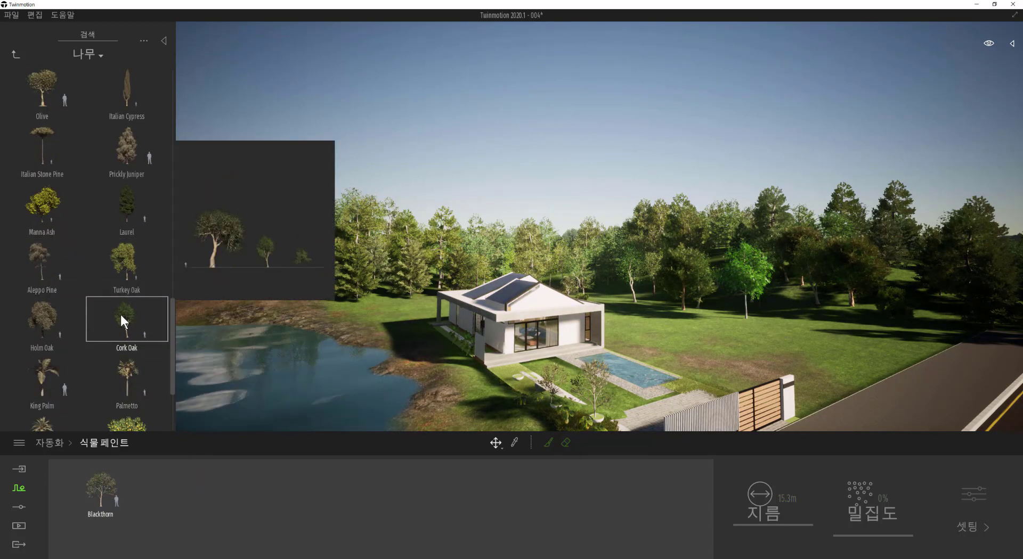
mouse_move(120, 312)
mouse_down()
mouse_move(162, 425)
mouse_move(142, 482)
mouse_move(160, 487)
mouse_up()
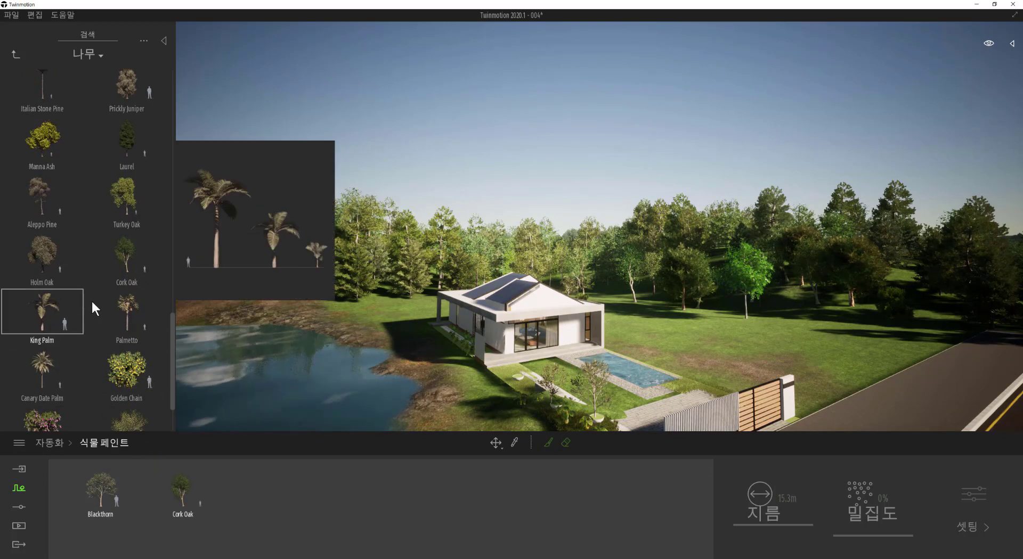
scroll(93, 304, down, 3)
drag(130, 354, 209, 490)
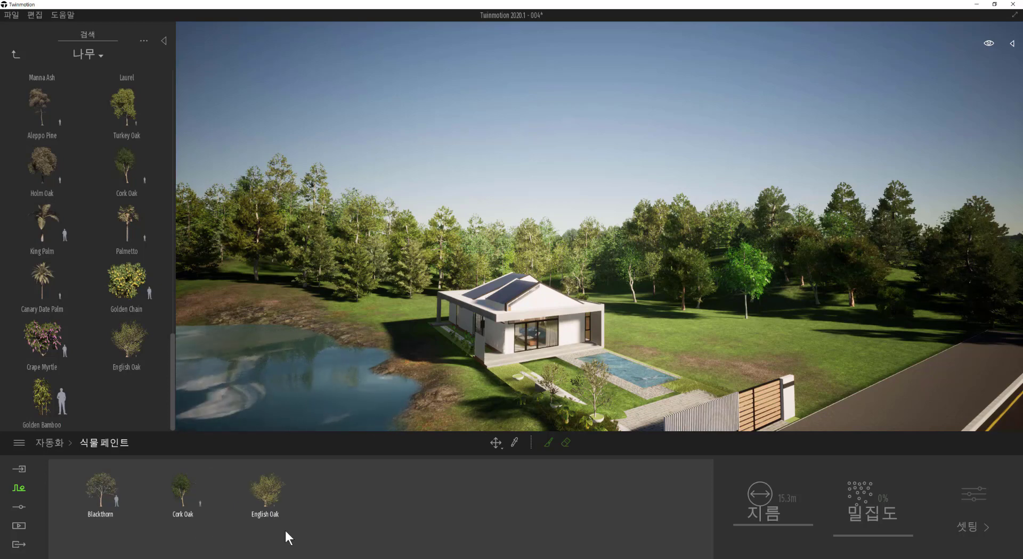
Step: Set English Oak's density to 35% and paint the three species along the forest edge behind the house with a 15.3 m brush
click(265, 490)
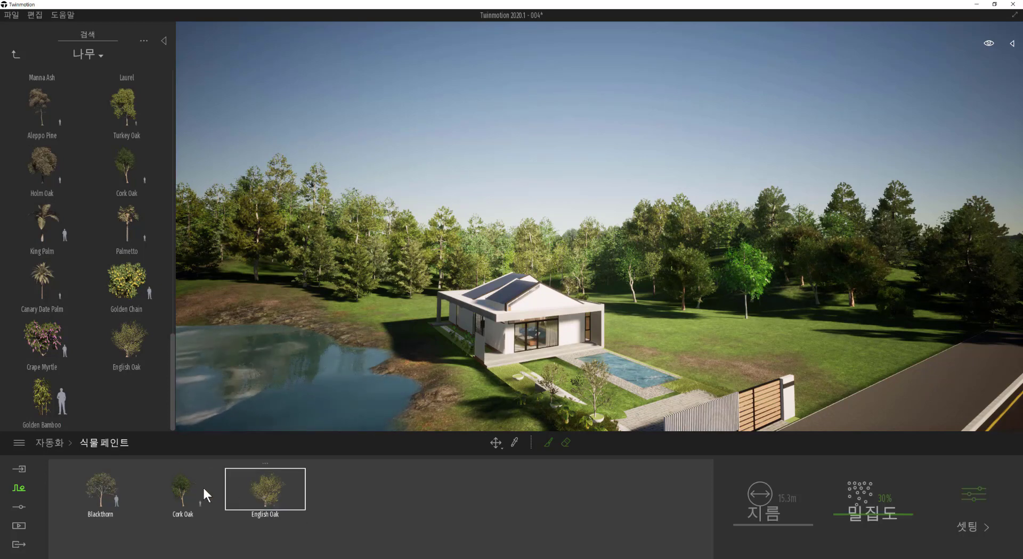
click(837, 511)
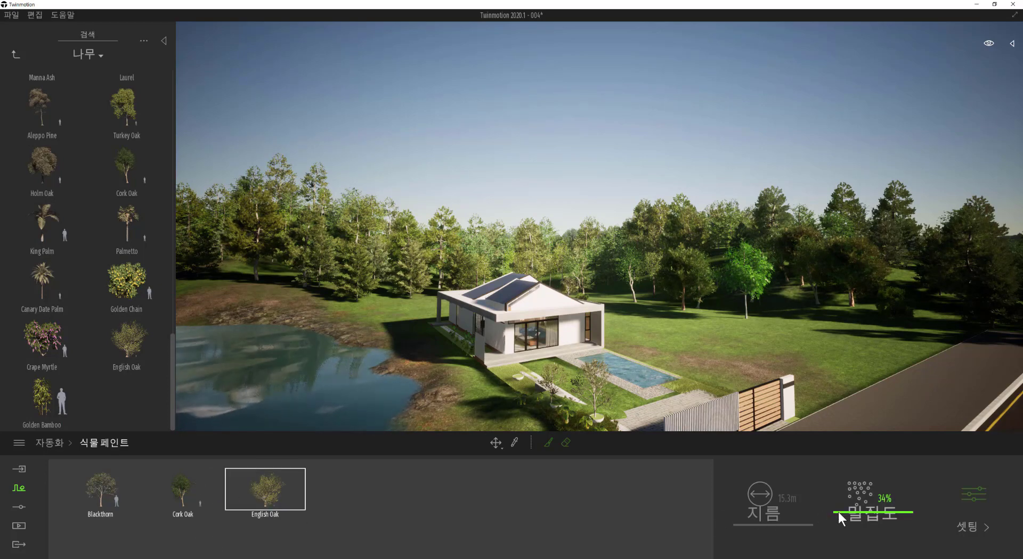
click(549, 444)
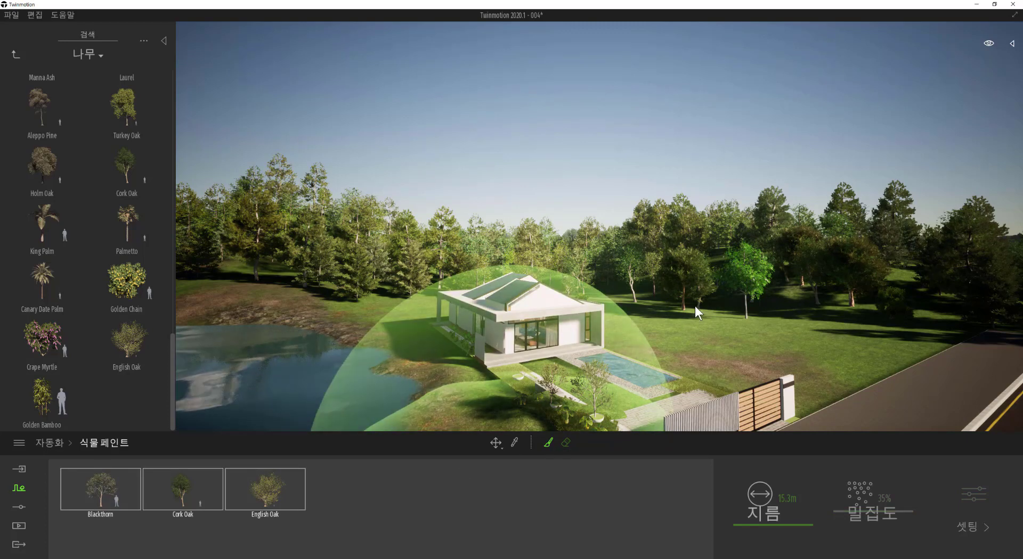
click(811, 307)
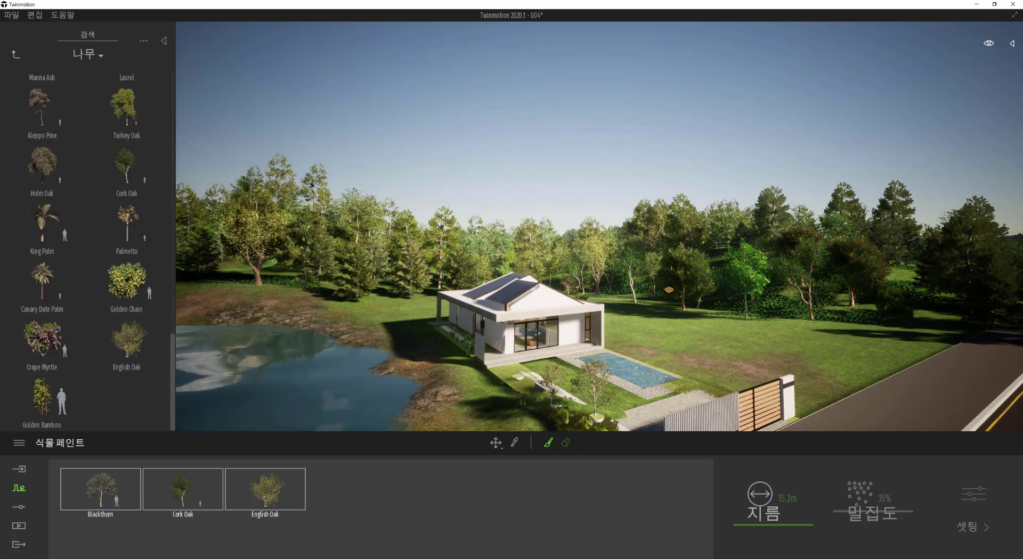
Step: Save the project and leave the vegetation brush
click(13, 16)
click(41, 85)
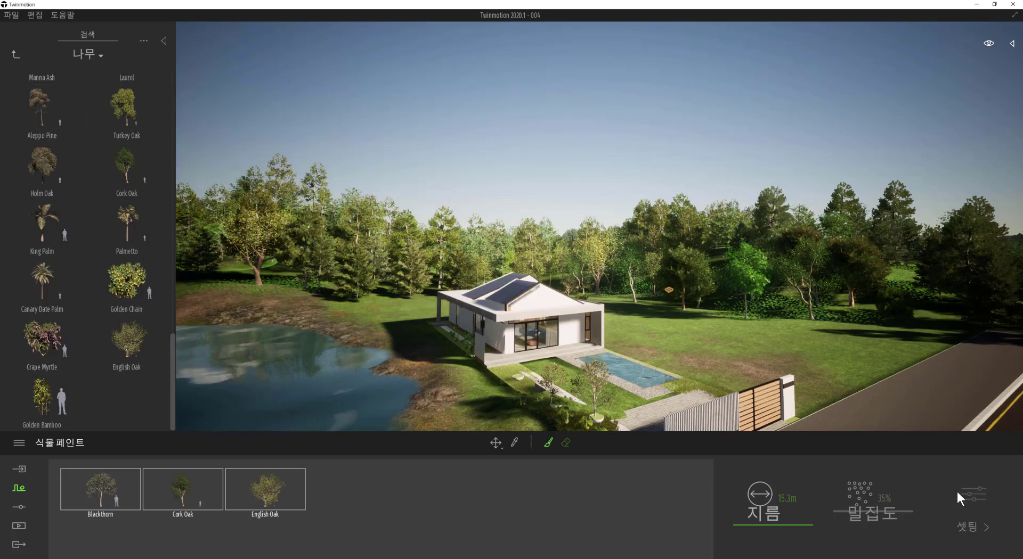
click(329, 519)
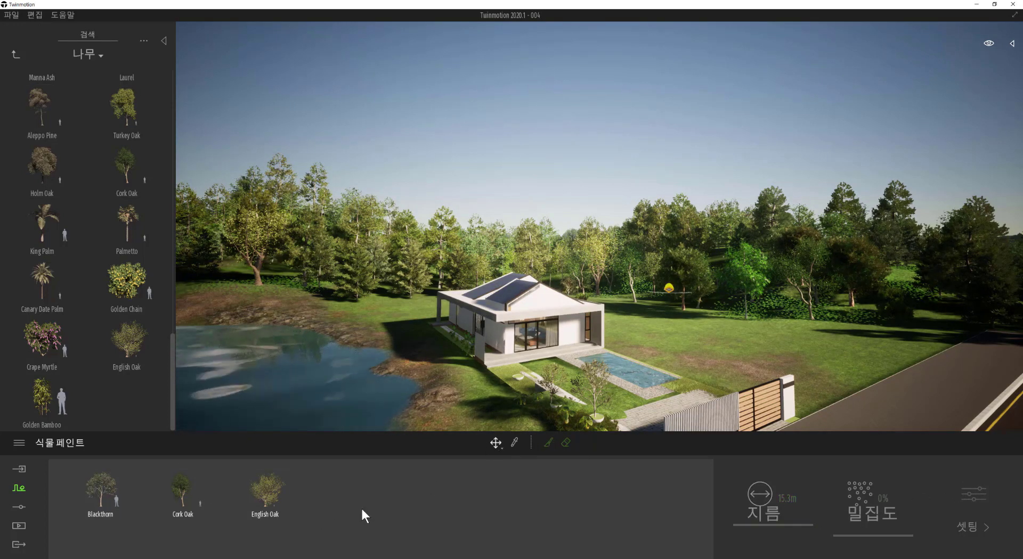
Step: Lower the age of Cork Oak in the vegetation paint set and return to the set's species list
click(220, 508)
click(969, 526)
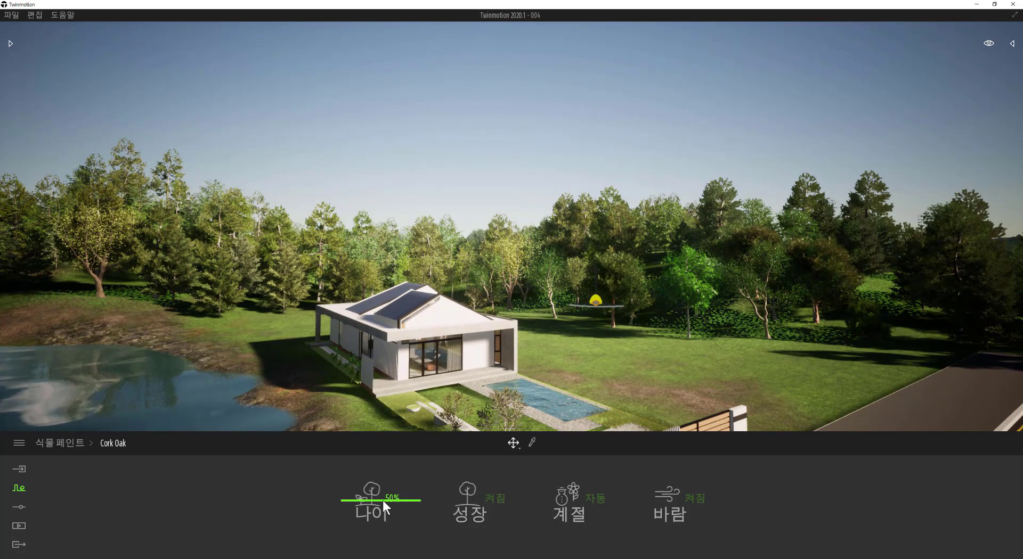
drag(383, 500, 365, 520)
click(73, 443)
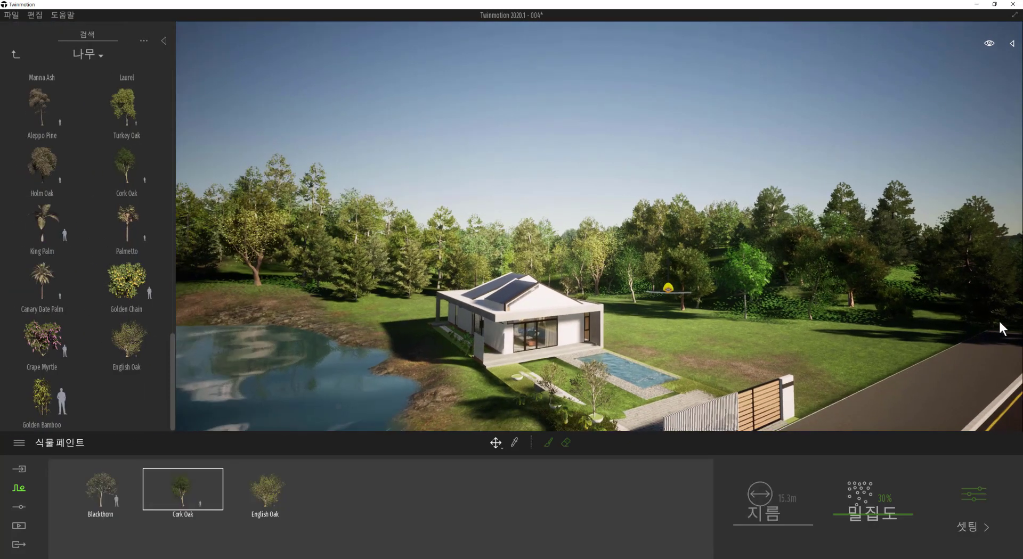
Step: Set the age of English Oak in the vegetation paint set to 45%
click(273, 494)
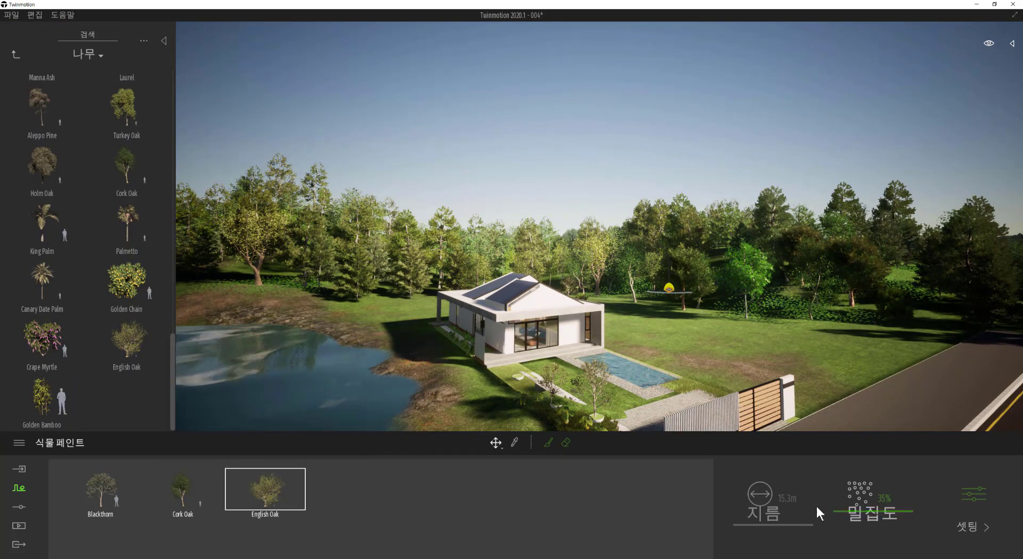
click(983, 497)
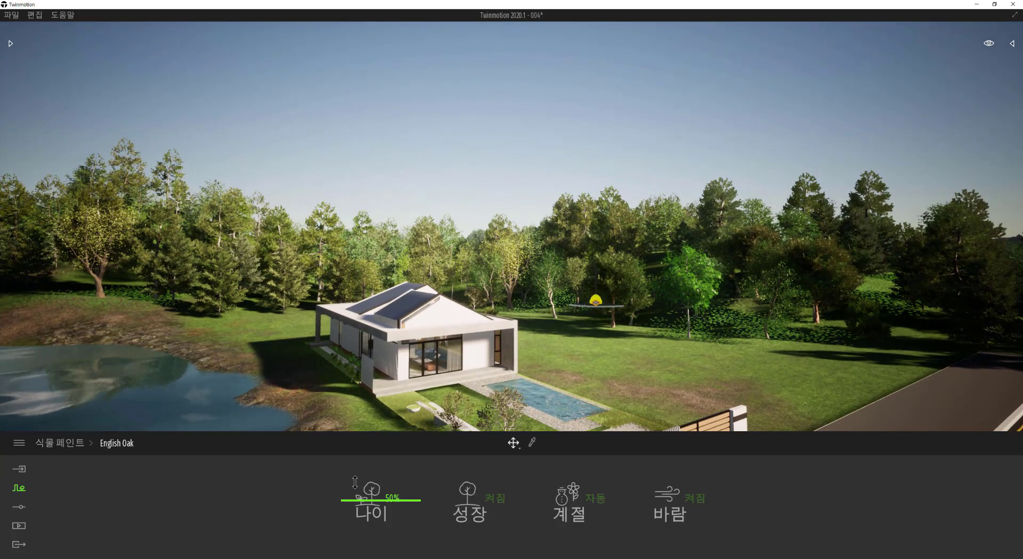
mouse_move(359, 507)
mouse_down()
mouse_move(358, 477)
mouse_move(368, 503)
mouse_up()
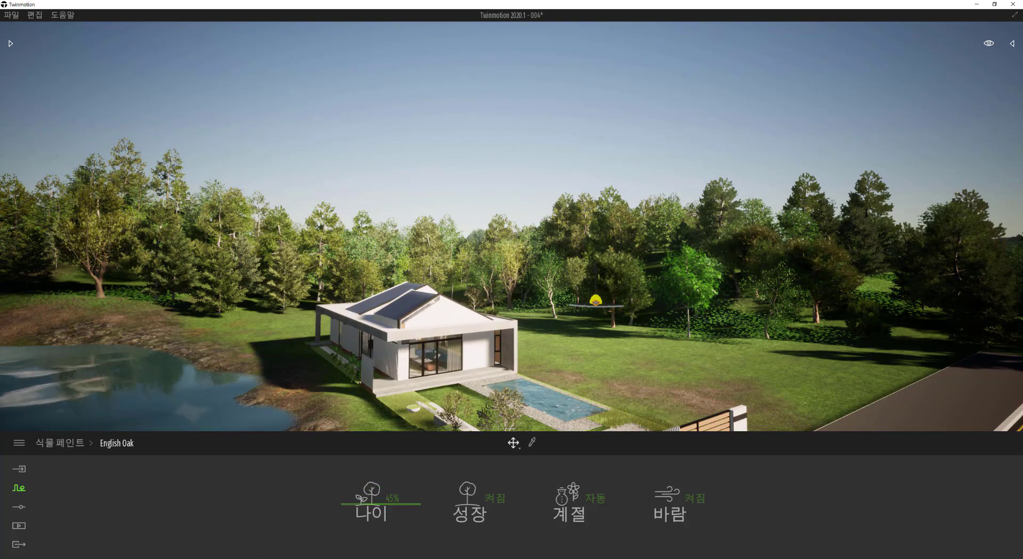
Step: Return from English Oak's settings to the paint set's species list and save the project
shift+middle_drag(353, 368, 389, 362)
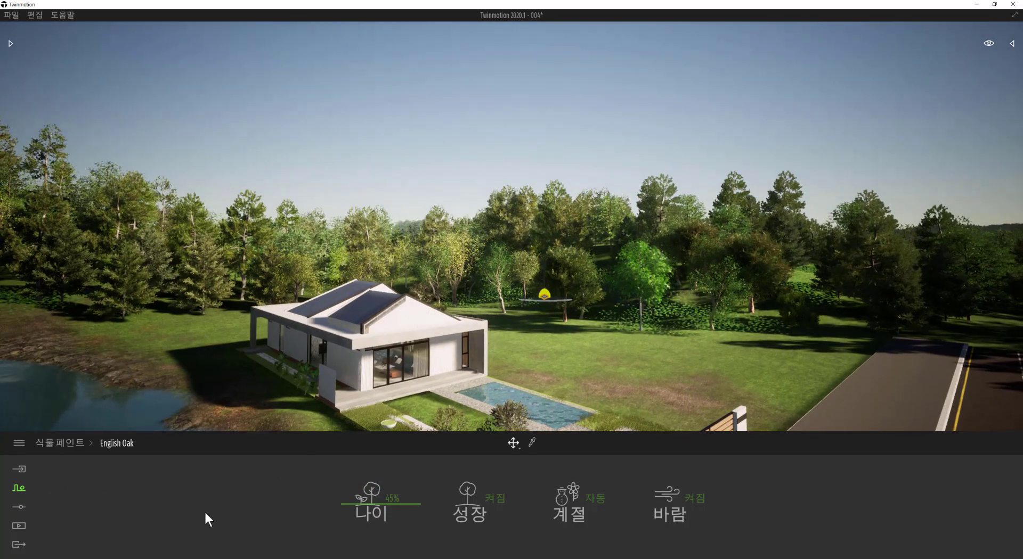
click(60, 444)
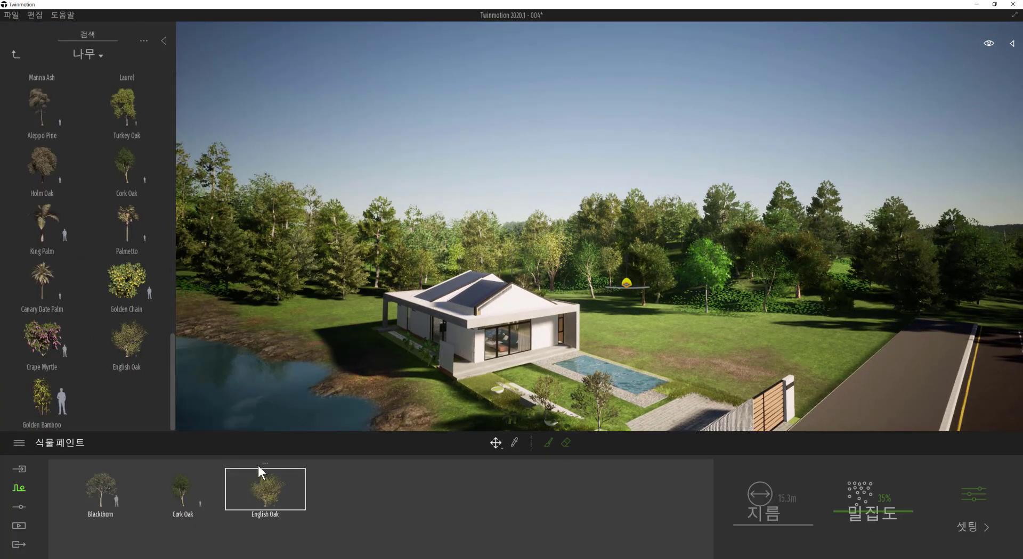
click(11, 15)
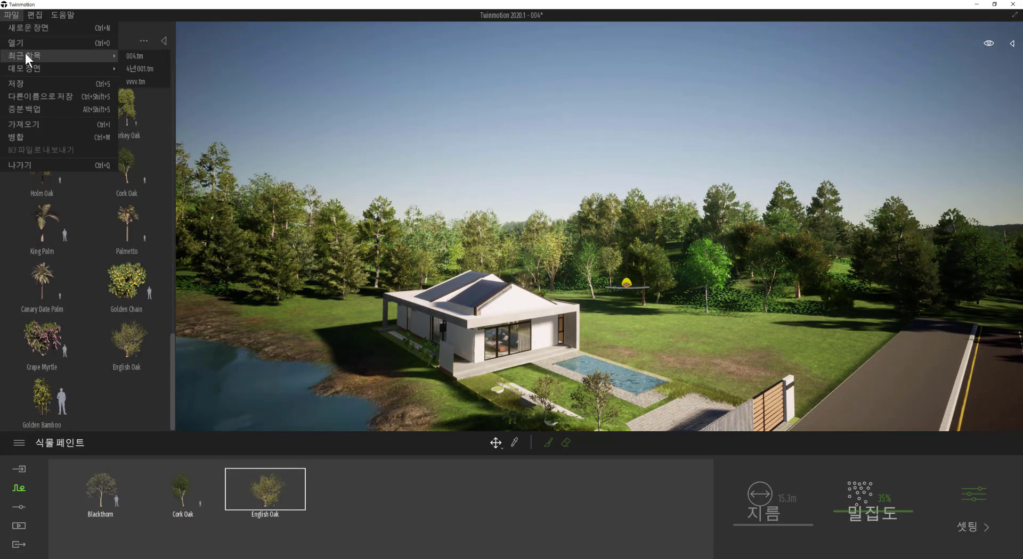
click(30, 86)
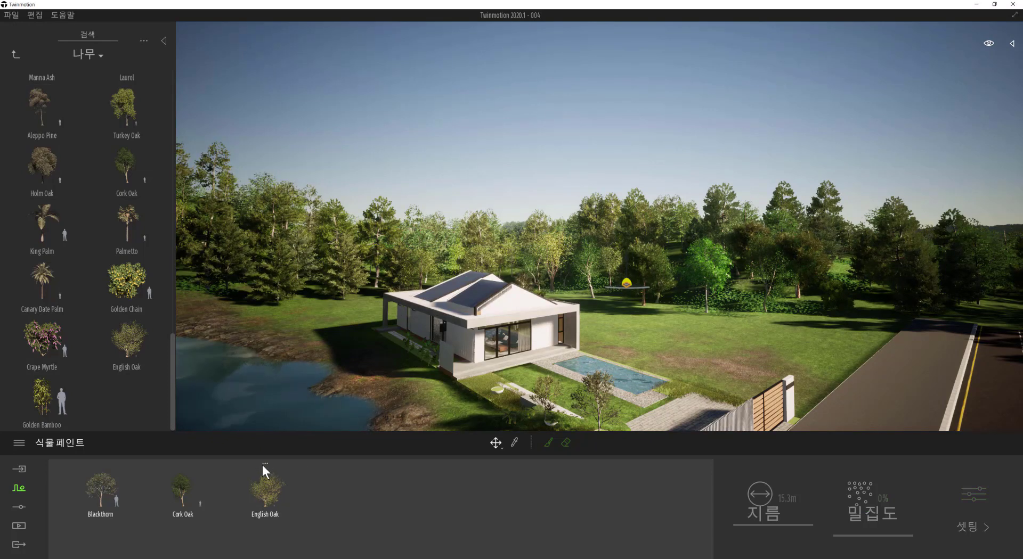
Step: Remove English Oak and Cork Oak from the vegetation paint set, keeping Blackthorn
click(263, 466)
click(243, 439)
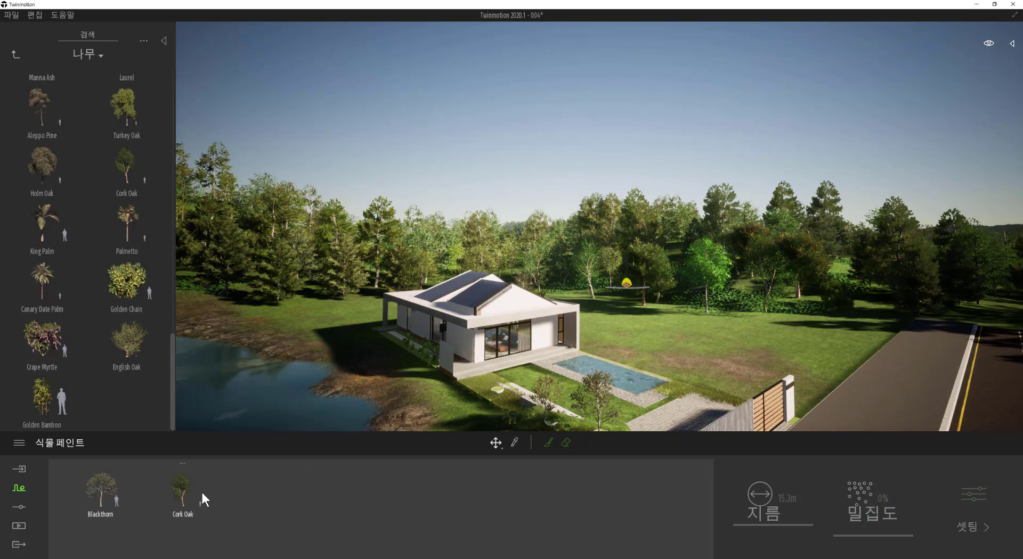
click(181, 468)
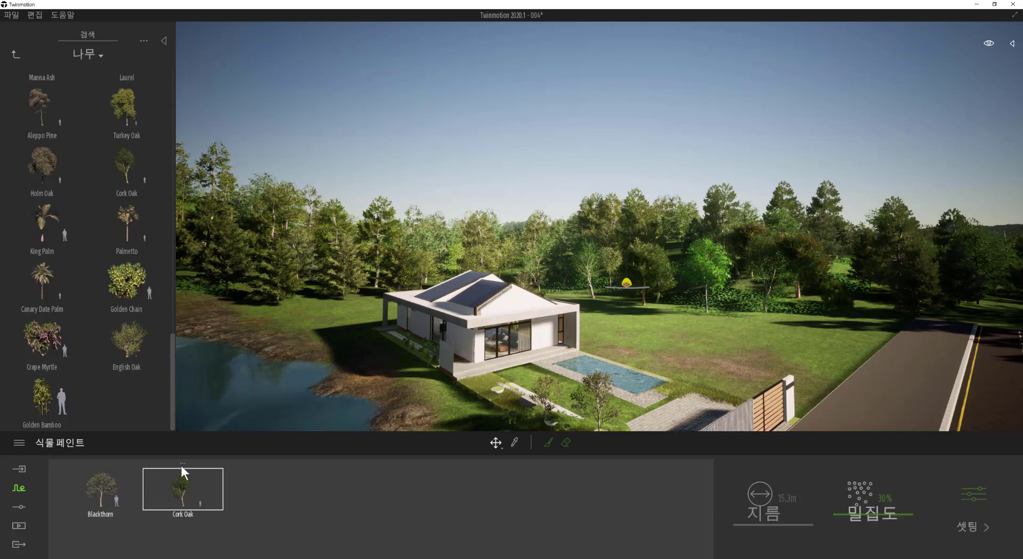
key(Delete)
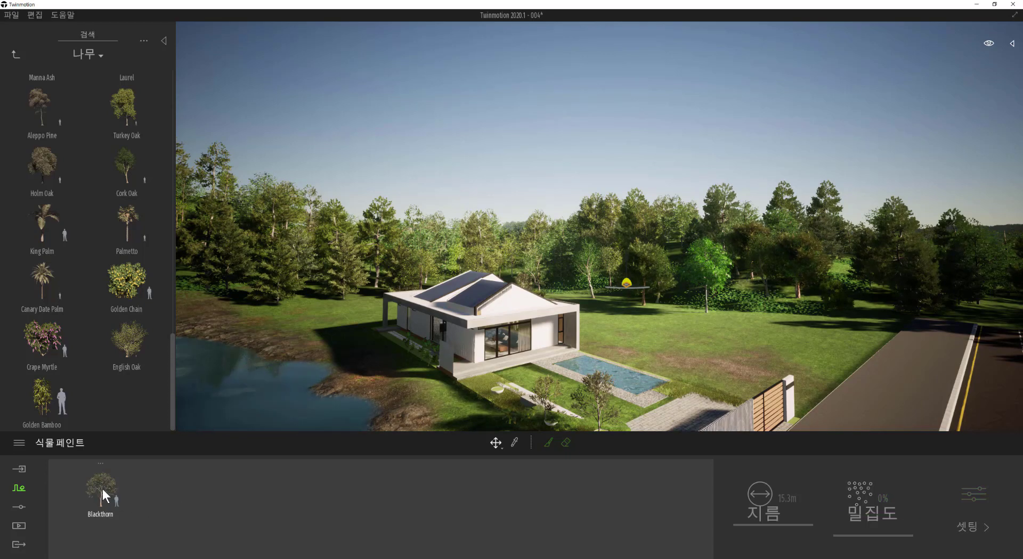
Step: Add Holm Oak to the paint set beside Blackthorn and set the vegetation brush diameter to 14.2 m
click(102, 490)
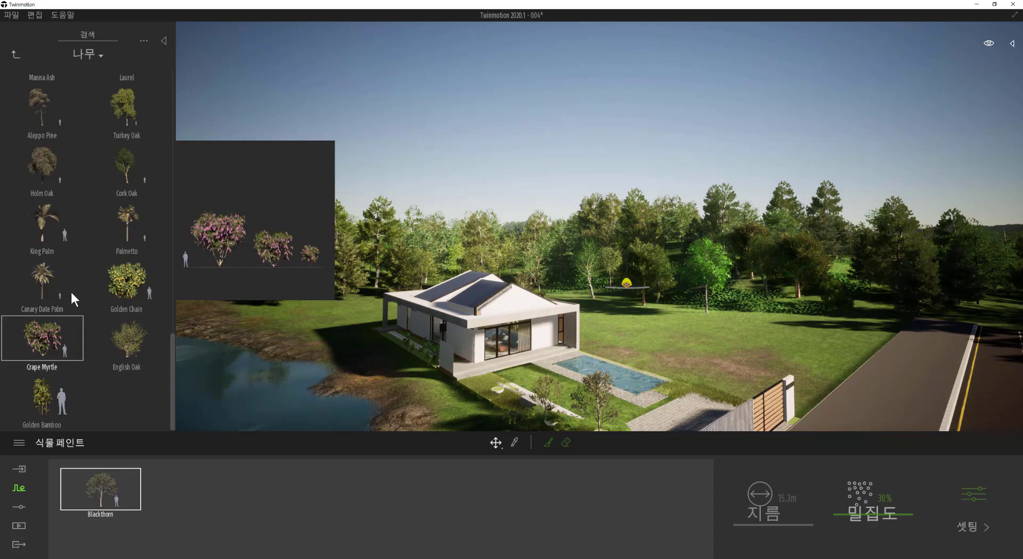
scroll(72, 295, up, 3)
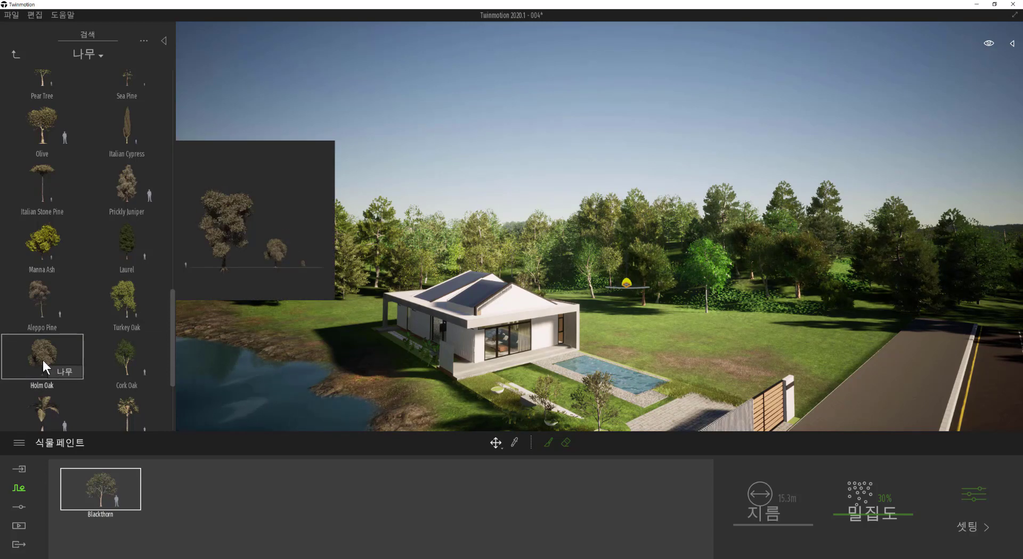
mouse_move(43, 360)
mouse_down()
mouse_move(124, 406)
mouse_move(201, 501)
mouse_up()
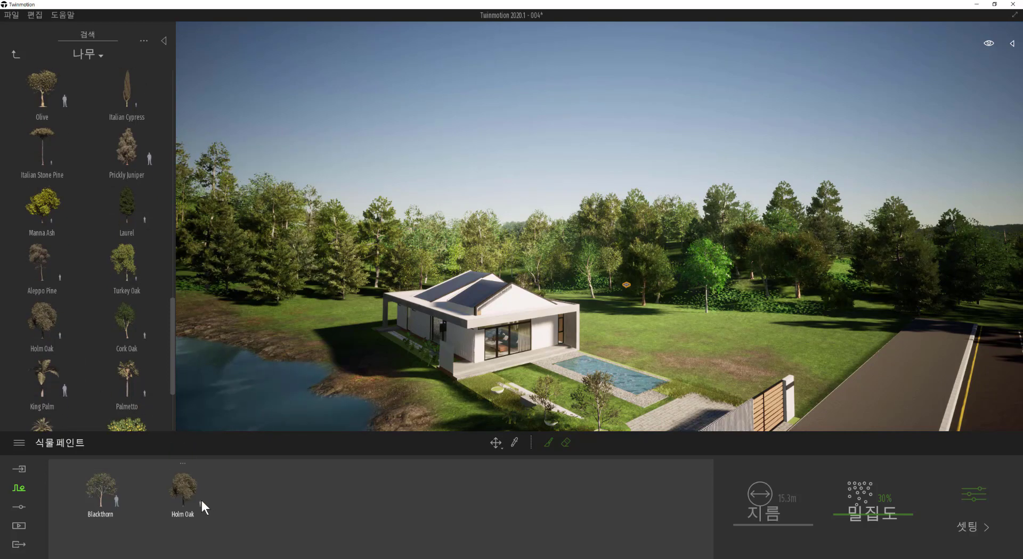
click(551, 447)
mouse_move(770, 522)
mouse_down()
mouse_move(809, 521)
mouse_move(751, 525)
mouse_up()
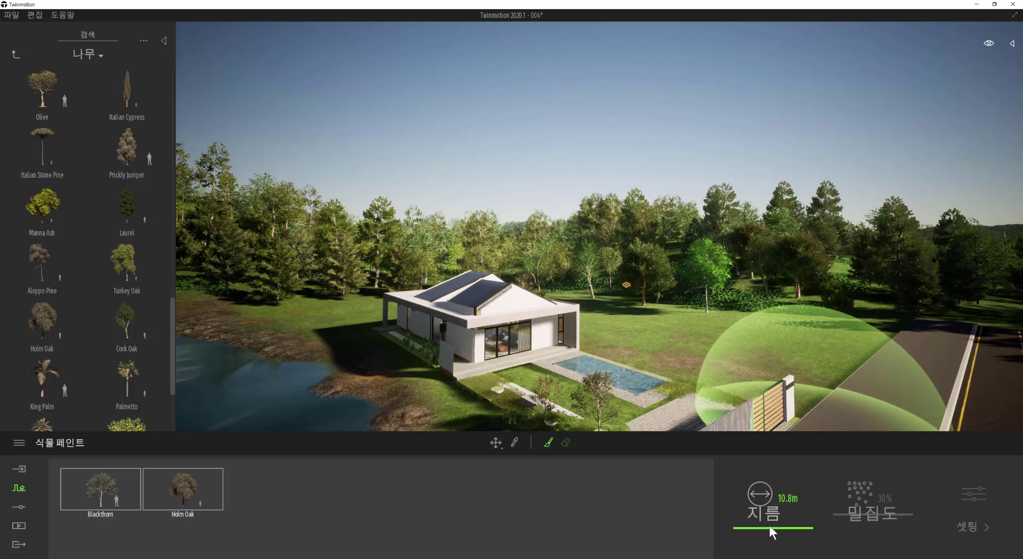
drag(769, 526, 770, 524)
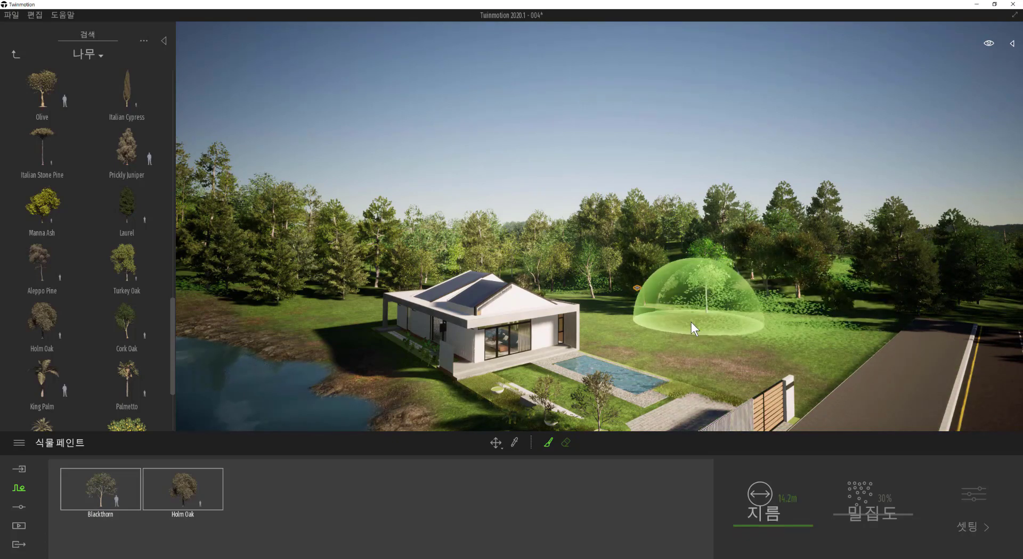
Step: Paint Blackthorn and Holm Oak along the far side of the road and on the lawn beside the house
shift+middle_drag(525, 272, 662, 235)
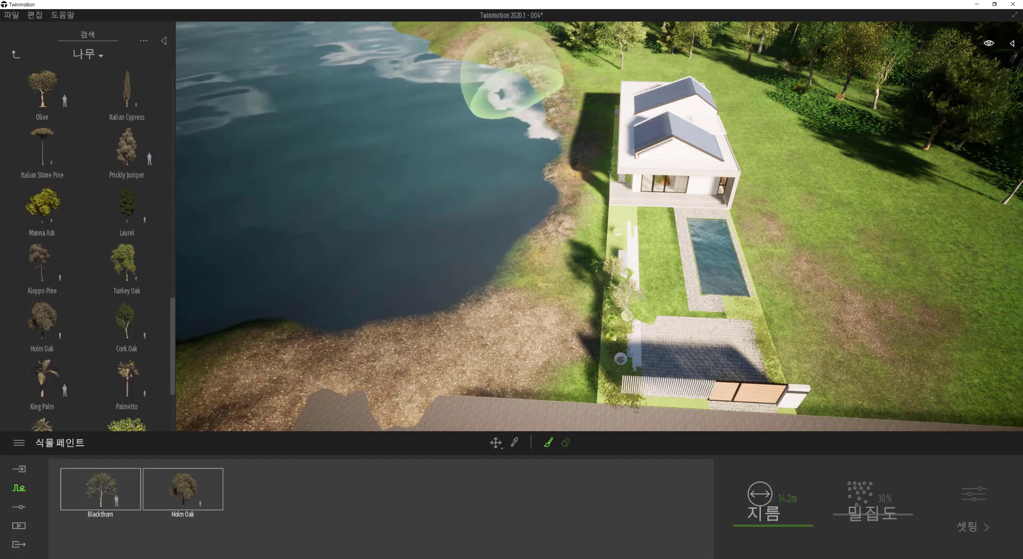
shift+middle_drag(510, 90, 429, 143)
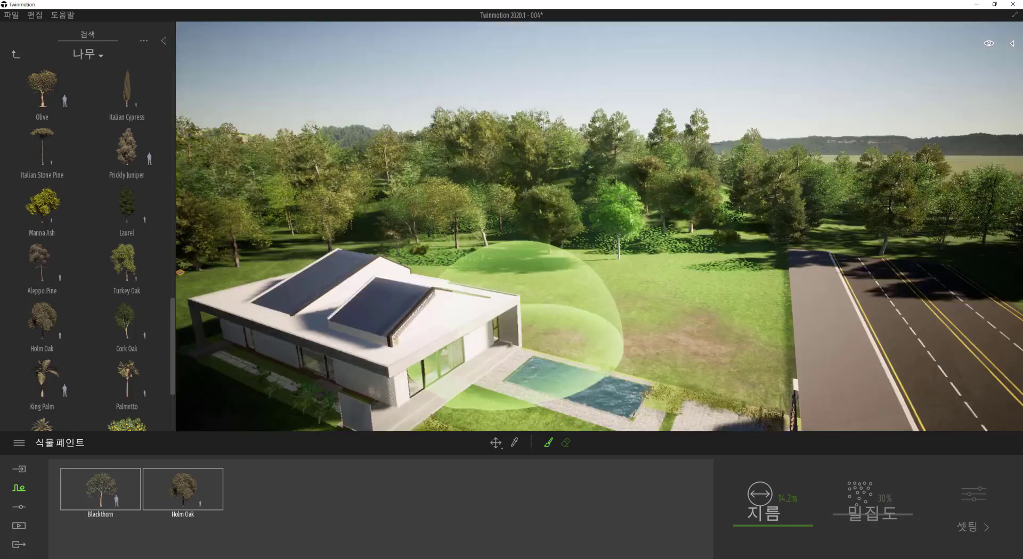
key(w)
right_drag(522, 342, 565, 319)
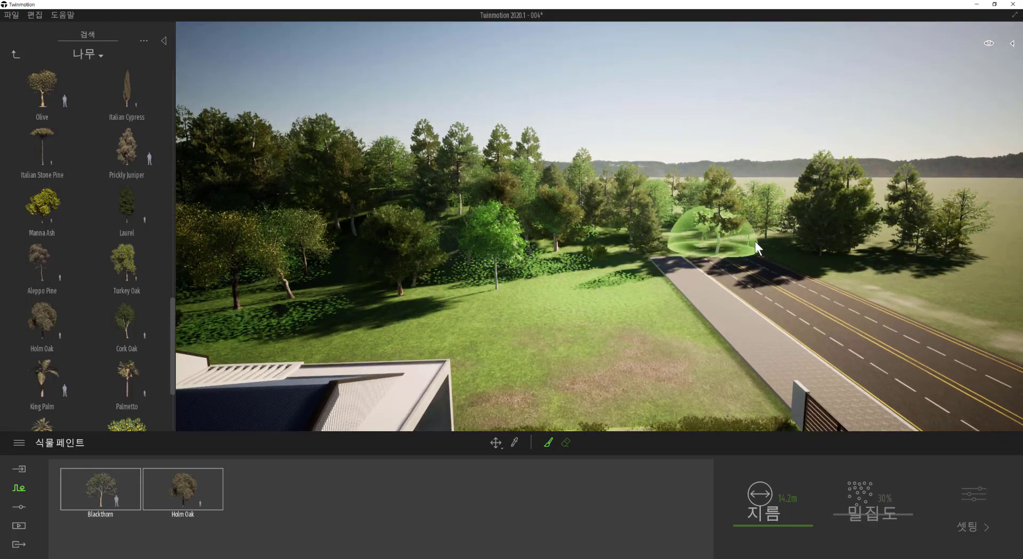
drag(771, 249, 892, 271)
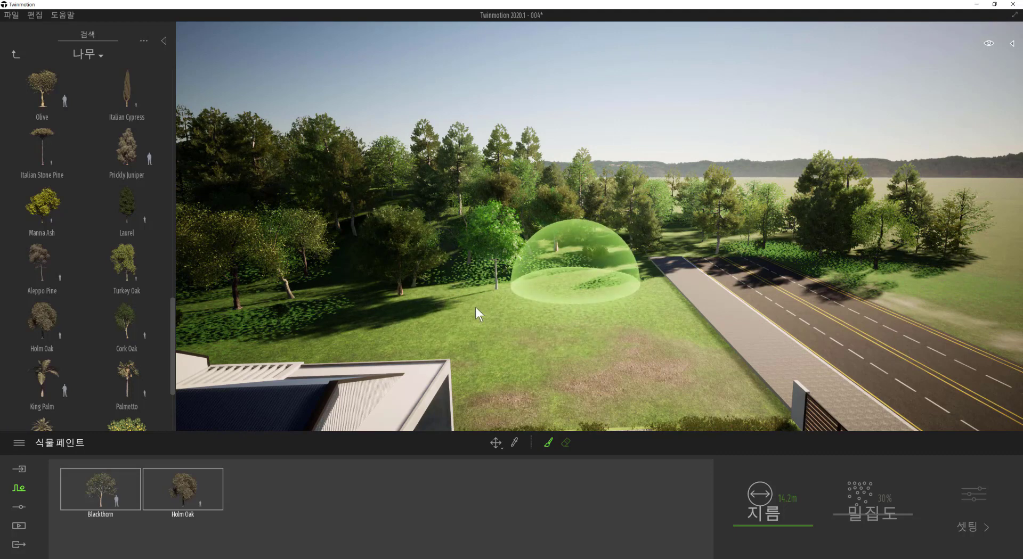
key(s)
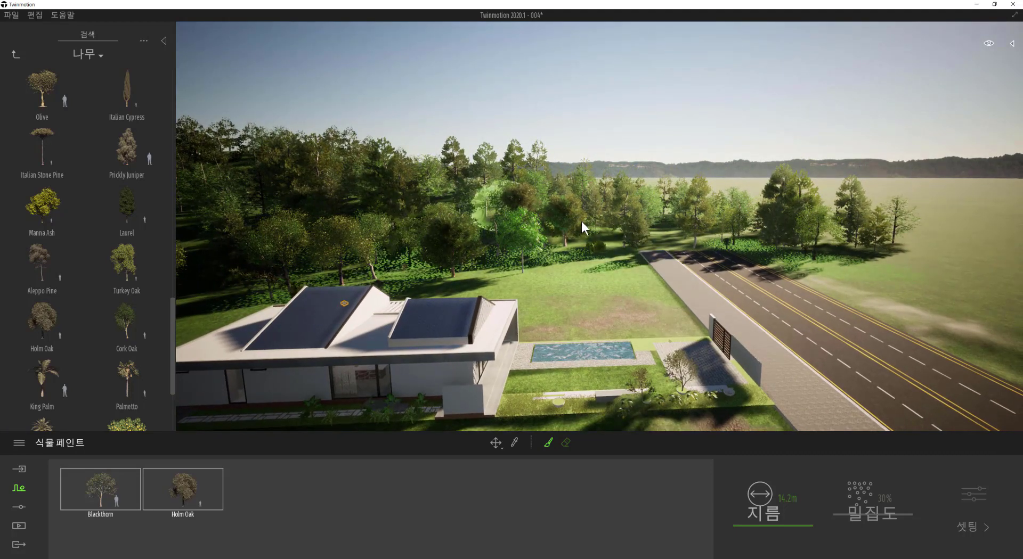
click(584, 292)
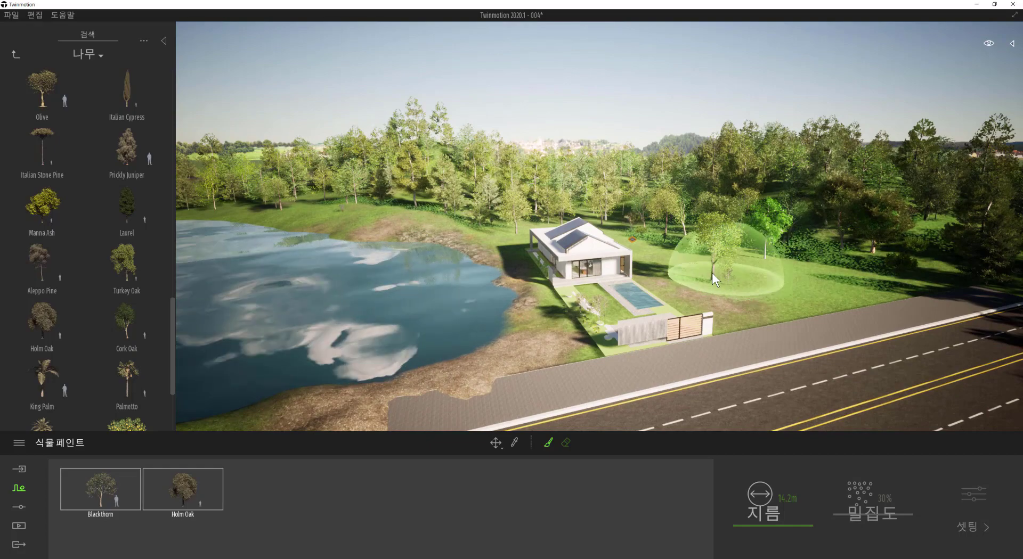
Step: Paint the Blackthorn and Holm Oak mix on the bare lakeshore near the end of the road
shift+middle_drag(413, 290, 373, 270)
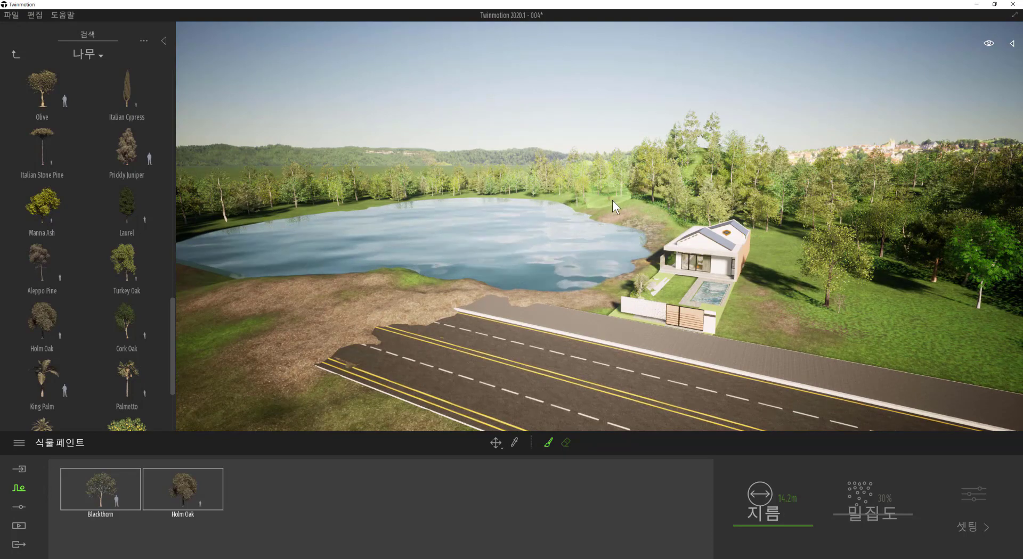
click(343, 314)
mouse_move(338, 313)
shift+middle_down()
mouse_move(378, 320)
mouse_move(343, 316)
mouse_move(368, 316)
shift+middle_up()
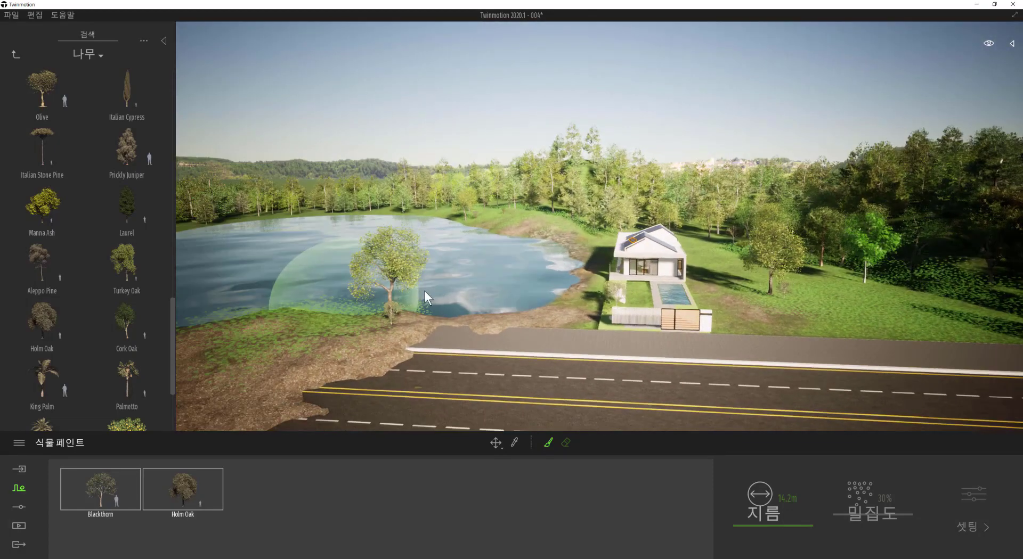
shift+middle_drag(510, 114, 624, 109)
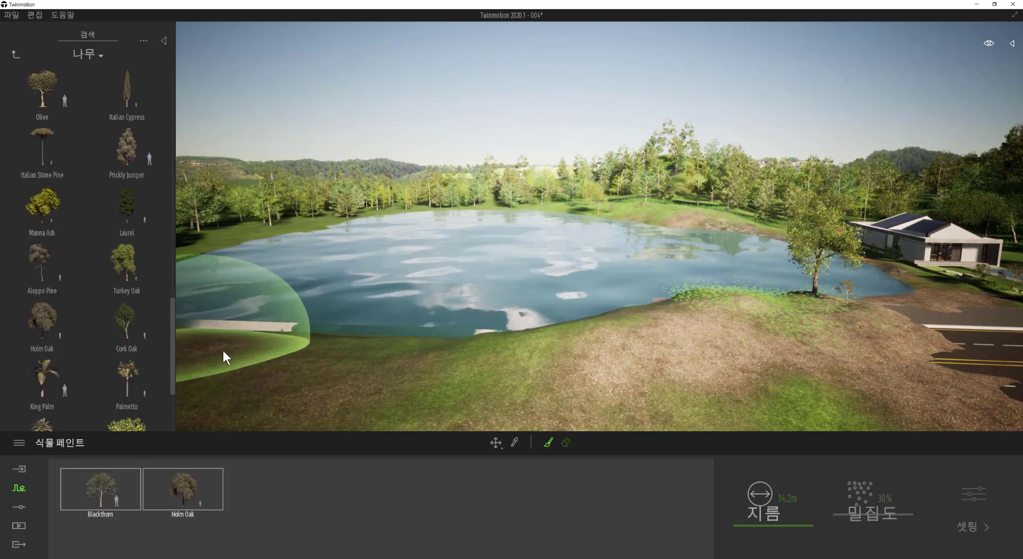
Step: Paint more of the two-species mix on the grass around the lake's near shore and save the project
click(383, 368)
shift+middle_drag(368, 363, 413, 320)
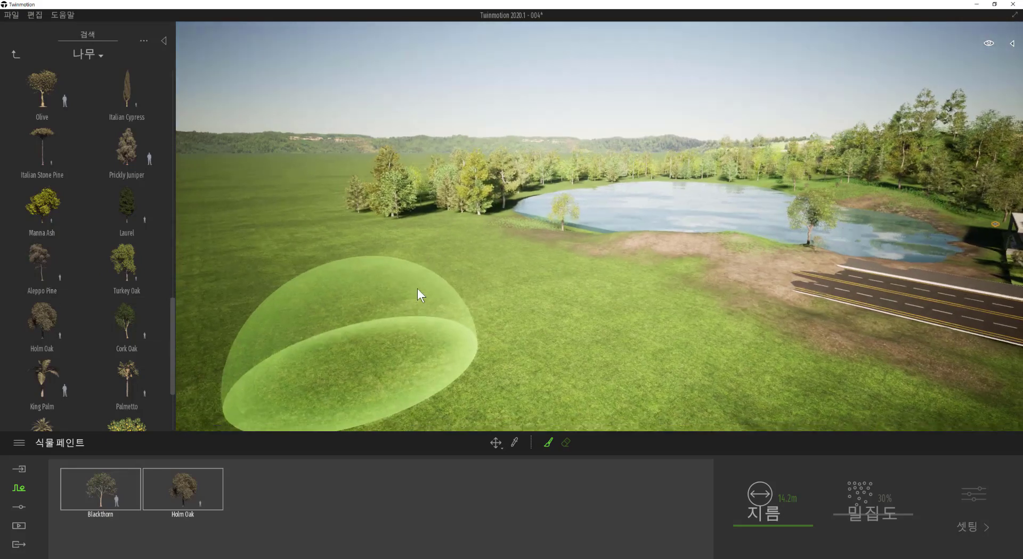
click(459, 228)
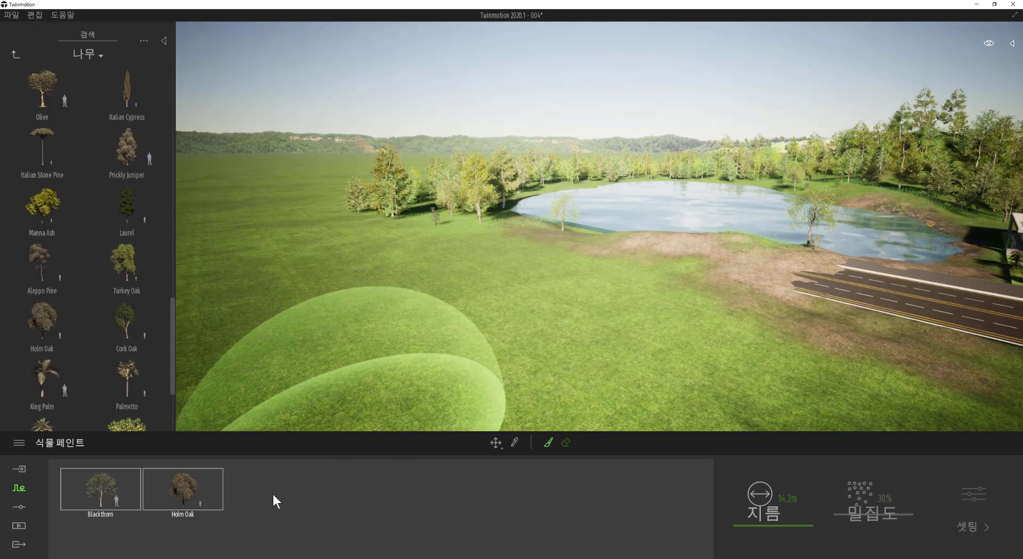
click(11, 15)
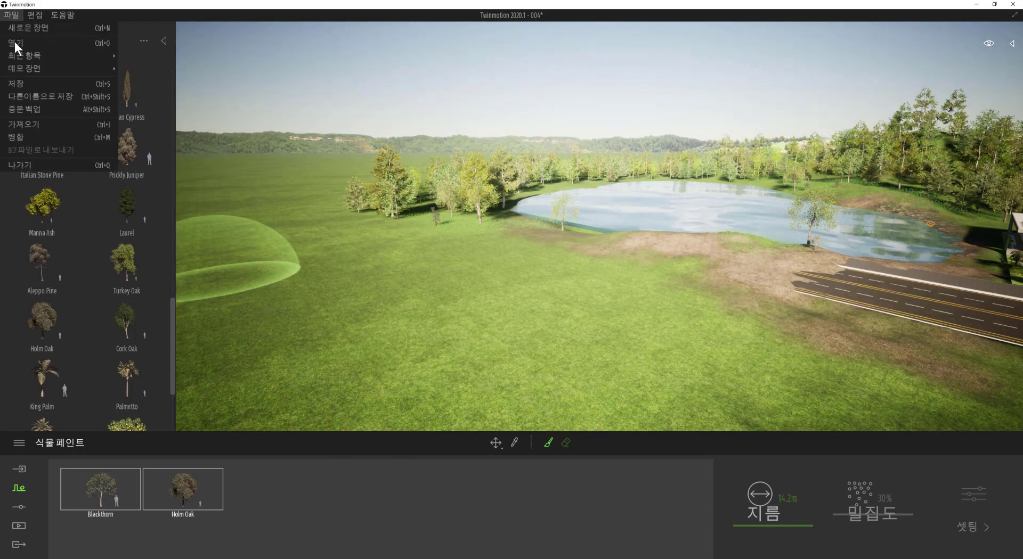
click(26, 84)
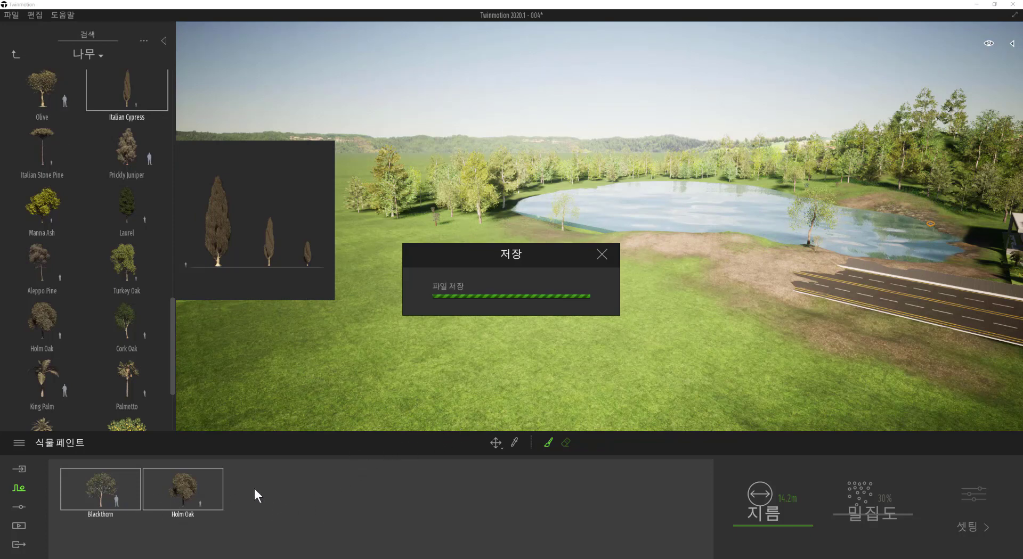
Step: Set the age of Holm Oak in the vegetation paint set to 57% and return to the species list
click(186, 498)
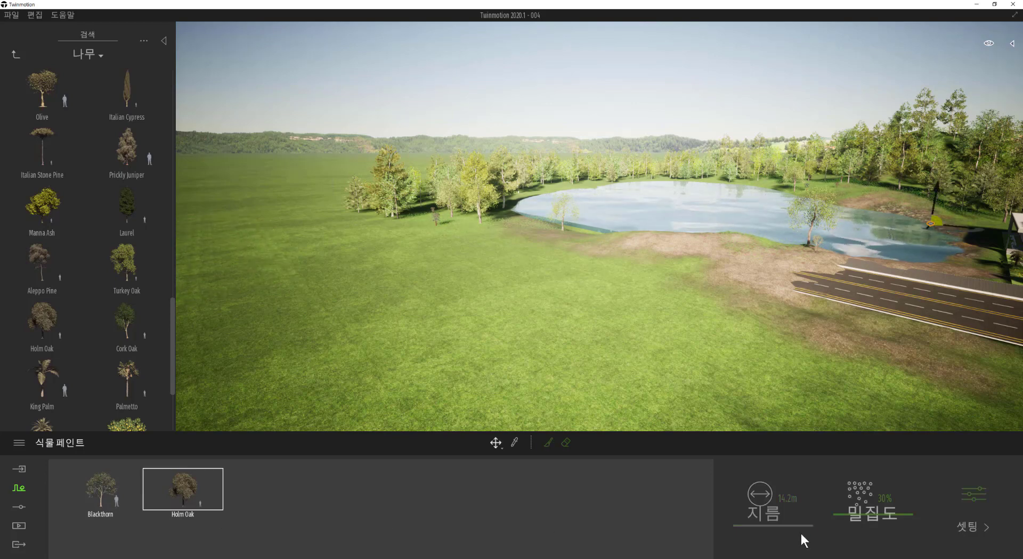
click(957, 493)
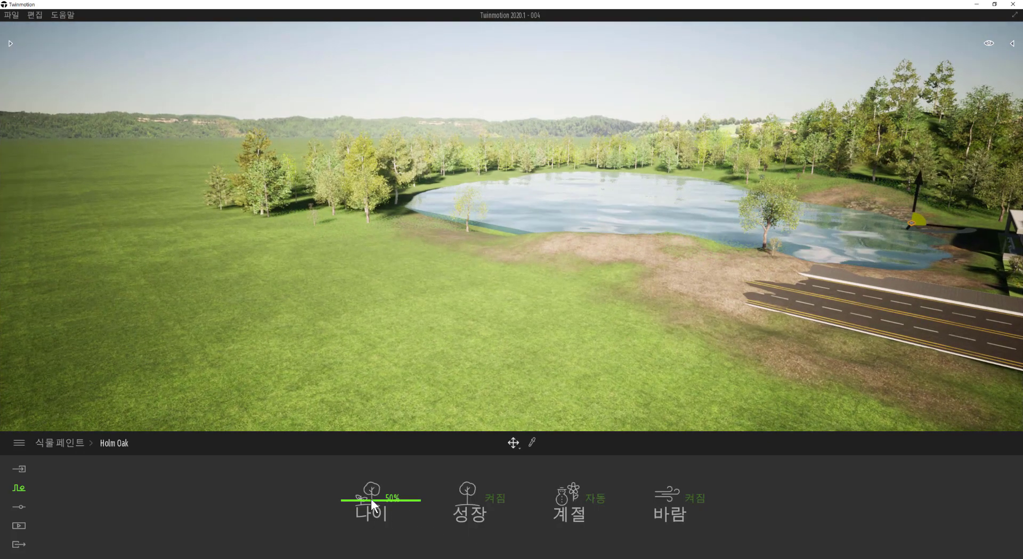
drag(374, 490, 374, 493)
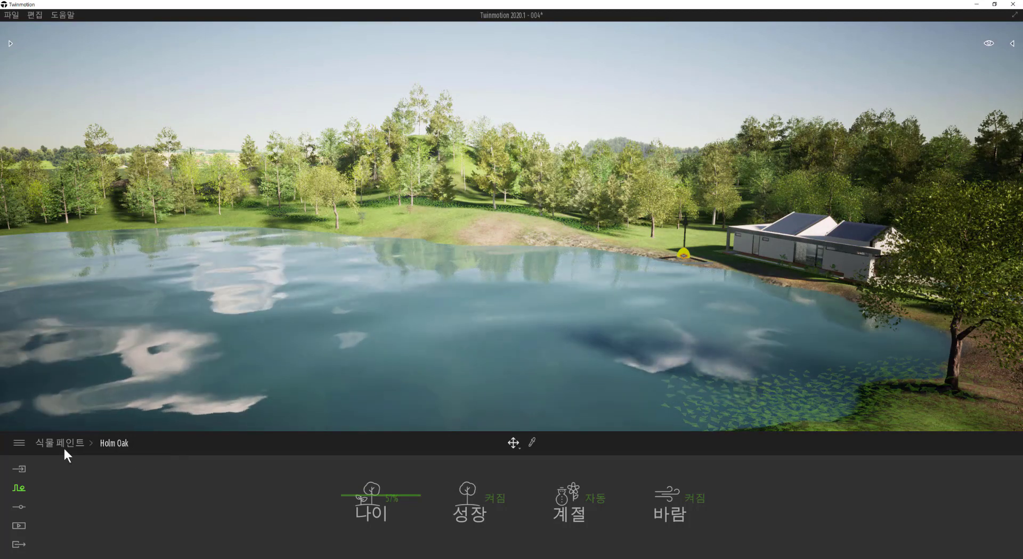
click(61, 443)
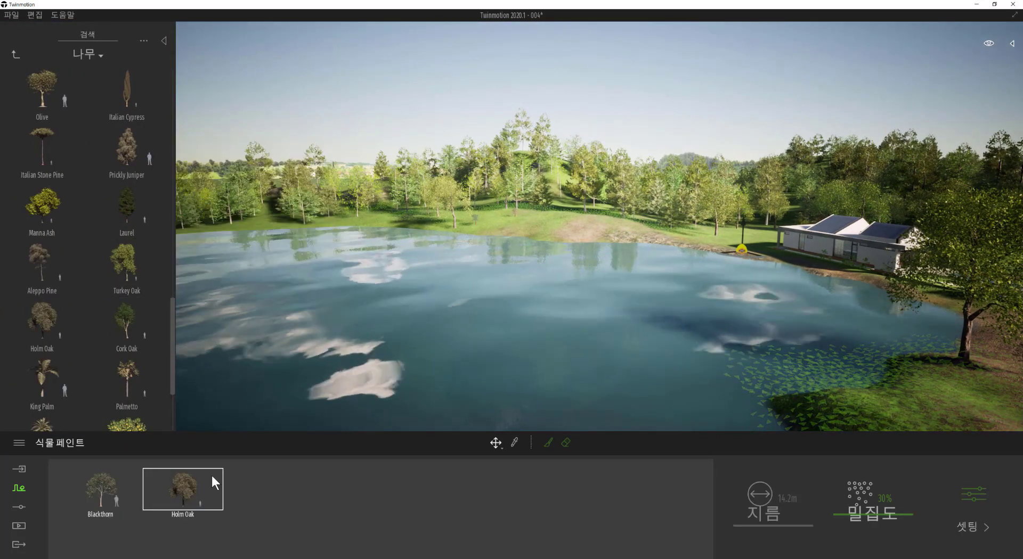
Step: Paint Blackthorn and Holm Oak on the far lakeshore, on the grass just above the bare soil patch
click(557, 176)
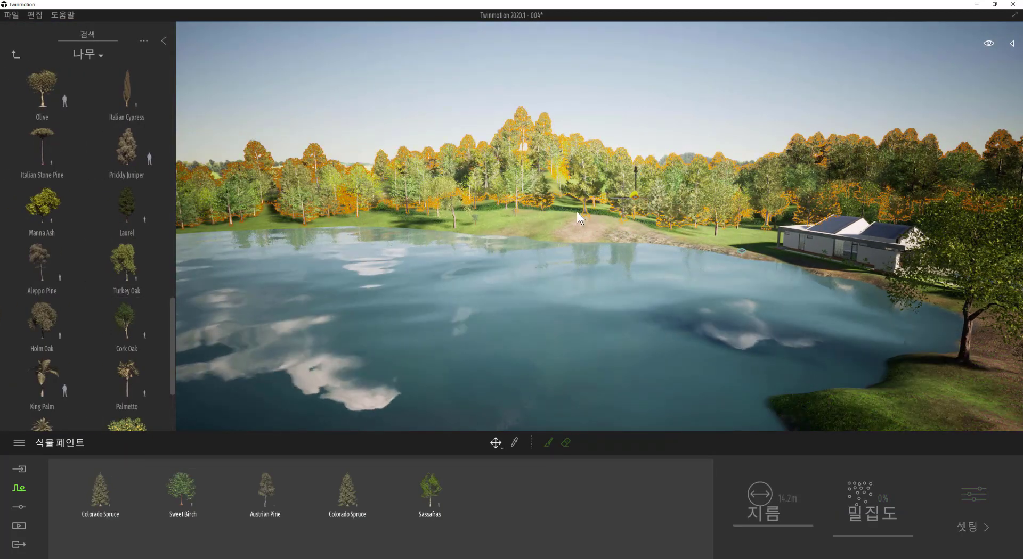
click(581, 92)
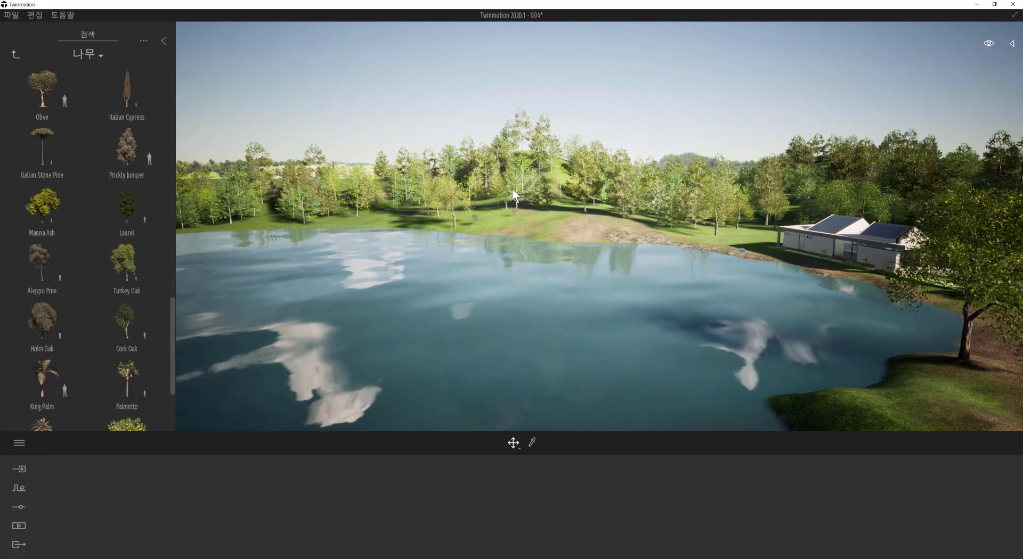
click(554, 176)
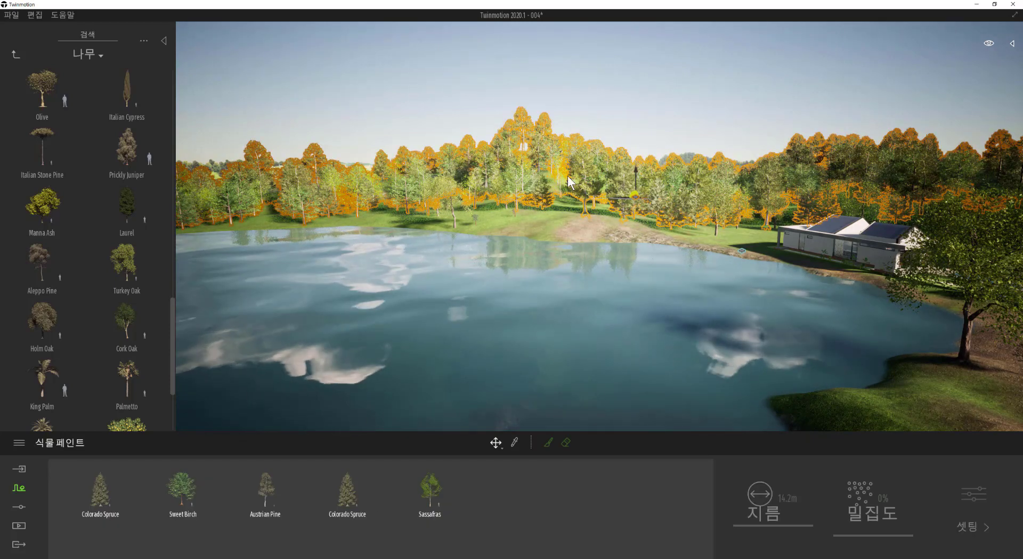
click(968, 306)
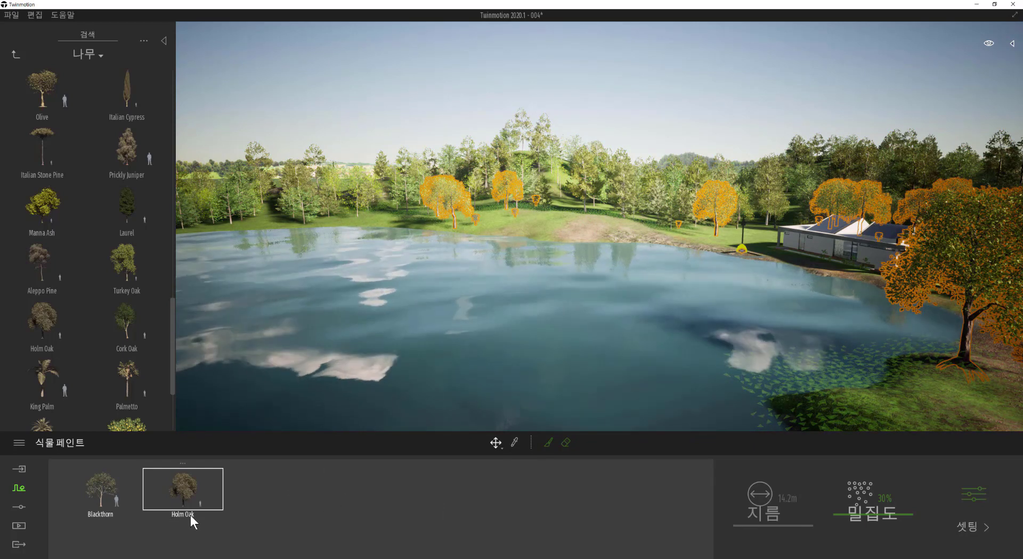
click(105, 502)
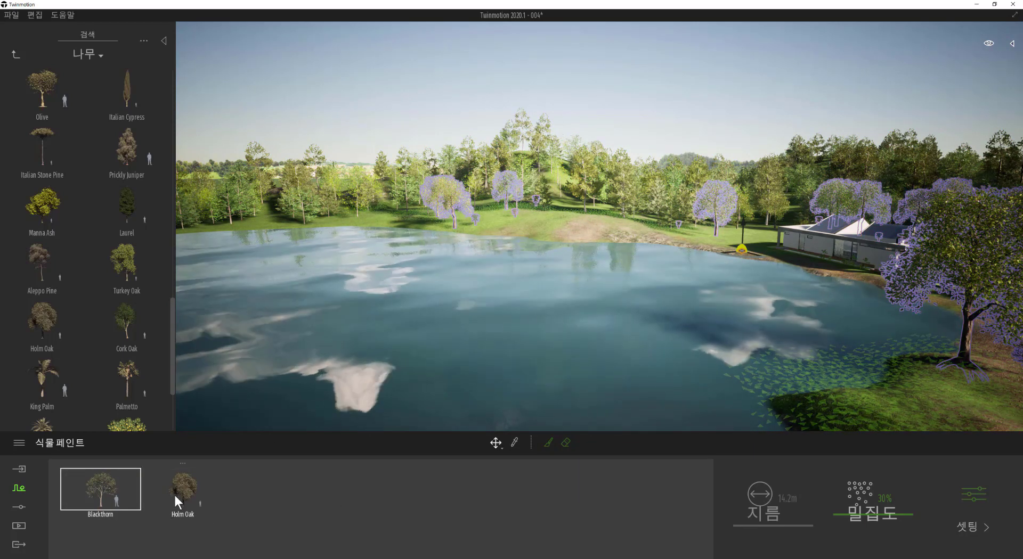
click(547, 442)
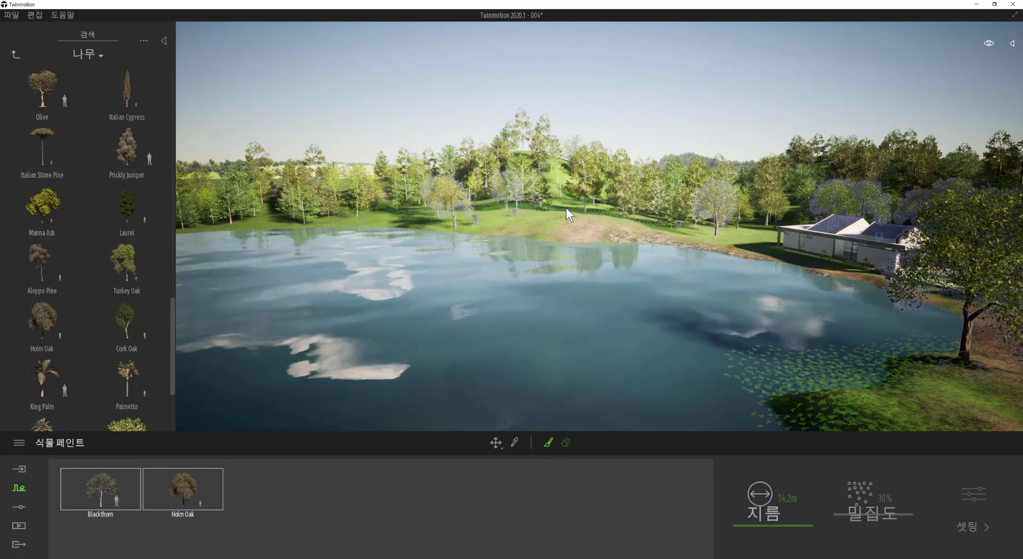
click(575, 205)
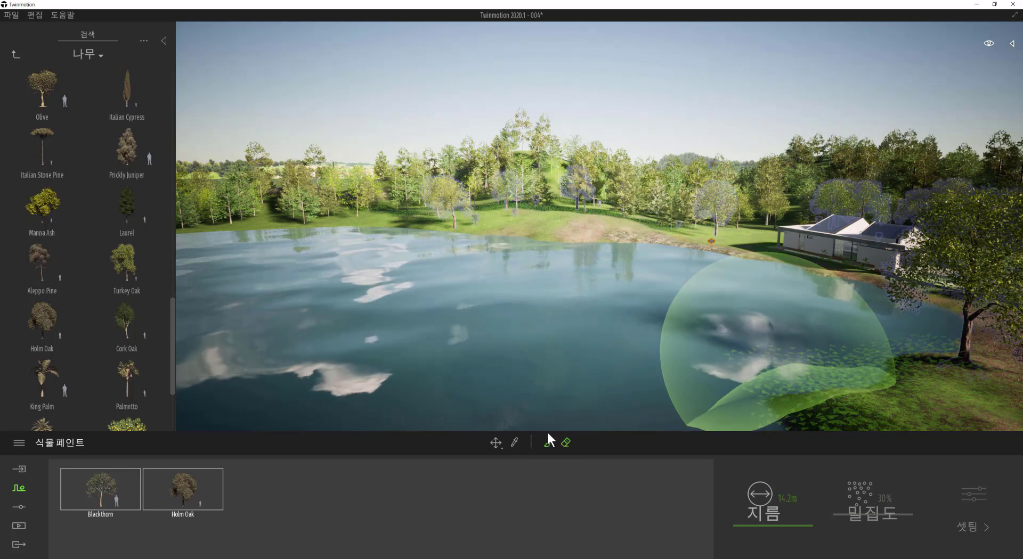
Step: Select the five-species forest set across the lake, check its second Colorado Spruce and Sassafras, and activate painting for the set
click(495, 444)
click(506, 140)
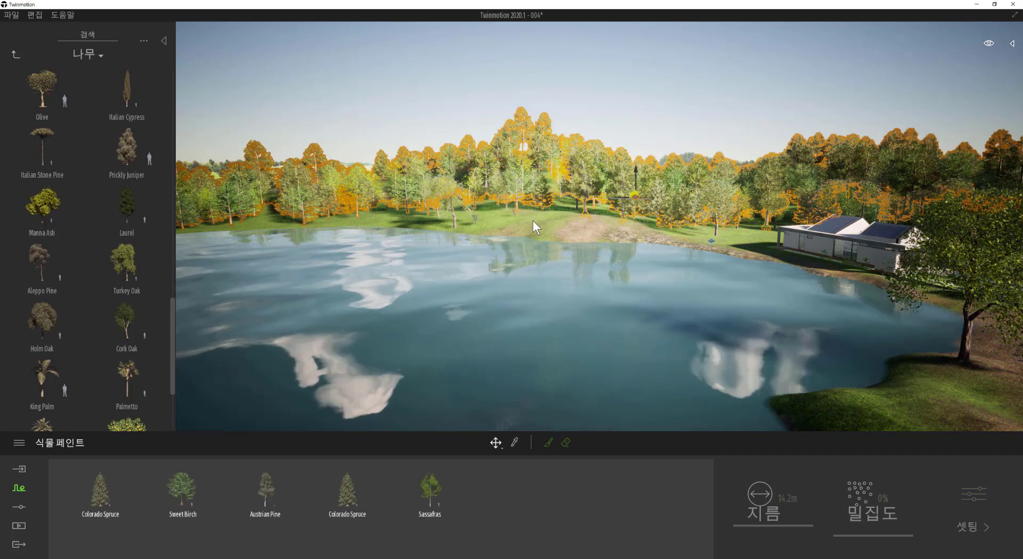
click(341, 498)
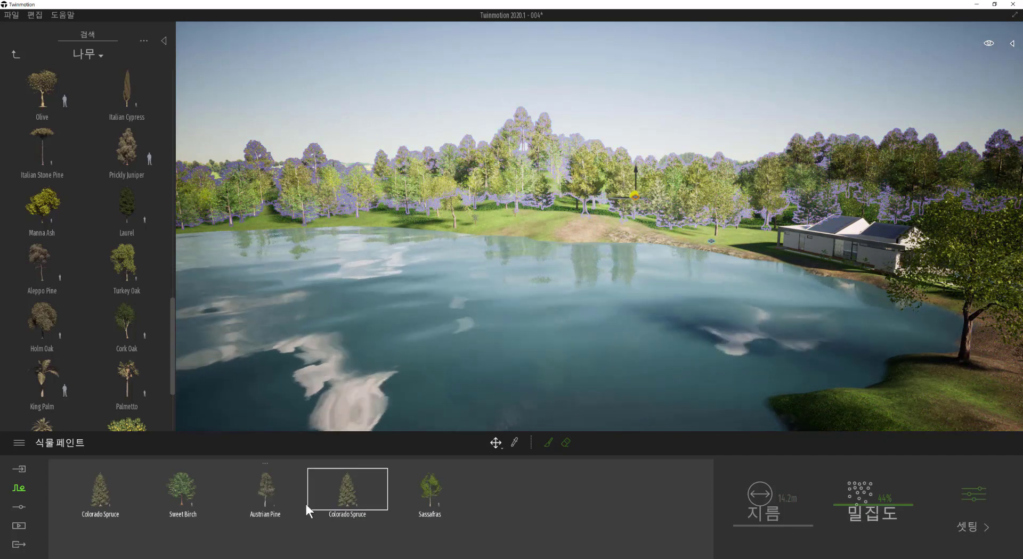
click(431, 490)
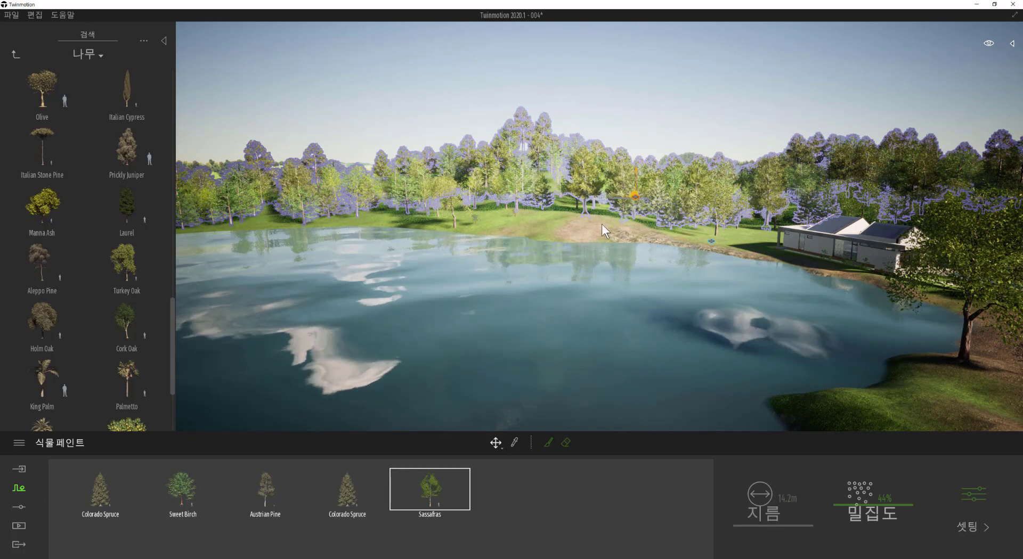
ctrl+click(363, 498)
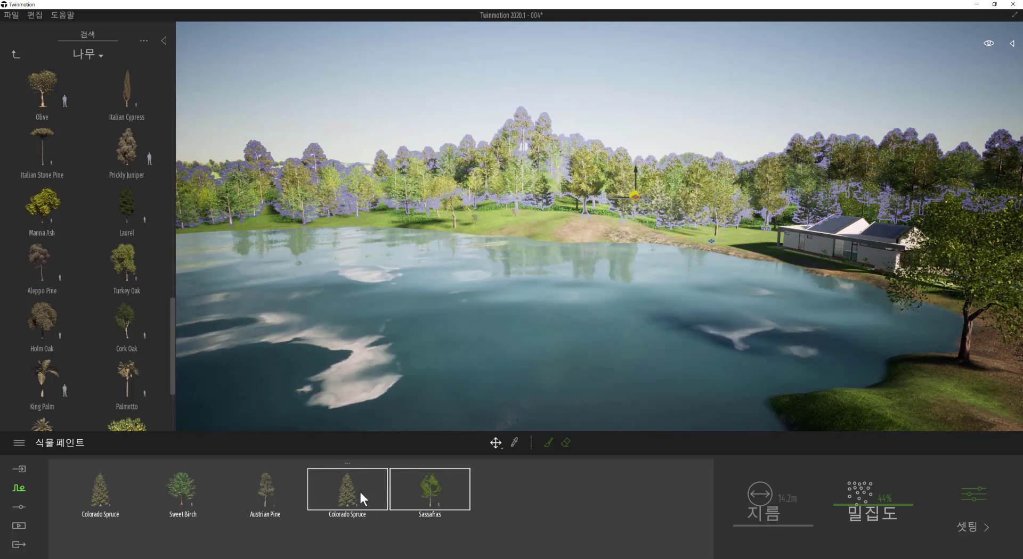
click(549, 442)
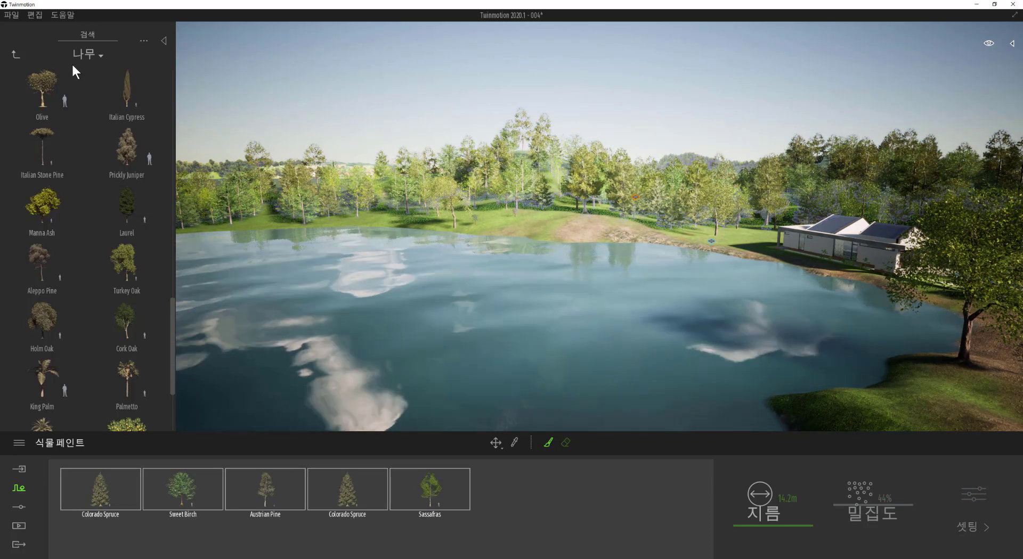
Step: Save the project
mouse_move(78, 76)
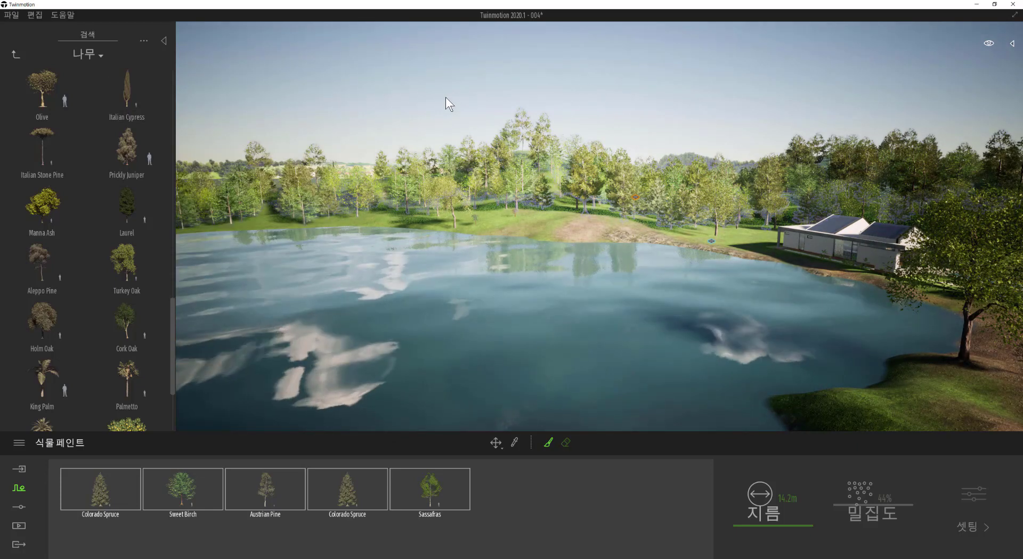
click(12, 15)
click(41, 88)
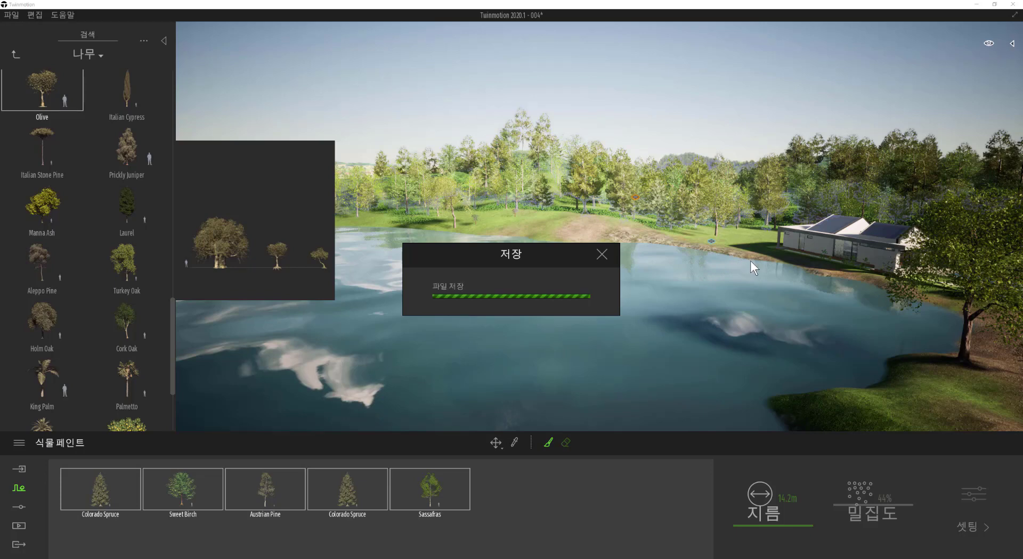
Step: Leave the vegetation paint set, deselect it, and examine the forest around the lake, house and road from several viewpoints
click(22, 472)
click(21, 488)
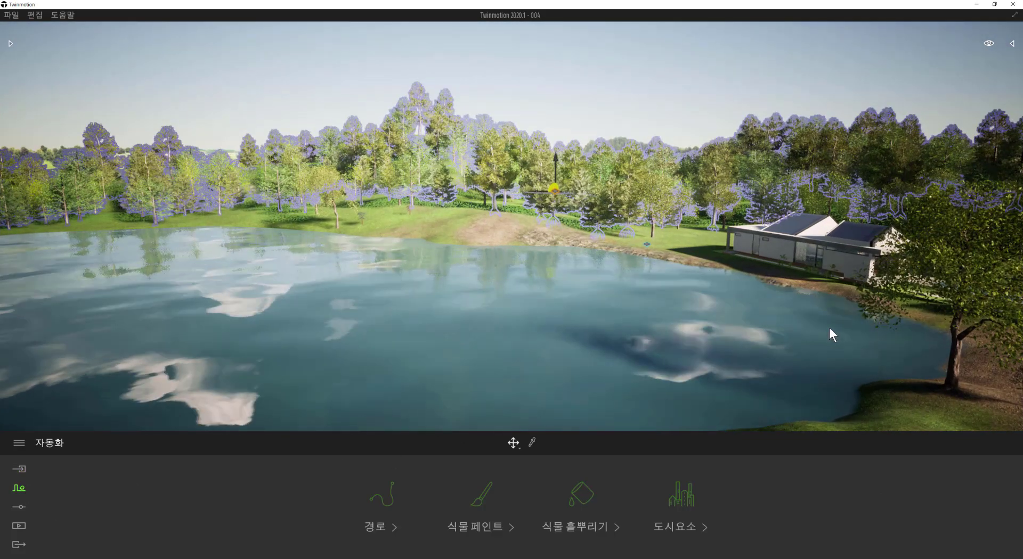
shift+middle_drag(829, 327, 781, 108)
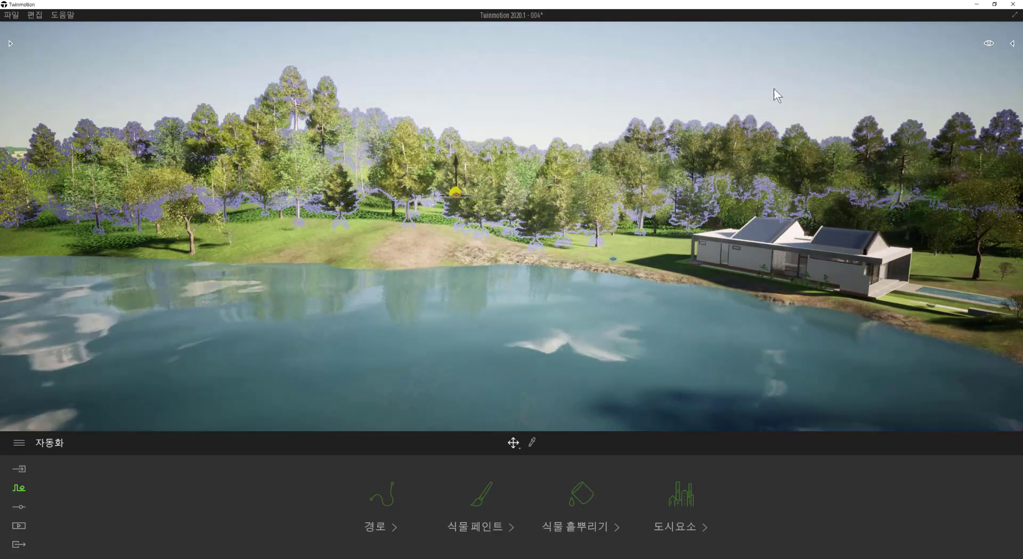
key(Escape)
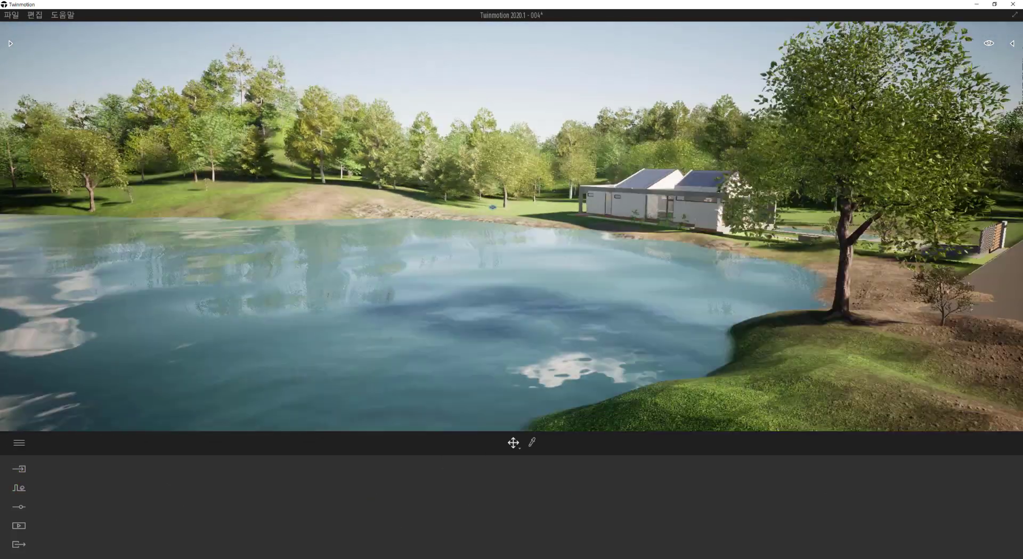
middle_drag(905, 138, 847, 213)
scroll(848, 214, down, 2)
scroll(693, 304, up, 2)
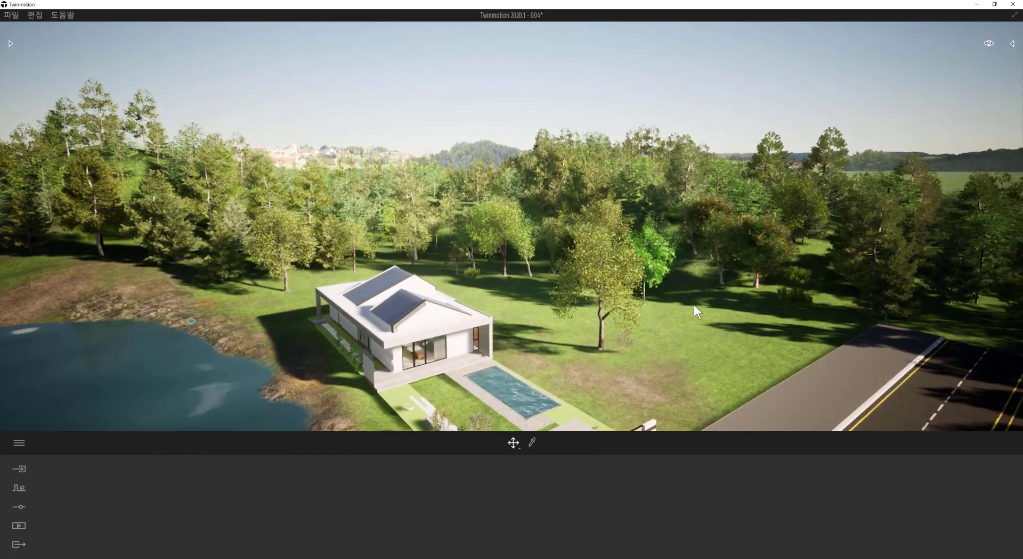
shift+middle_drag(693, 305, 655, 358)
scroll(671, 313, up, 4)
scroll(664, 311, down, 6)
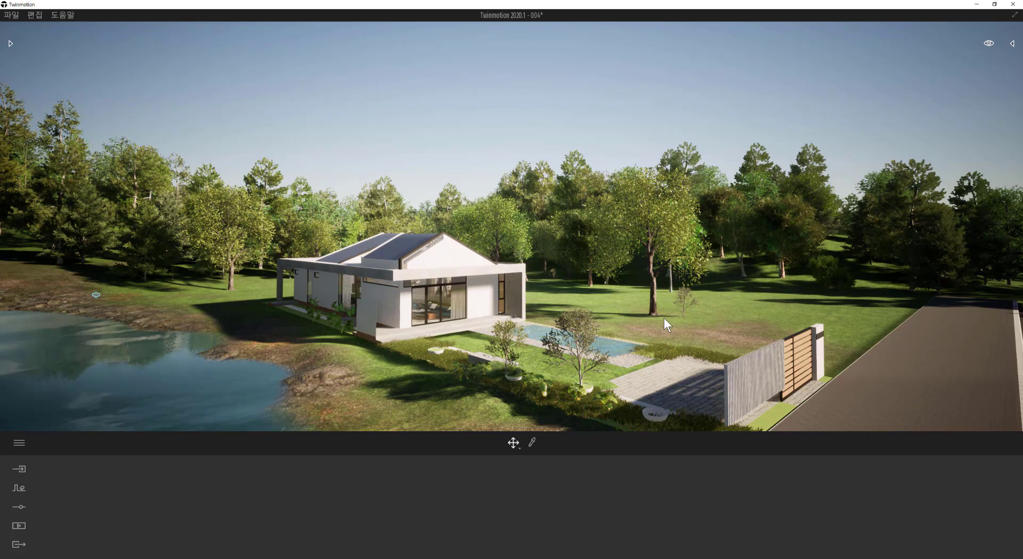
shift+middle_drag(625, 340, 527, 300)
mouse_move(410, 267)
shift+middle_down()
mouse_move(375, 267)
mouse_move(391, 268)
shift+middle_up()
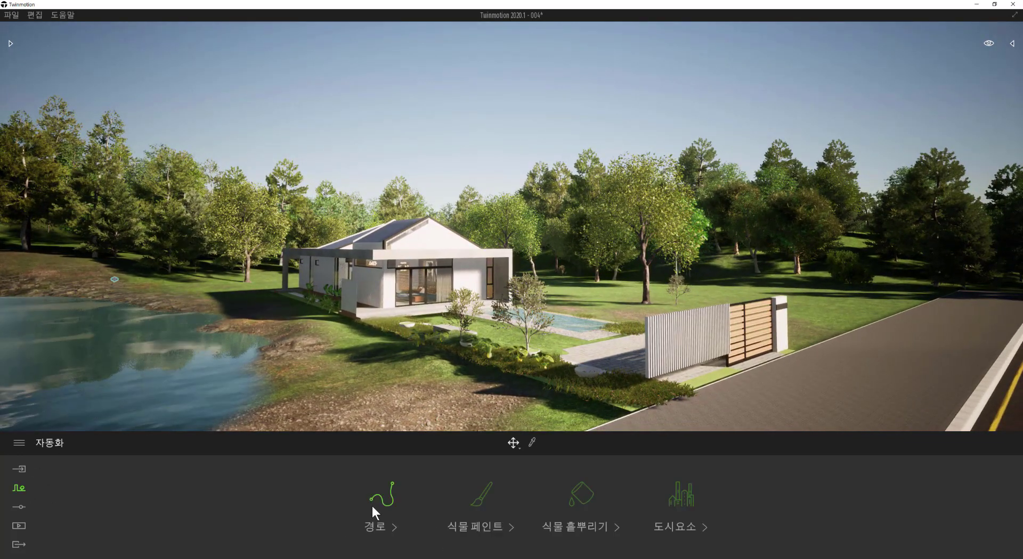
Step: Draw a vehicle path along the road side nearest the house, from the forest end to the lakeside end, and finish it
click(378, 498)
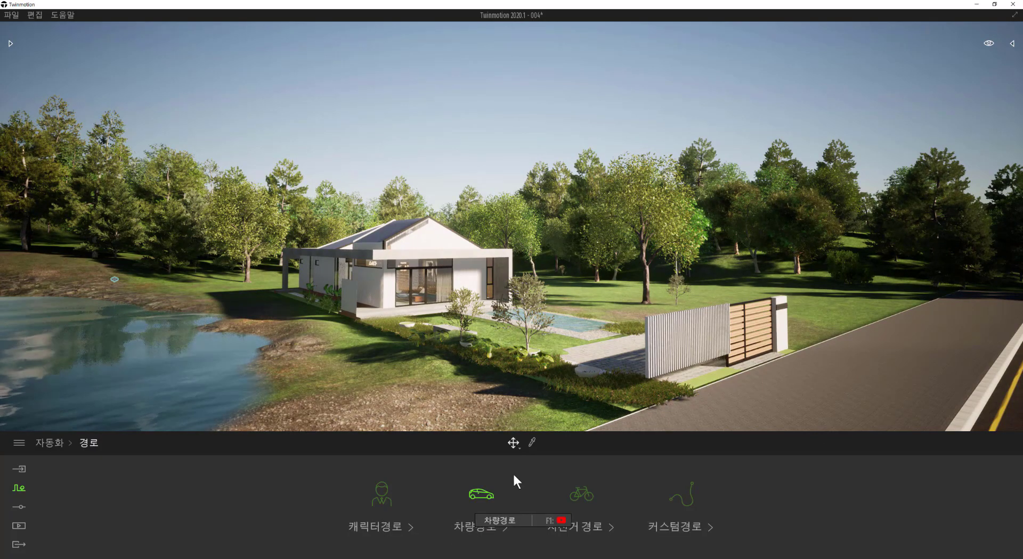
middle_drag(792, 340, 800, 396)
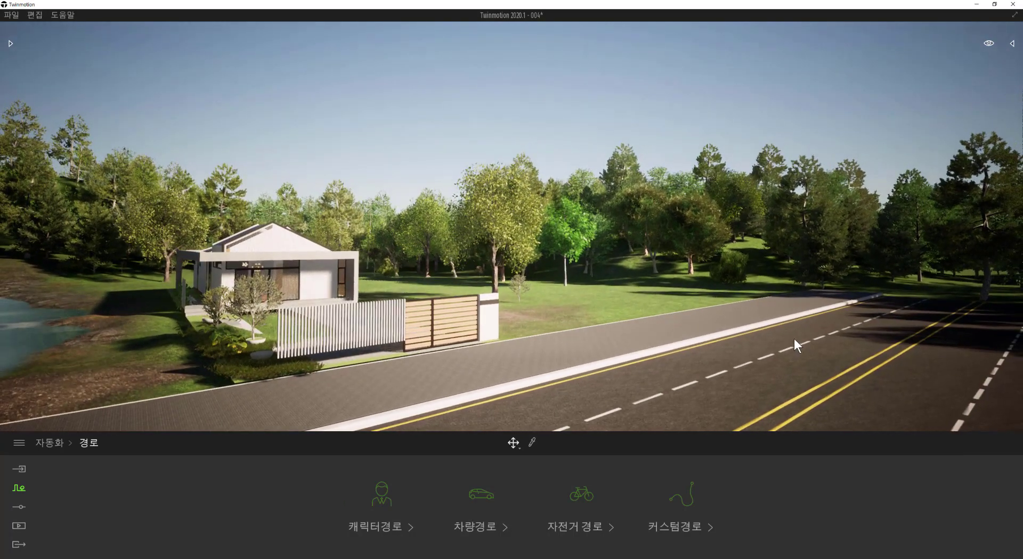
click(482, 497)
click(555, 447)
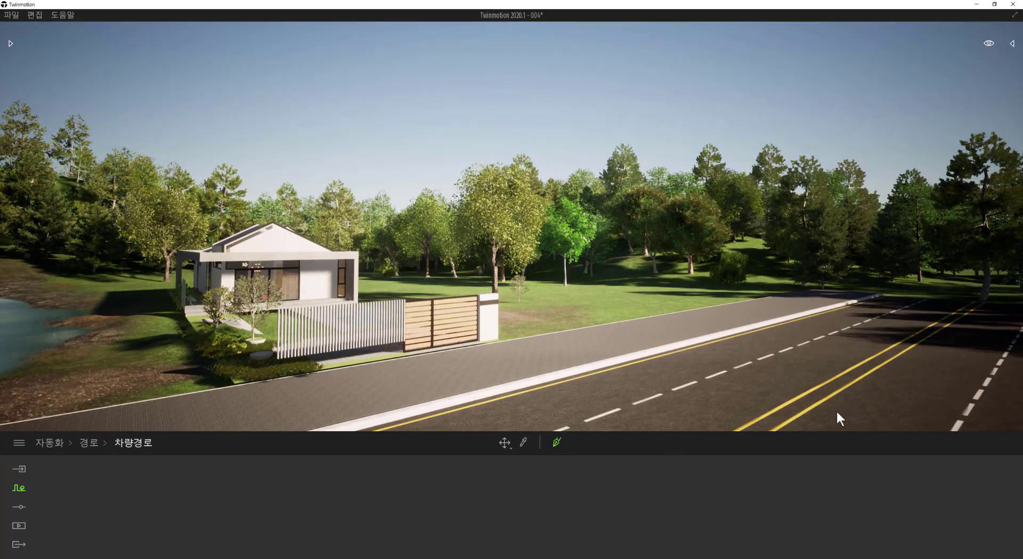
click(919, 298)
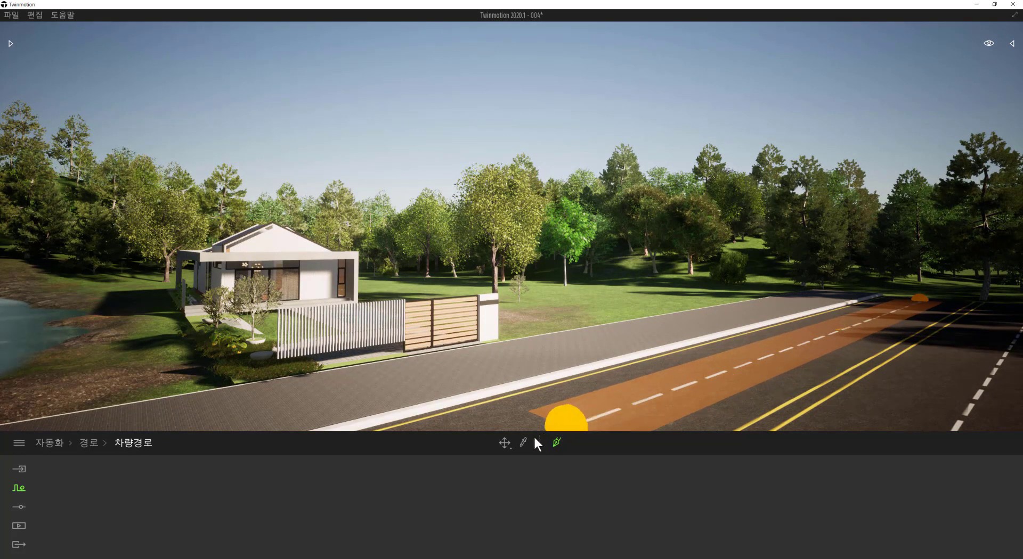
scroll(605, 387, down, 3)
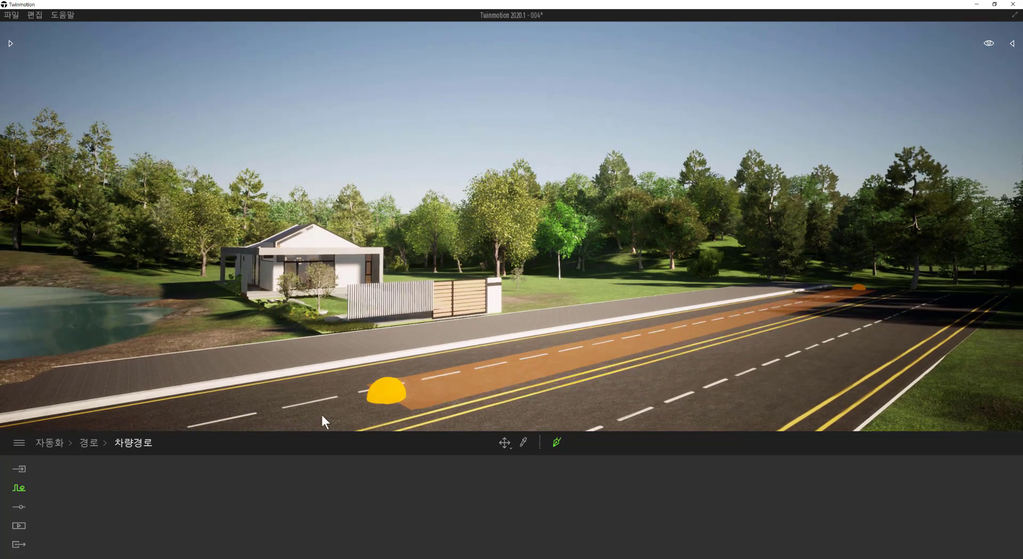
scroll(128, 419, down, 3)
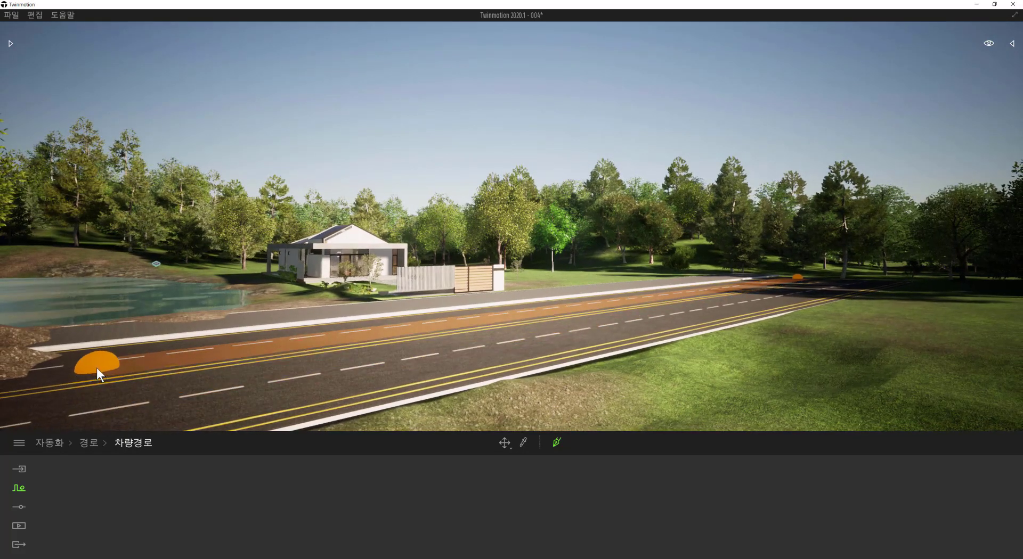
click(97, 368)
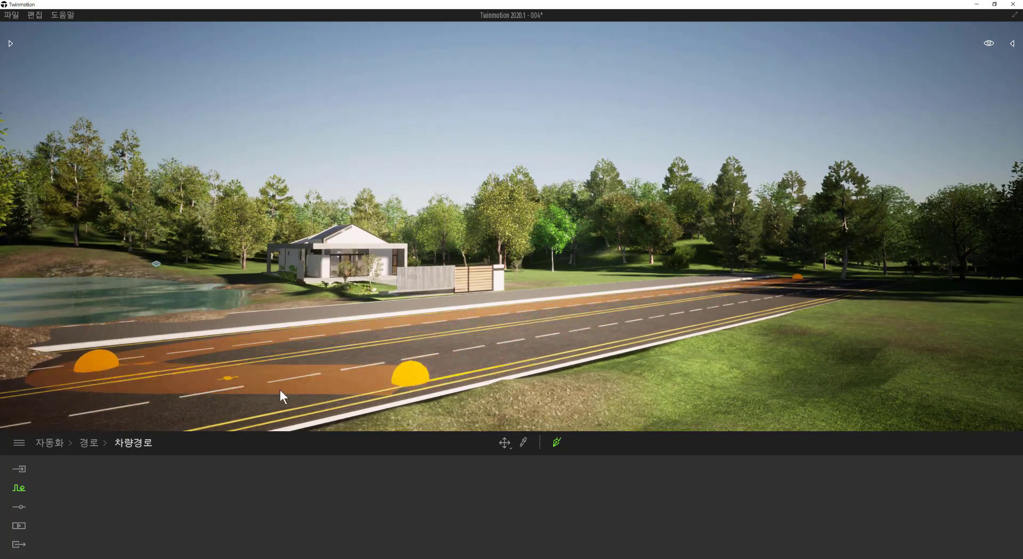
key(Escape)
Step: Examine the cars on the new vehicle path from close up and from the lake side of the house
scroll(365, 285, up, 3)
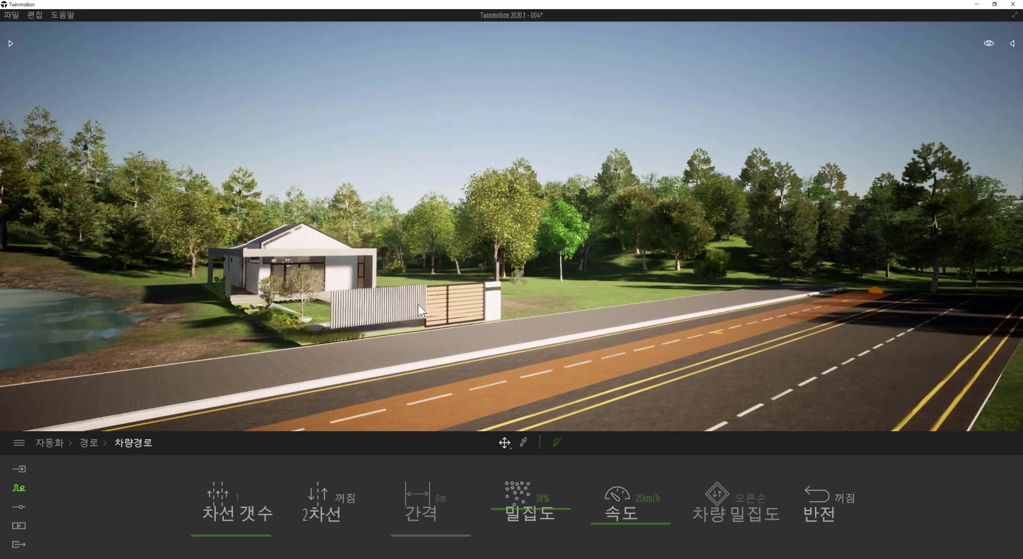
drag(472, 372, 503, 369)
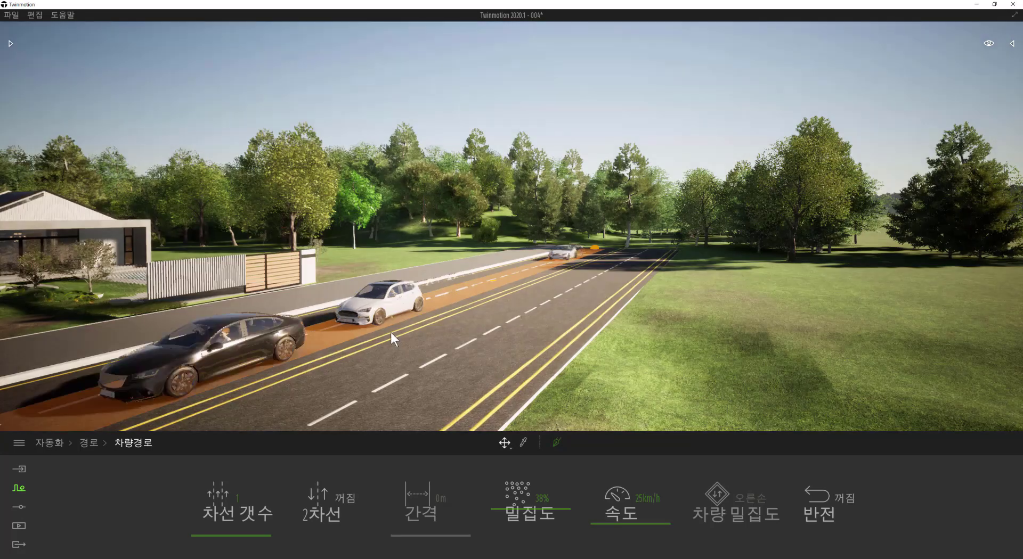
drag(392, 306, 361, 303)
right_drag(360, 302, 385, 315)
key(s)
right_drag(549, 354, 563, 362)
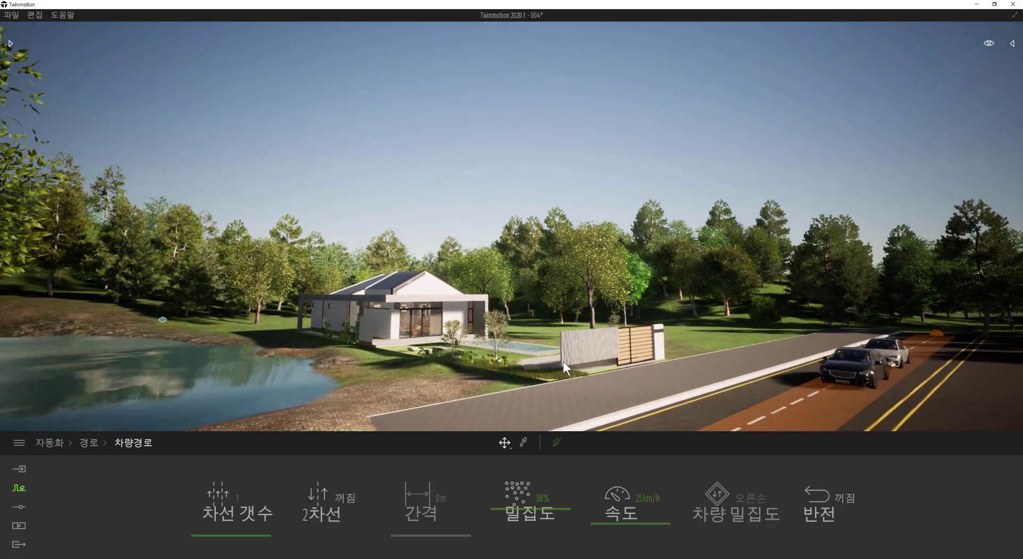
scroll(585, 412, up, 2)
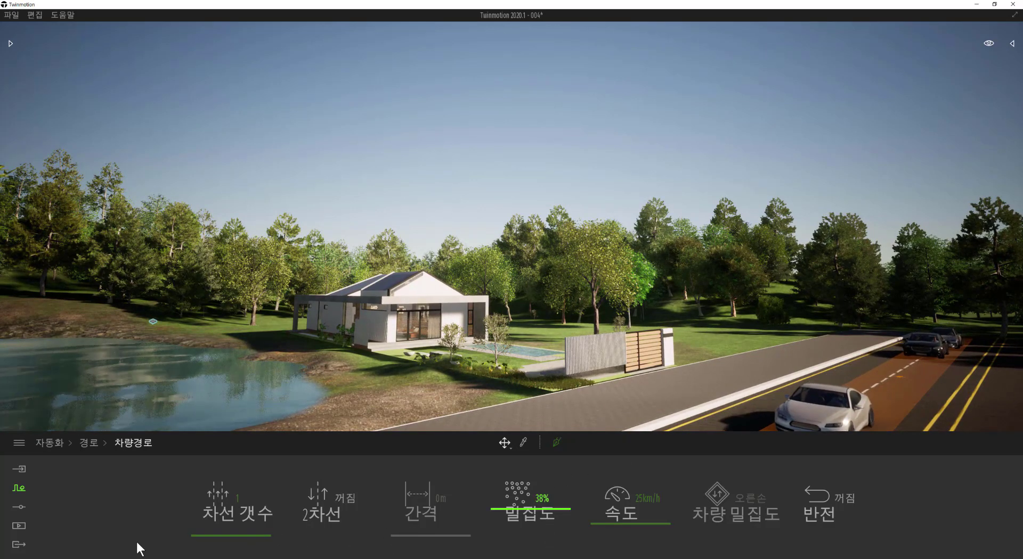
Step: Enable two-way traffic on the vehicle path, set the gap between directions to 3 m, and check the traffic
click(338, 503)
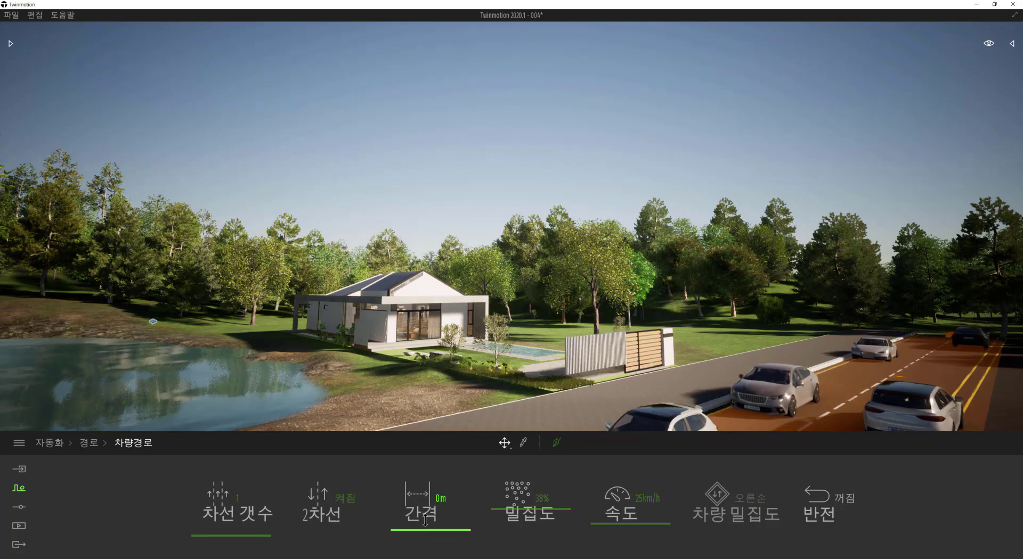
drag(425, 521, 425, 421)
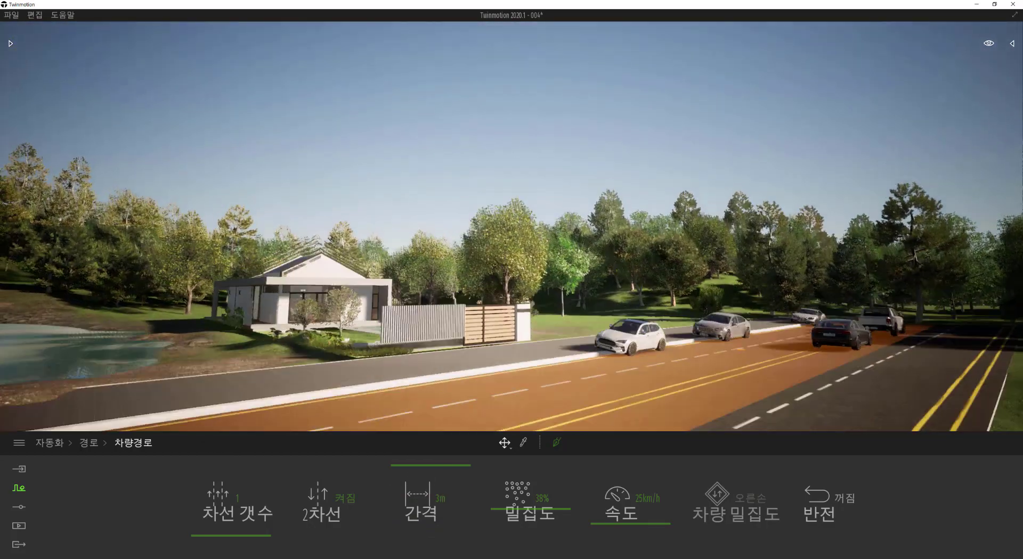
middle_drag(807, 330, 807, 357)
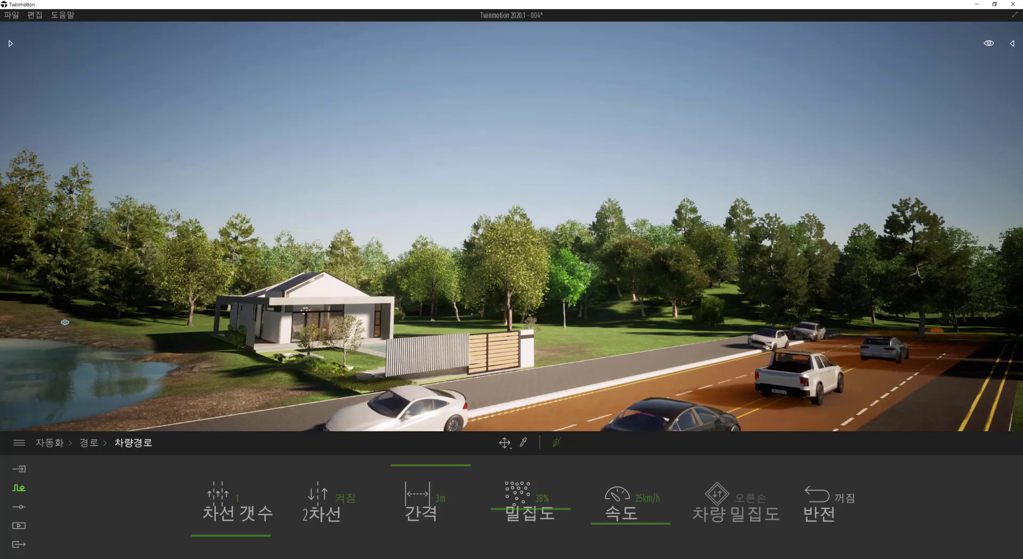
scroll(794, 373, down, 5)
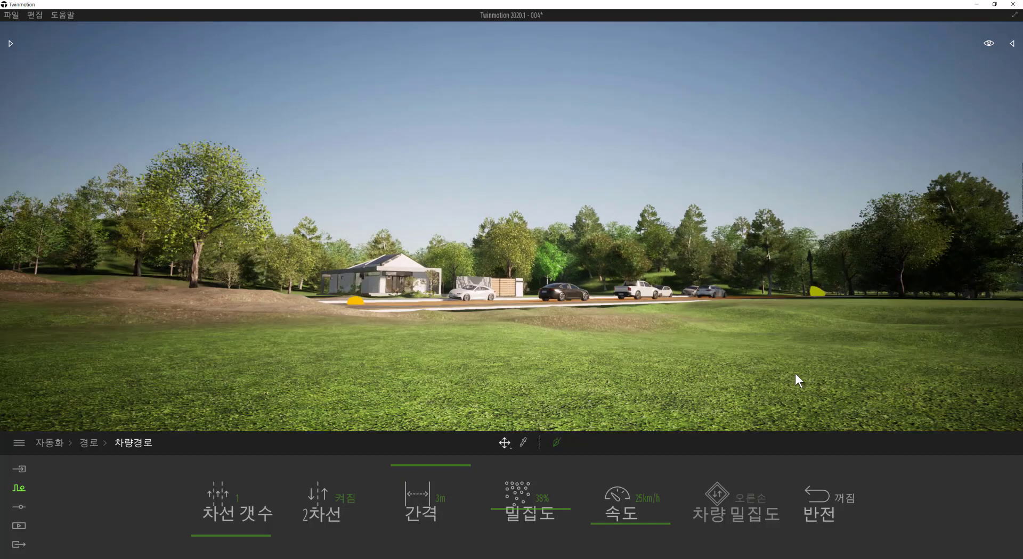
Step: Shift the two-way vehicle path slightly toward the house so its traffic lanes line up with the road
shift+middle_drag(794, 373, 863, 426)
scroll(775, 351, down, 3)
shift+middle_drag(775, 351, 656, 366)
shift+middle_drag(556, 413, 469, 413)
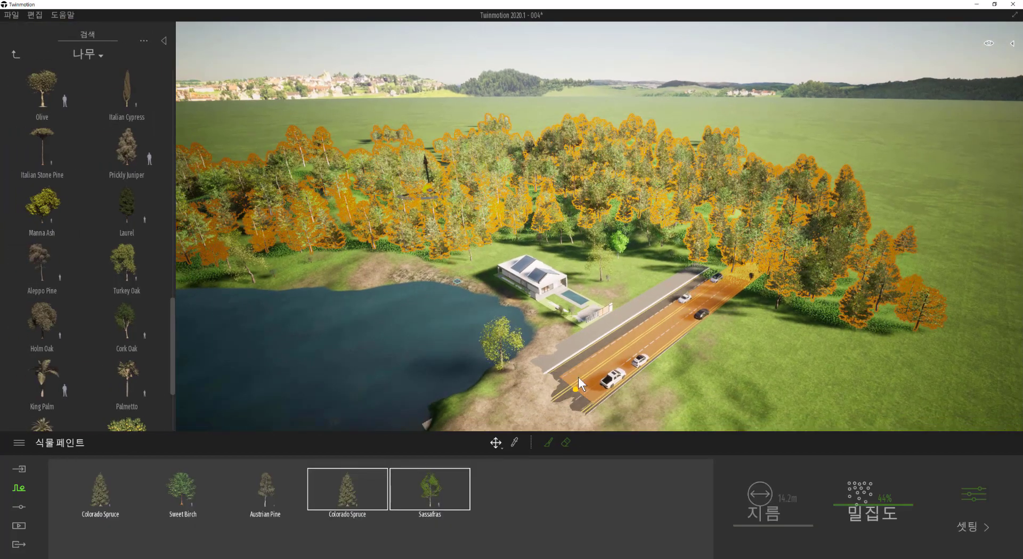
scroll(653, 381, up, 3)
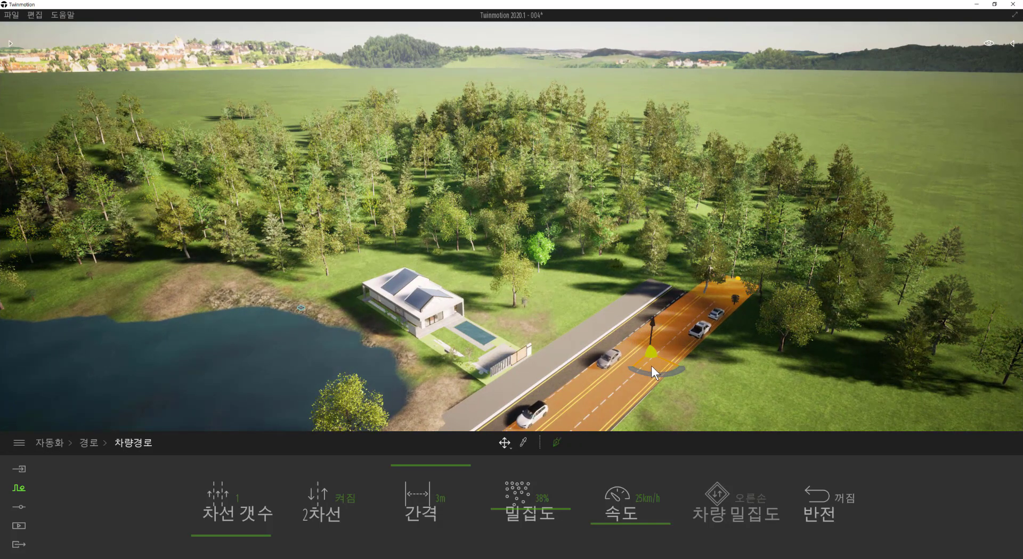
drag(651, 365, 641, 361)
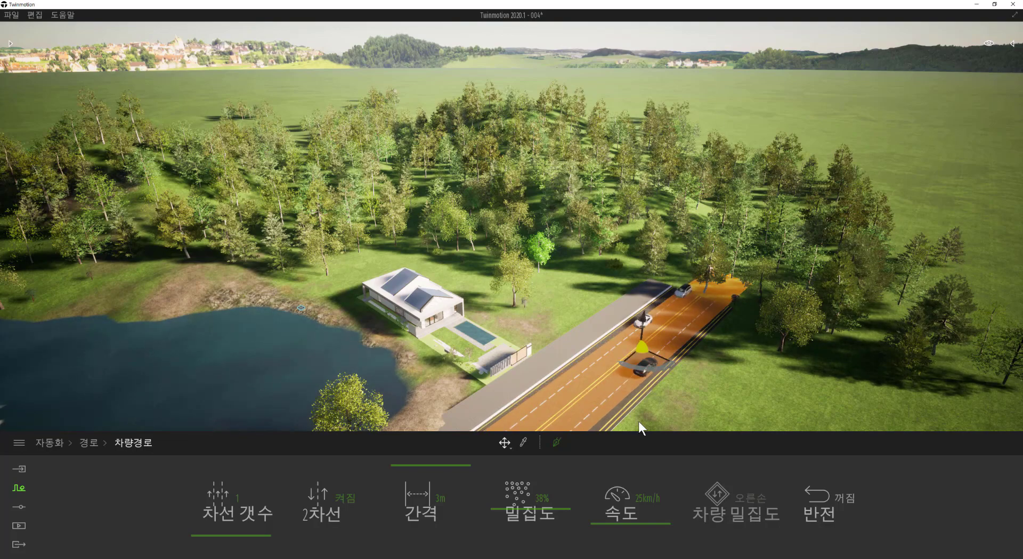
Step: Set the vehicle path's traffic density to 23% and its speed to 29 km/h, judging the traffic from a low viewpoint by the lake
key(w)
shift+middle_drag(661, 368, 663, 285)
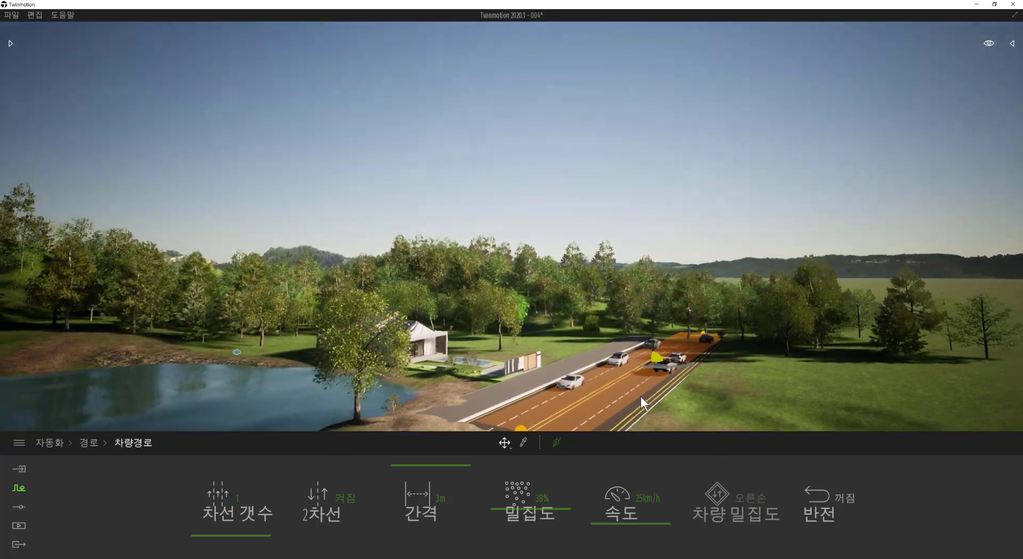
scroll(592, 413, up, 6)
shift+middle_drag(588, 398, 592, 333)
scroll(594, 373, up, 5)
shift+middle_drag(593, 372, 560, 379)
mouse_move(510, 513)
mouse_down()
mouse_move(501, 514)
mouse_move(511, 517)
mouse_up()
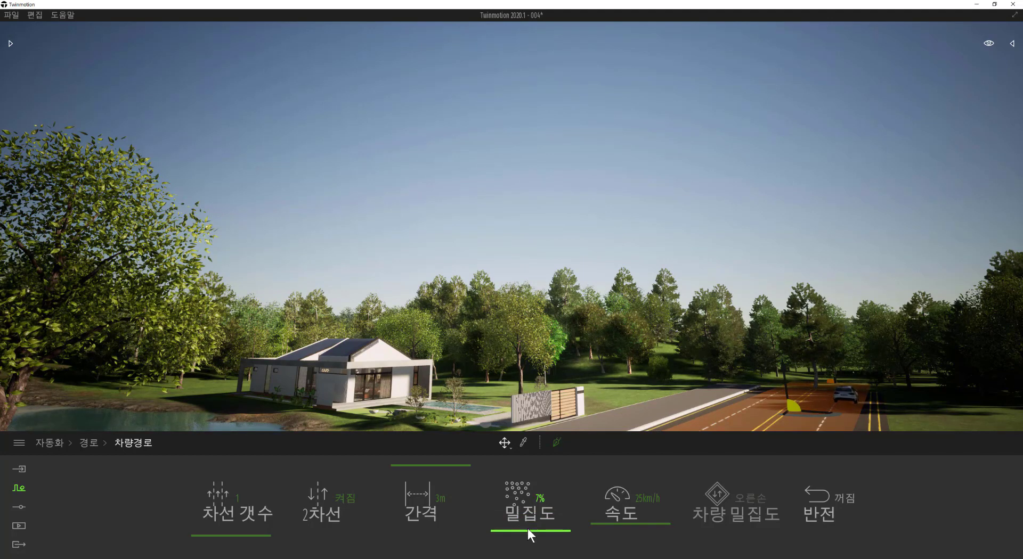
drag(526, 531, 529, 529)
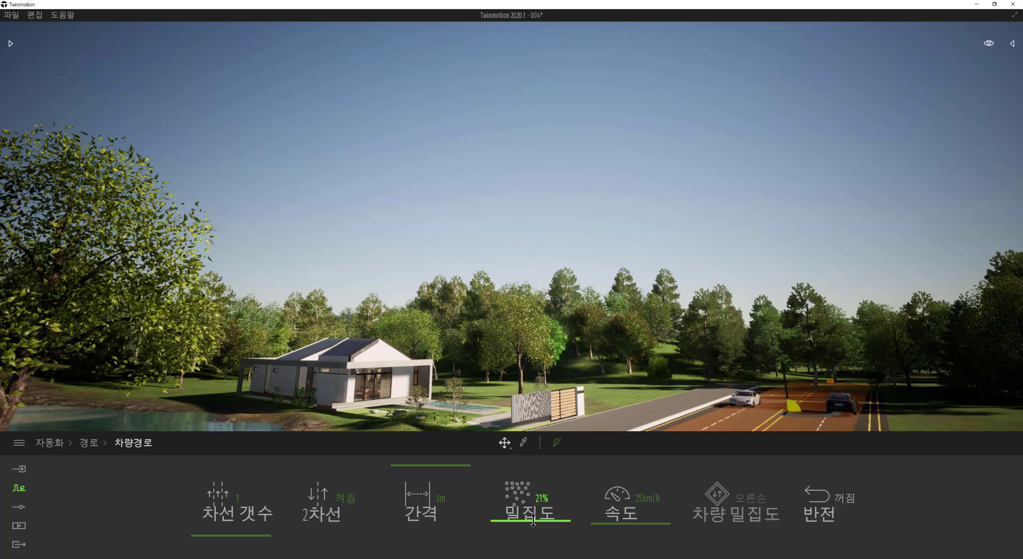
drag(617, 522, 625, 505)
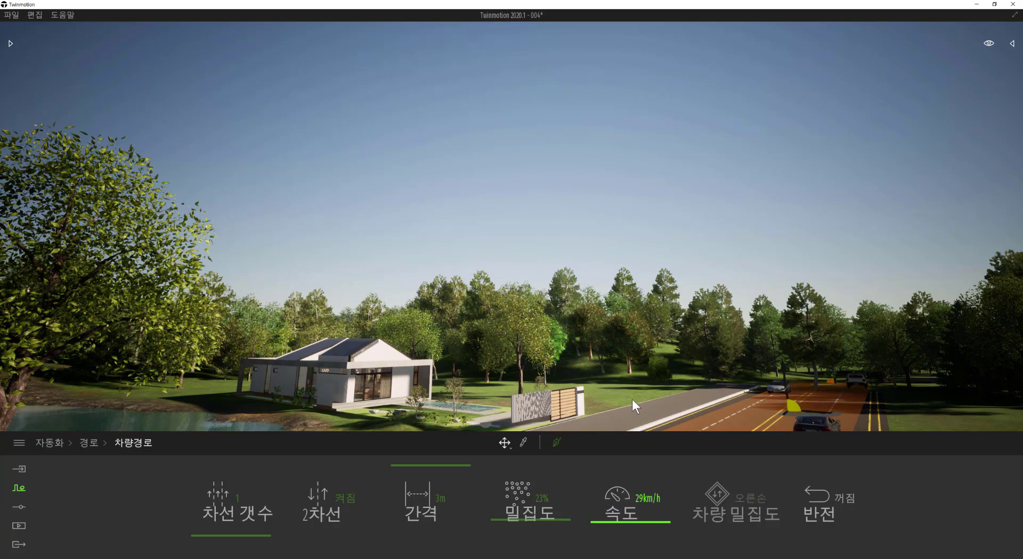
Step: Examine the vehicle path's traffic on the road and the surroundings of the house from several distances
mouse_move(634, 400)
shift+middle_down()
mouse_move(660, 397)
mouse_move(647, 391)
shift+middle_up()
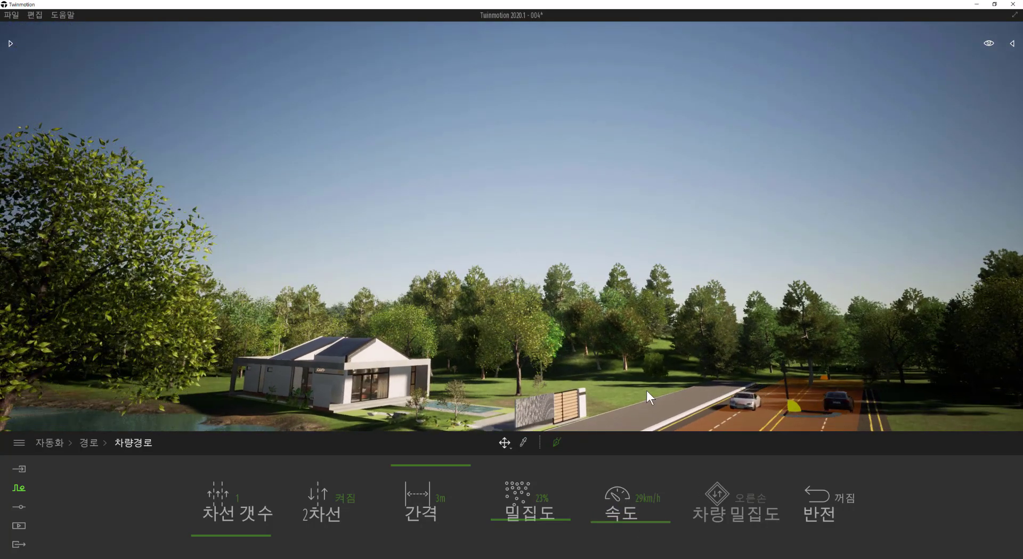
scroll(646, 390, up, 3)
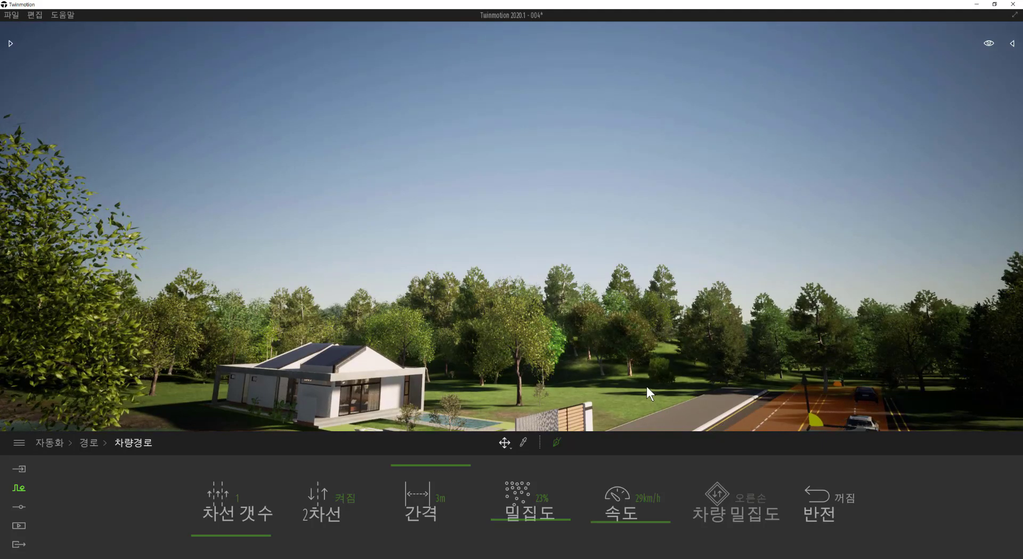
shift+middle_drag(673, 378, 637, 382)
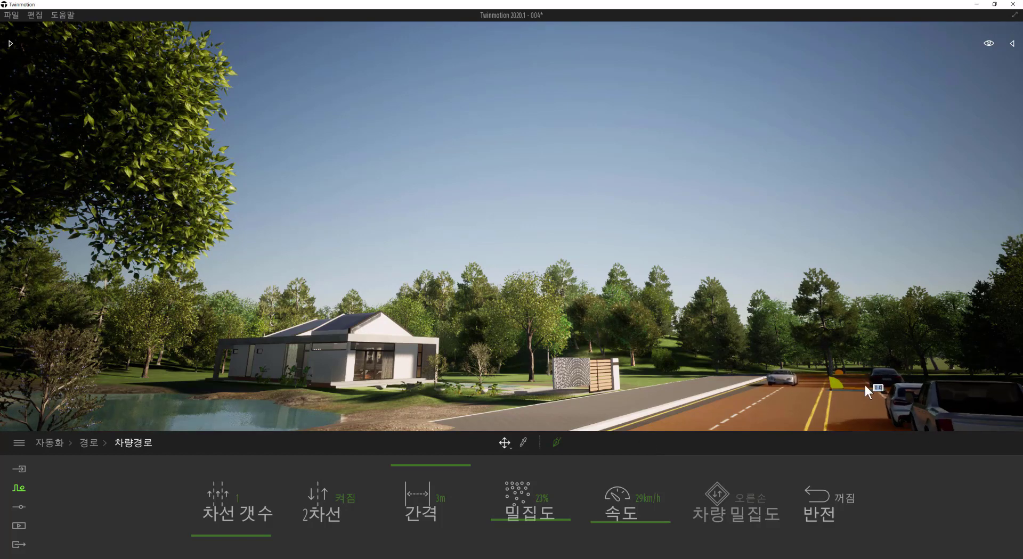
mouse_move(835, 383)
mouse_down()
mouse_move(838, 374)
mouse_move(831, 394)
mouse_up()
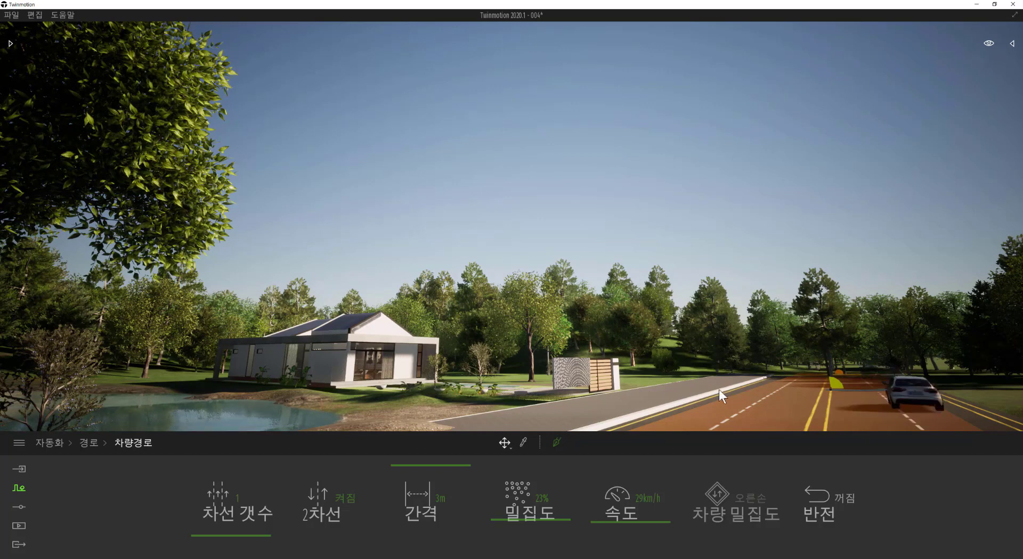
click(95, 444)
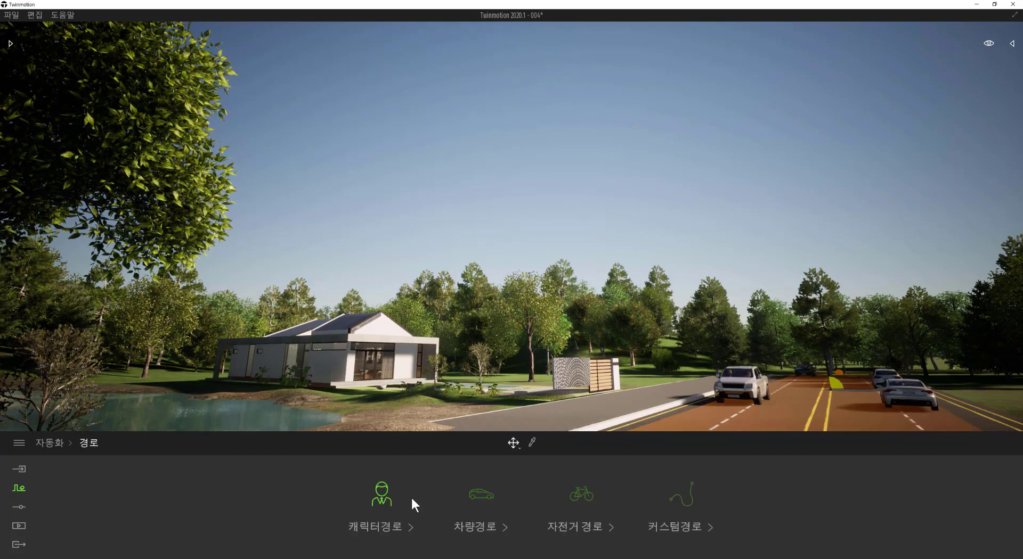
scroll(630, 384, up, 4)
scroll(630, 385, up, 1)
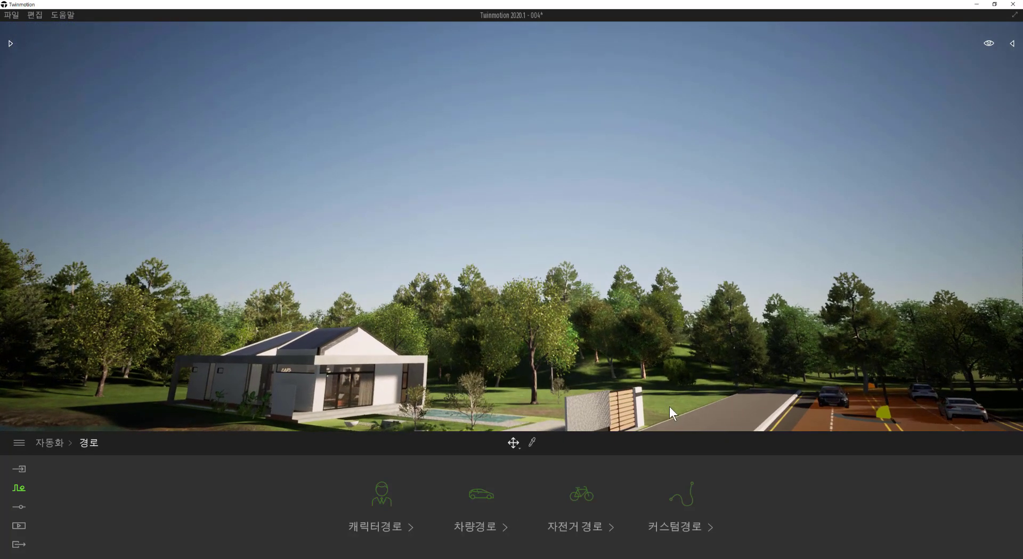
scroll(663, 400, up, 1)
middle_drag(667, 401, 667, 367)
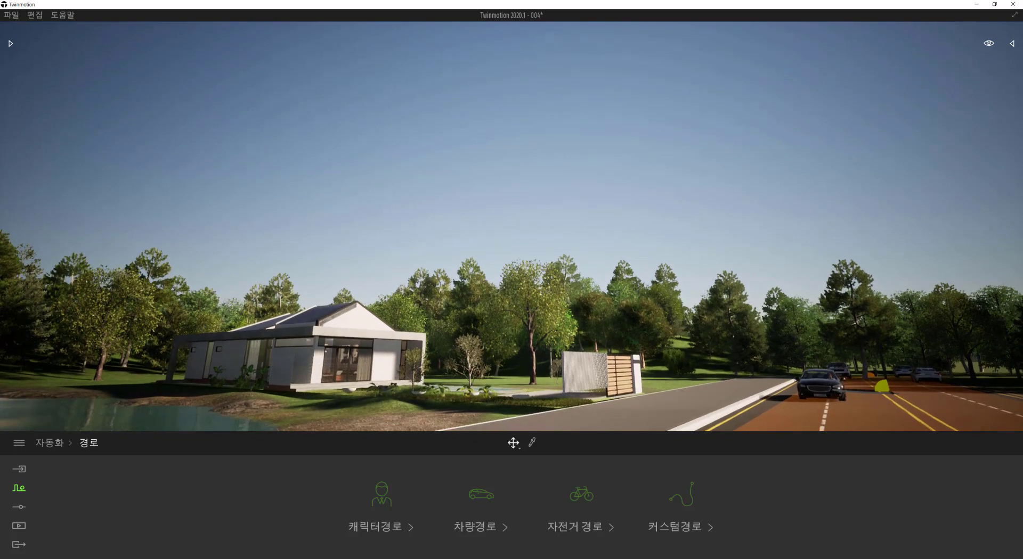
scroll(668, 403, up, 1)
middle_drag(667, 404, 693, 422)
middle_drag(693, 378, 746, 367)
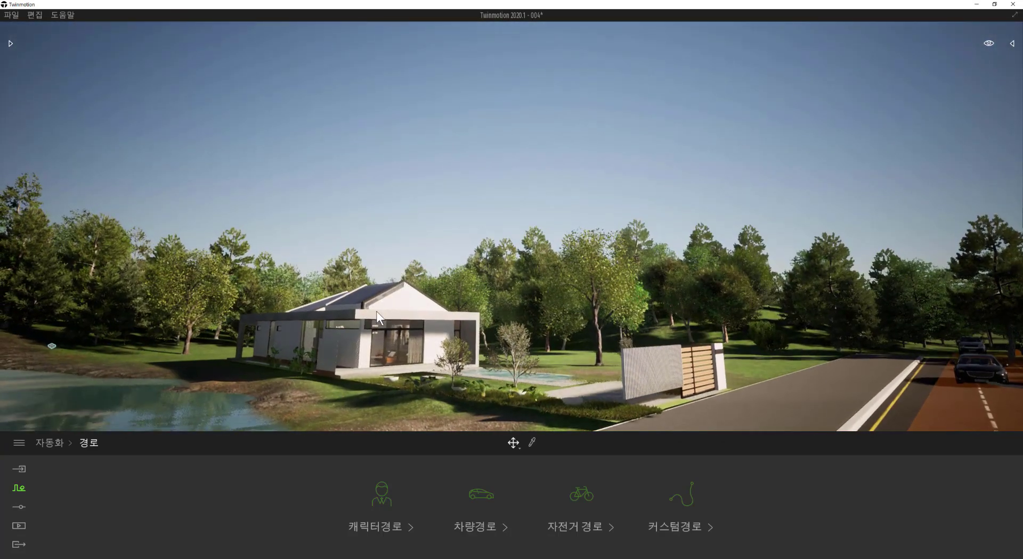
Step: Save the current project file 004
click(11, 15)
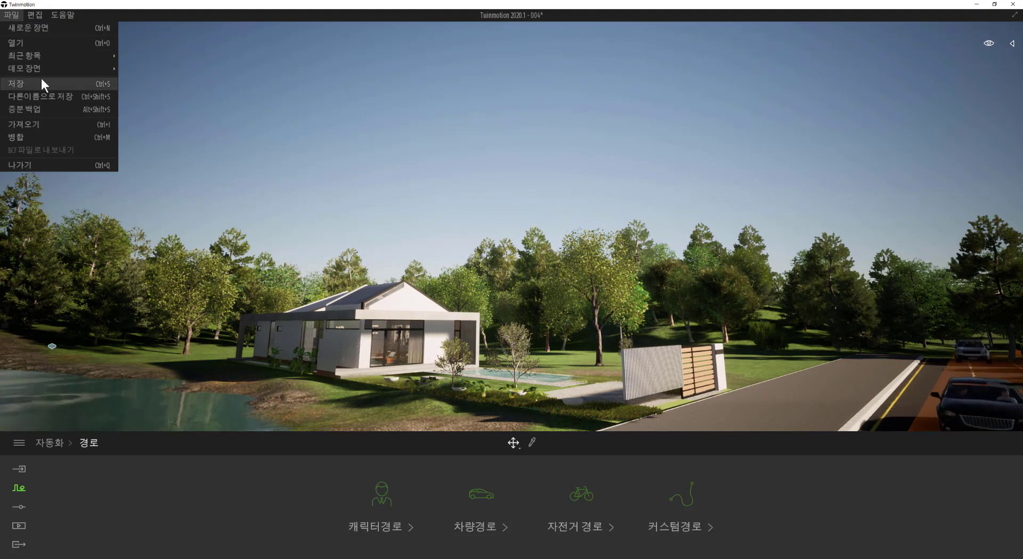
click(40, 81)
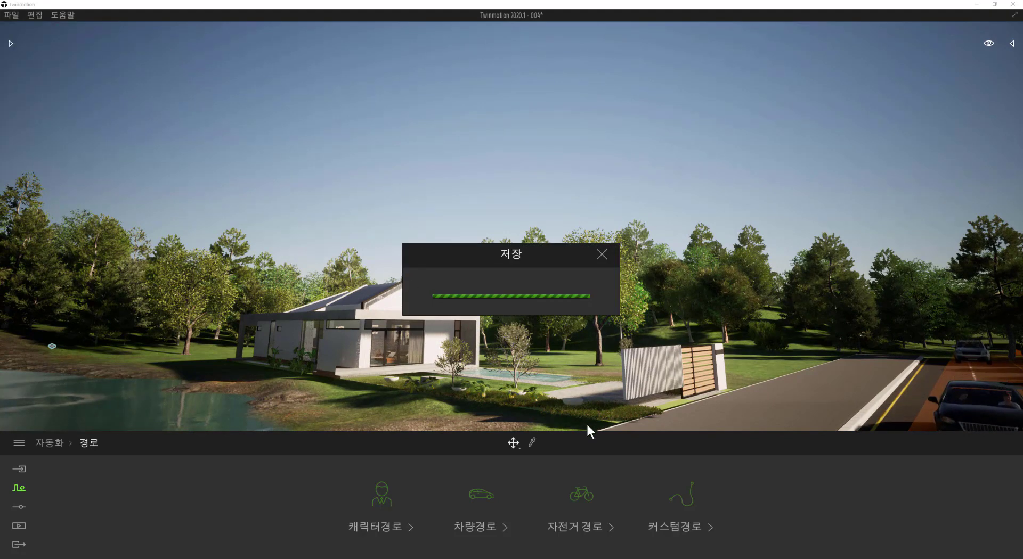
Step: Draw a bicycle path along the sidewalk from the road's far end, past the house gate, to the dirt ground at the near end
click(582, 495)
click(559, 444)
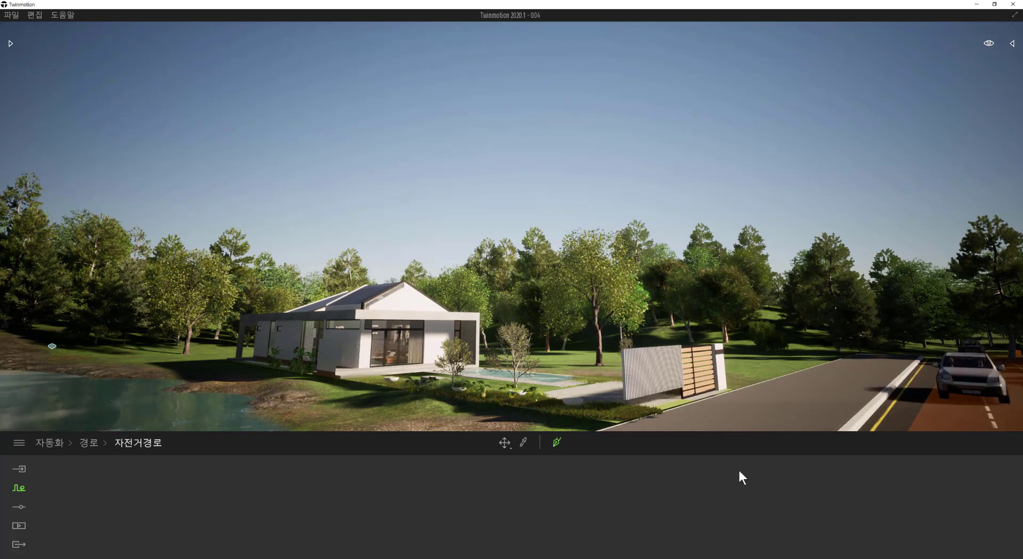
click(877, 353)
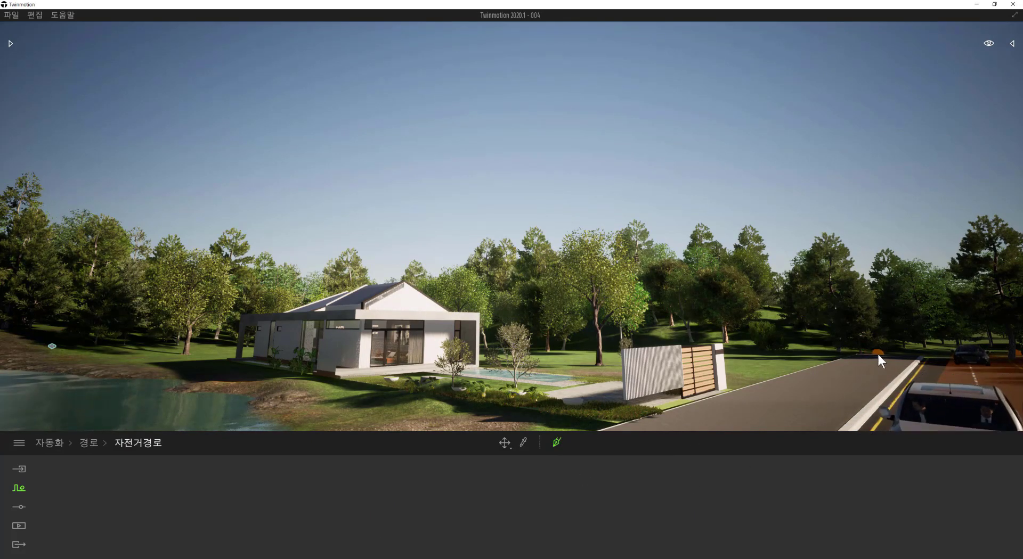
scroll(675, 420, down, 5)
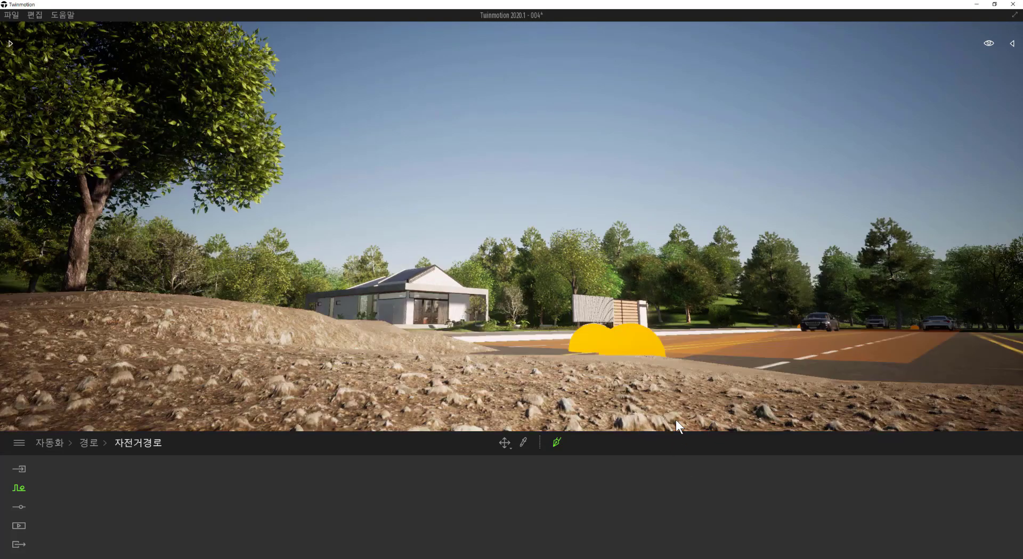
shift+middle_drag(632, 359, 601, 391)
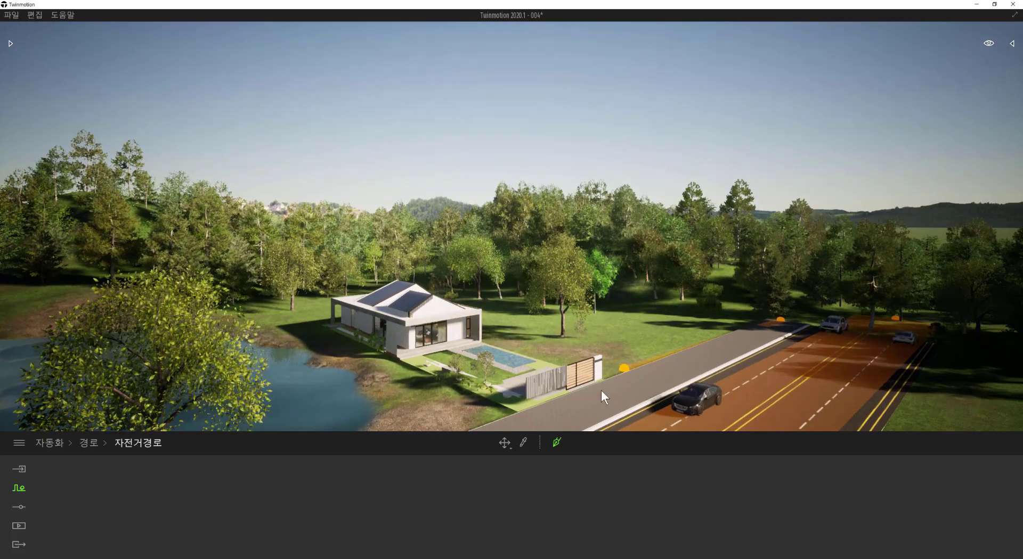
click(502, 429)
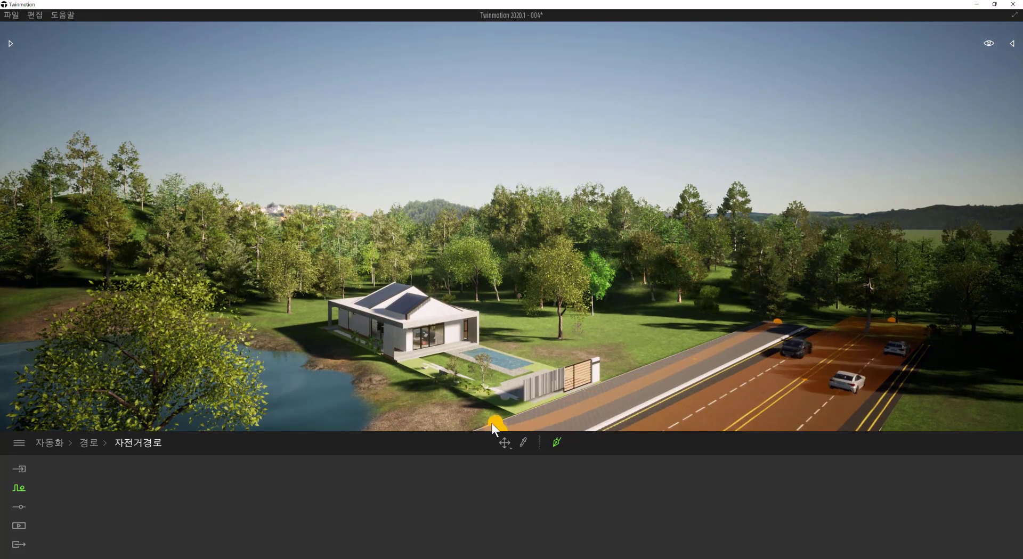
scroll(492, 423, down, 5)
double_click(484, 371)
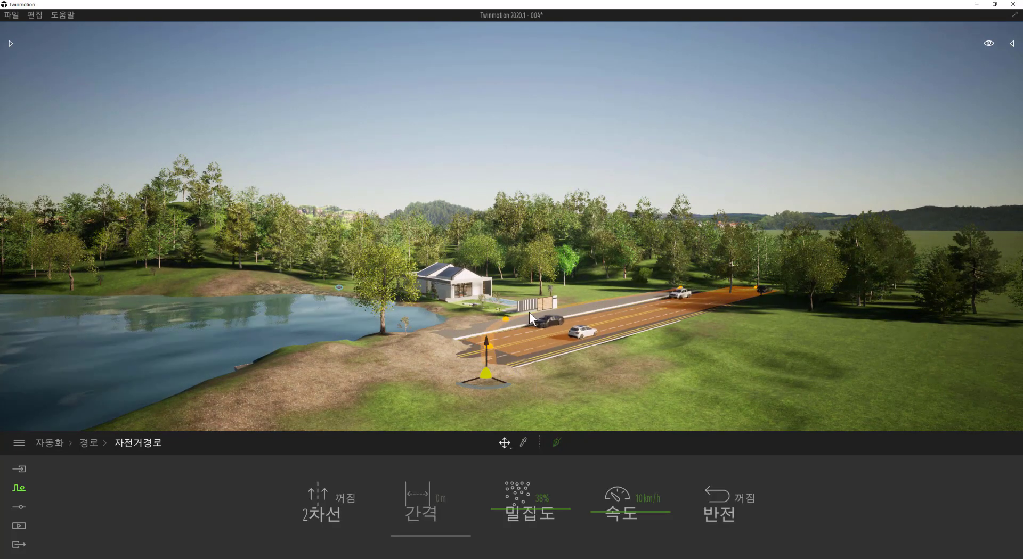
Step: Delete the existing vehicle path from the road
scroll(530, 313, up, 10)
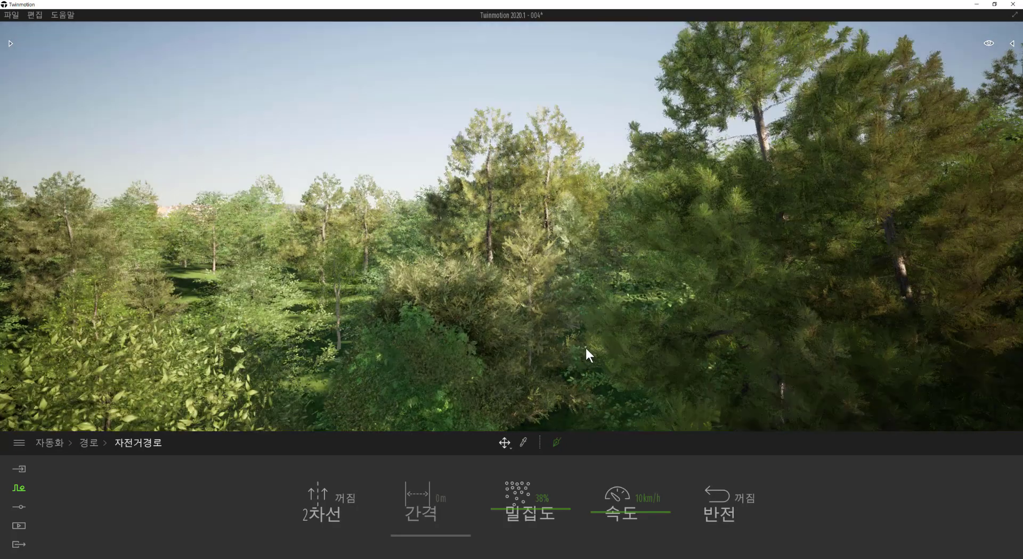
scroll(585, 346, down, 8)
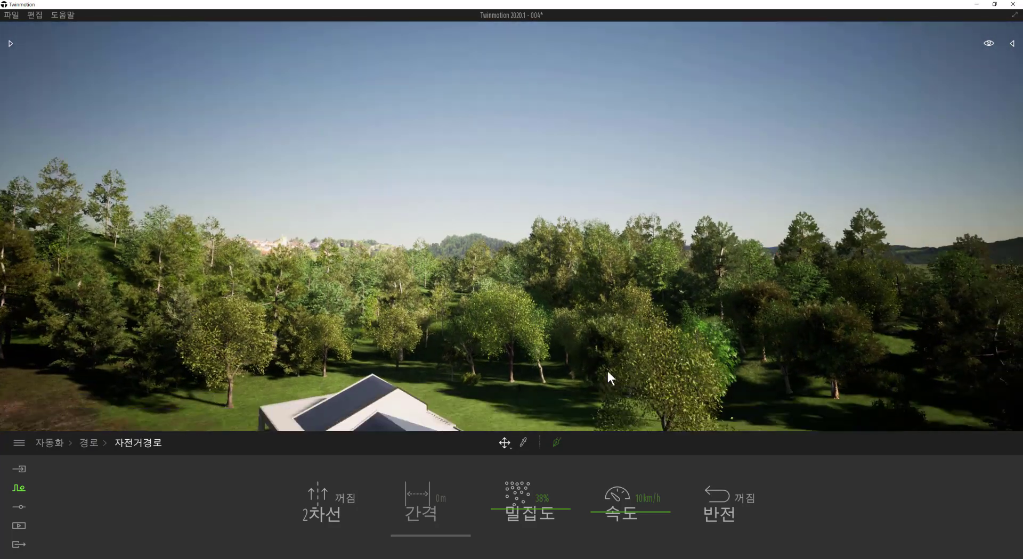
scroll(613, 384, down, 2)
middle_drag(626, 399, 682, 299)
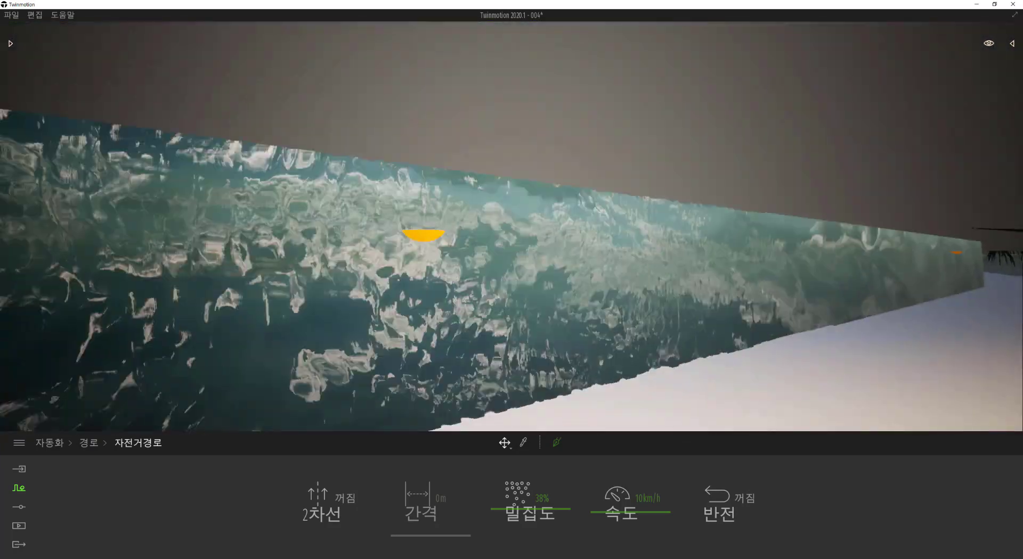
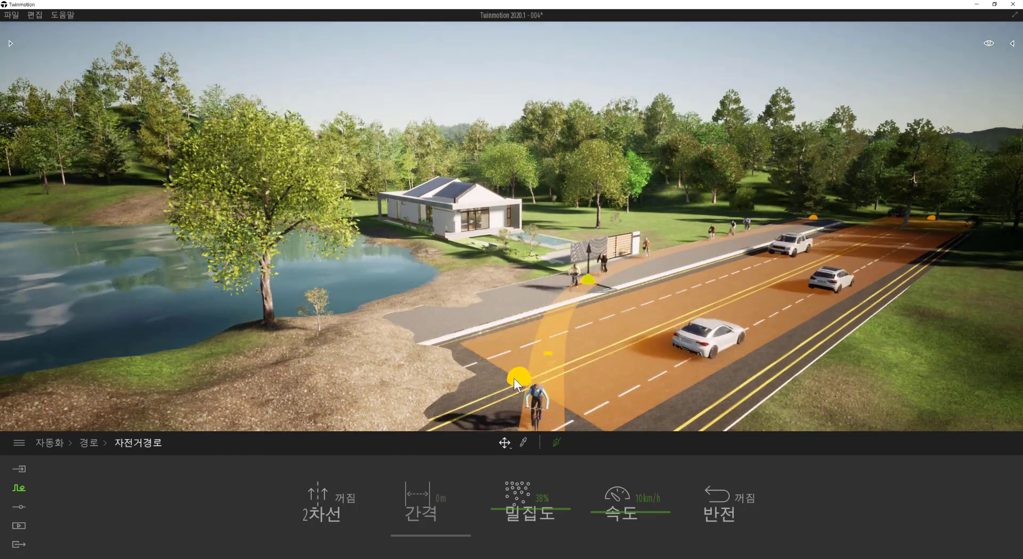
click(513, 378)
key(Delete)
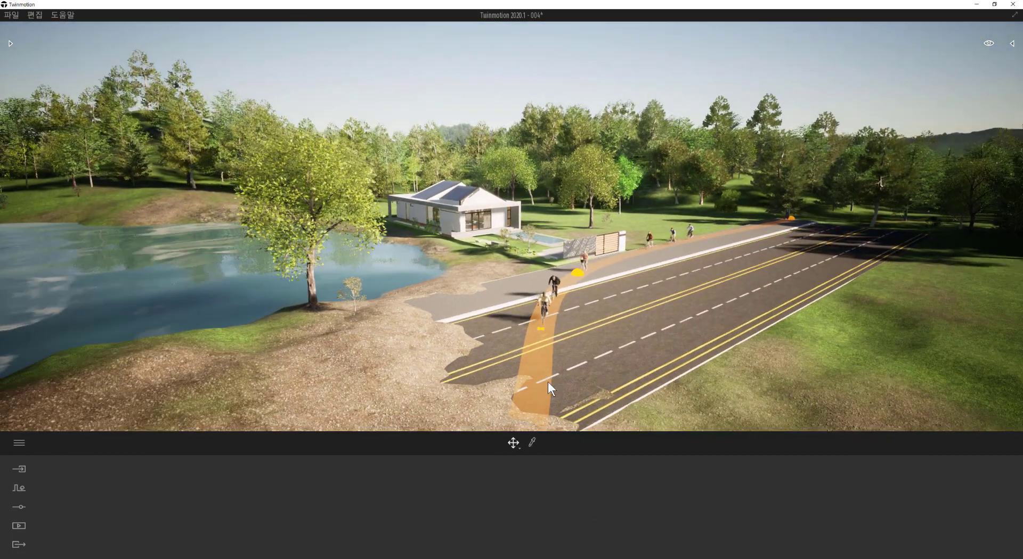
Step: Select the bicycle path and move its near end point onto the dirt bank beside the lake, in line with the sidewalk
click(536, 387)
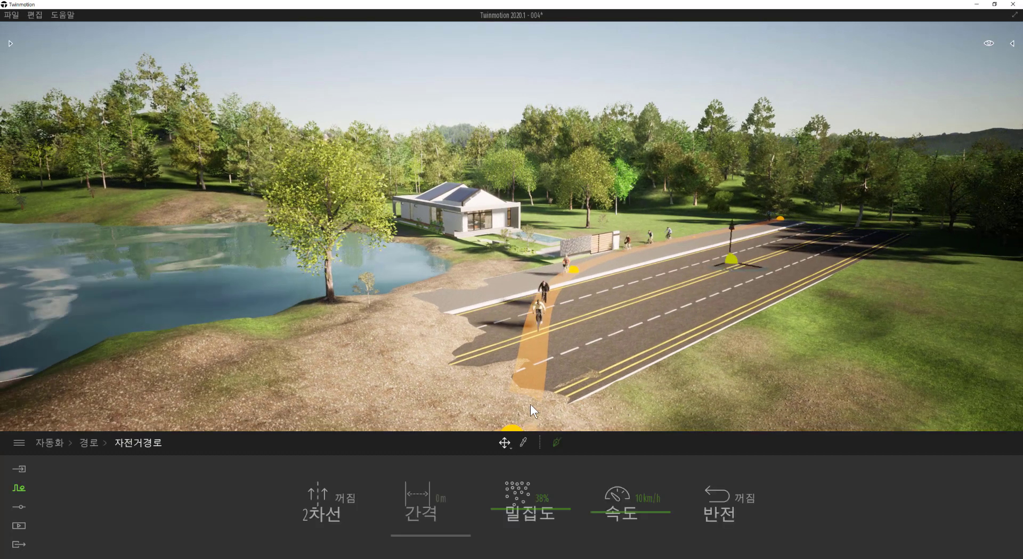
drag(507, 426, 424, 331)
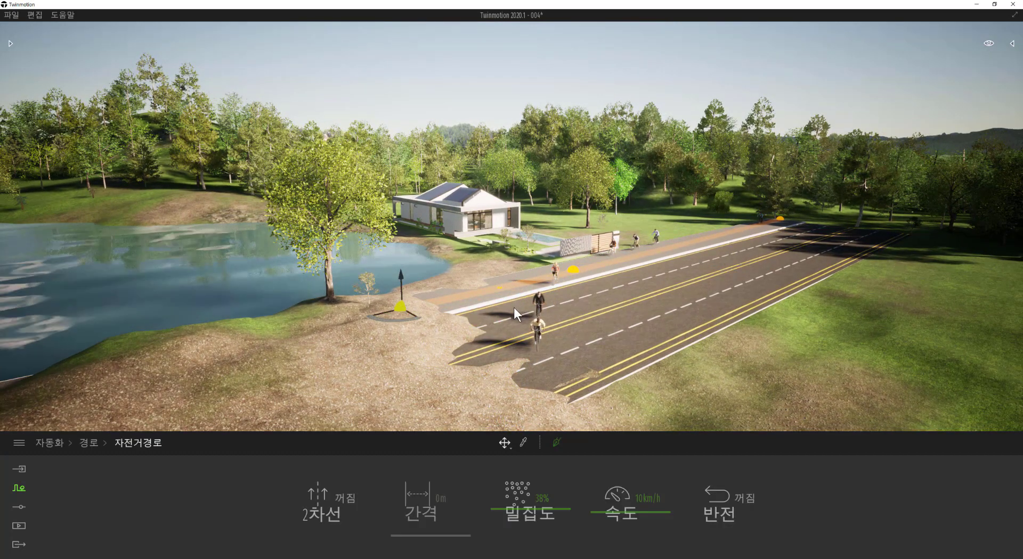
Step: Reduce the bicycle path's density to 9%
scroll(557, 264, up, 2)
scroll(557, 264, up, 2)
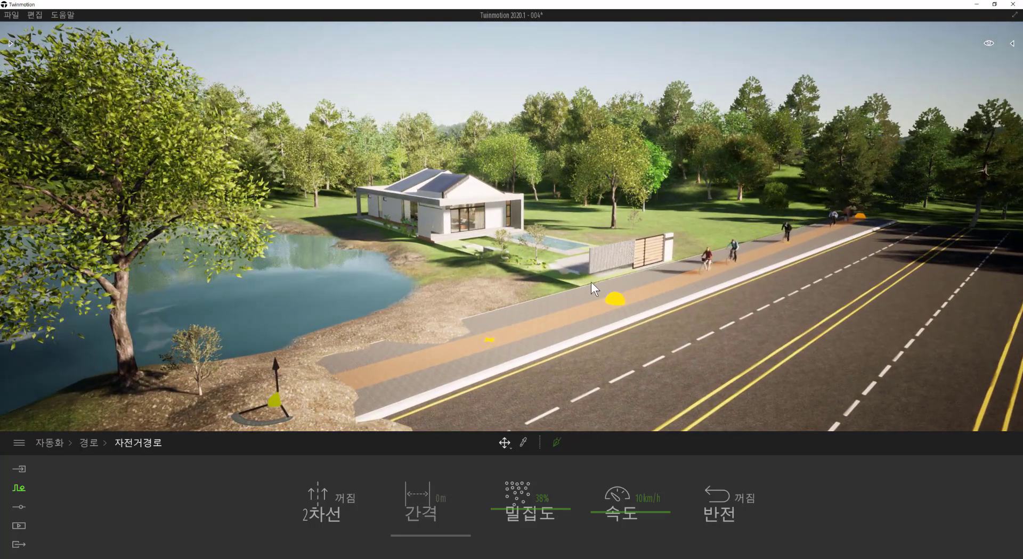
scroll(653, 304, up, 2)
scroll(706, 301, up, 2)
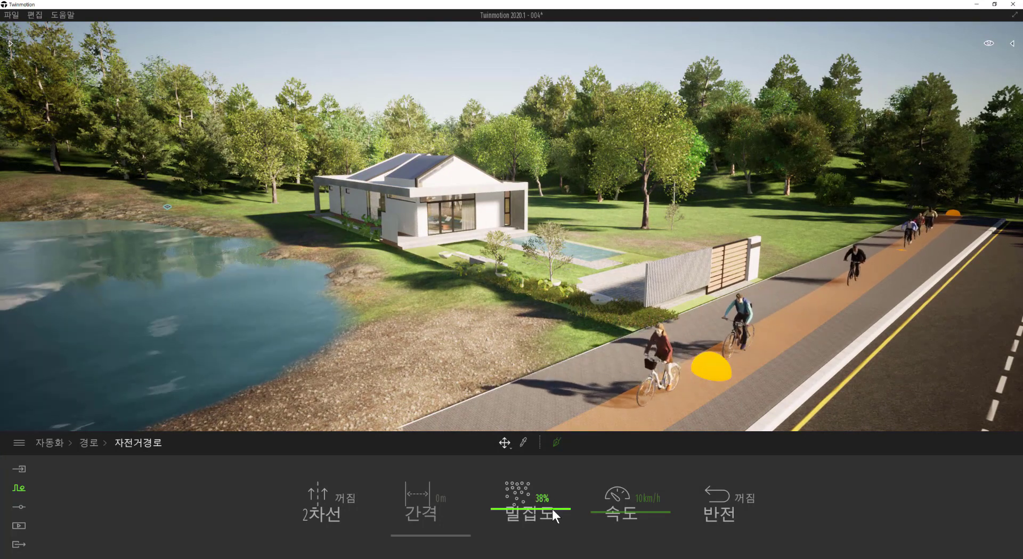
drag(550, 513, 553, 532)
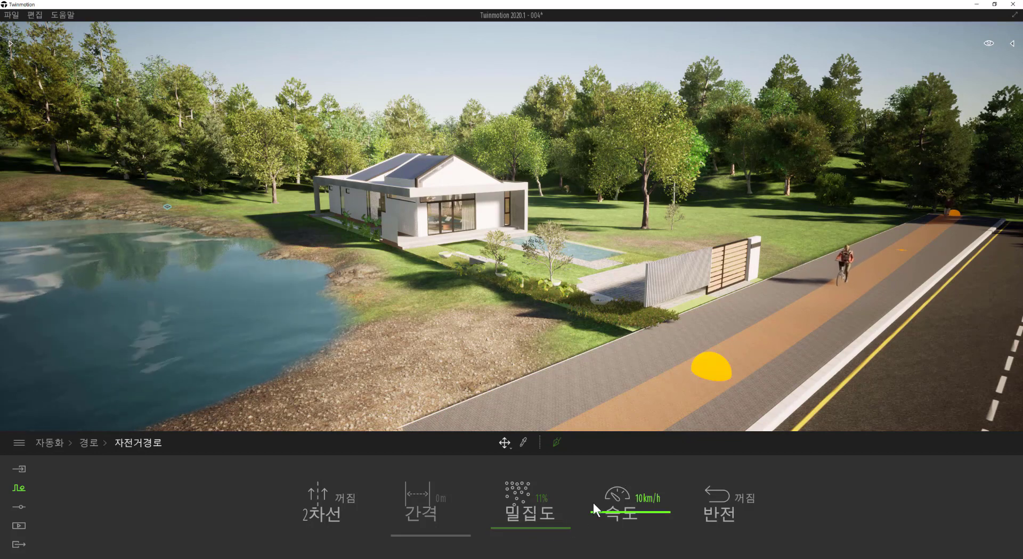
drag(556, 529, 557, 530)
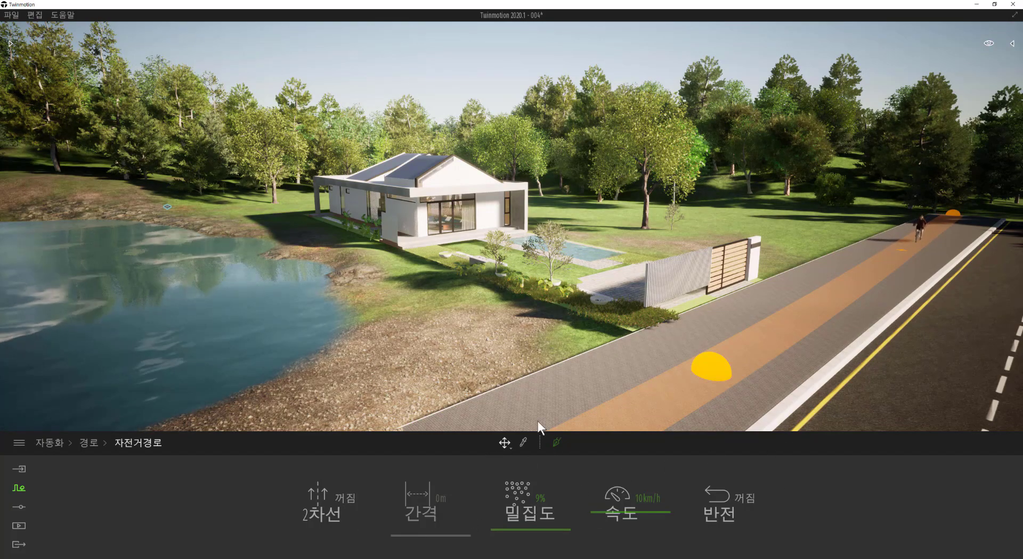
Step: Draw a new vehicle path along the road from its far end to the dirt ground beyond the near end, and finish it
right_drag(575, 395, 628, 356)
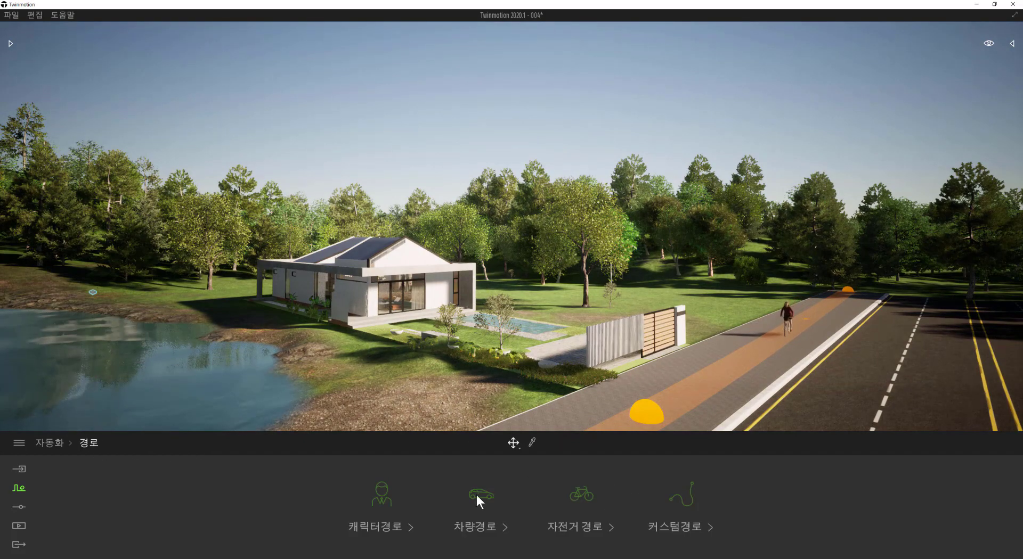
click(476, 496)
right_drag(856, 354, 882, 347)
middle_drag(882, 347, 854, 358)
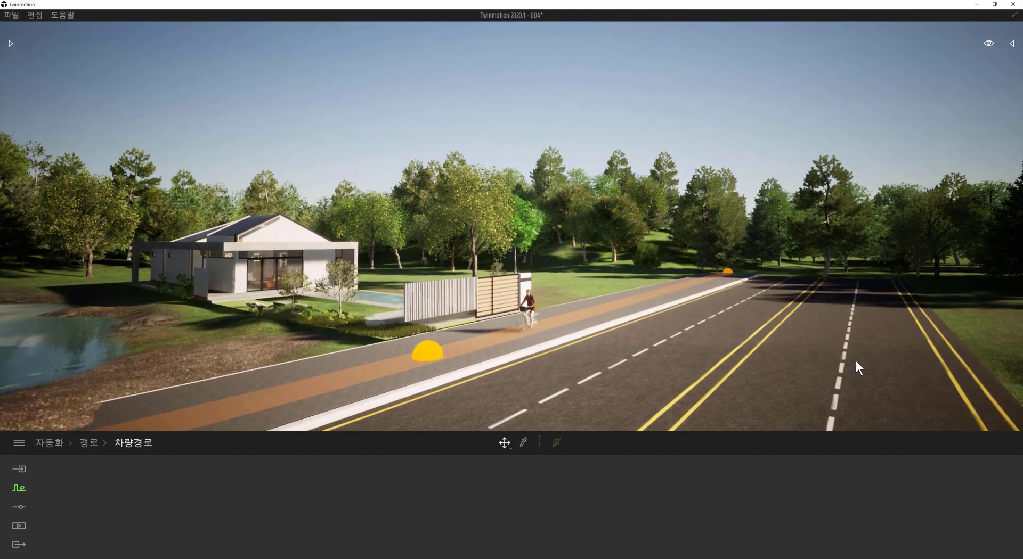
scroll(841, 366, down, 5)
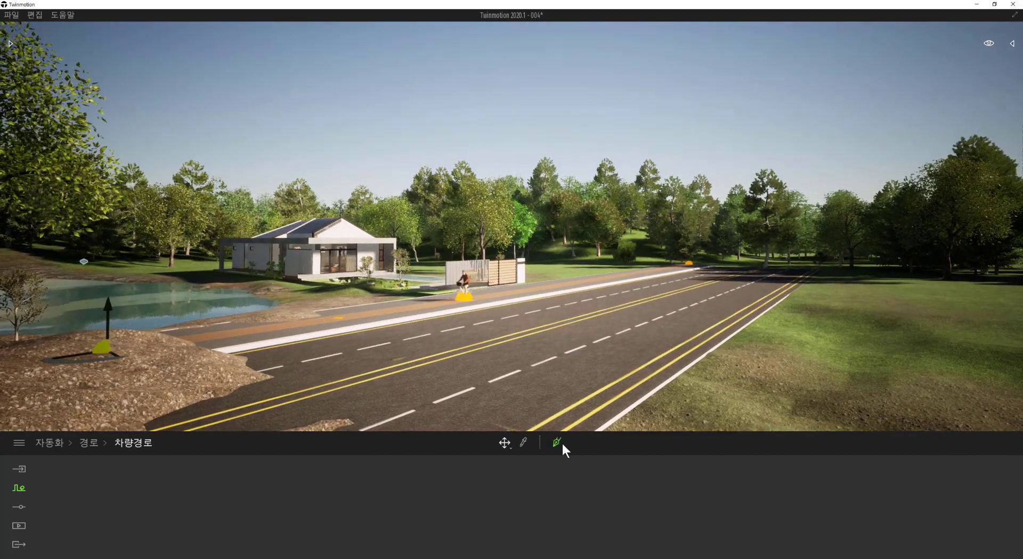
key(ctrl+s)
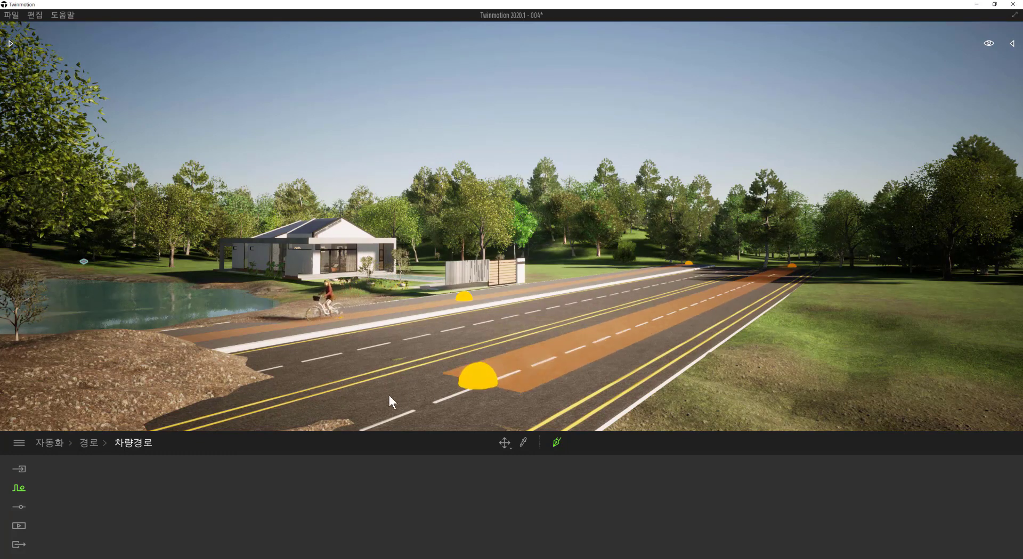
drag(389, 396, 169, 384)
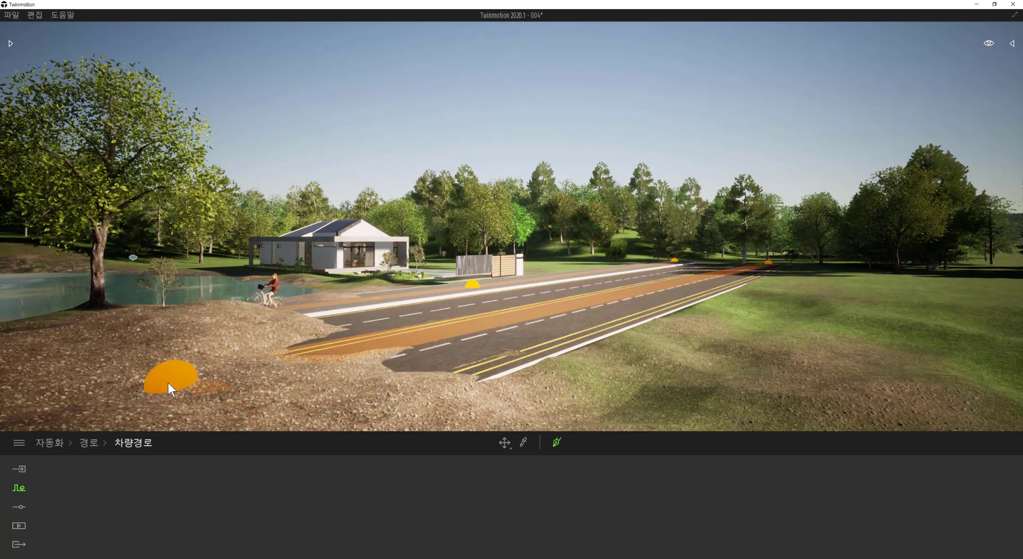
click(169, 385)
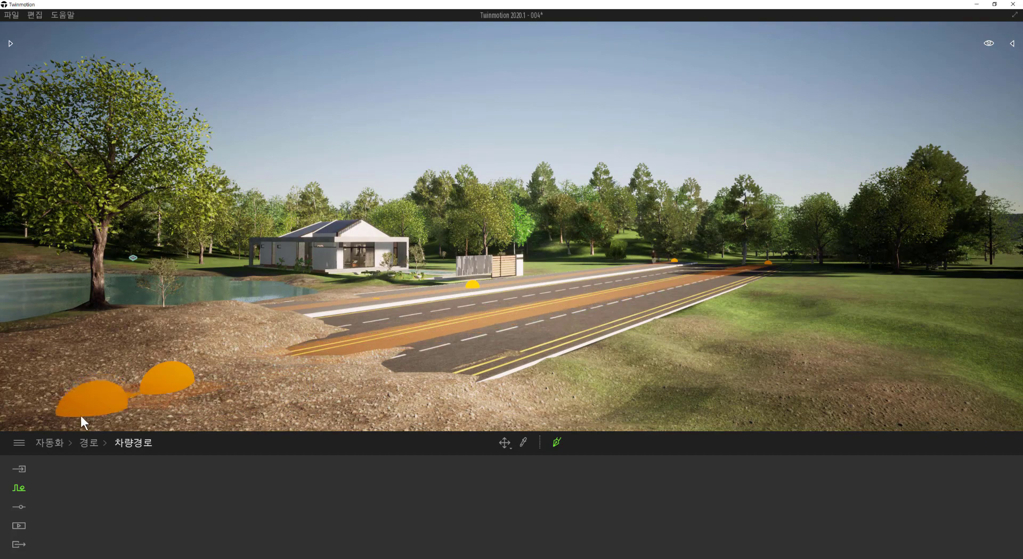
key(Escape)
Step: Turn on the two-way lane option (2차선) for the new vehicle path
shift+middle_drag(87, 414, 77, 452)
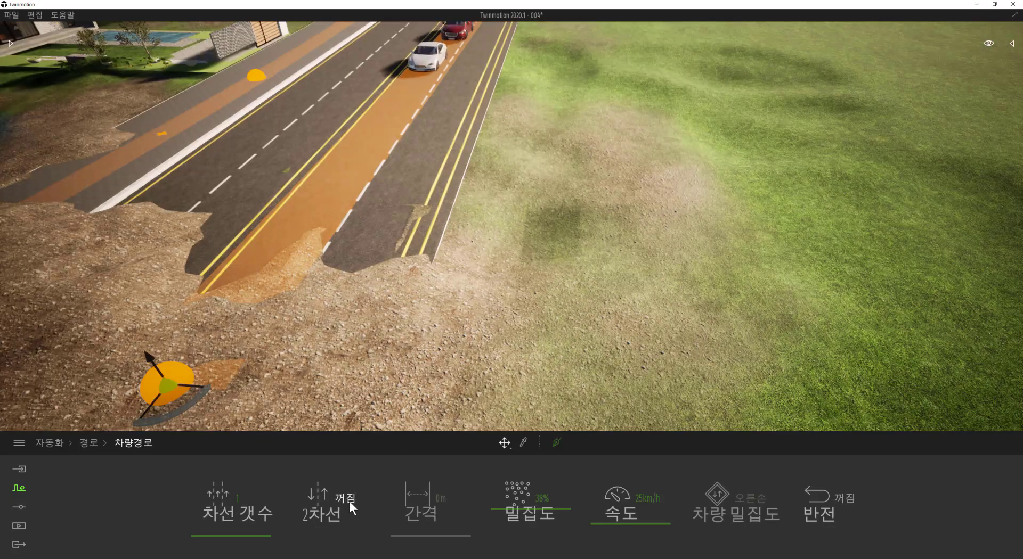
click(349, 500)
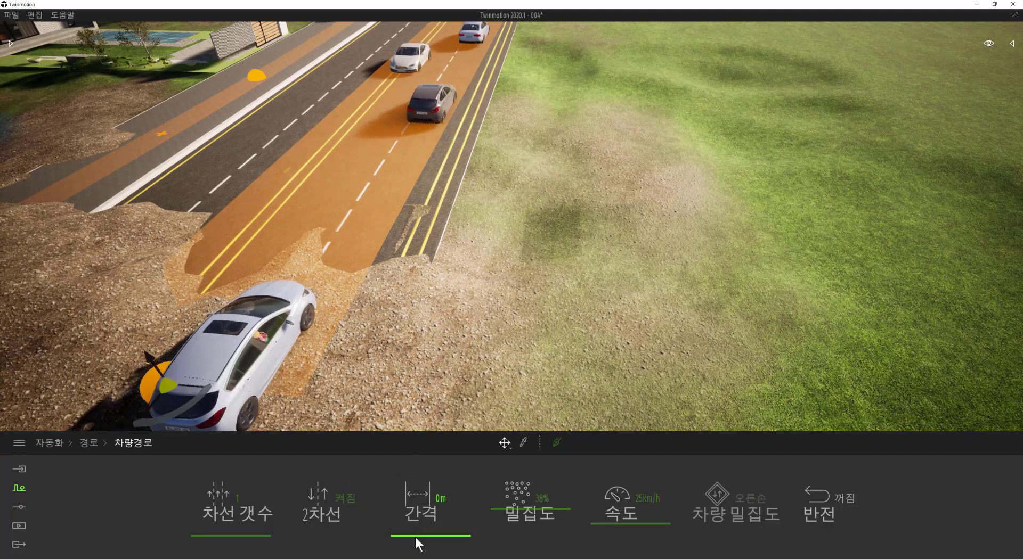
Step: Set the vehicle path's lane spacing (간격) to 3 m and its density (밀집도) to 25%
drag(414, 535, 441, 470)
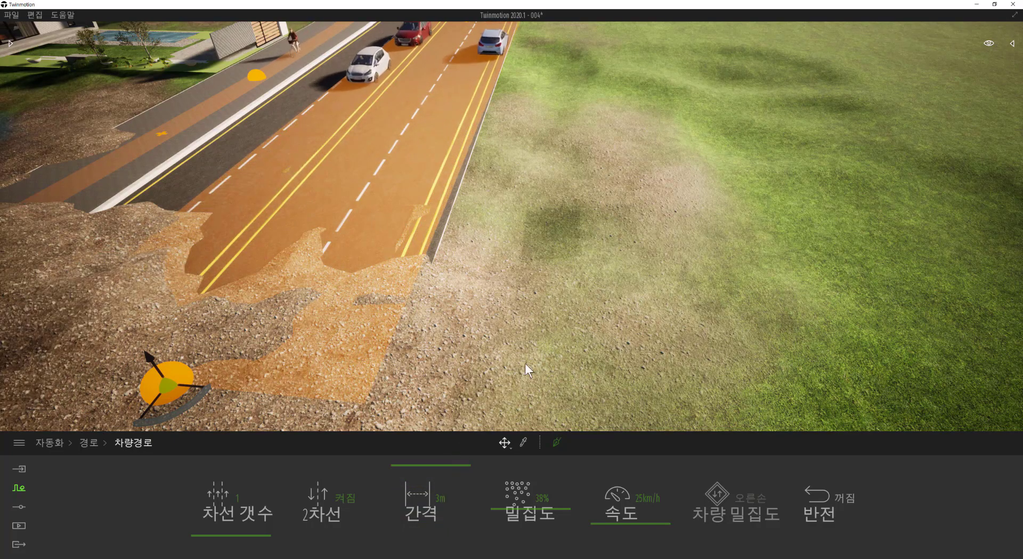
scroll(541, 273, down, 5)
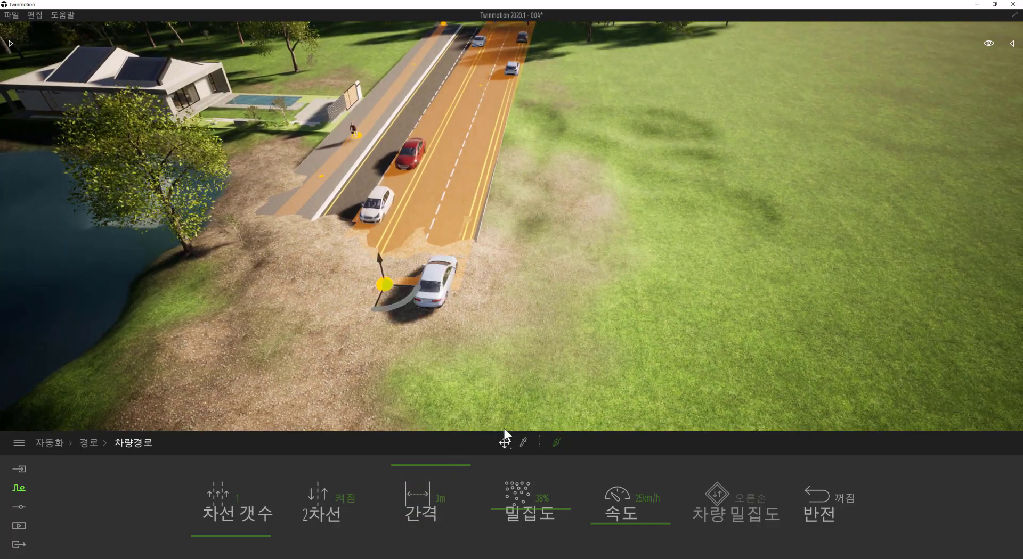
drag(521, 512, 523, 521)
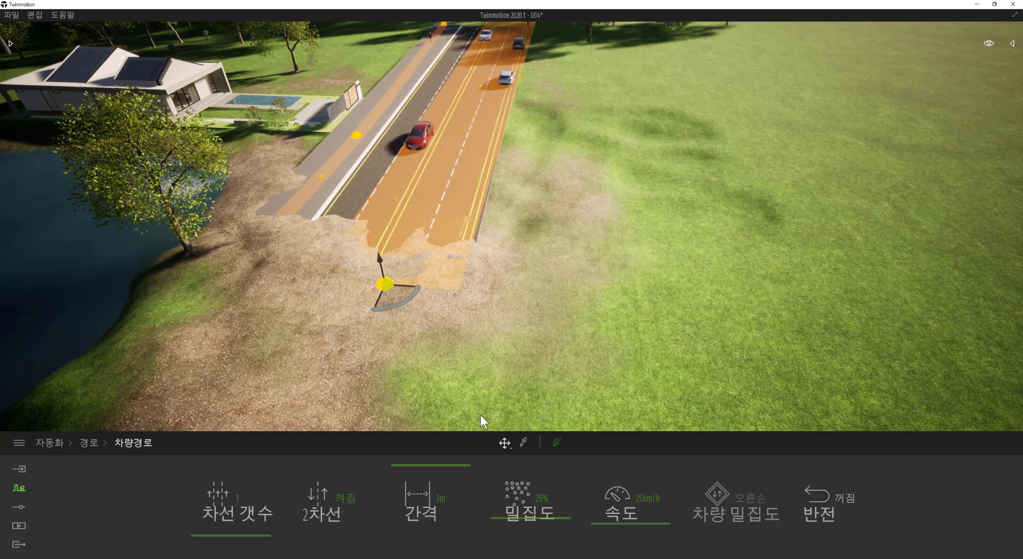
Step: Shift the vehicle path towards the sidewalk so it centres on the double yellow line, and reduce its density to 18%
click(456, 109)
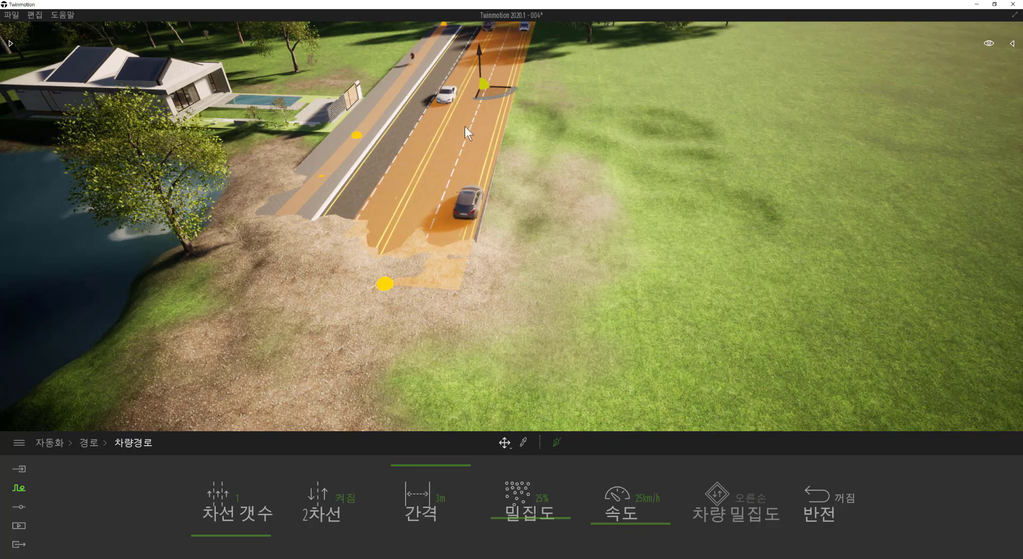
drag(493, 86, 478, 85)
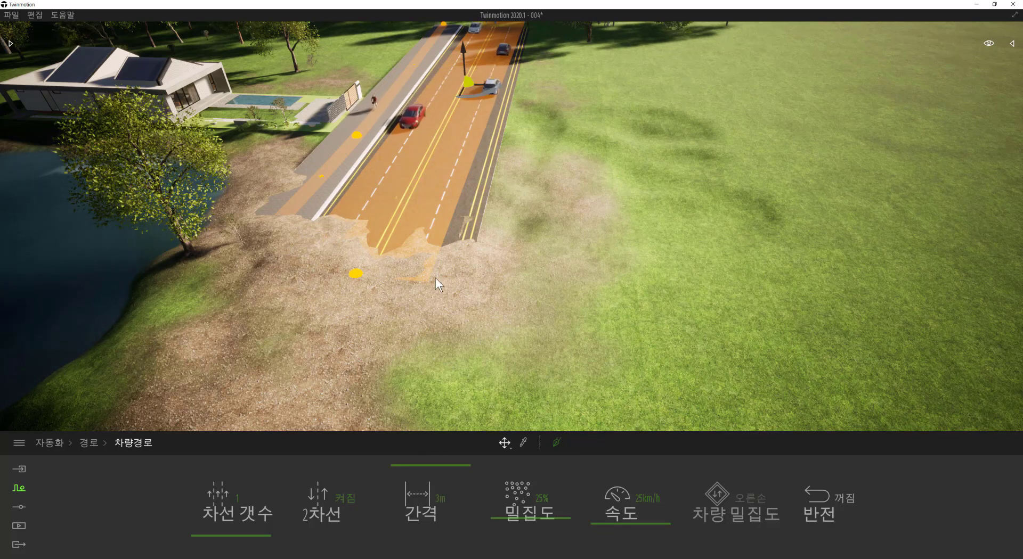
drag(527, 517, 529, 526)
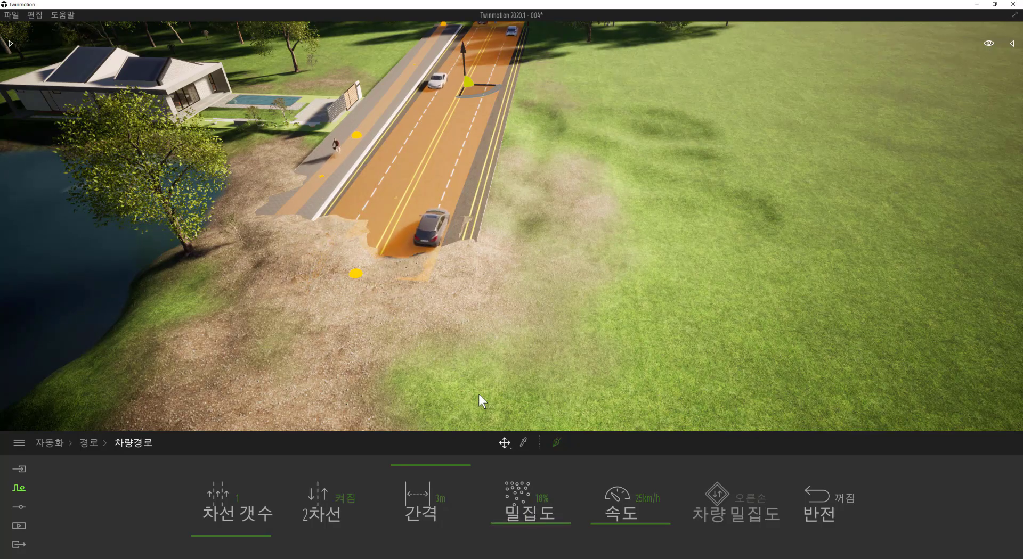
Step: Leave the vehicle path settings and examine the moving cars and cyclists along the road from several viewpoints
click(89, 442)
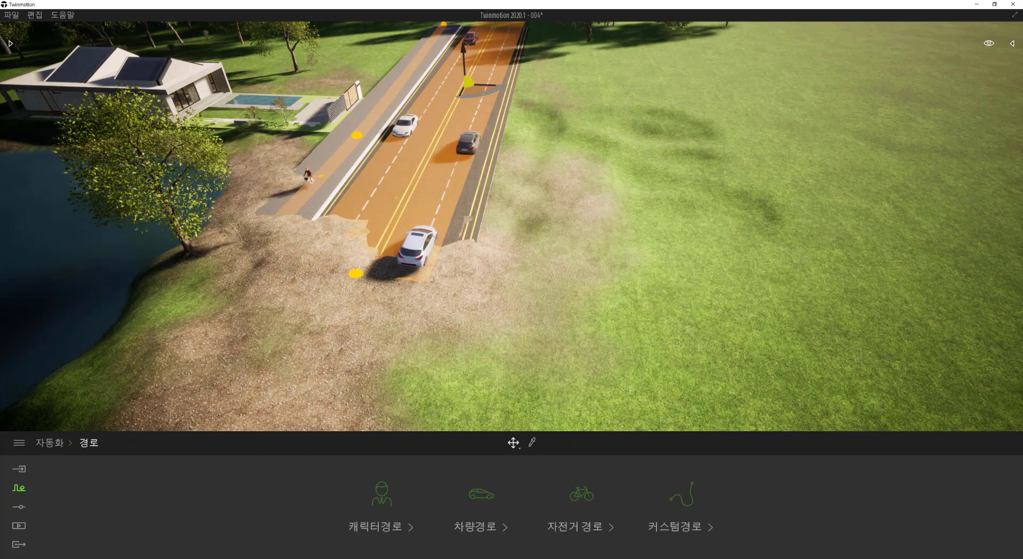
shift+middle_drag(405, 221, 514, 277)
scroll(506, 320, up, 4)
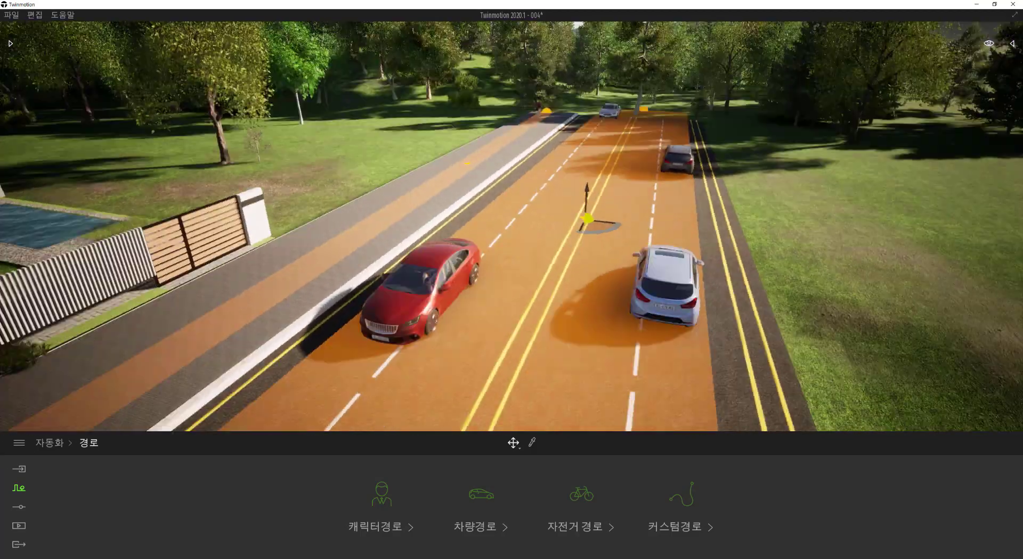
shift+middle_drag(376, 248, 399, 189)
scroll(368, 215, down, 2)
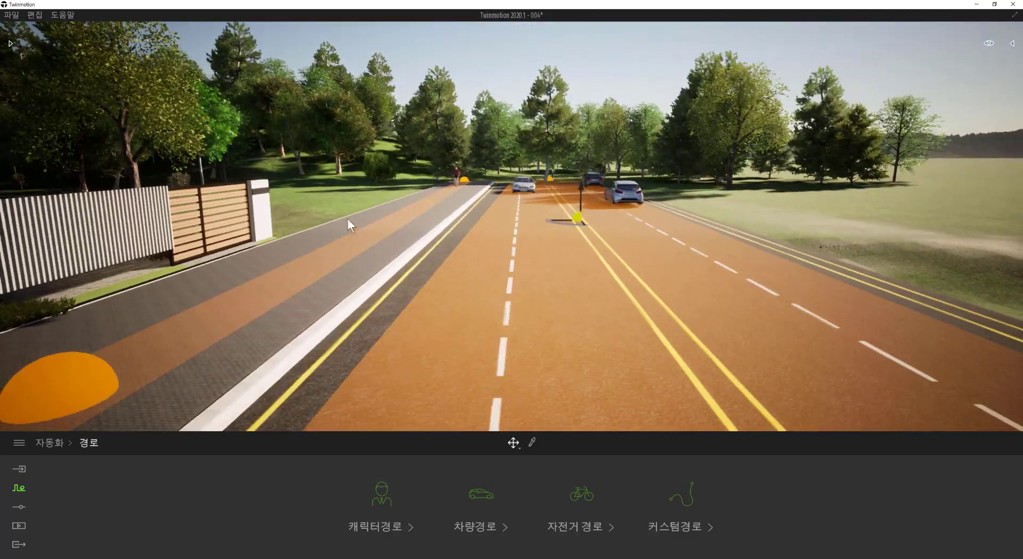
scroll(316, 226, down, 3)
shift+middle_drag(318, 225, 290, 205)
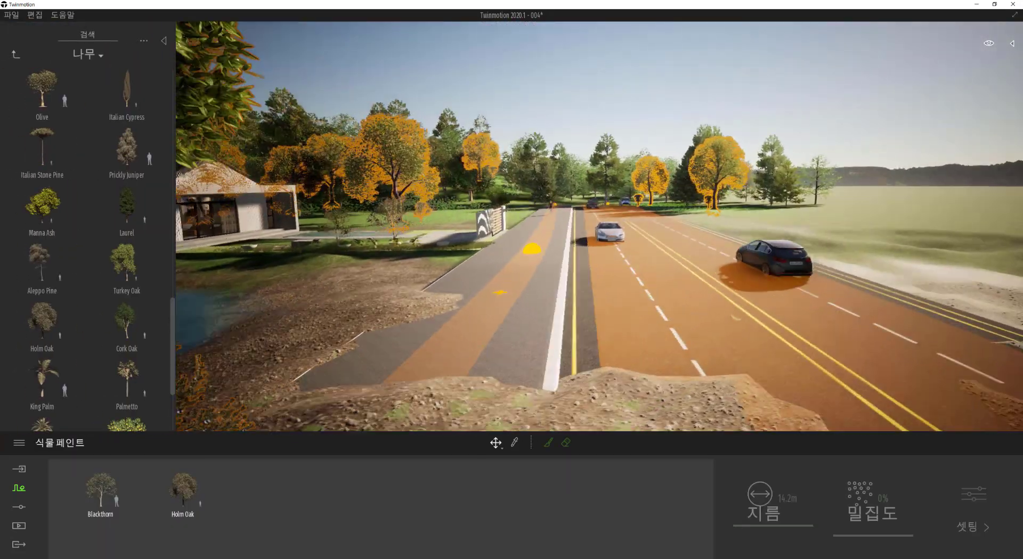
shift+middle_drag(532, 60, 474, 78)
click(538, 91)
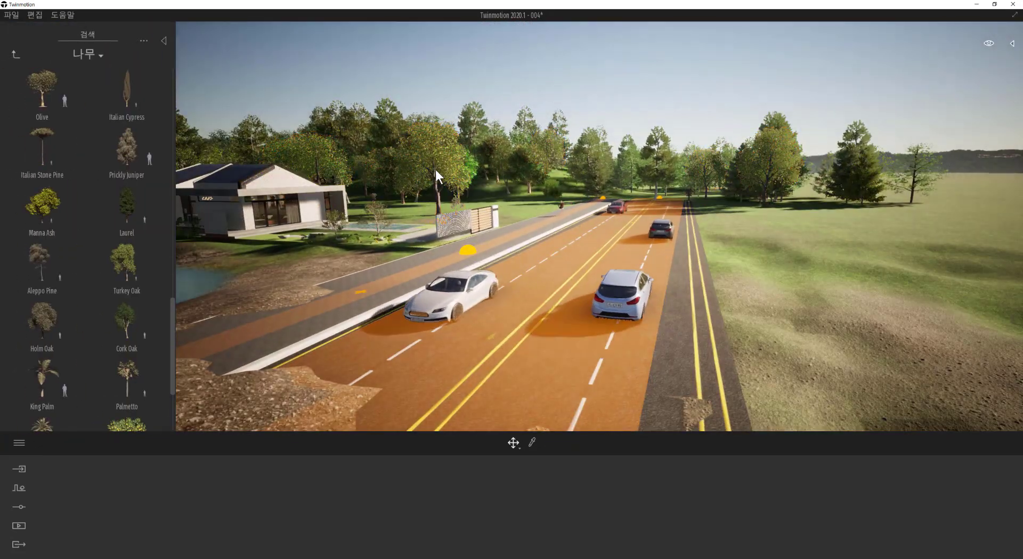
mouse_move(436, 169)
middle_down()
mouse_move(506, 165)
mouse_move(427, 162)
middle_up()
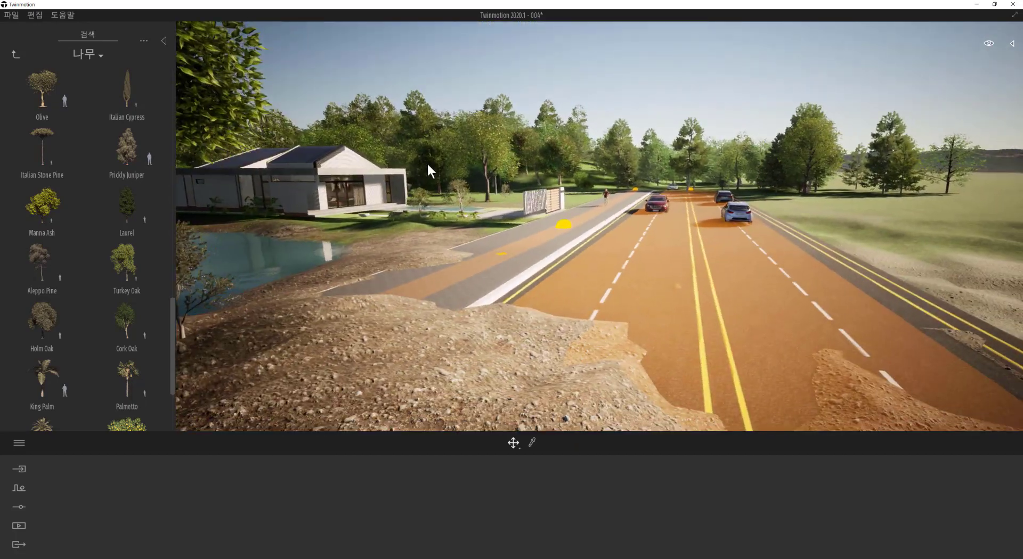
key(w)
right_drag(426, 162, 424, 187)
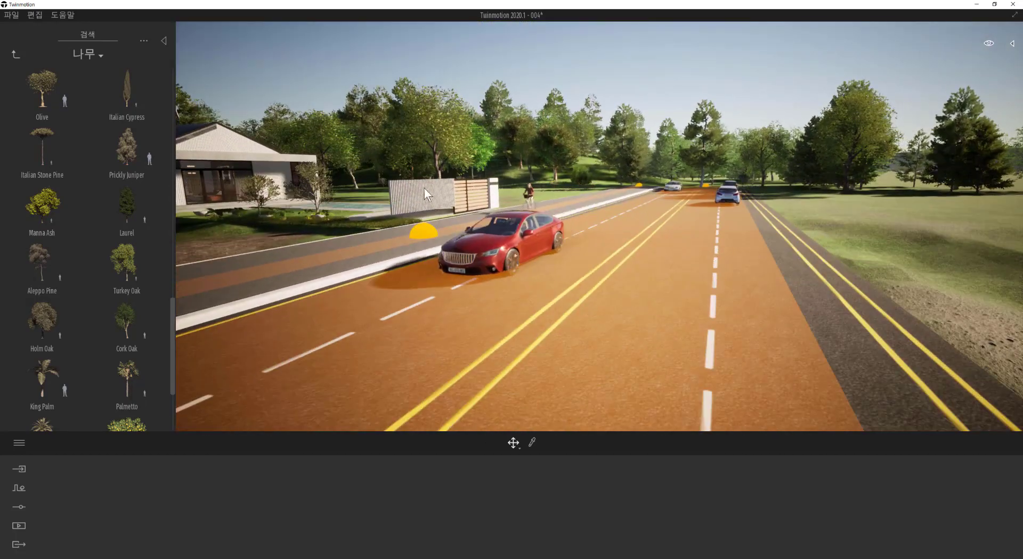
middle_drag(425, 188, 524, 188)
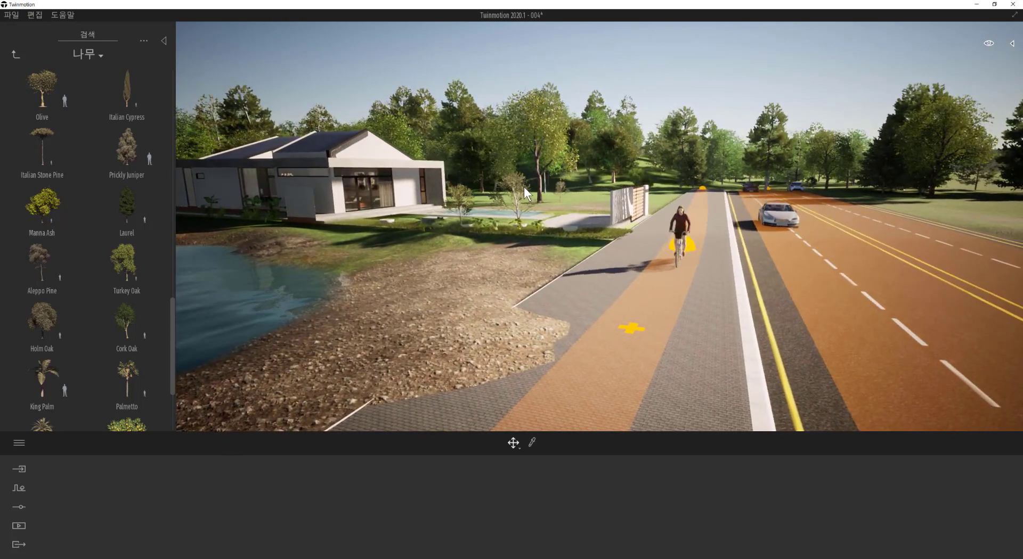
key(d)
right_drag(524, 188, 545, 188)
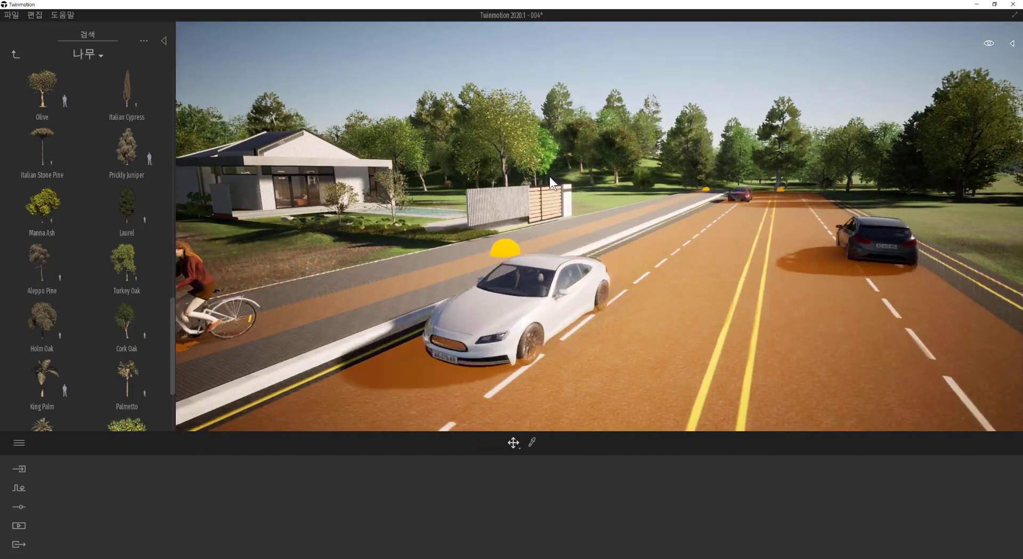
middle_drag(548, 177, 634, 183)
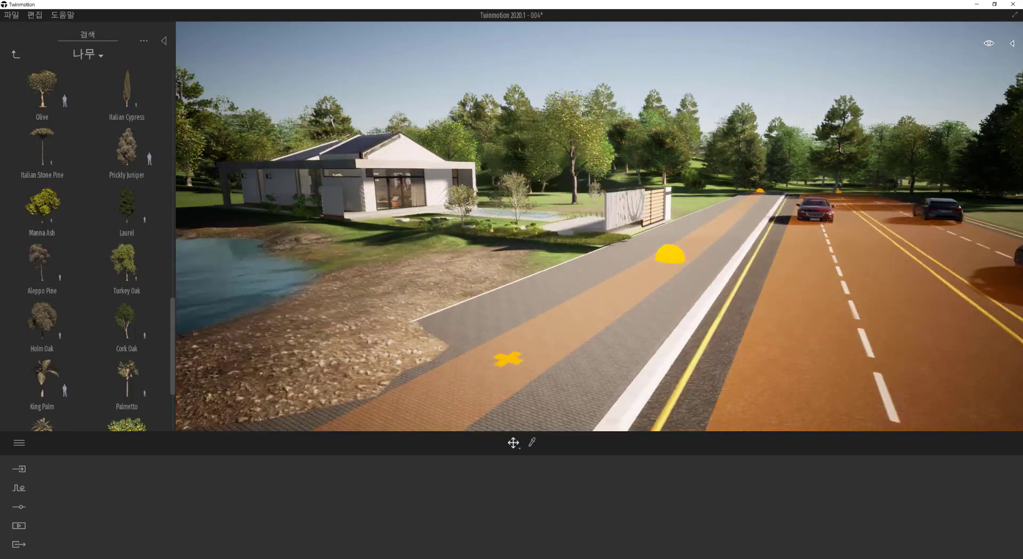
middle_drag(506, 173, 561, 165)
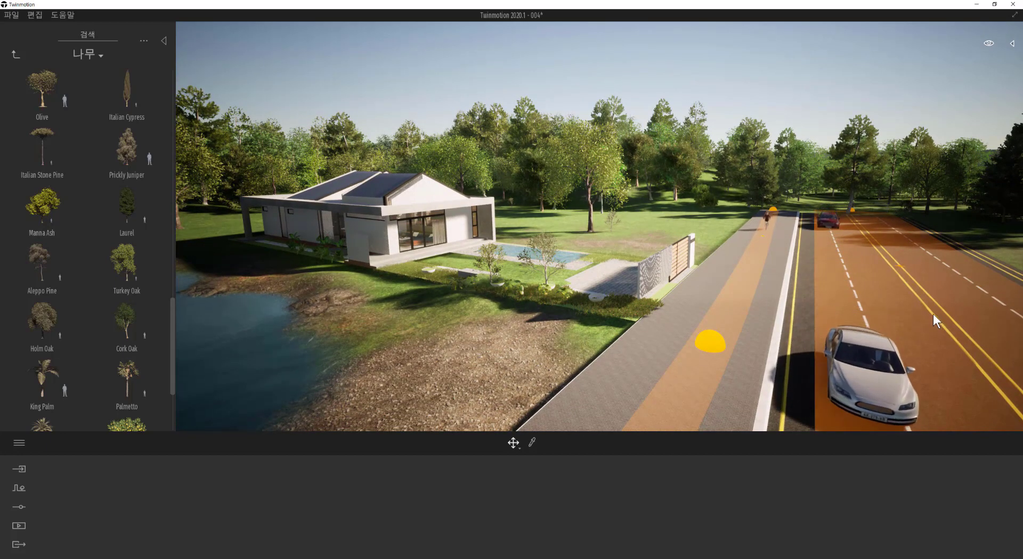
Step: Select the vehicle path on the road, lower its speed (속도) to 13 km/h, and deselect it
click(902, 285)
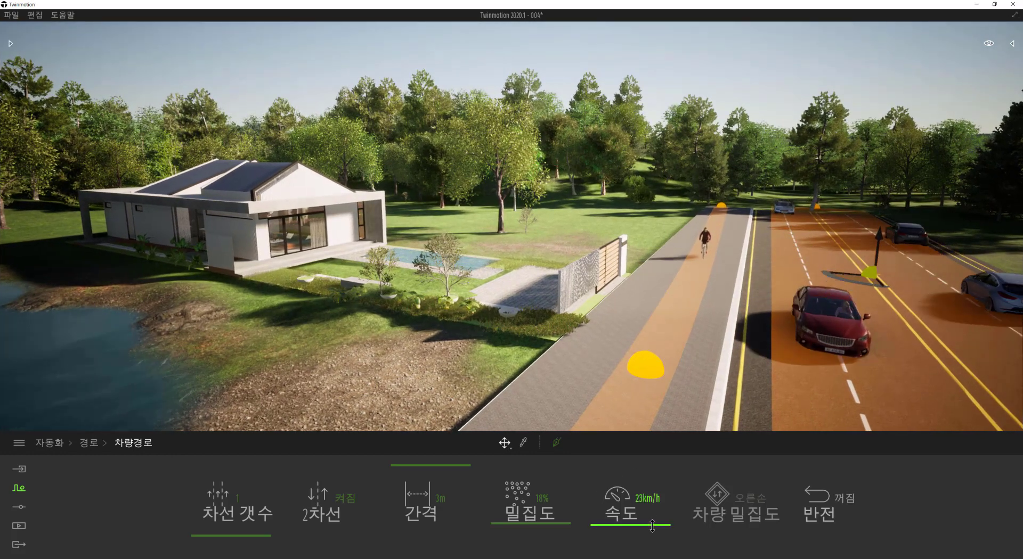
drag(652, 525, 644, 511)
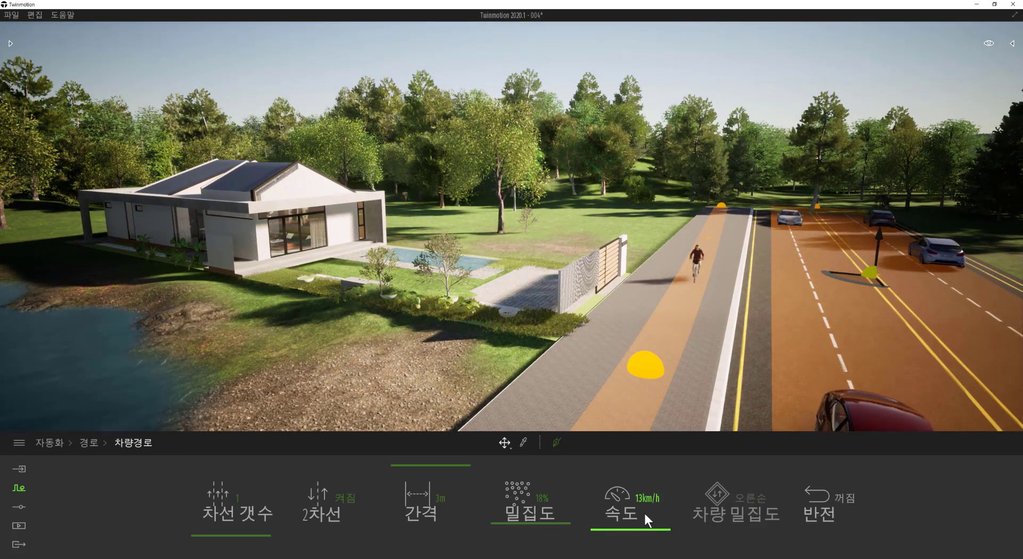
mouse_move(622, 301)
shift+middle_down()
mouse_move(620, 288)
mouse_move(594, 275)
mouse_move(612, 295)
shift+middle_up()
click(532, 107)
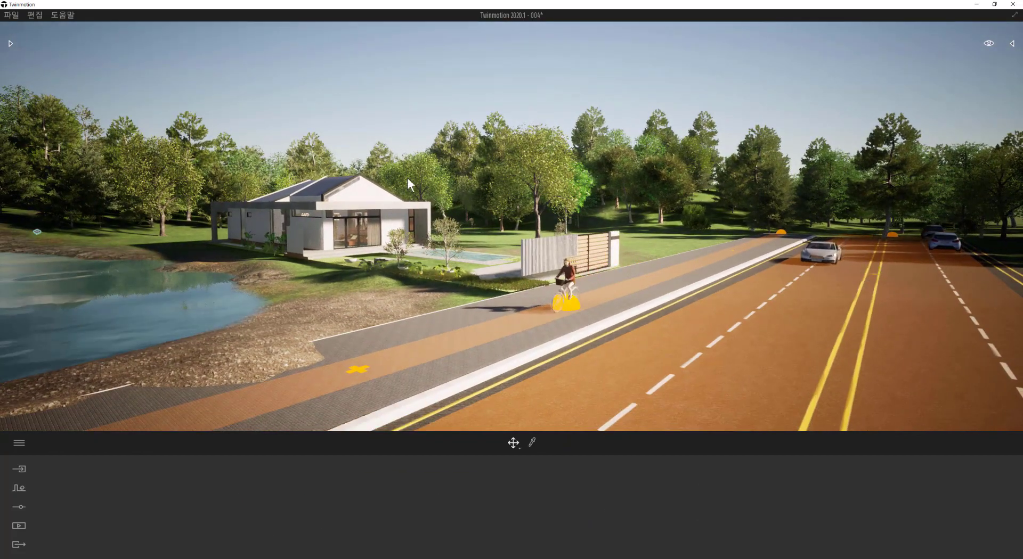
Step: Look at the urban elements (도시요소) feature and return to the automation (자동화) categories
click(21, 490)
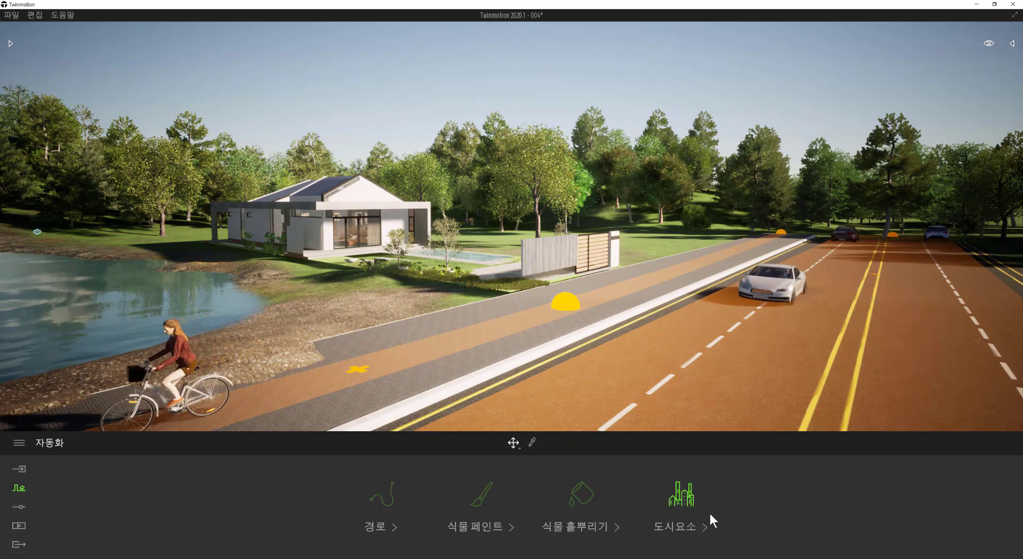
click(678, 504)
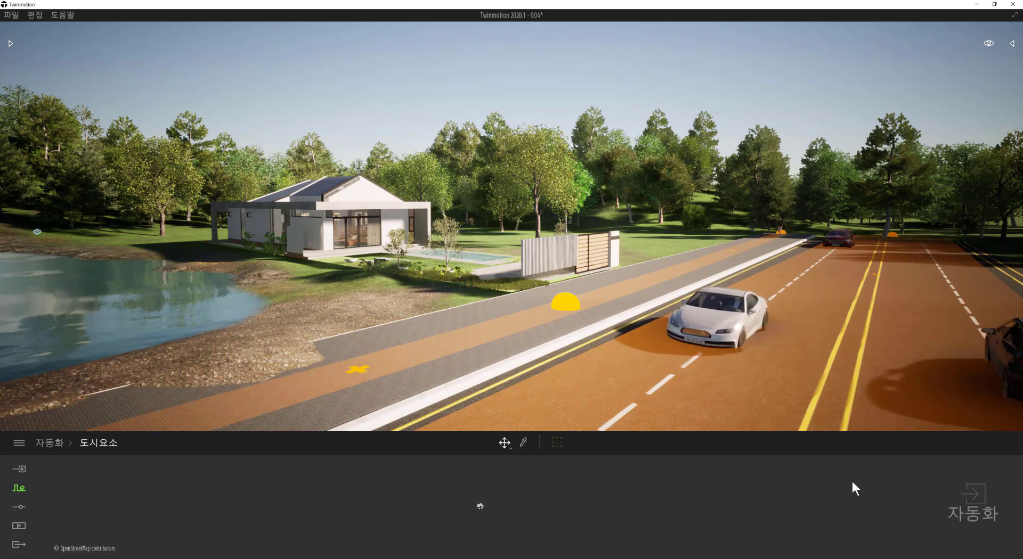
click(58, 444)
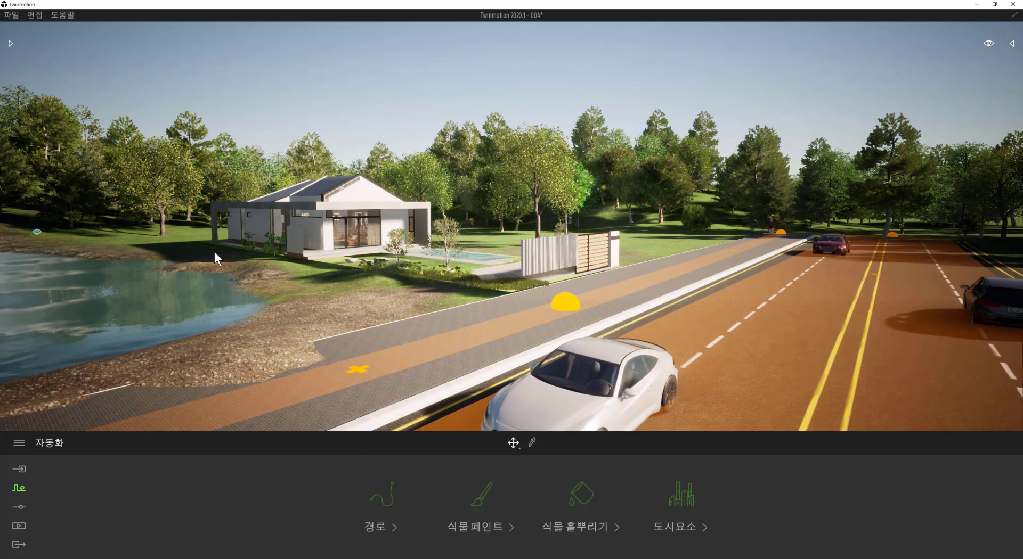
Step: Examine the house, lake, sidewalk and road with their animated traffic from different heights and angles
shift+middle_drag(214, 252, 317, 236)
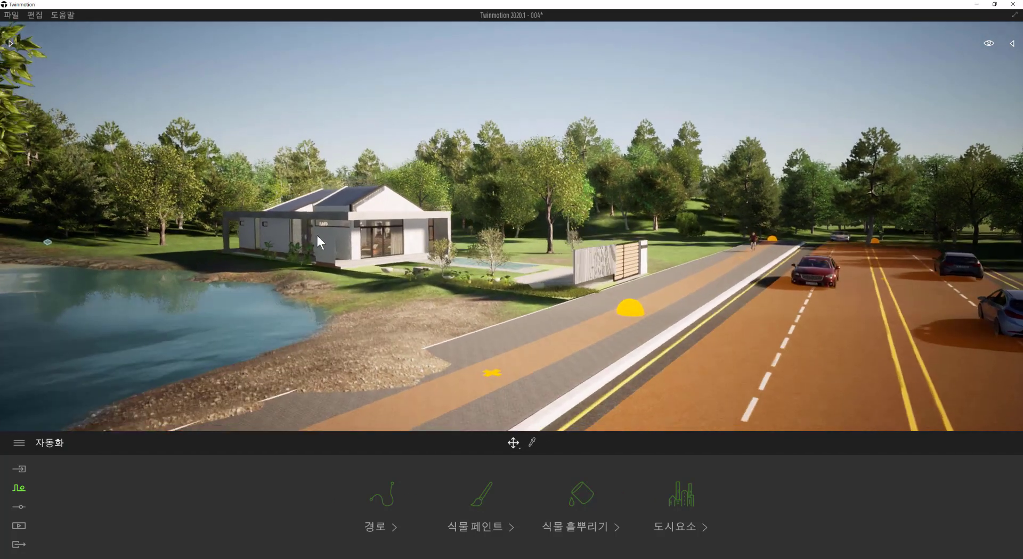
key(e)
key(d)
key(a)
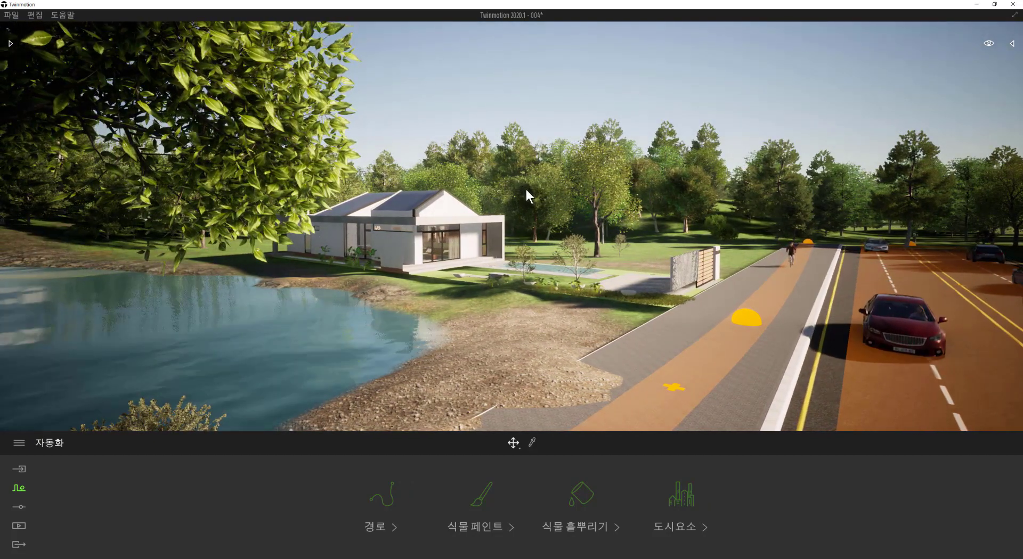
middle_drag(526, 193, 525, 189)
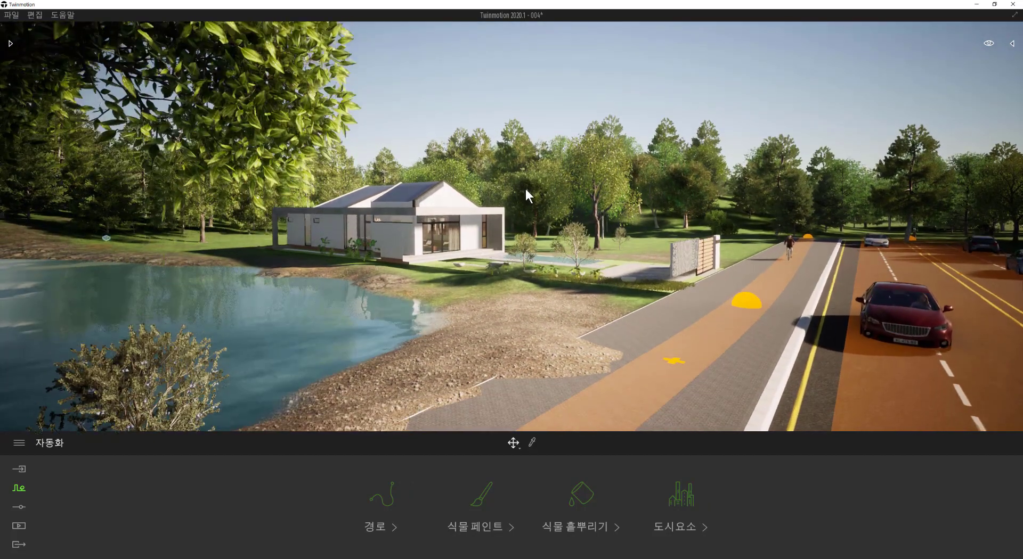
key(e)
key(w)
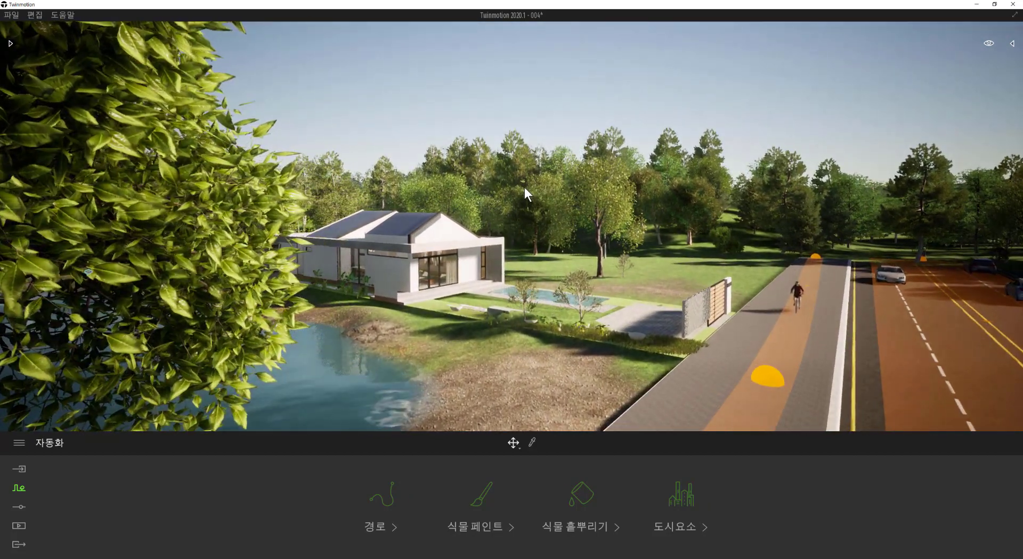
key(q)
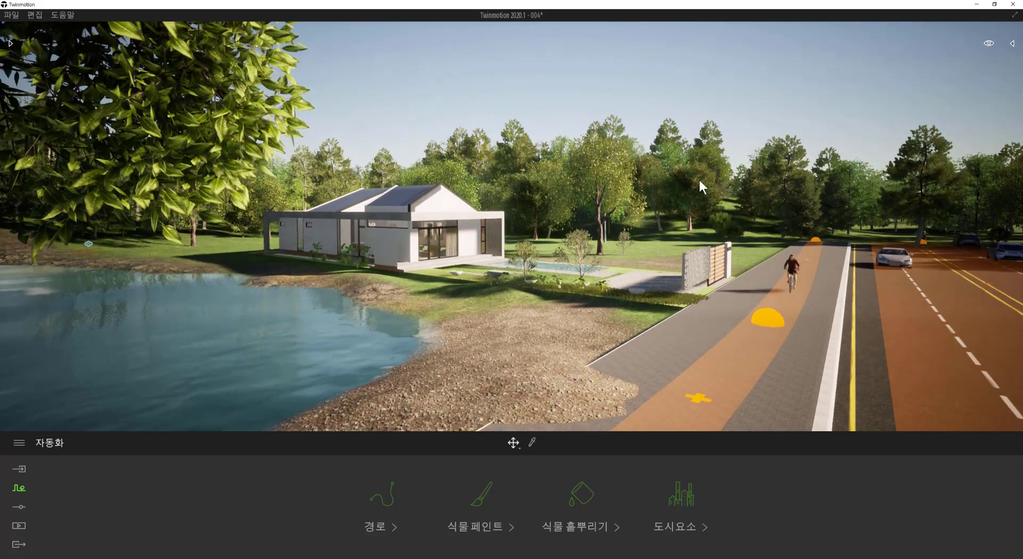
key(q)
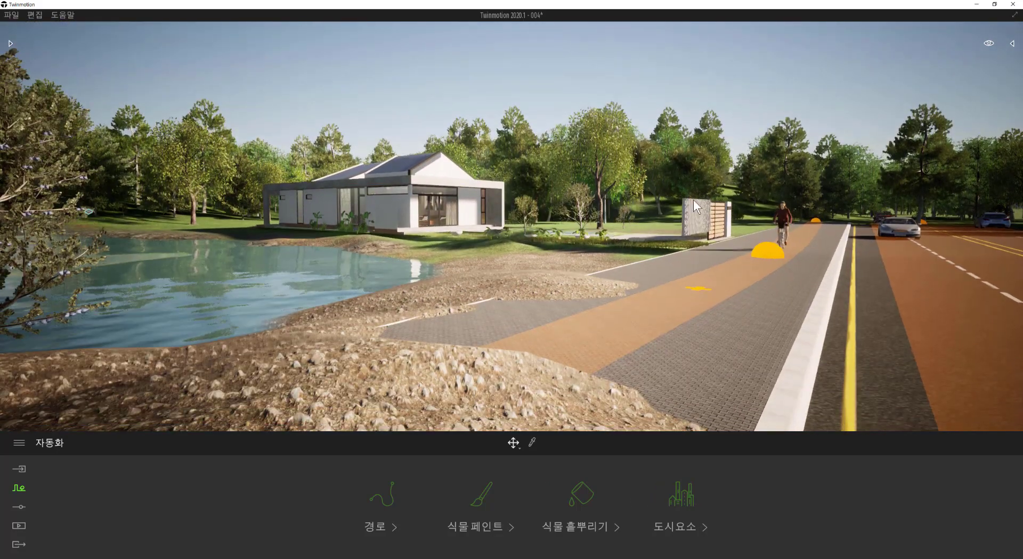
mouse_move(693, 198)
shift+middle_down()
mouse_move(634, 205)
mouse_move(695, 196)
shift+middle_up()
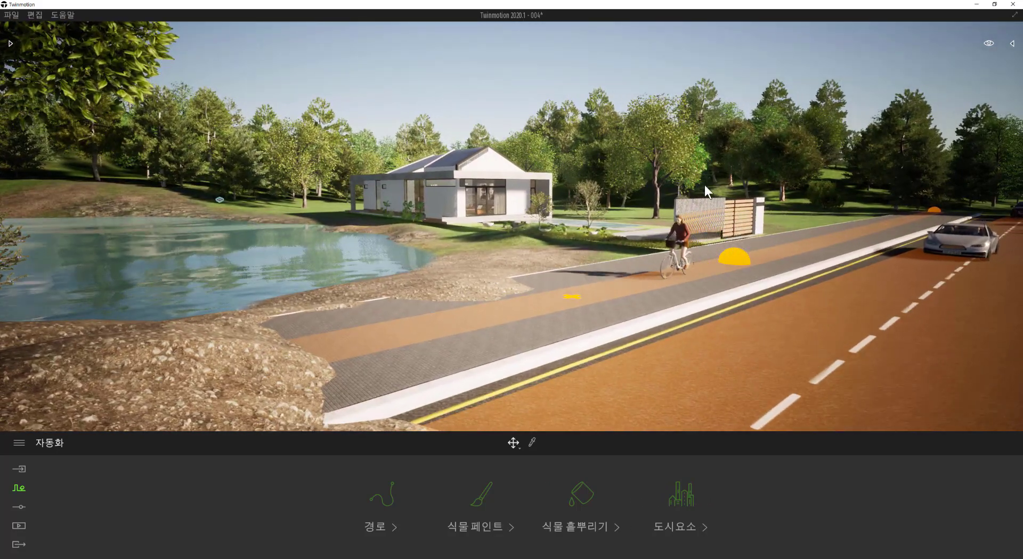
key(w)
shift+middle_drag(824, 172, 506, 309)
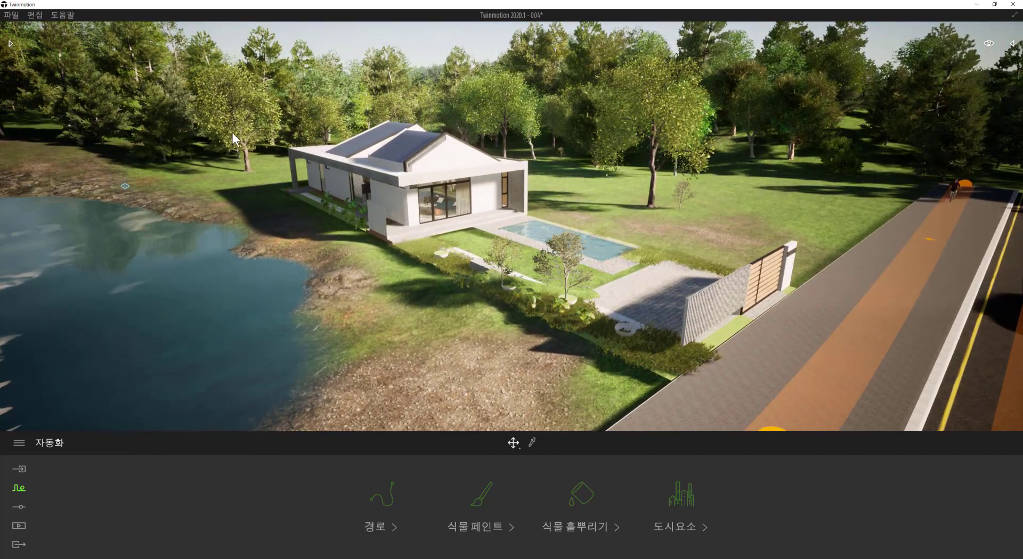
Step: Show the asset library and go from the trees to the characters (캐릭터) category
click(9, 41)
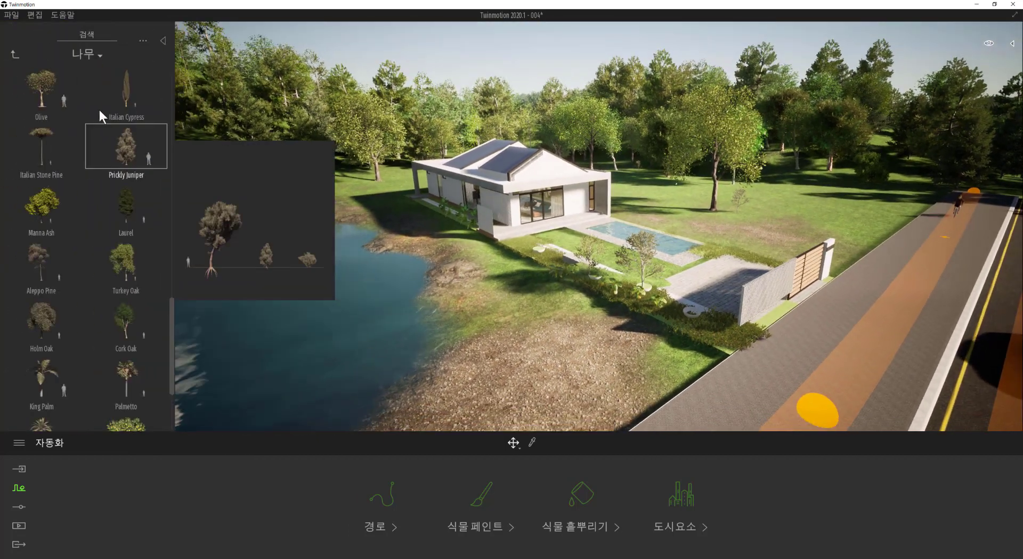
click(21, 60)
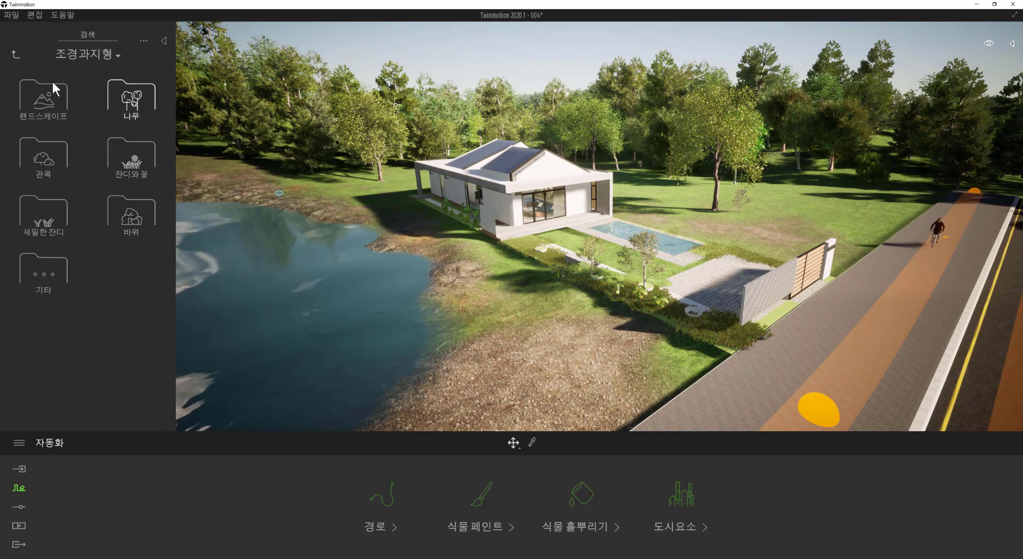
click(14, 55)
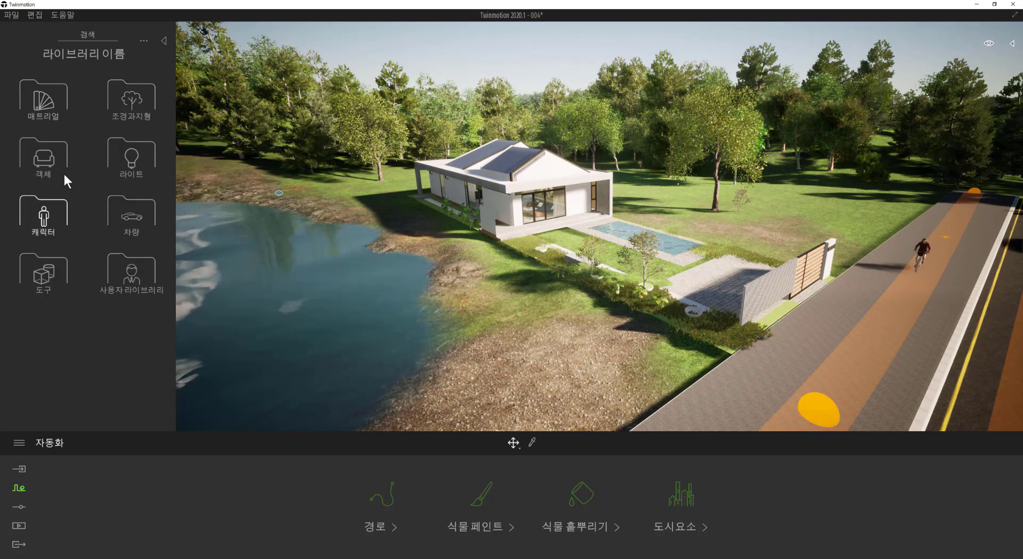
click(60, 218)
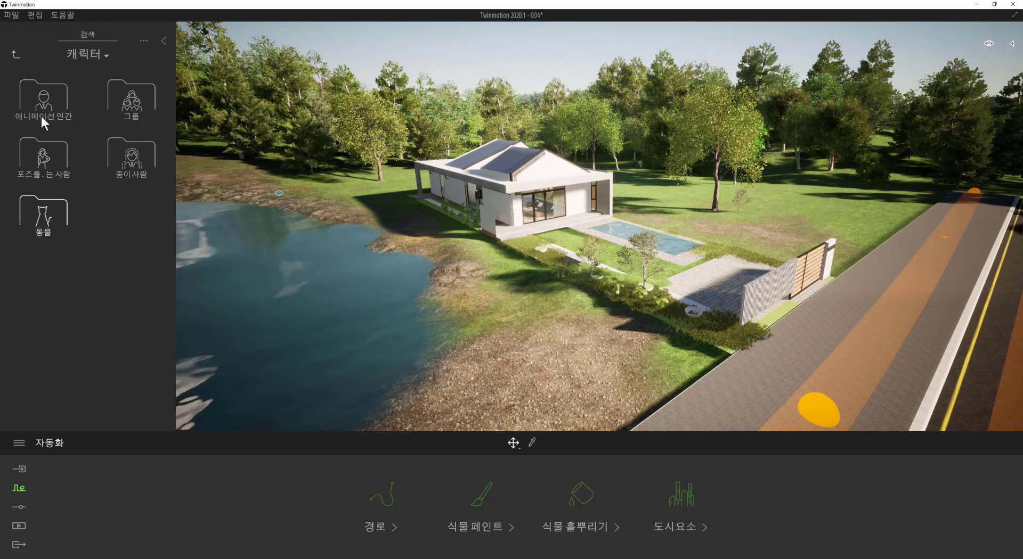
Step: Try placing the Wanda fish from the animals (동물) category in the lake and delete them
click(69, 224)
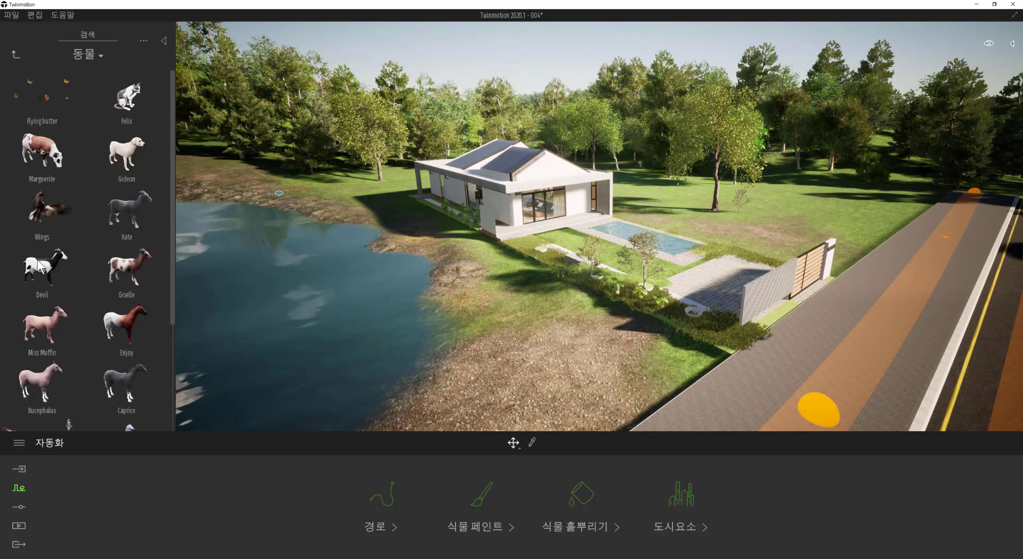
scroll(75, 183, down, 3)
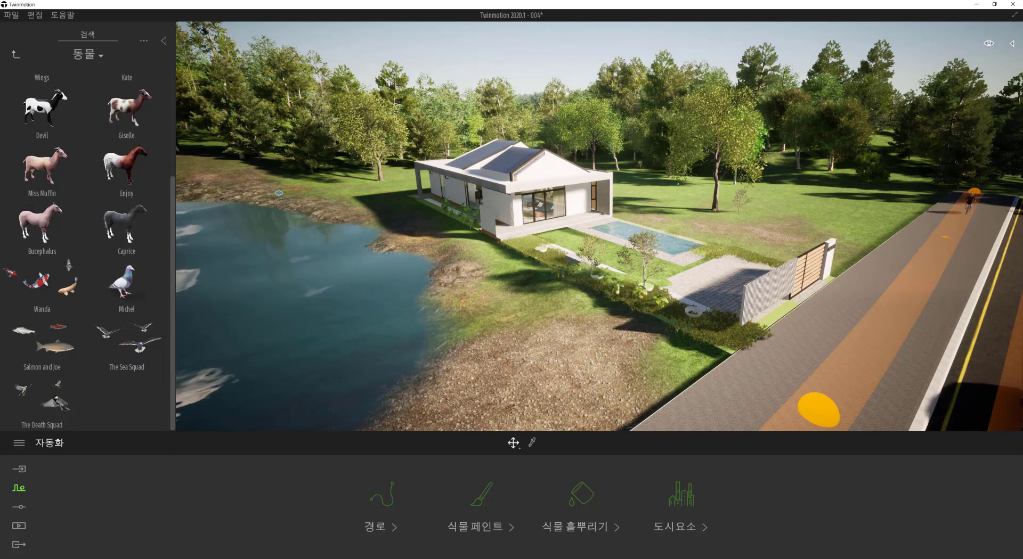
drag(30, 299, 255, 314)
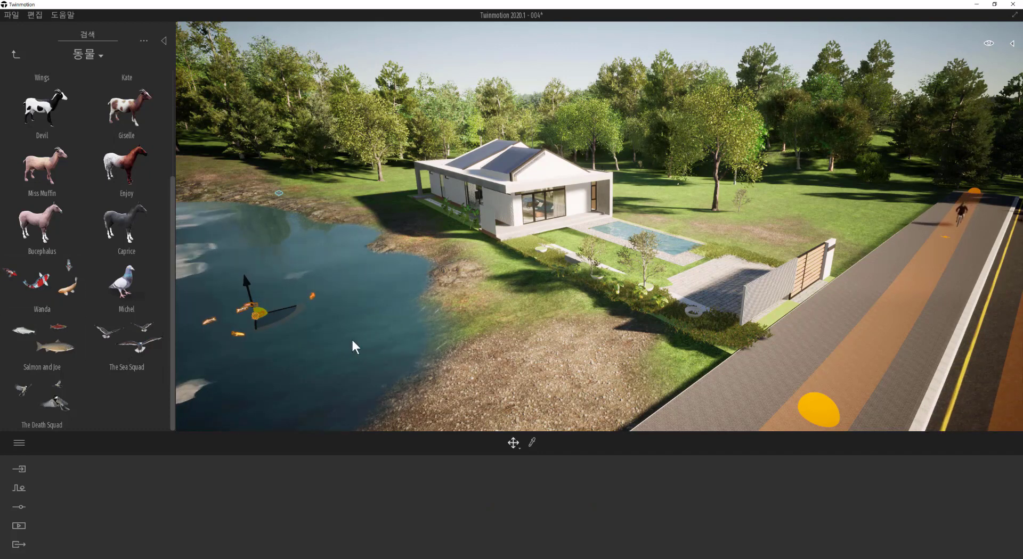
click(522, 351)
key(Escape)
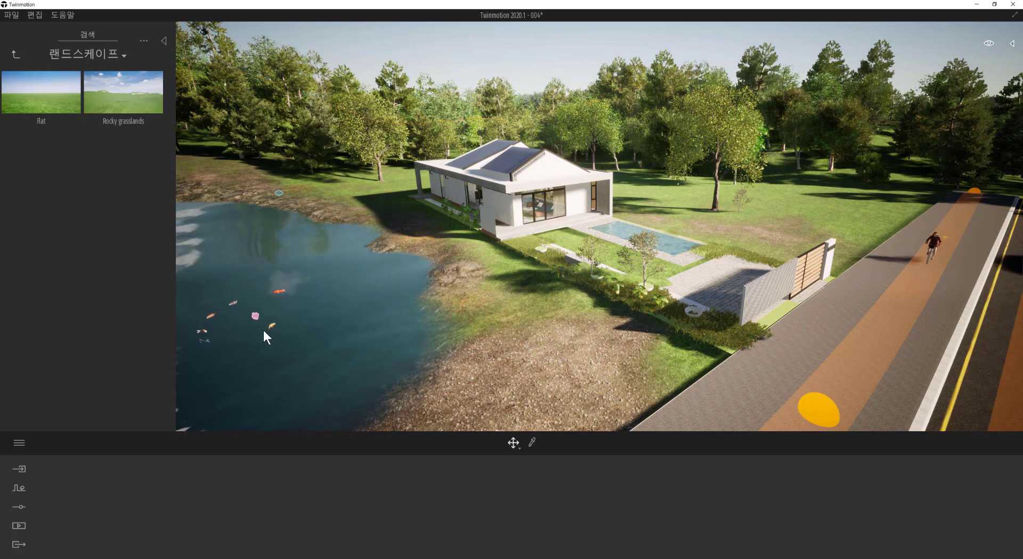
click(256, 316)
key(Delete)
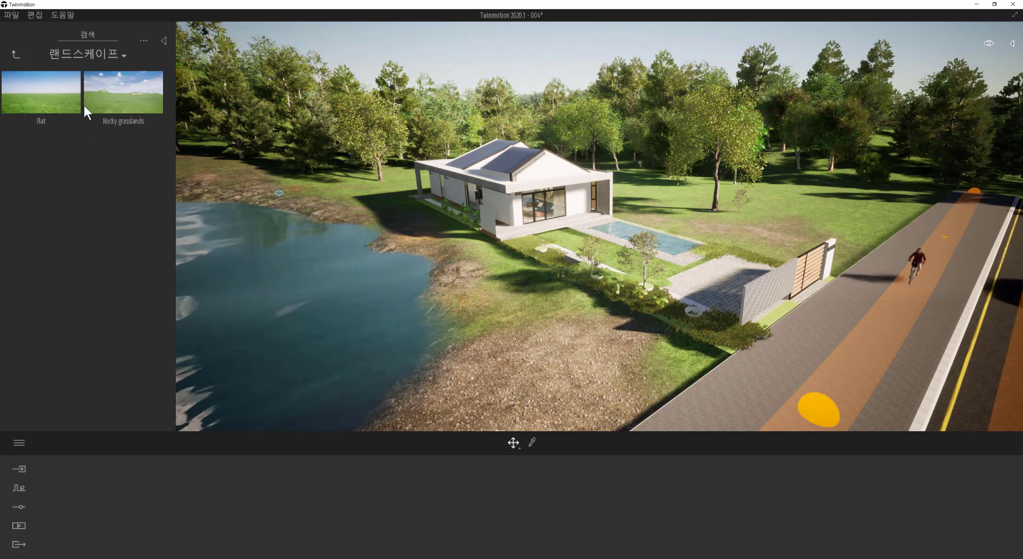
Step: Place the Kayla character from the animated humans (애니메이션 인간) category on the paved yard beside the pool
click(13, 58)
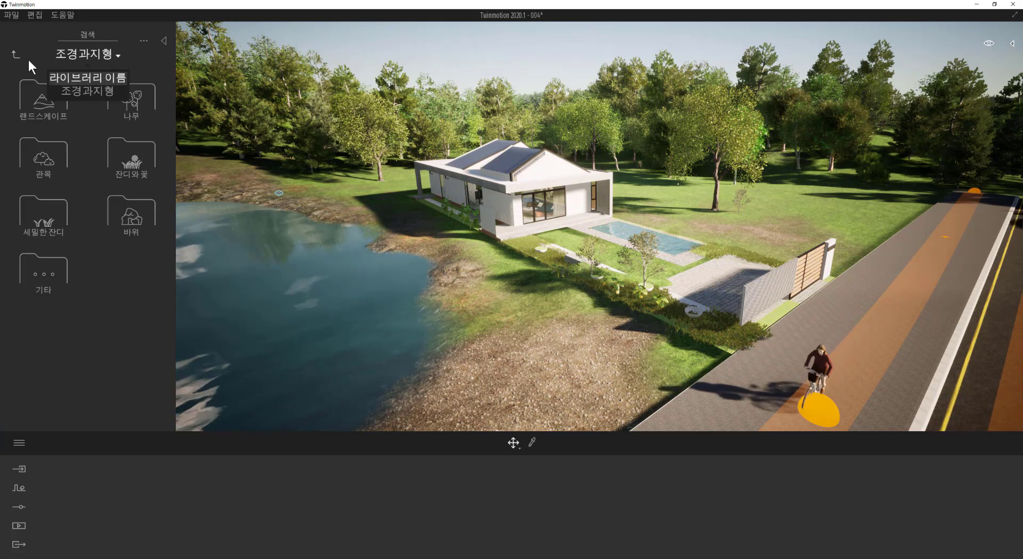
click(15, 55)
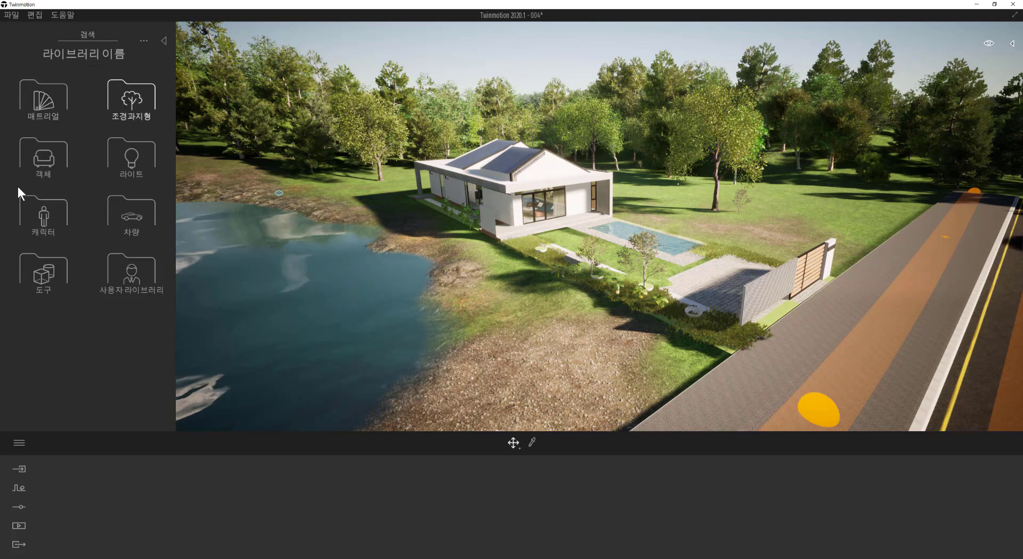
click(55, 198)
click(47, 107)
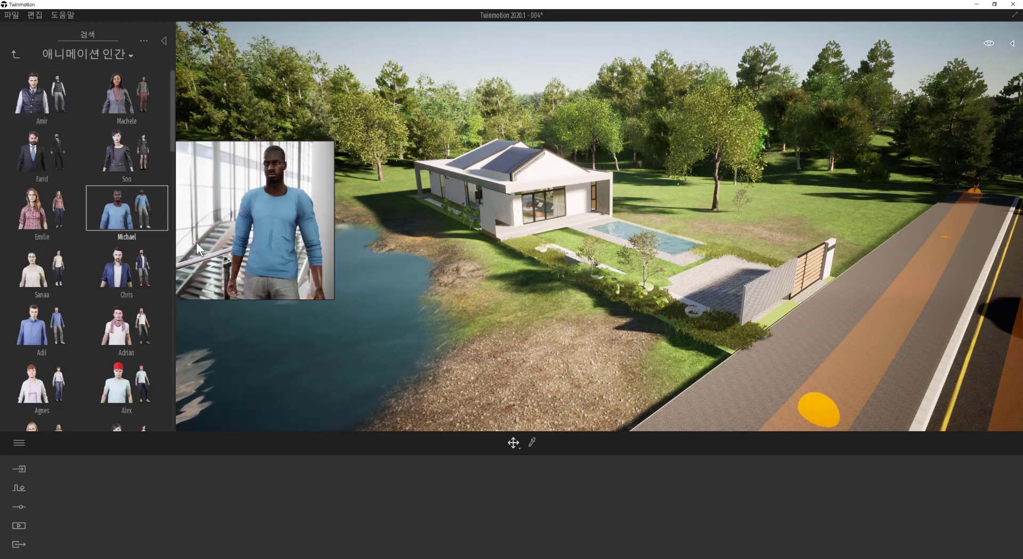
scroll(113, 291, down, 5)
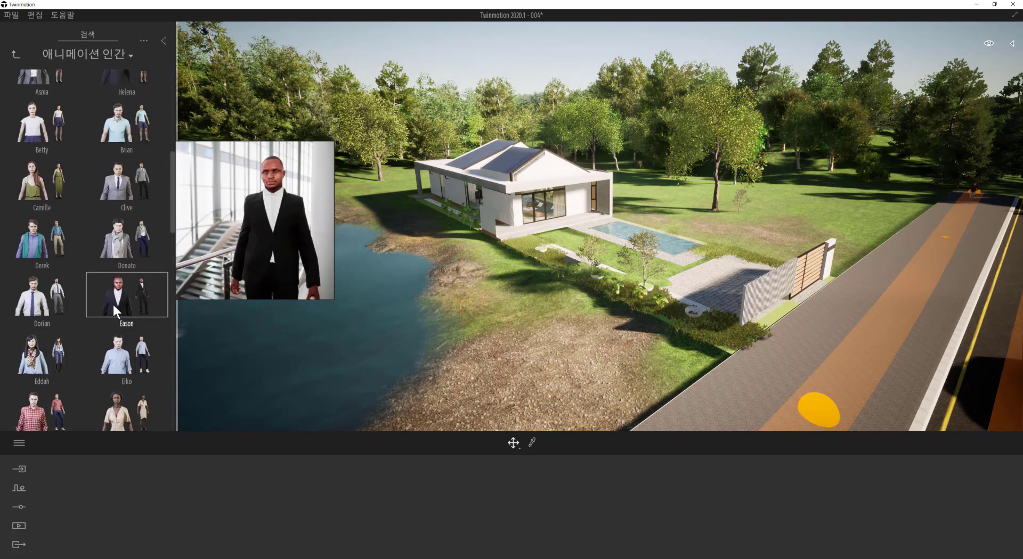
scroll(107, 355, down, 5)
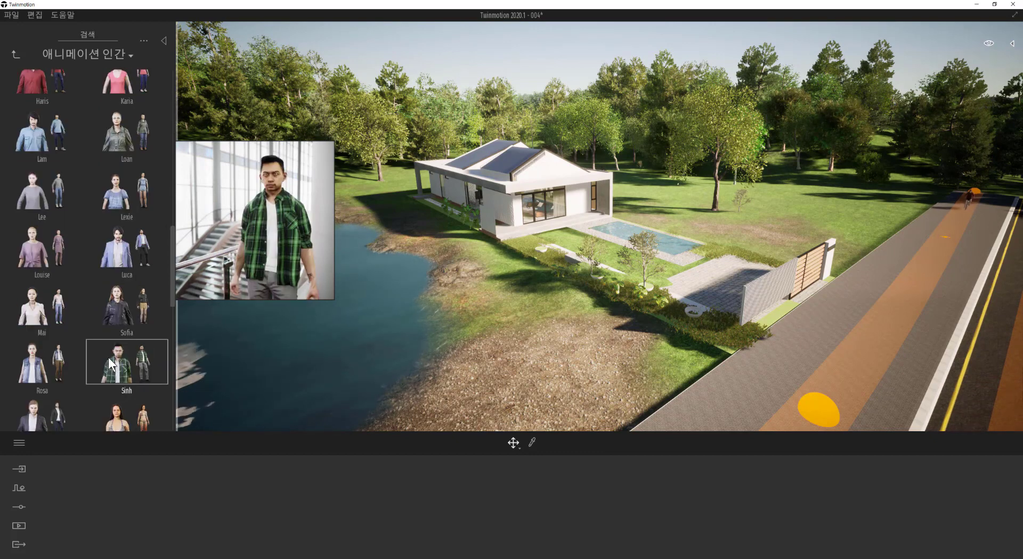
scroll(109, 358, down, 3)
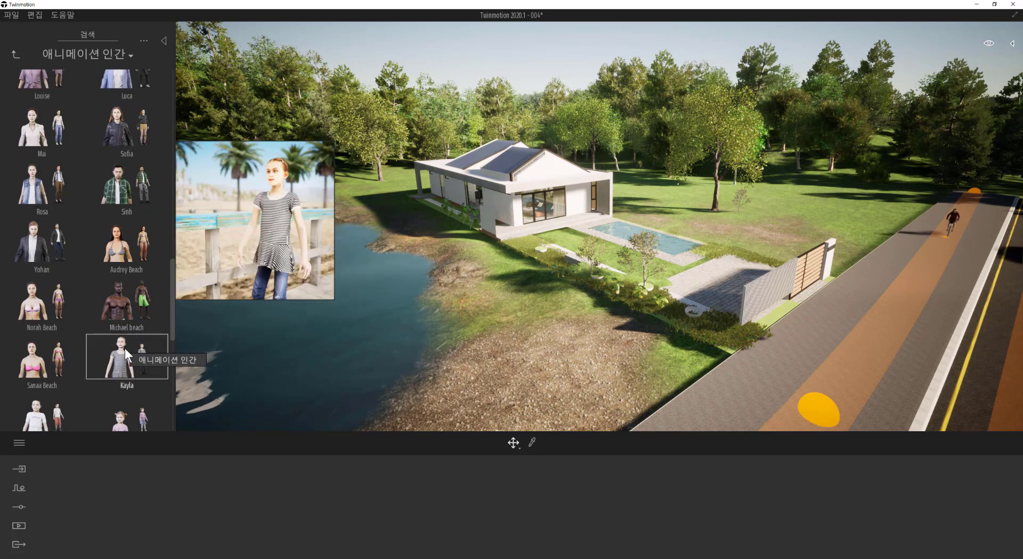
drag(126, 349, 685, 292)
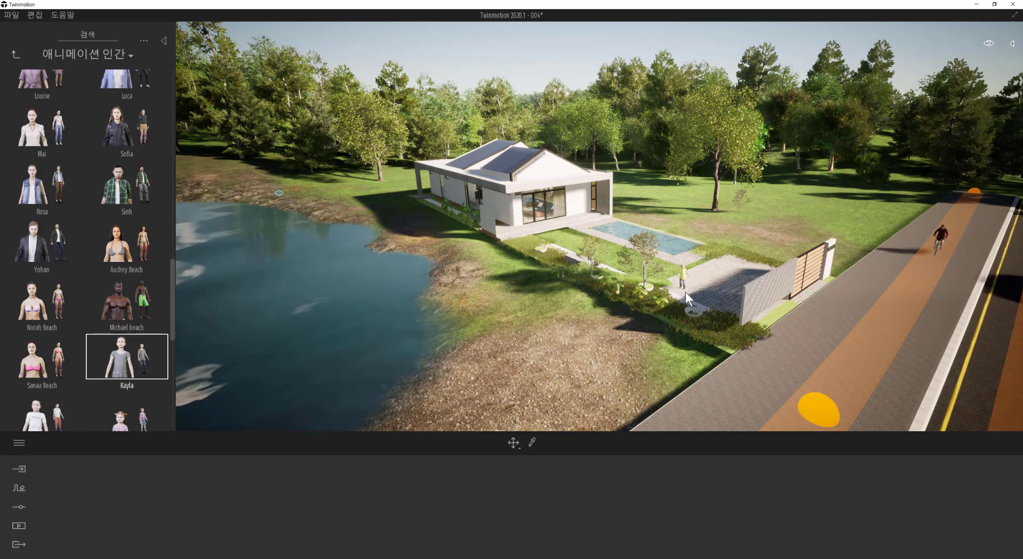
click(685, 292)
Step: Remove the extra Kayla near the hedge and set the remaining one's clothing colour (복장색상) to 프리셋 1
scroll(645, 332, up, 1)
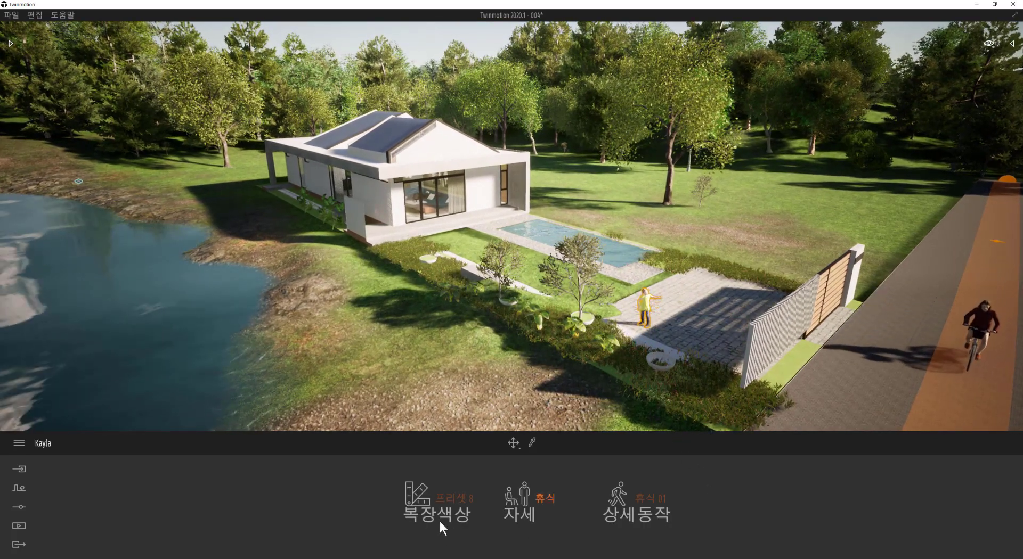
click(458, 502)
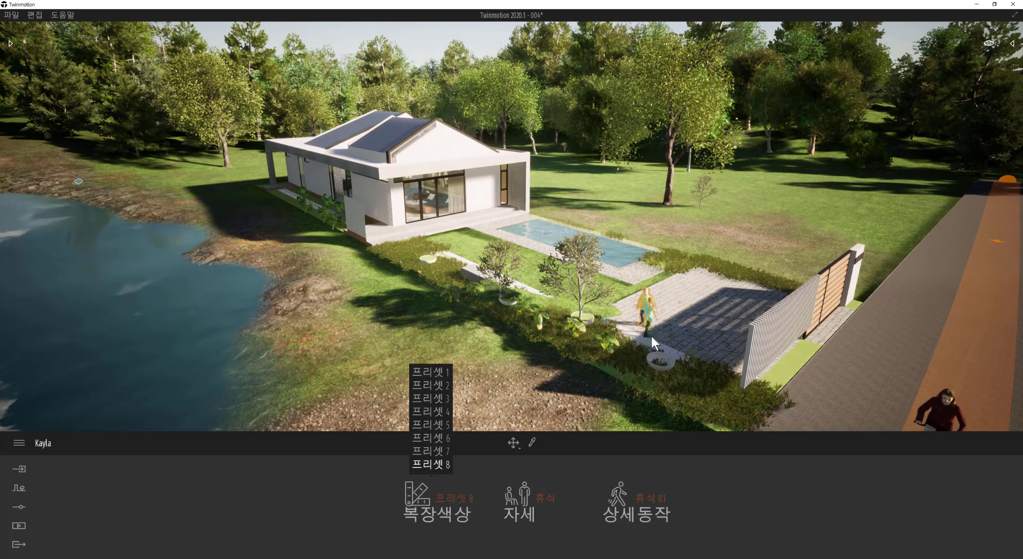
shift+middle_drag(650, 337, 651, 334)
scroll(672, 330, up, 3)
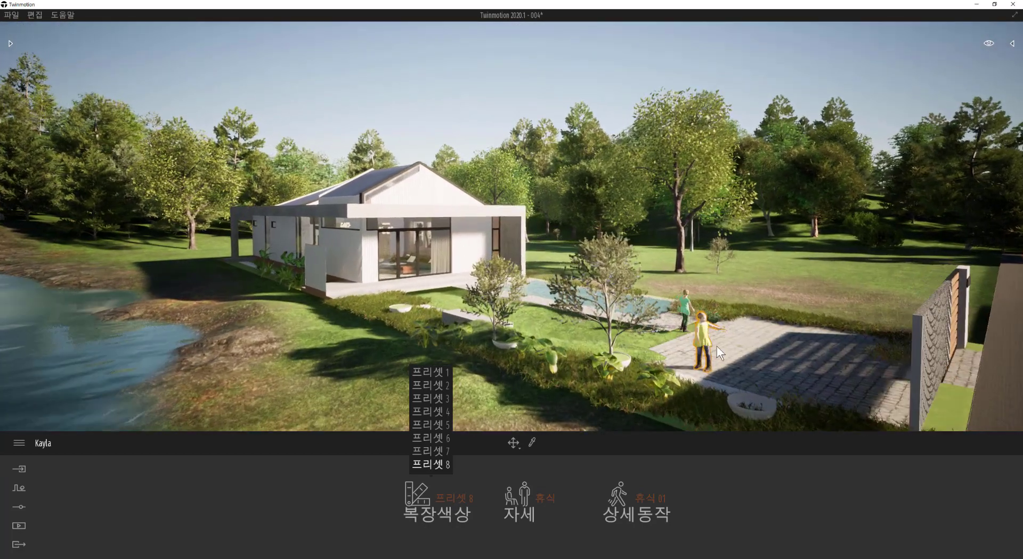
scroll(752, 348, up, 3)
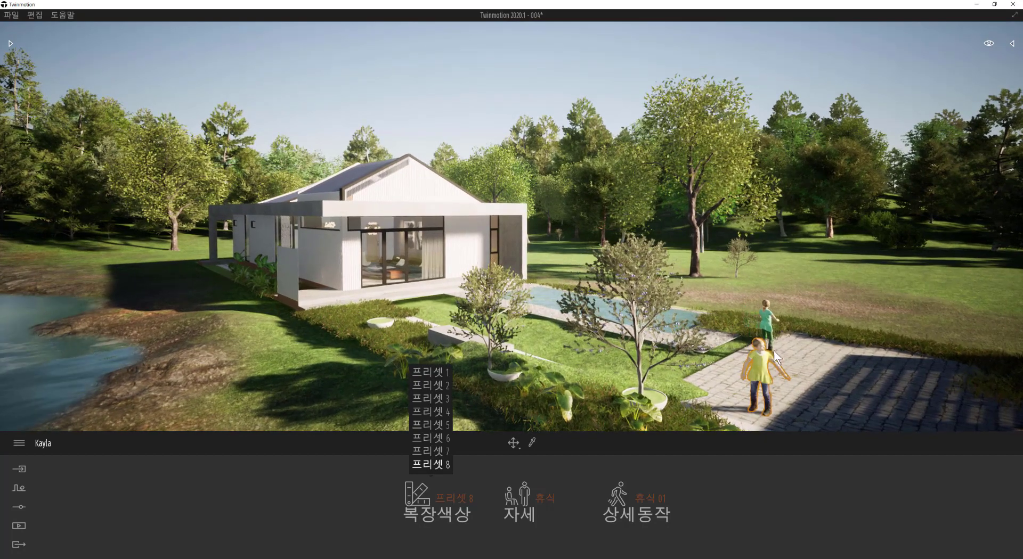
scroll(771, 350, up, 2)
middle_drag(771, 350, 772, 348)
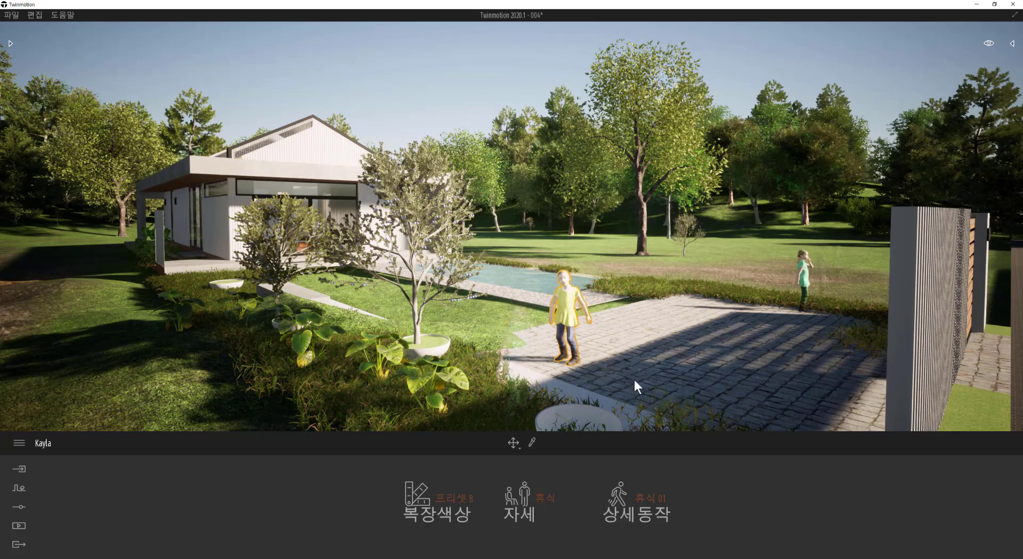
click(508, 439)
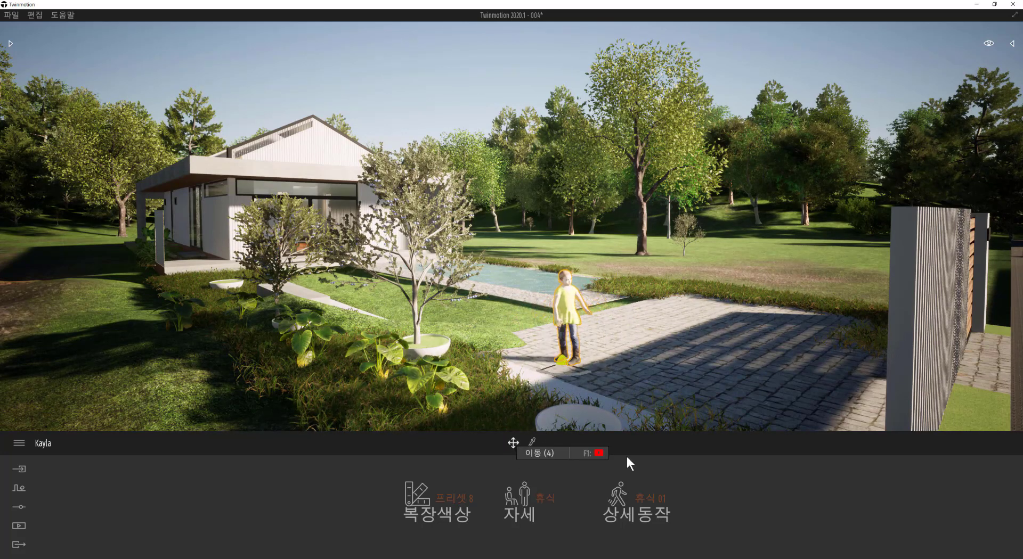
click(456, 502)
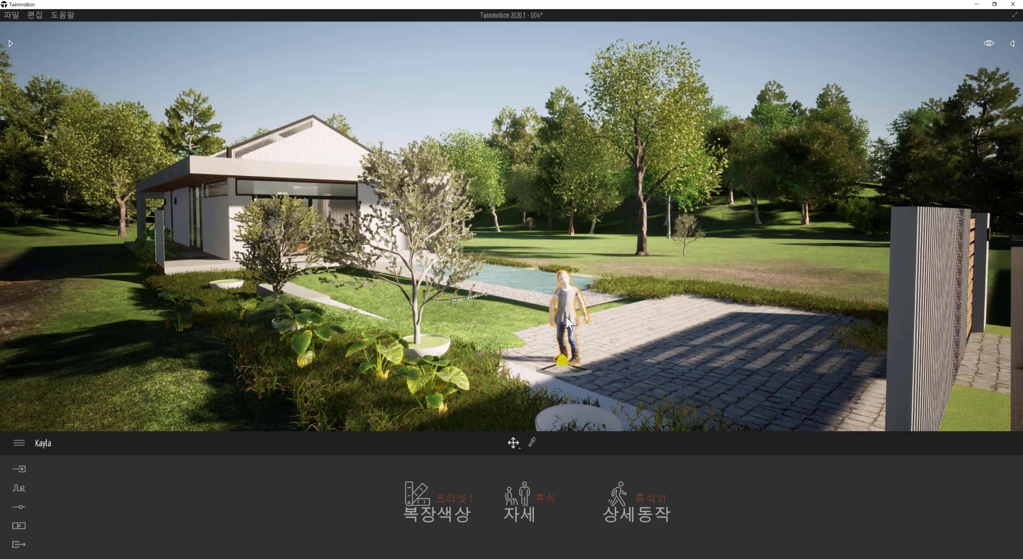
Step: Set Kayla's pose (자세) to 말하기, move her farther onto the paving and rotate her
click(548, 498)
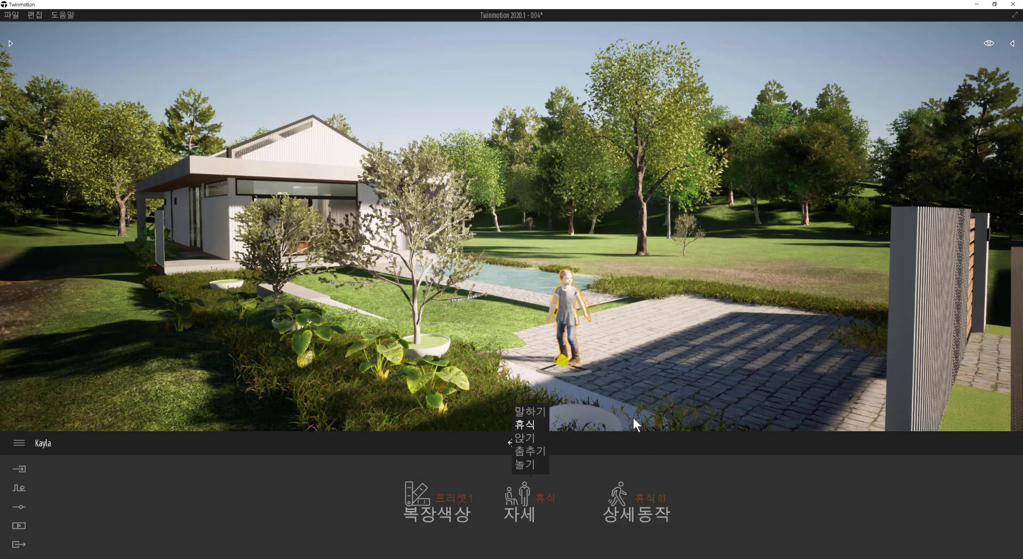
click(525, 411)
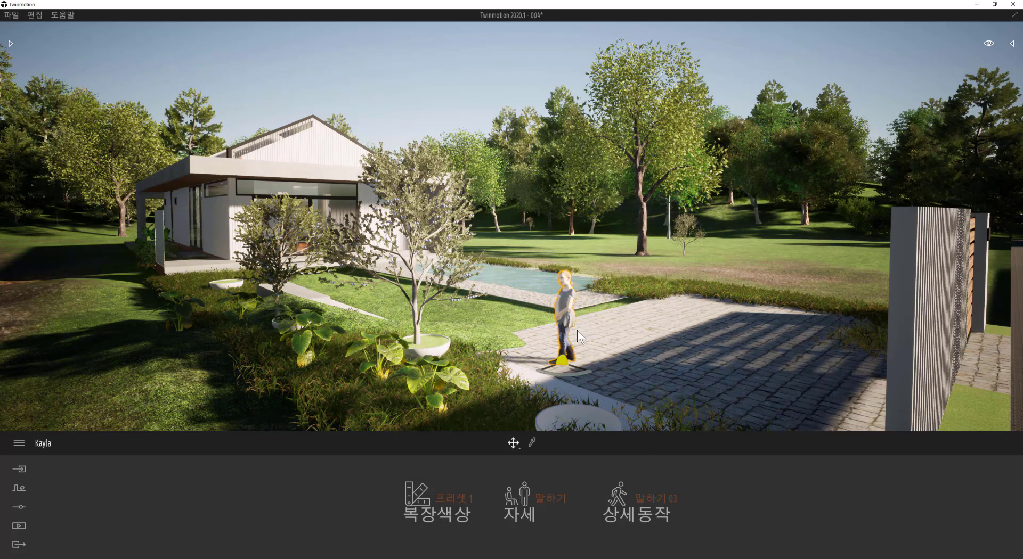
mouse_move(605, 376)
mouse_down()
mouse_move(639, 368)
mouse_move(610, 366)
mouse_up()
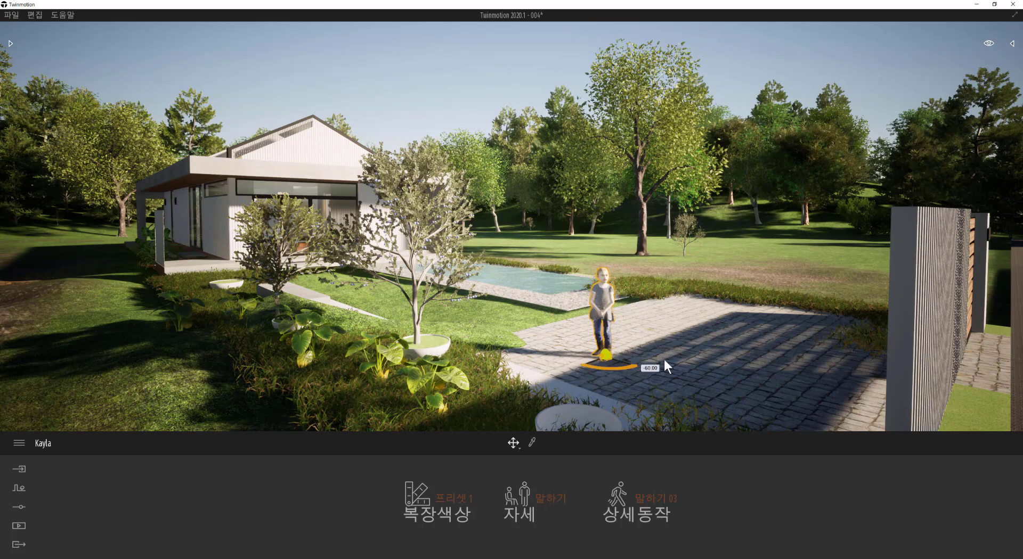
Step: Place two Julian characters from the animated humans (애니메이션 인간) category on the paving next to Kayla
click(11, 43)
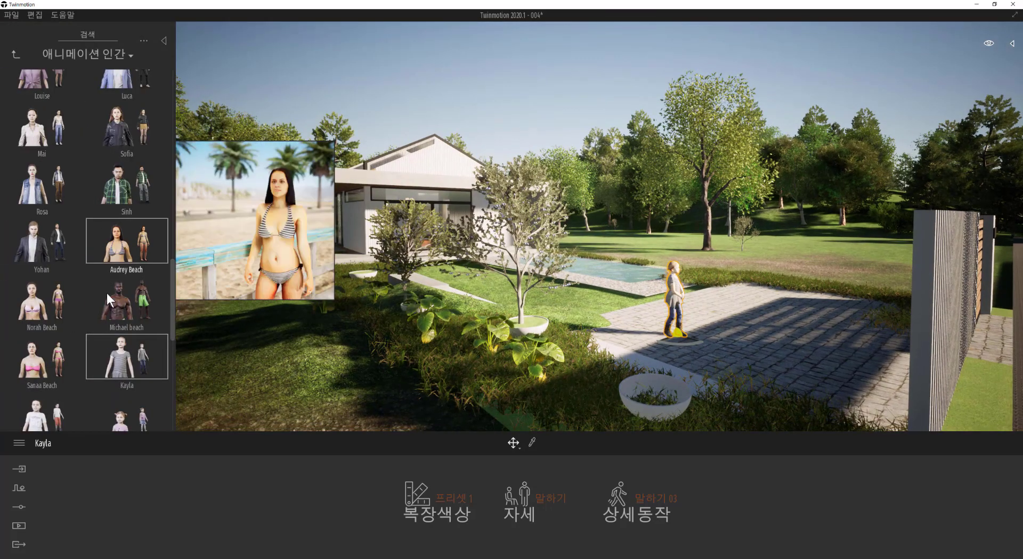
scroll(104, 314, down, 1)
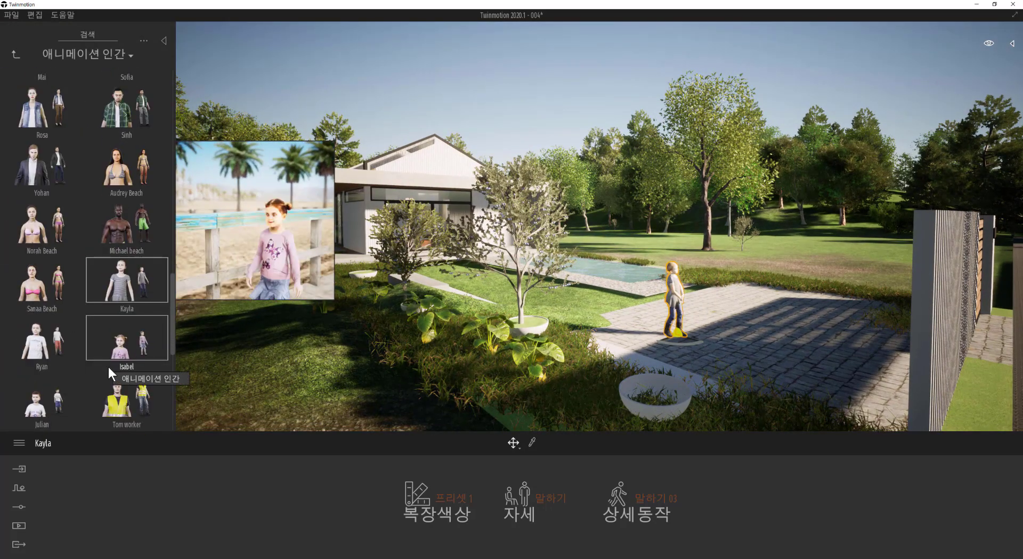
scroll(107, 365, down, 1)
drag(56, 371, 728, 343)
click(728, 344)
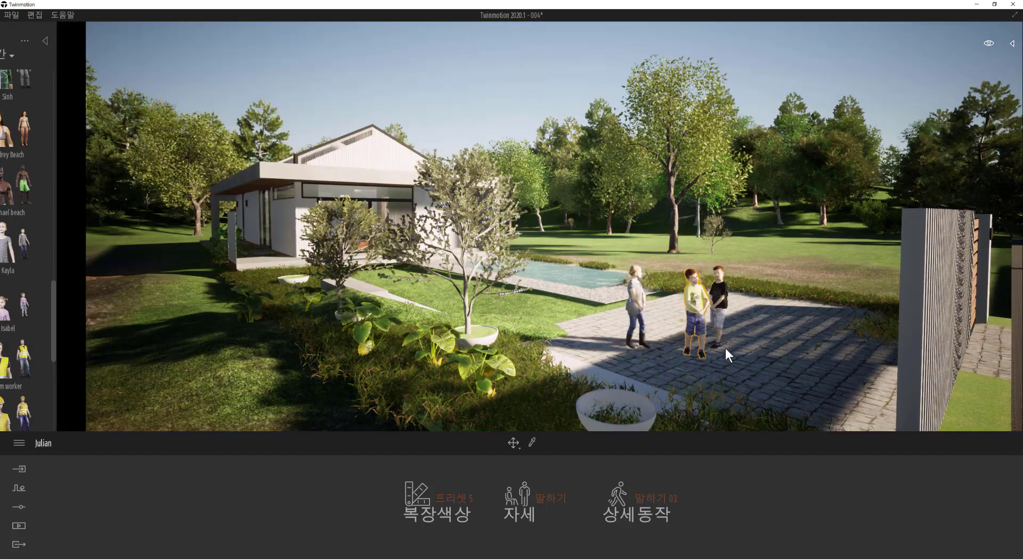
Step: Reposition and turn the two boys so that they form a conversation group with Kayla
click(699, 373)
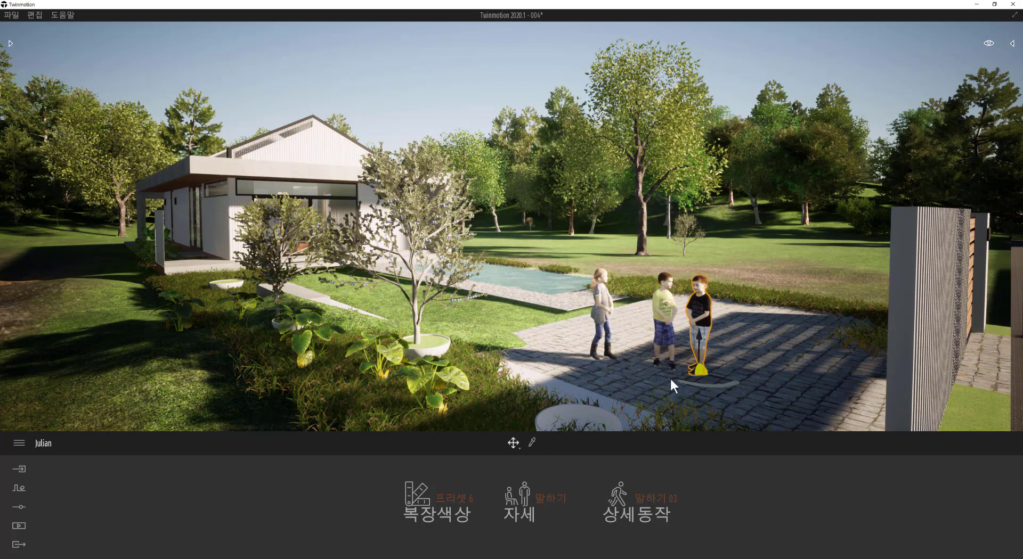
drag(702, 383, 652, 348)
click(663, 344)
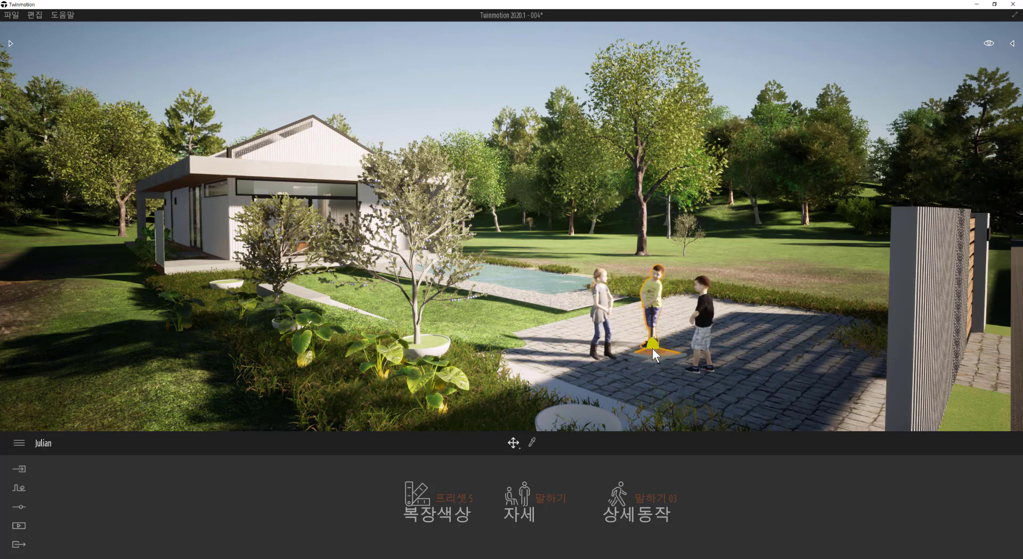
Step: Switch the black-shirted boy's detailed motion (상세동작) to 말하기 02 and settle on 말하기 01
click(703, 320)
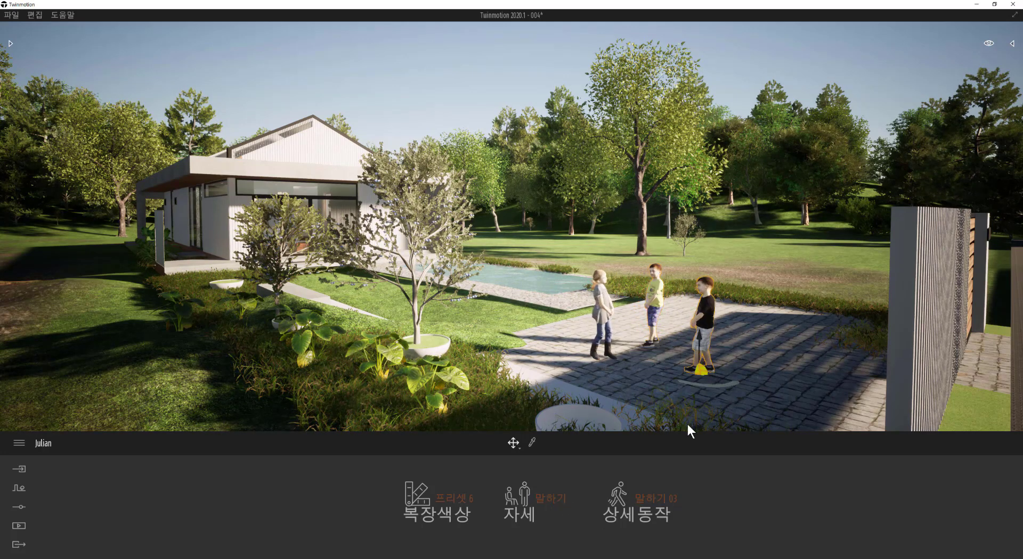
click(651, 497)
click(637, 451)
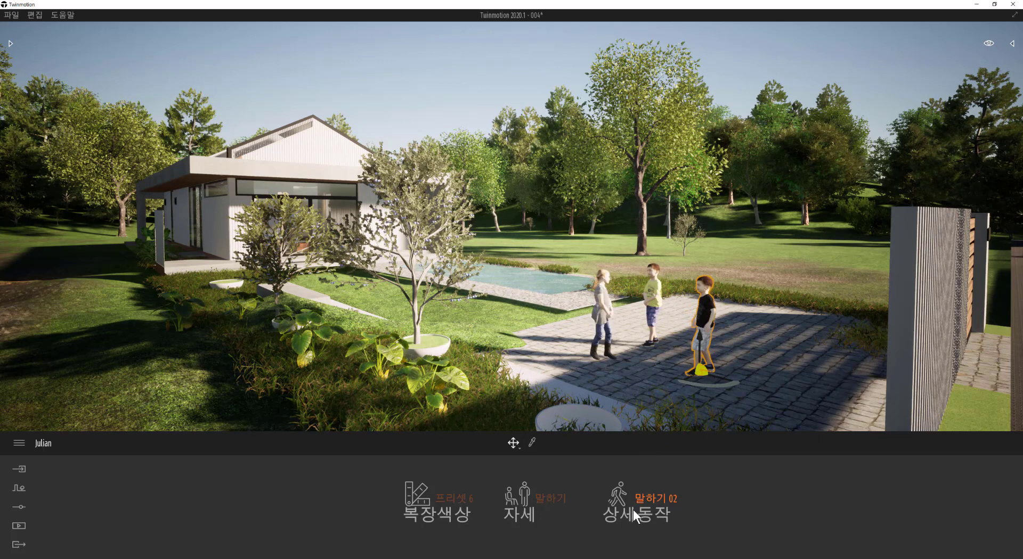
click(664, 499)
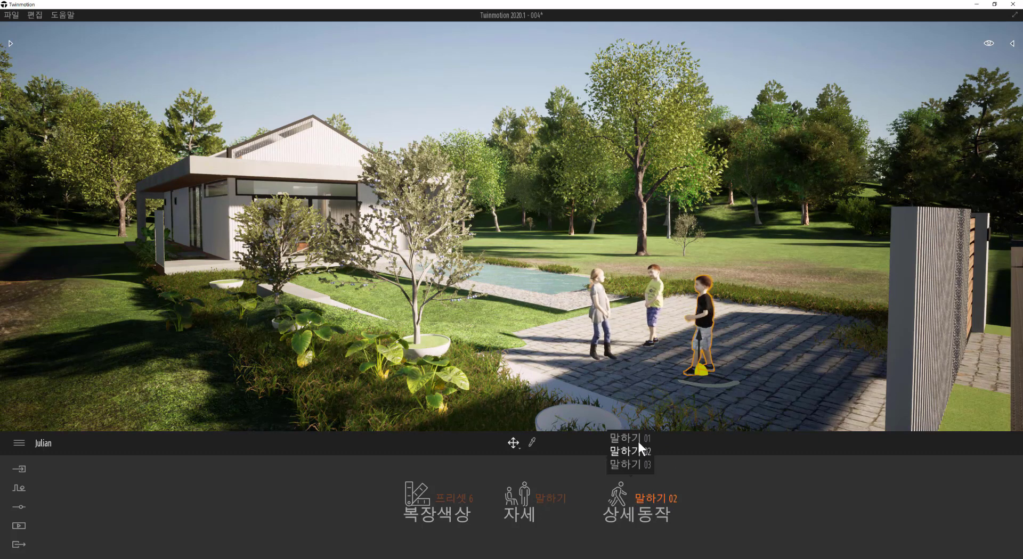
click(638, 443)
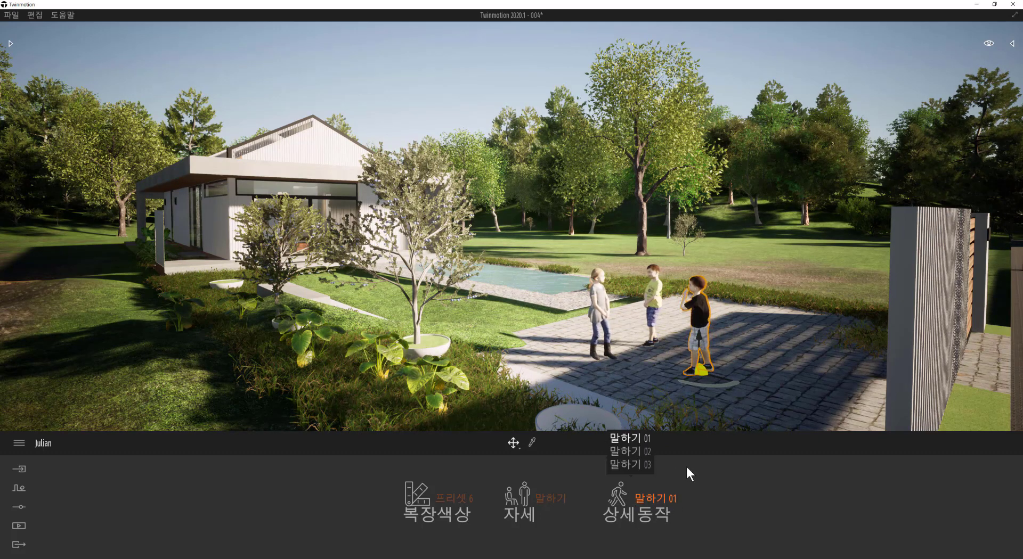
Step: Try the 말하기 02 detailed motion on the yellow-shirted boy, set his pose (자세) to 춤추기, and deselect him
click(653, 304)
click(658, 499)
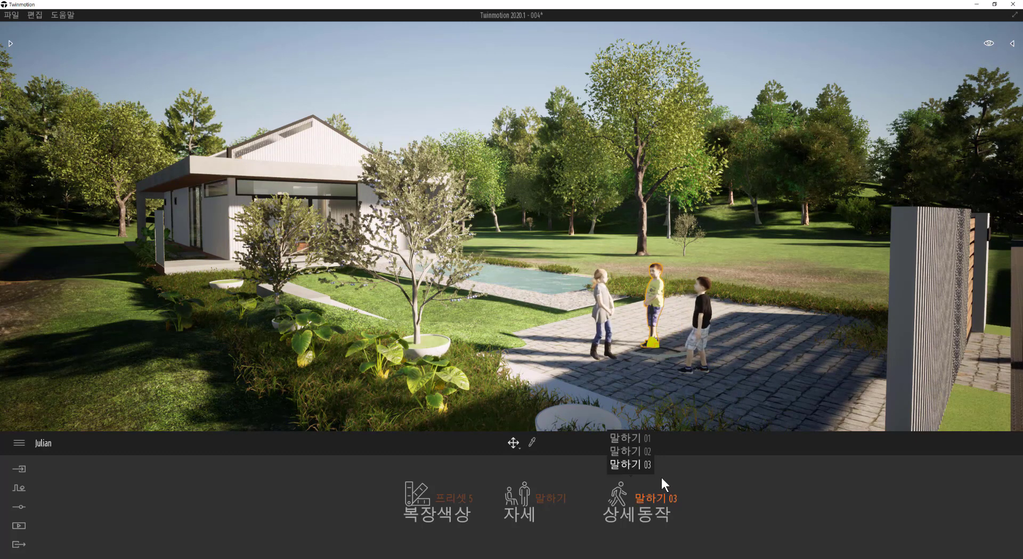
click(640, 453)
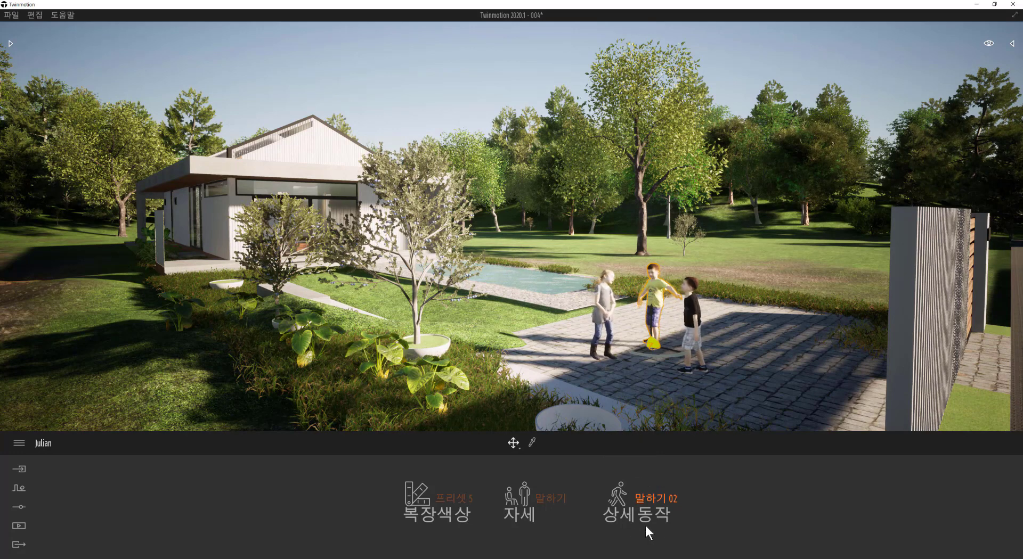
click(545, 498)
click(532, 452)
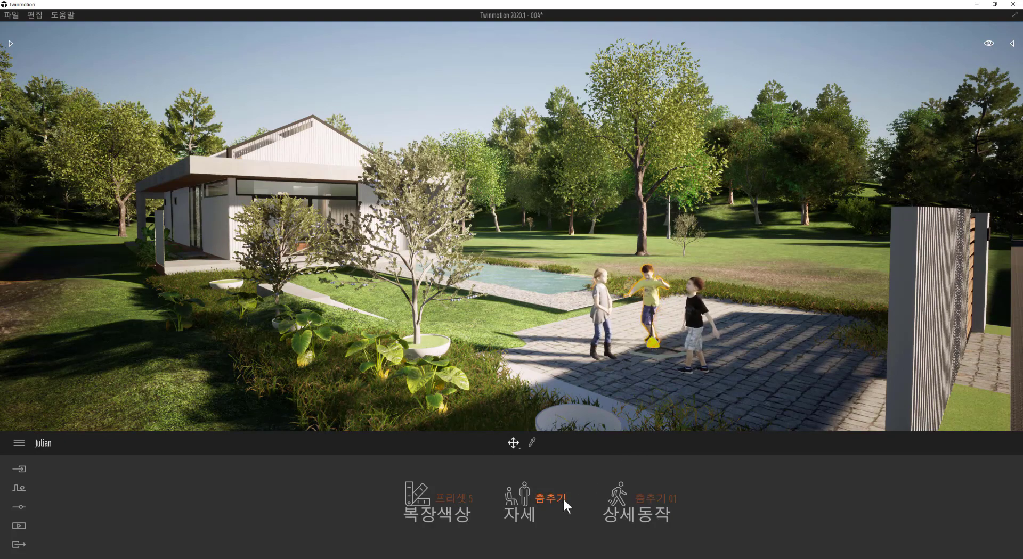
click(691, 354)
scroll(692, 342, up, 5)
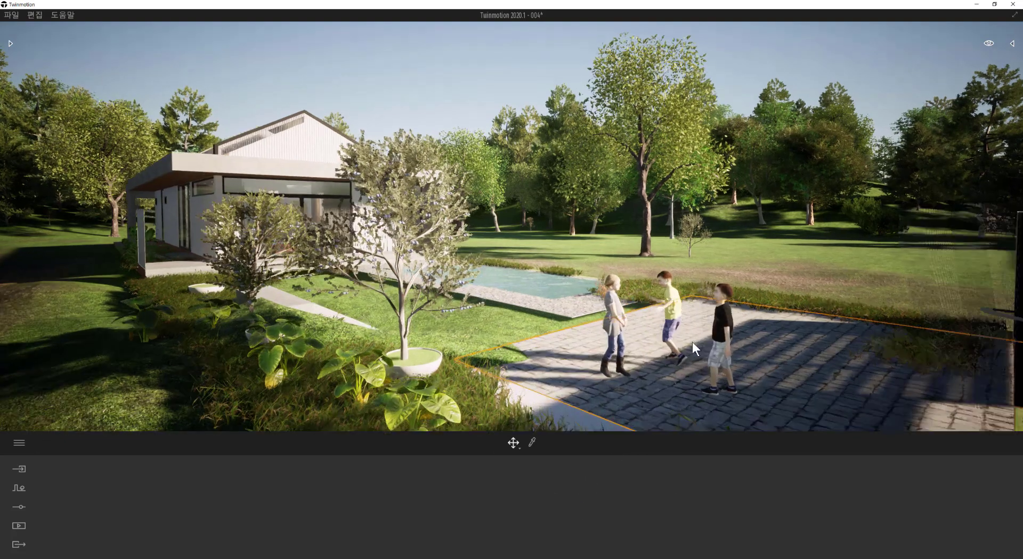
Step: Place the Morgan character with his bicycle from the posed people (포즈를 취하고 있는 사람) category on the grey pavement beside the gate
shift+middle_drag(715, 360, 661, 307)
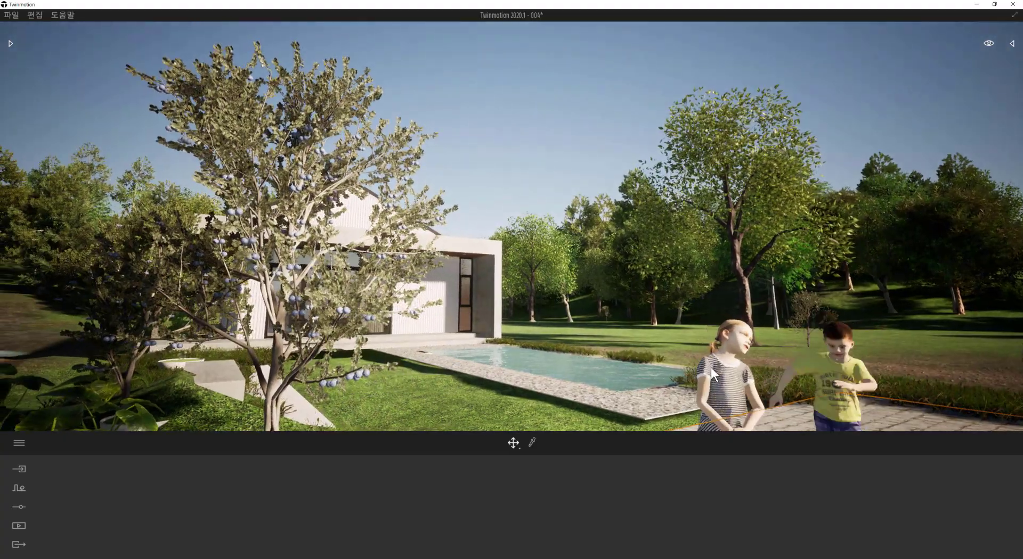
scroll(710, 368, down, 3)
scroll(711, 369, down, 4)
scroll(688, 359, down, 5)
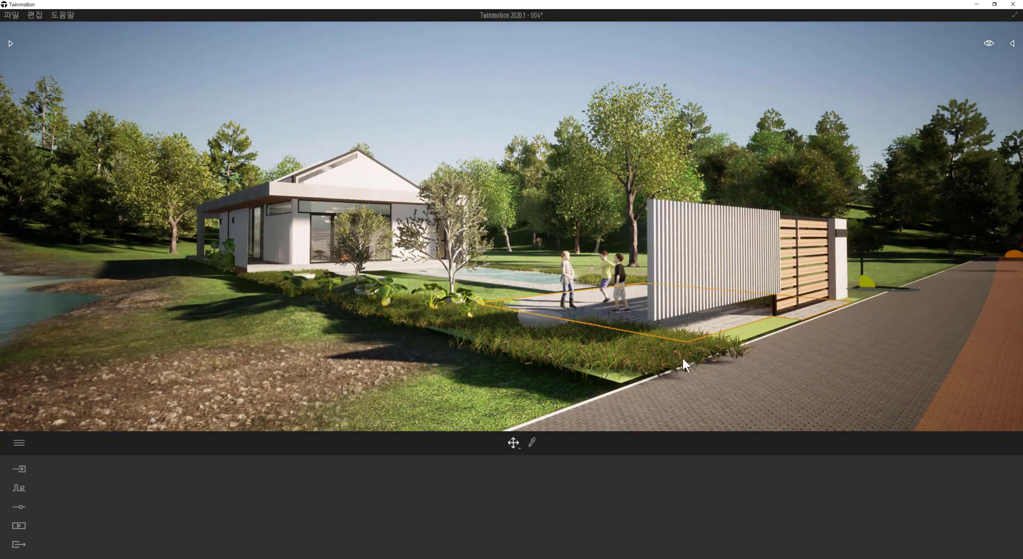
shift+middle_drag(610, 317, 575, 313)
scroll(575, 314, down, 2)
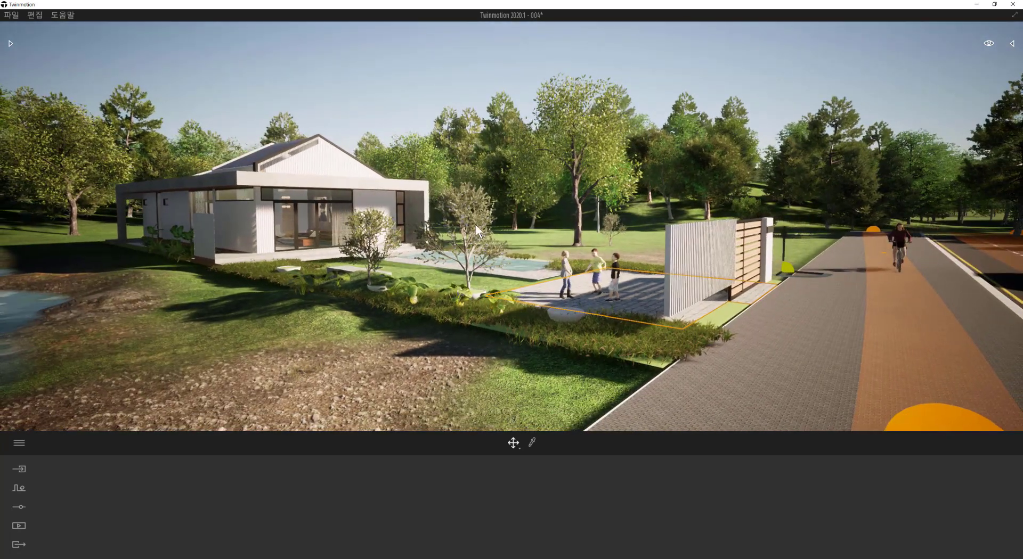
click(11, 43)
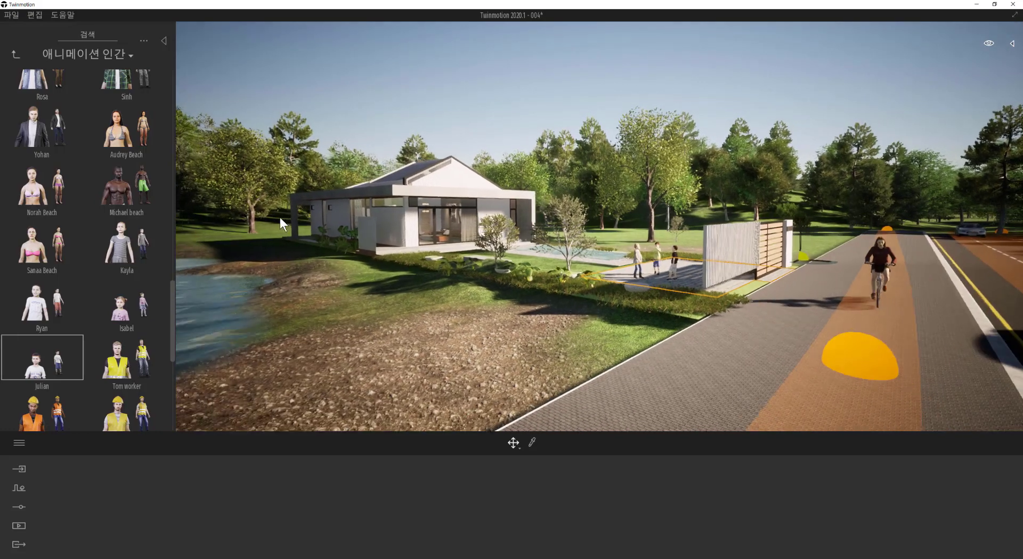
scroll(68, 136, up, 2)
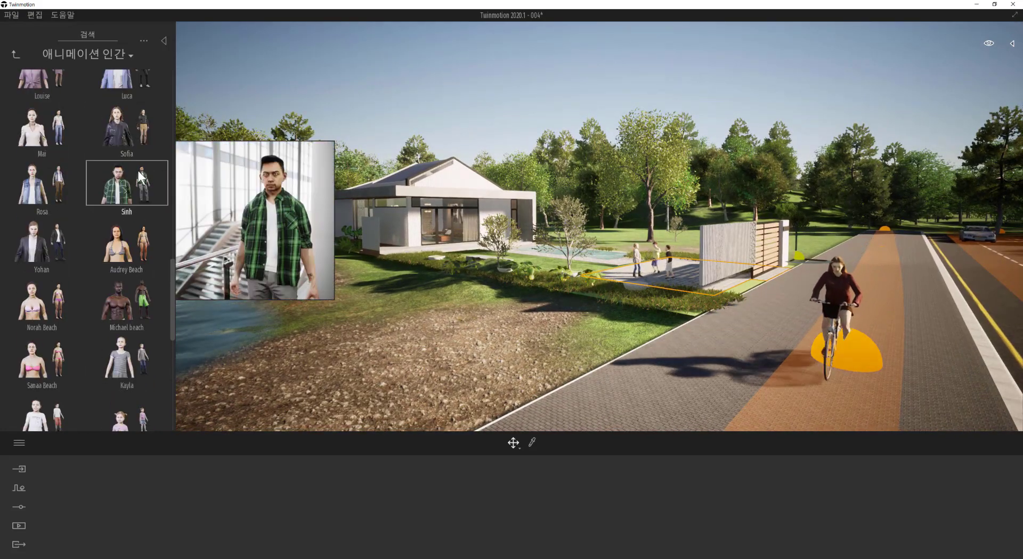
click(17, 55)
click(51, 158)
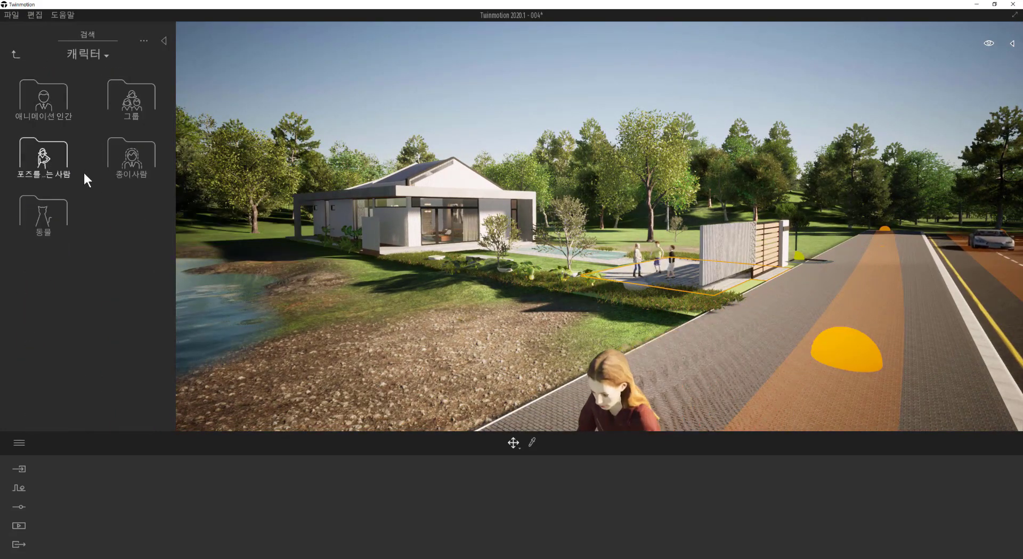
scroll(128, 326, down, 3)
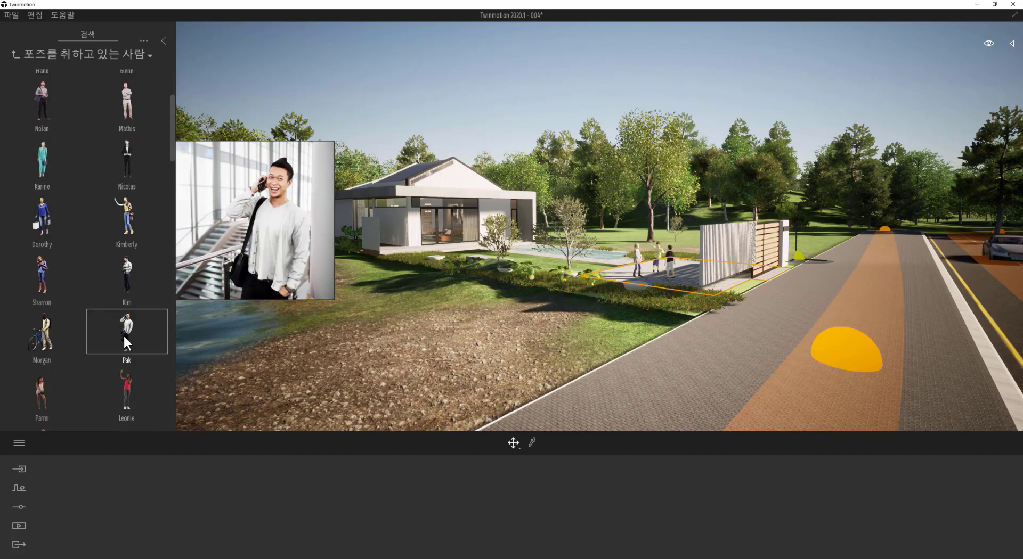
drag(35, 309, 751, 338)
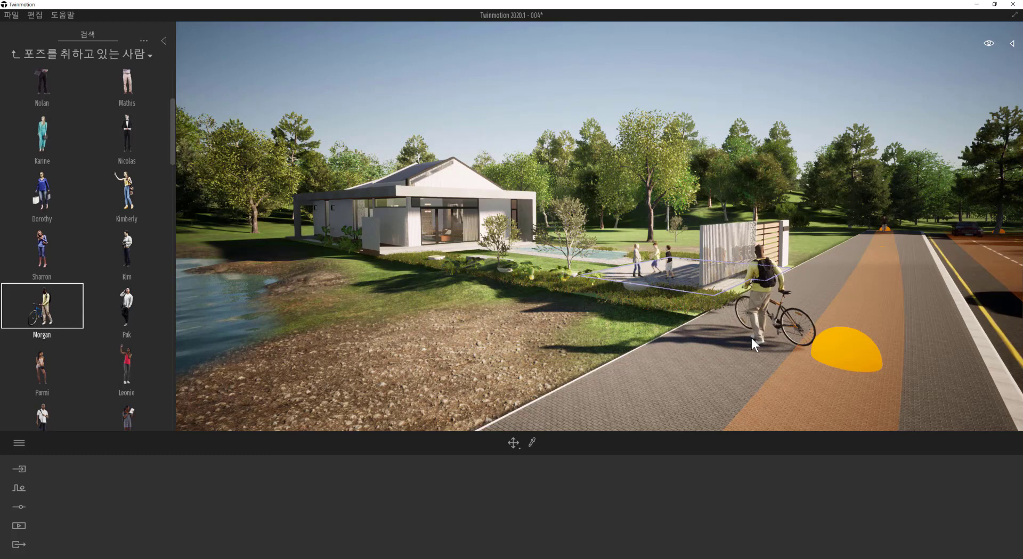
click(769, 312)
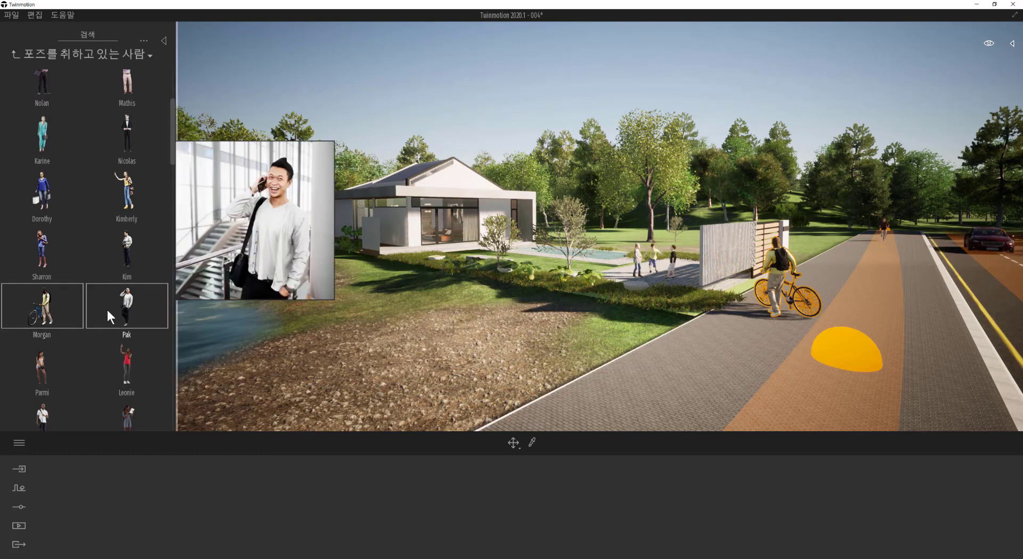
Step: Place the elderly man in a brown coat from the posed people category on the ground in front of the house
scroll(109, 307, down, 1)
mouse_move(167, 277)
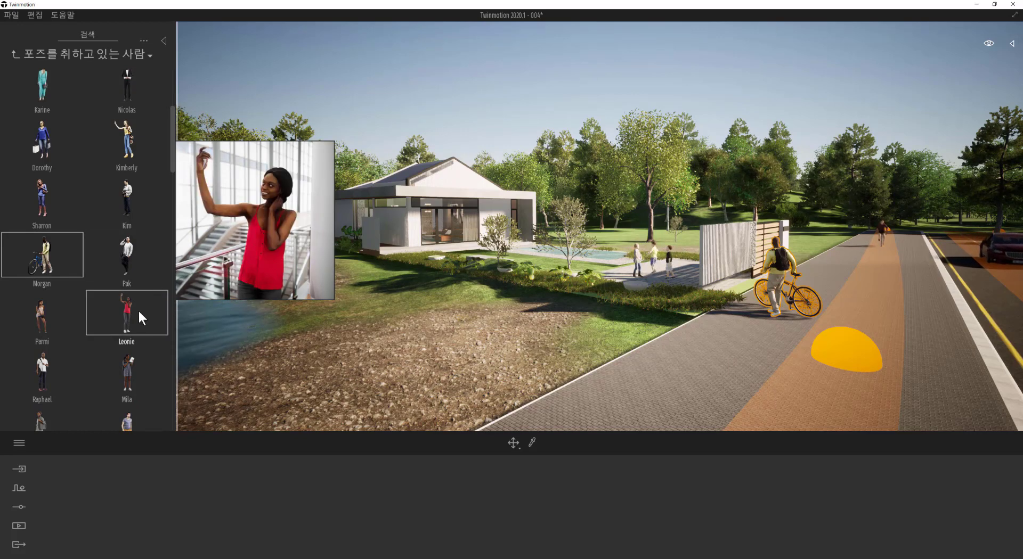
scroll(126, 369, down, 5)
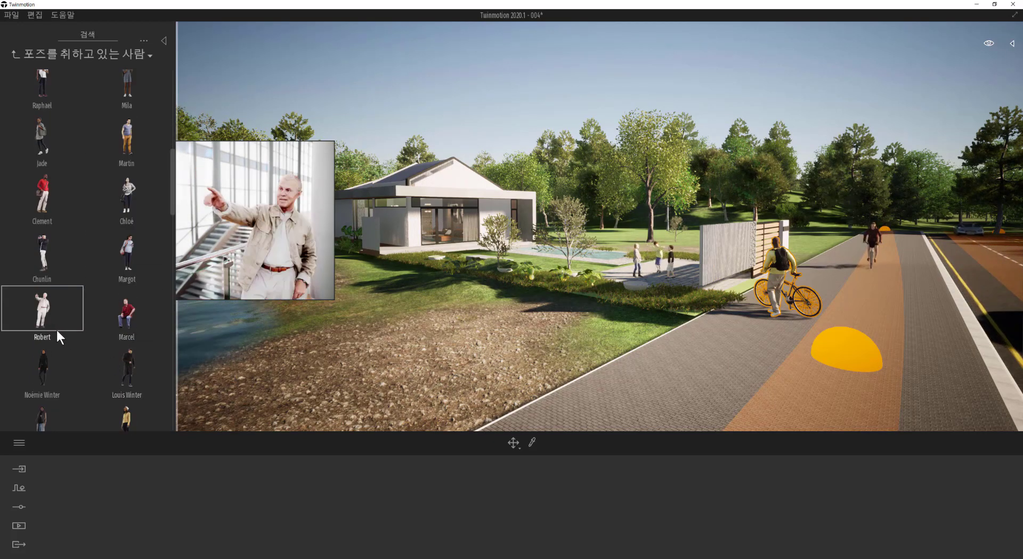
scroll(69, 335, down, 2)
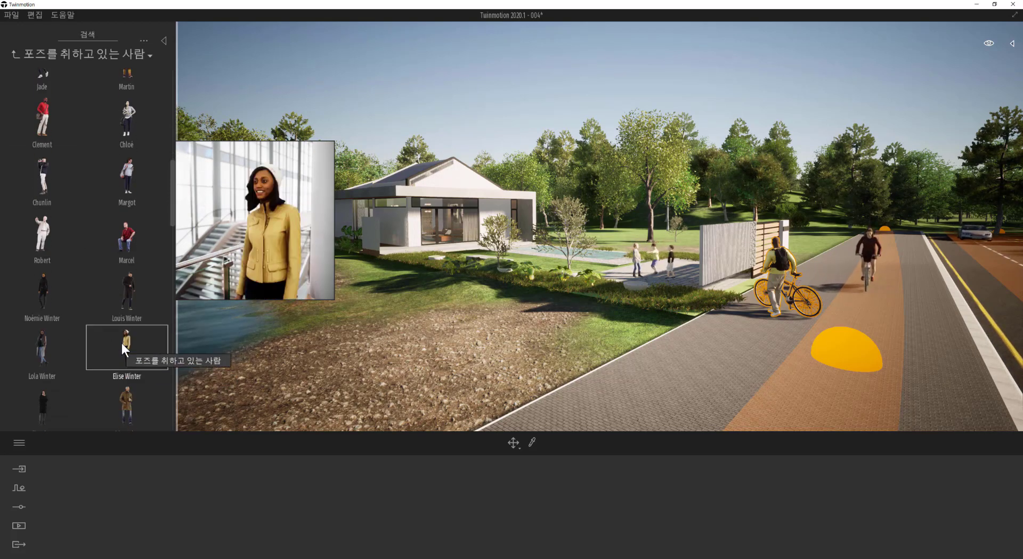
drag(126, 391, 550, 285)
scroll(572, 282, up, 3)
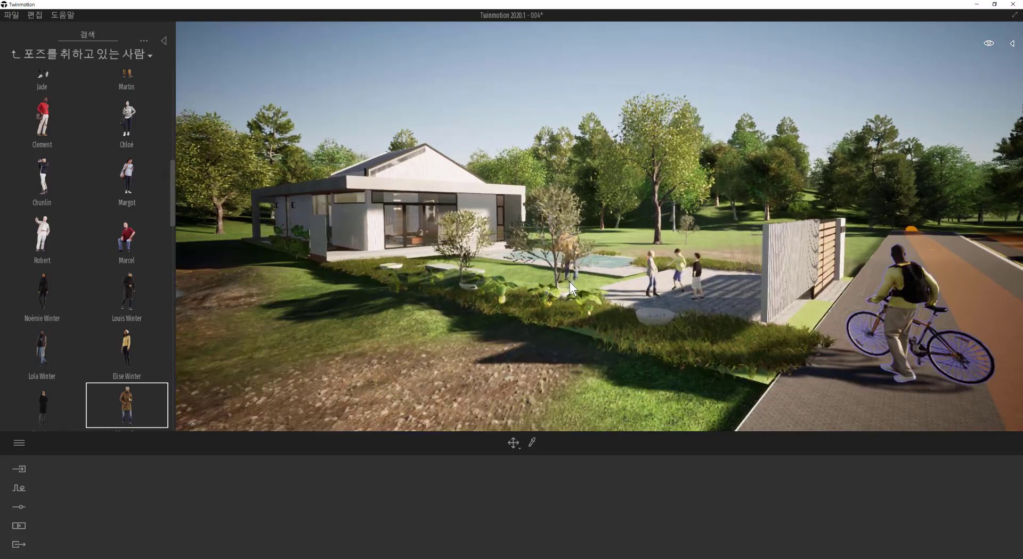
drag(620, 338, 384, 372)
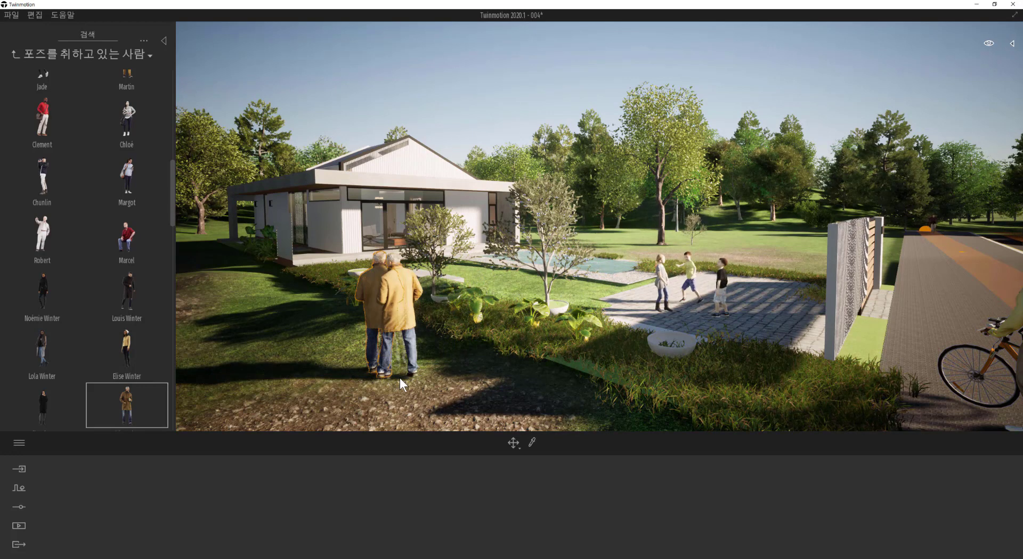
Step: Stop placing characters and turn the brown-coated man so that he faces the paved yard and road
click(512, 442)
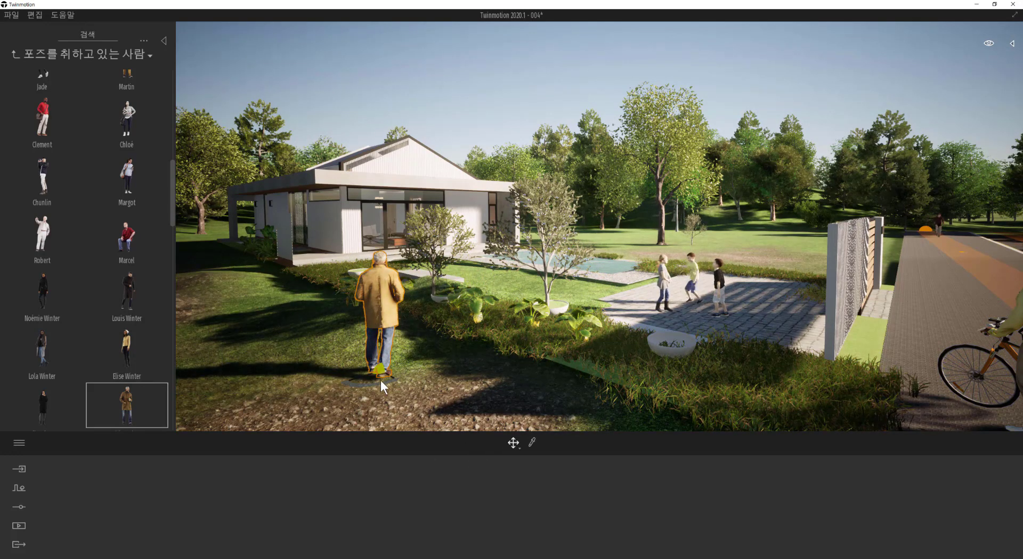
drag(383, 381, 261, 363)
click(505, 405)
Step: Place the Camille character from the animated humans (애니메이션 인간) category on the paving between the children and the gate wall
scroll(523, 386, down, 5)
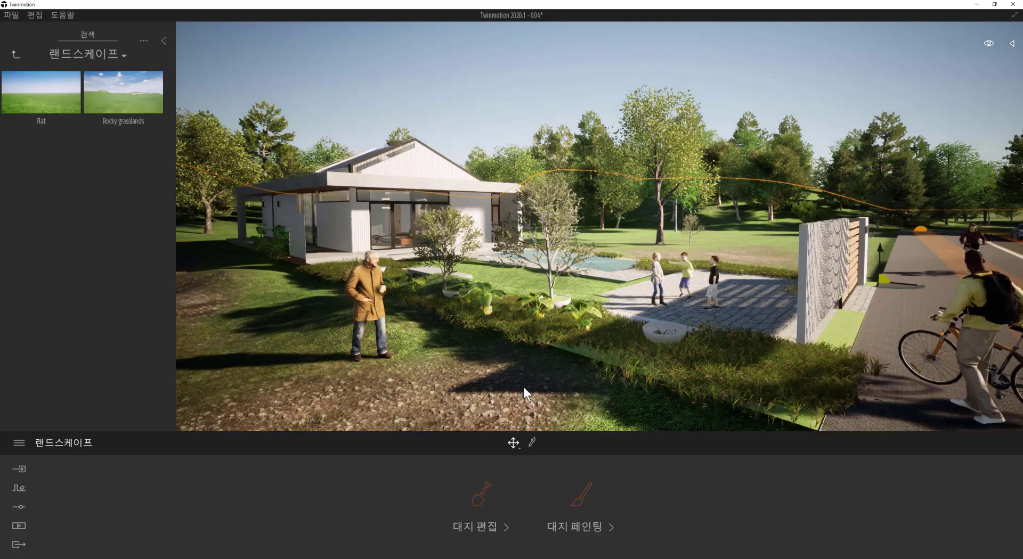
mouse_move(593, 359)
shift+middle_down()
mouse_move(671, 325)
mouse_move(599, 341)
mouse_move(589, 361)
shift+middle_up()
scroll(589, 361, up, 3)
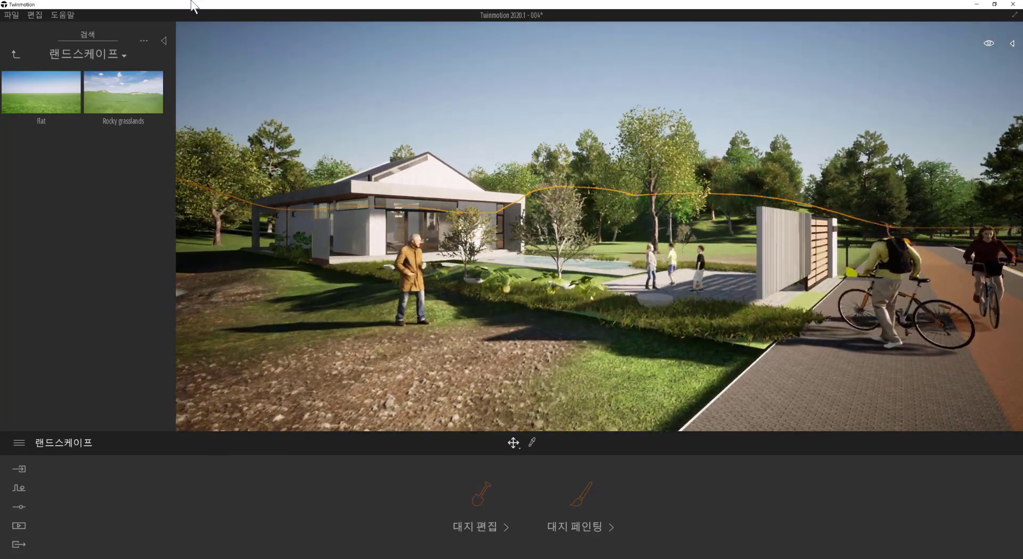
click(17, 55)
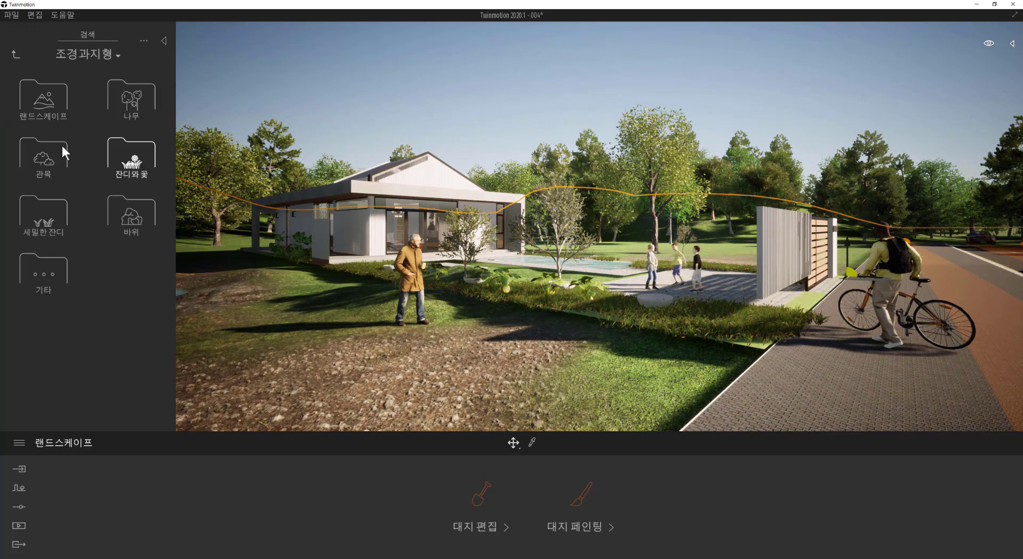
click(16, 55)
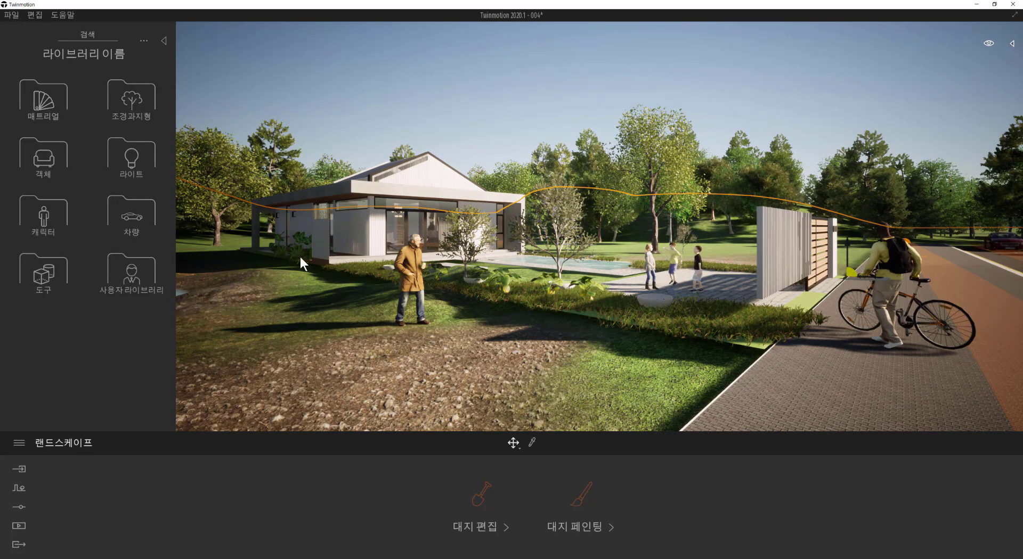
click(47, 212)
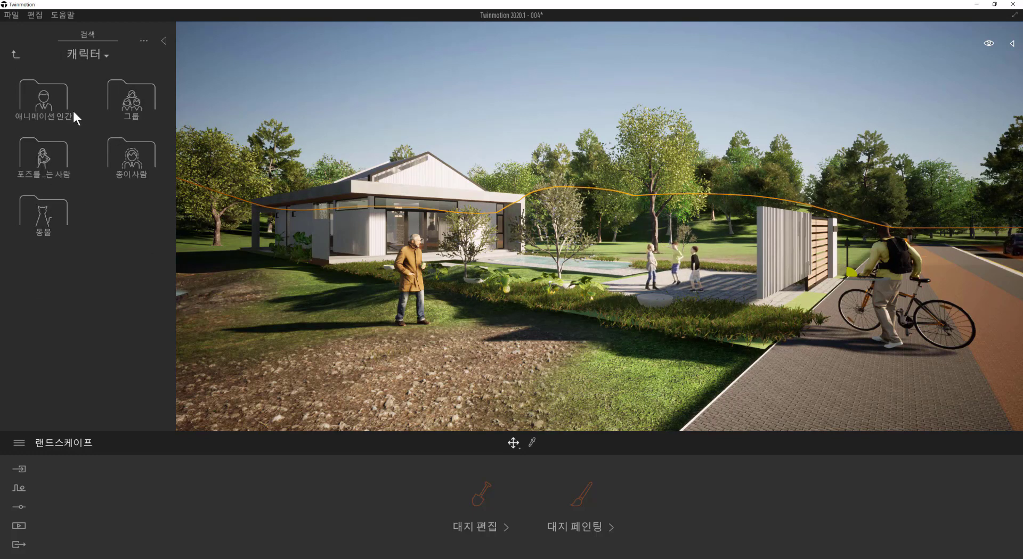
click(73, 109)
scroll(128, 301, down, 3)
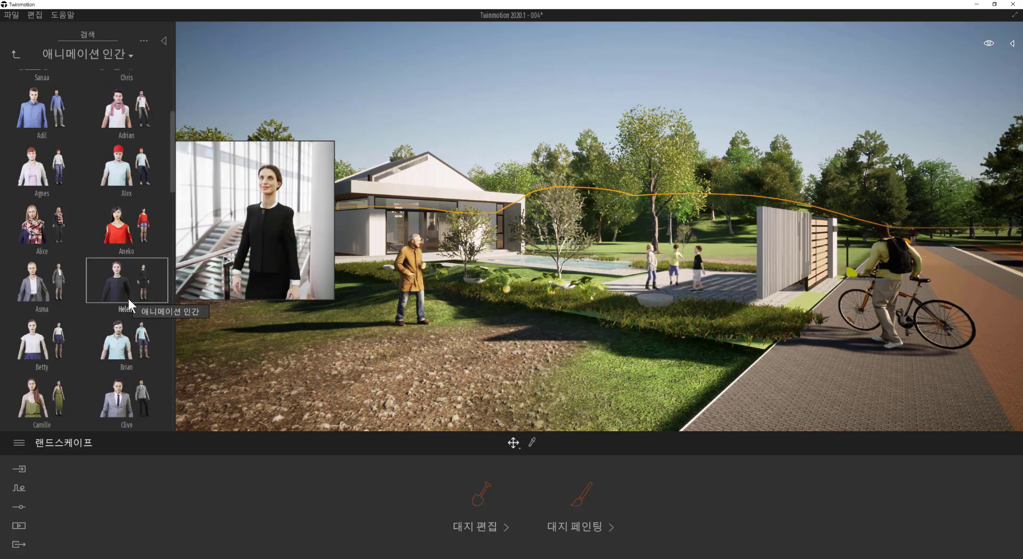
scroll(120, 321, down, 2)
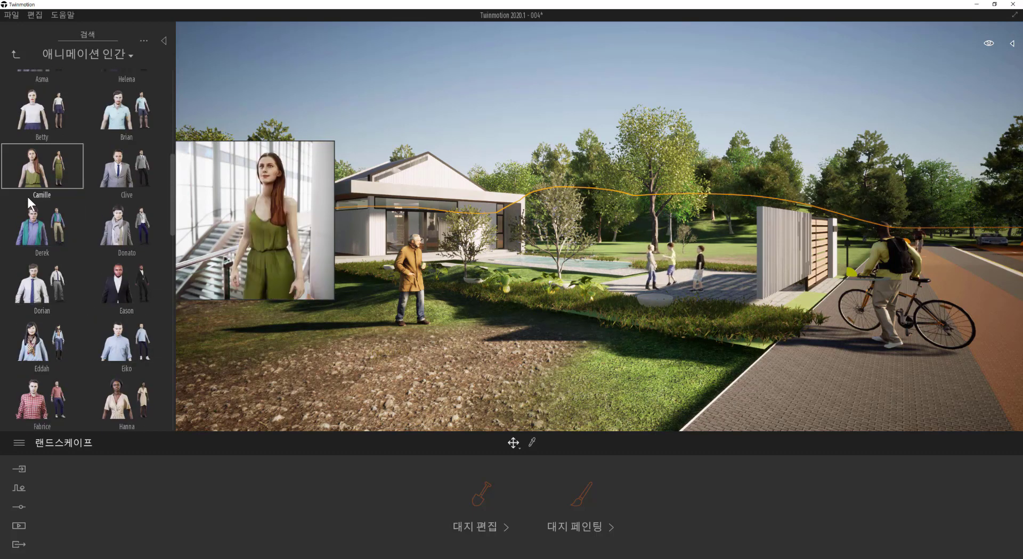
click(35, 177)
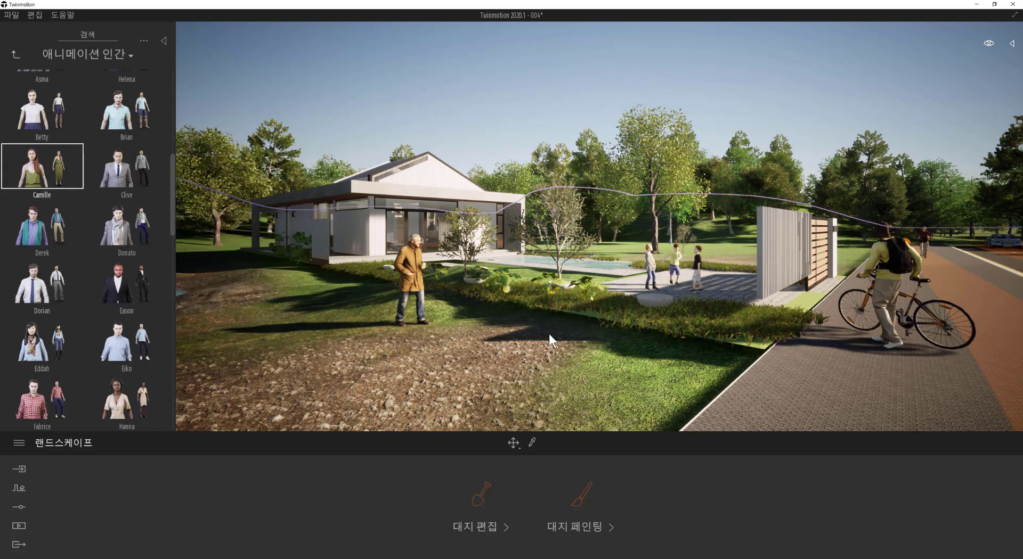
click(776, 306)
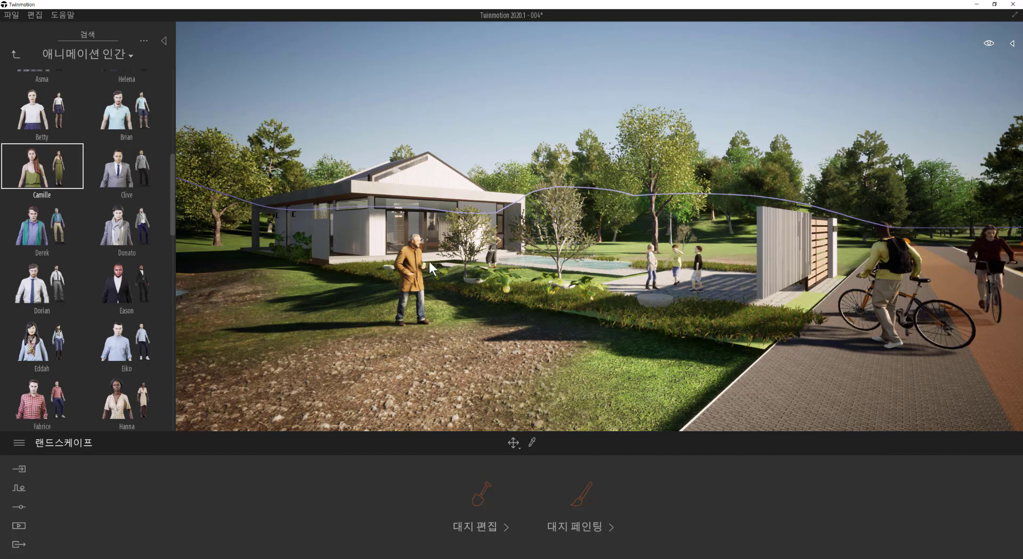
click(732, 292)
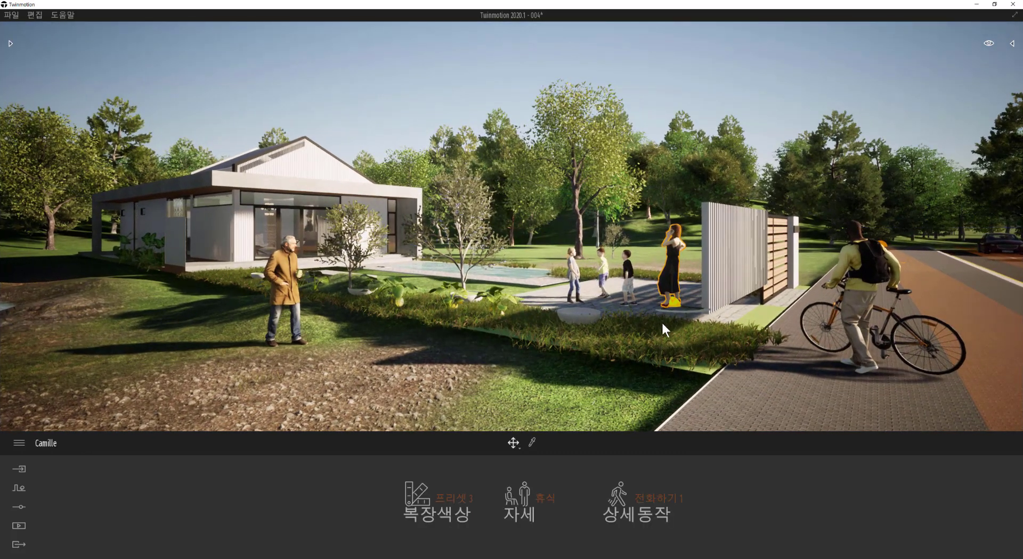
Step: Rotate Camille by about -150° on the paving
shift+middle_drag(667, 297, 666, 309)
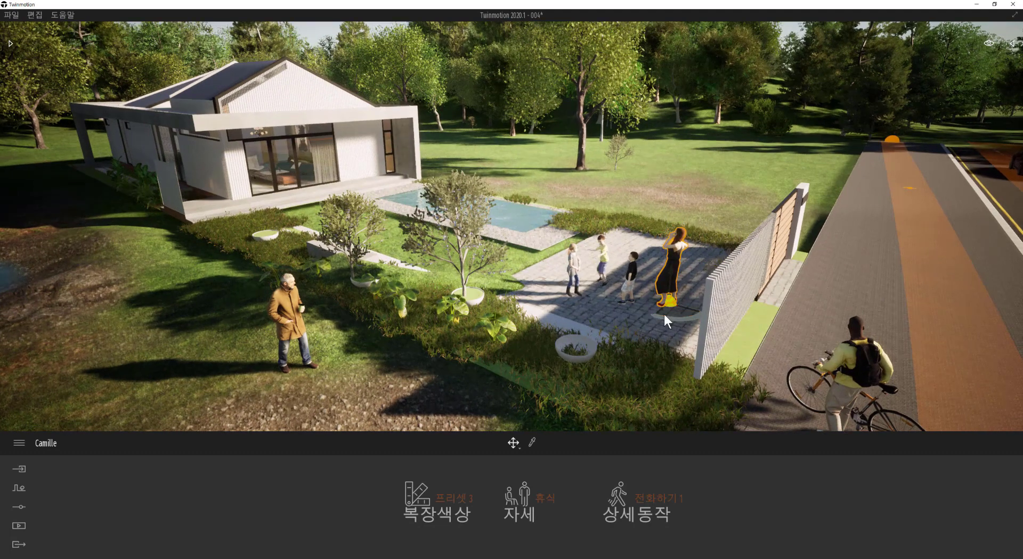
drag(658, 318, 750, 303)
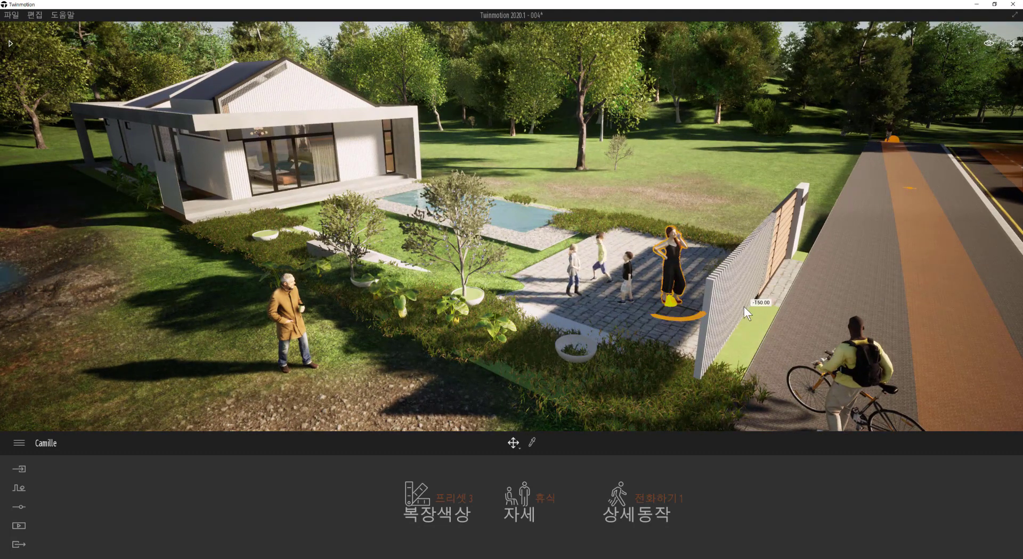
Step: Try the 스페셜, 걷기 and 말하기 poses (자세) on Camille
click(547, 501)
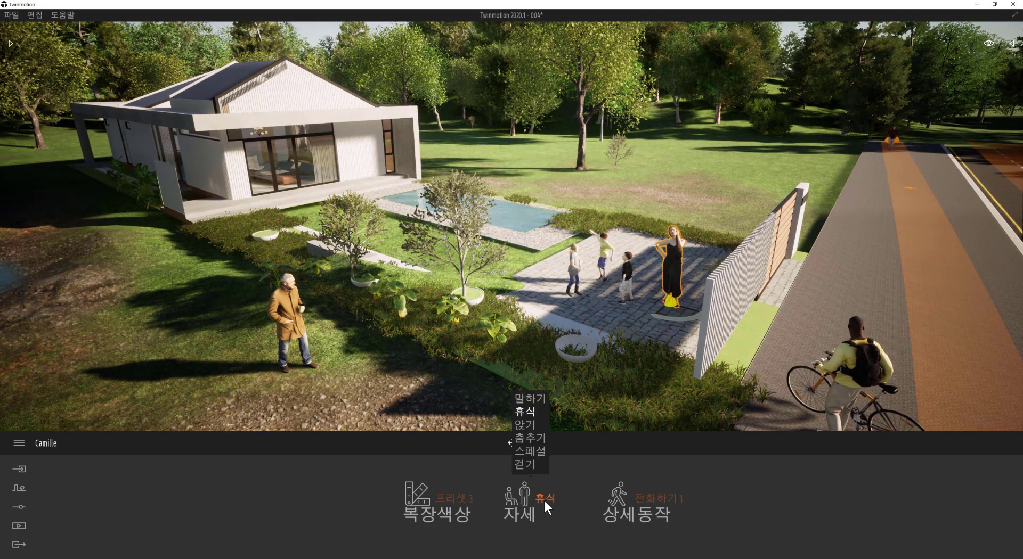
click(531, 453)
scroll(680, 282, up, 4)
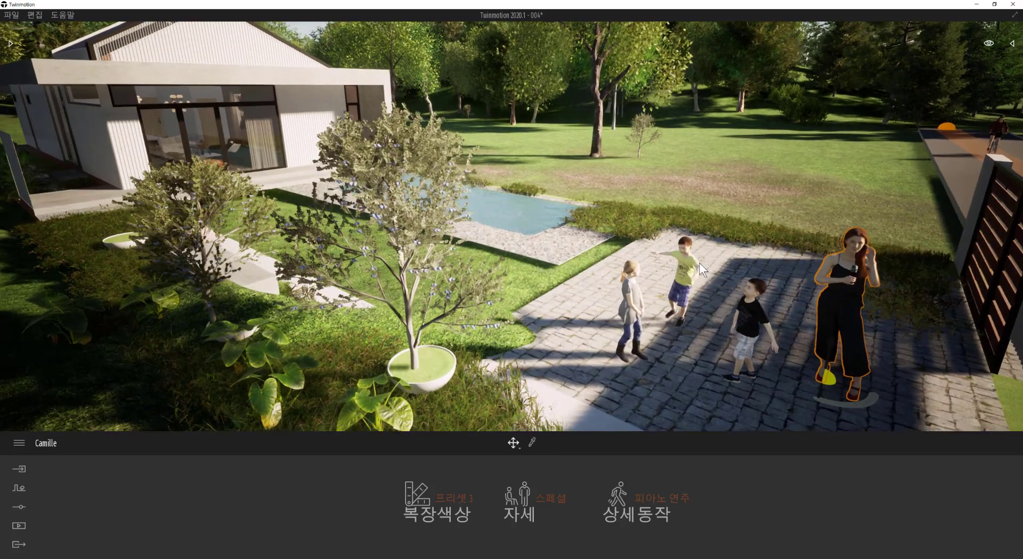
scroll(702, 272, down, 4)
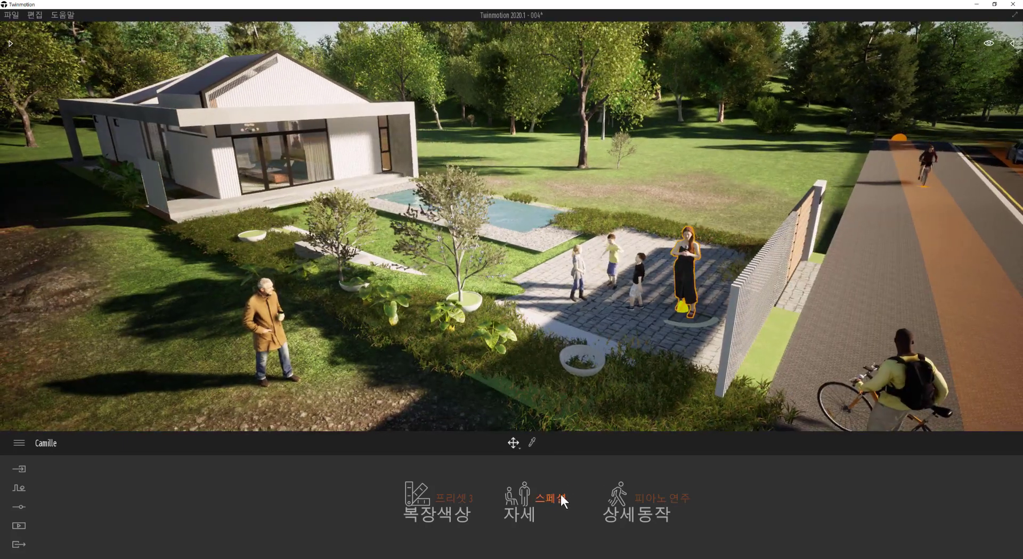
click(558, 498)
click(526, 465)
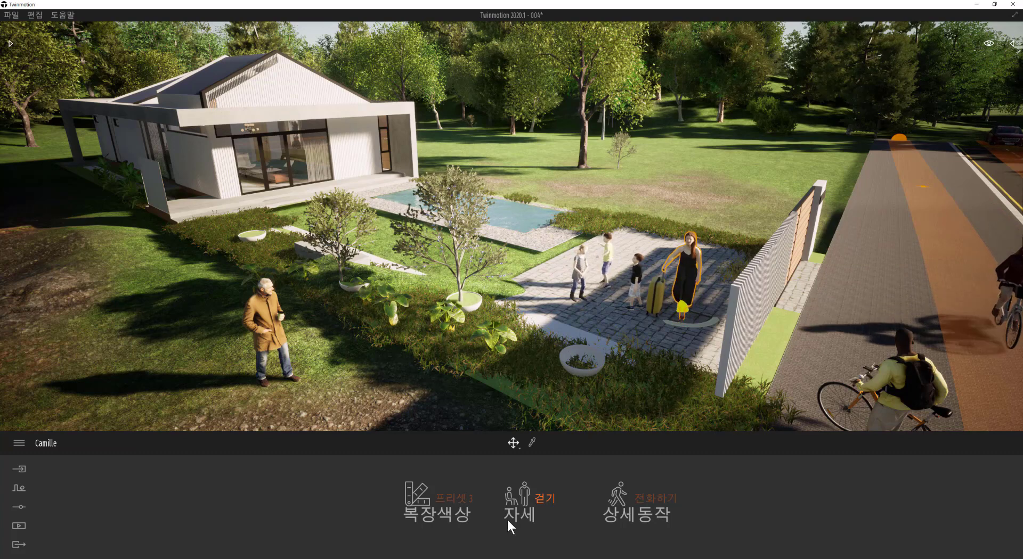
click(543, 496)
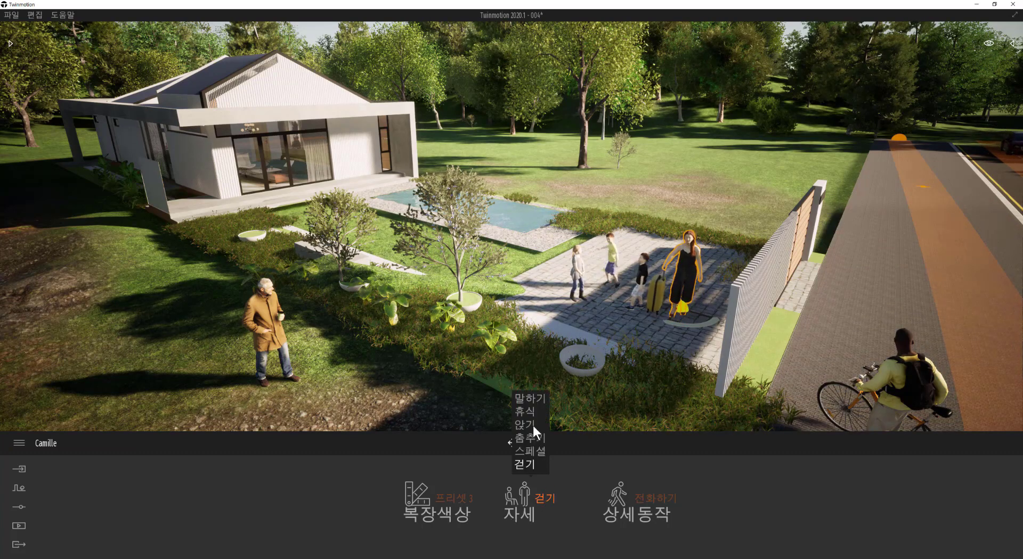
click(530, 398)
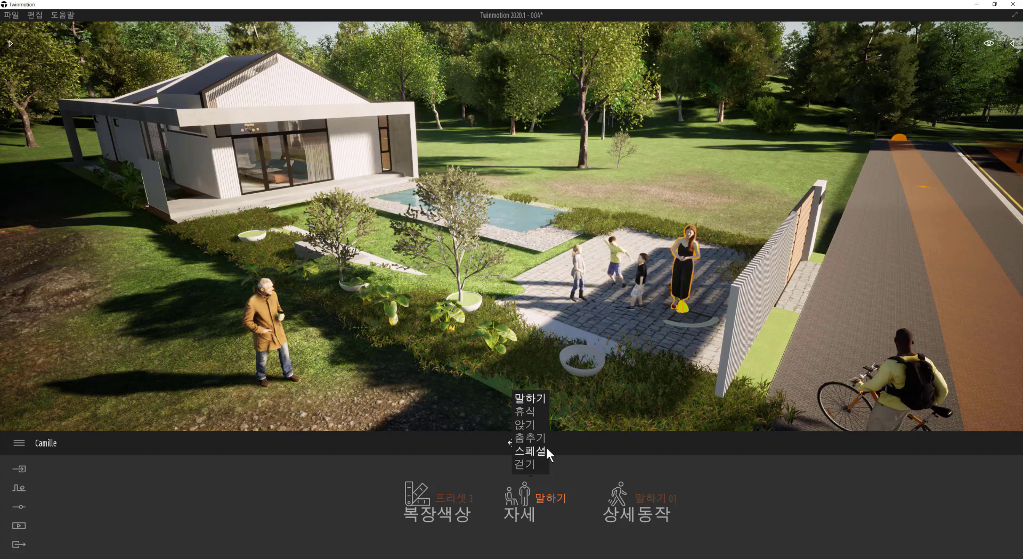
Step: Set Camille's pose (자세) to 휴식 and move her slightly toward the planted edge of the paving
click(526, 412)
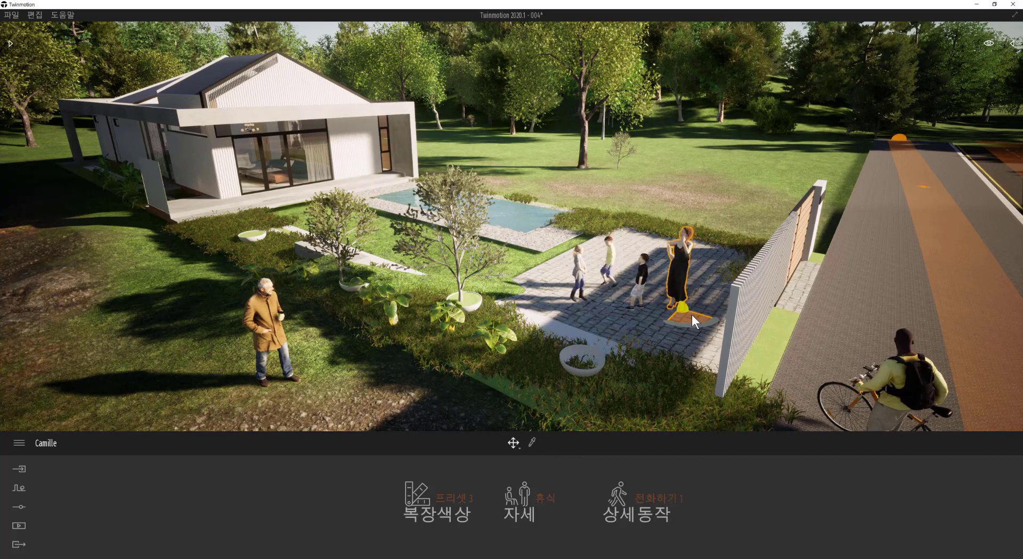
drag(691, 315, 693, 345)
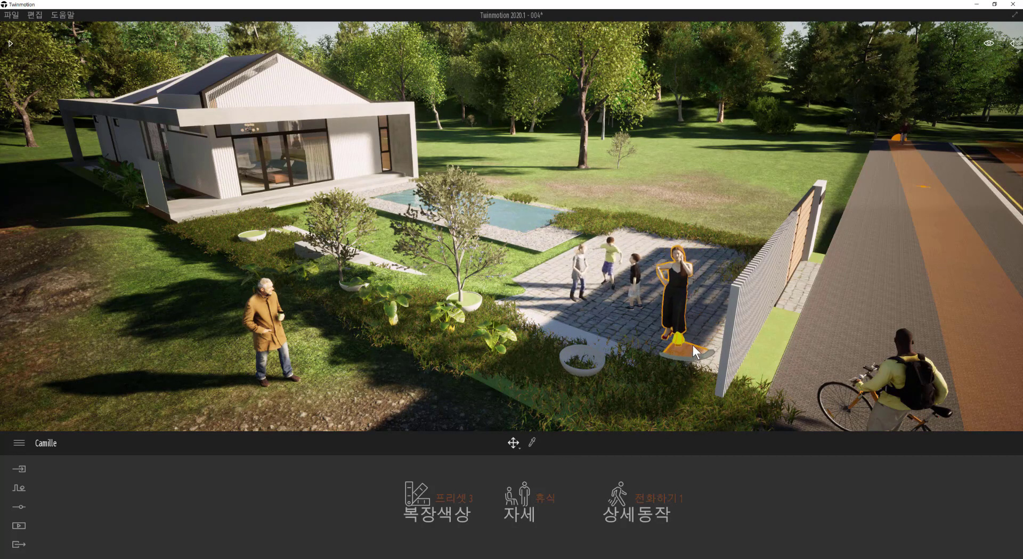
Step: Try 프리셋 5 for Camille's clothing colour (복장색상) and settle on 프리셋 1
click(456, 504)
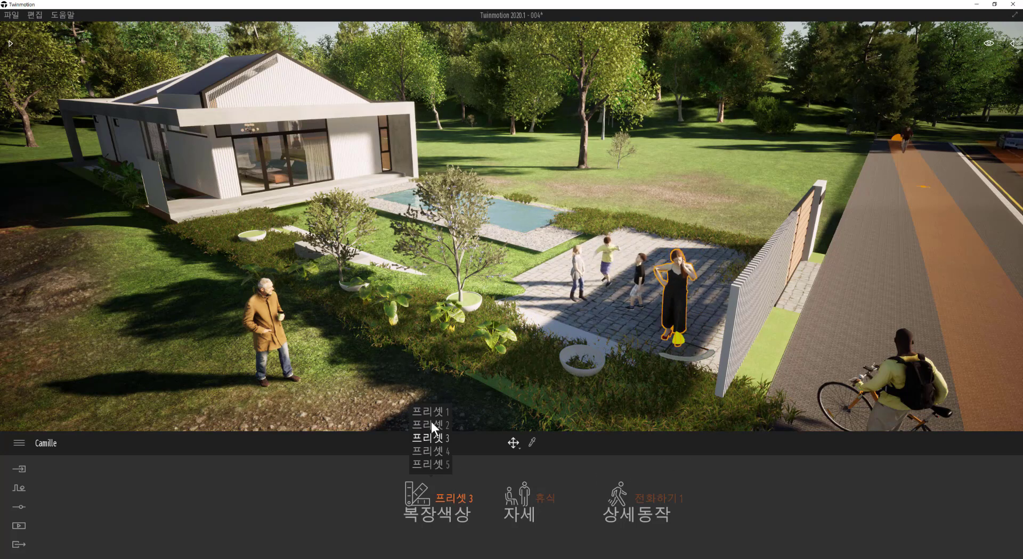
click(436, 462)
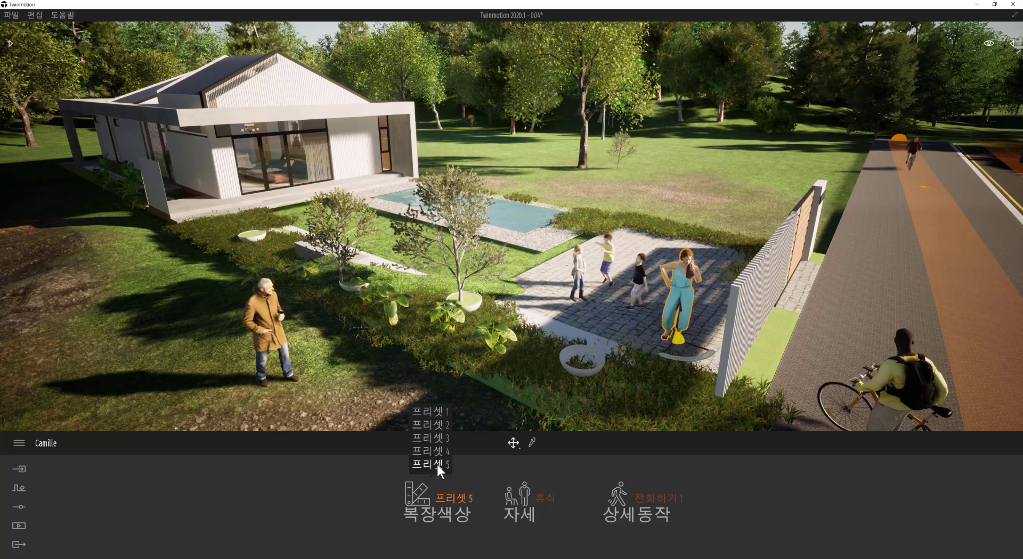
click(437, 410)
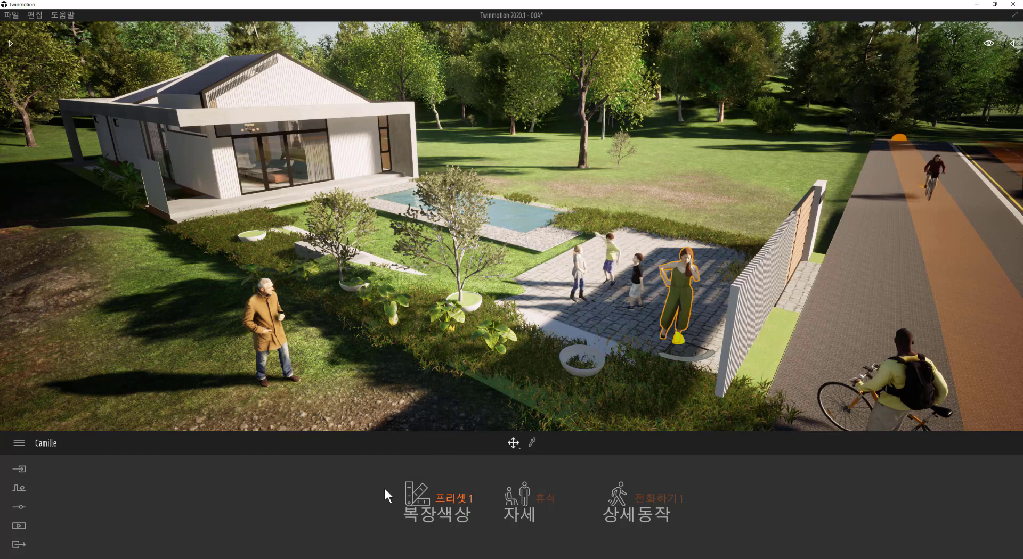
Step: Place the Sedan 02 car from the vehicle (차량) category on the lawn behind the gate wall beside the pool
click(10, 43)
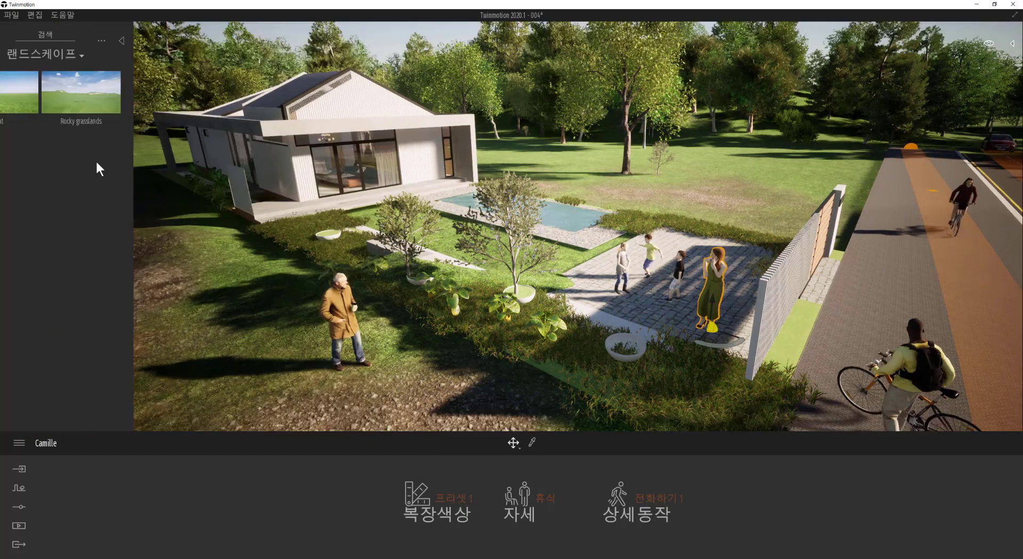
click(17, 57)
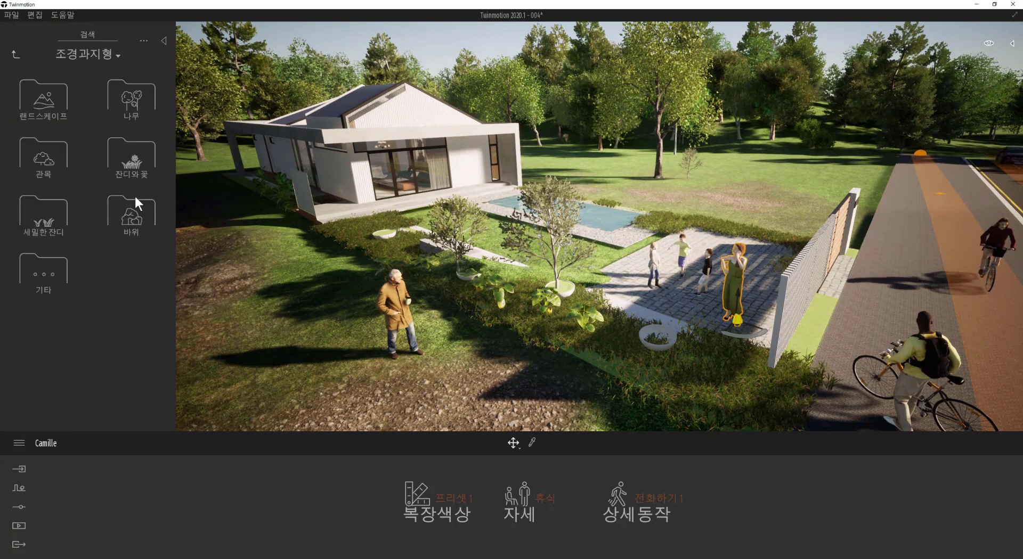
scroll(413, 266, down, 5)
scroll(435, 276, up, 4)
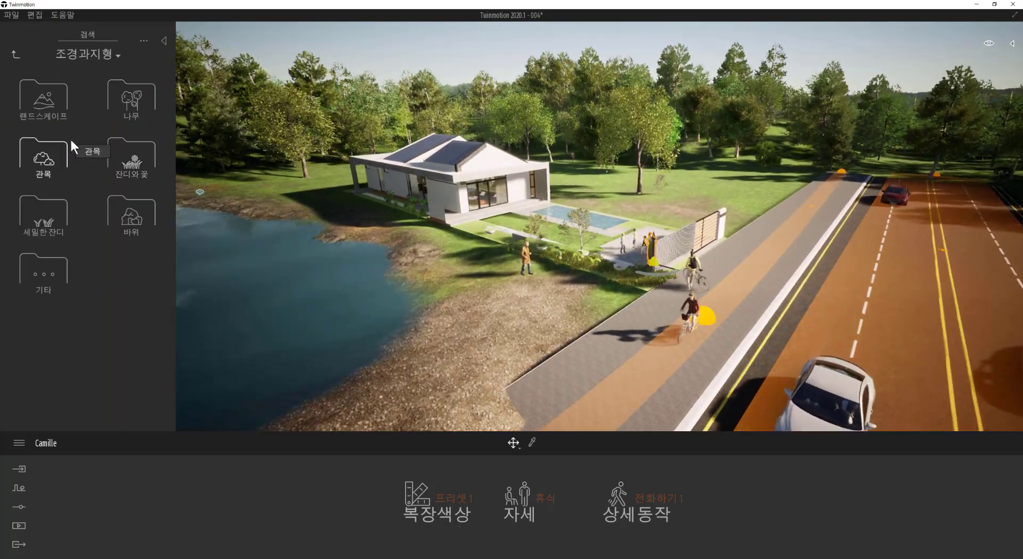
click(20, 57)
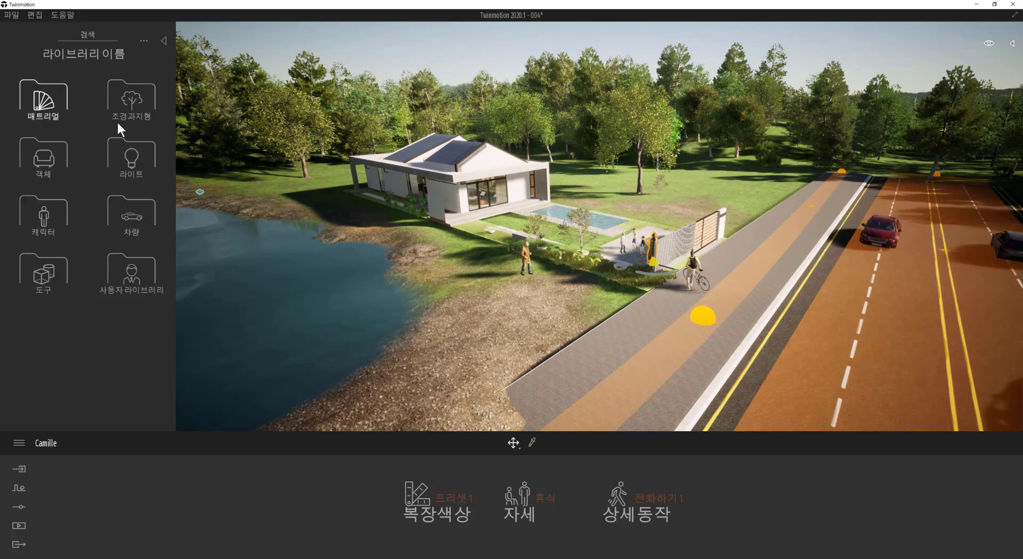
click(136, 218)
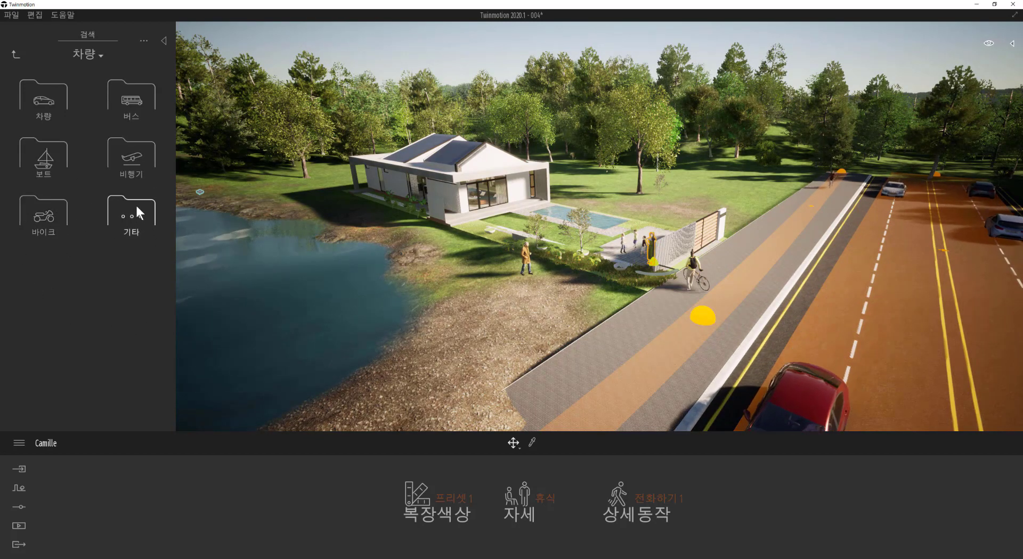
click(52, 109)
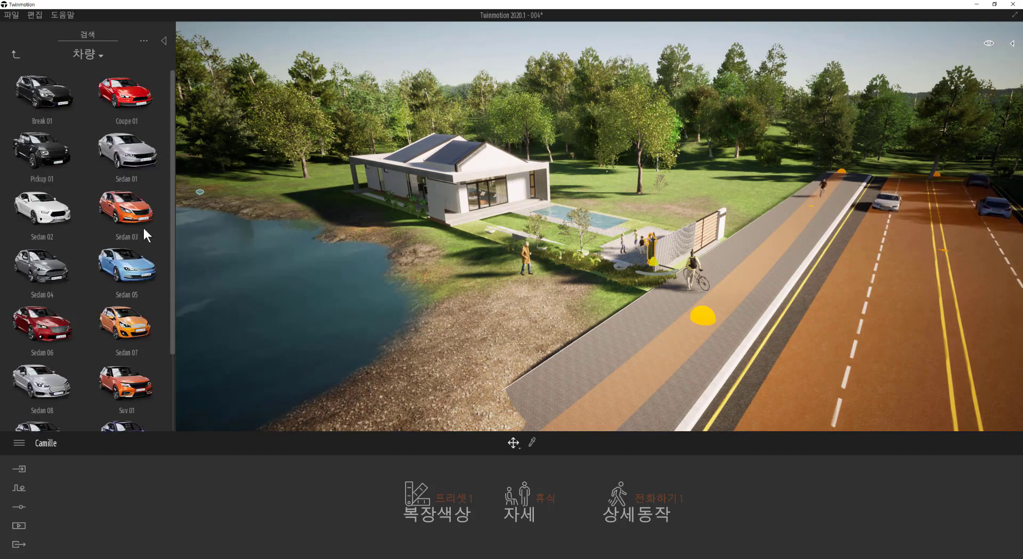
scroll(140, 237, down, 2)
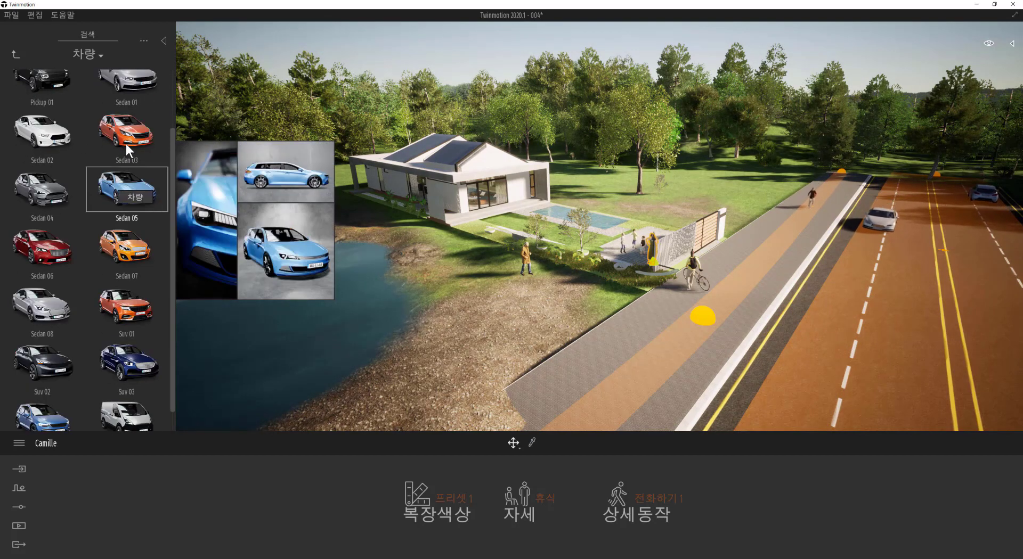
drag(43, 139, 666, 223)
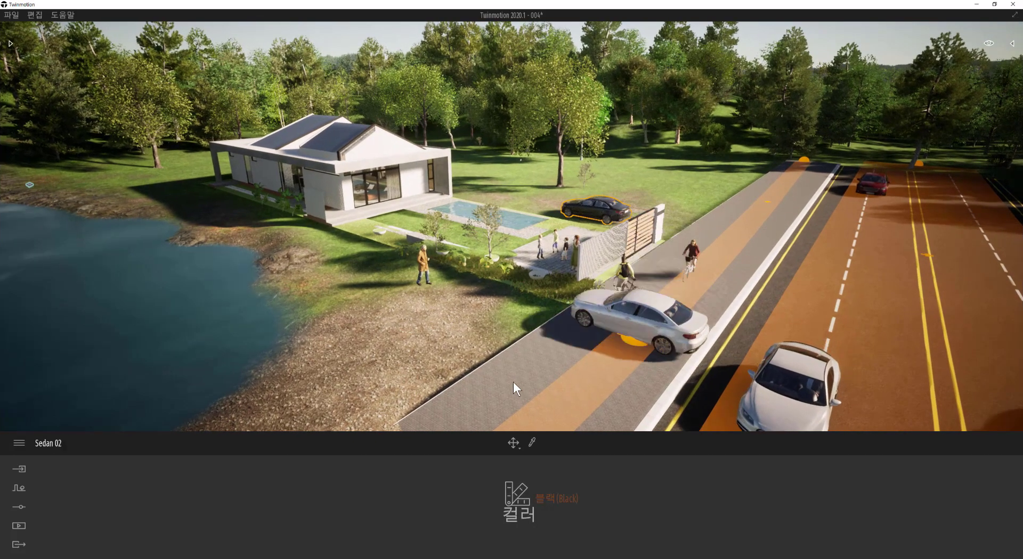
Step: Place the Suv 03 car on the bare ground between the lake and the paved bike path, and deselect it
scroll(455, 402, up, 1)
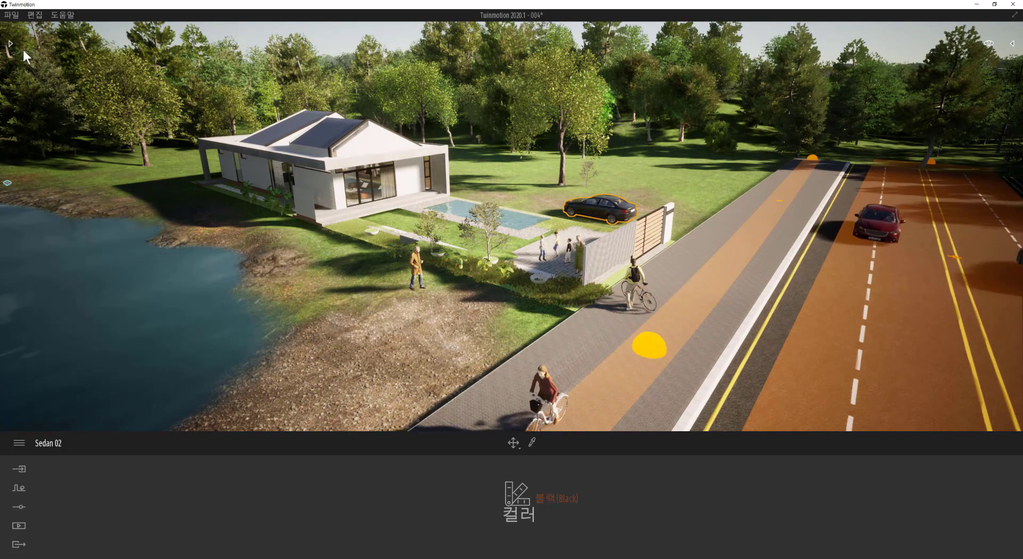
click(10, 43)
scroll(90, 223, down, 1)
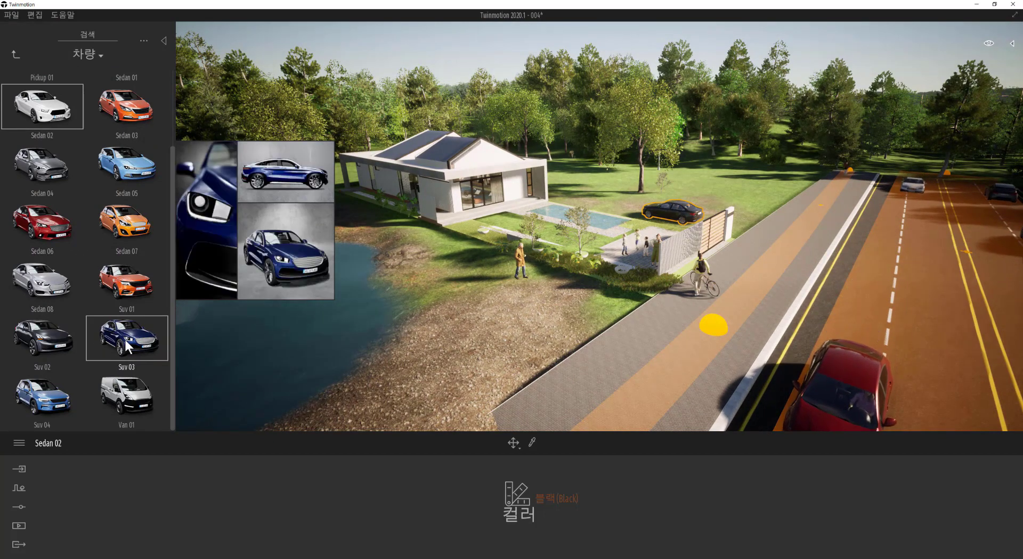
drag(124, 338, 534, 317)
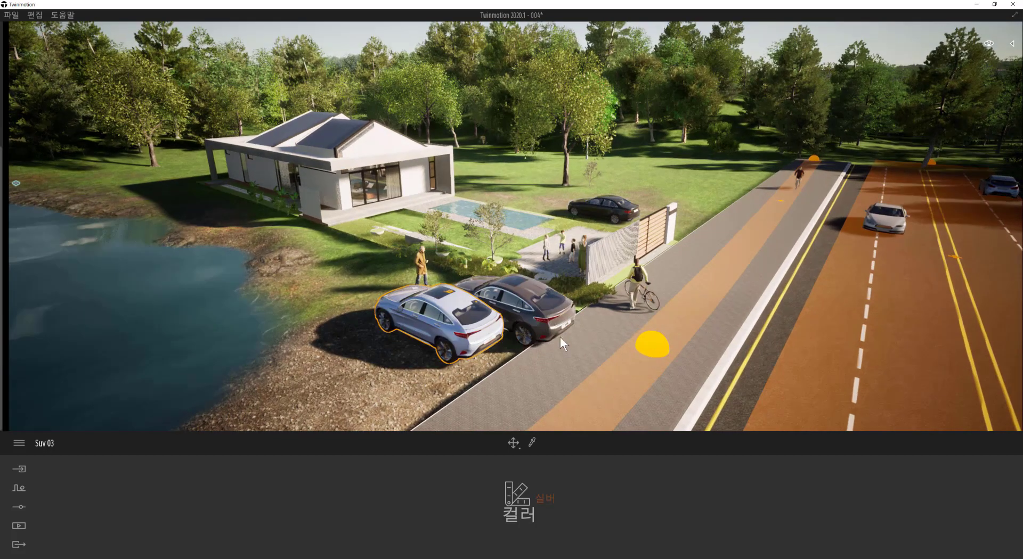
drag(560, 337, 644, 337)
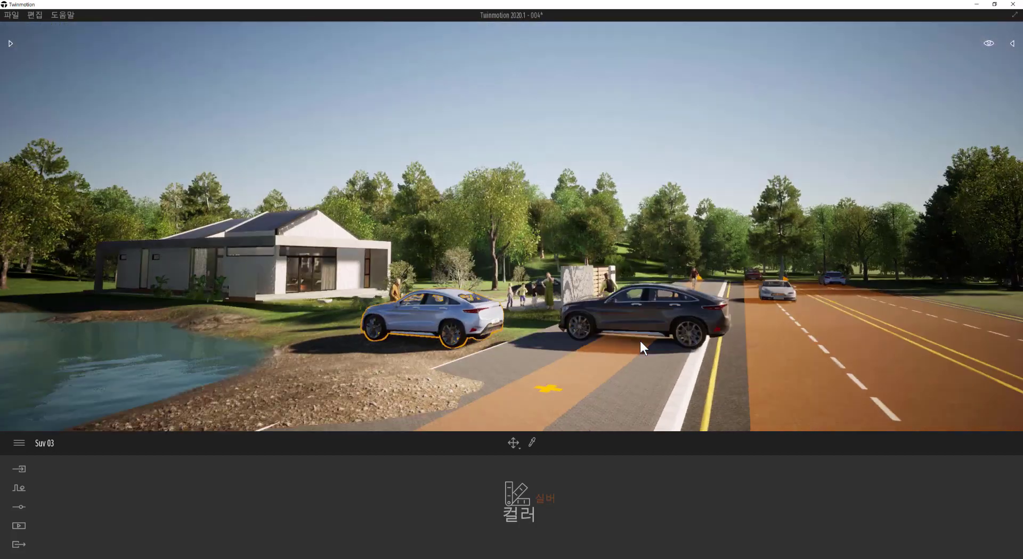
shift+middle_drag(640, 342, 640, 342)
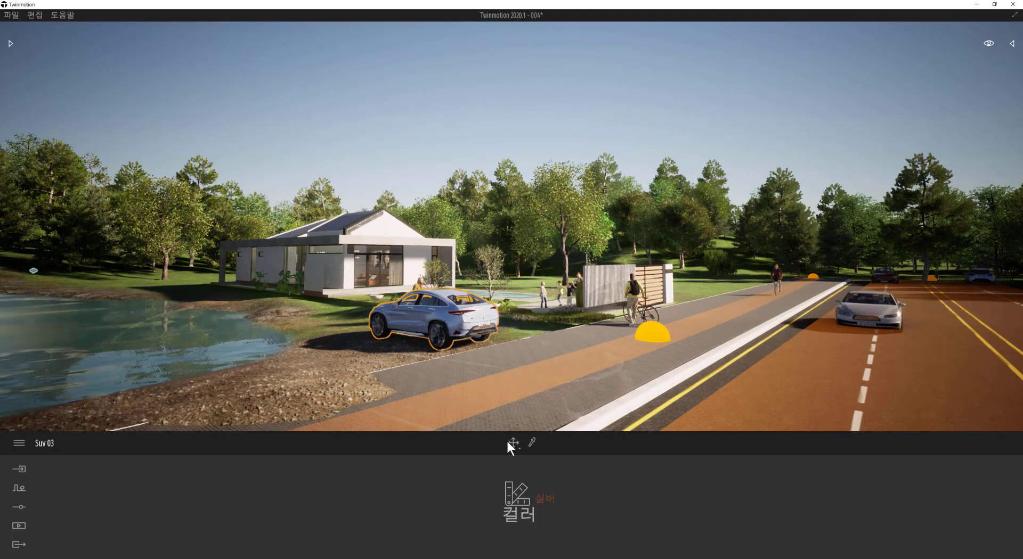
click(507, 441)
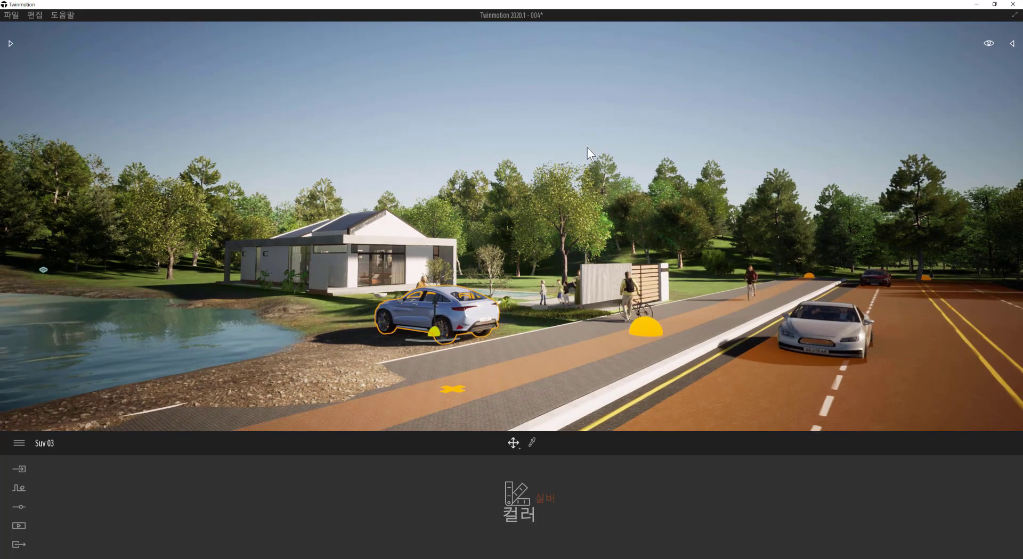
click(545, 170)
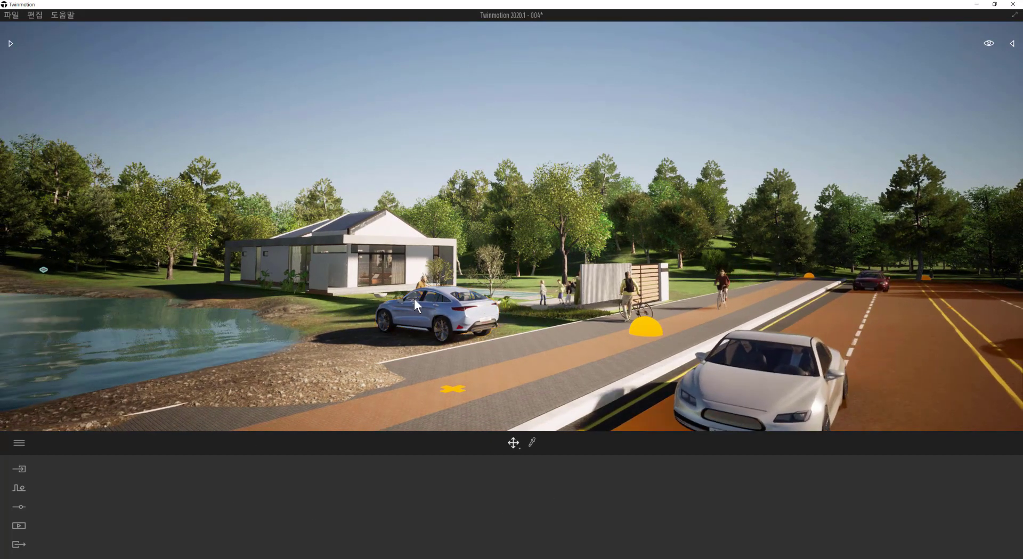
Step: Examine the parked SUV, the house and the gate wall from low viewpoints beside the road
shift+middle_drag(417, 292, 414, 290)
scroll(417, 292, up, 2)
scroll(417, 292, up, 2)
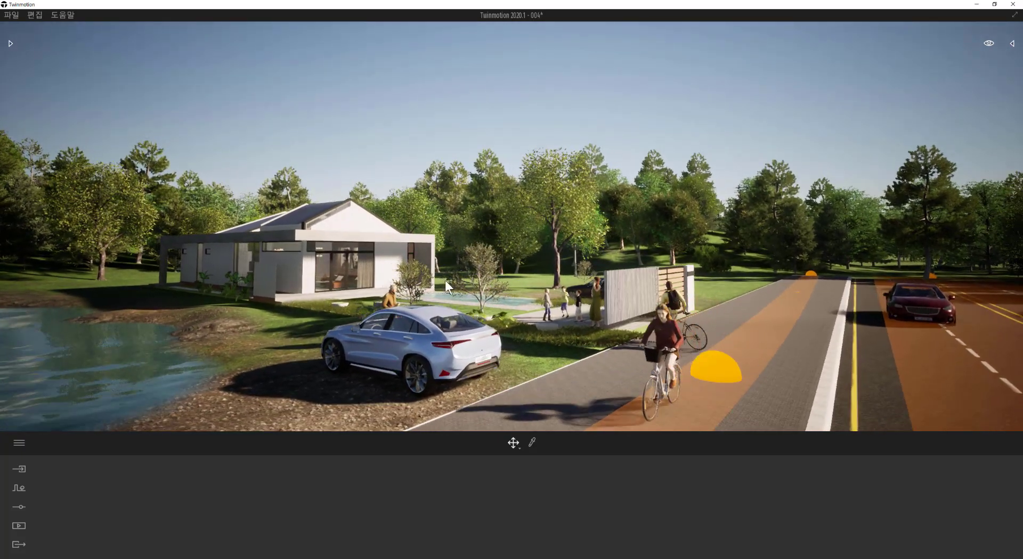
shift+middle_drag(611, 197, 589, 179)
scroll(586, 193, down, 2)
scroll(532, 194, up, 2)
shift+middle_drag(532, 194, 532, 194)
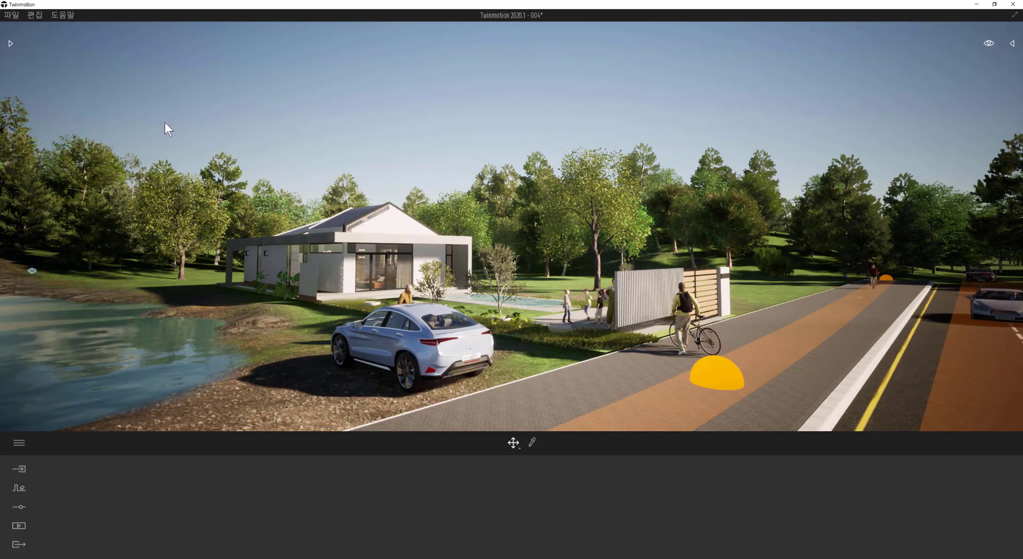
Step: Place Fallen tree 1 on the gravel shore beside the SUV and Dead tree 1 in the lake, from the 기타 landscape category
click(12, 44)
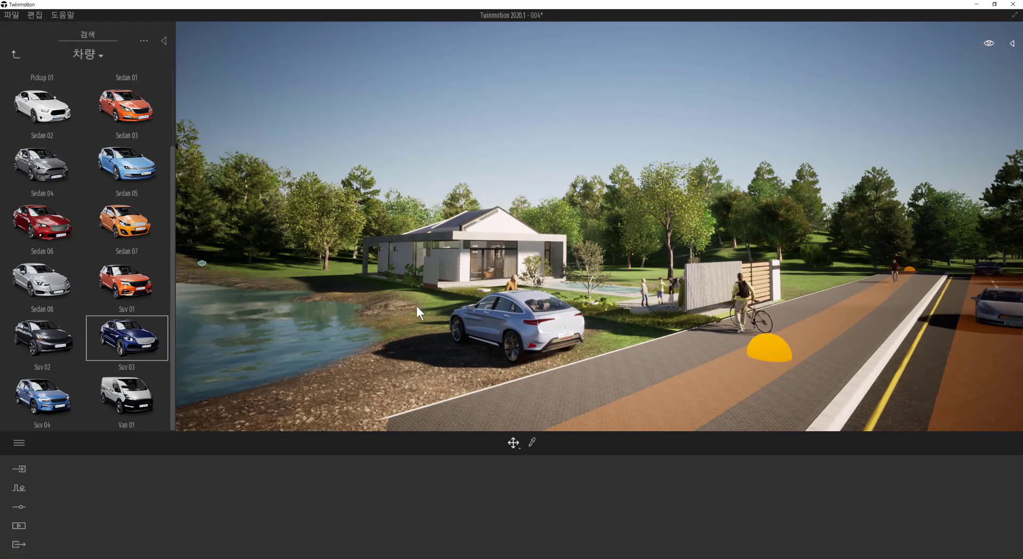
click(19, 58)
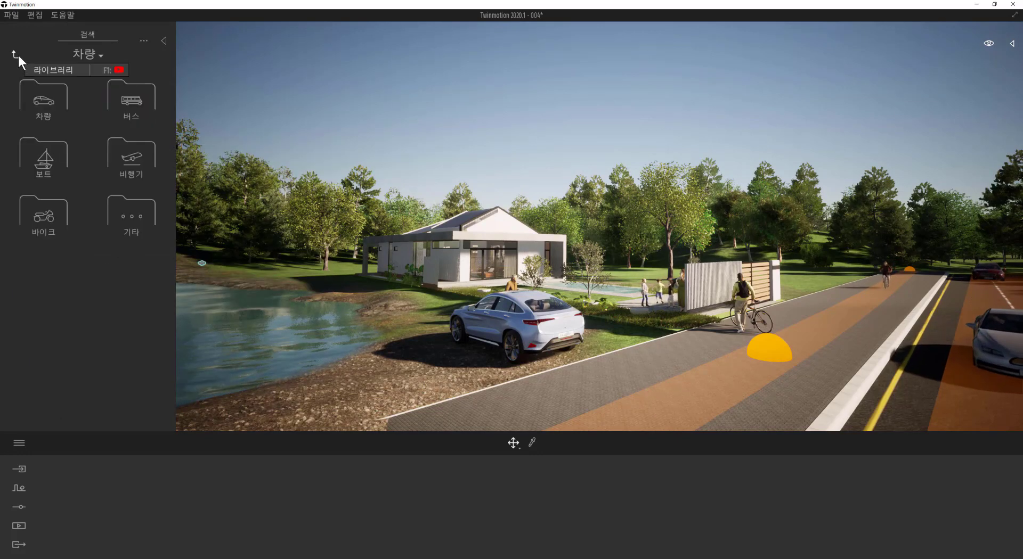
click(17, 54)
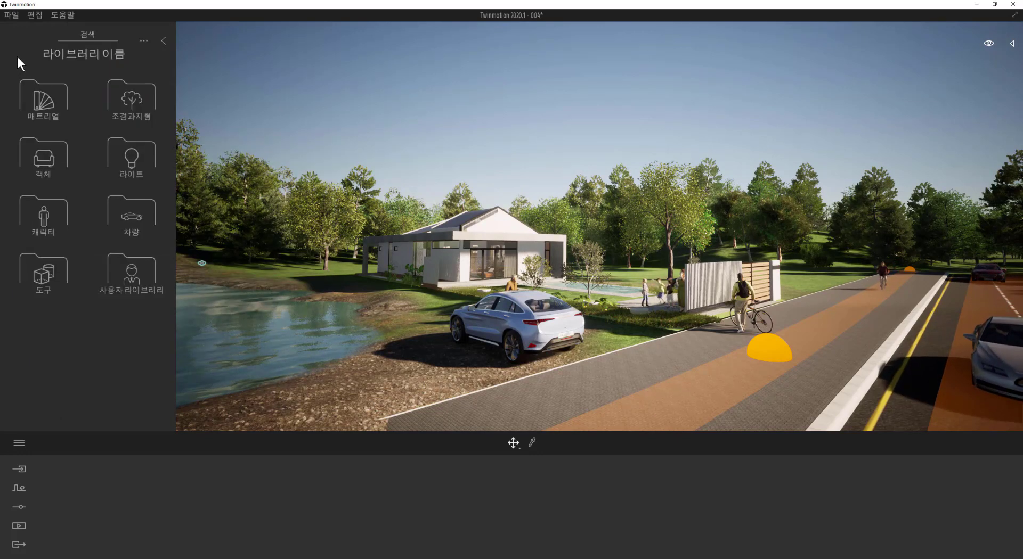
click(43, 270)
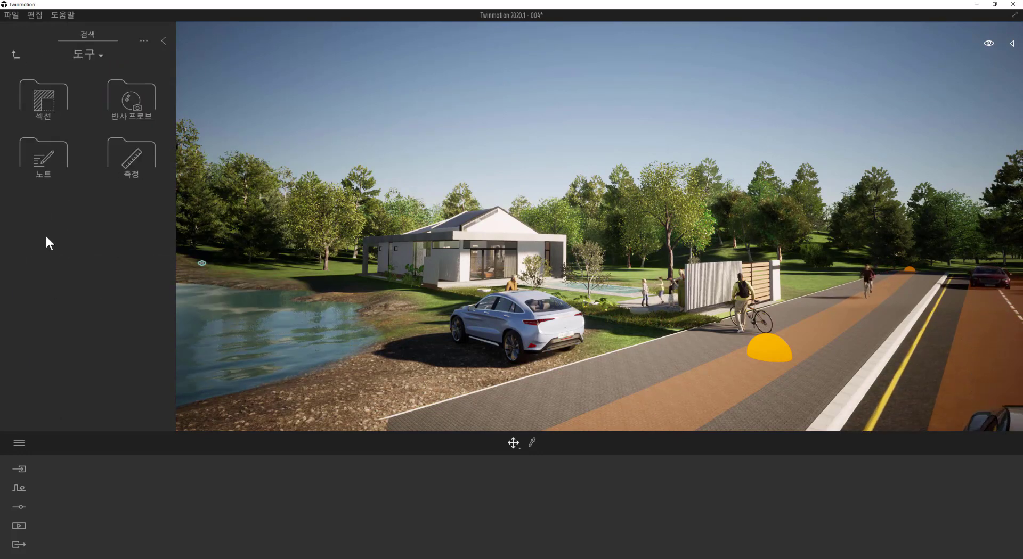
click(16, 54)
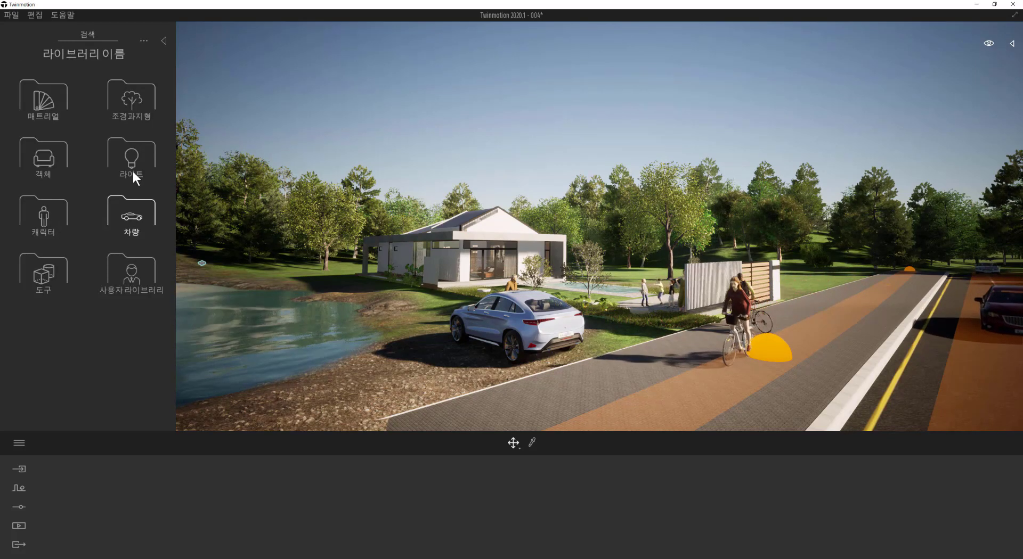
click(129, 98)
click(45, 263)
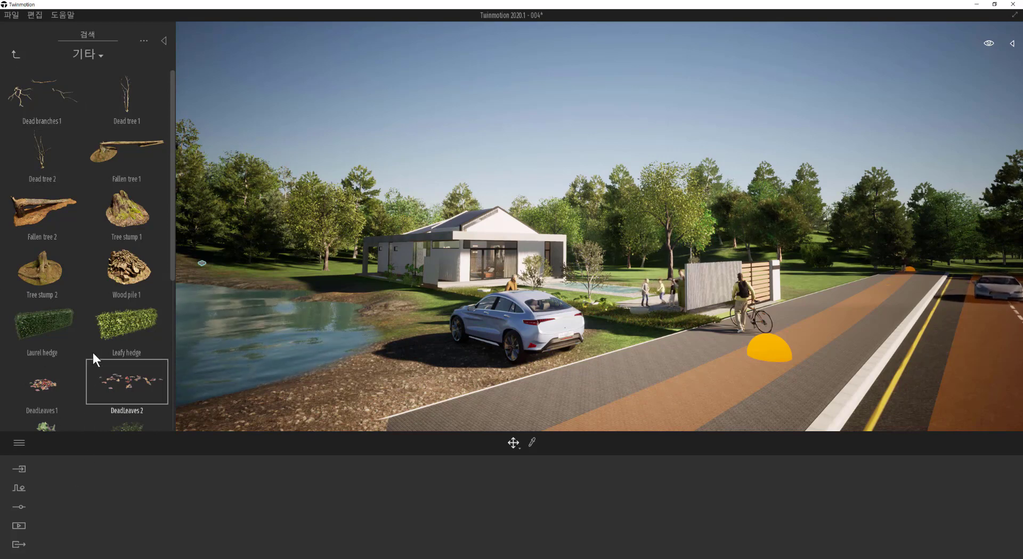
drag(53, 234, 386, 368)
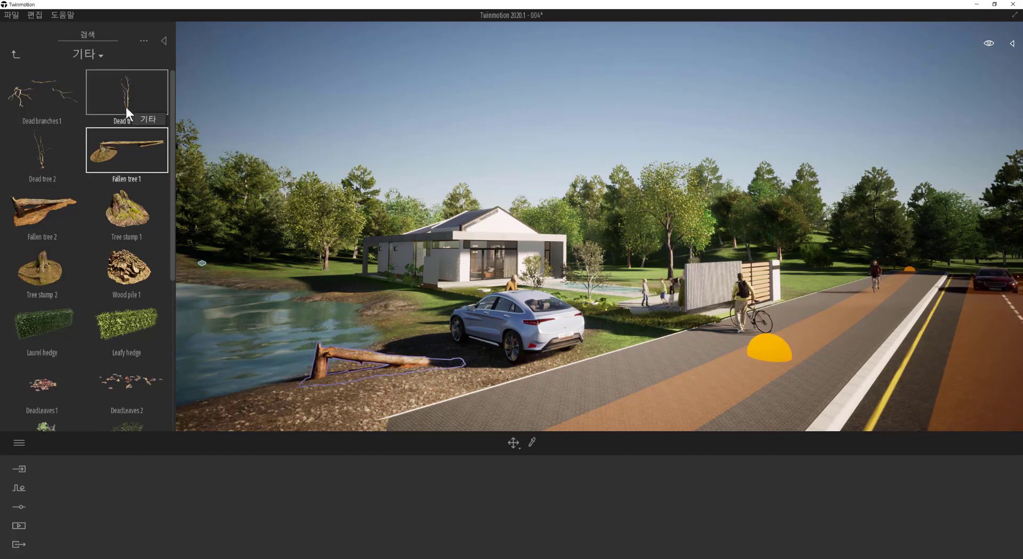
drag(125, 107, 229, 296)
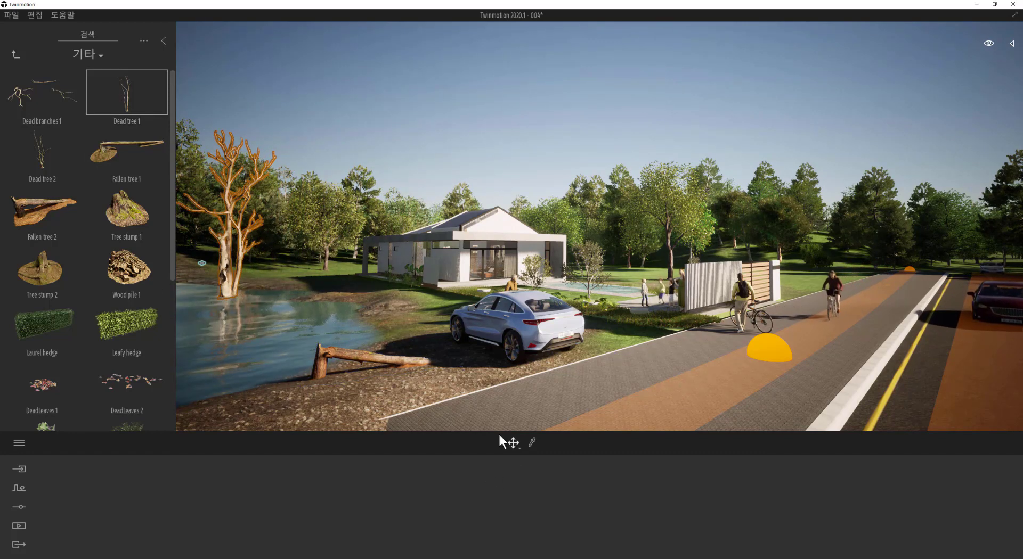
Step: Lower Dead tree 1 into the lake and scale it down so that only its branch tips rise above the water
drag(228, 268, 234, 323)
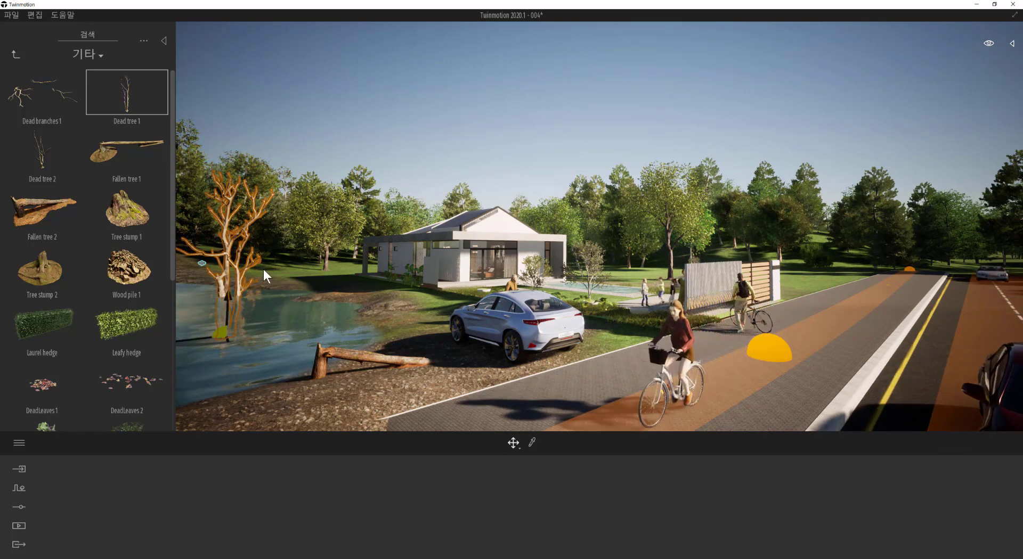
key(space)
key(space)
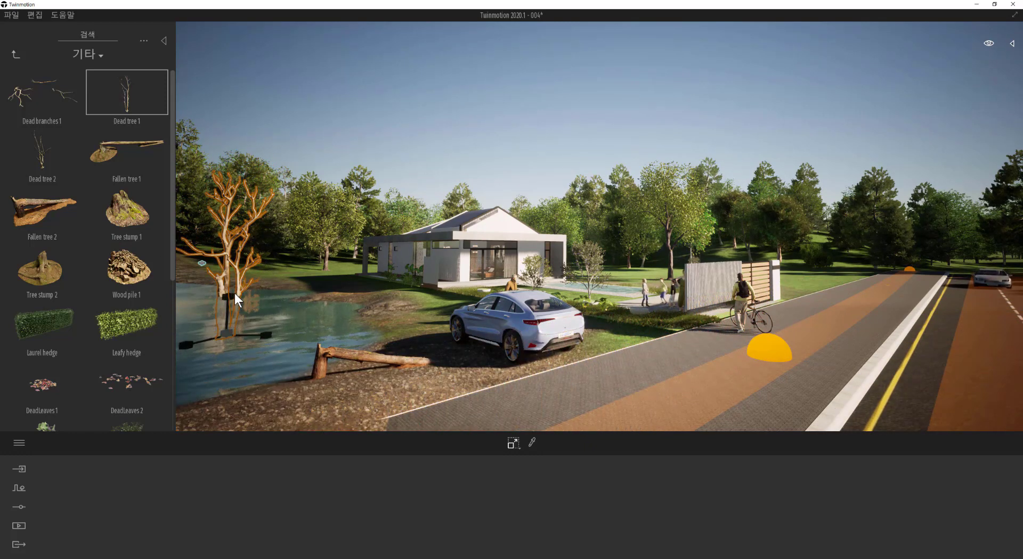
drag(226, 337, 220, 391)
click(375, 98)
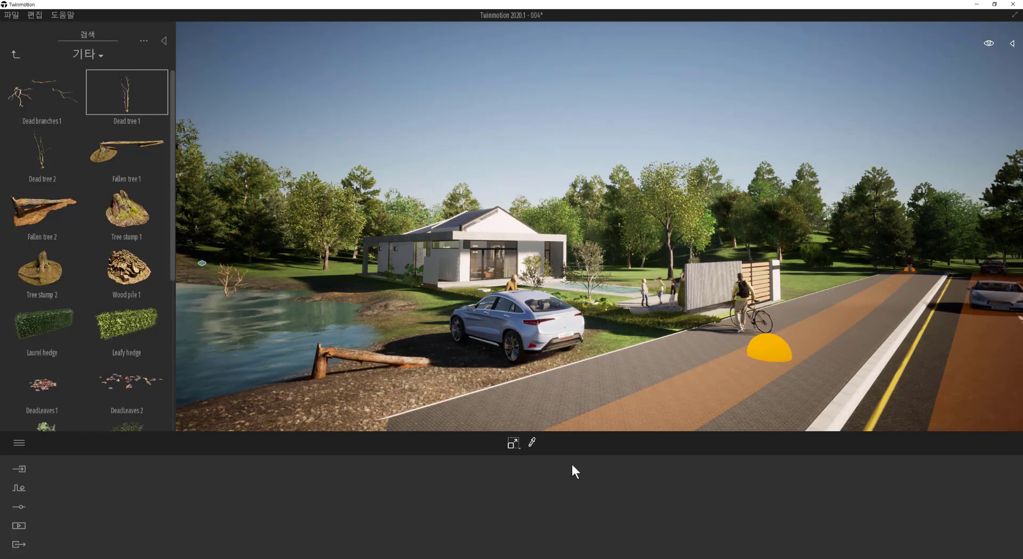
Step: Examine the lake shore, the parked SUV, the house and the road traffic from several viewpoints
click(16, 54)
scroll(552, 296, up, 3)
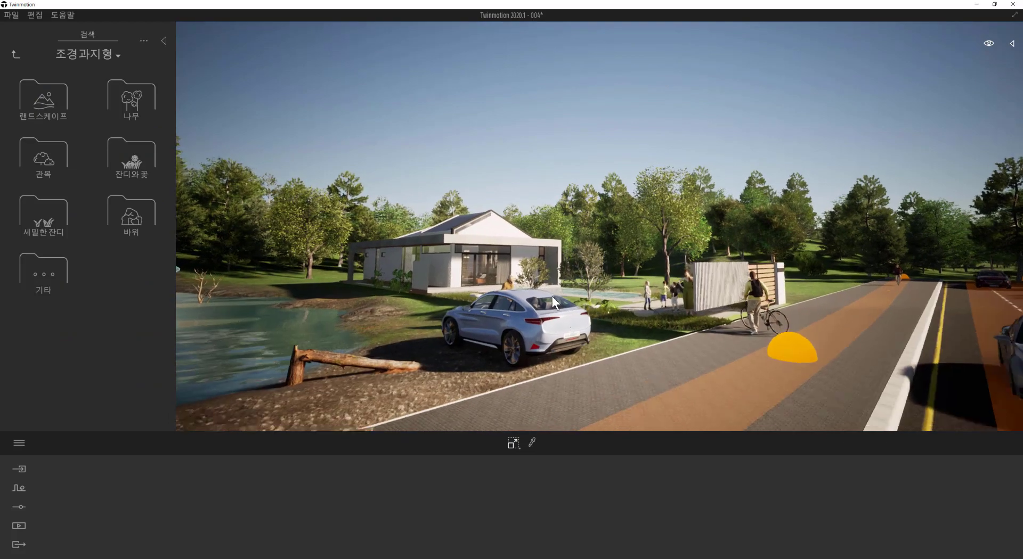
shift+middle_drag(514, 293, 565, 296)
scroll(516, 294, down, 5)
shift+middle_drag(503, 261, 562, 269)
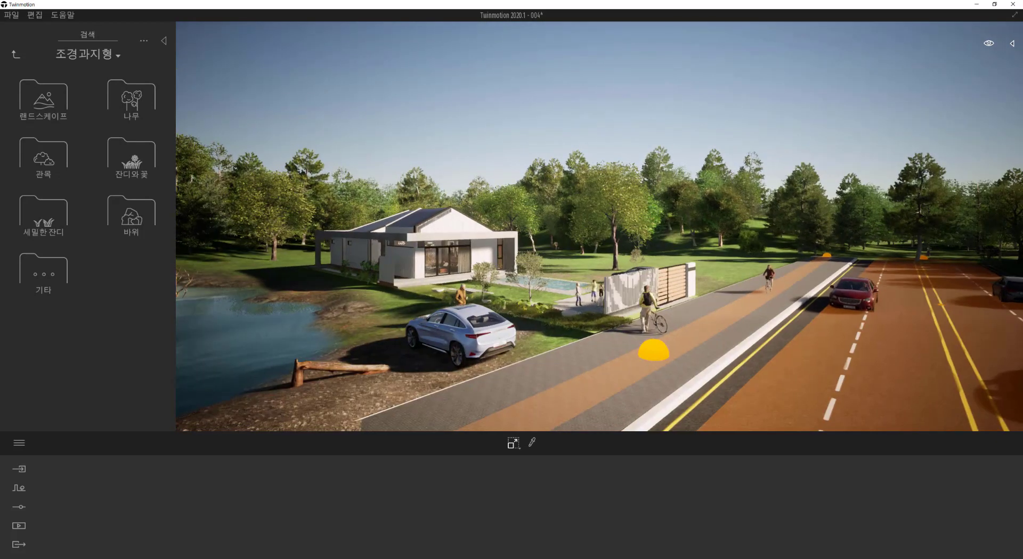
scroll(535, 255, up, 4)
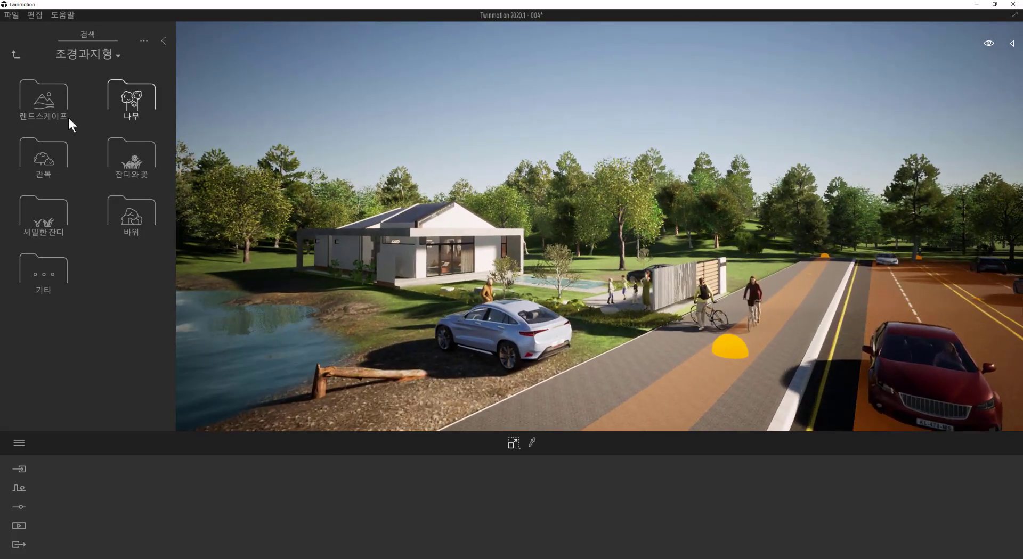
click(35, 105)
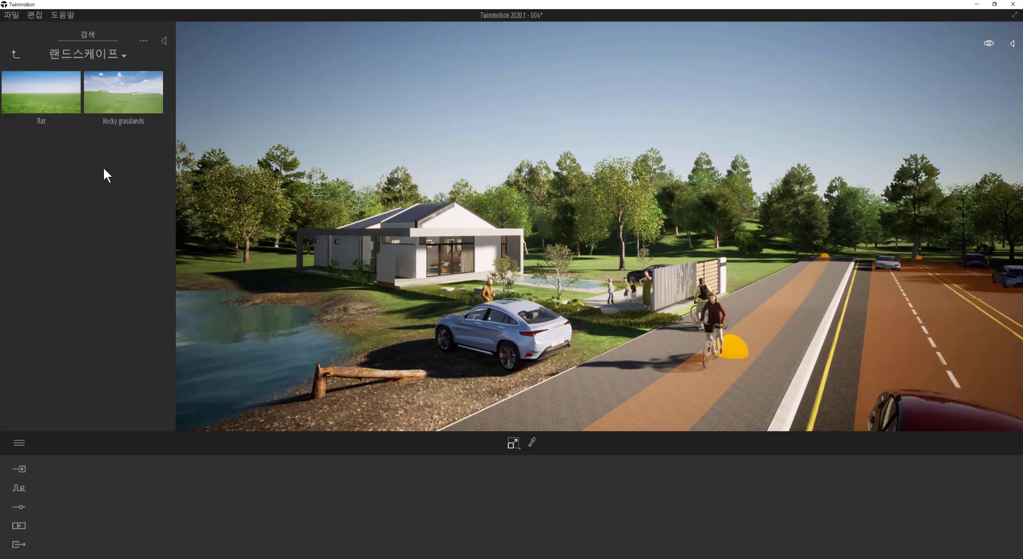
click(18, 56)
click(43, 276)
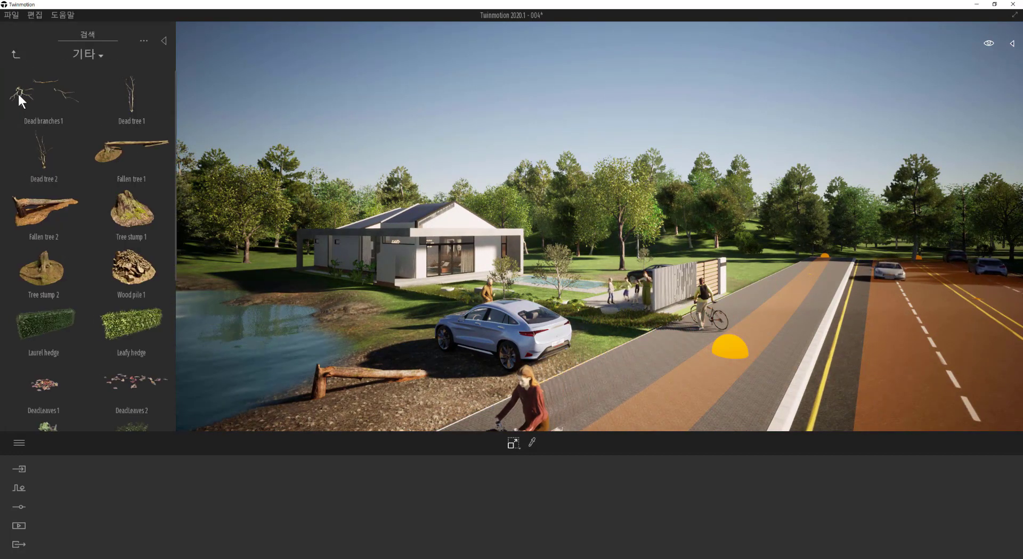
click(16, 56)
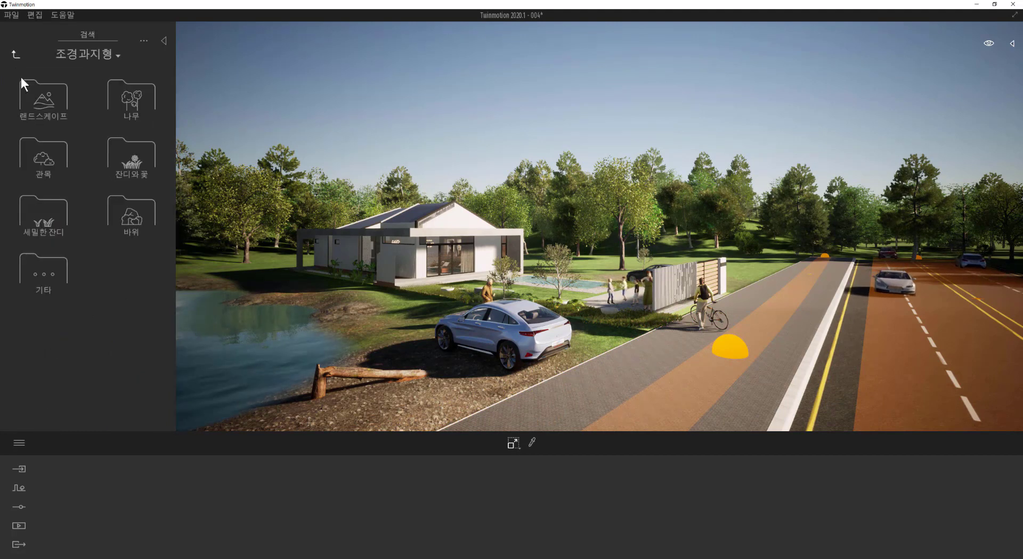
click(15, 54)
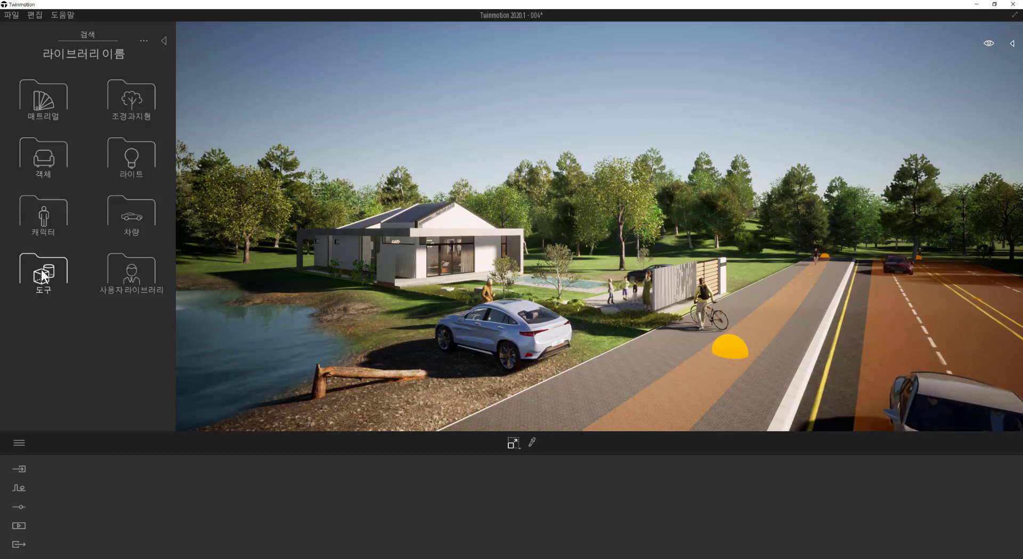
click(46, 214)
click(16, 55)
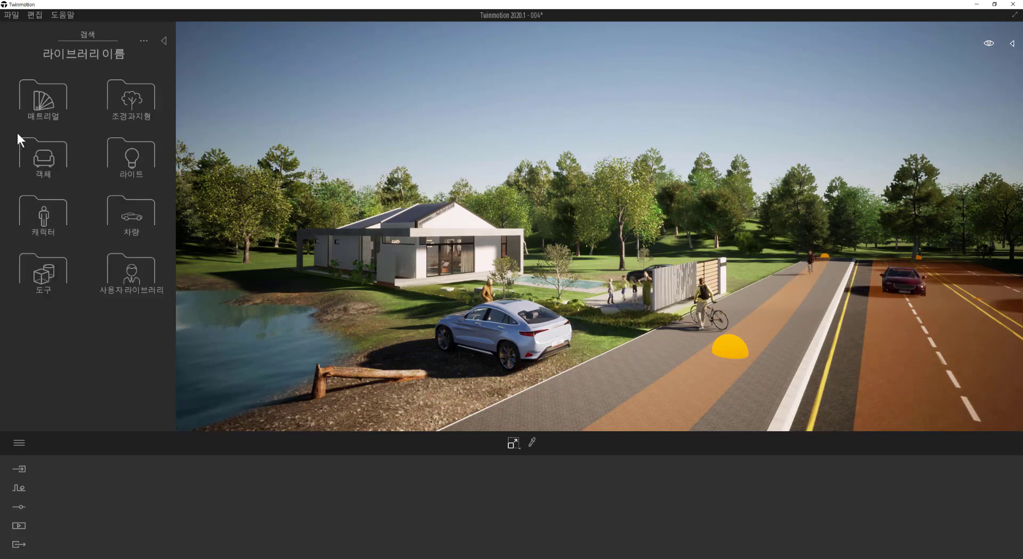
click(33, 263)
click(17, 53)
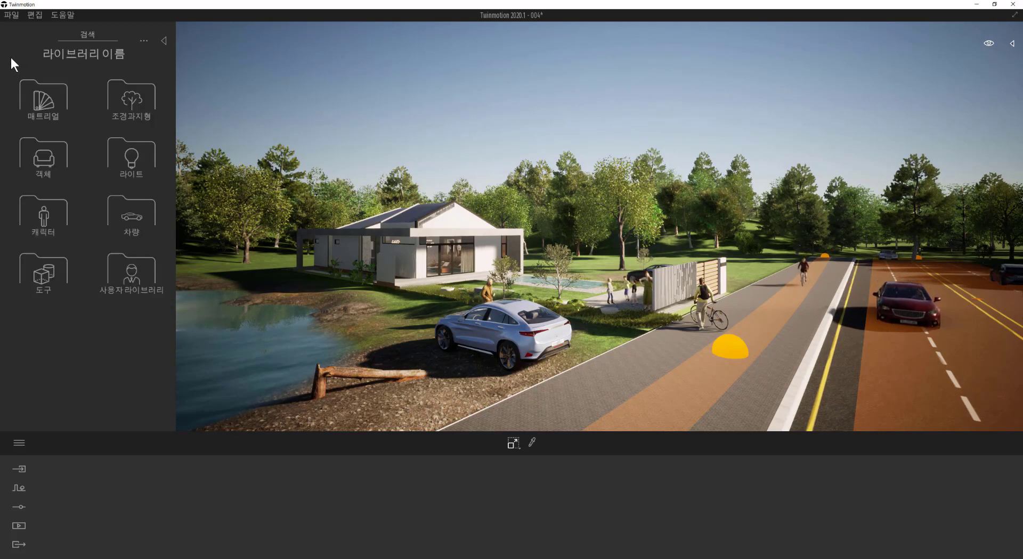
click(39, 209)
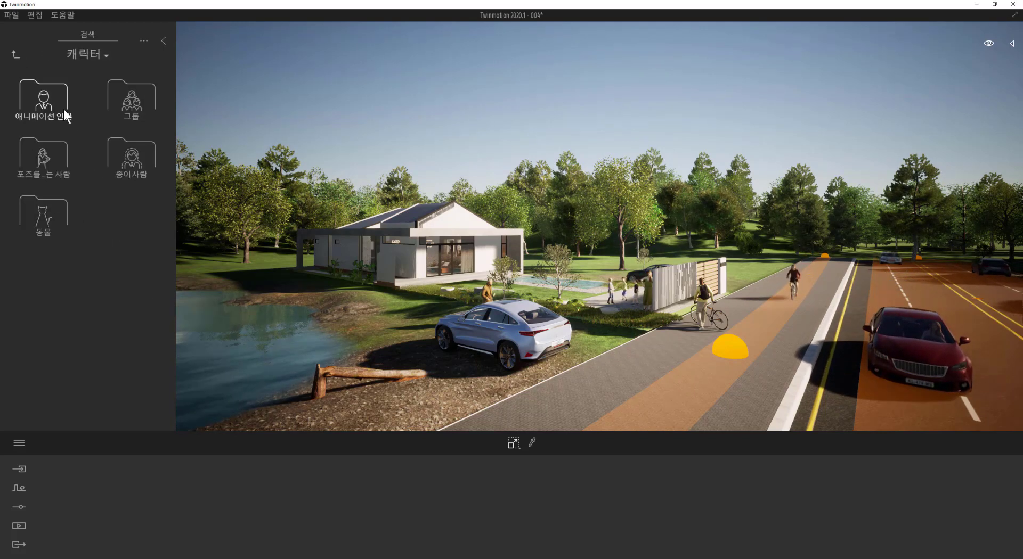
click(16, 54)
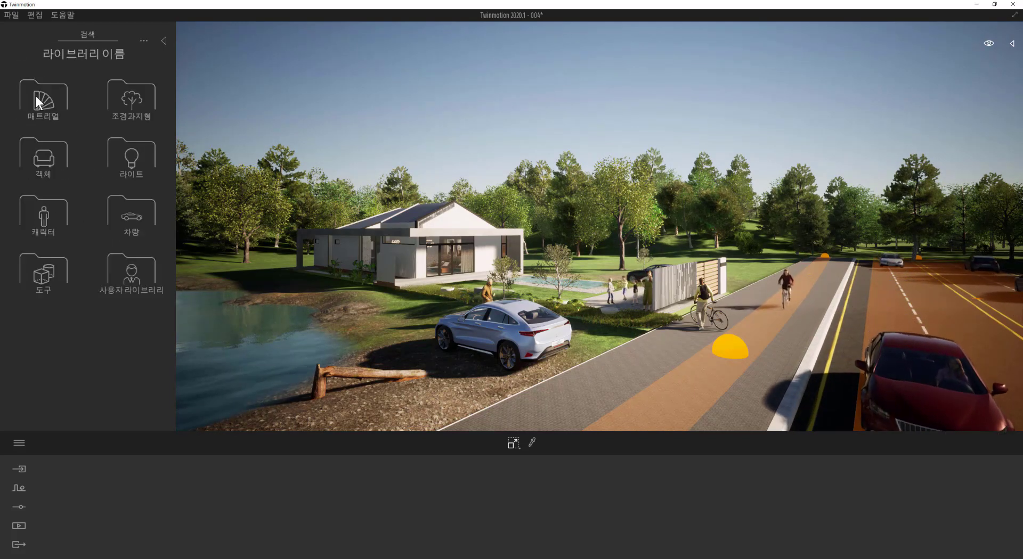
click(117, 99)
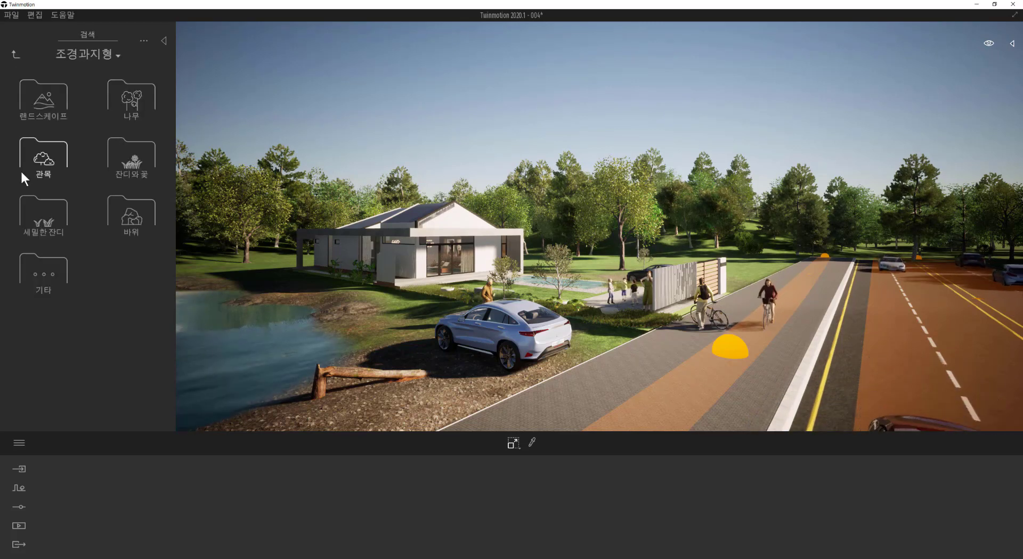
click(16, 55)
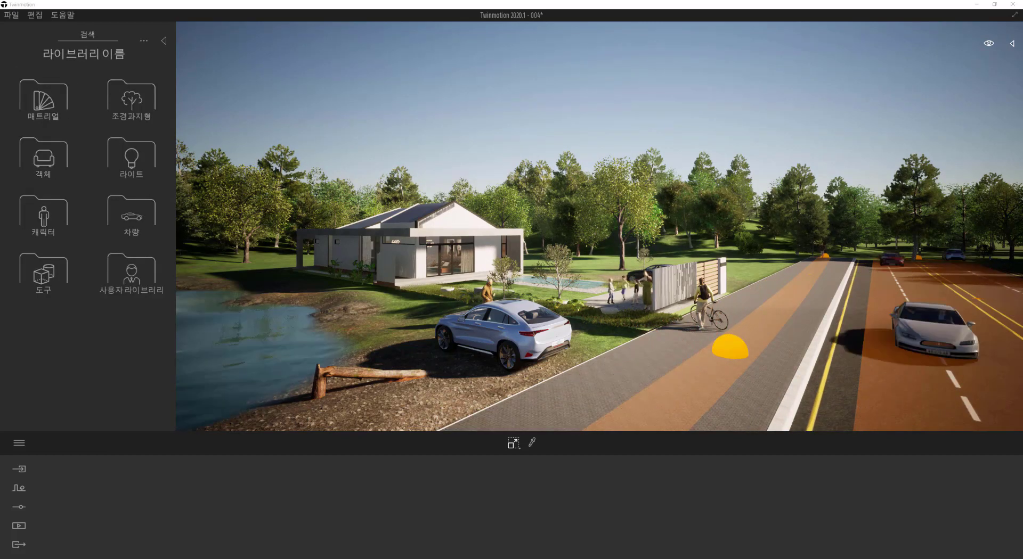
Step: Place the Stop marking decal from the 객체 > 데칼 category on the traffic lane beside the bike path
click(60, 168)
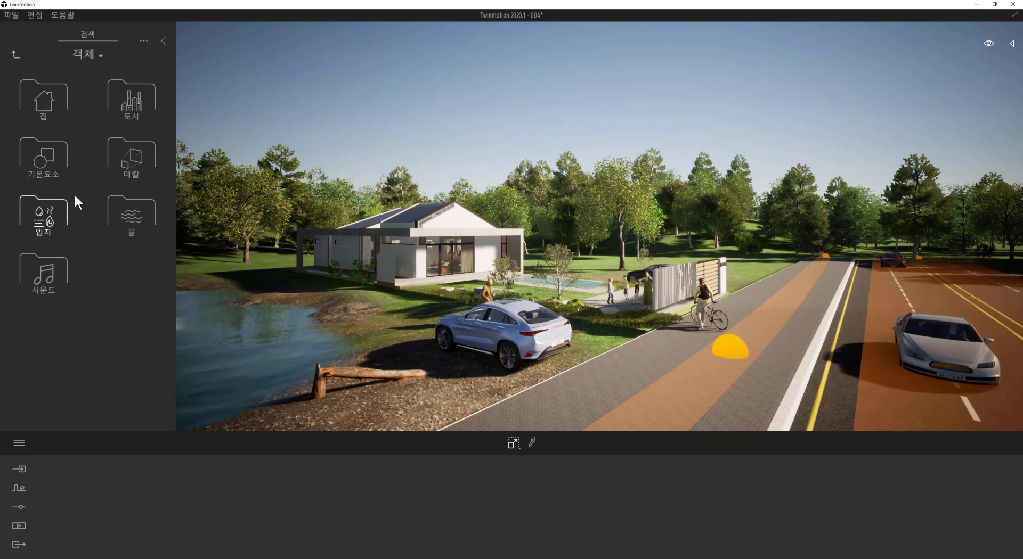
click(133, 160)
scroll(767, 300, down, 10)
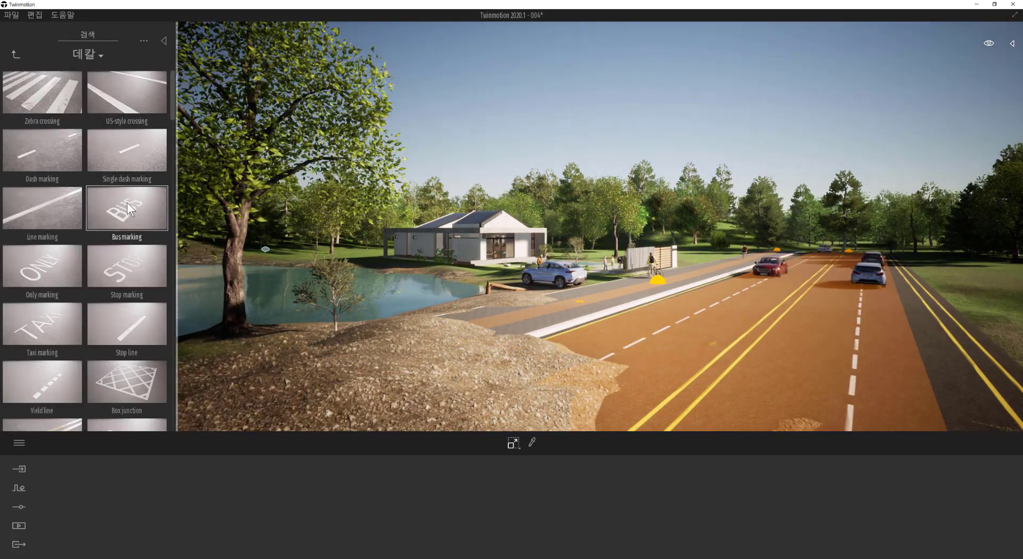
drag(124, 275, 682, 322)
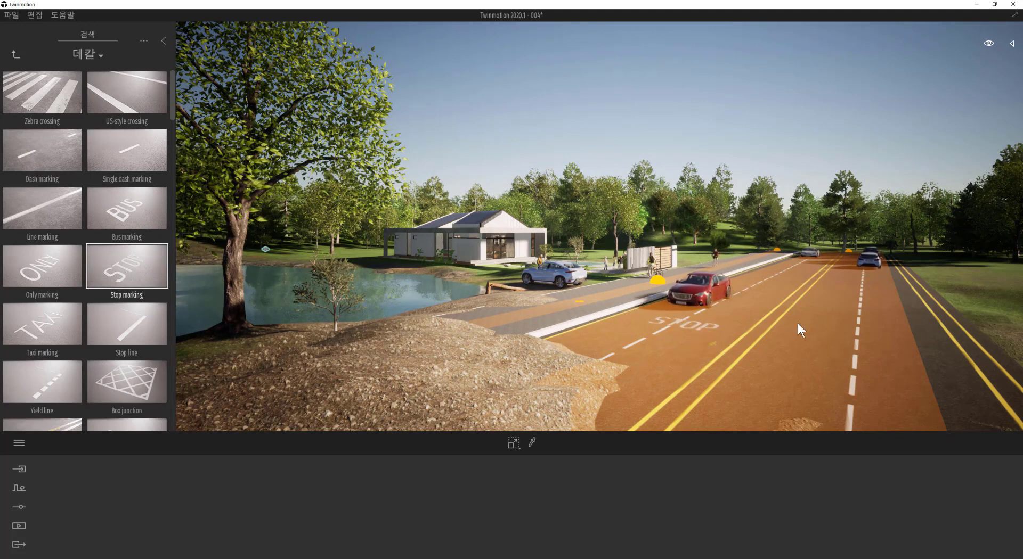
key(Escape)
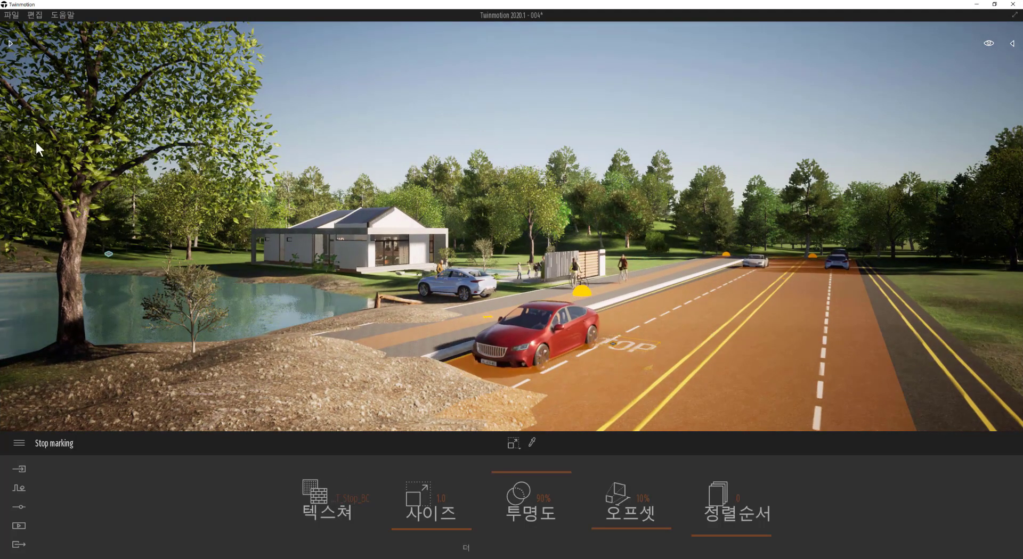
Step: Set the Stop marking's size to 1.6 and open its texture options
drag(448, 526, 448, 522)
scroll(643, 390, up, 3)
scroll(650, 397, up, 2)
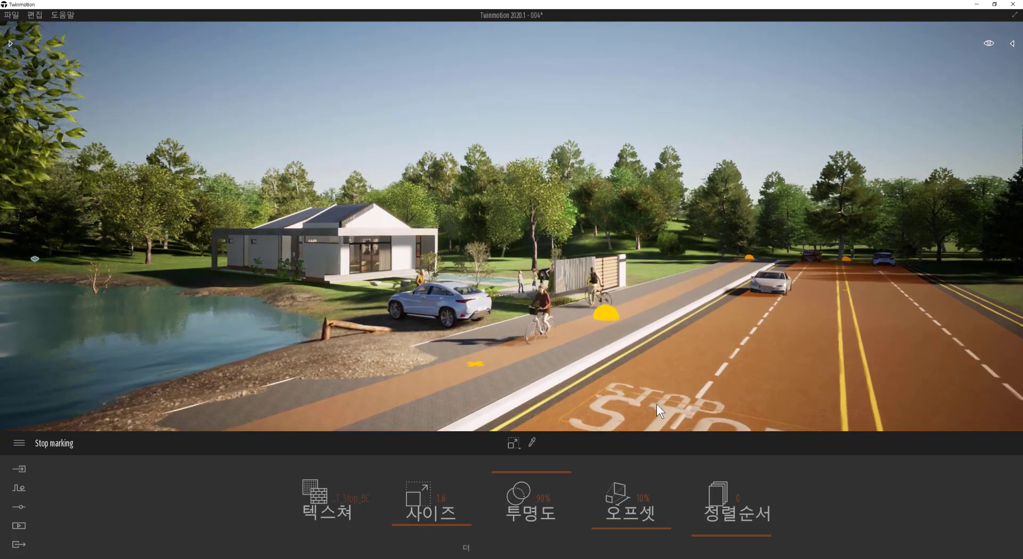
scroll(634, 407, down, 4)
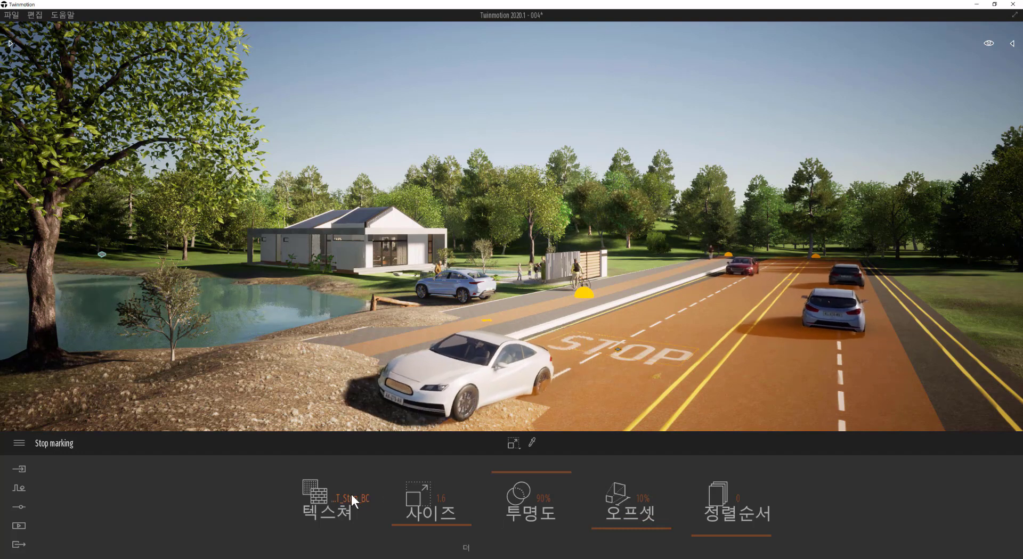
click(328, 506)
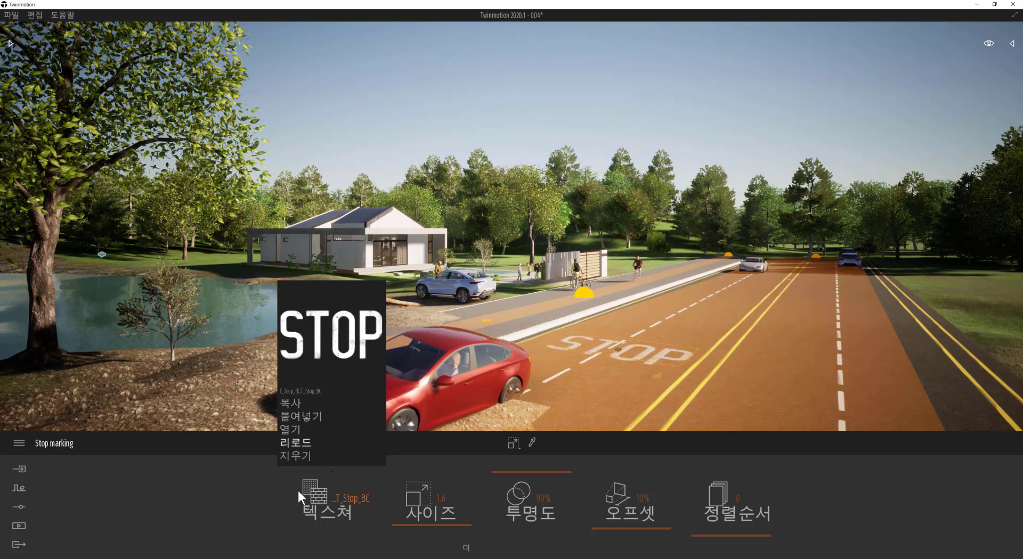
Step: Place the Bike lane decal on the paved bike path near the parked SUV
click(10, 44)
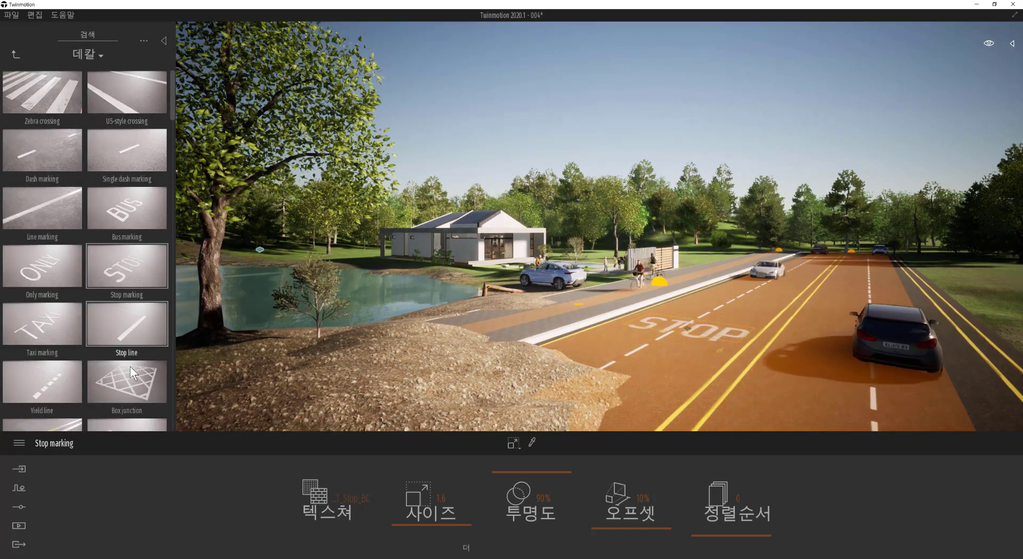
scroll(110, 278, down, 2)
scroll(110, 278, down, 3)
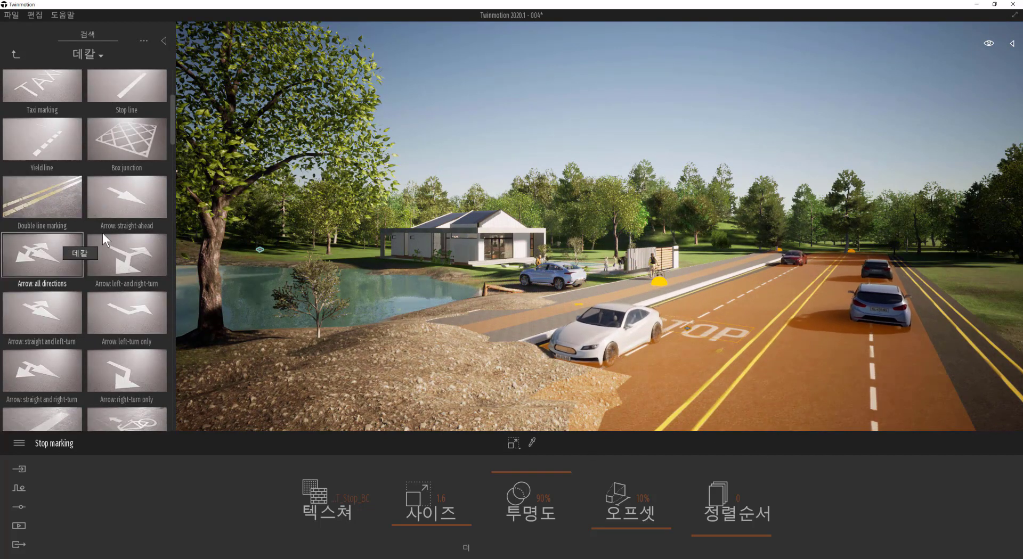
scroll(121, 320, down, 2)
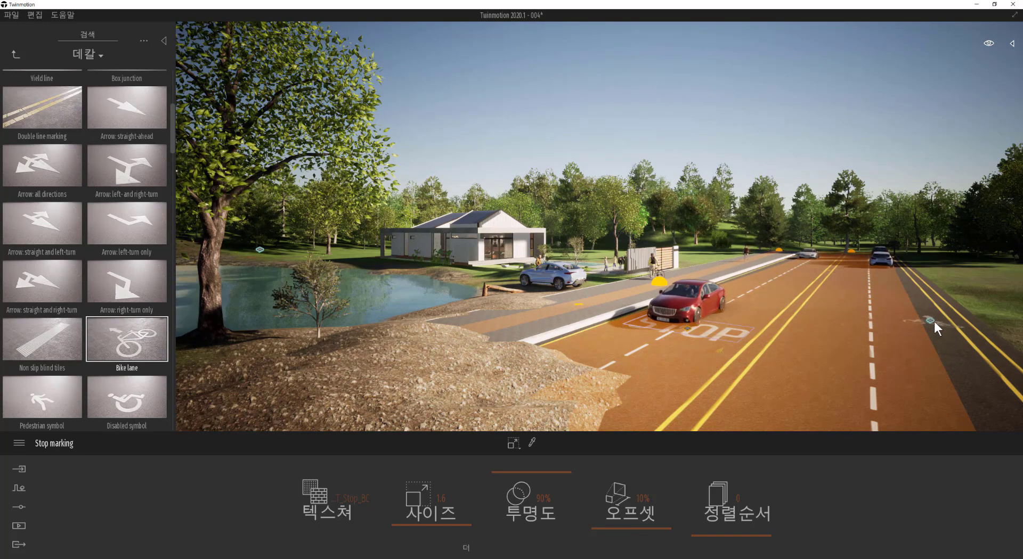
click(612, 295)
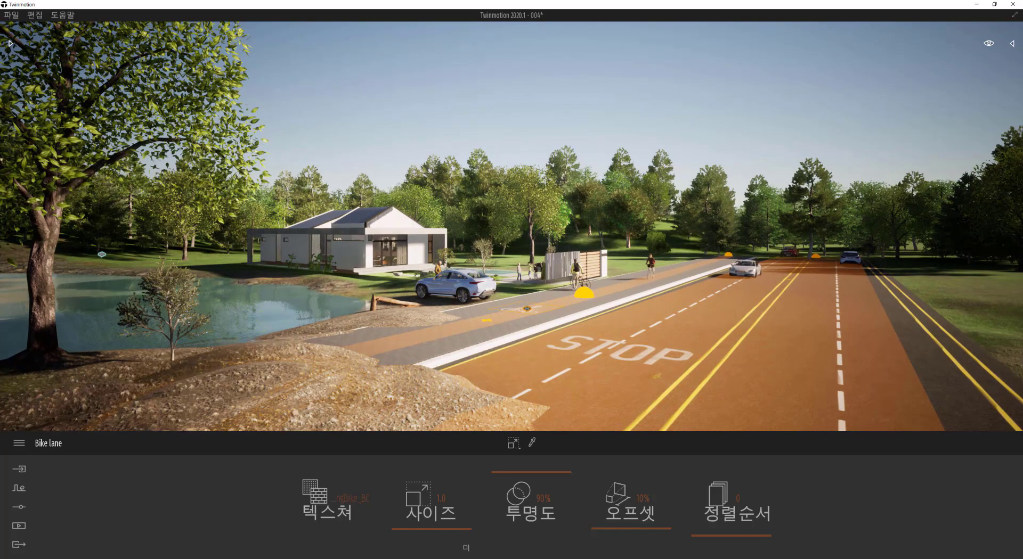
Step: Place the Manhole 2 decal on the road near the double yellow centre line, and deselect it
click(11, 44)
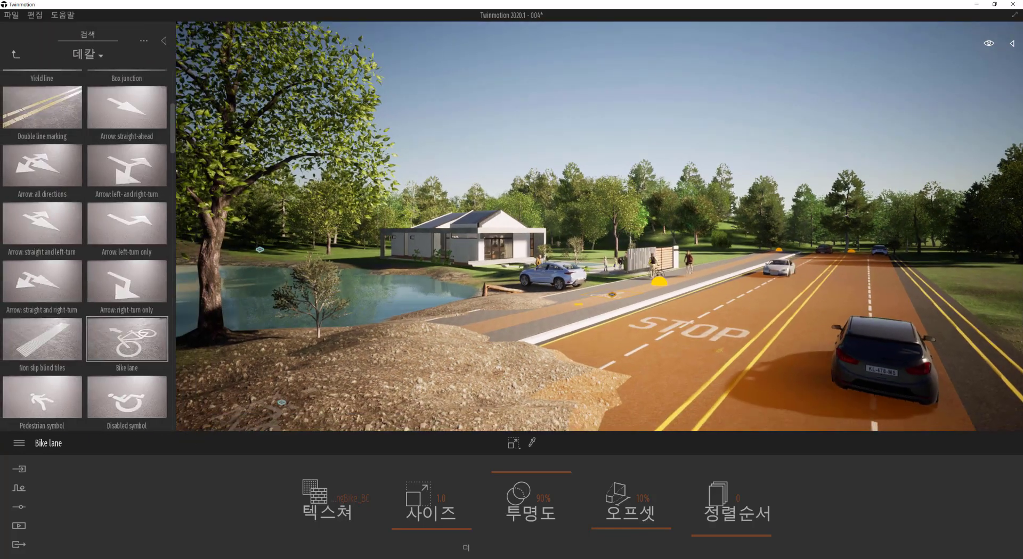
scroll(38, 196, down, 5)
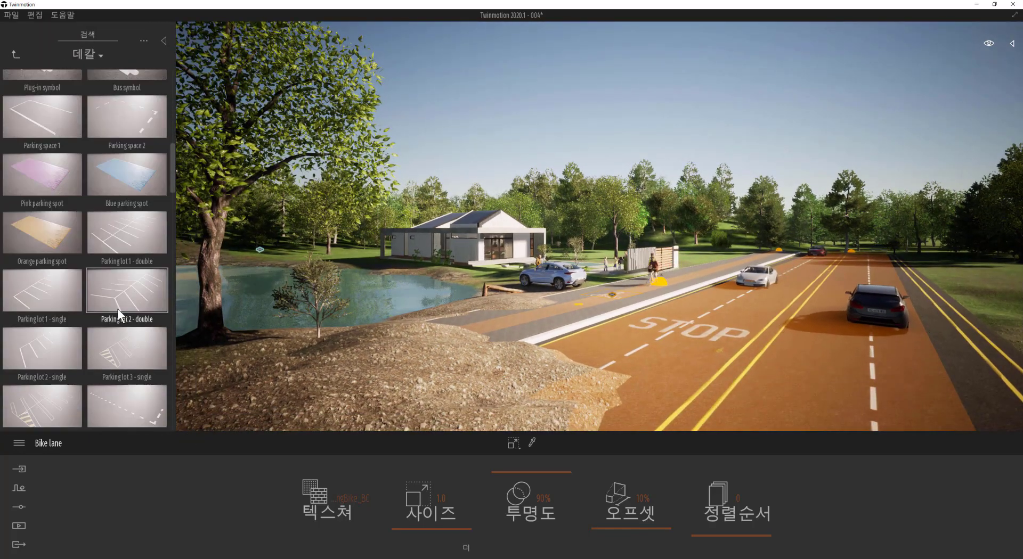
scroll(117, 308, down, 5)
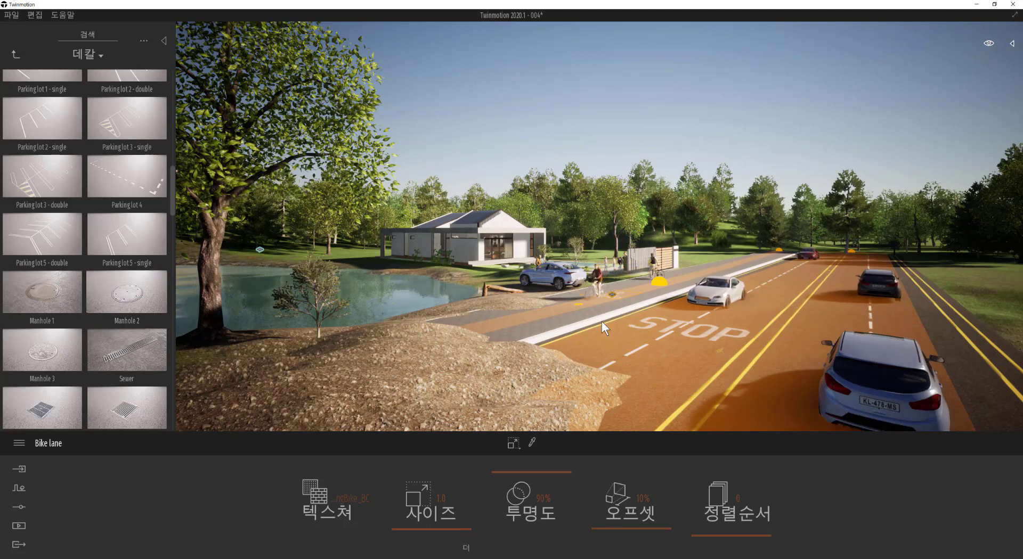
drag(790, 369, 766, 384)
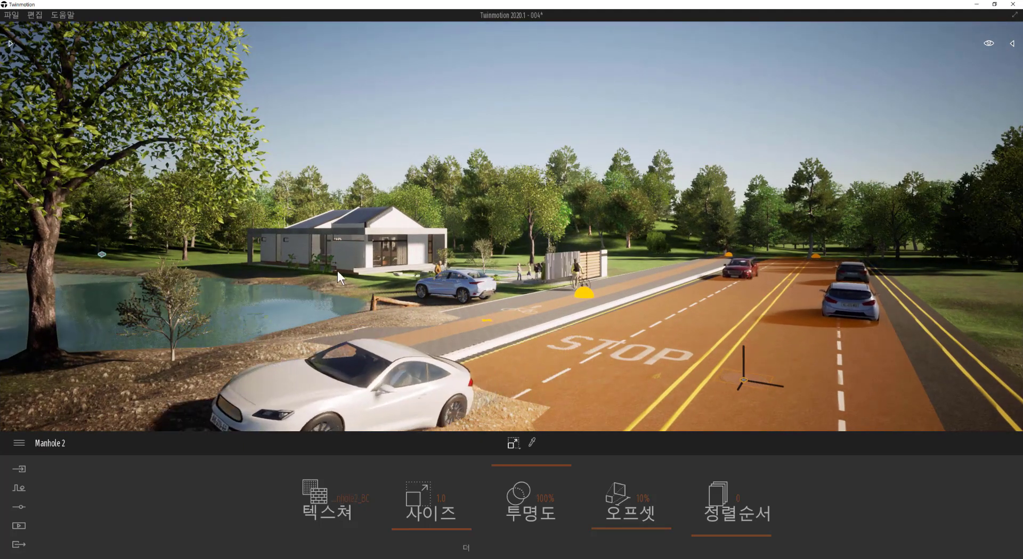
key(Escape)
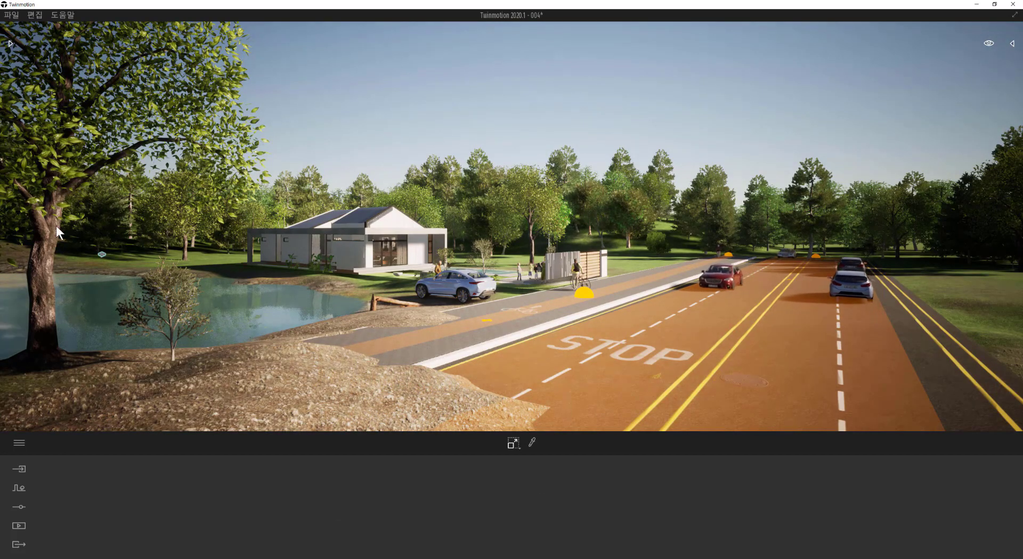
Step: Place the Manhole 3 decal on the bike path beside the gravel mound and Manhole 1 on the path near the gate wall
click(10, 43)
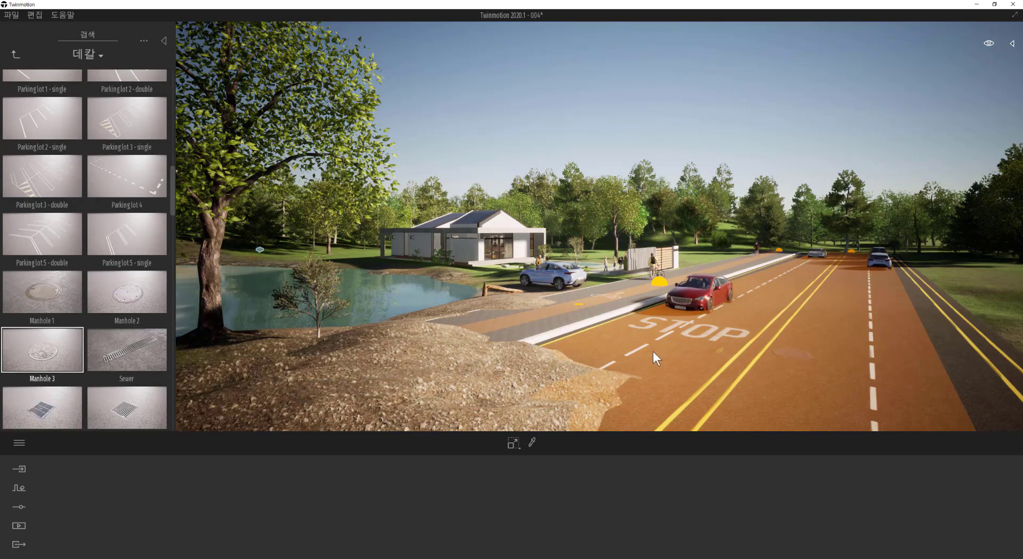
click(504, 327)
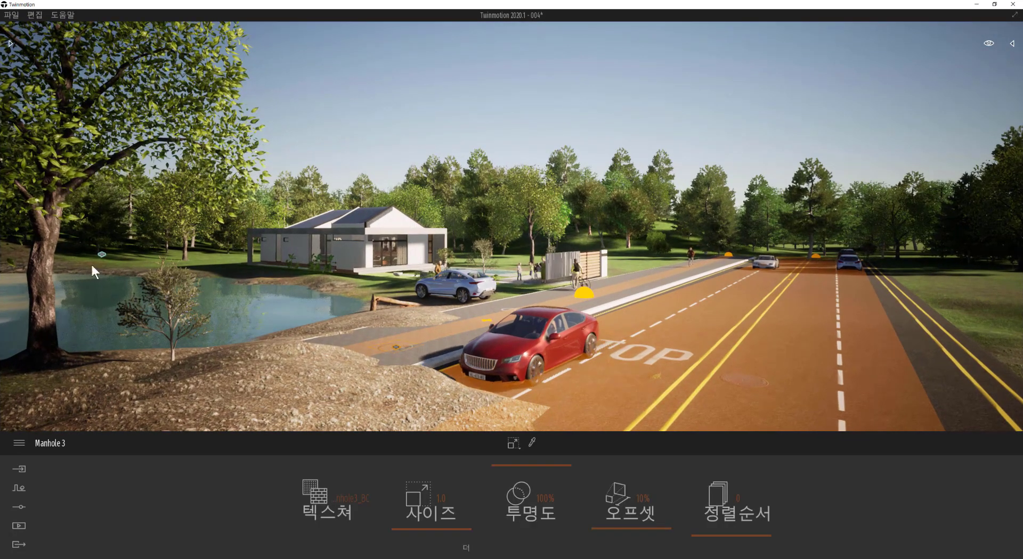
click(9, 43)
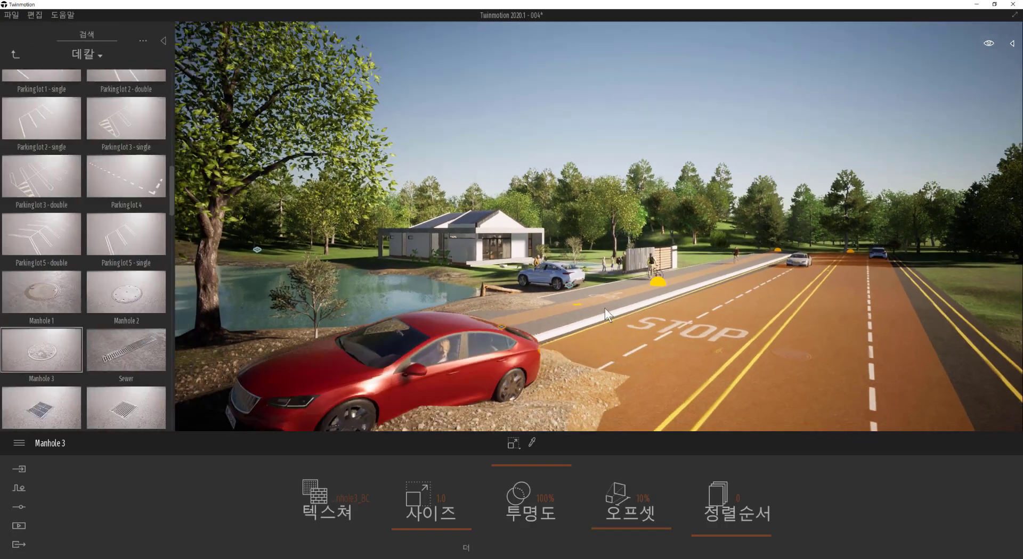
click(56, 295)
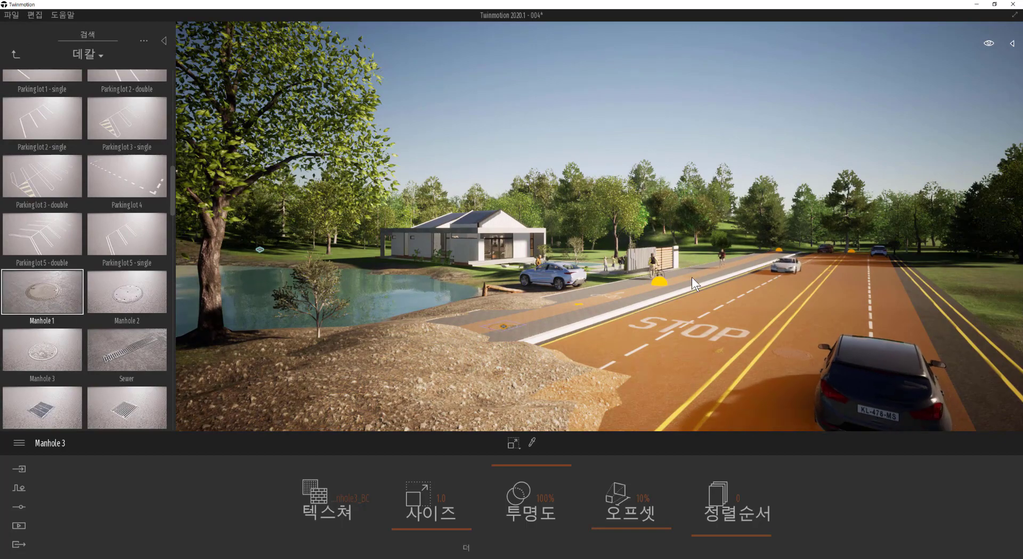
click(678, 279)
scroll(538, 330, up, 5)
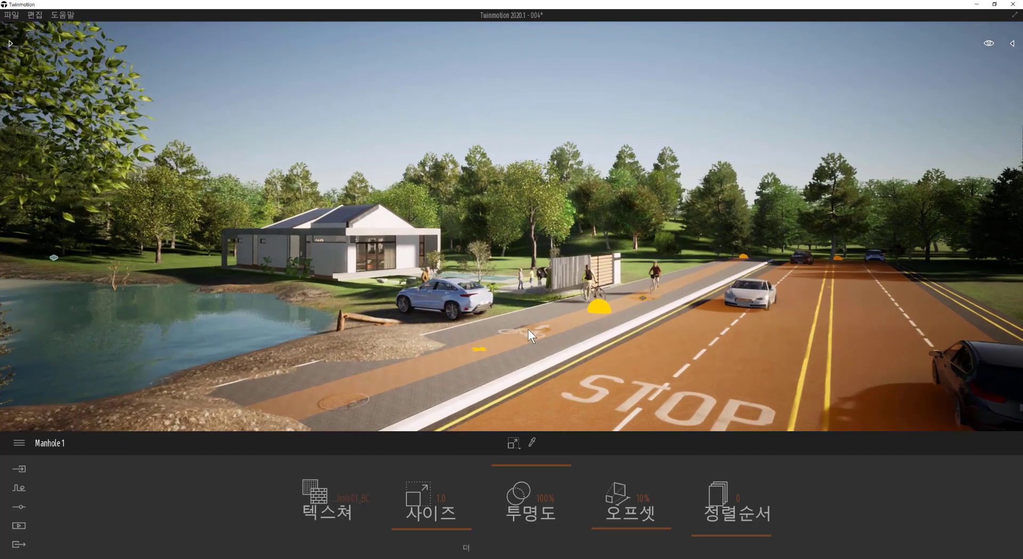
click(266, 93)
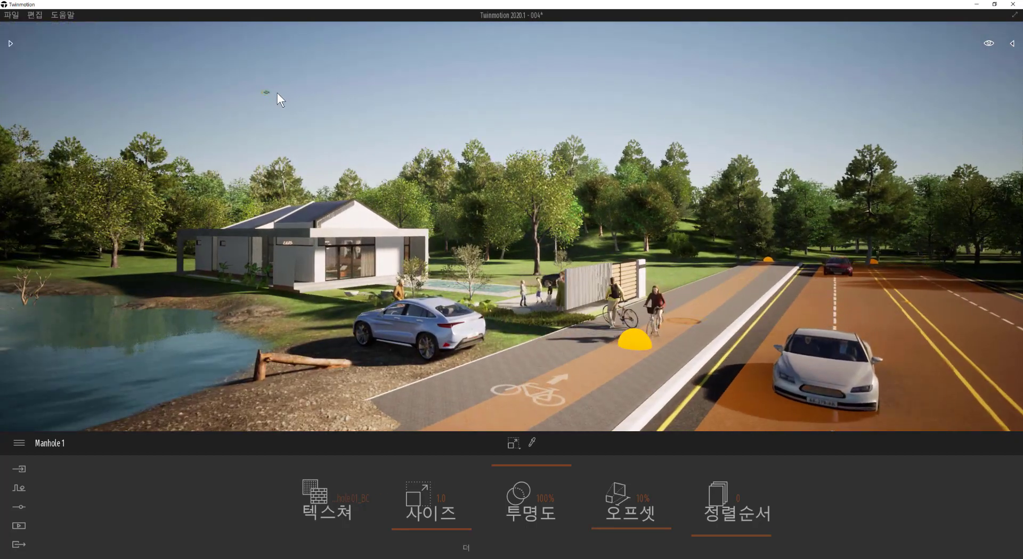
Step: Delete the selected Manhole 1 decal and switch the transform mode from scale to move
key(Delete)
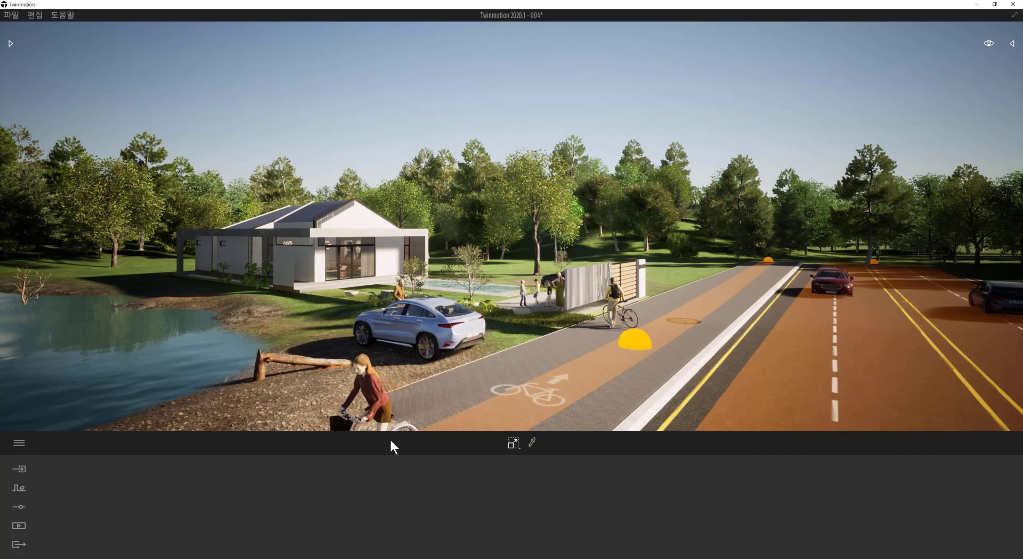
click(514, 443)
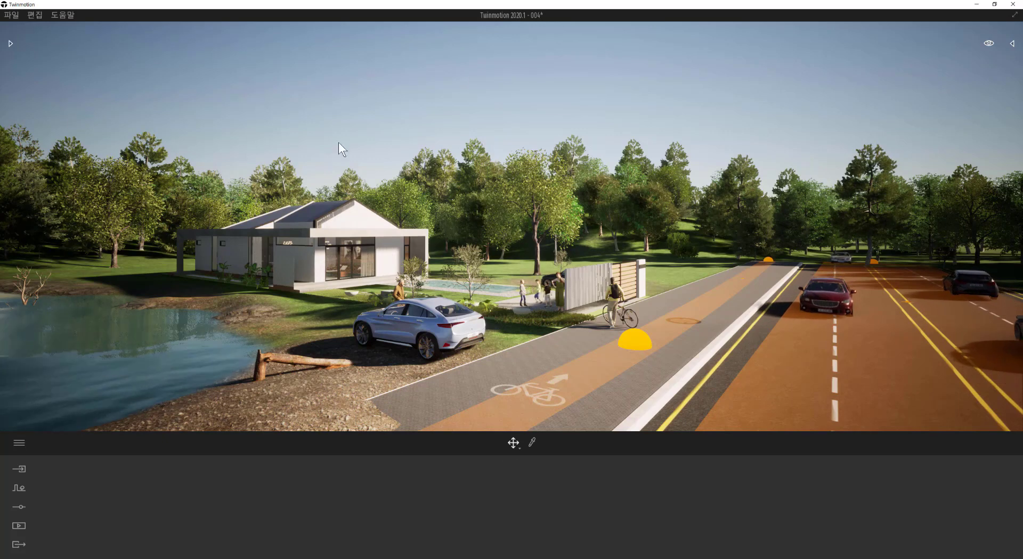
Step: Look through the water objects in the library's object category
click(10, 43)
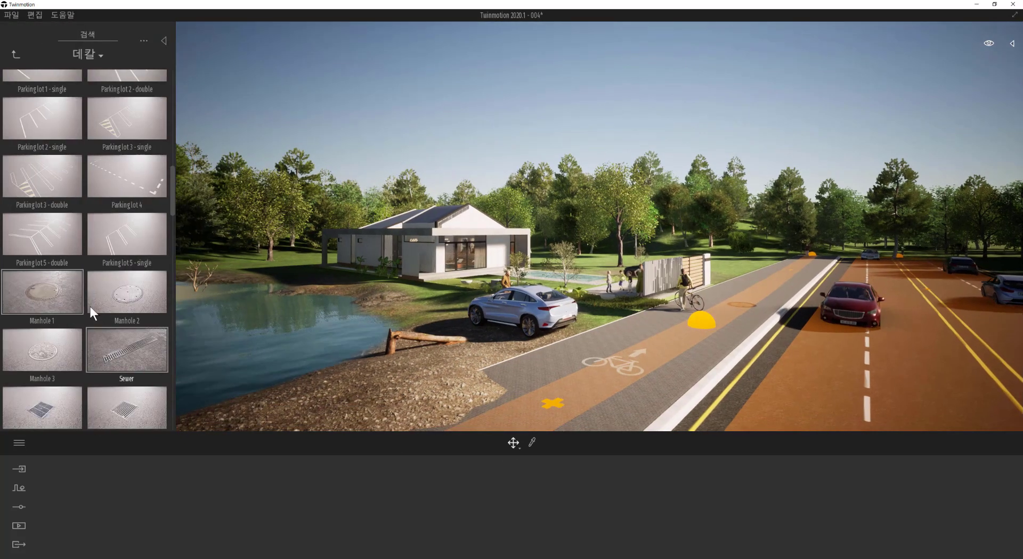
click(17, 54)
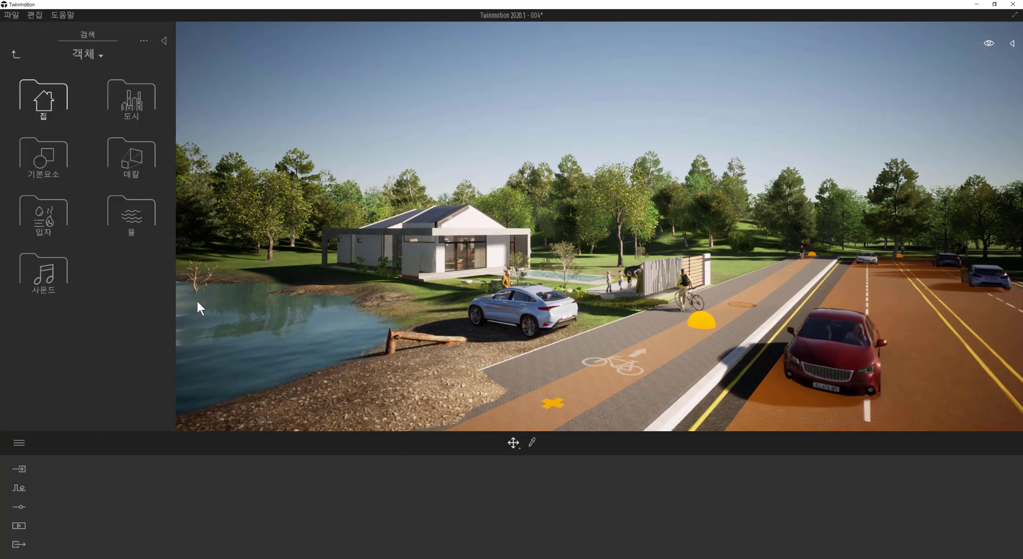
shift+middle_drag(339, 322, 193, 318)
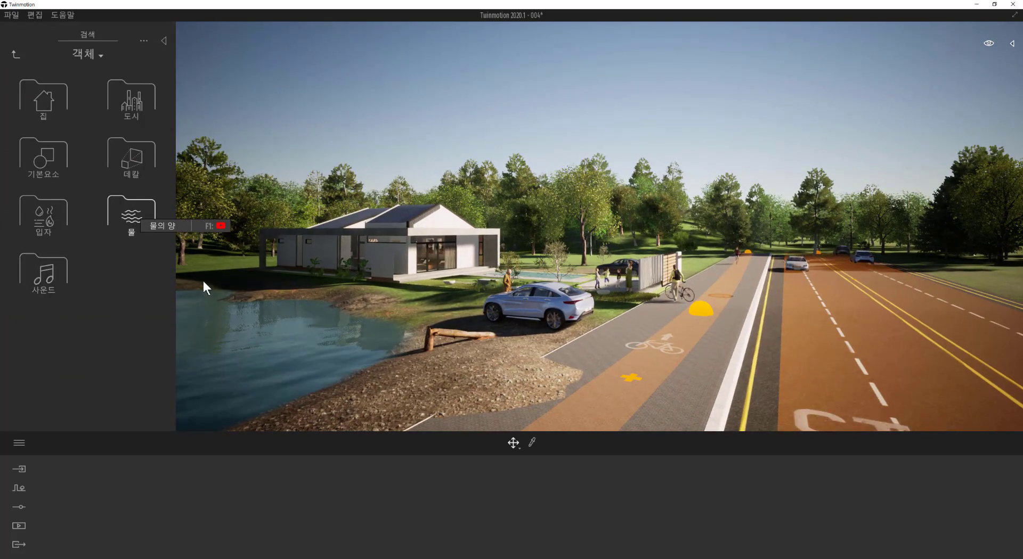
click(135, 214)
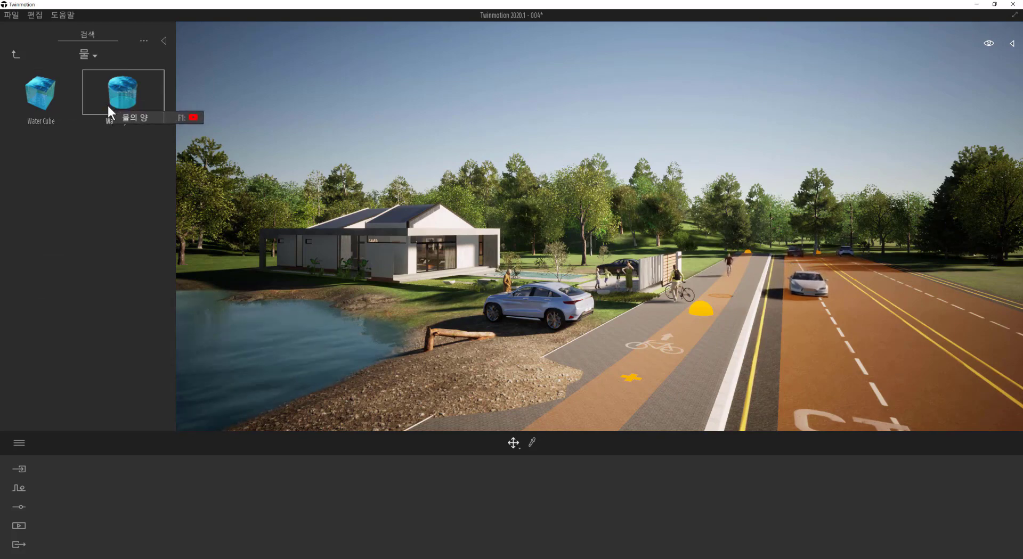
click(17, 54)
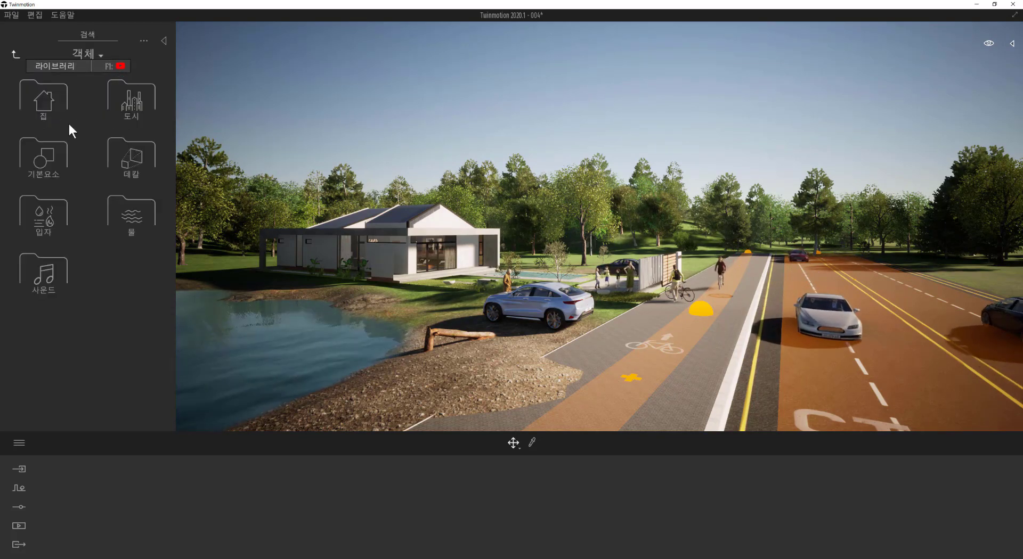
Step: Place a Small fog bank particle effect over the pond and shift it slightly toward the near shore
click(49, 221)
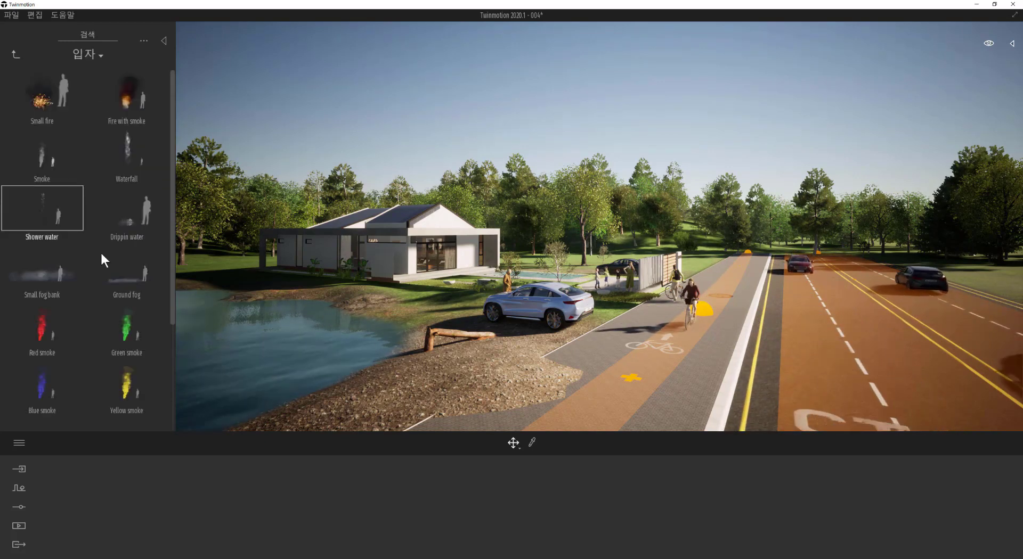
scroll(104, 290, down, 3)
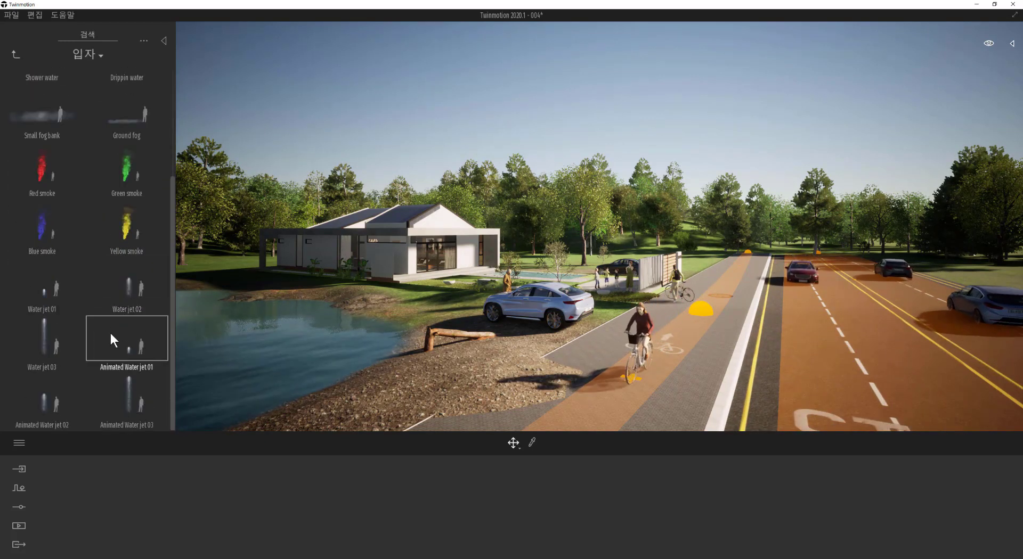
scroll(97, 306, up, 3)
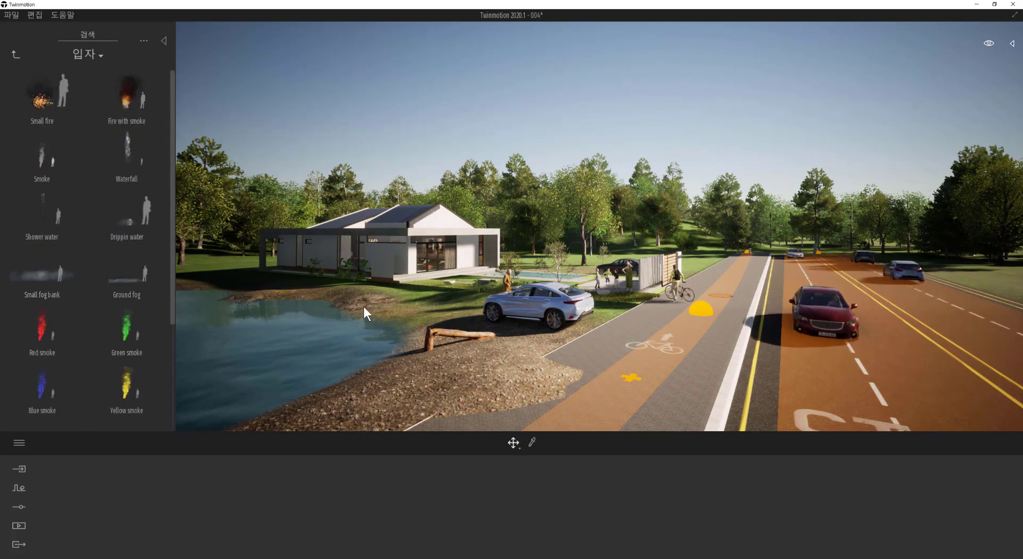
shift+middle_drag(364, 307, 314, 308)
mouse_move(44, 276)
mouse_down()
mouse_move(241, 314)
mouse_move(309, 309)
mouse_up()
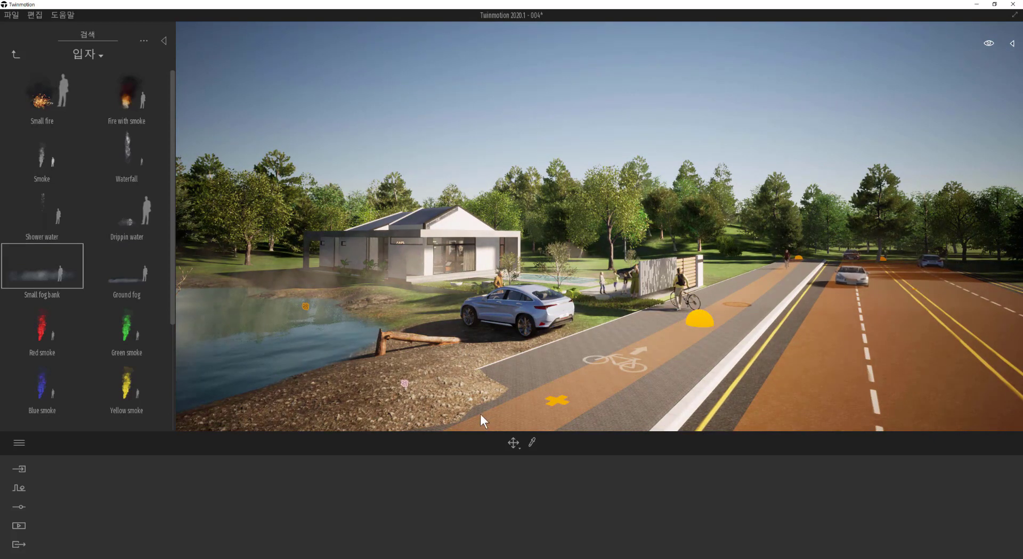
click(515, 437)
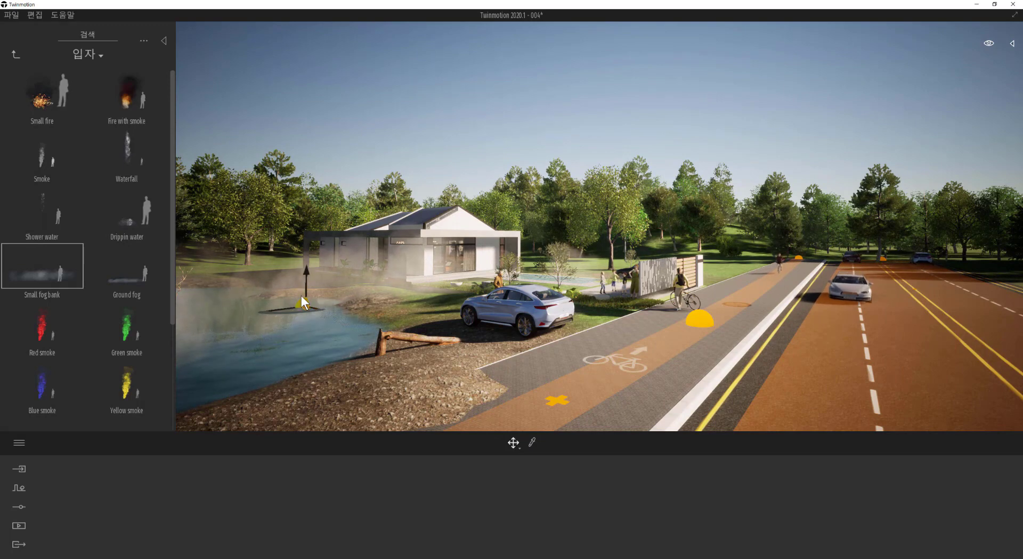
drag(302, 302, 285, 312)
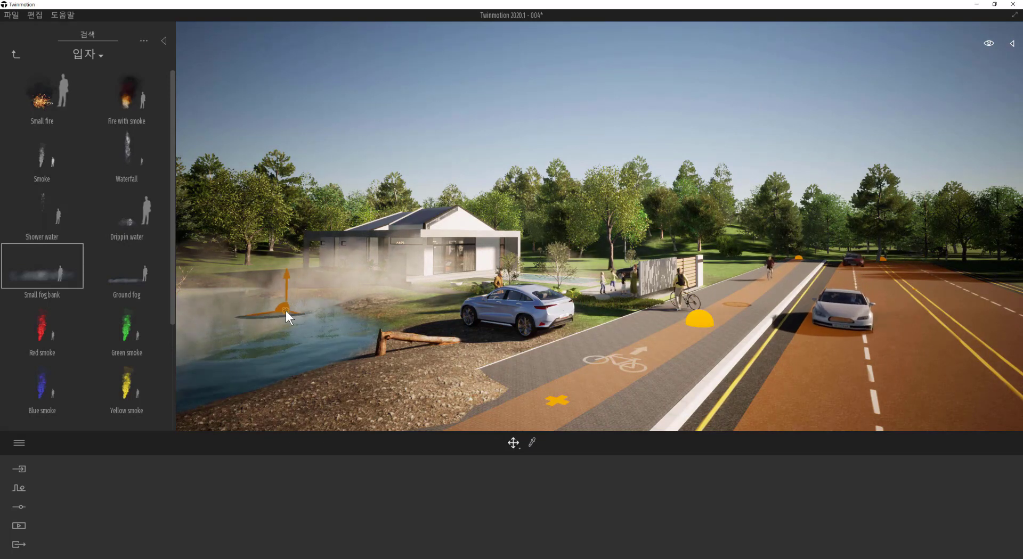
Step: Try scaling the fog bank down to about 0.24, and remove it from the pond
click(513, 443)
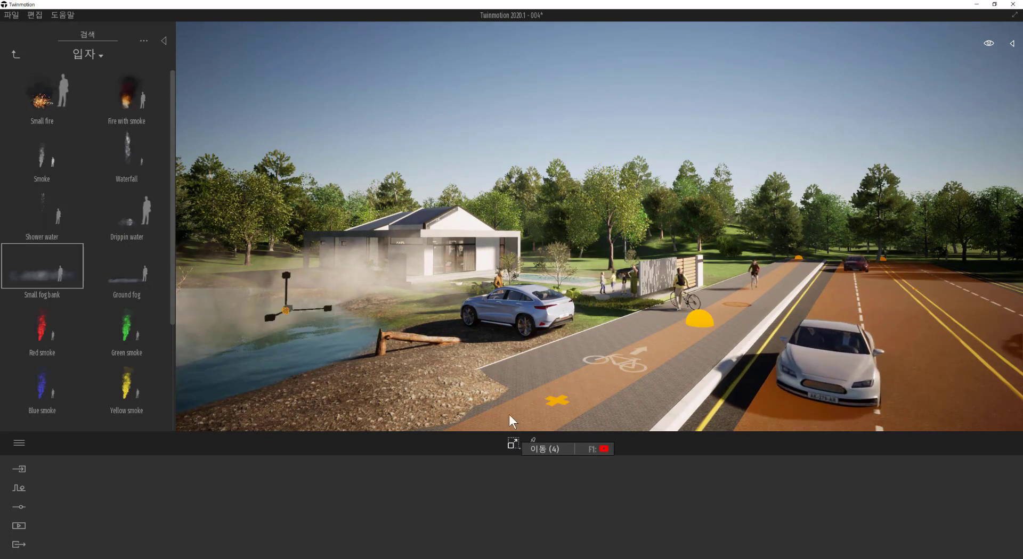
drag(289, 307, 259, 324)
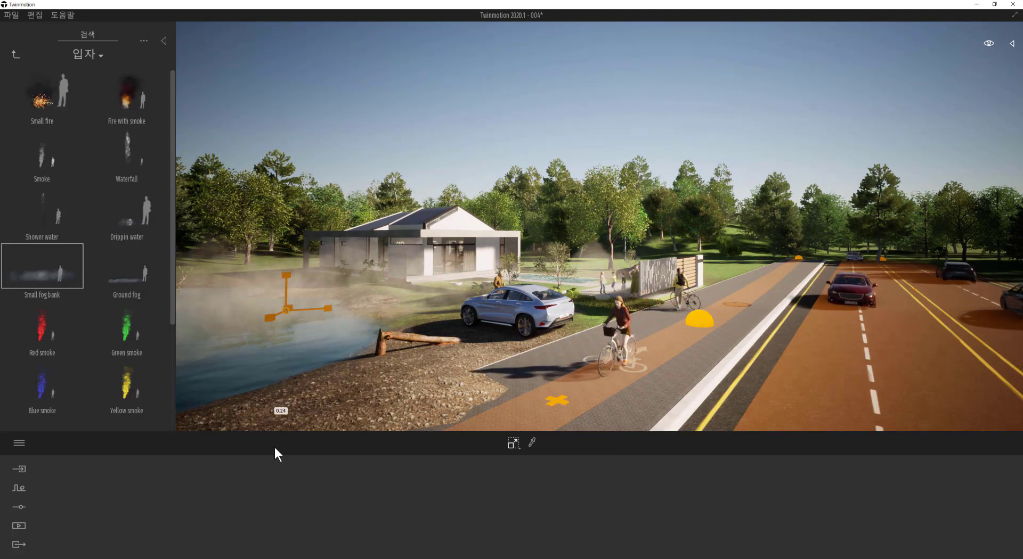
drag(275, 447, 266, 486)
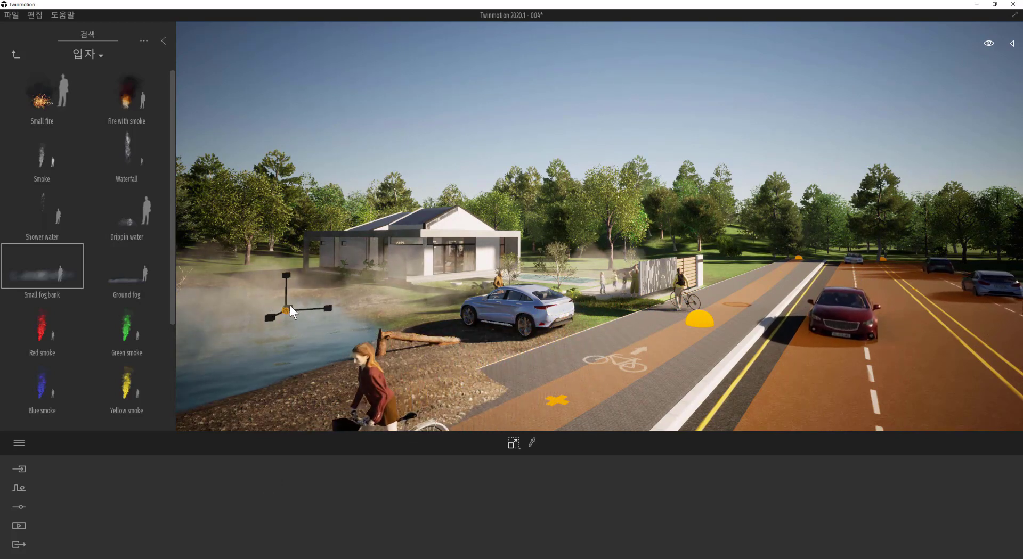
mouse_move(290, 306)
mouse_down()
mouse_move(280, 330)
mouse_move(282, 286)
mouse_move(292, 309)
mouse_up()
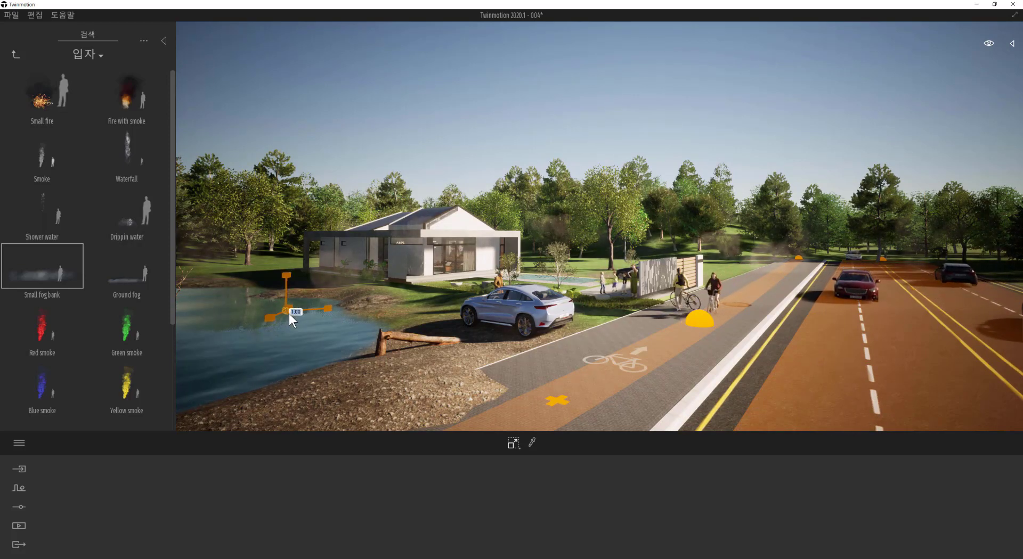
key(Delete)
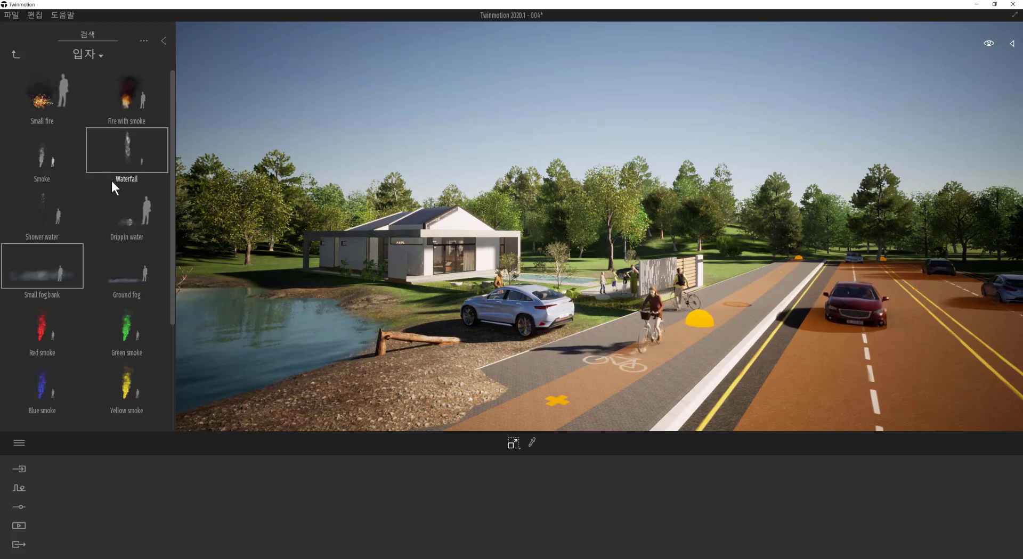
Step: Place the Smoke particle effect on the house roof, adjust its position there, and deselect it
click(69, 174)
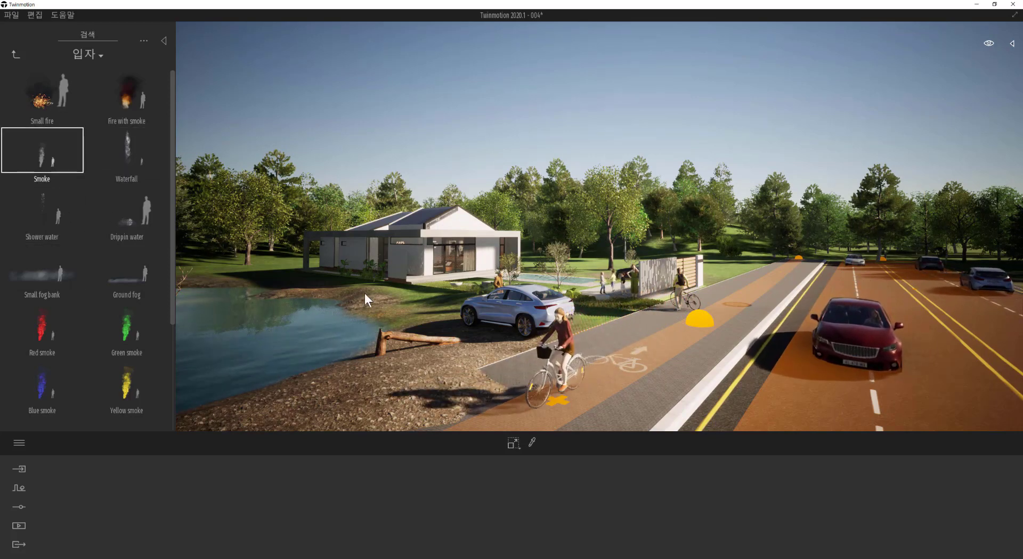
click(398, 218)
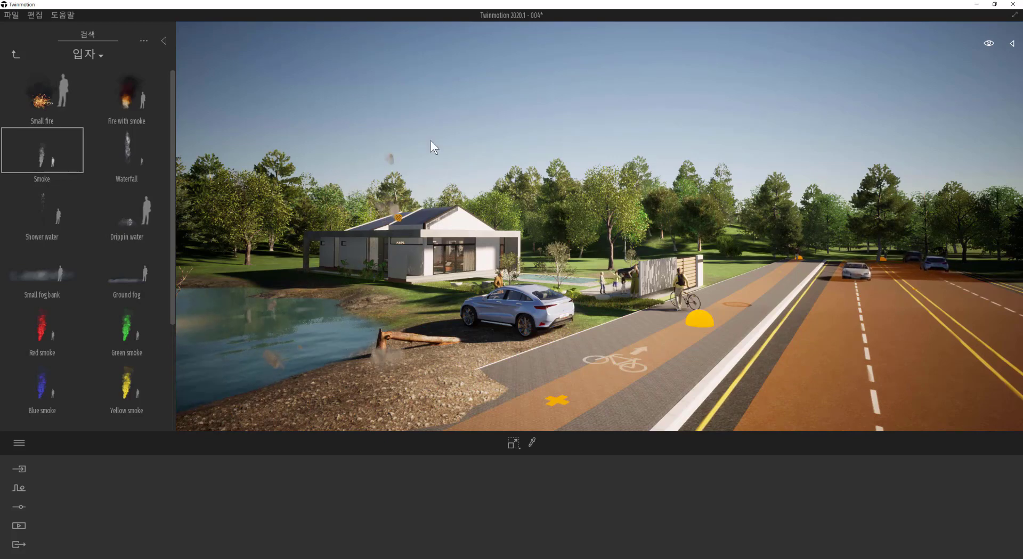
click(511, 443)
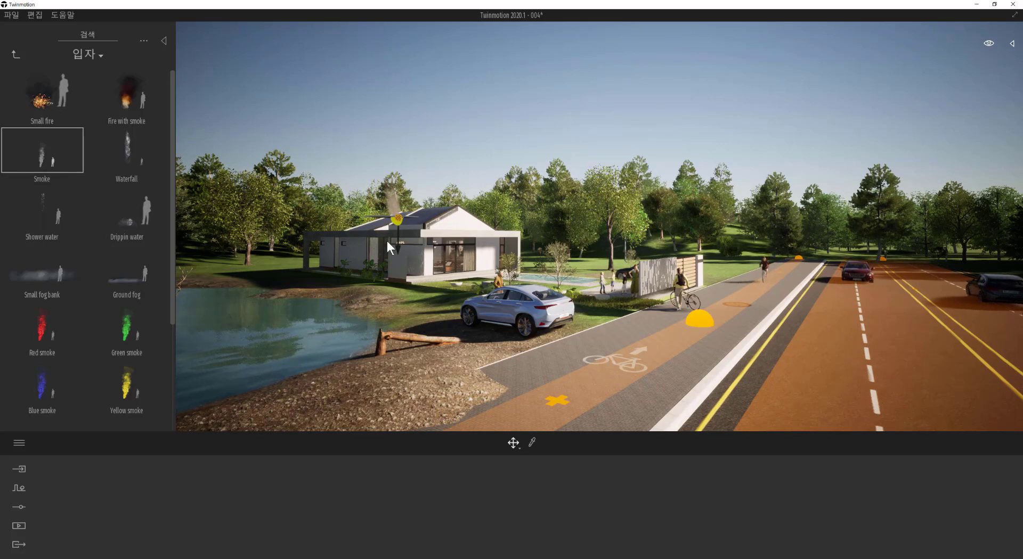
mouse_move(399, 214)
mouse_down()
mouse_move(397, 239)
mouse_move(398, 229)
mouse_up()
key(Escape)
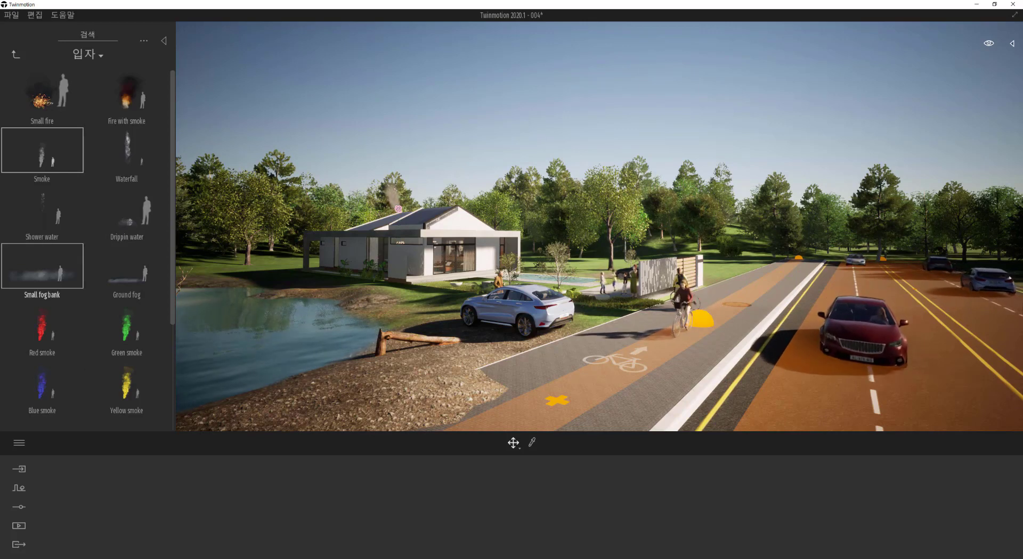
Step: Return the library to its main categories and save the project
click(21, 58)
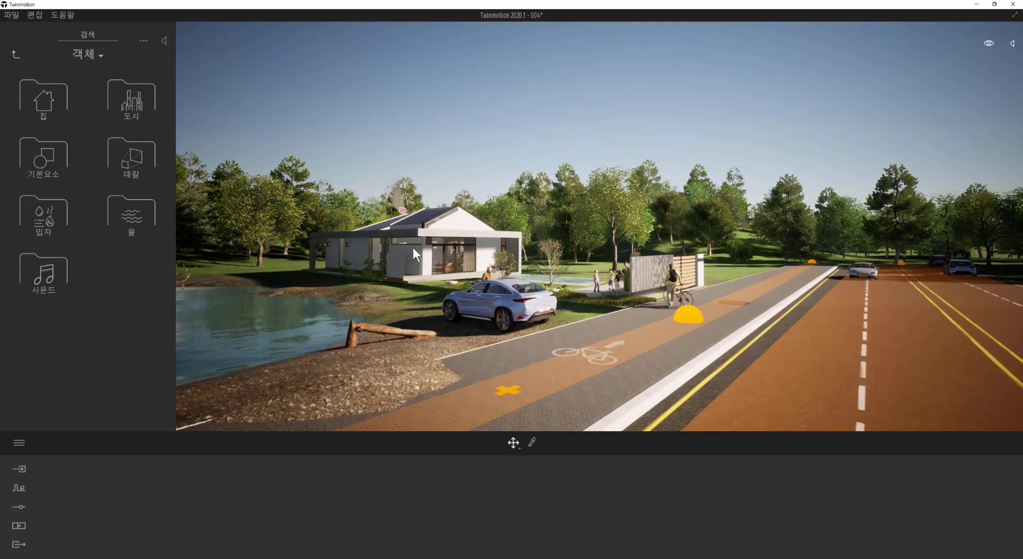
key(a)
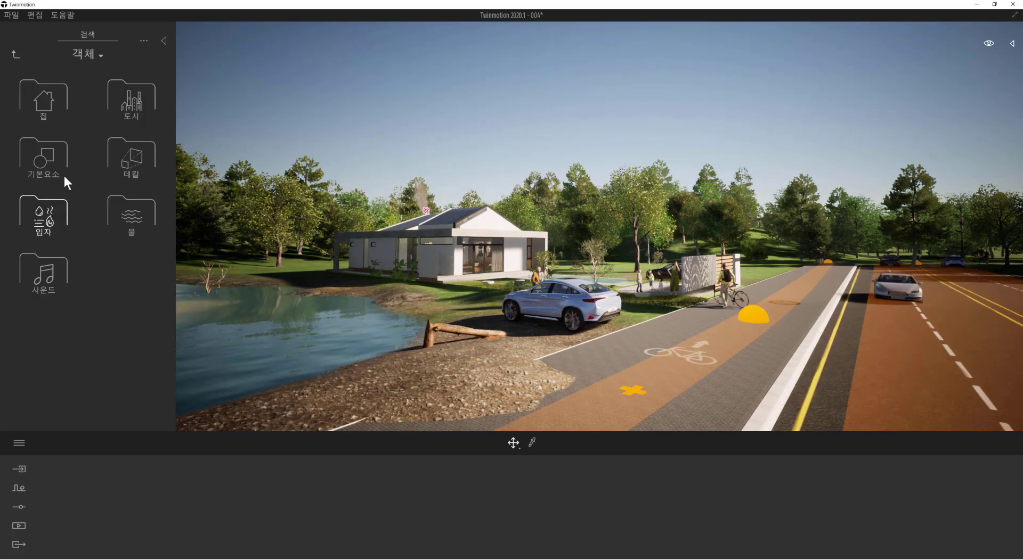
click(15, 55)
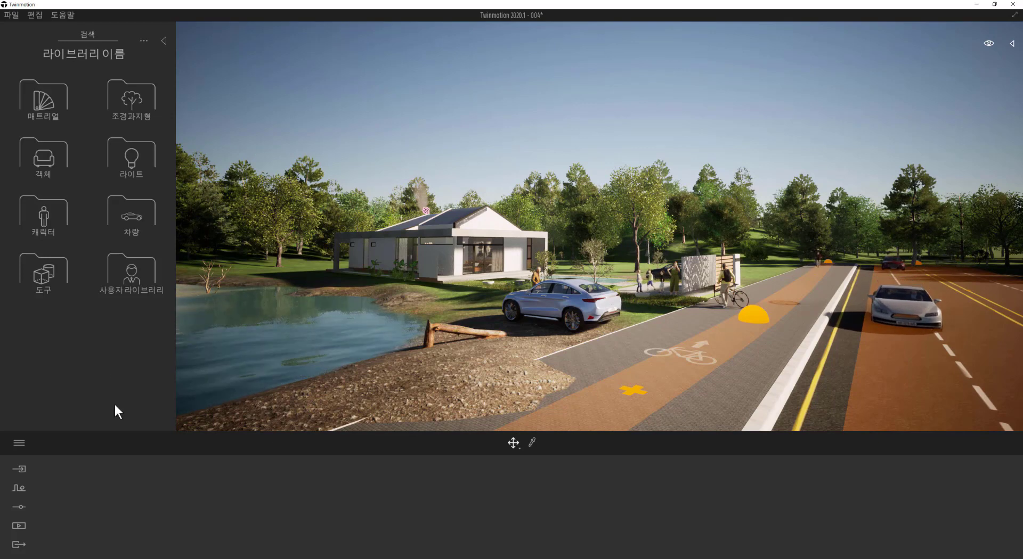
click(26, 490)
click(11, 15)
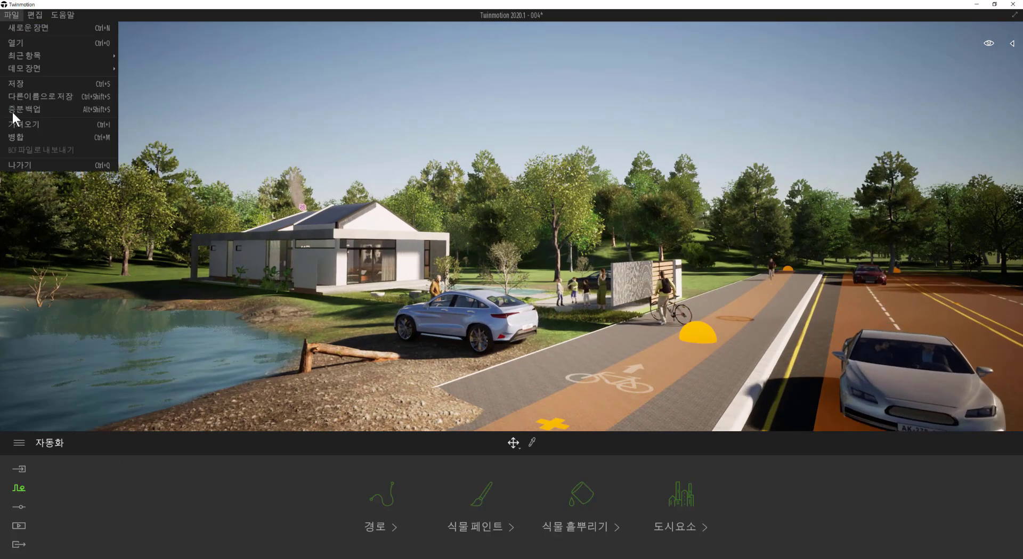
click(40, 85)
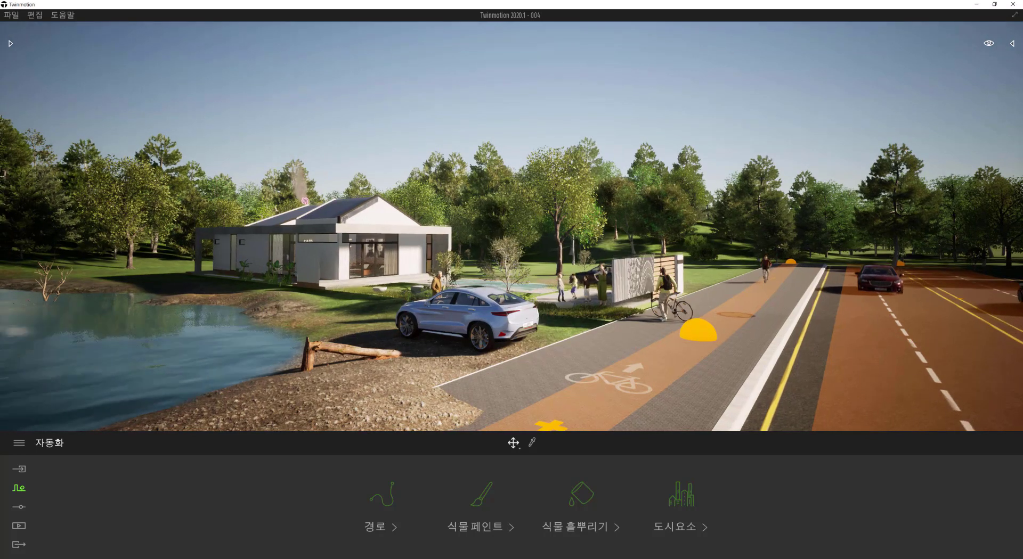
Step: Change the scene's weather (날씨) from clear toward cloudy, stopping just before the cloud mark
shift+middle_drag(560, 195, 503, 195)
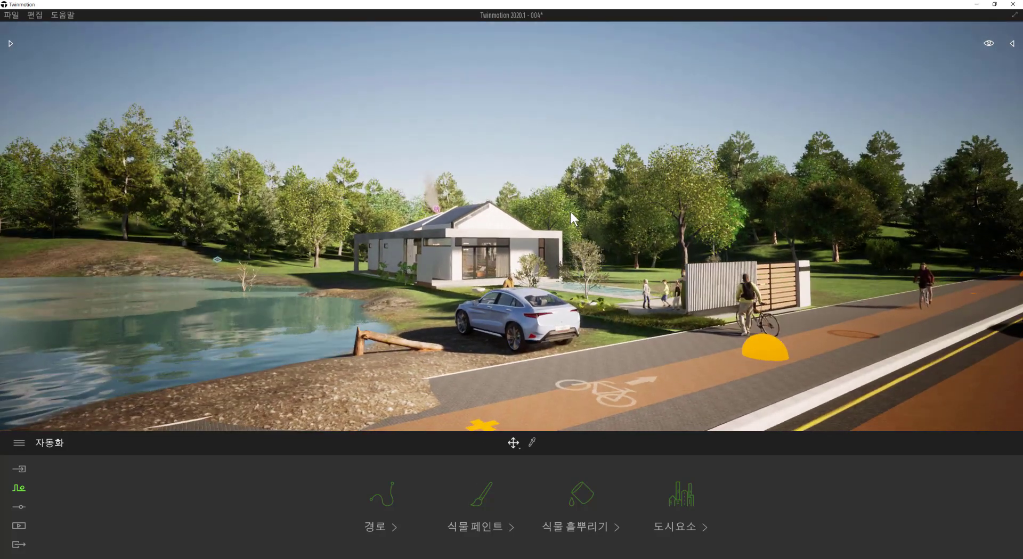
middle_drag(570, 212, 501, 252)
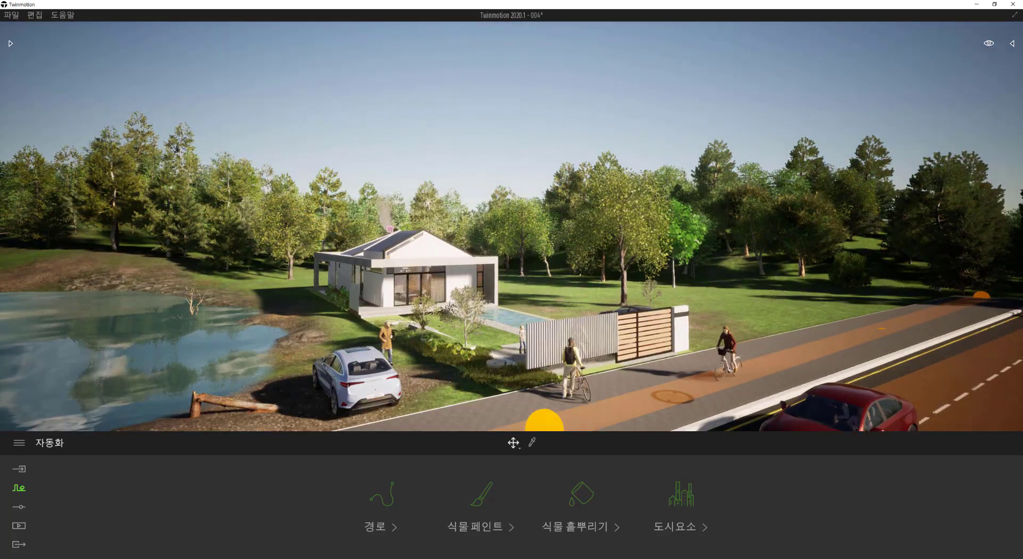
key(q)
key(e)
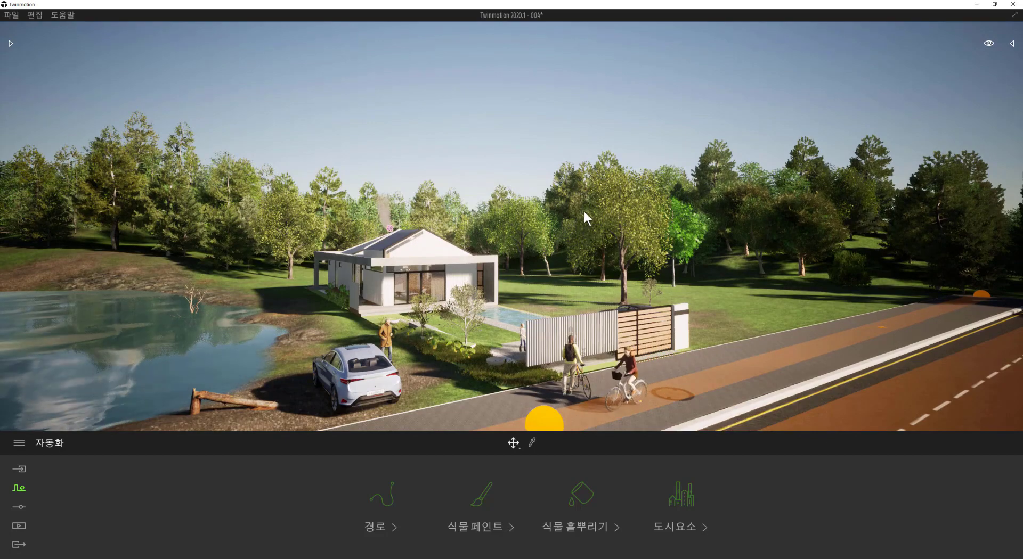
middle_drag(584, 212, 631, 249)
shift+middle_drag(583, 212, 564, 160)
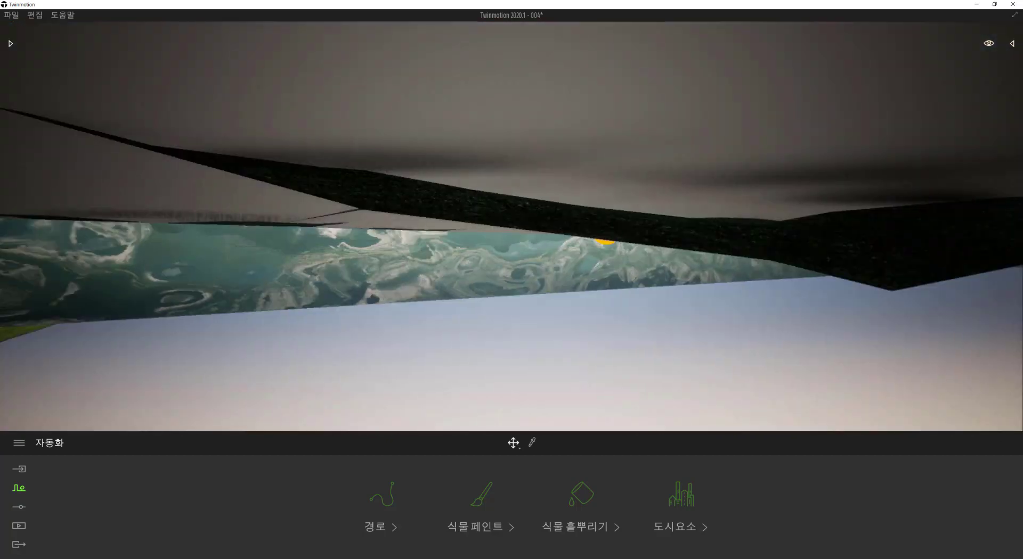
mouse_move(604, 241)
middle_down()
mouse_move(776, 236)
mouse_move(810, 256)
mouse_move(846, 366)
mouse_move(885, 367)
middle_up()
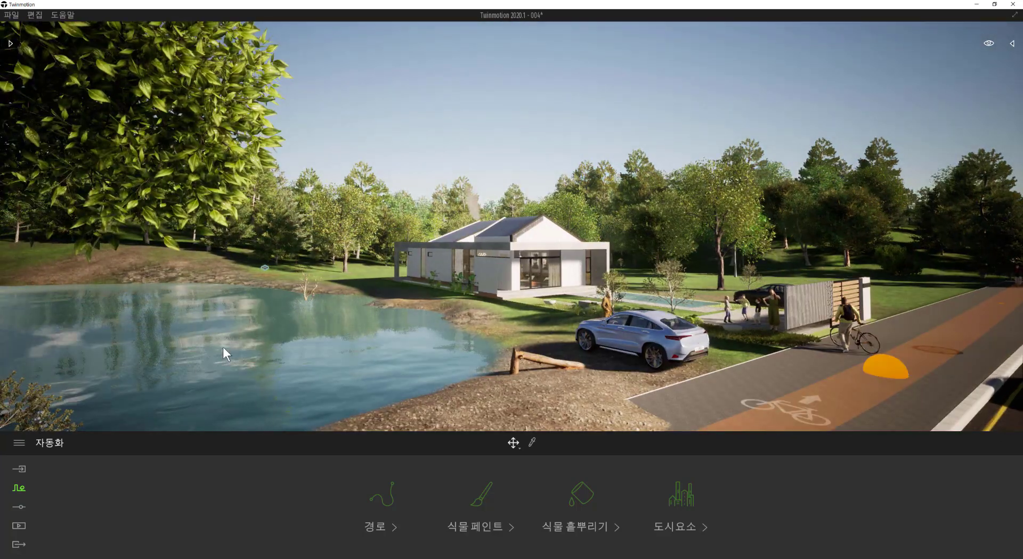
click(19, 508)
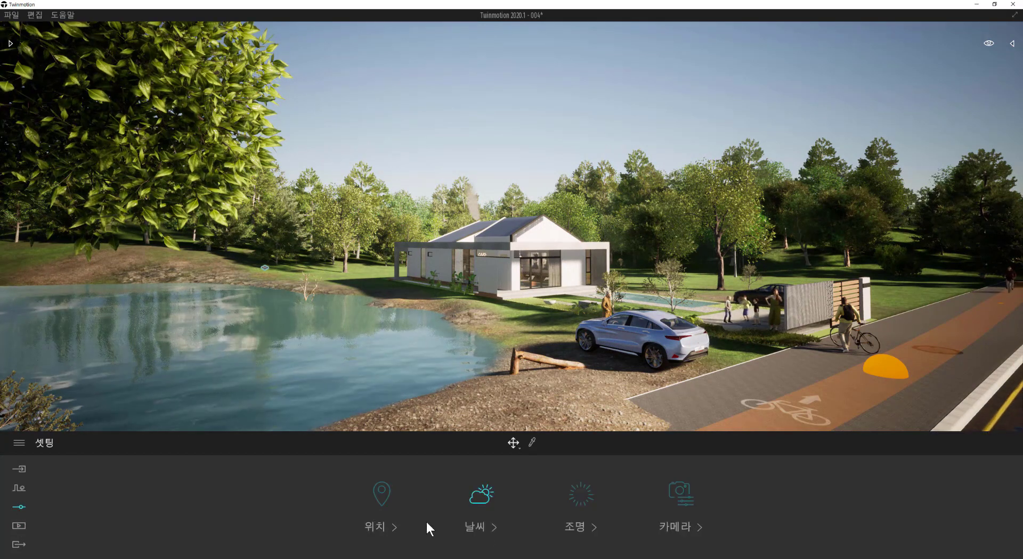
click(481, 501)
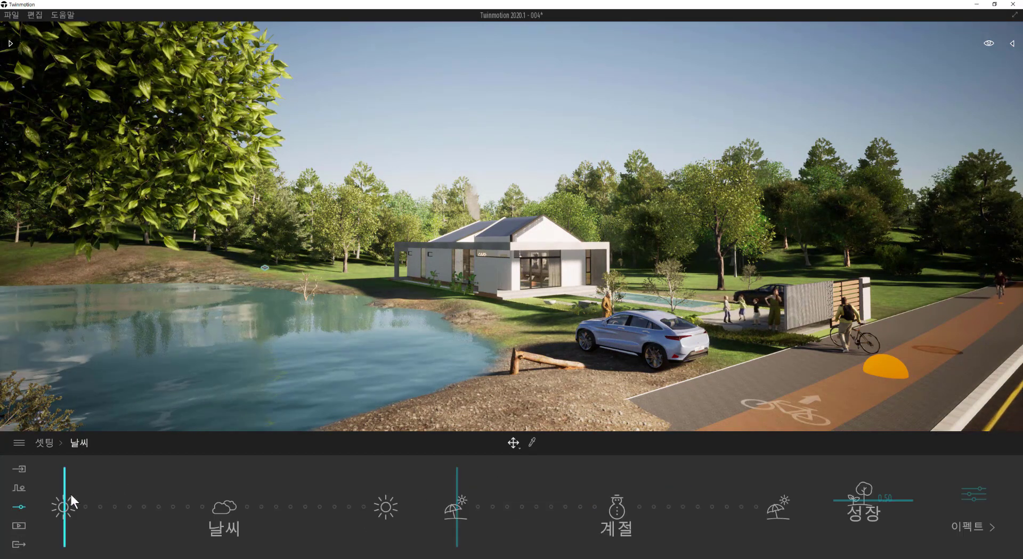
drag(71, 496, 200, 500)
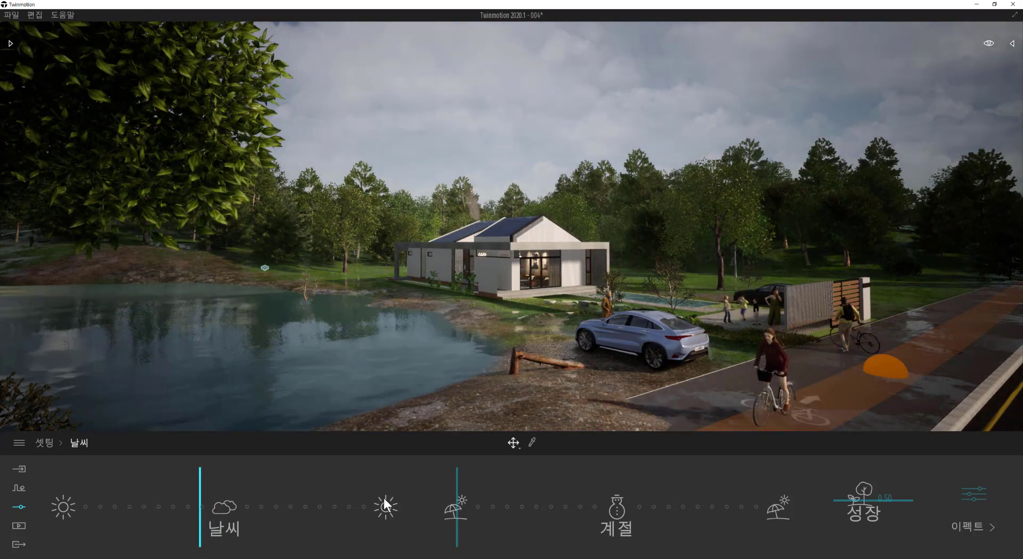
Step: Try slightly cloudier weather (날씨) on the house scene, and bring it back to a mostly sunny sky
shift+middle_drag(352, 393, 366, 391)
key(w)
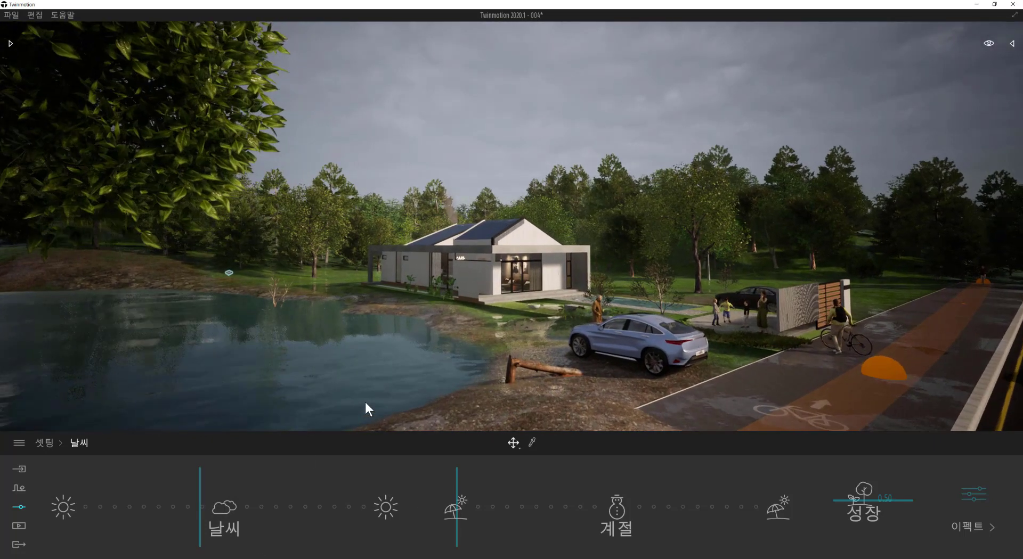
key(d)
key(d)
key(s)
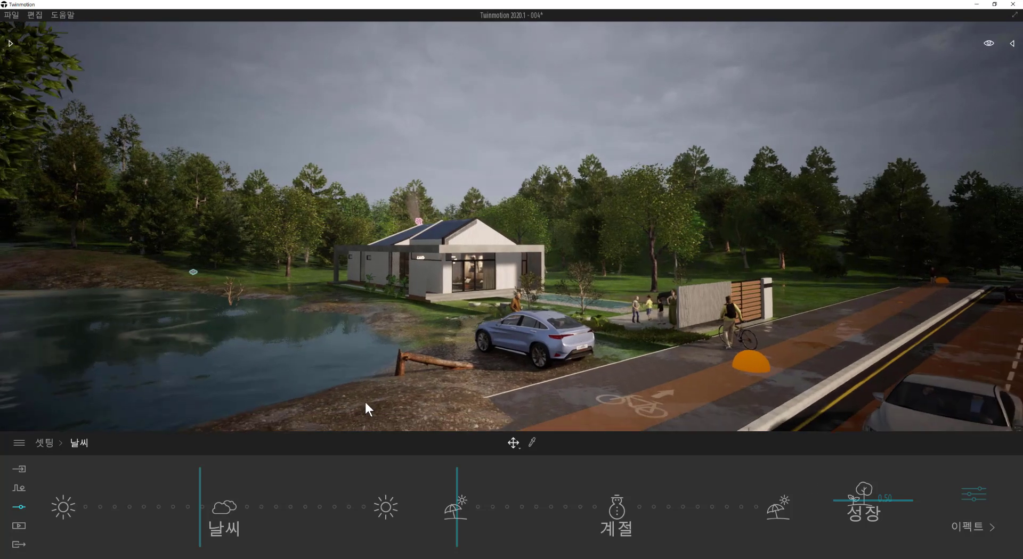
mouse_move(200, 496)
mouse_down()
mouse_move(212, 499)
mouse_move(202, 499)
mouse_up()
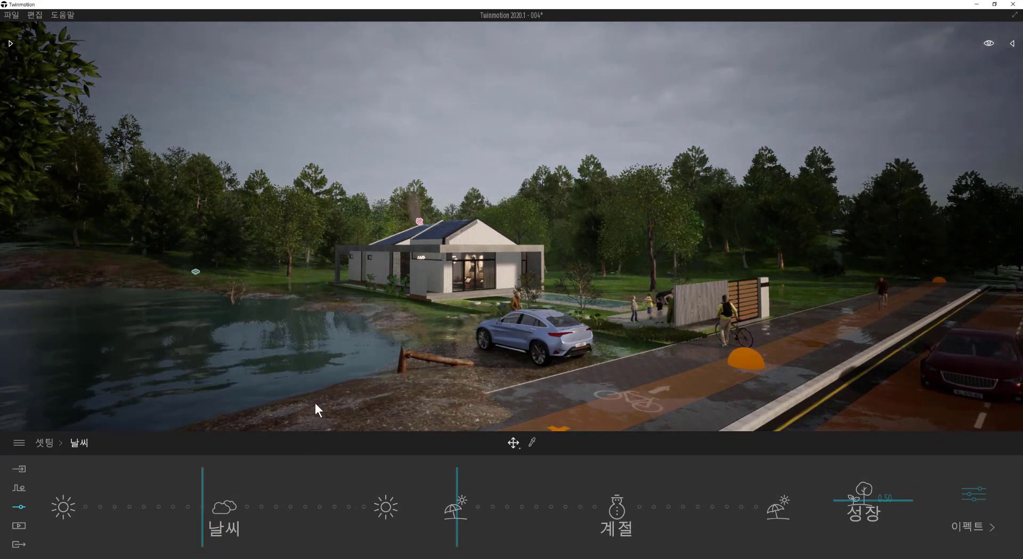
shift+middle_drag(378, 341, 411, 316)
shift+middle_drag(341, 384, 349, 385)
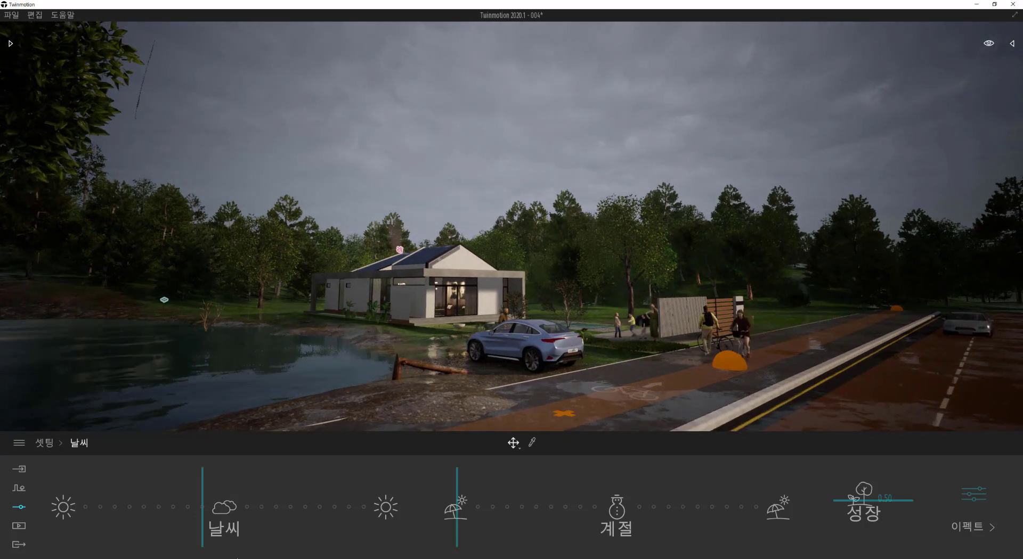
drag(203, 496, 123, 495)
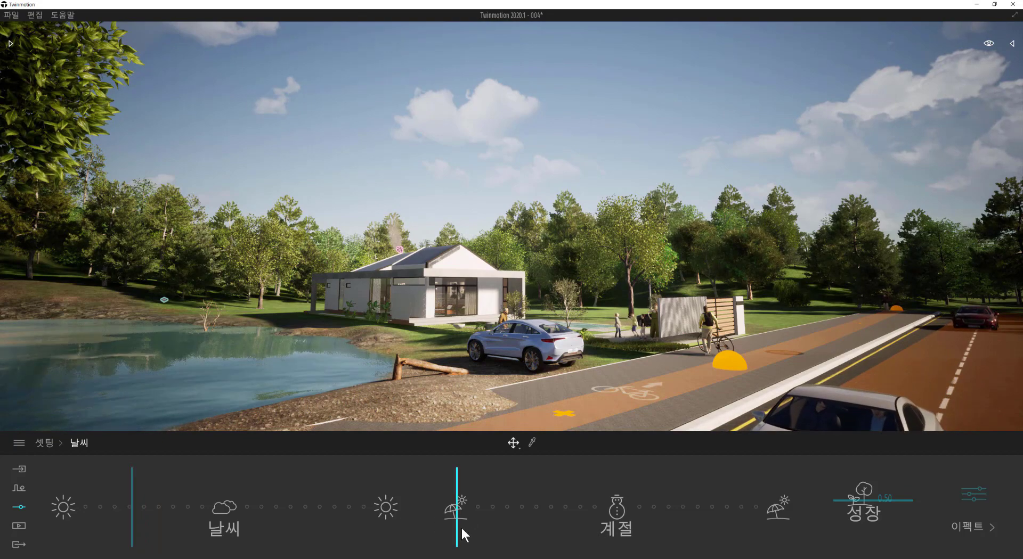
Step: Shift the season (계절) from summer to early autumn and set the vegetation growth (성장) to 0.51
drag(618, 528, 755, 525)
drag(551, 529, 533, 531)
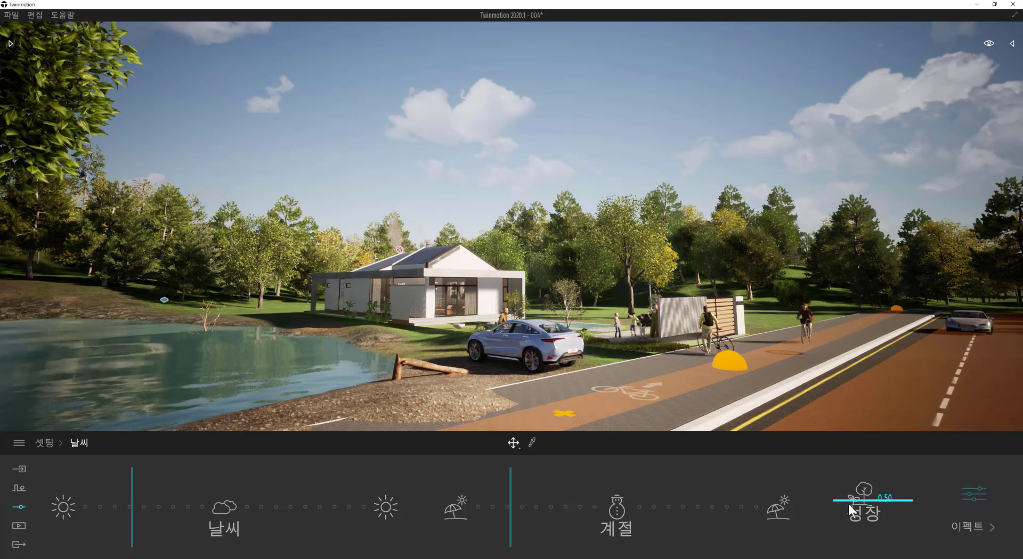
drag(852, 497, 851, 507)
drag(853, 500, 848, 501)
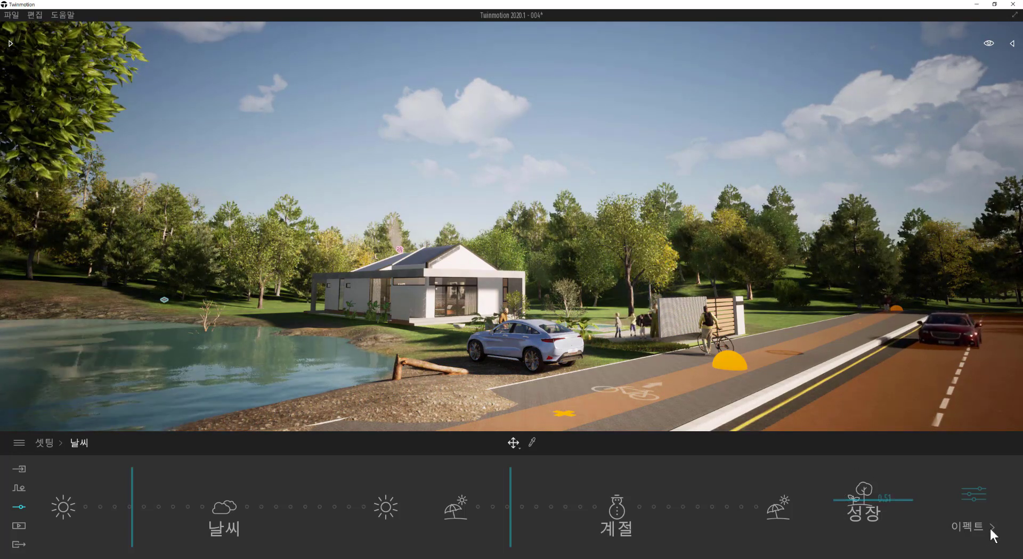
Step: In the weather effects (이펙트), set the wind speed (풍속) to 1.82 and the fog (안개) to 0%, and return to the weather settings
click(973, 498)
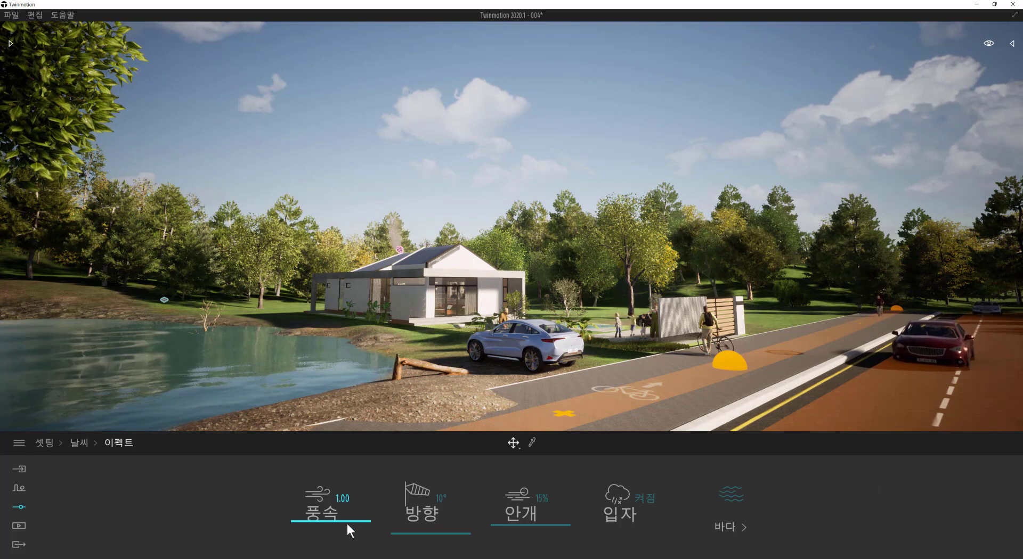
mouse_move(348, 521)
mouse_down()
mouse_move(351, 500)
mouse_move(356, 515)
mouse_up()
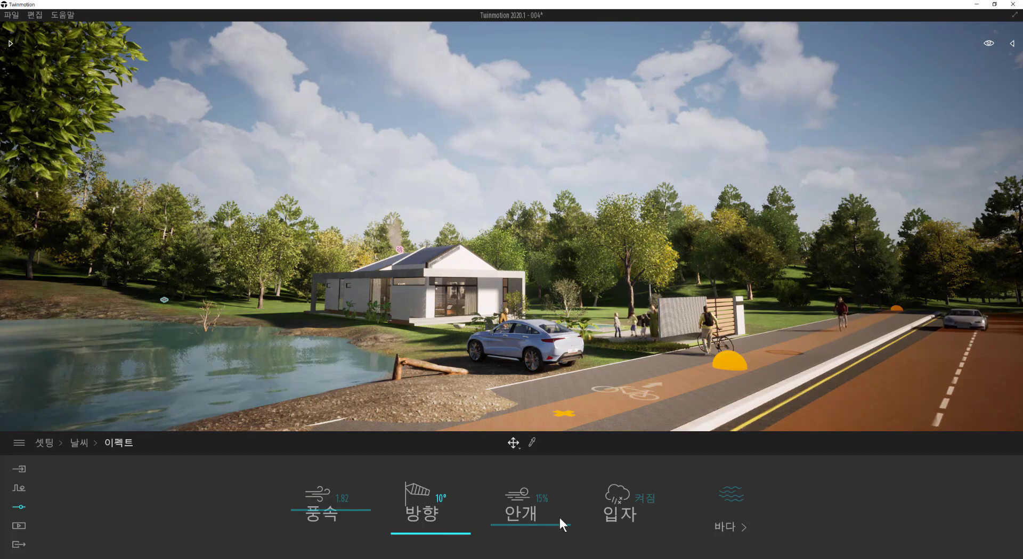
mouse_move(512, 521)
mouse_down()
mouse_move(514, 485)
mouse_move(515, 532)
mouse_up()
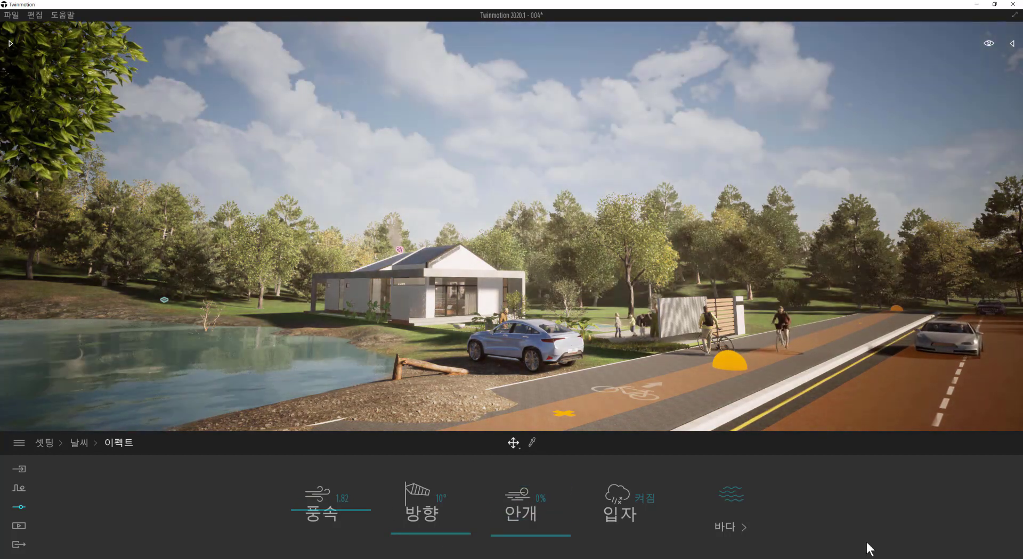
click(647, 500)
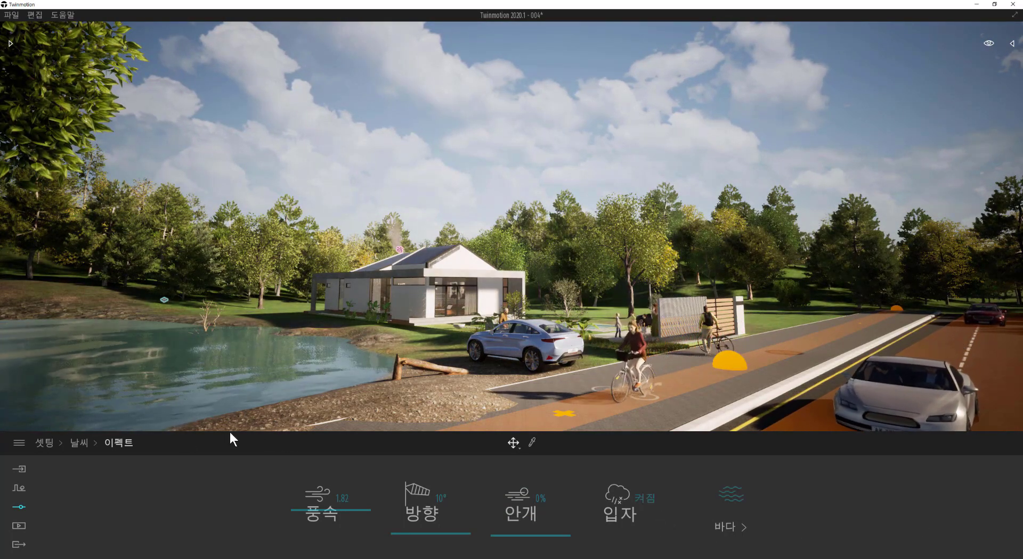
click(81, 442)
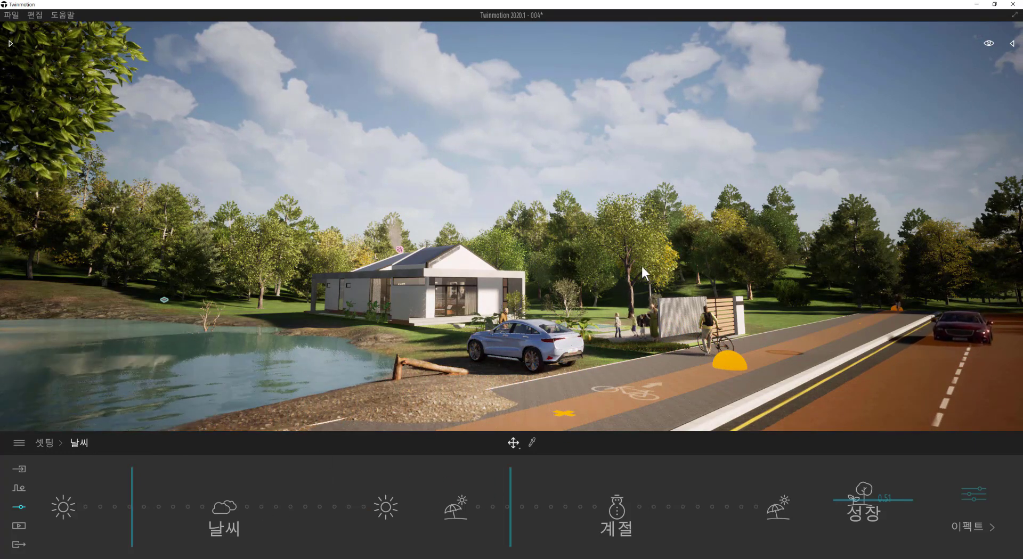
Step: Reframe the view toward the pond and house, and raise the vegetation growth (성장) to 0.62
key(d)
key(a)
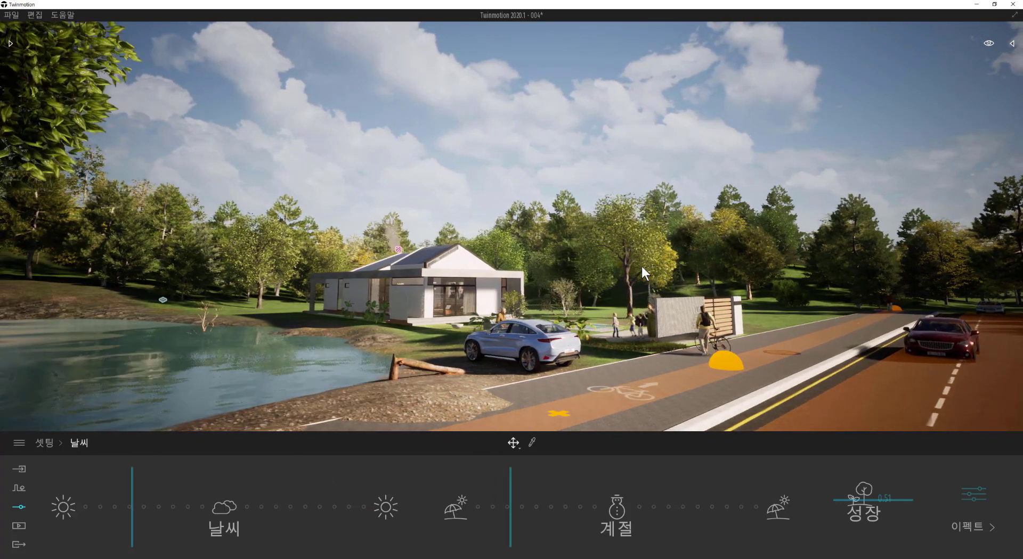
key(d)
right_drag(886, 199, 796, 193)
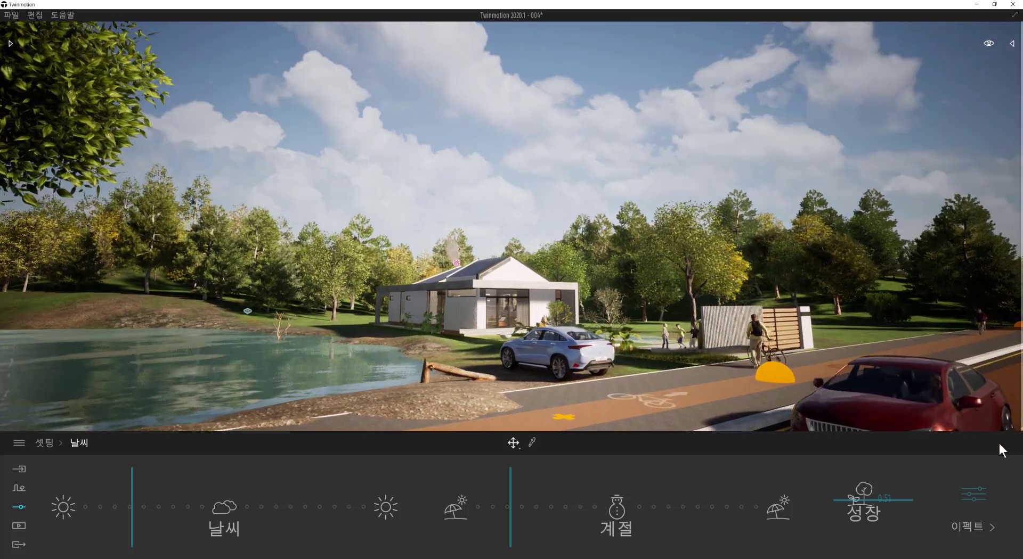
drag(861, 497, 863, 487)
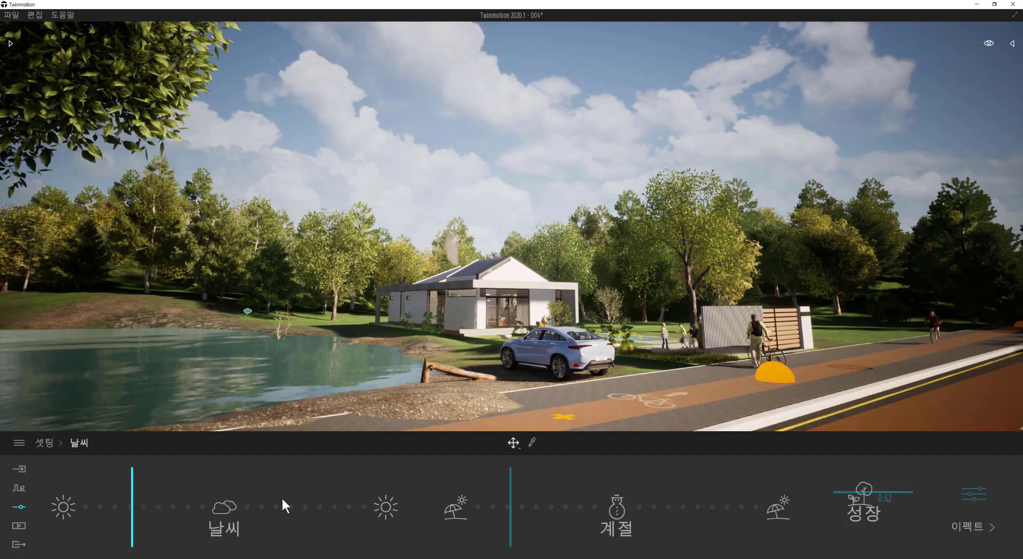
Step: Darken the weather (날씨) to an overcast sky just before the cloud mark and reframe the house
click(182, 500)
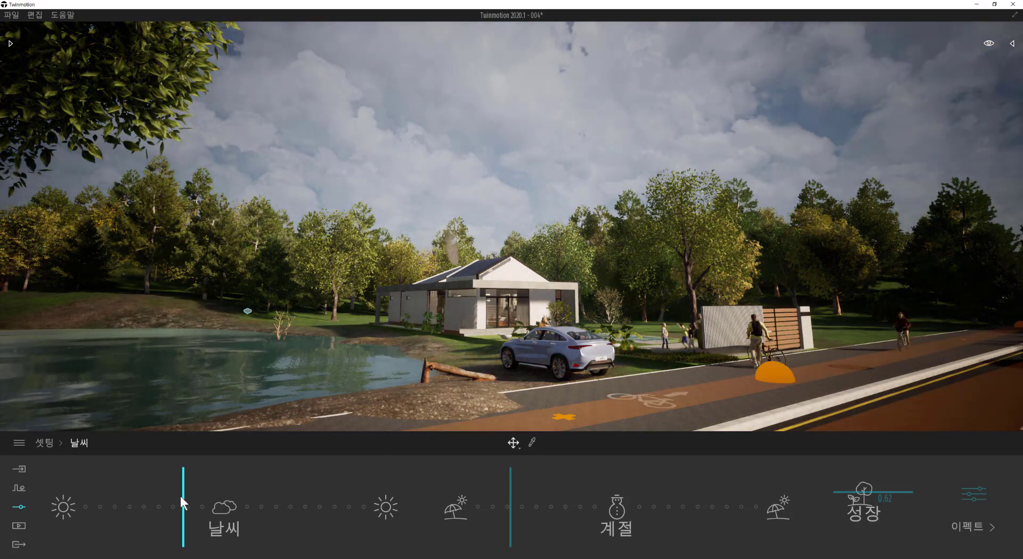
drag(180, 497, 201, 500)
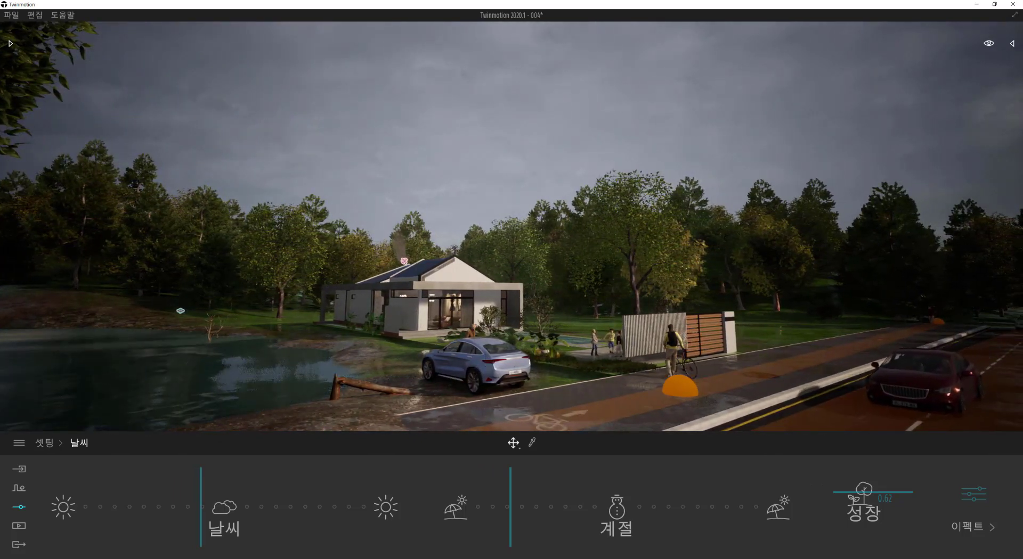
shift+middle_drag(472, 374, 525, 349)
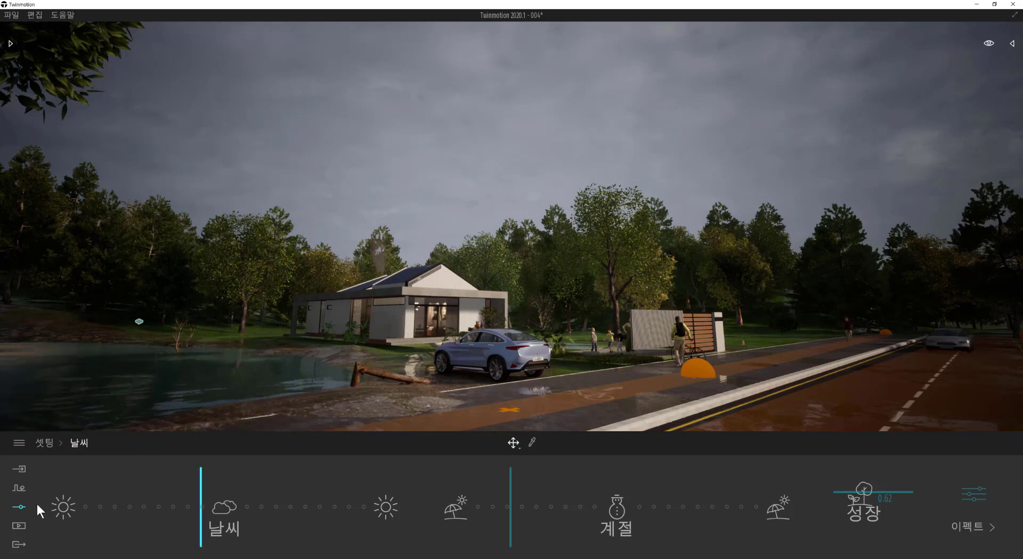
Step: In the lighting (조명) settings, set the auto exposure to 1.08, the white balance to 8239K and the shadow distance to about 1399 m
click(18, 508)
click(580, 485)
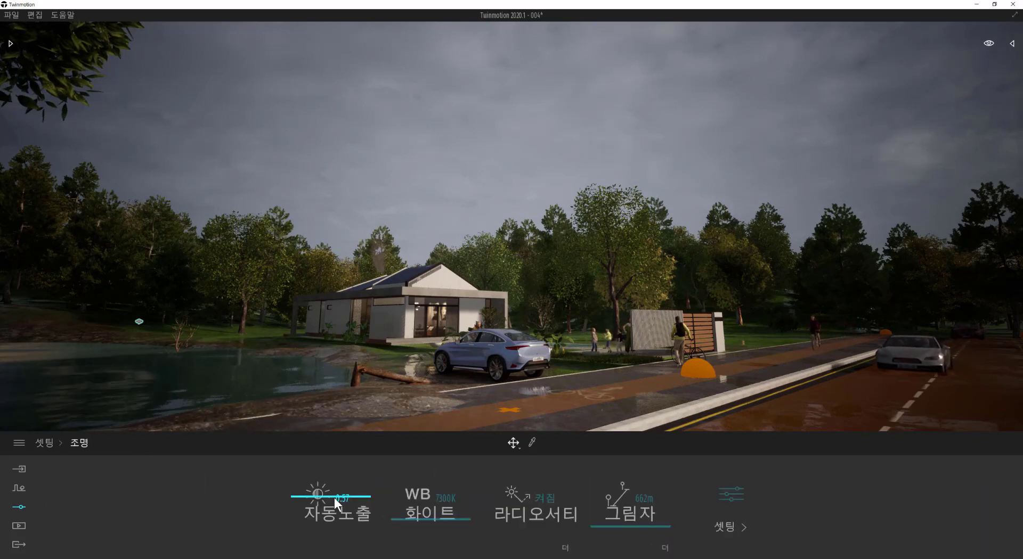
drag(327, 497, 328, 496)
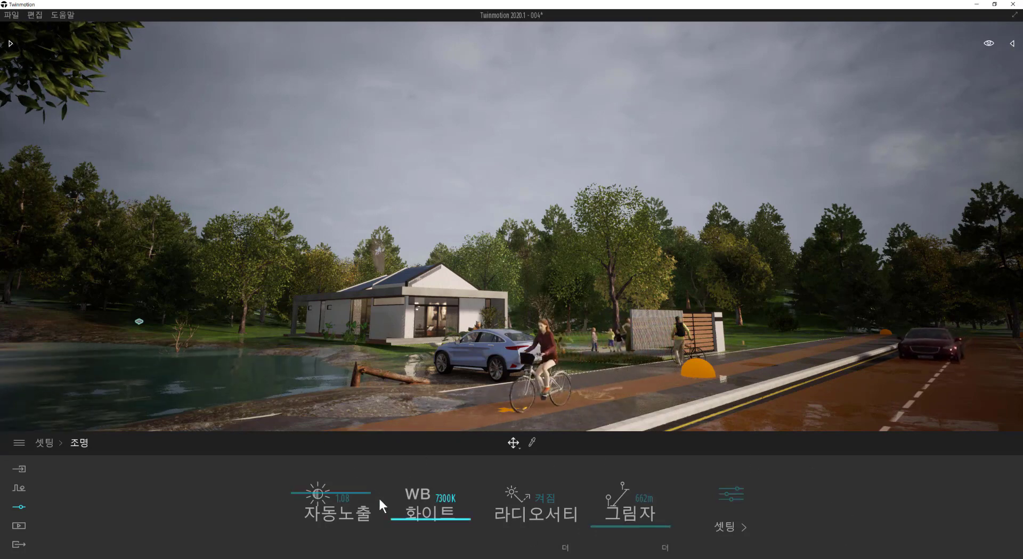
drag(414, 516, 420, 509)
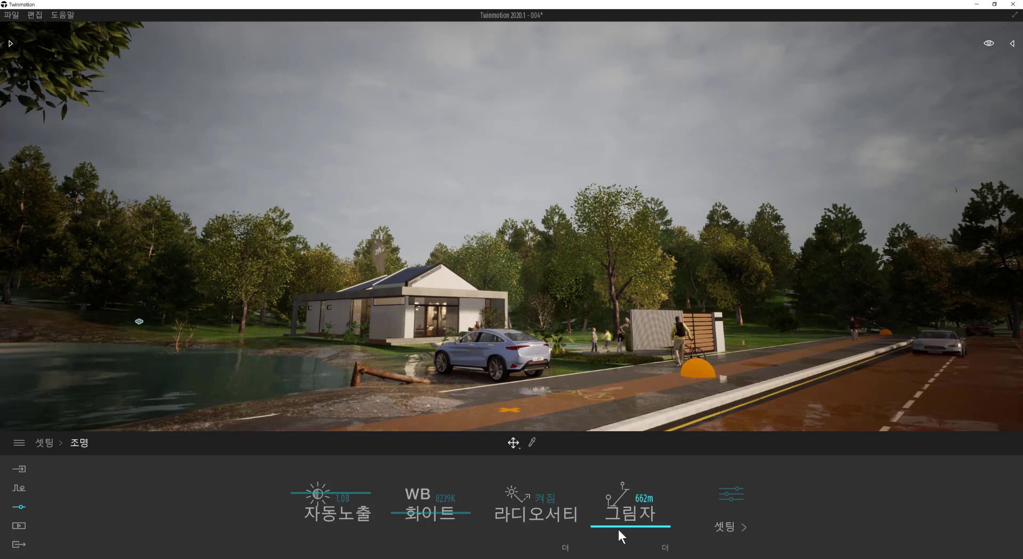
drag(610, 526, 619, 508)
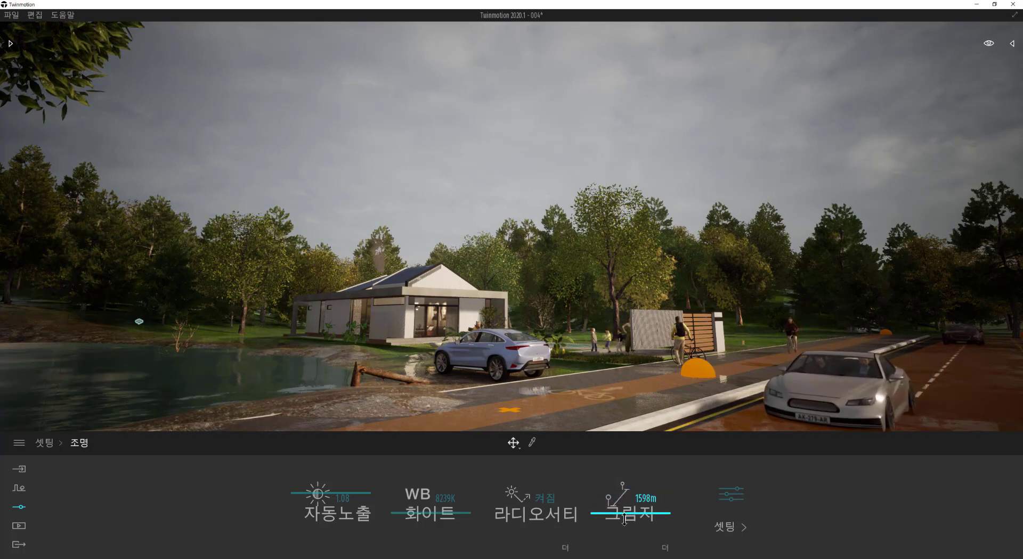
drag(624, 515, 621, 517)
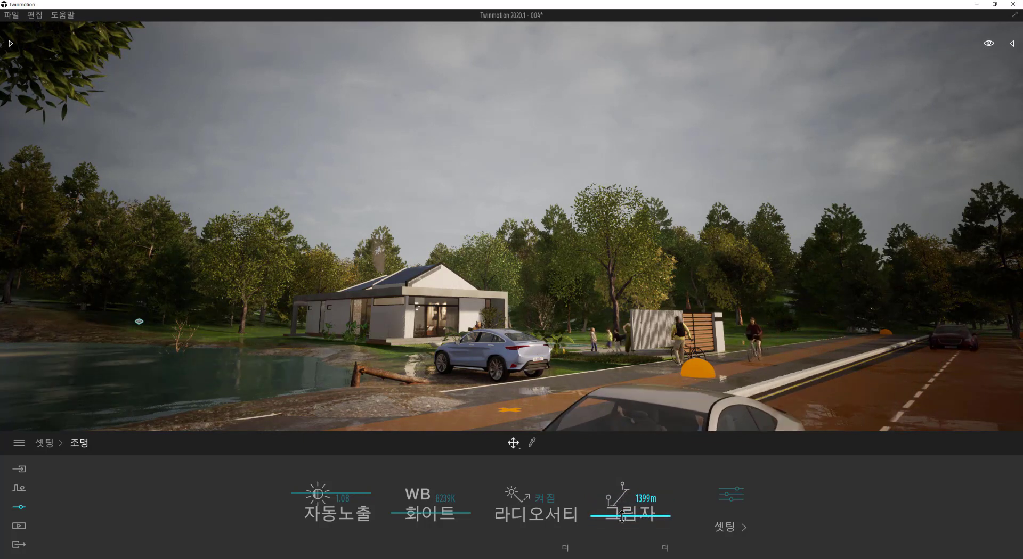
Step: In the additional lighting settings, lower the reflection (반사) to 0.70 and raise the lighting (조명) value to 0.93
click(733, 495)
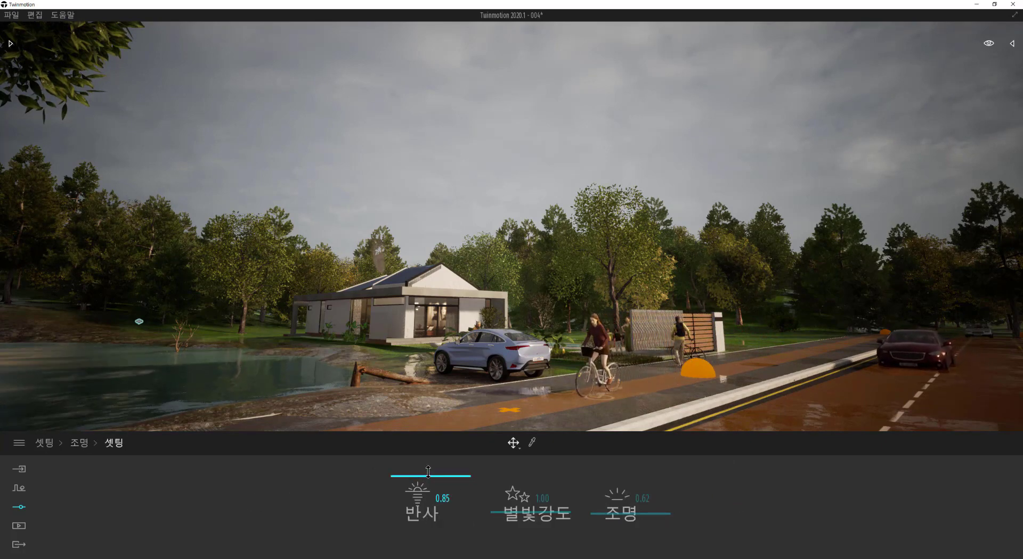
drag(429, 477, 409, 486)
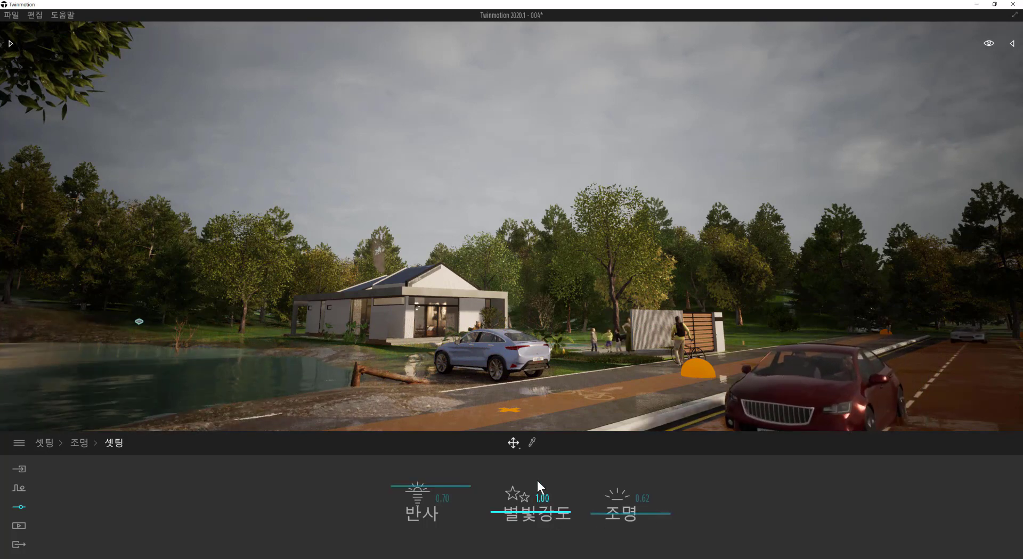
mouse_move(610, 513)
mouse_down()
mouse_move(610, 489)
mouse_move(609, 503)
mouse_up()
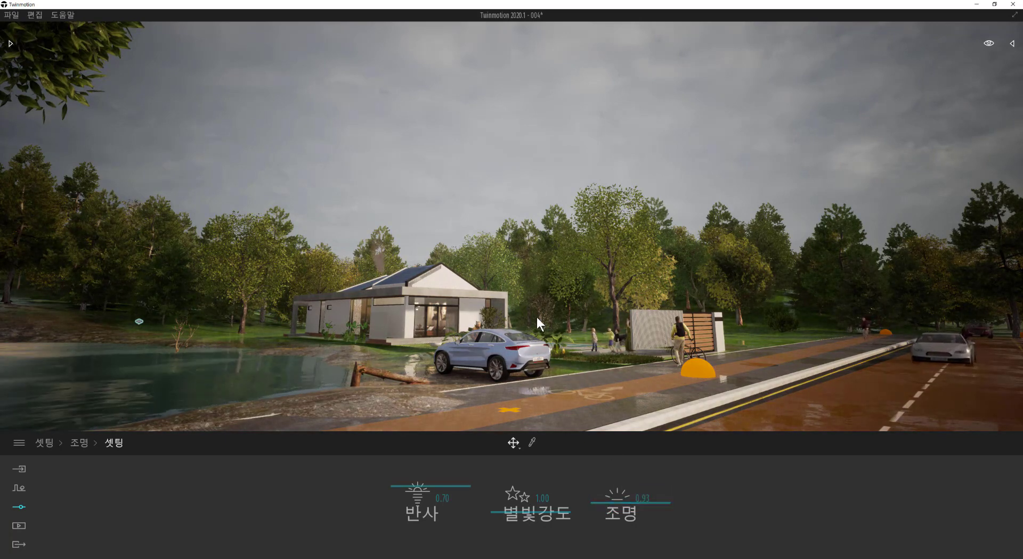
Step: Reframe the house, return to the main settings categories, and save the project
middle_drag(537, 318, 575, 324)
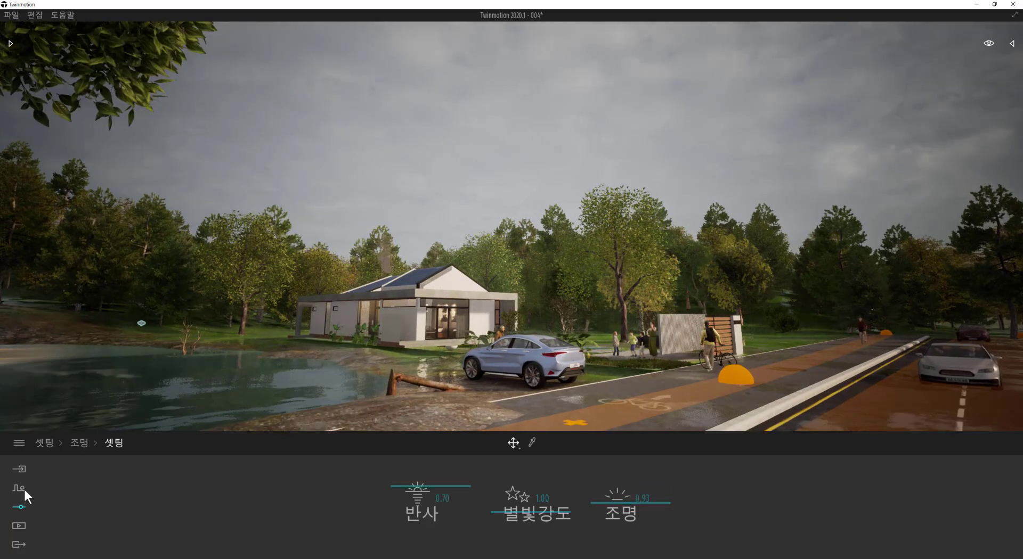
click(19, 506)
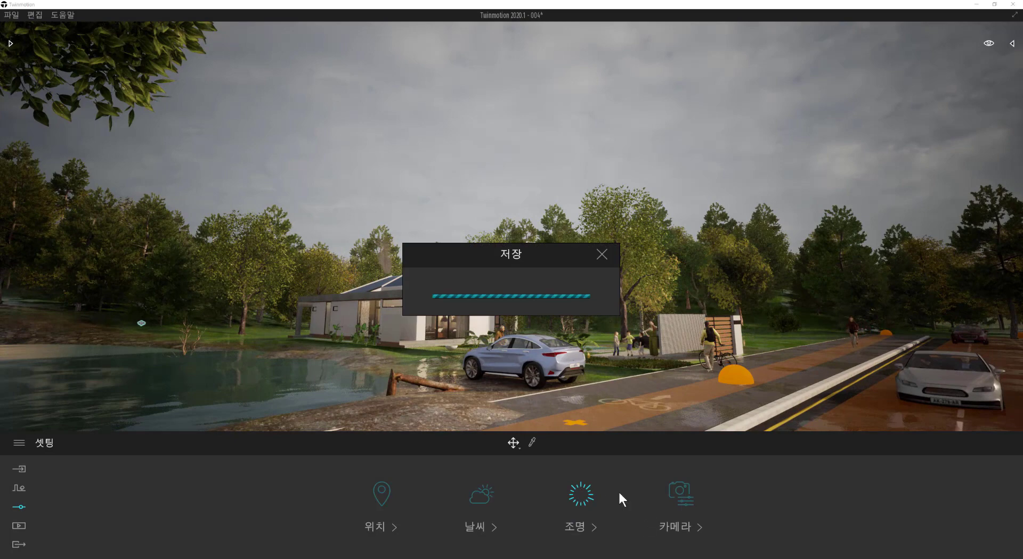
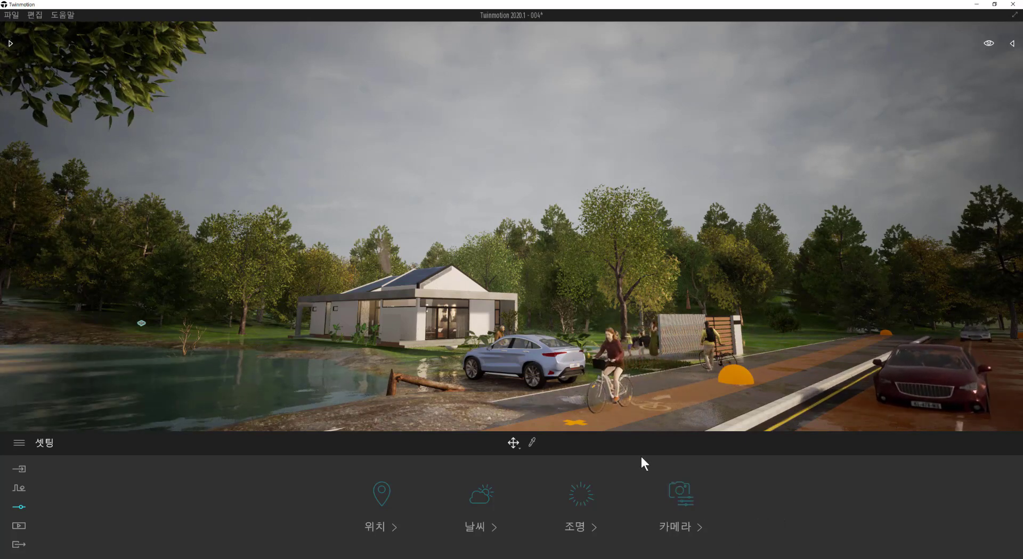
click(11, 15)
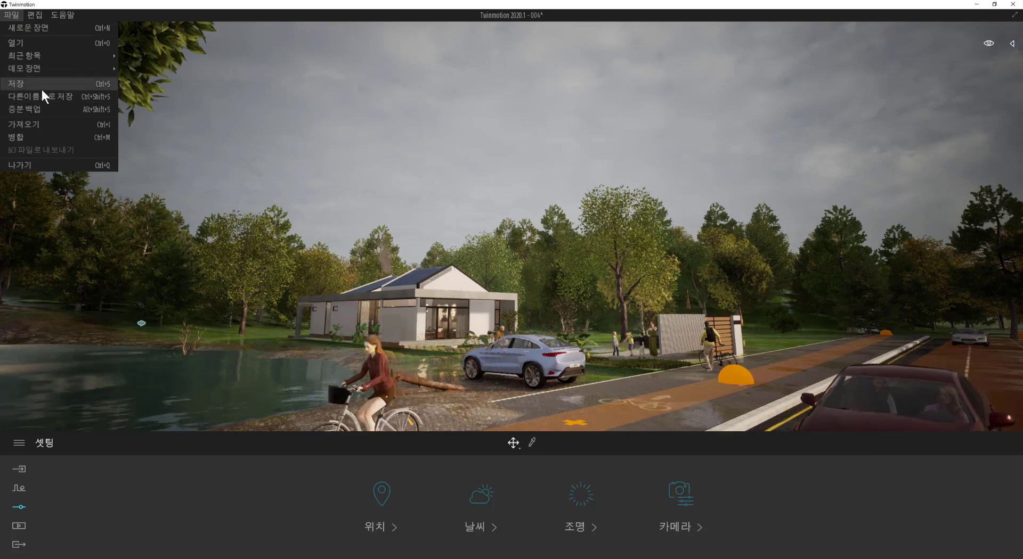
click(39, 84)
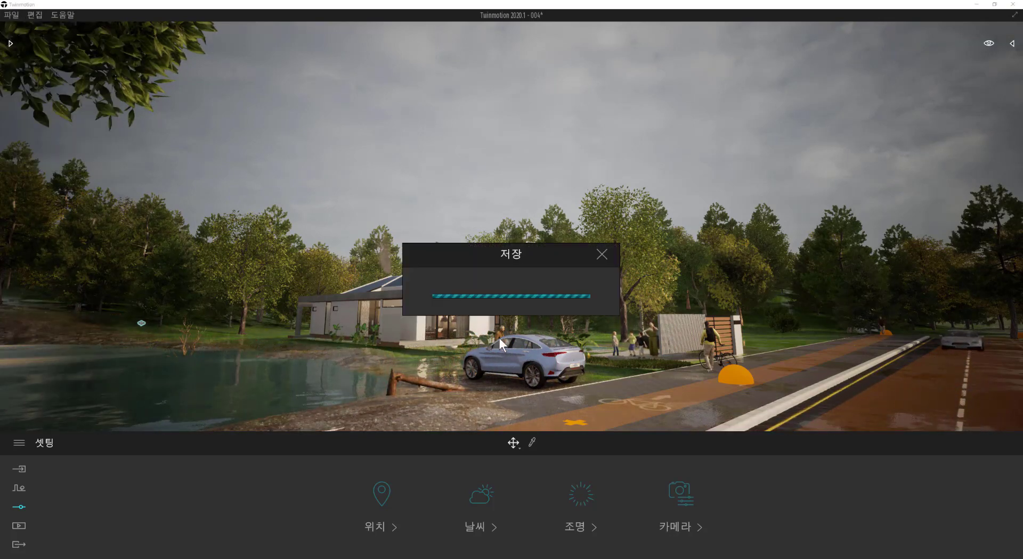
Step: In the camera (카메라) settings, widen the field of view to about 97, set vignetting to 90% and turn on perspective correction (원근조정)
click(678, 498)
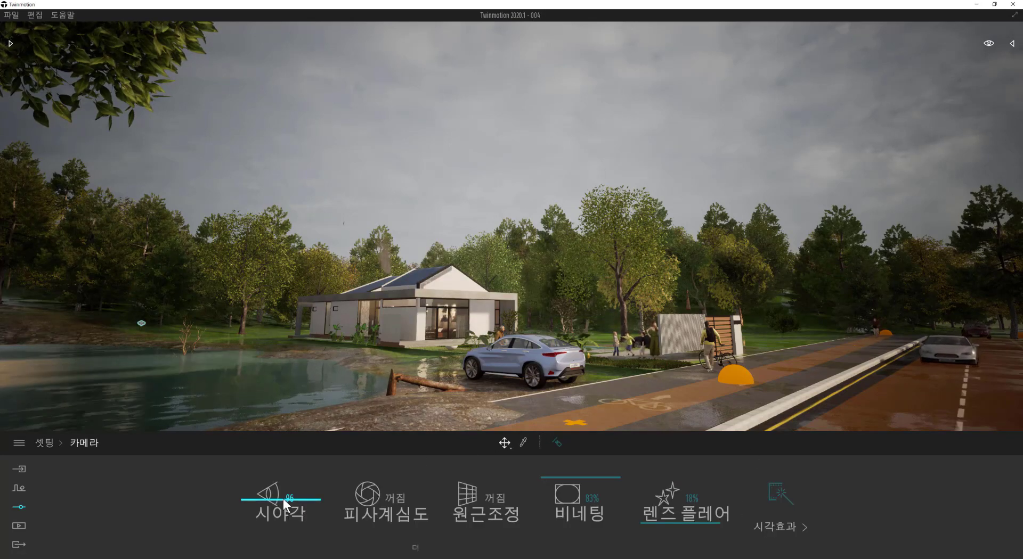
drag(282, 498, 320, 500)
click(397, 499)
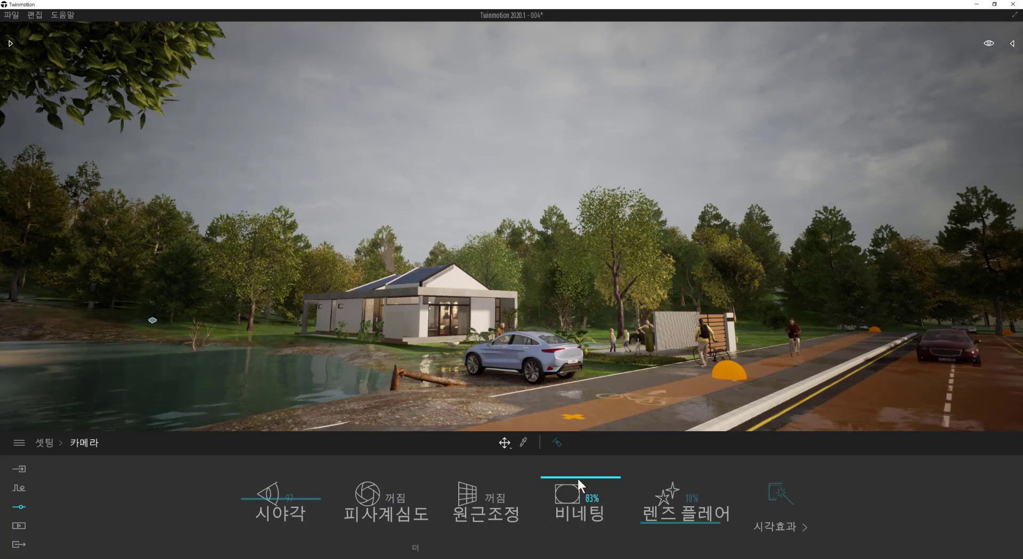
drag(577, 477, 581, 471)
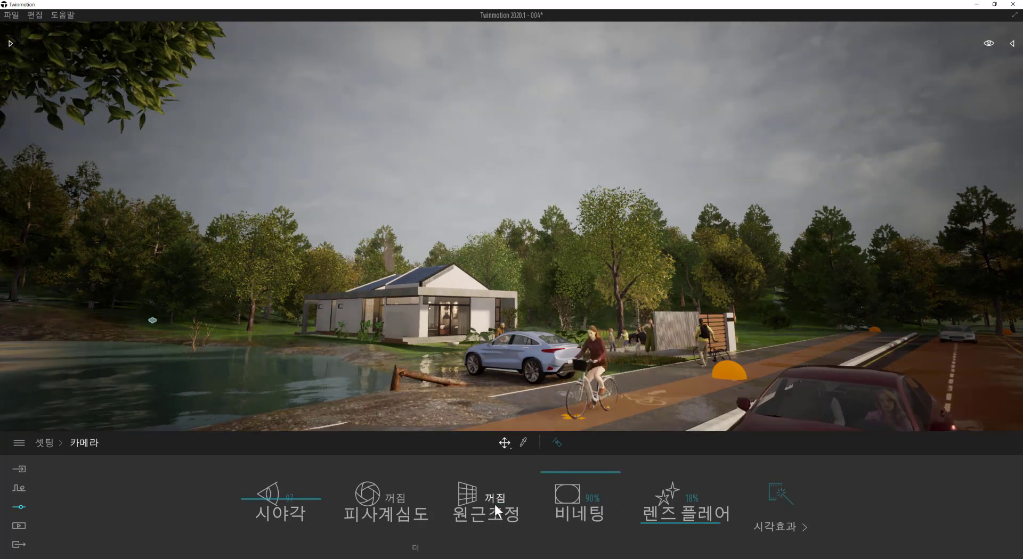
click(493, 503)
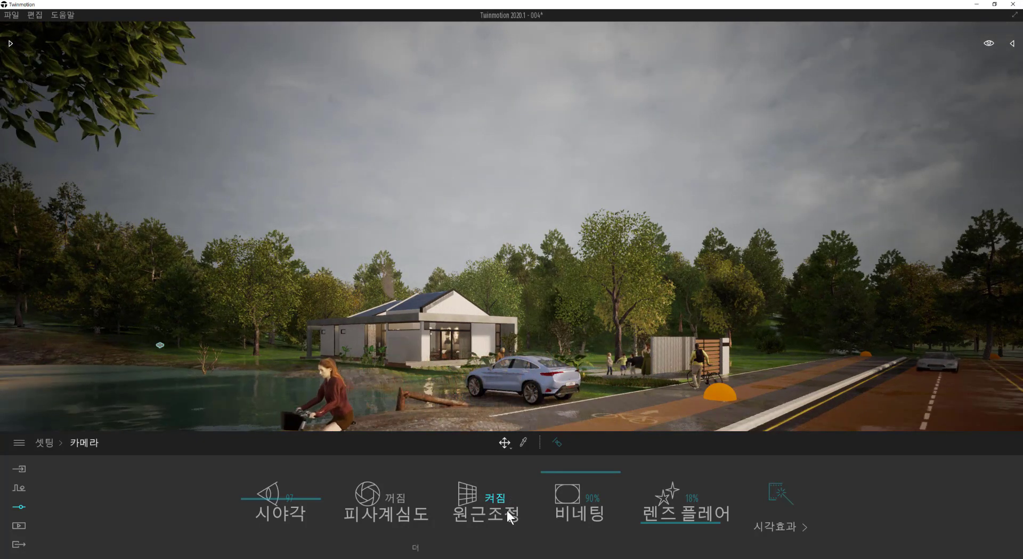
Step: Turn off perspective correction (원근조정) and set the lens flare (렌즈 플레어) to about 26%
click(507, 510)
click(508, 513)
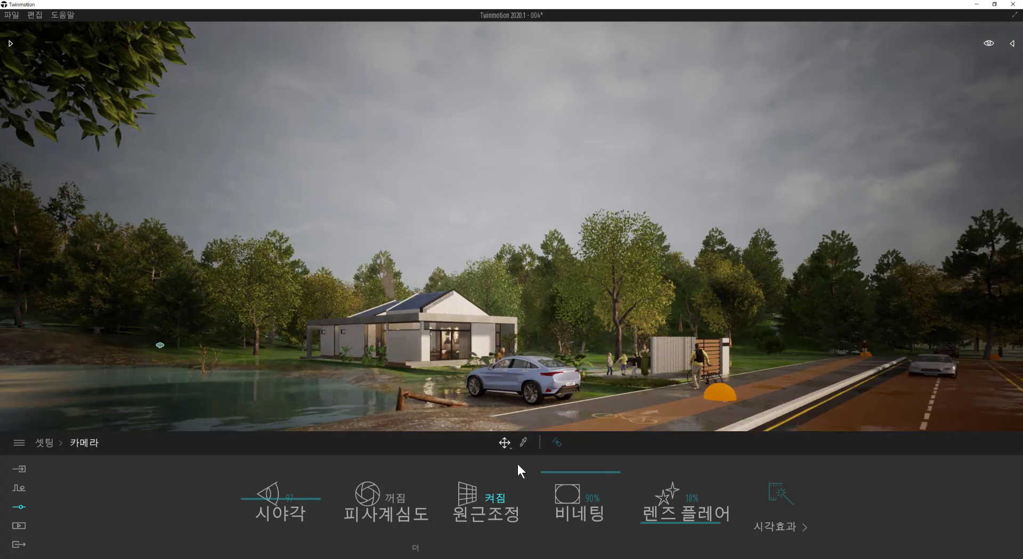
click(512, 506)
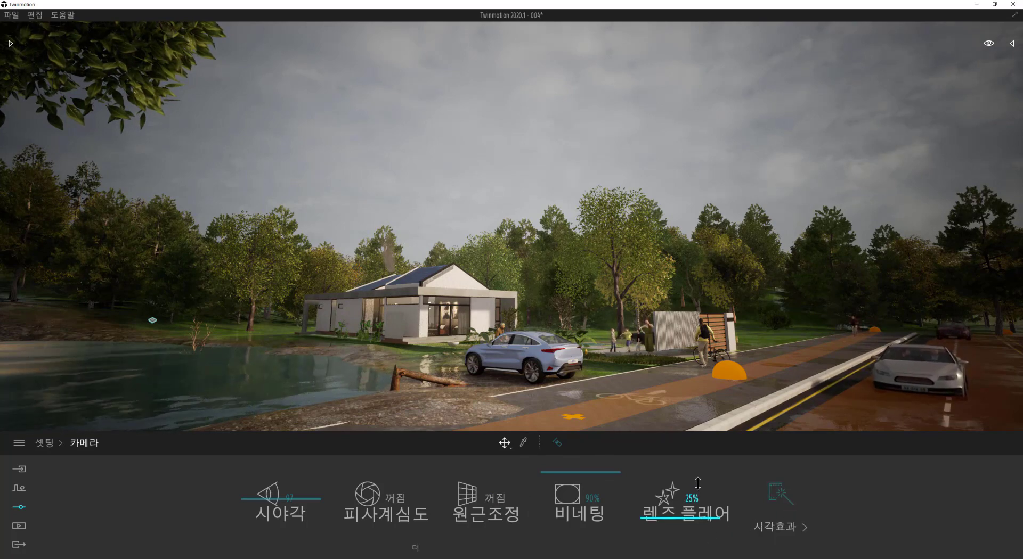
click(695, 519)
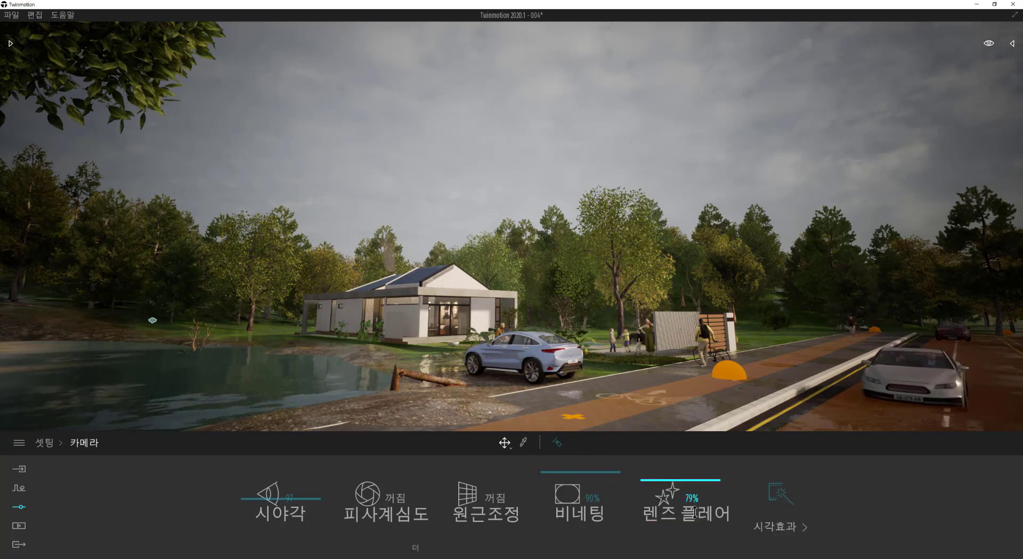
Step: In the visual effects (시각효과), try the Copper, AUT and DT7 color grading types, and restore the type to none (아니오)
click(773, 494)
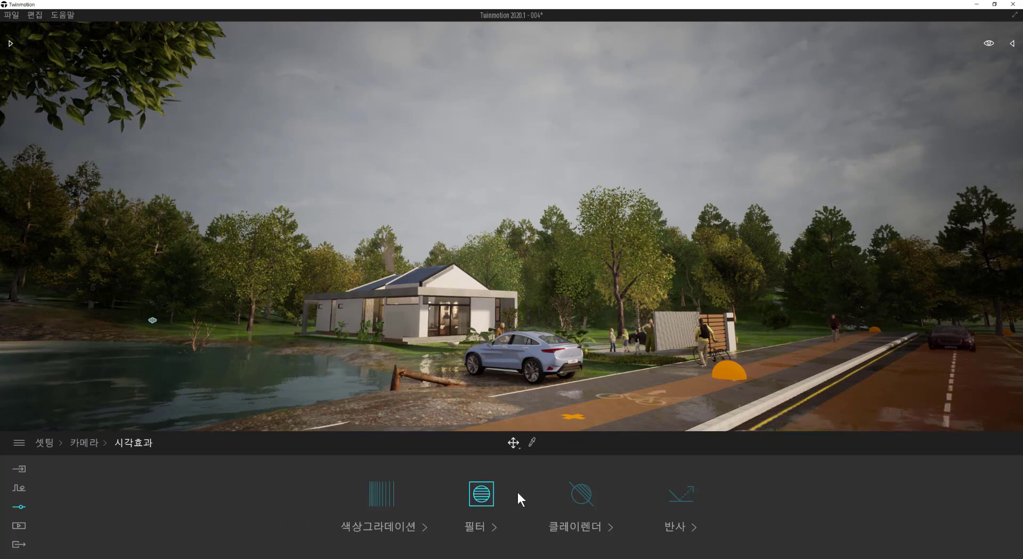
click(398, 494)
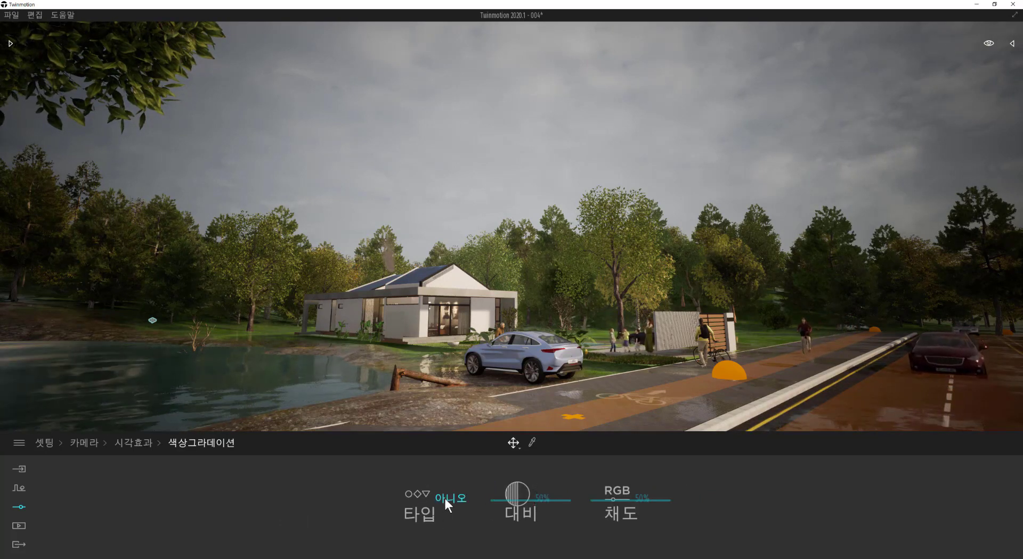
click(446, 499)
click(519, 400)
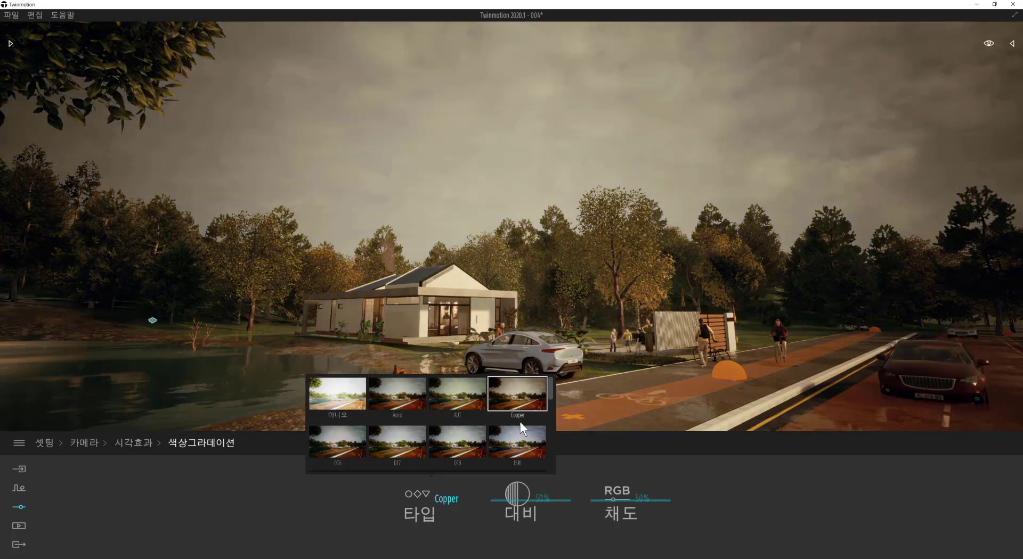
click(443, 404)
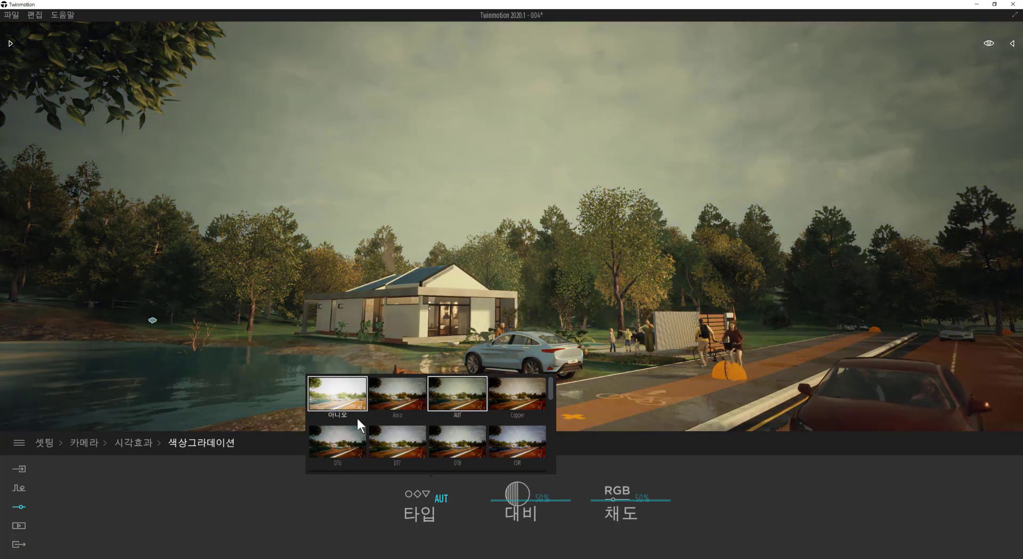
click(413, 442)
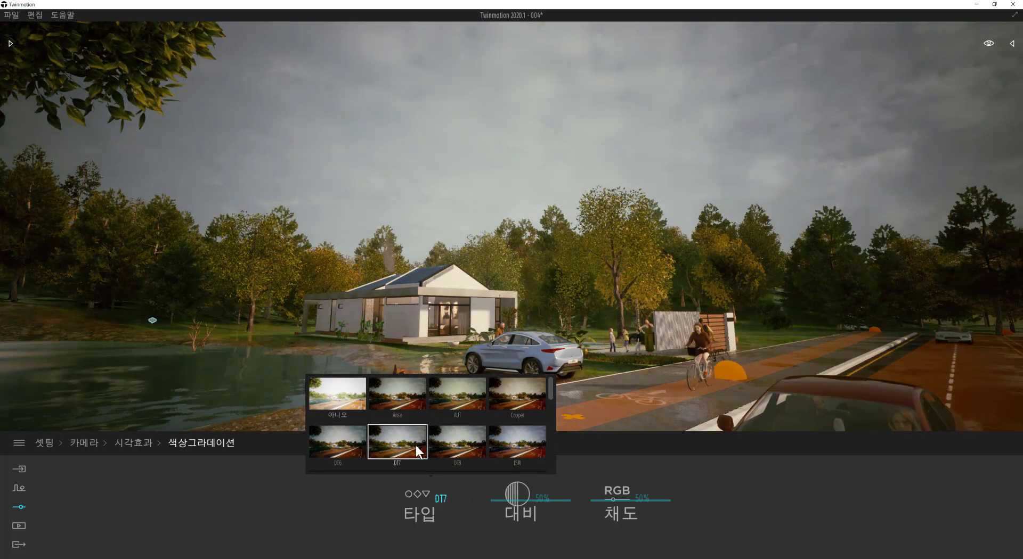
click(341, 394)
click(149, 442)
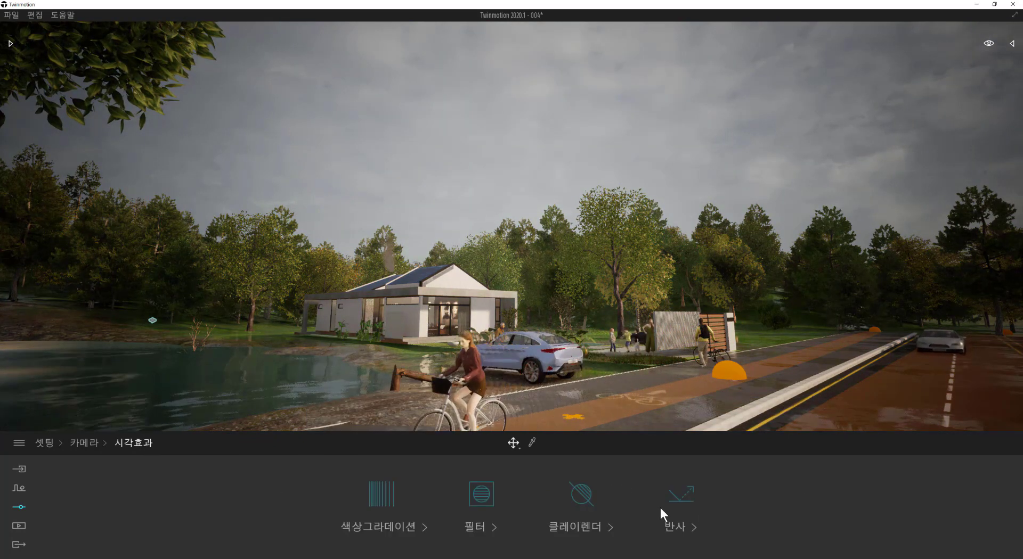
Step: Switch SSR reflections (반사) off and back on to compare them, and look over the clay render (클레이렌더) options
click(689, 495)
click(545, 497)
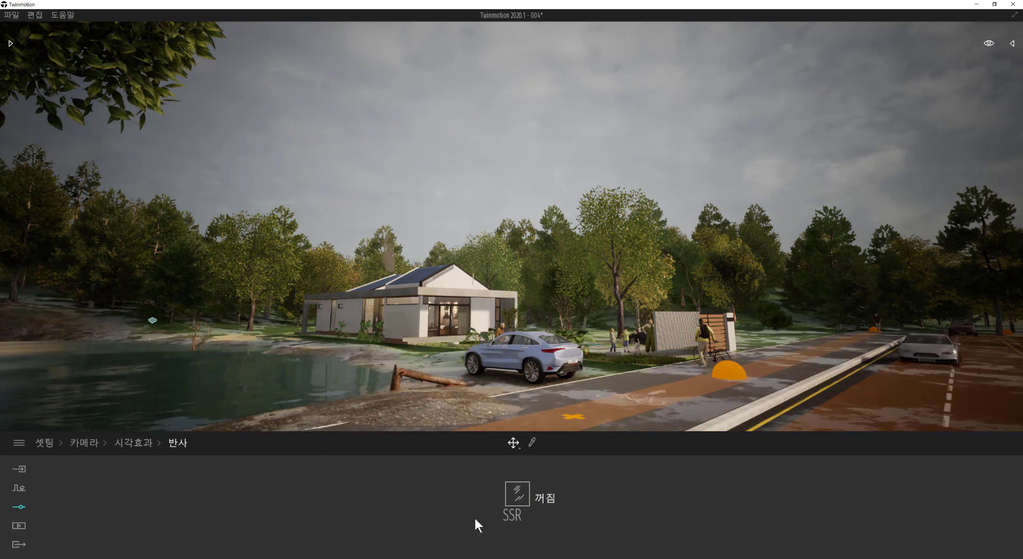
click(529, 498)
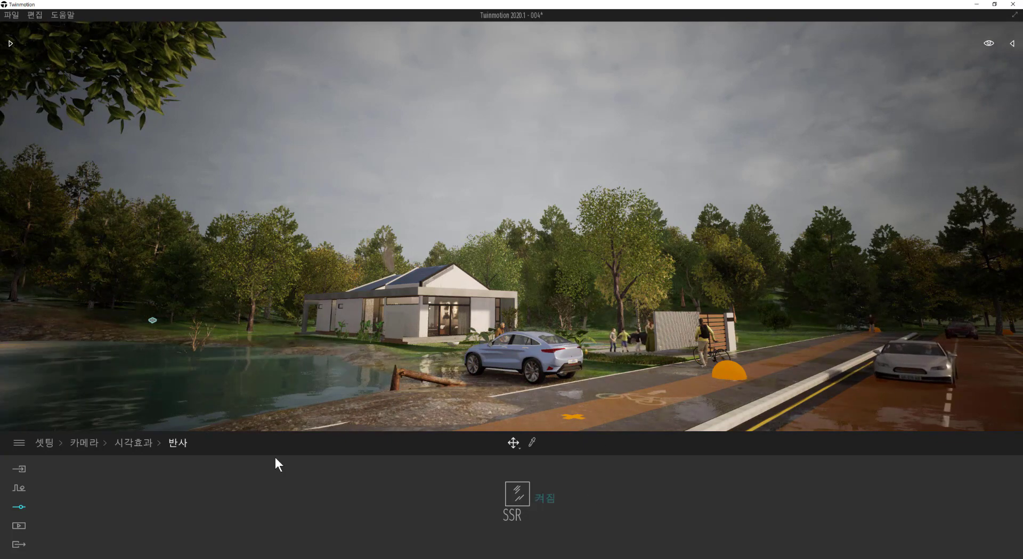
click(121, 442)
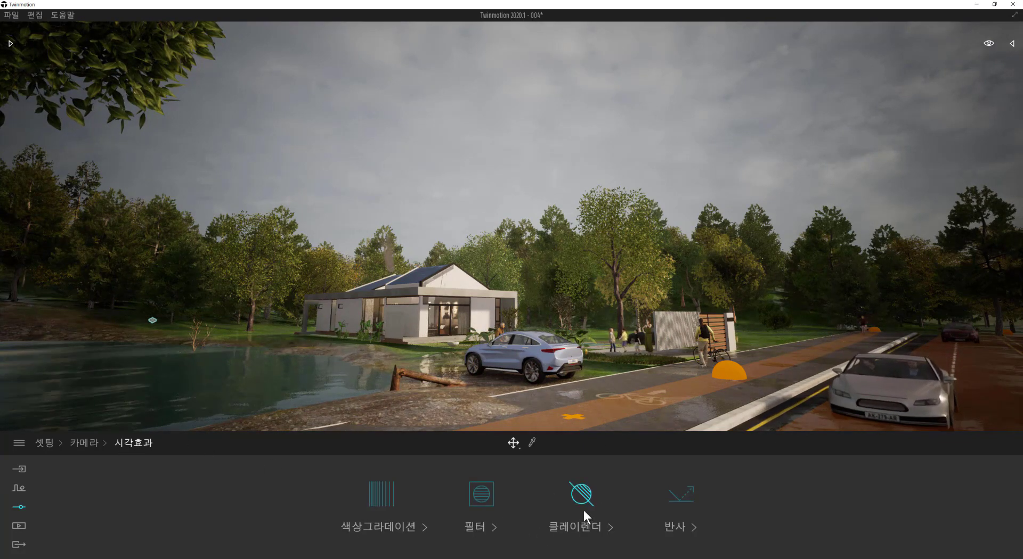
click(567, 503)
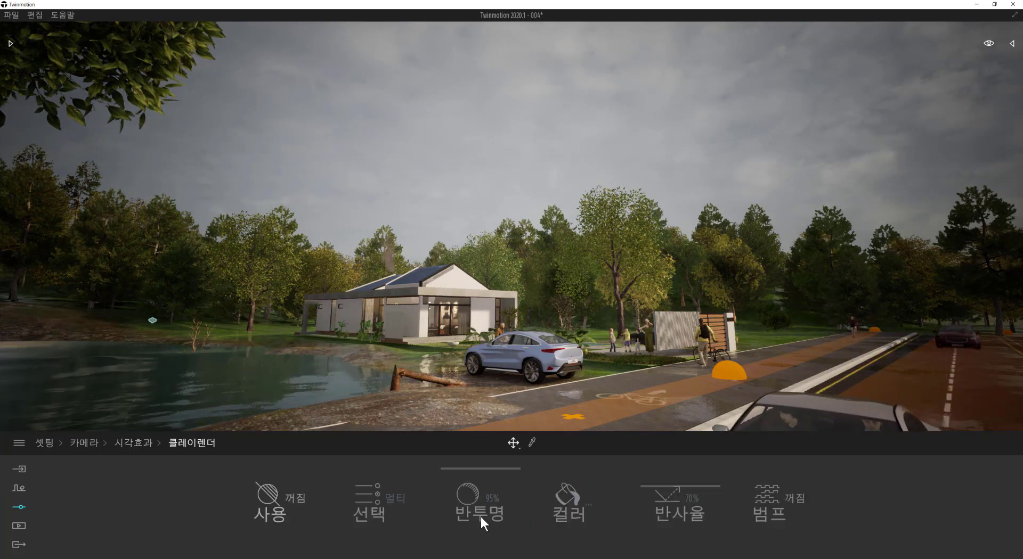
key(F1)
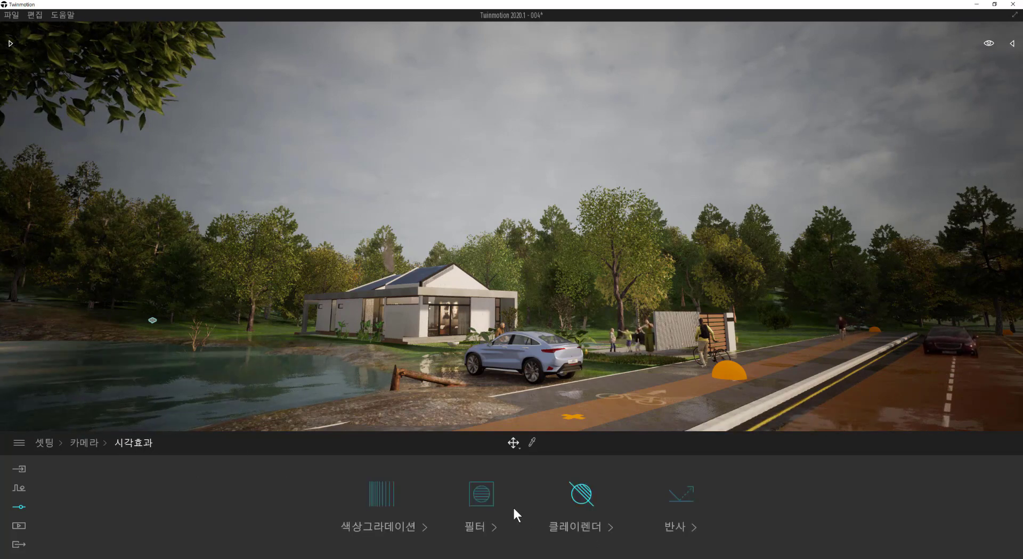
Step: Try the Halftone Comic and Halftone filters (필터) on the scene, and restore the filter type to none (아니오)
click(453, 487)
click(547, 503)
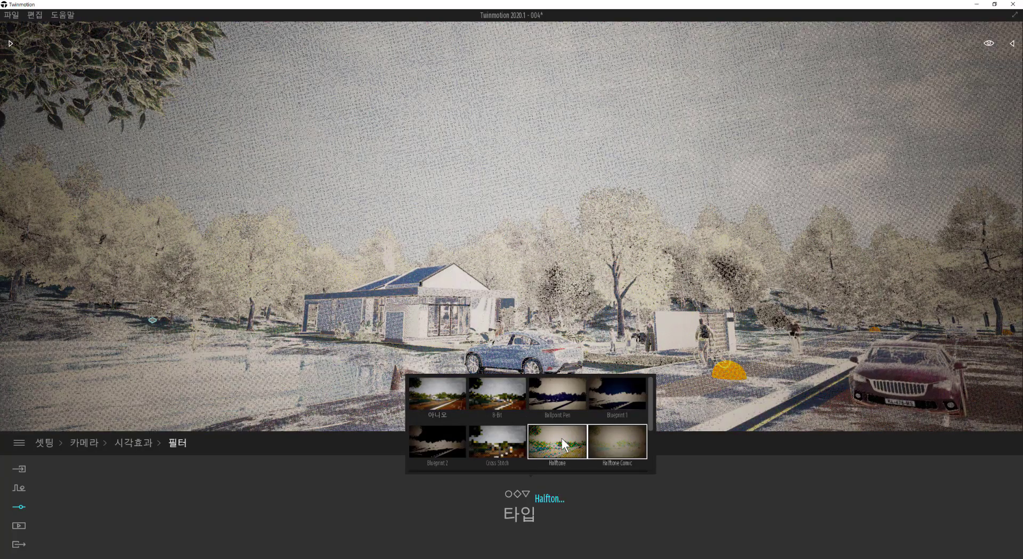
click(561, 439)
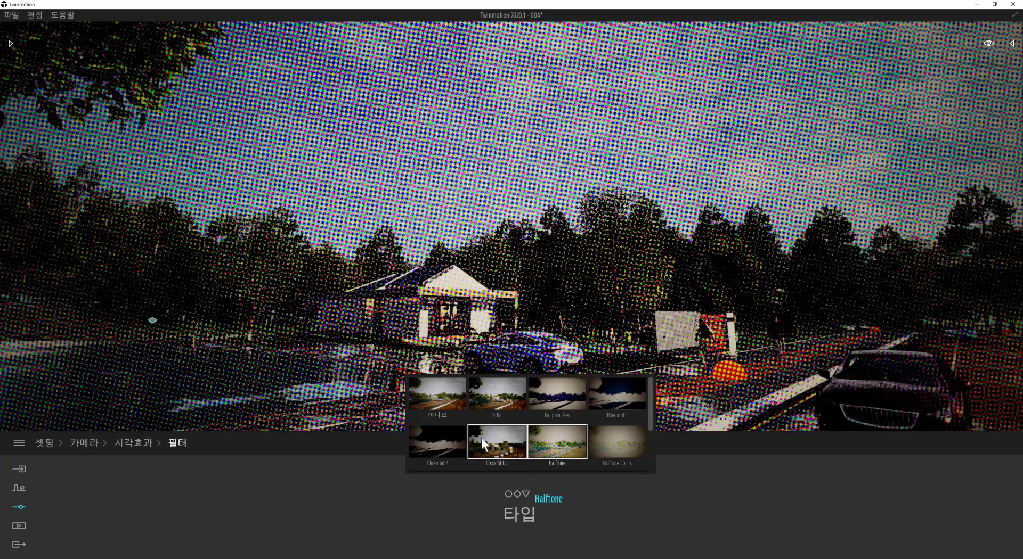
click(450, 441)
click(443, 407)
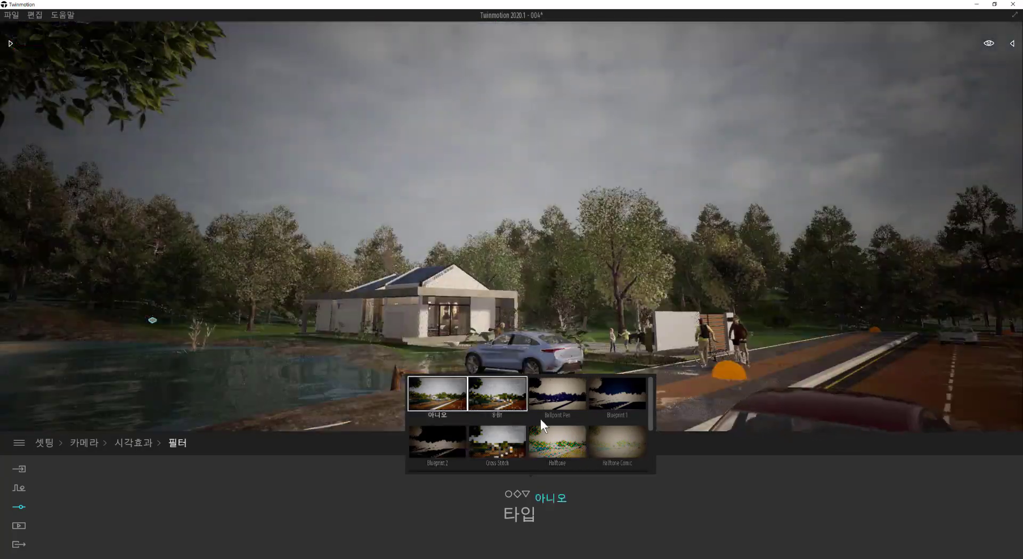
Step: Try the Line Light, Line Regular and Hatching filters, and restore the filter type to none (아니오)
scroll(554, 426, down, 3)
click(559, 403)
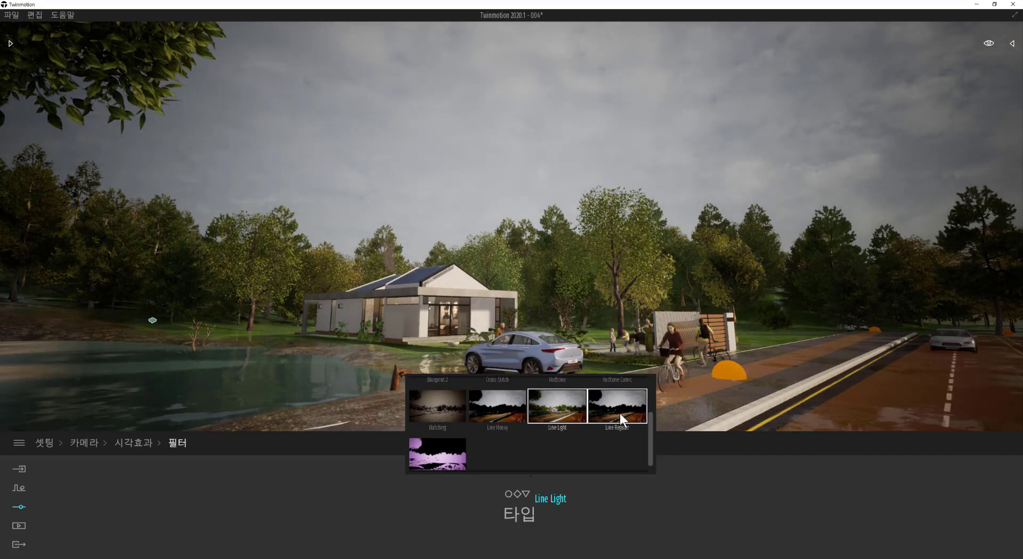
click(626, 409)
click(483, 411)
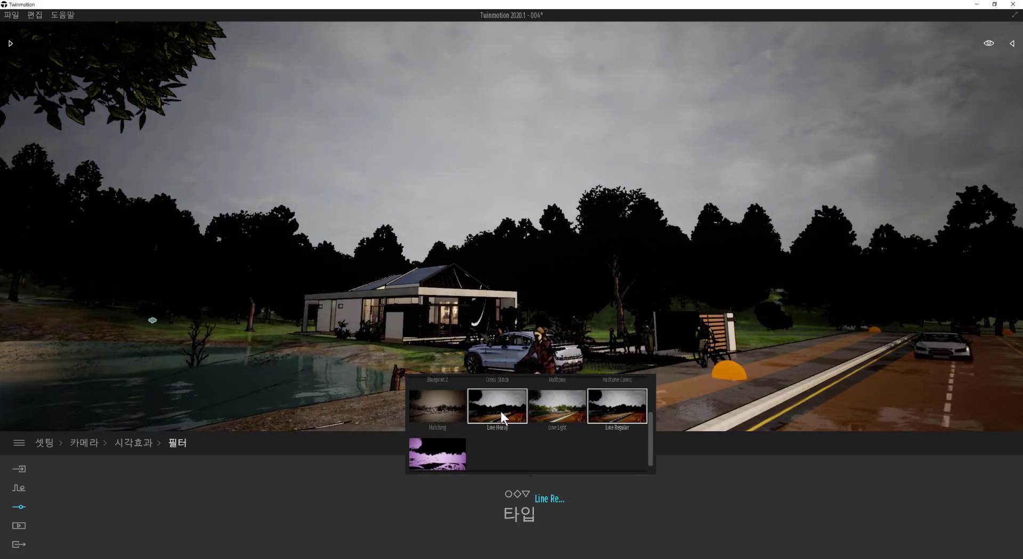
click(445, 400)
scroll(468, 449, up, 3)
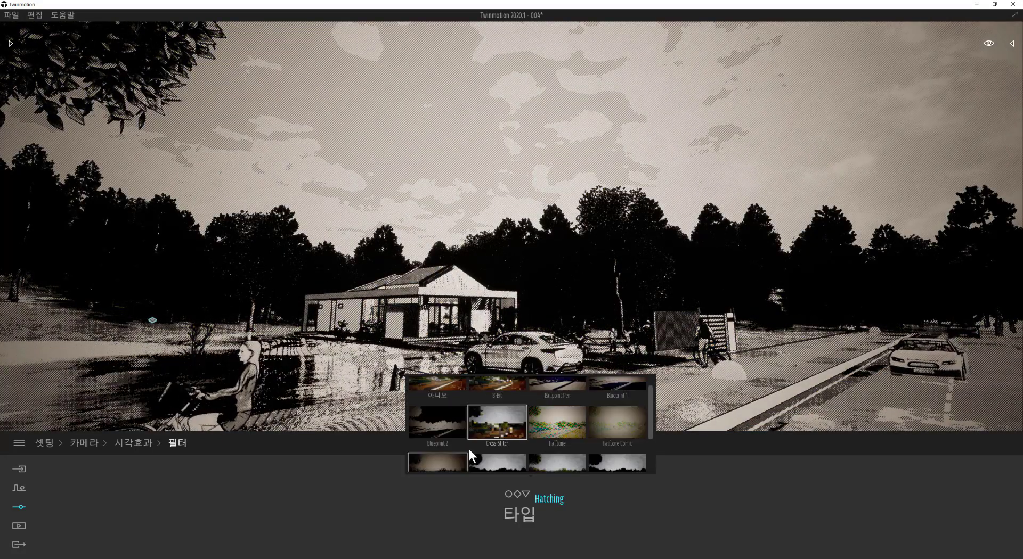
click(449, 410)
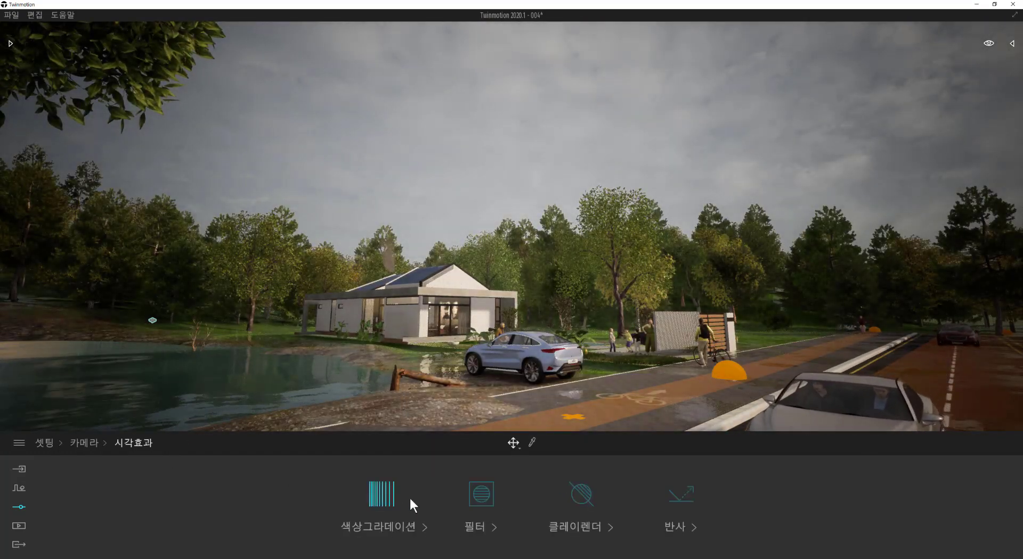
Step: Try the Blue Tint, Cine 10 and Contrast 7 color grading types, and restore the type to none (아니오)
click(410, 499)
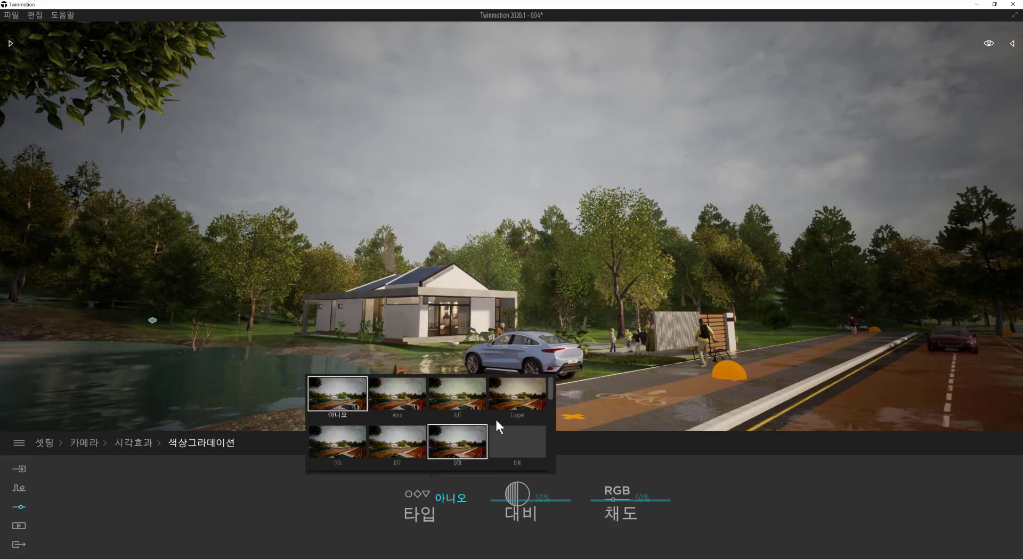
scroll(506, 435, down, 3)
click(528, 430)
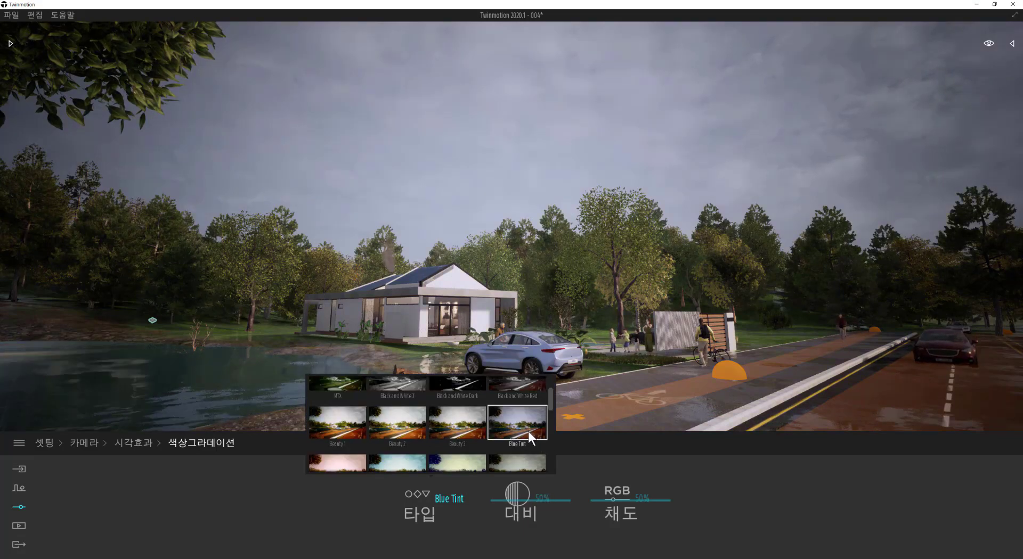
click(455, 436)
scroll(455, 435, down, 3)
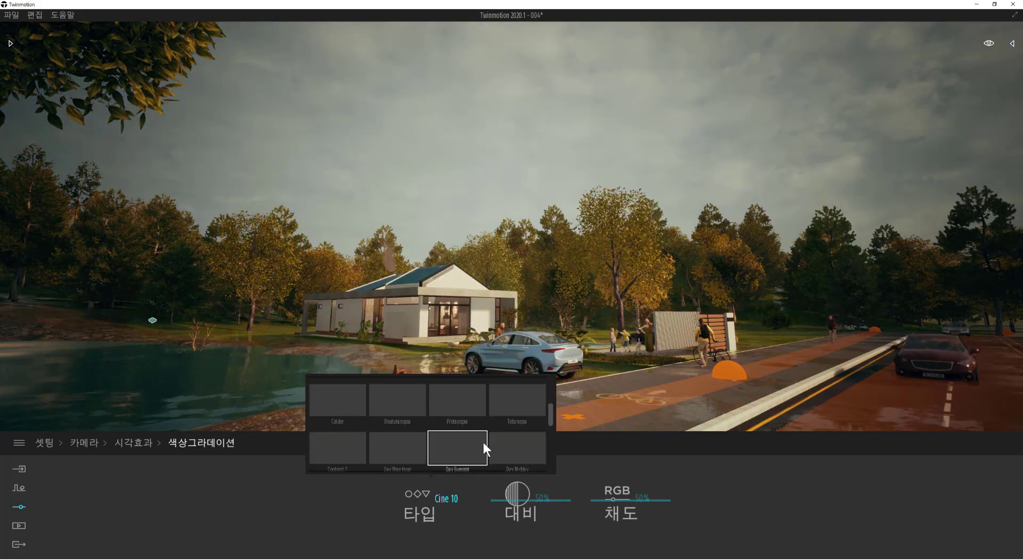
click(515, 450)
click(390, 443)
click(338, 446)
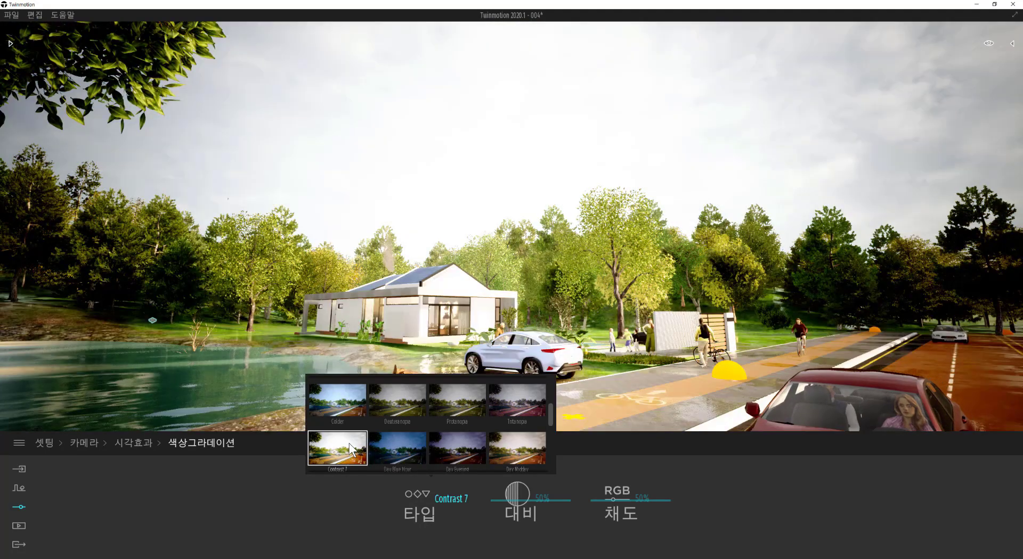
scroll(340, 428, down, 3)
scroll(339, 421, up, 10)
click(340, 396)
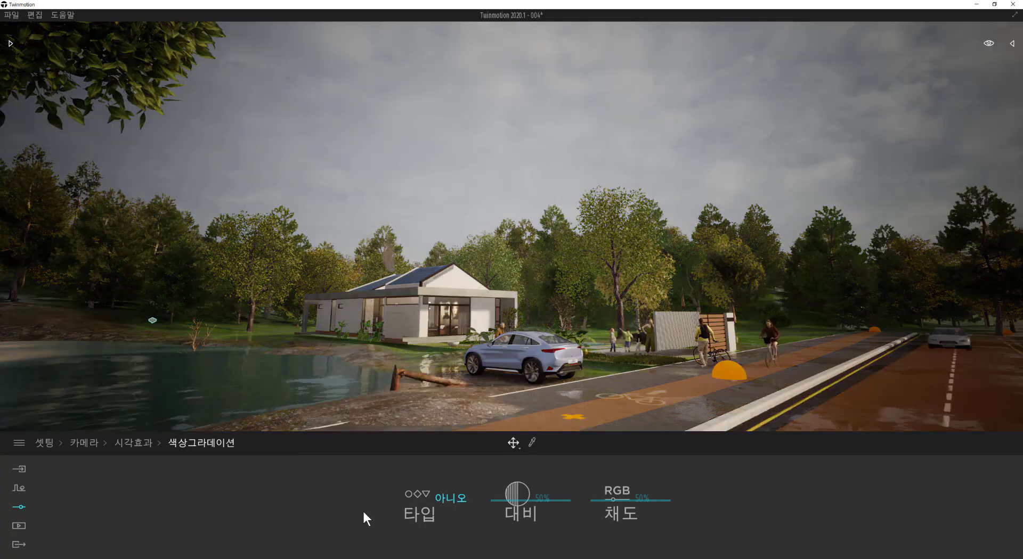
right_click(315, 503)
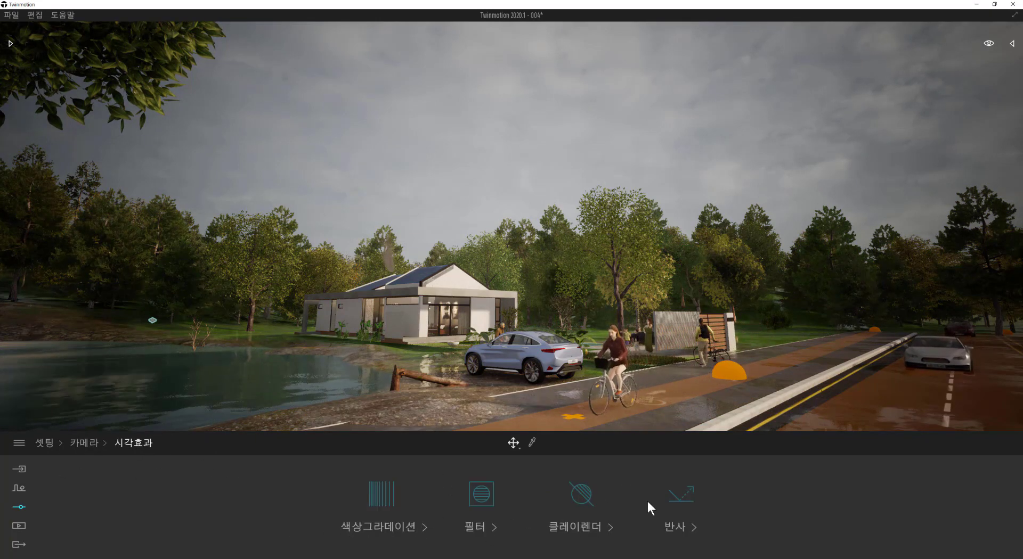
Step: Back in the camera settings, lower vignetting (비네팅) to 78% and lens flare (렌즈 플레어) to about 15%
click(681, 493)
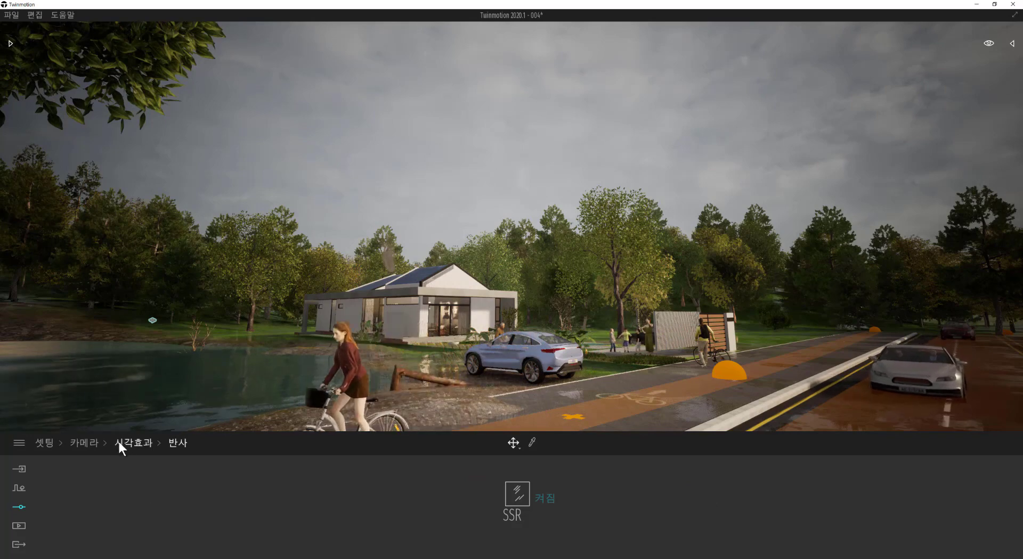
click(95, 448)
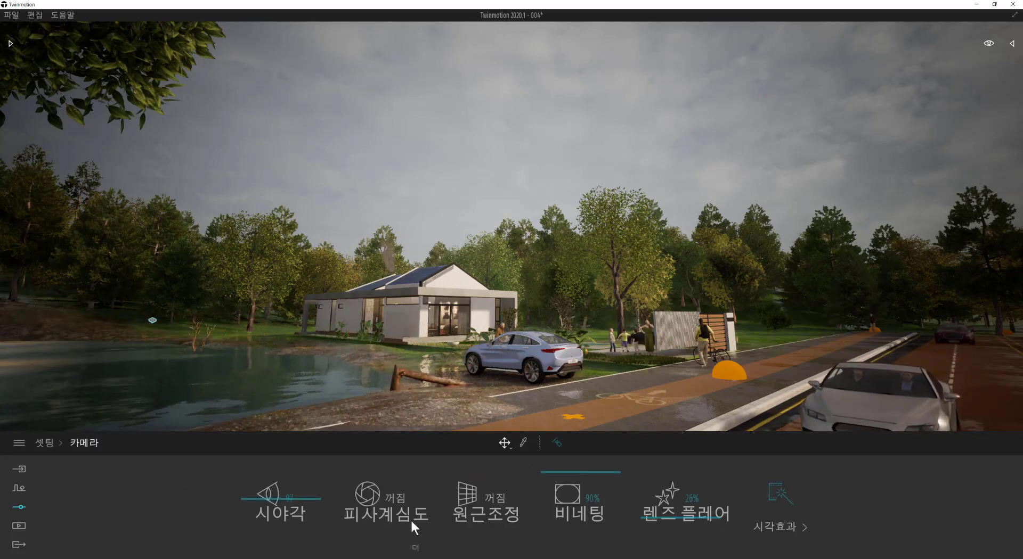
mouse_move(597, 475)
mouse_down()
mouse_move(598, 504)
mouse_move(597, 484)
mouse_up()
drag(695, 536, 705, 483)
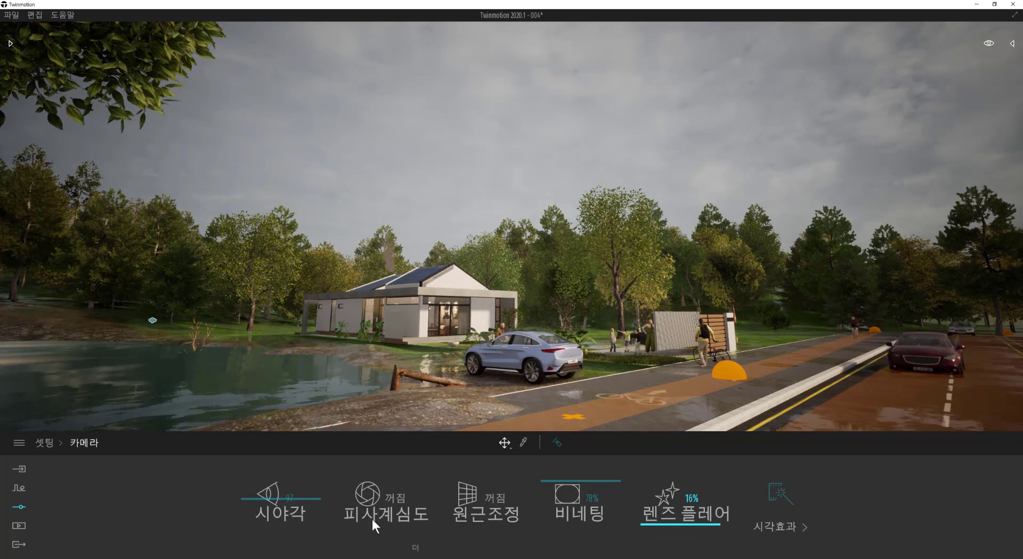
Step: Narrow the camera's field of view (시야각) to about 91 and reframe the house beside the pond and road
drag(279, 499, 279, 501)
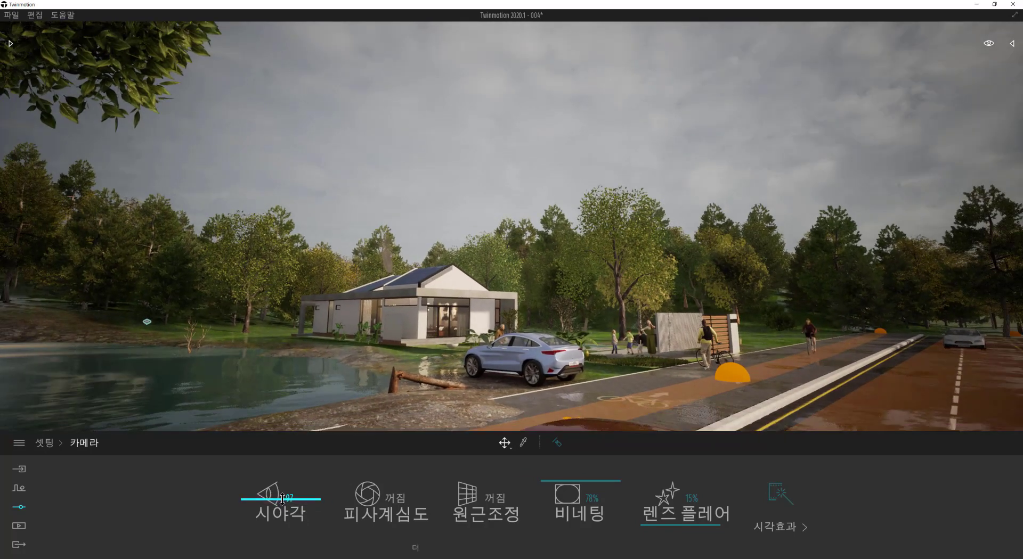
drag(282, 500, 282, 502)
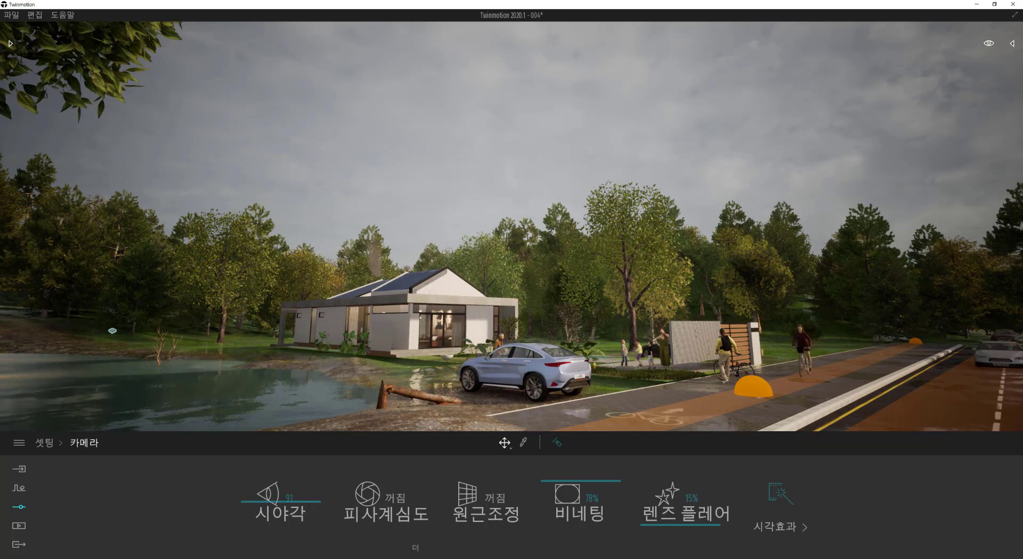
shift+middle_drag(420, 393, 461, 391)
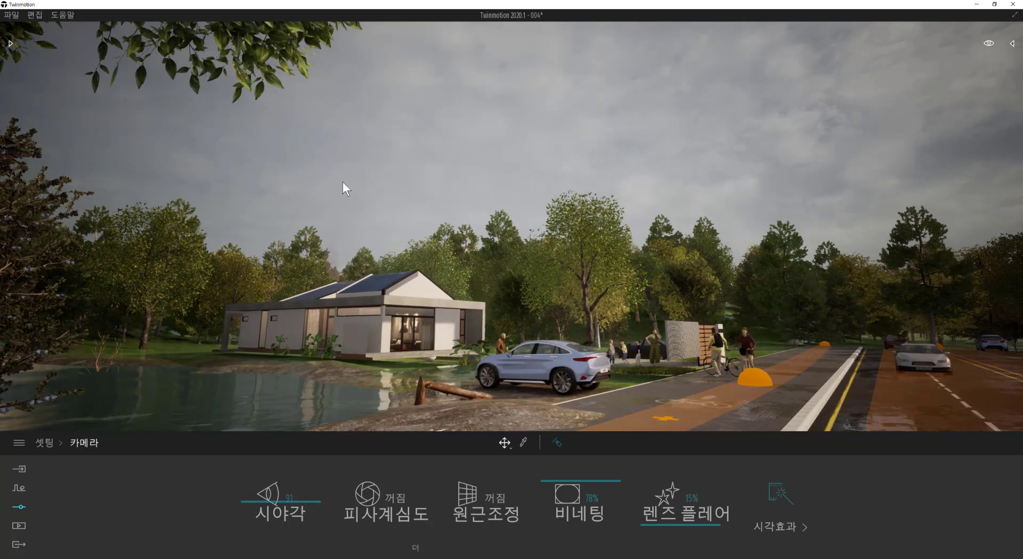
Step: In the weather settings (날씨), set the weather slightly before the cloudy mark and move the season (계절) back close to early summer
click(22, 506)
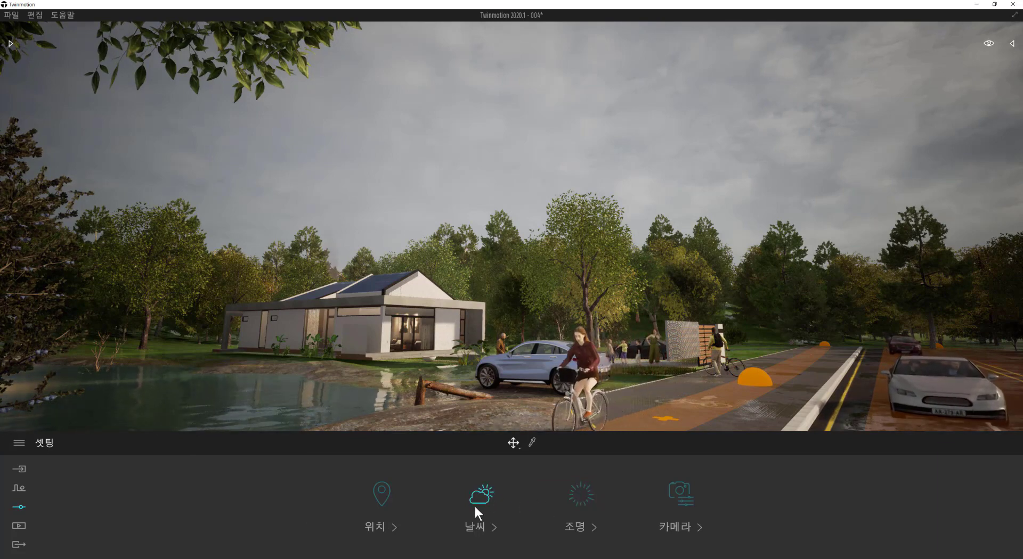
click(476, 500)
drag(204, 515, 208, 516)
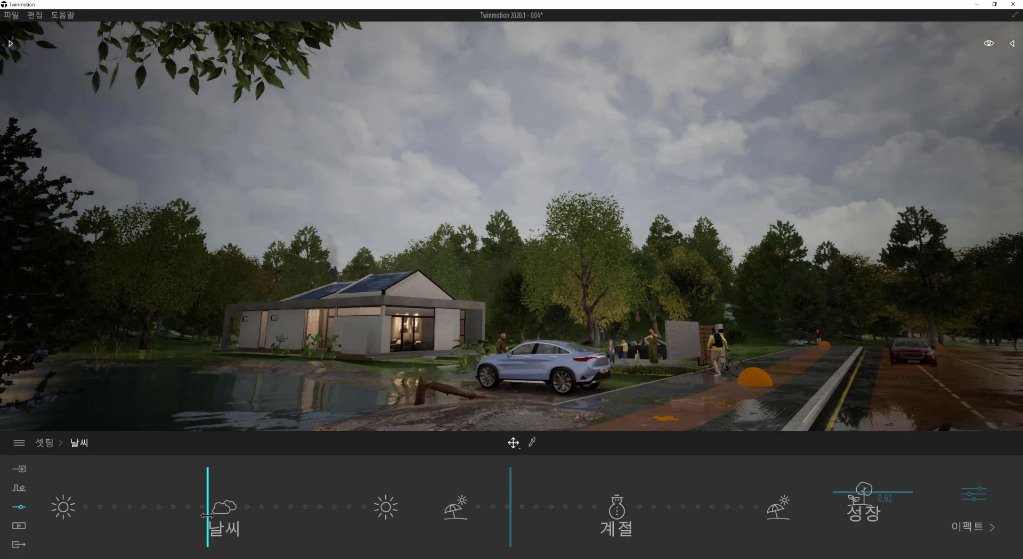
mouse_move(207, 516)
mouse_down()
mouse_move(184, 514)
mouse_move(229, 517)
mouse_move(187, 518)
mouse_up()
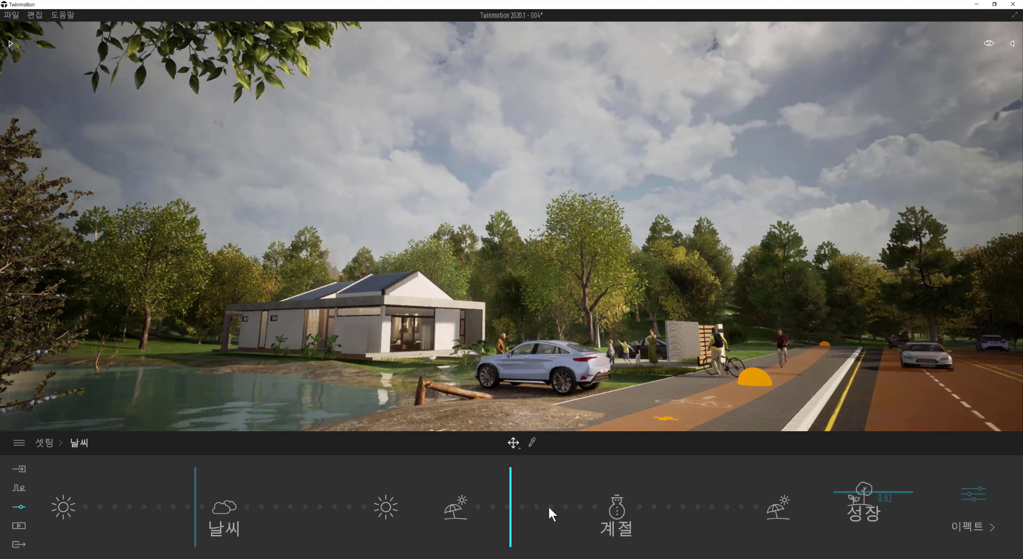
drag(510, 515, 485, 513)
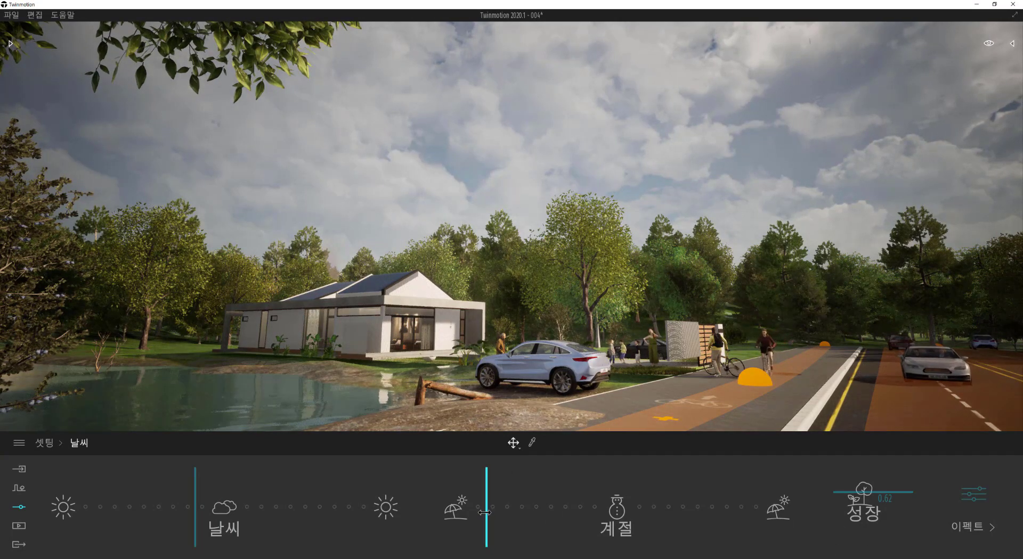
drag(197, 535, 200, 532)
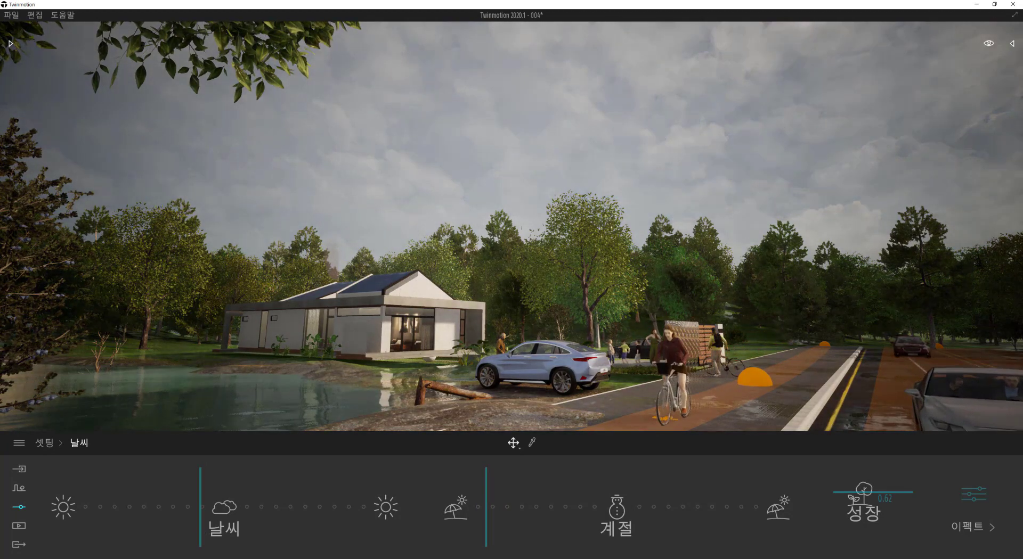
Step: Check the weather effect settings (이펙트) and save the project
click(979, 489)
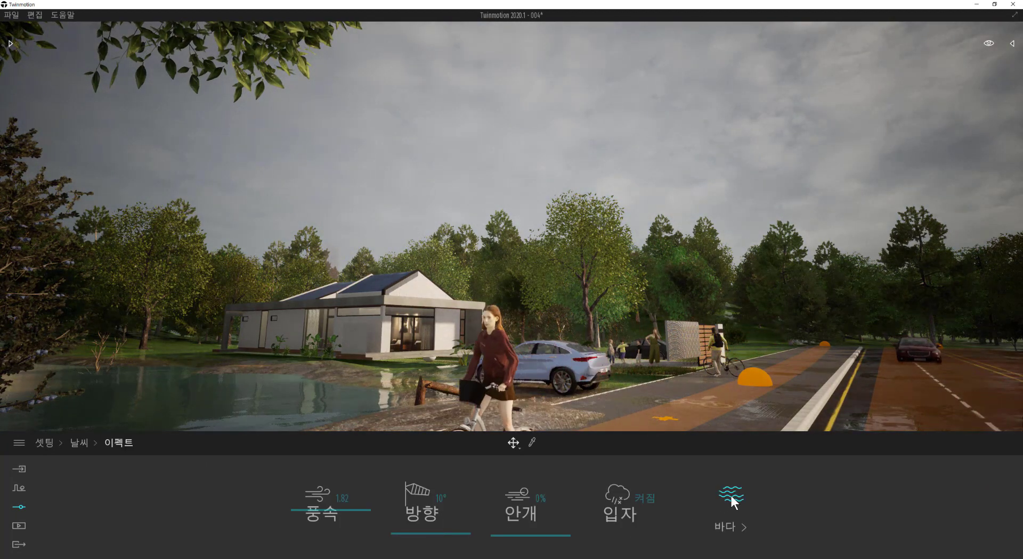
click(16, 507)
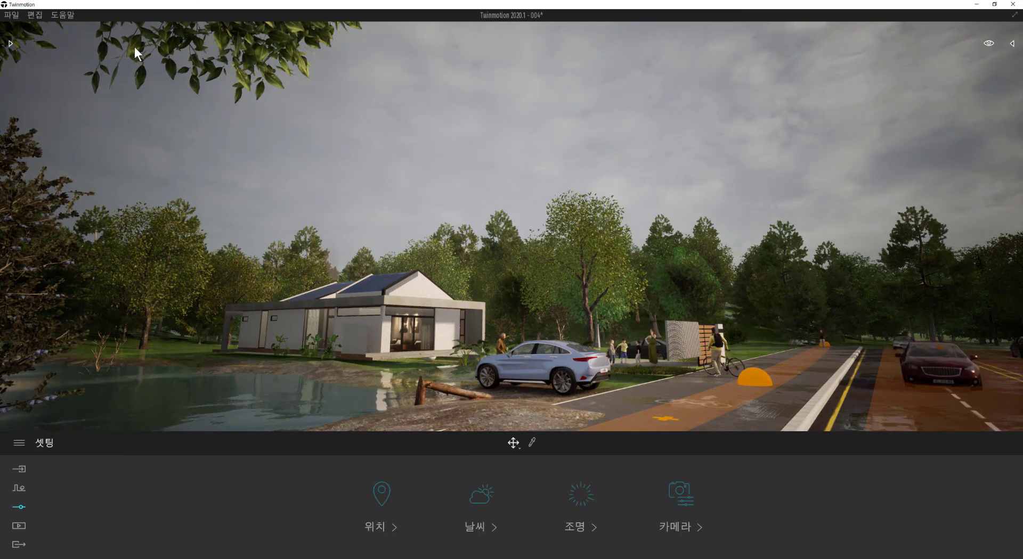
click(12, 15)
click(30, 82)
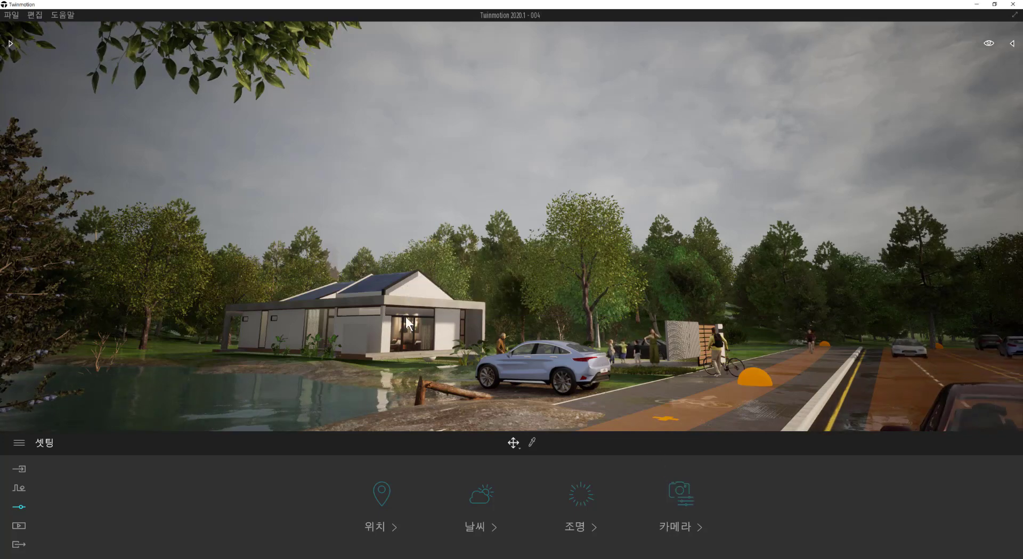
Step: Frame the house with the pond, parked car and road from a raised viewpoint, and create a new media image from that view
shift+middle_drag(348, 327, 305, 332)
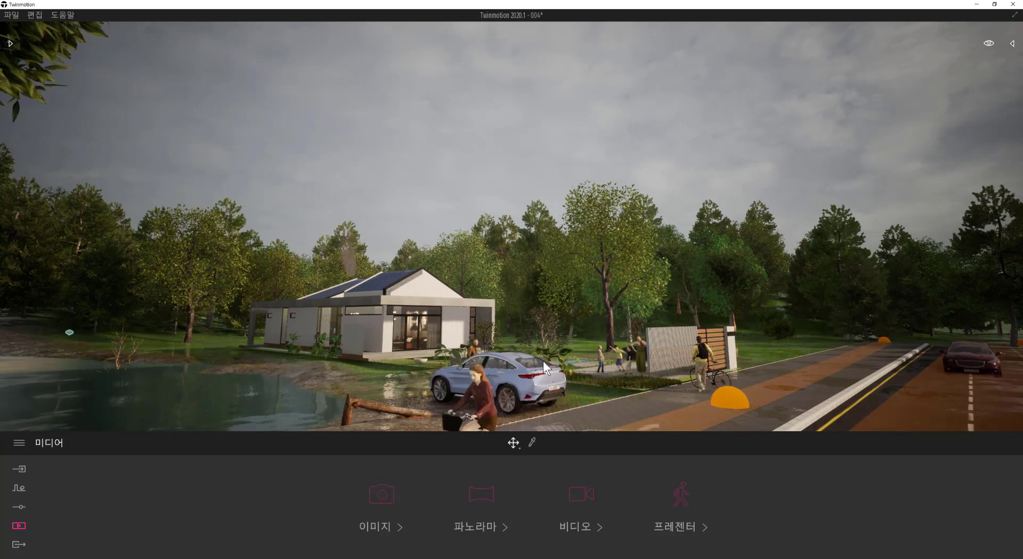
shift+middle_drag(542, 362, 563, 336)
scroll(551, 359, up, 3)
scroll(549, 361, down, 2)
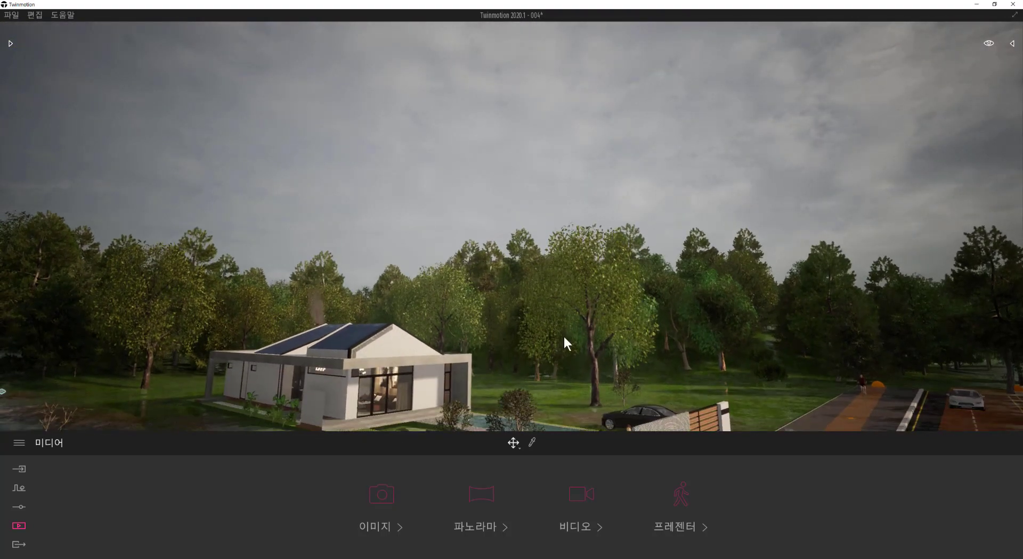
middle_drag(570, 253, 542, 314)
scroll(560, 323, down, 3)
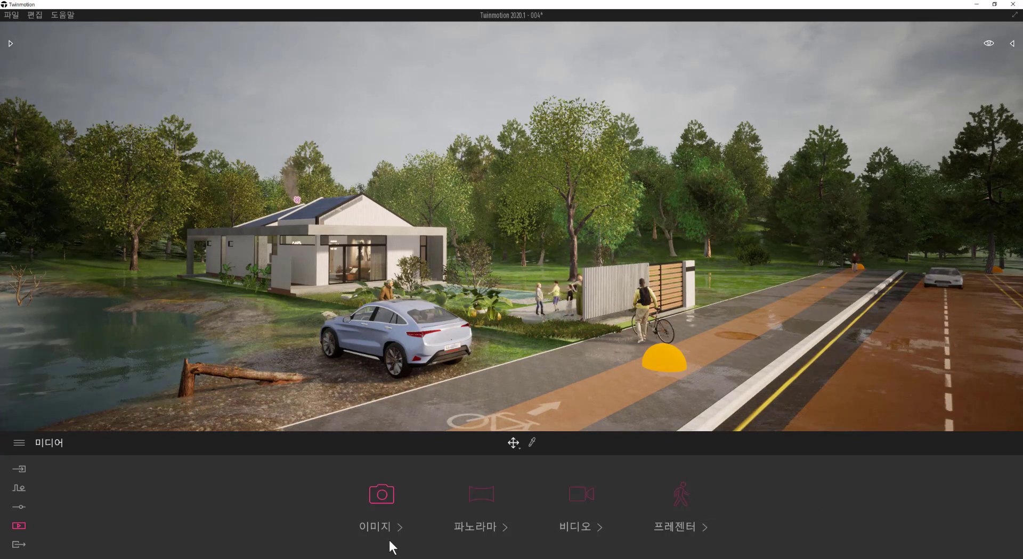
click(377, 527)
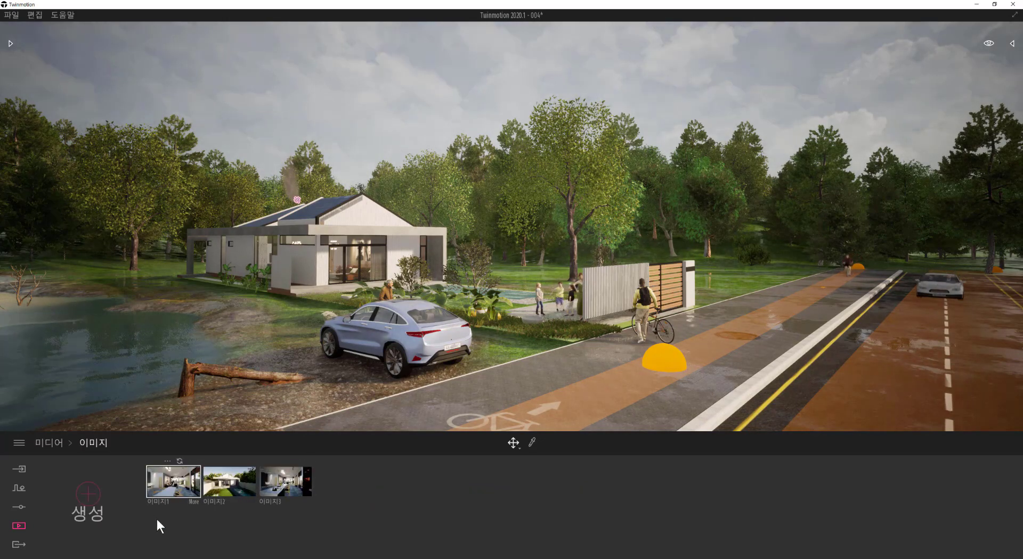
click(88, 496)
Step: Refine the new image's framing so the house, parked car, gate and diagonal bicycle path fit in the frame
mouse_move(623, 323)
shift+middle_down()
mouse_move(637, 320)
mouse_move(624, 322)
shift+middle_up()
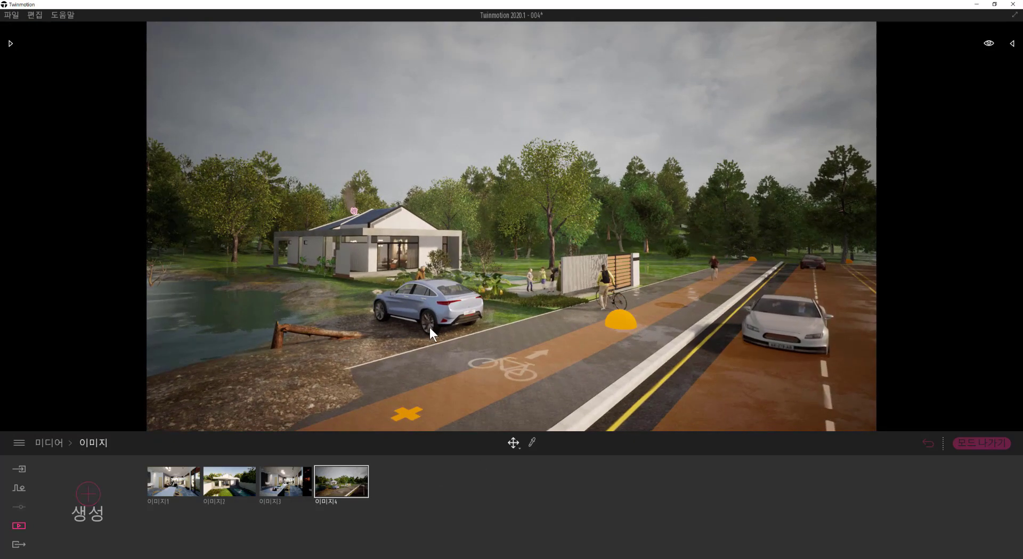
mouse_move(430, 329)
shift+middle_down()
mouse_move(369, 328)
mouse_move(426, 329)
shift+middle_up()
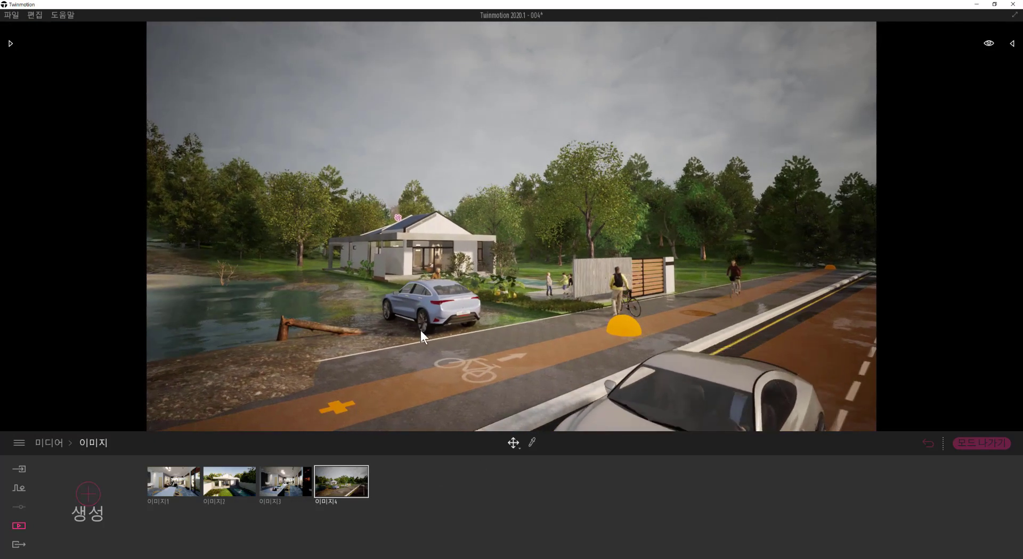
key(d)
key(a)
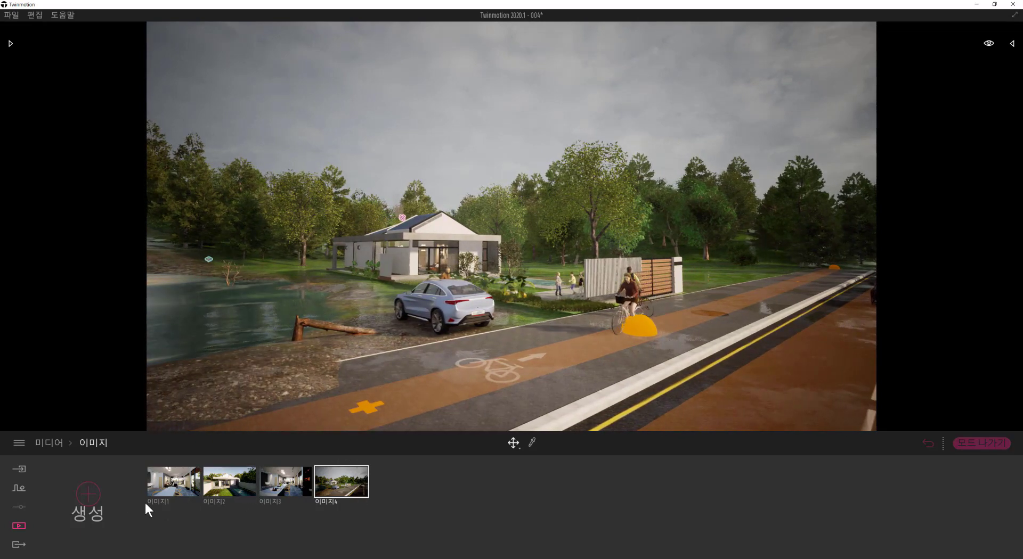
Step: In the camera settings of 이미지4, raise the vignetting (비네팅) slightly and keep the field of view (시야각) at 91
mouse_move(347, 462)
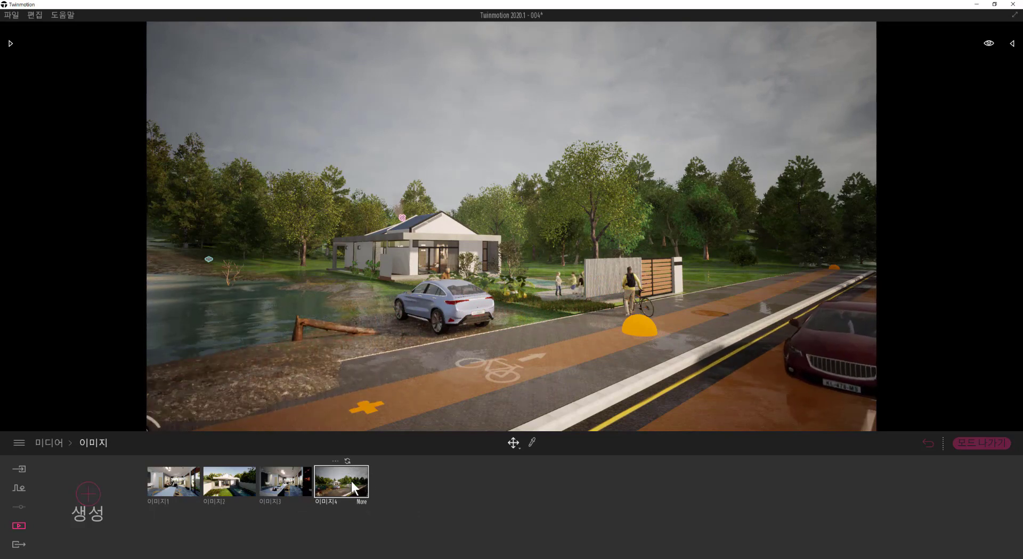
click(361, 502)
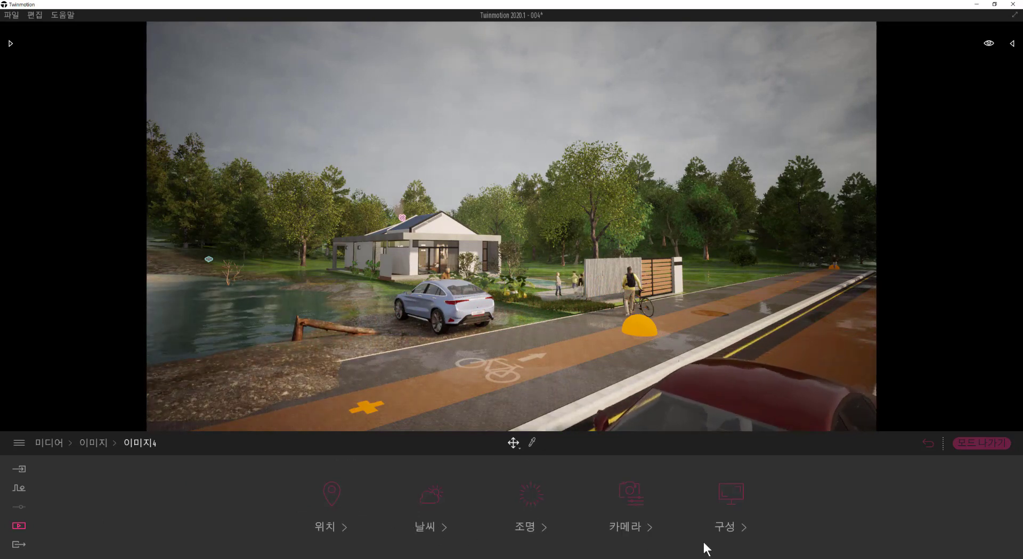
click(641, 493)
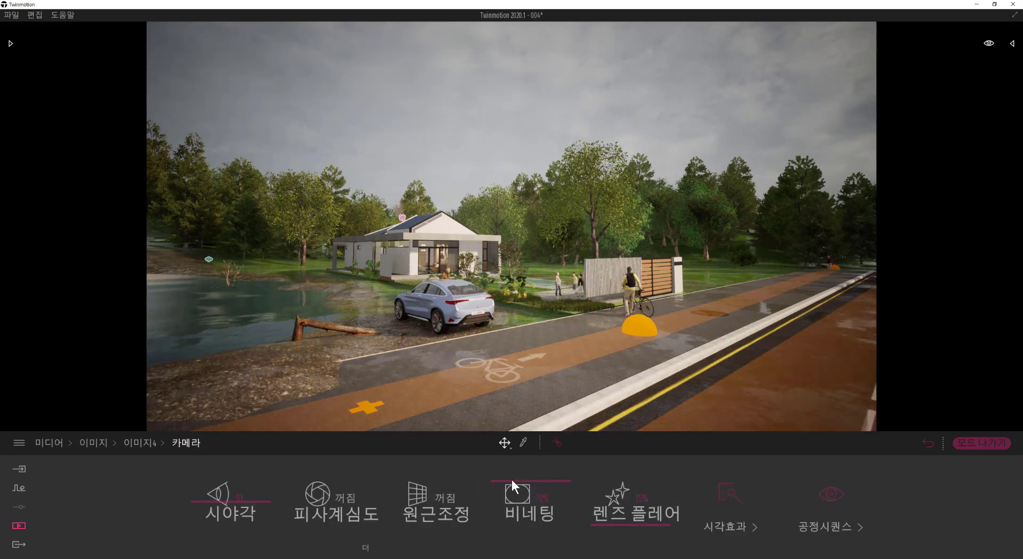
drag(512, 480, 520, 474)
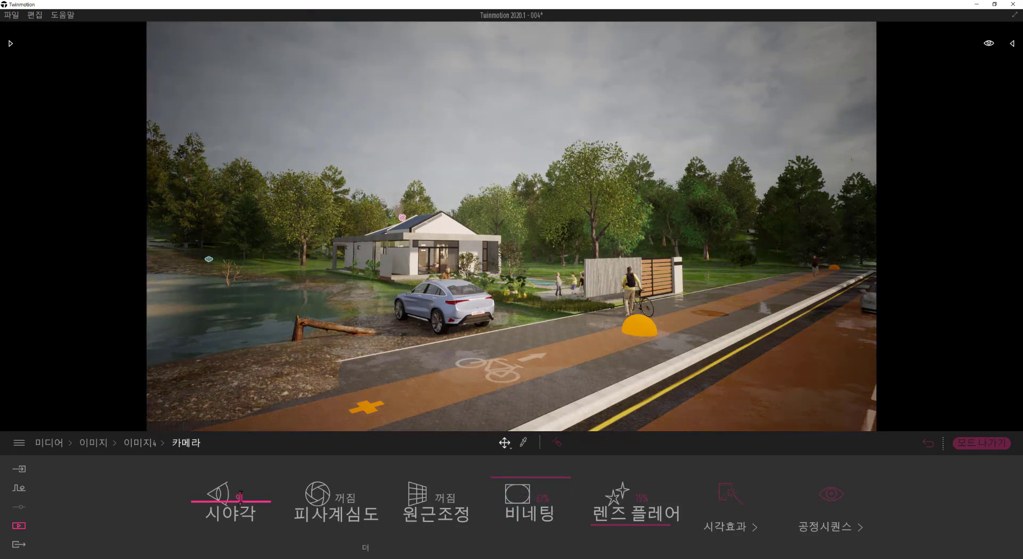
drag(217, 502, 216, 502)
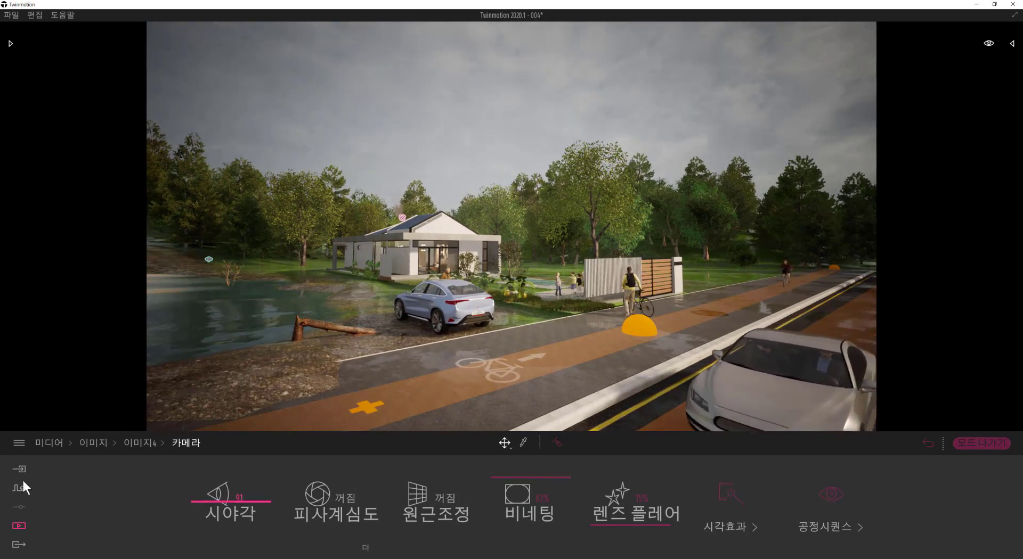
Step: In the lighting settings of 이미지4, lower the auto exposure (자동노출) to about 0.82 and return to the image list
click(138, 443)
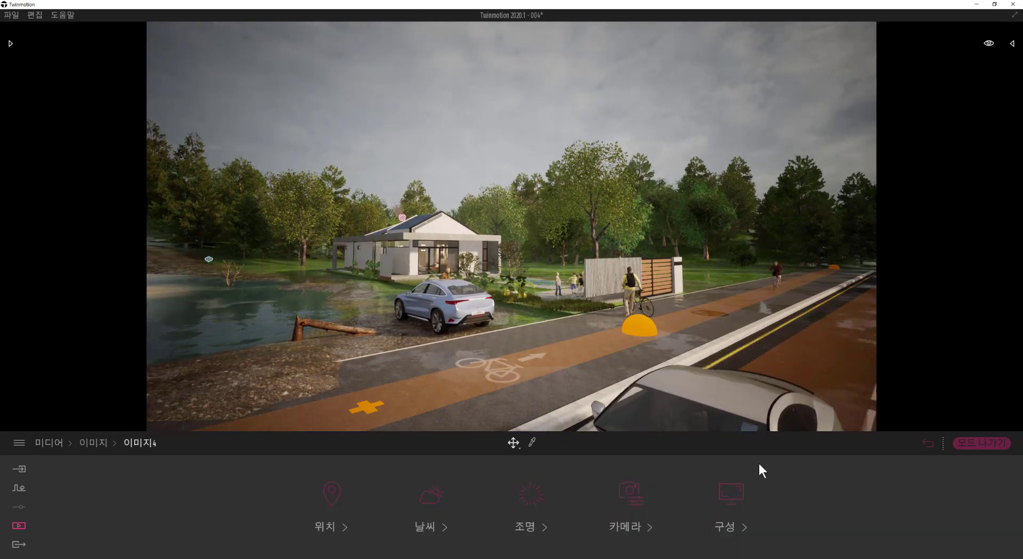
click(539, 501)
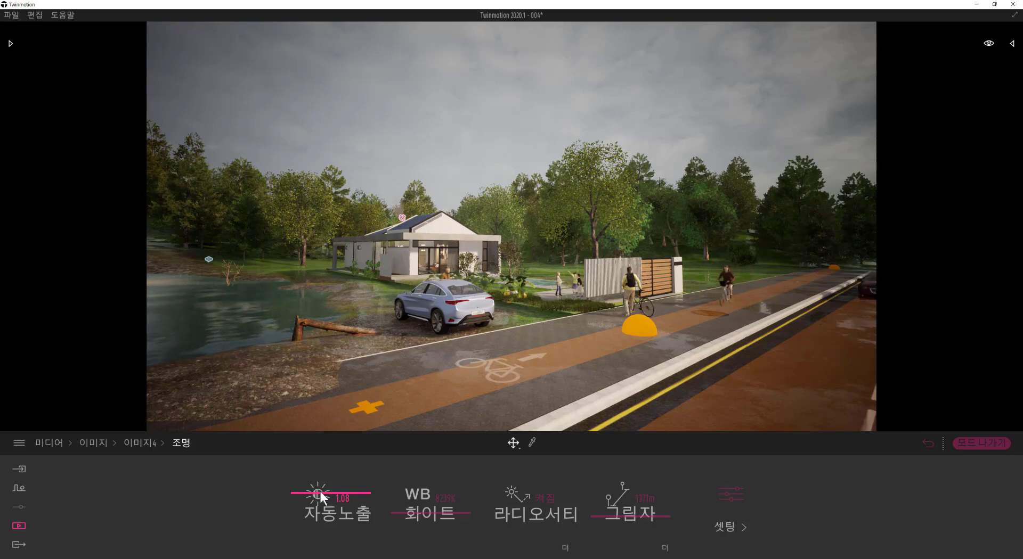
drag(321, 491, 320, 499)
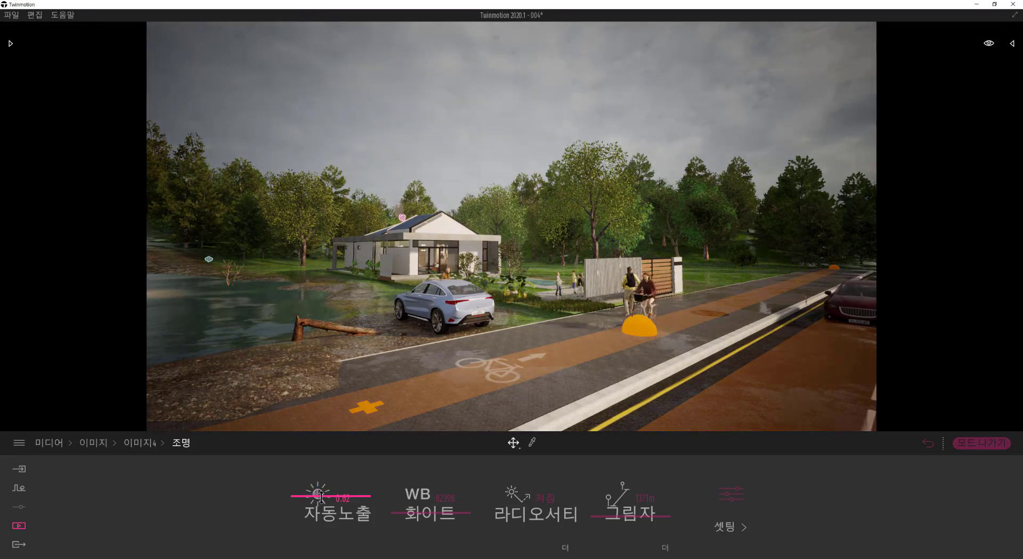
click(92, 444)
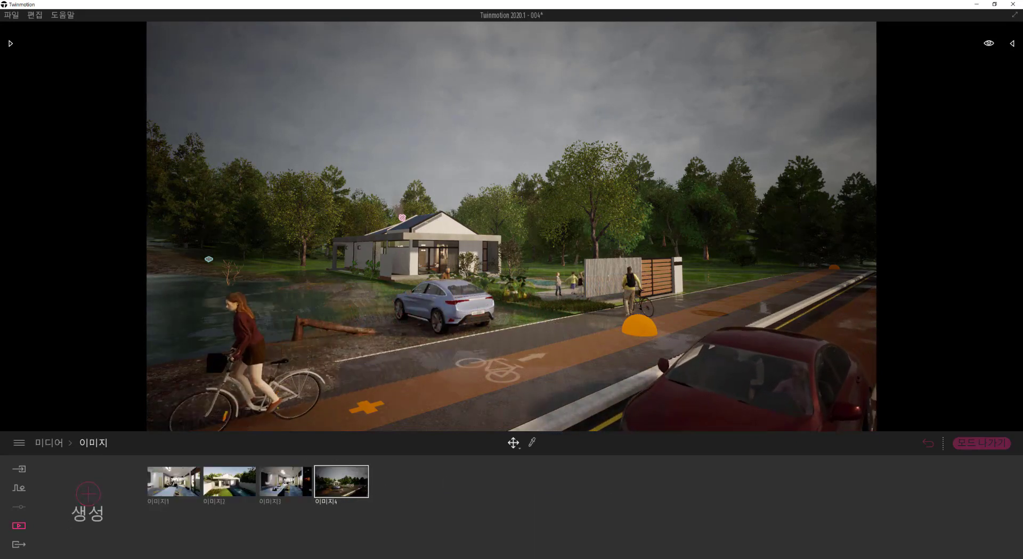
Step: Add 이미지4 to the images for export and review the export options, keeping refinement (정제) at 높음
click(19, 544)
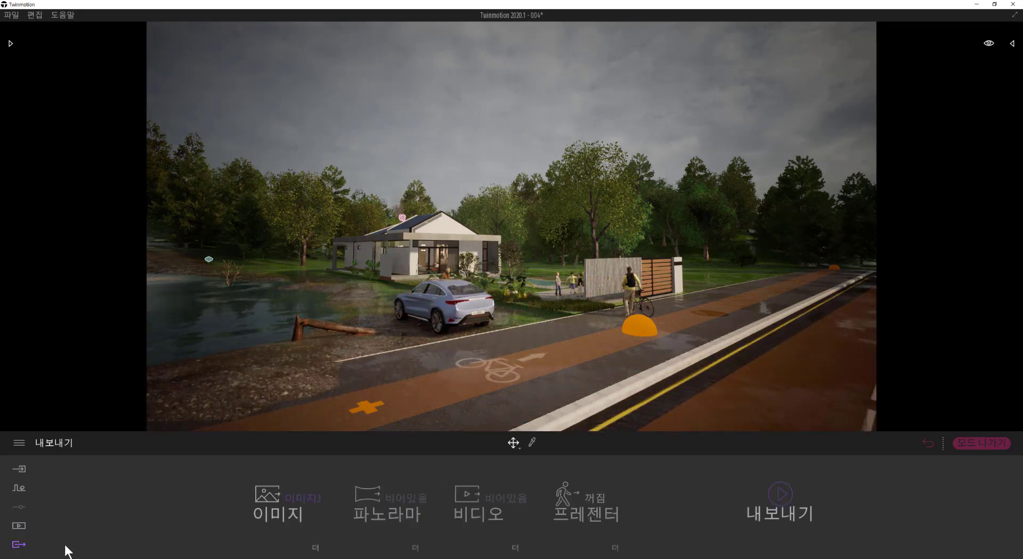
click(298, 501)
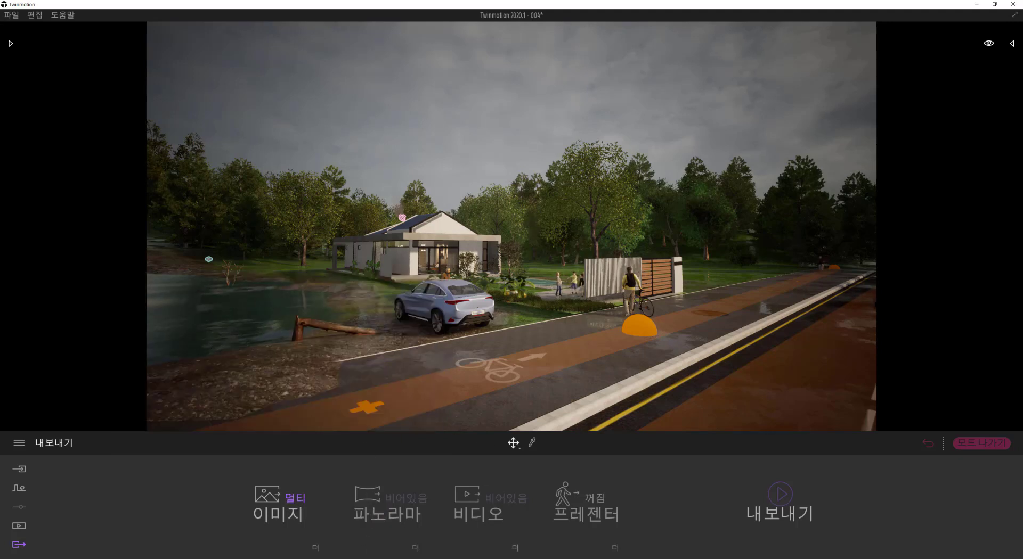
click(318, 549)
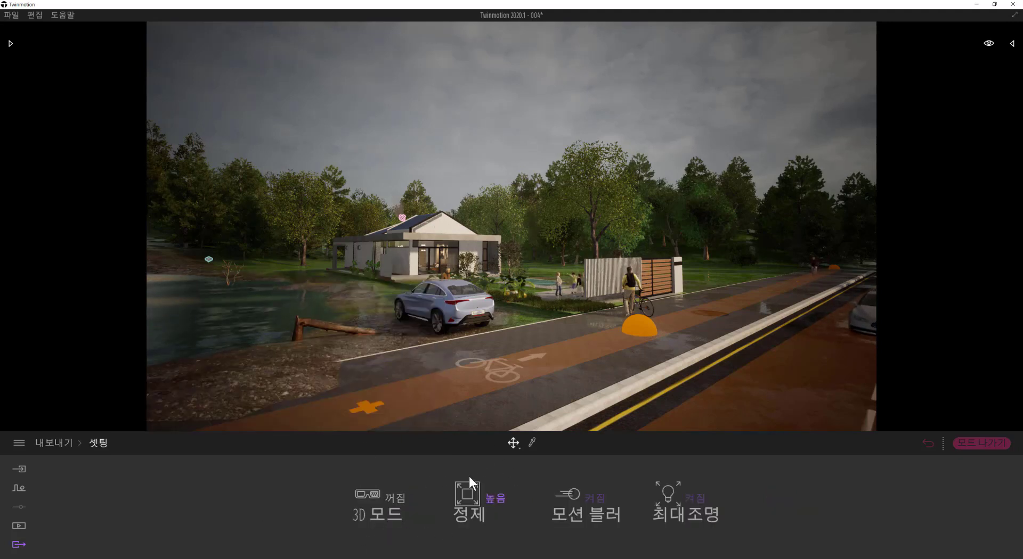
click(501, 498)
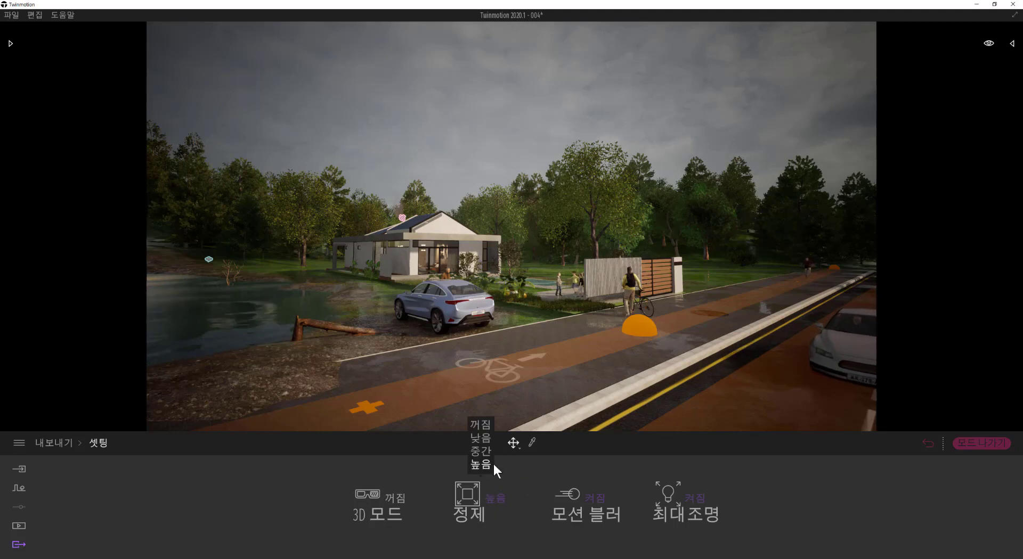
click(484, 426)
click(493, 505)
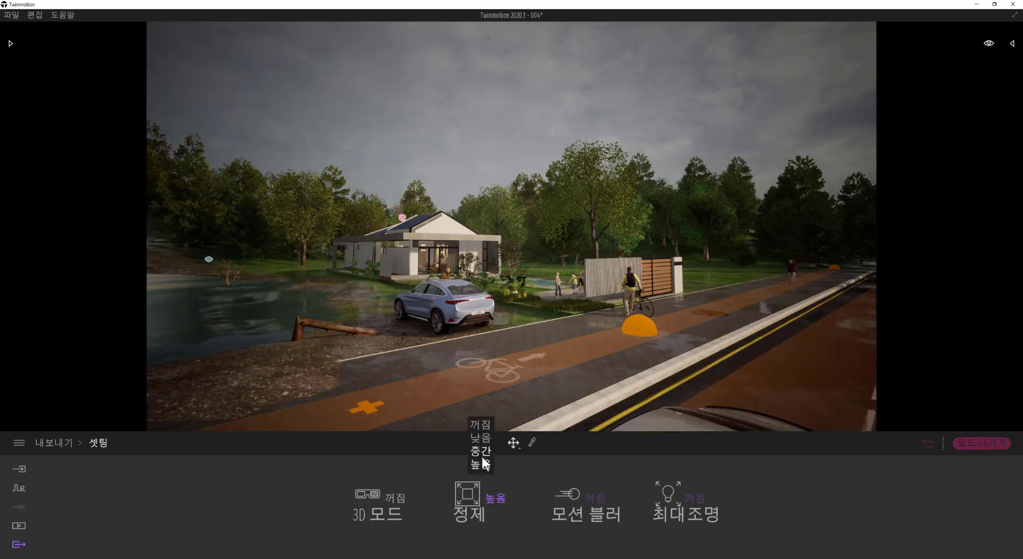
click(600, 504)
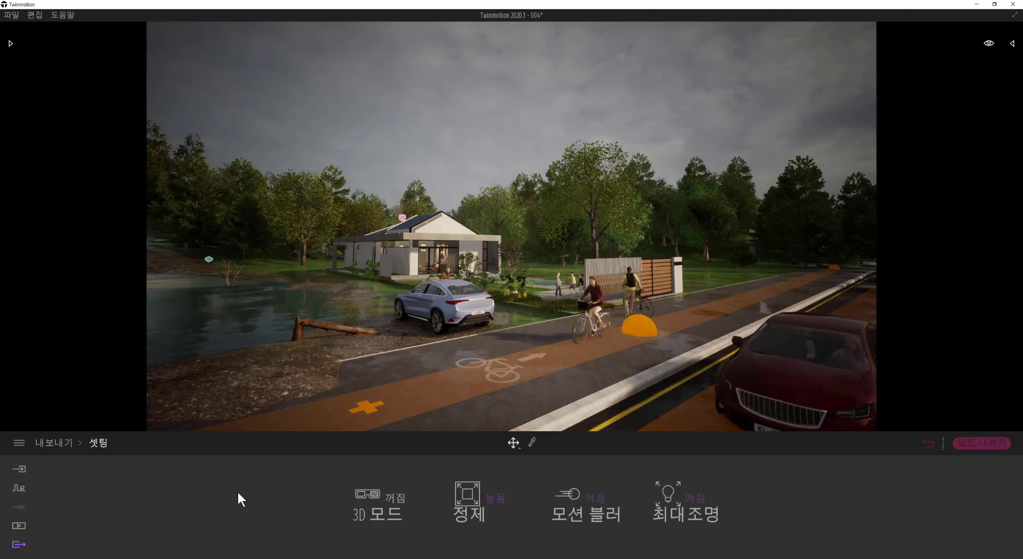
click(47, 444)
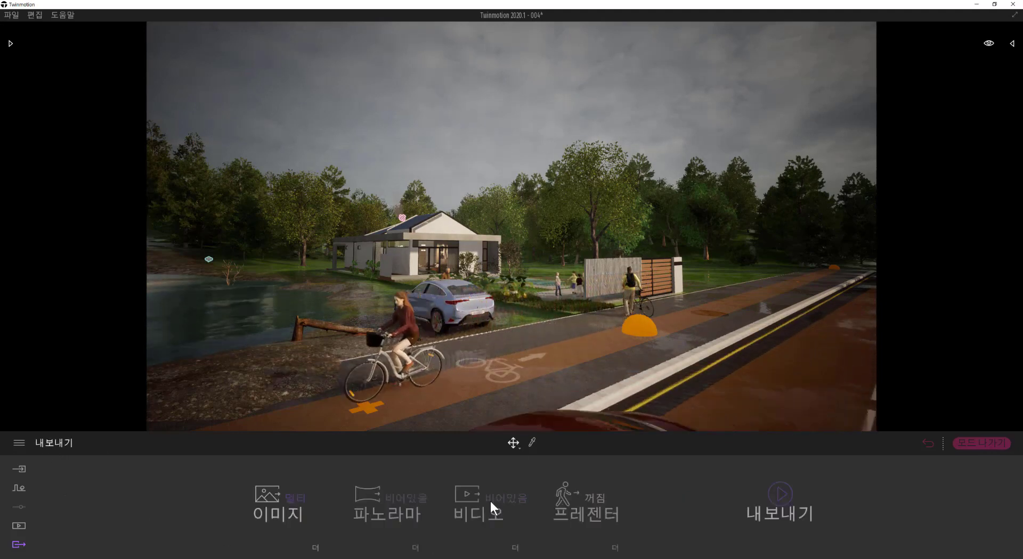
Step: Limit the image export selection to 이미지4 and export it to the 내 PC folder
click(257, 493)
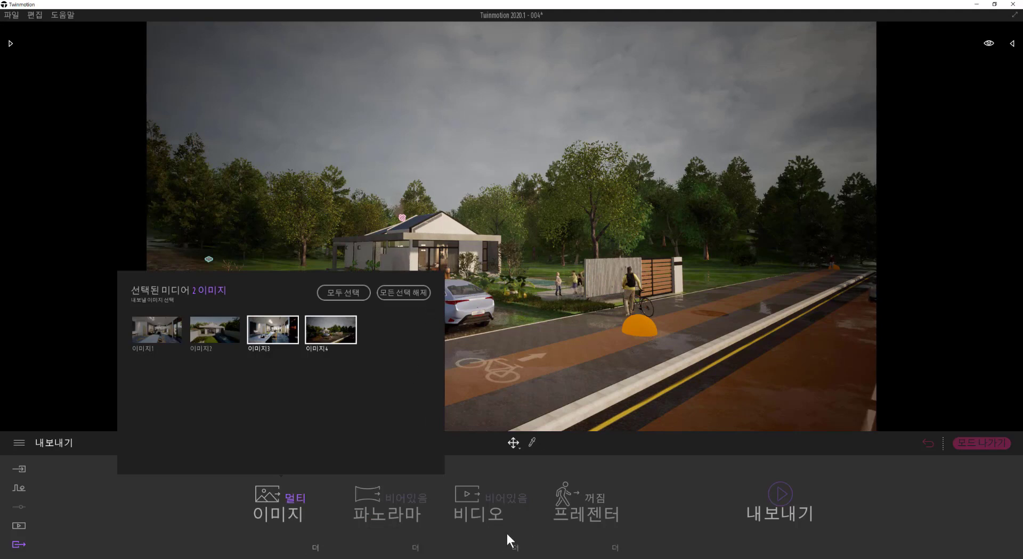
click(507, 534)
click(304, 499)
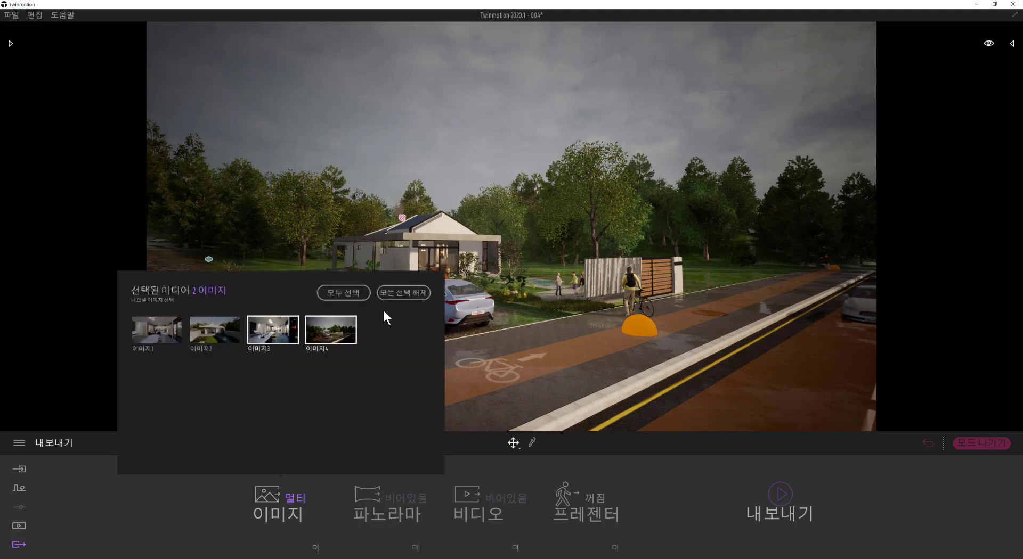
click(331, 332)
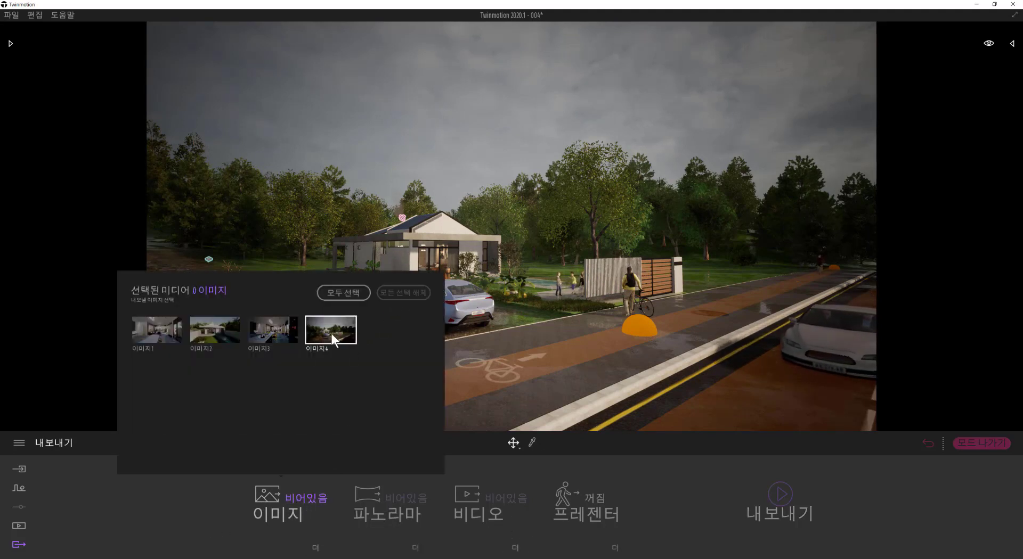
click(91, 341)
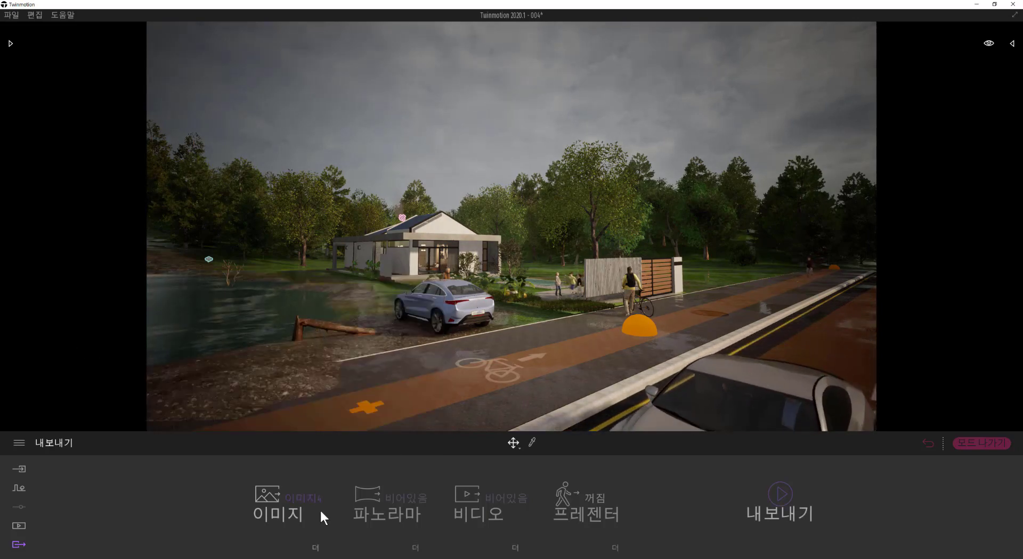
click(782, 494)
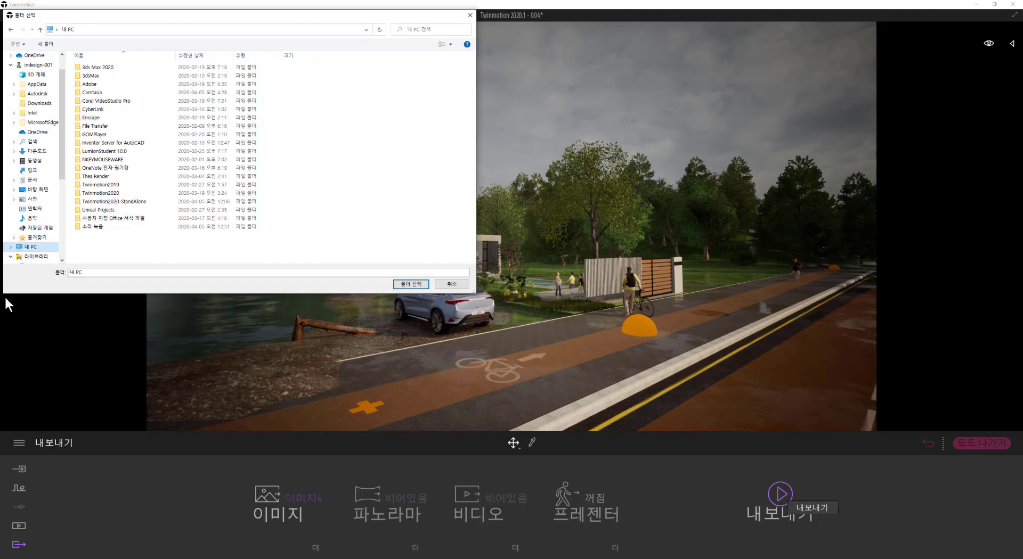
click(410, 284)
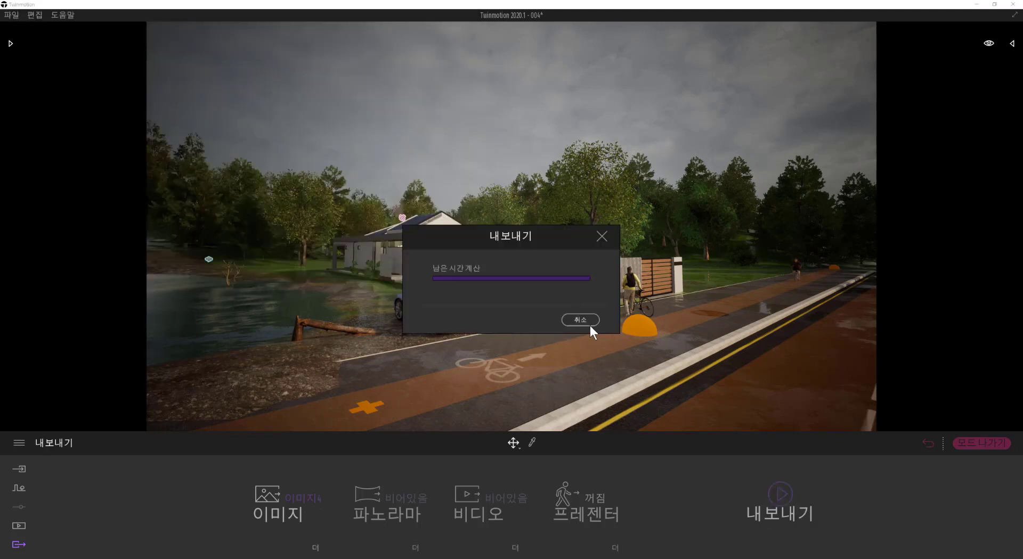